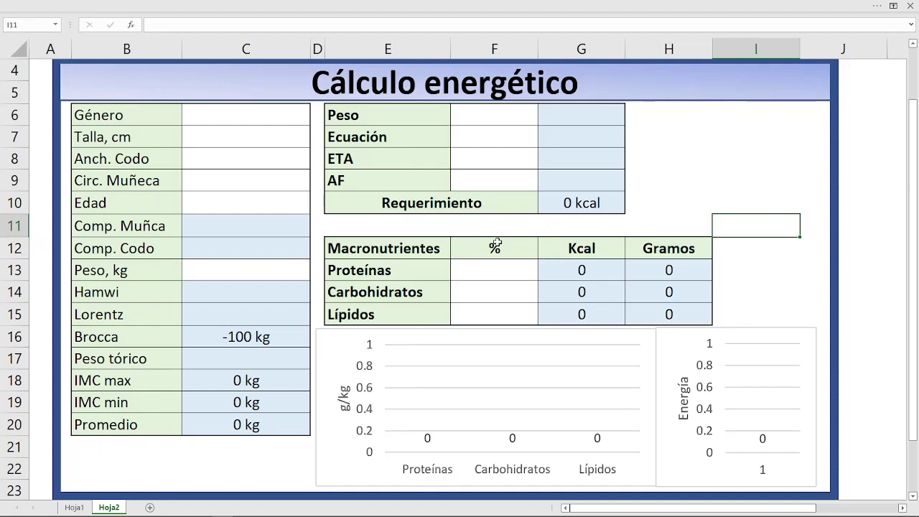
Point out the weight formula rows from Hamwi down through the IMC max and min rows.
{"action": "left_click", "coordinate": [100, 300]}
{"action": "left_click", "coordinate": [105, 316]}
{"action": "left_click", "coordinate": [112, 336]}
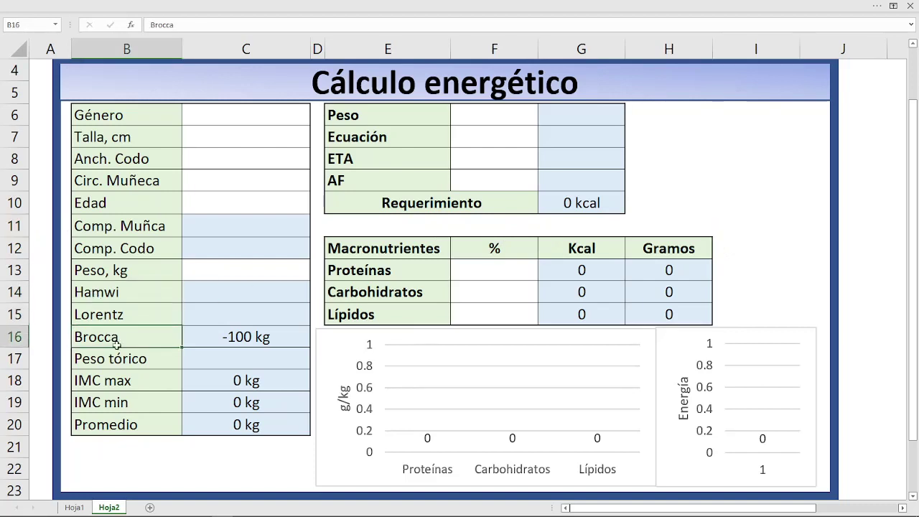
{"action": "left_click", "coordinate": [118, 358]}
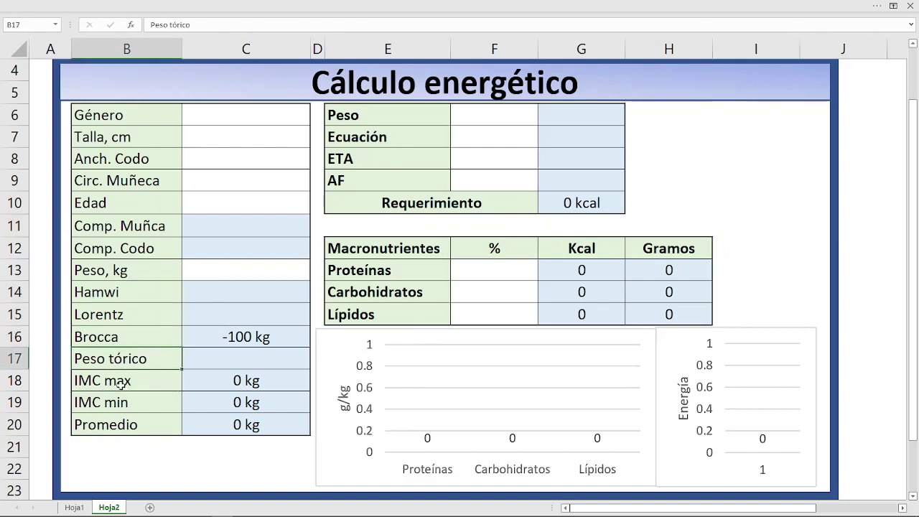
{"action": "left_click", "coordinate": [86, 380]}
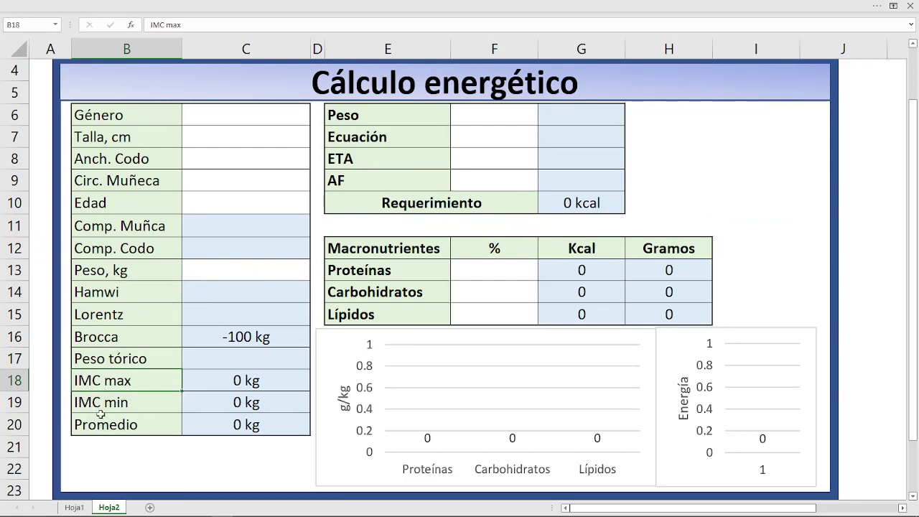
{"action": "left_click_drag", "start_coordinate": [97, 384], "coordinate": [99, 404]}
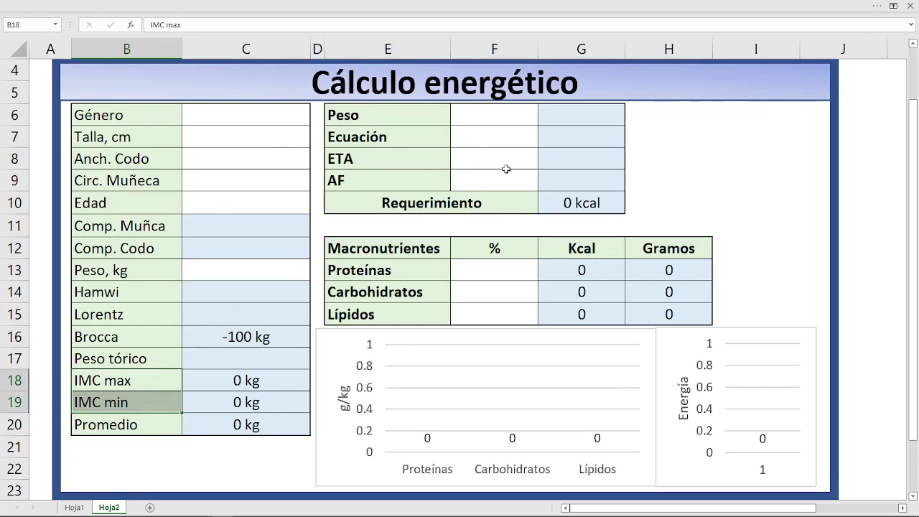
Choose Lorentz as the Peso weight formula in F6 and inspect its lookup formula.
{"action": "left_click", "coordinate": [477, 120]}
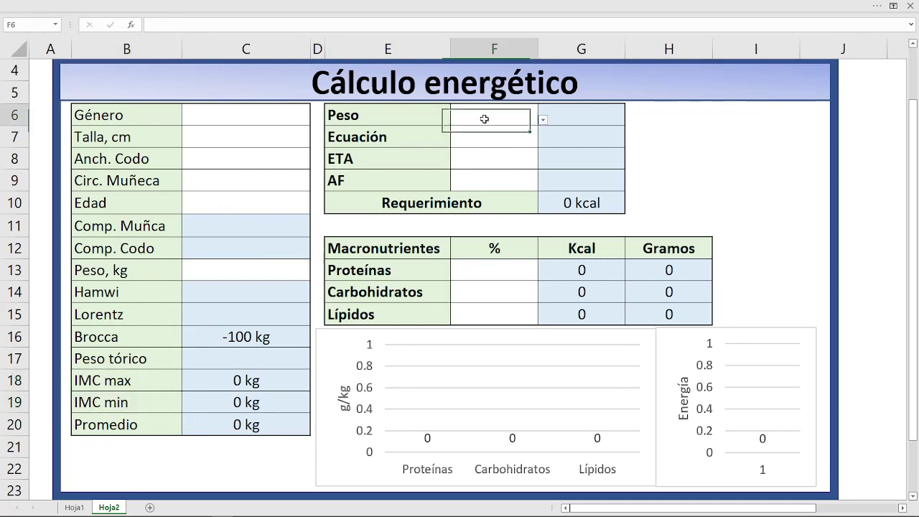
{"action": "left_click", "coordinate": [544, 121]}
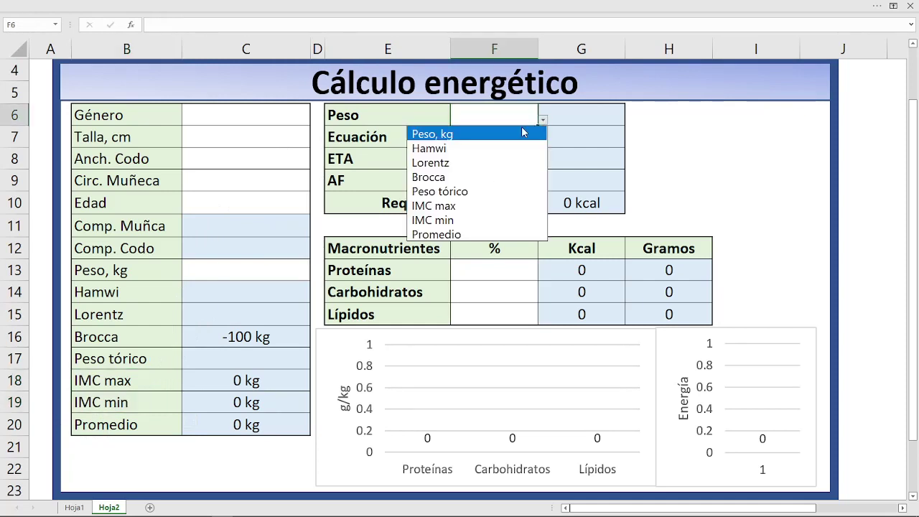
{"action": "left_click", "coordinate": [464, 163]}
{"action": "left_click", "coordinate": [575, 117]}
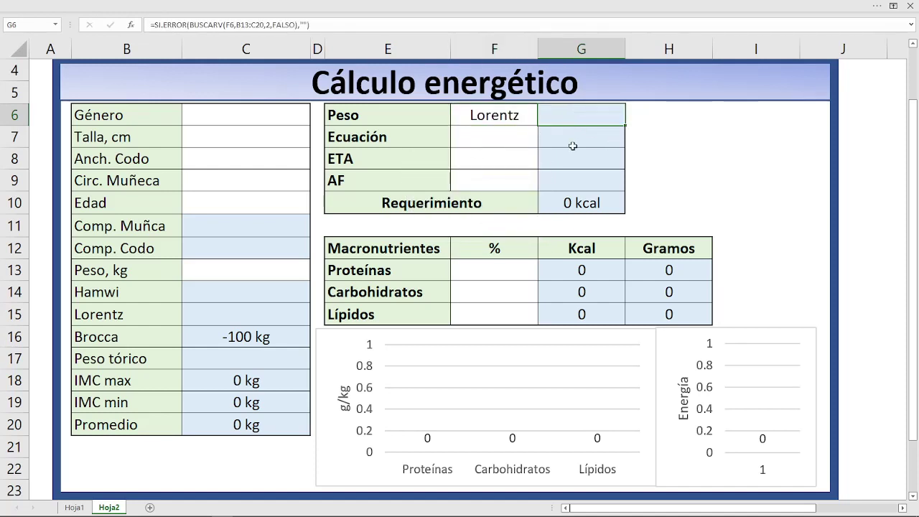
View the energy equation list without choosing one, then mark the ETA, AF and macronutrient cells.
{"action": "left_click", "coordinate": [507, 143]}
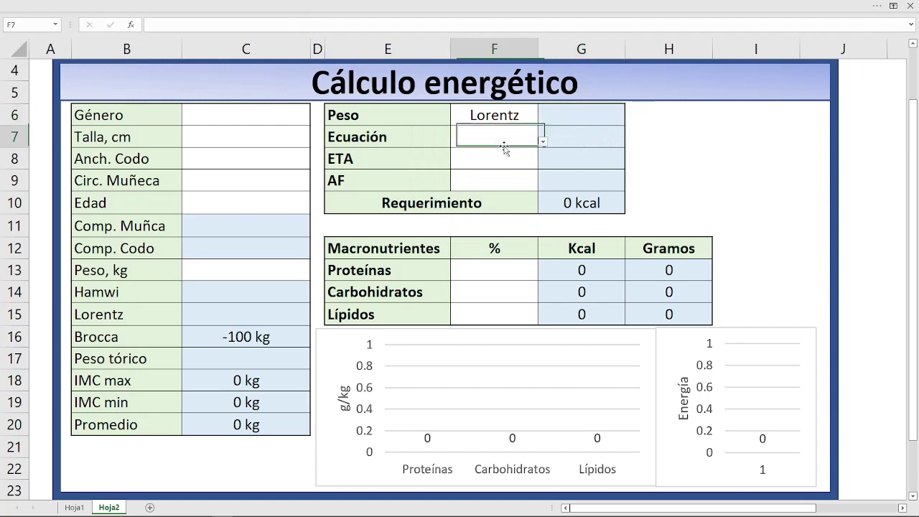
{"action": "left_click", "coordinate": [542, 143]}
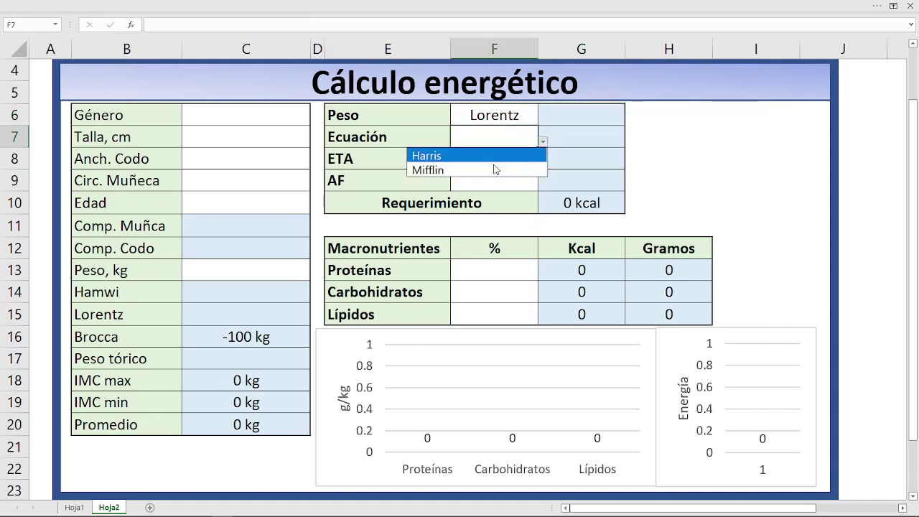
{"action": "key", "text": "Escape"}
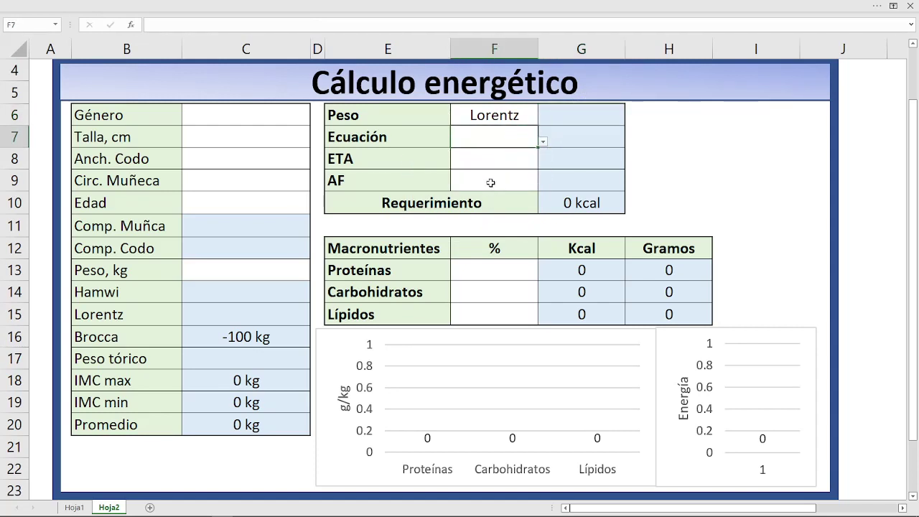
{"action": "left_click_drag", "start_coordinate": [491, 182], "coordinate": [478, 141]}
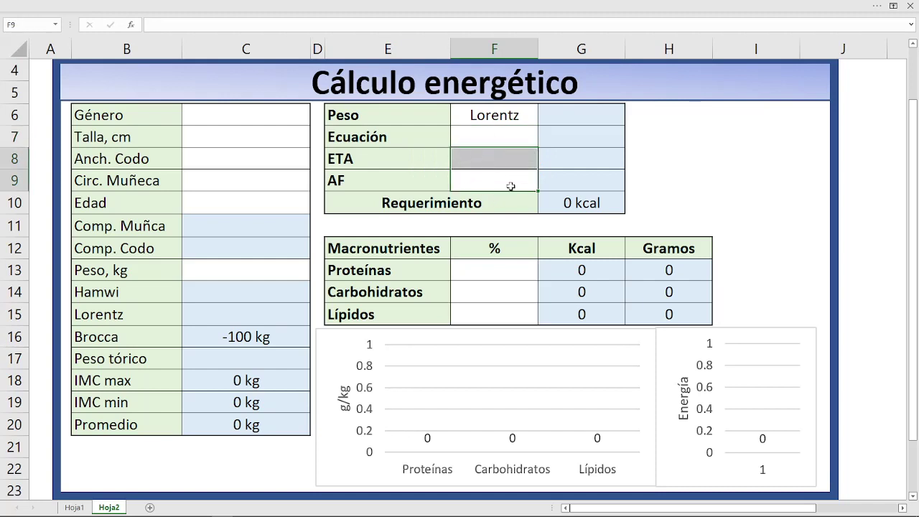
{"action": "left_click", "coordinate": [517, 175]}
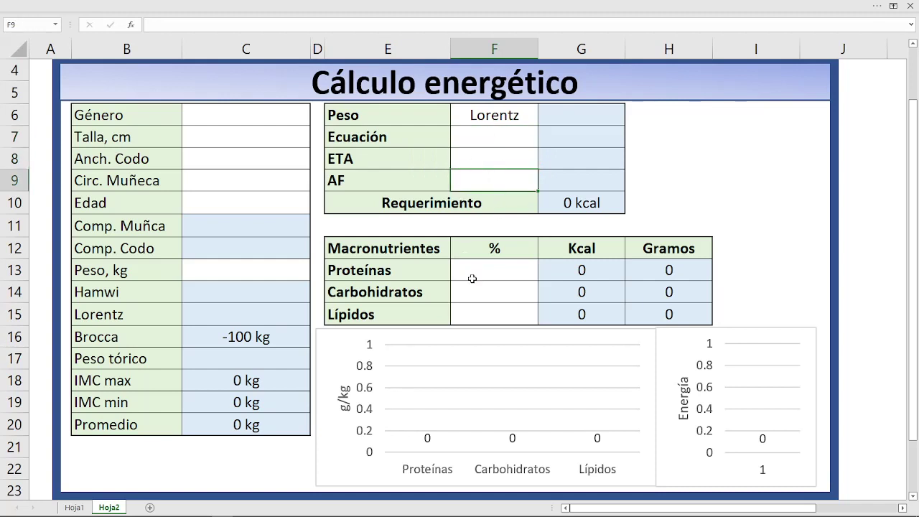
{"action": "left_click_drag", "start_coordinate": [473, 279], "coordinate": [486, 317]}
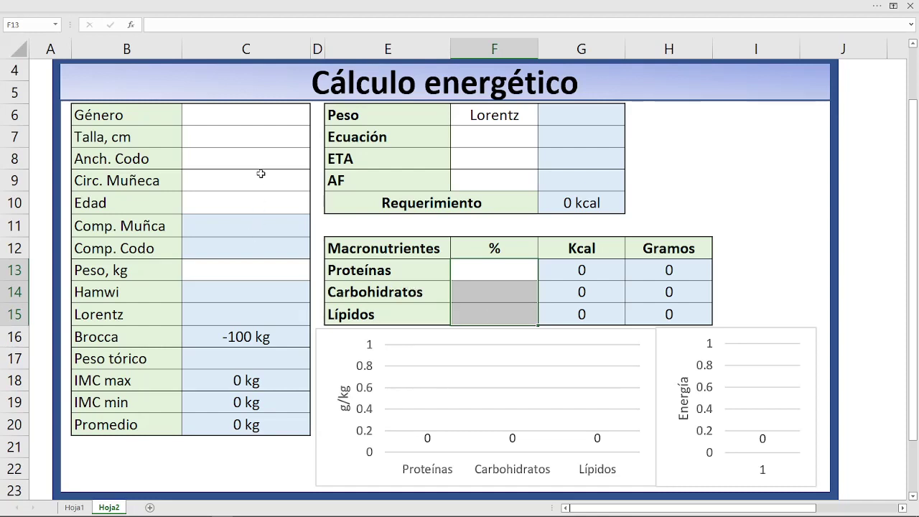
Set Género to Masculino.
{"action": "left_click", "coordinate": [285, 118]}
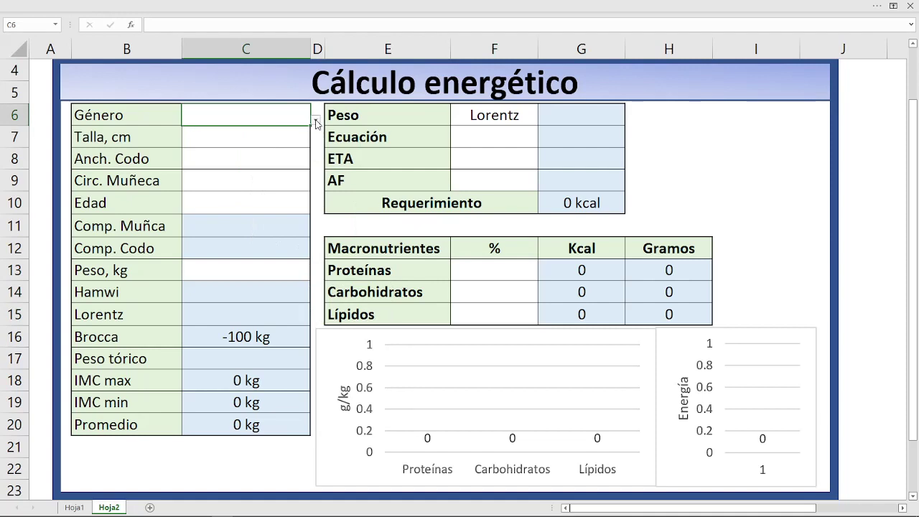
{"action": "left_click", "coordinate": [315, 119]}
{"action": "left_click", "coordinate": [267, 149]}
{"action": "left_click", "coordinate": [251, 136]}
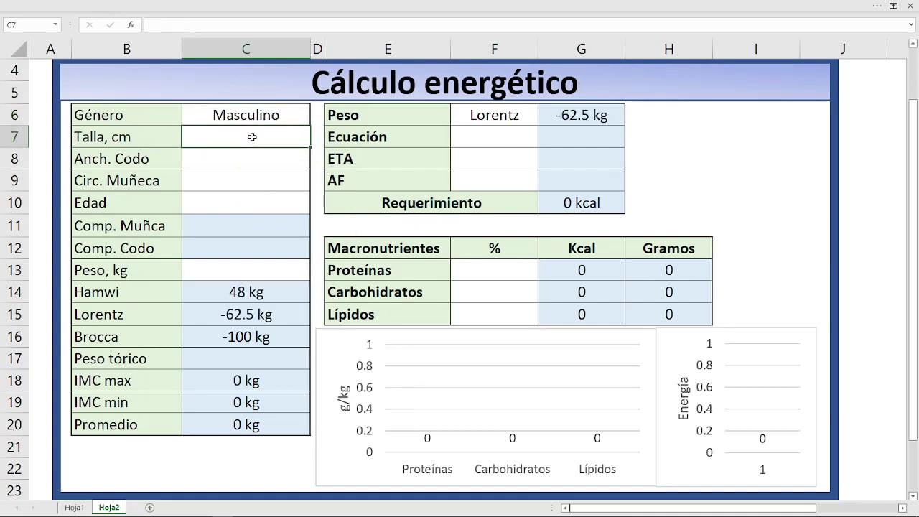
Enter a height of 175 cm, elbow width 6 cm and wrist circumference 4 cm.
{"action": "type", "text": "175"}
{"action": "key", "text": "Return"}
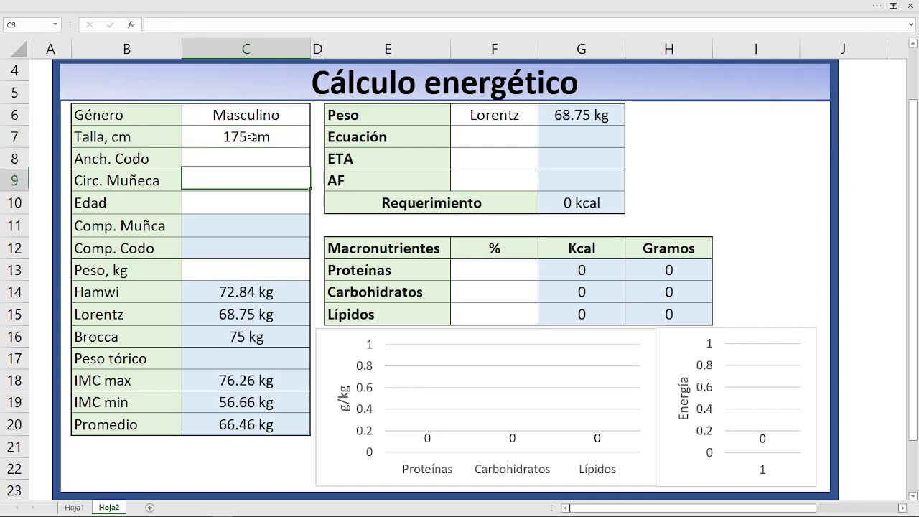
{"action": "key", "text": "Up"}
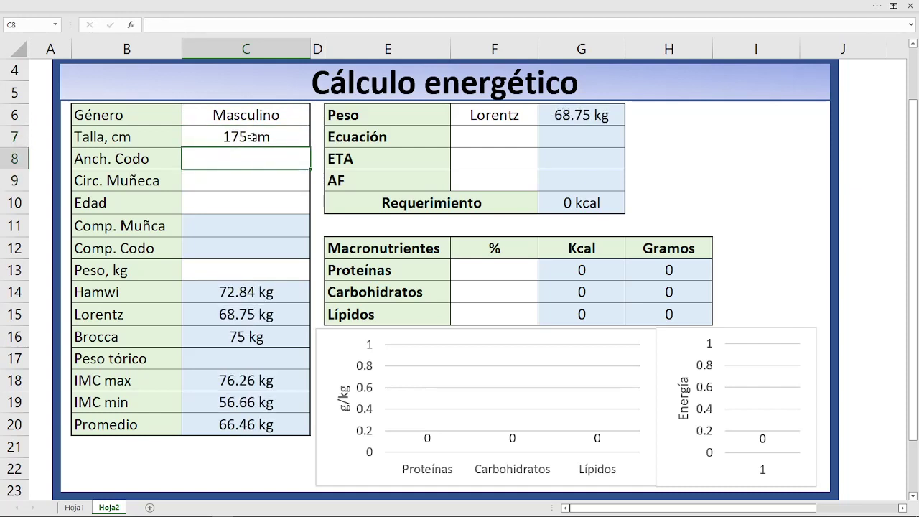
{"action": "type", "text": "6"}
{"action": "key", "text": "Return"}
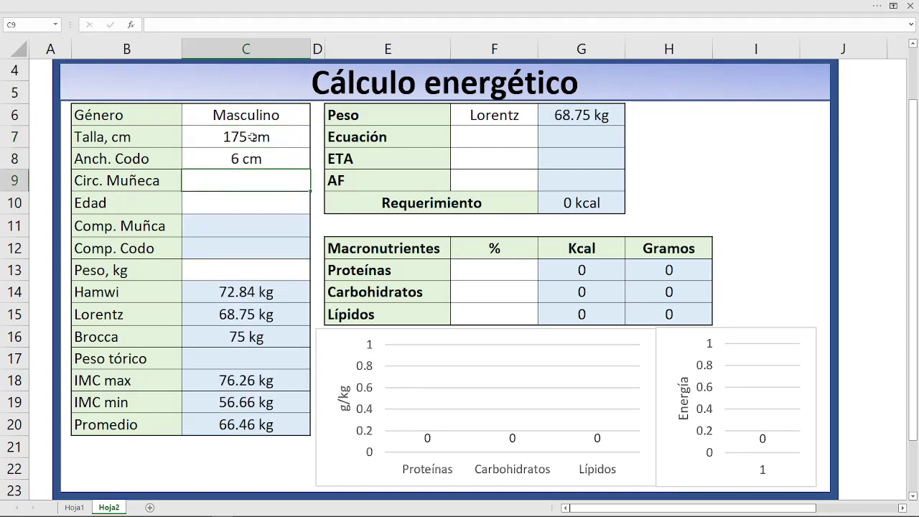
{"action": "type", "text": "4"}
{"action": "key", "text": "Return"}
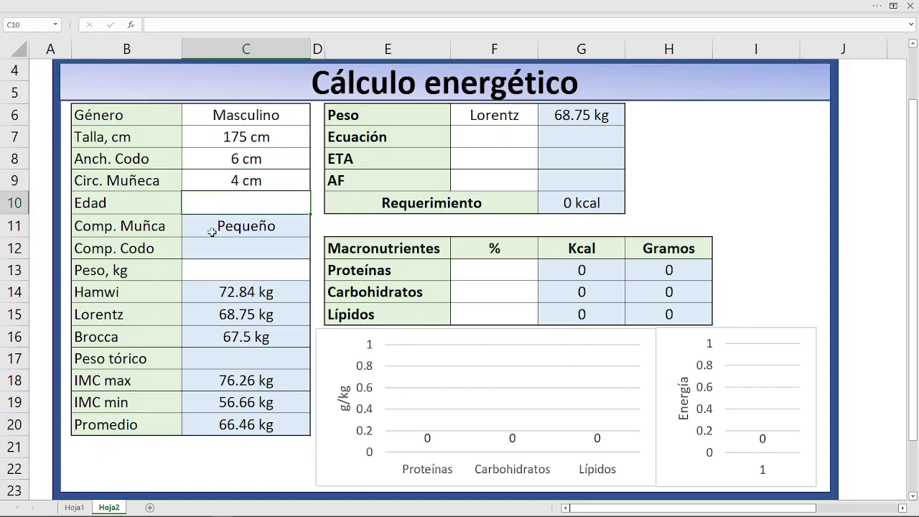
Check the C11 wrist complexion formula and enter an age of 25.
{"action": "left_click", "coordinate": [244, 222]}
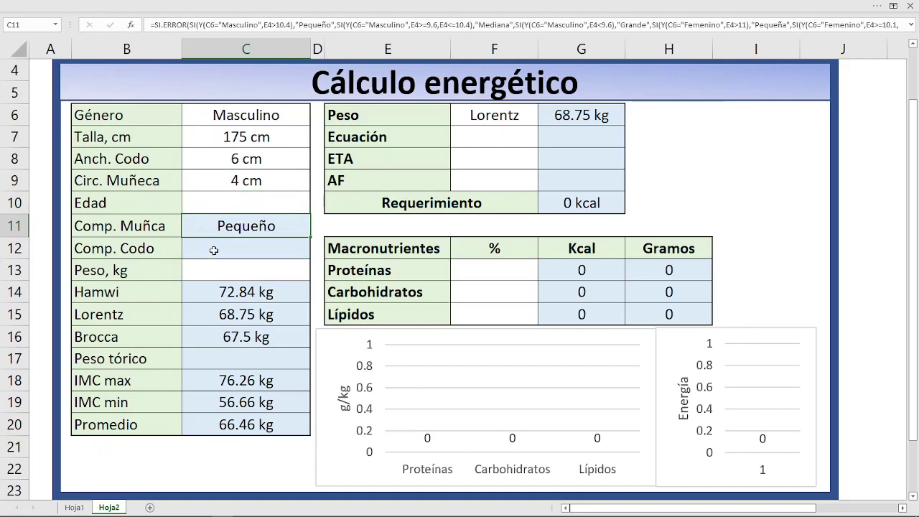
{"action": "left_click", "coordinate": [233, 206]}
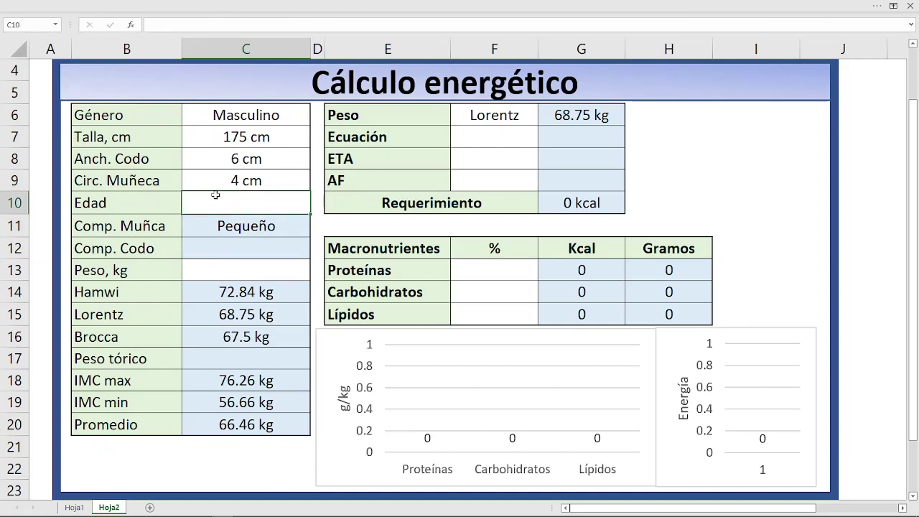
{"action": "type", "text": "25"}
{"action": "key", "text": "Return"}
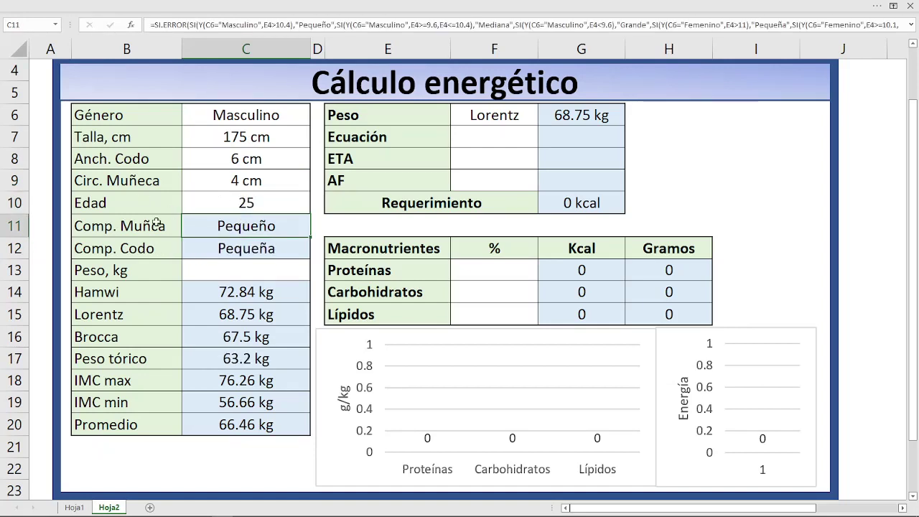
Change the elbow width to 10 cm and the wrist circumference to 15 cm.
{"action": "left_click", "coordinate": [245, 158]}
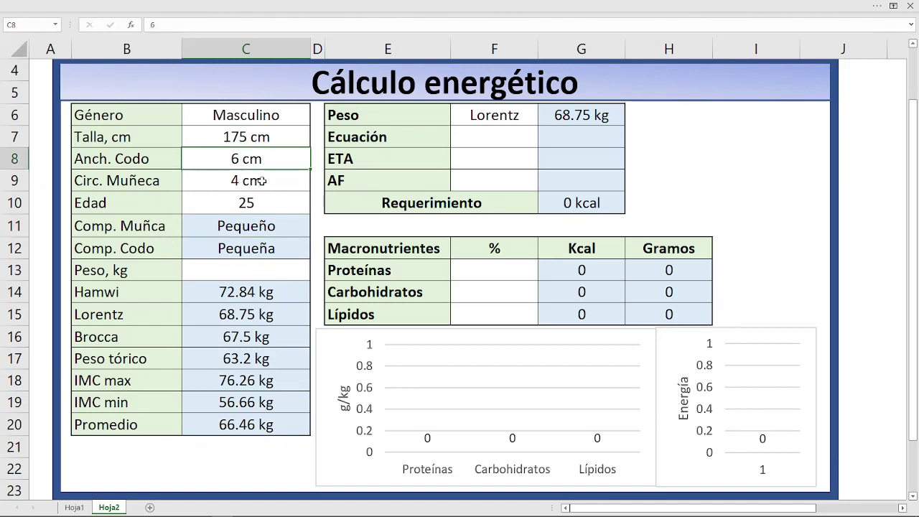
{"action": "type", "text": "10"}
{"action": "key", "text": "Return"}
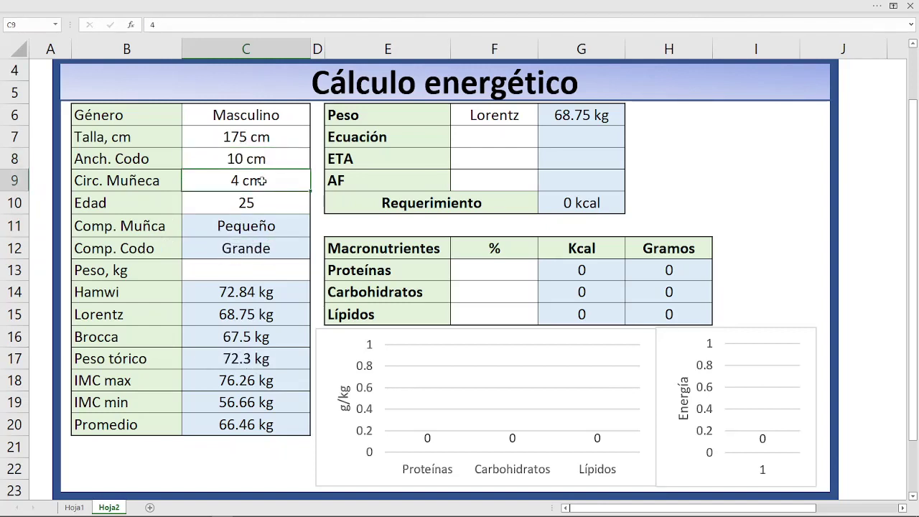
{"action": "type", "text": "12"}
{"action": "key", "text": "Return"}
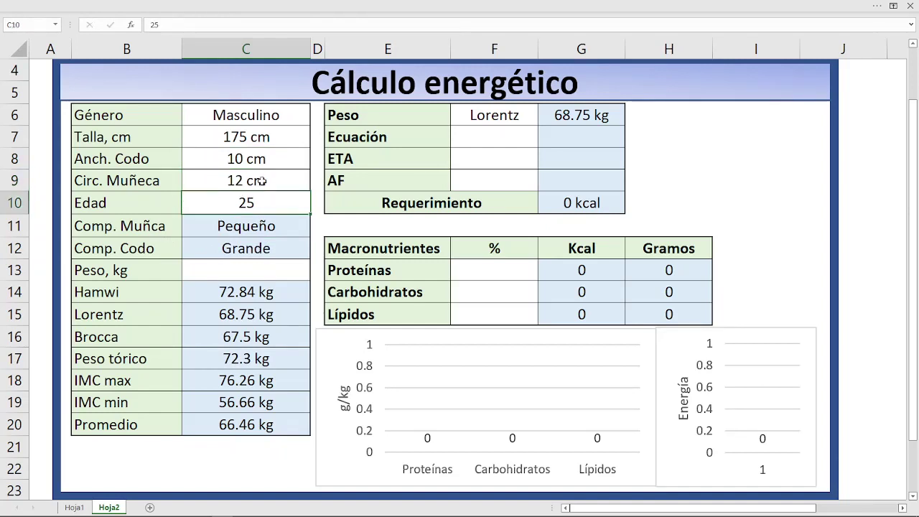
{"action": "left_click", "coordinate": [260, 180]}
{"action": "type", "text": "15"}
{"action": "key", "text": "Return"}
Review the C11 and C12 complexion formulas, then enter a body weight of 75 kg.
{"action": "left_click", "coordinate": [173, 227]}
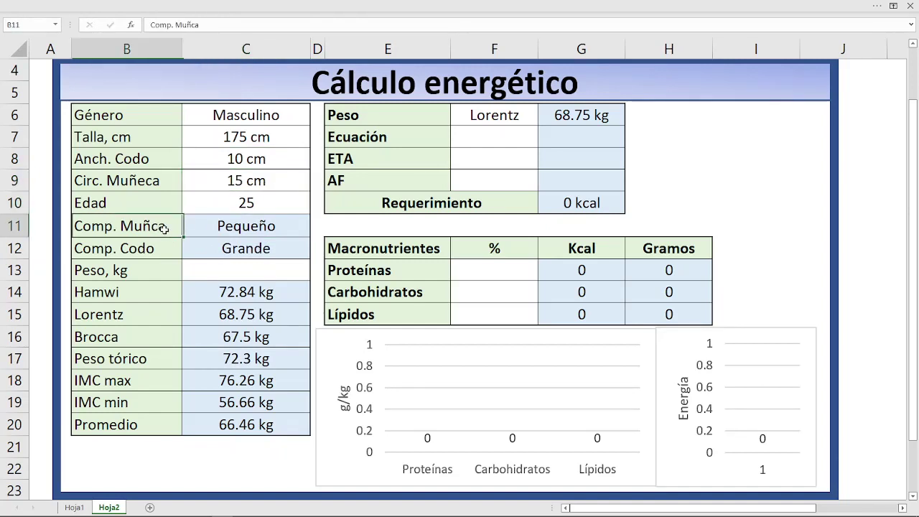
{"action": "left_click", "coordinate": [253, 221]}
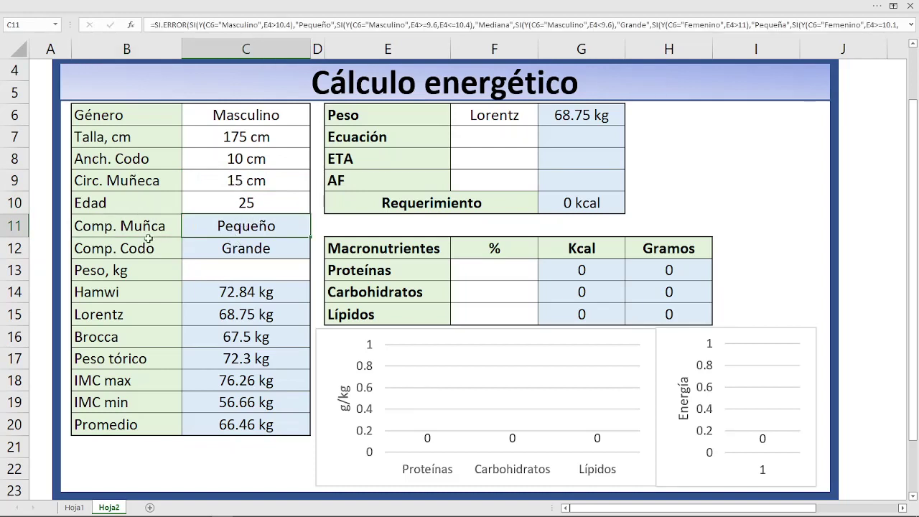
{"action": "left_click", "coordinate": [244, 245]}
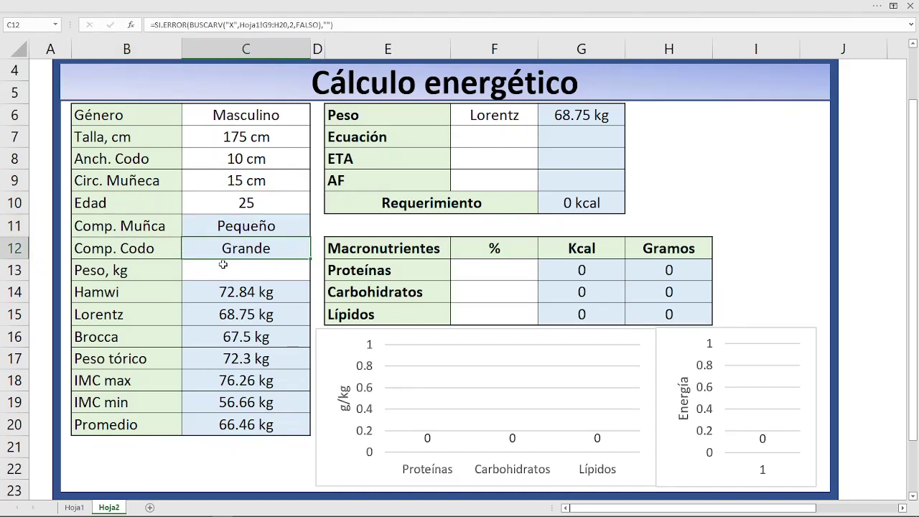
{"action": "left_click", "coordinate": [214, 266]}
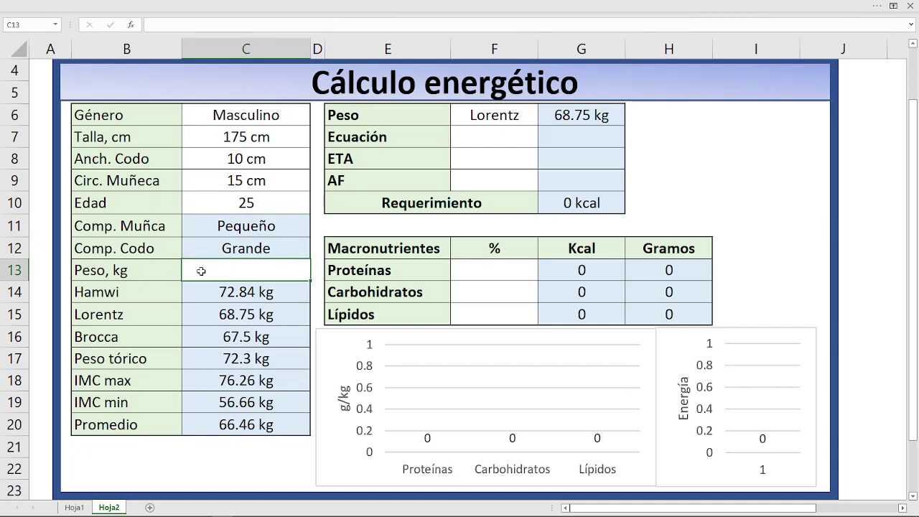
{"action": "type", "text": "75"}
{"action": "key", "text": "Return"}
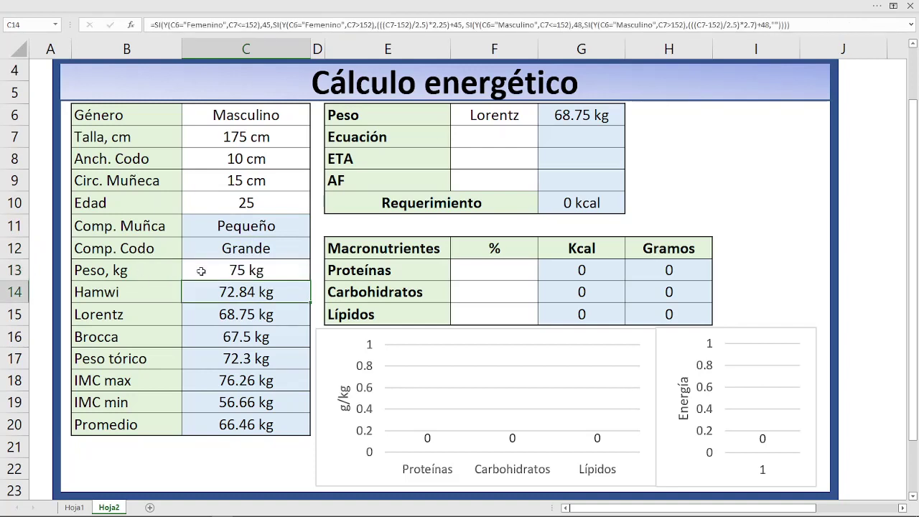
Highlight the weight method names down to Promedio, then show F6's weight method list.
{"action": "left_click_drag", "start_coordinate": [144, 297], "coordinate": [136, 431]}
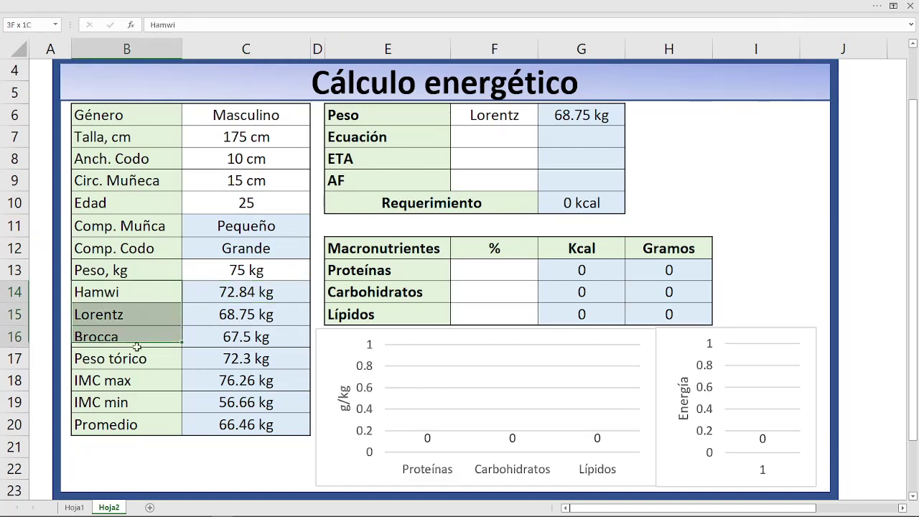
{"action": "left_click_drag", "start_coordinate": [97, 302], "coordinate": [111, 406]}
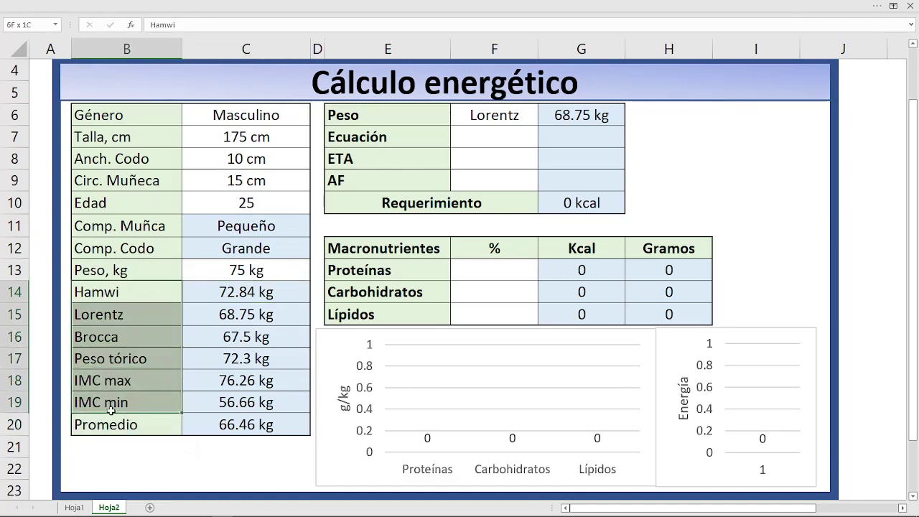
{"action": "left_click_drag", "start_coordinate": [117, 292], "coordinate": [109, 425]}
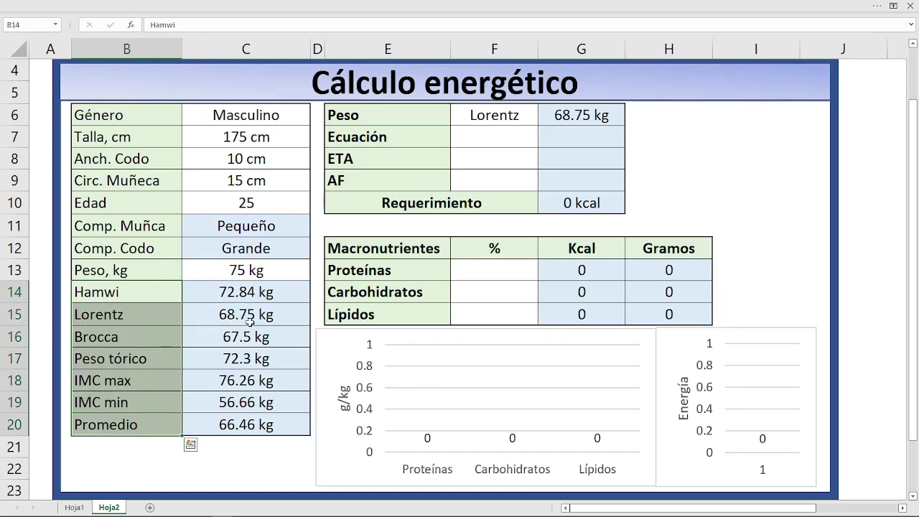
{"action": "left_click_drag", "start_coordinate": [140, 337], "coordinate": [130, 425]}
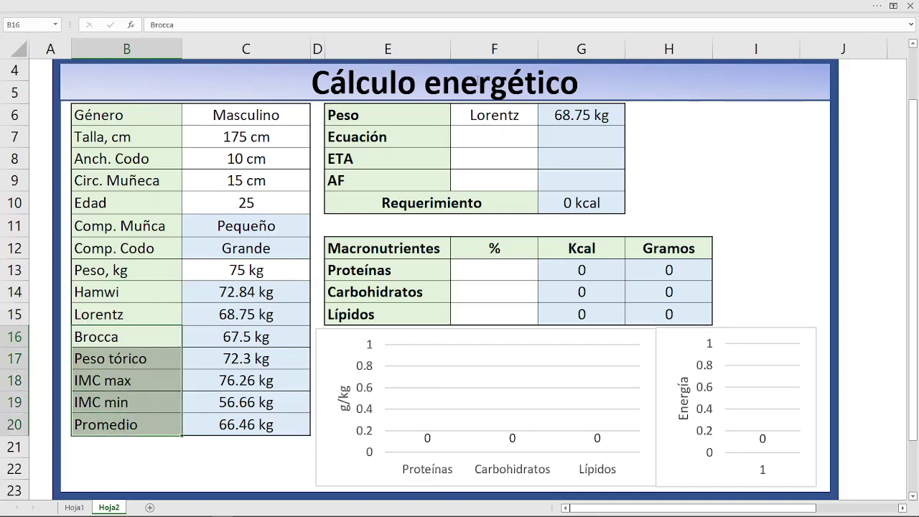
{"action": "left_click", "coordinate": [514, 122]}
{"action": "left_click", "coordinate": [542, 122]}
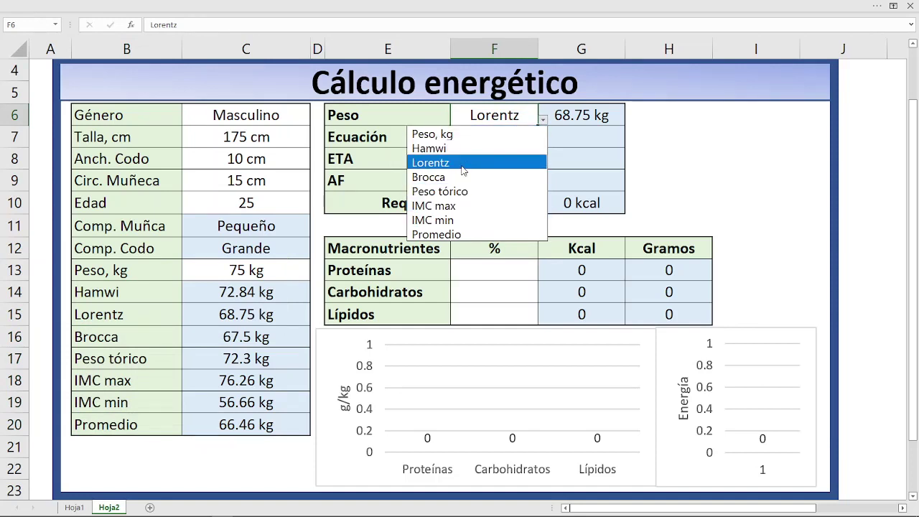
Use Peso, kg as the weight source and check the entered weight in C13.
{"action": "left_click", "coordinate": [465, 134]}
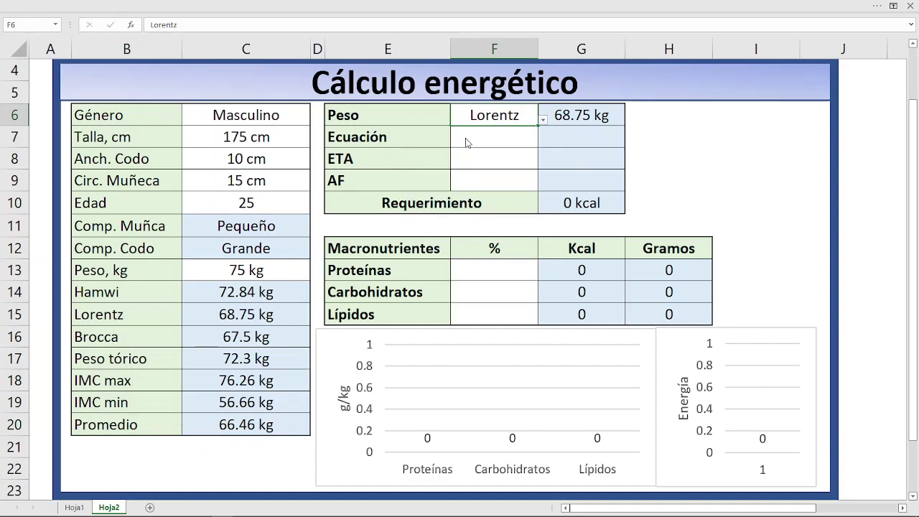
{"action": "left_click", "coordinate": [243, 270]}
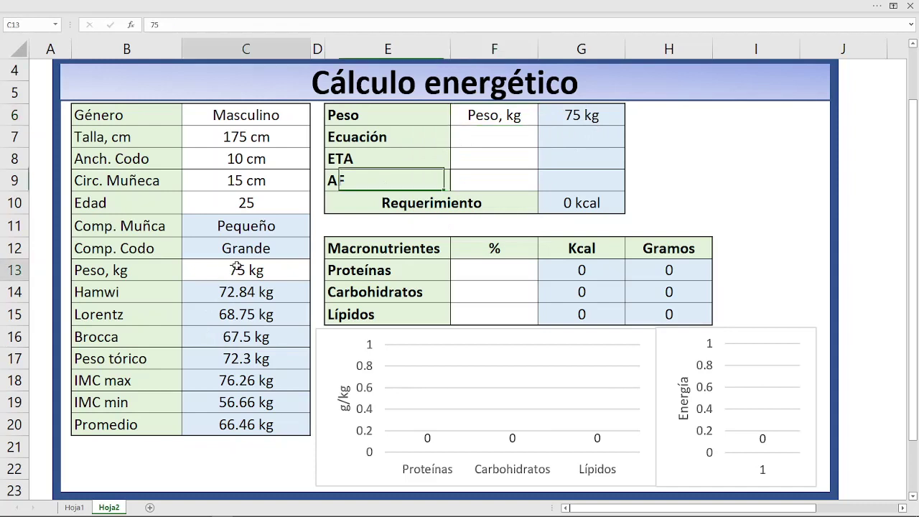
{"action": "left_click", "coordinate": [528, 115]}
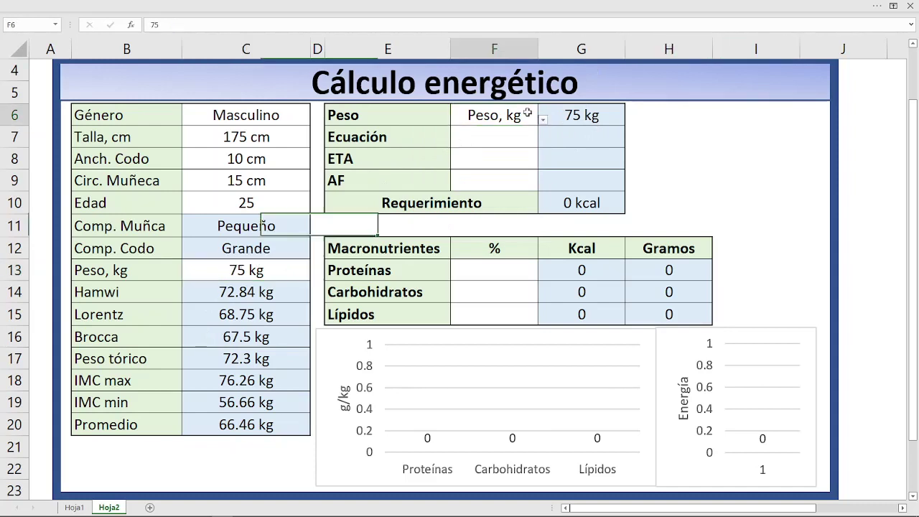
Return the weight source to Lorentz and bring up the Harris/Mifflin Ecuación choices in F7.
{"action": "left_click", "coordinate": [543, 123]}
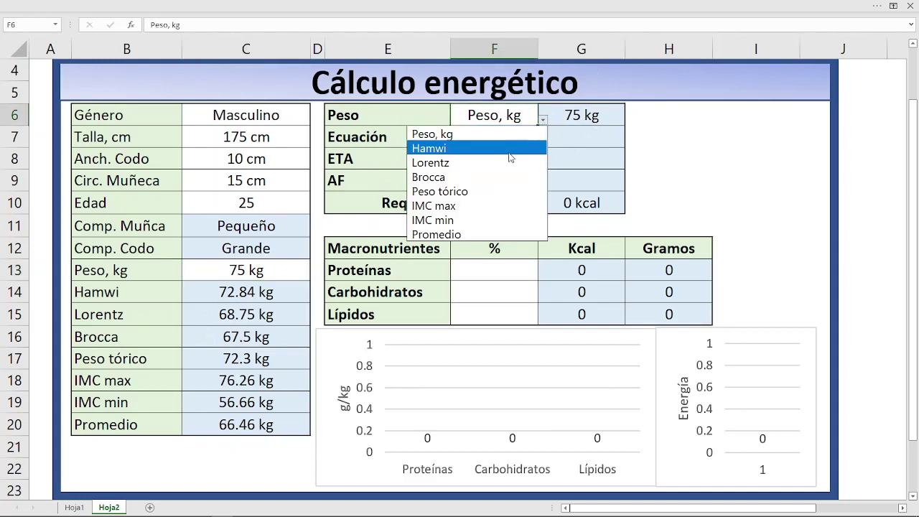
{"action": "left_click", "coordinate": [435, 164]}
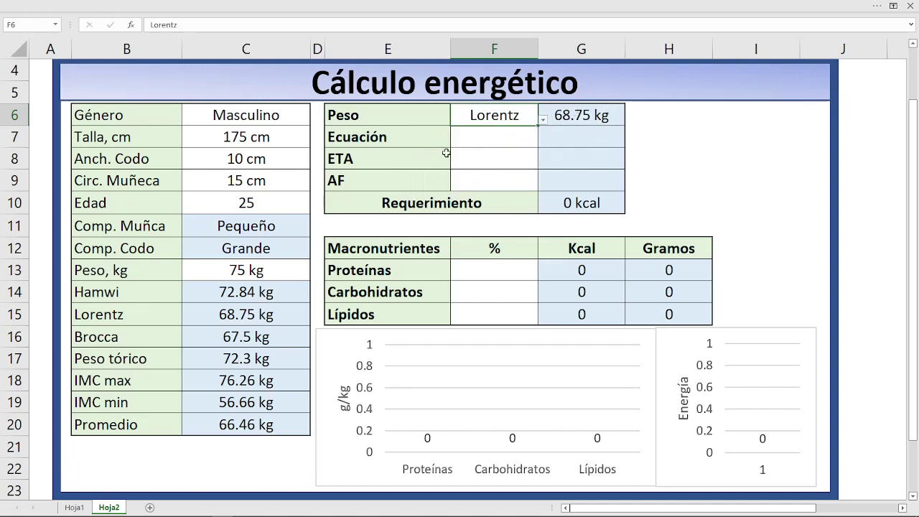
{"action": "left_click", "coordinate": [490, 145]}
{"action": "left_click", "coordinate": [543, 141]}
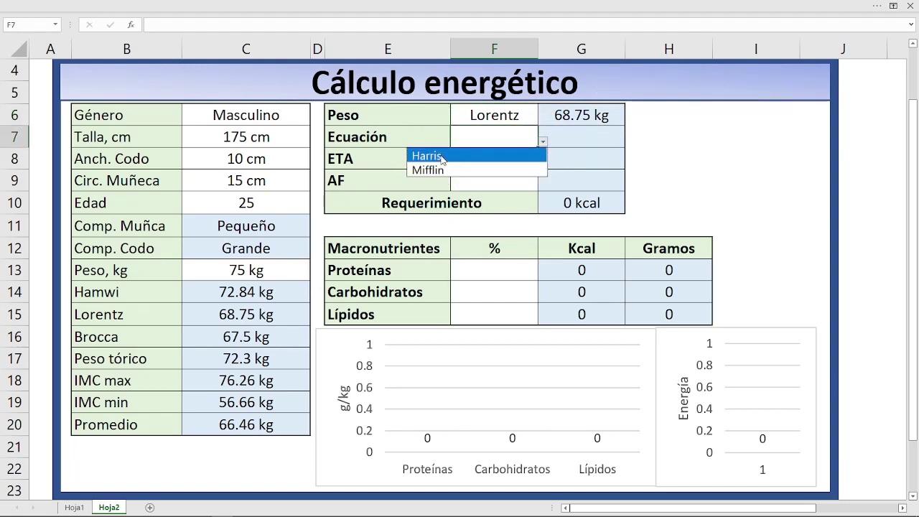
Choose the Harris equation, set ETA to 6% and the activity factor to 1.2.
{"action": "left_click", "coordinate": [512, 156]}
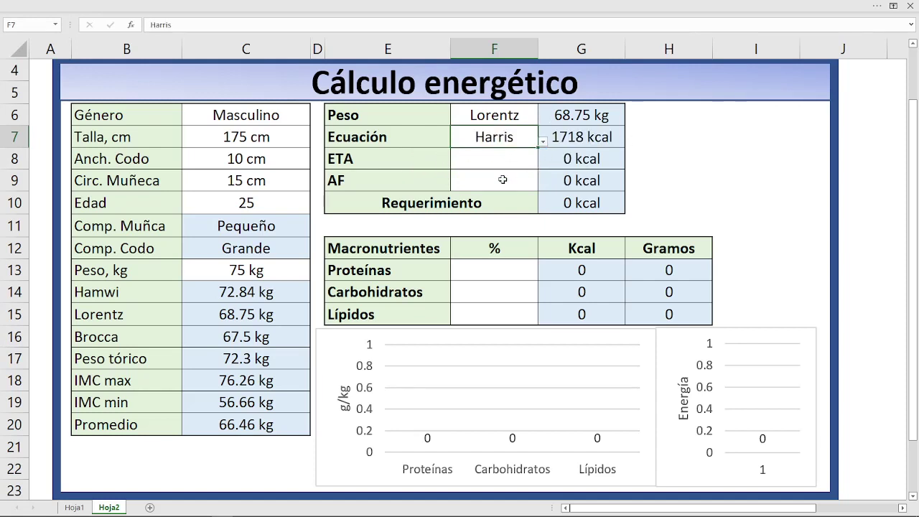
{"action": "left_click", "coordinate": [501, 165]}
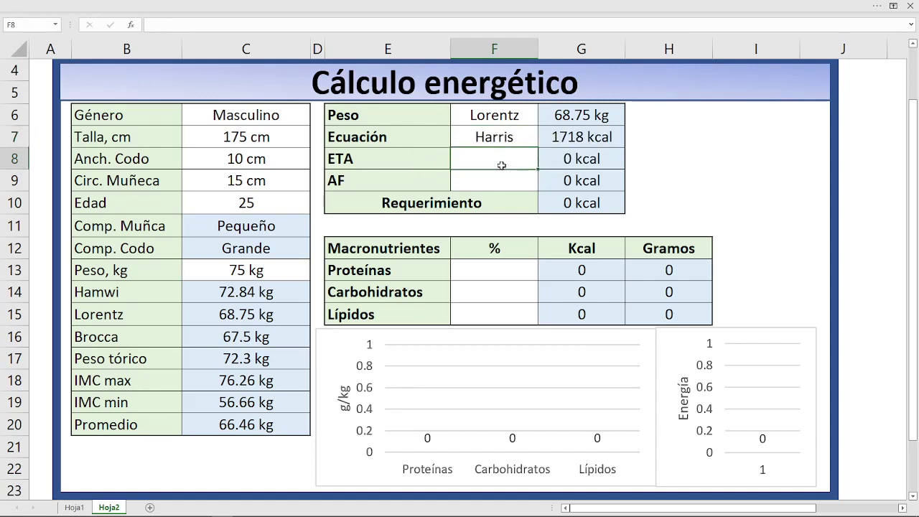
{"action": "type", "text": "6%"}
{"action": "key", "text": "Return"}
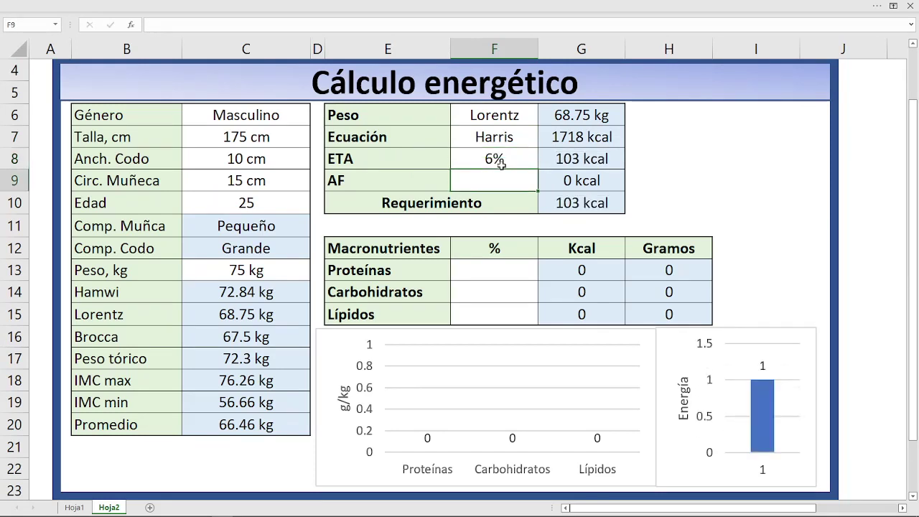
{"action": "type", "text": "1.2"}
{"action": "key", "text": "Return"}
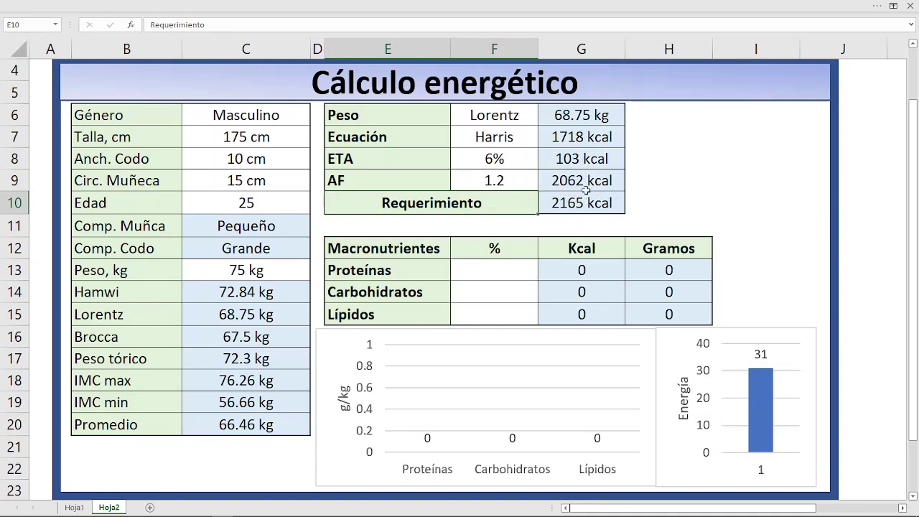
{"action": "left_click", "coordinate": [468, 270]}
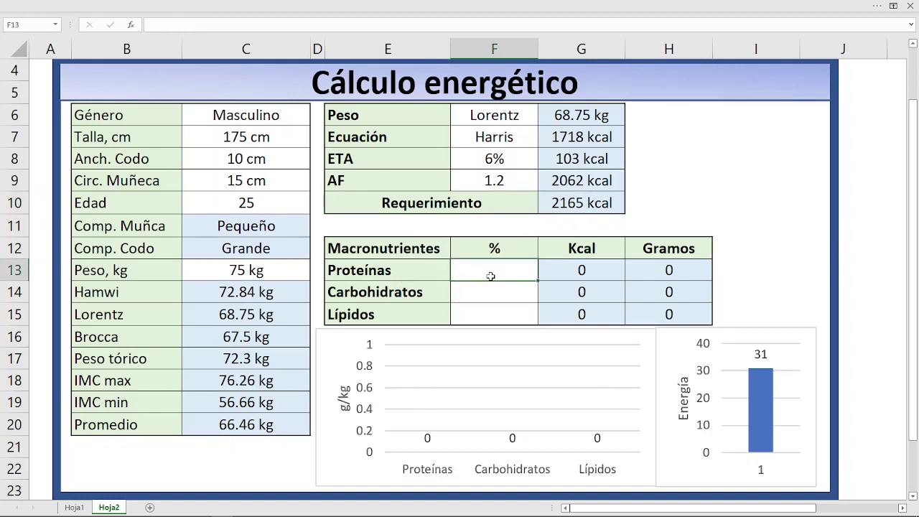
Enter 20% protein, 60% carbohydrates and 20% lipids in F13:F15, correcting an initial 10%.
{"action": "type", "text": "10%"}
{"action": "key", "text": "Return"}
{"action": "left_click", "coordinate": [490, 276]}
{"action": "type", "text": "20%"}
{"action": "key", "text": "Return"}
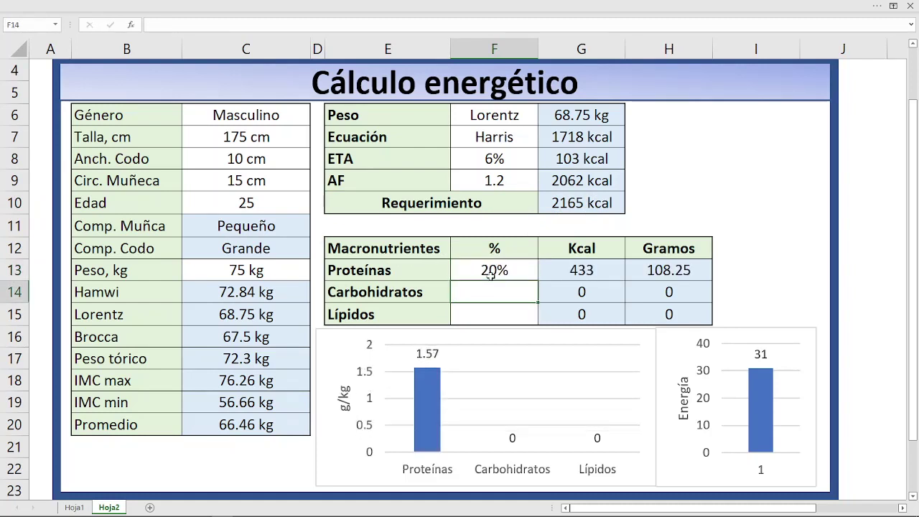
{"action": "type", "text": "60%"}
{"action": "key", "text": "Return"}
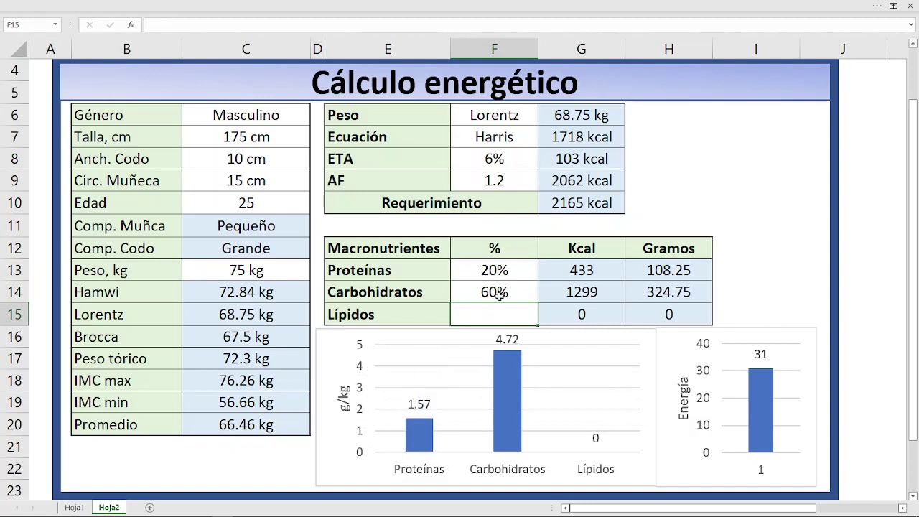
{"action": "type", "text": "20%"}
{"action": "key", "text": "Return"}
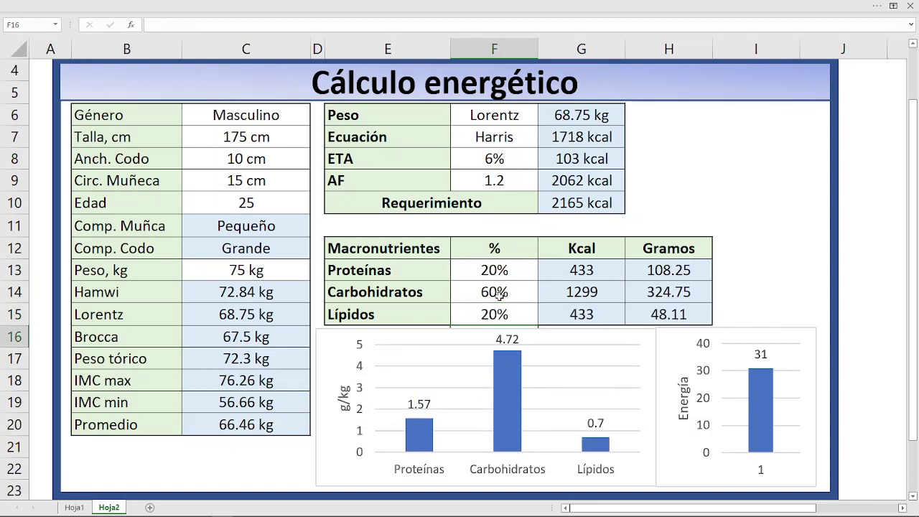
Review the Kcal and gram results, the percentages and G10's Requerimiento formula.
{"action": "left_click_drag", "start_coordinate": [569, 273], "coordinate": [583, 316]}
{"action": "left_click_drag", "start_coordinate": [655, 270], "coordinate": [661, 316]}
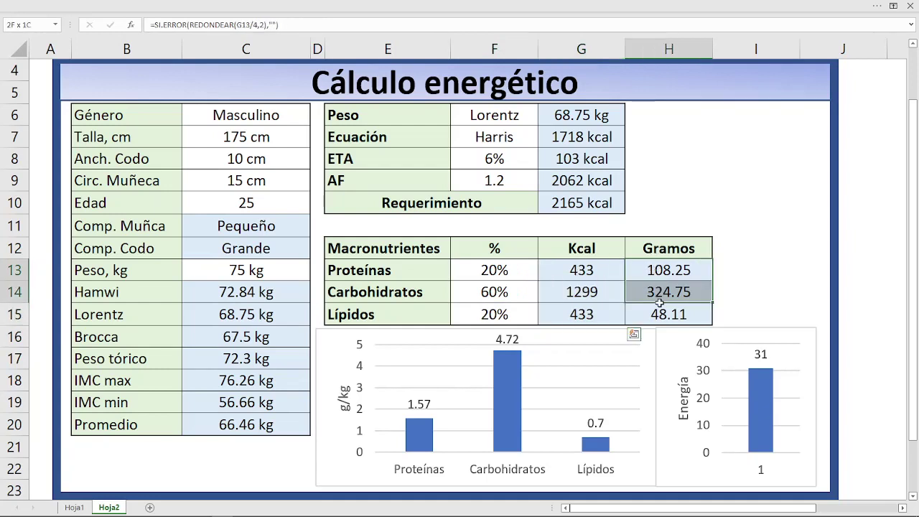
{"action": "left_click_drag", "start_coordinate": [480, 267], "coordinate": [481, 311]}
{"action": "left_click", "coordinate": [568, 210]}
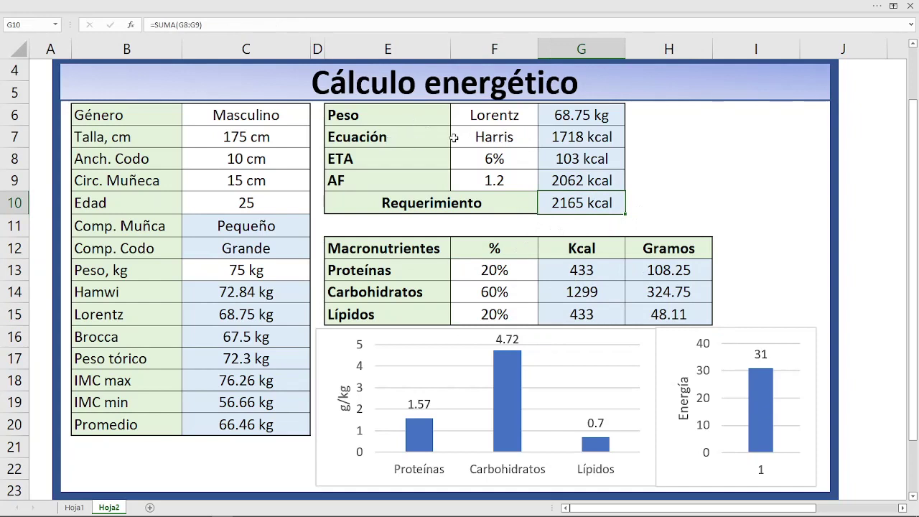
{"action": "left_click", "coordinate": [494, 119]}
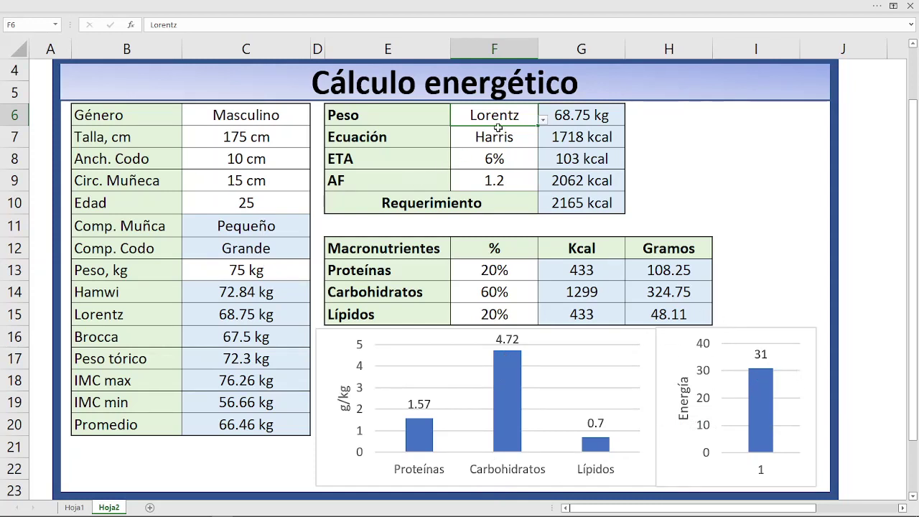
Recap the inputs by highlighting the weight methods, Ecuación, ETA, AF and macronutrient cells.
{"action": "left_click_drag", "start_coordinate": [146, 292], "coordinate": [158, 424]}
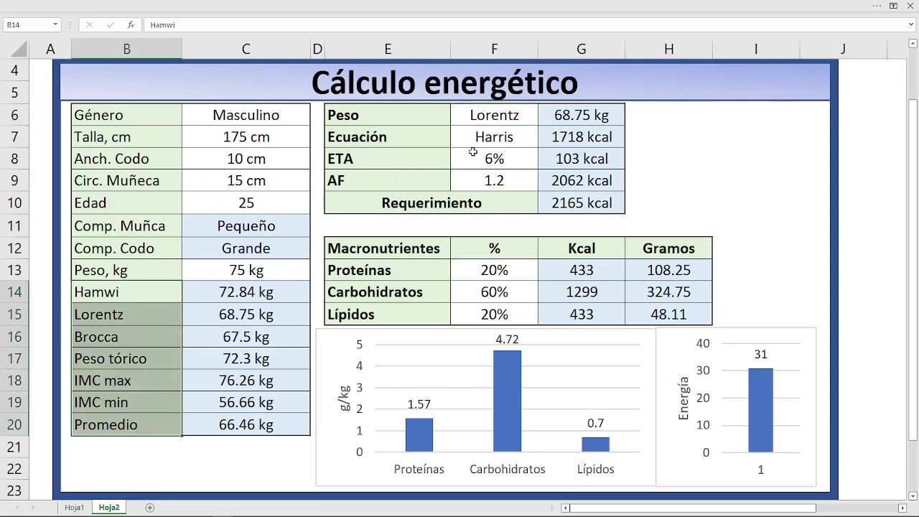
{"action": "left_click", "coordinate": [478, 143]}
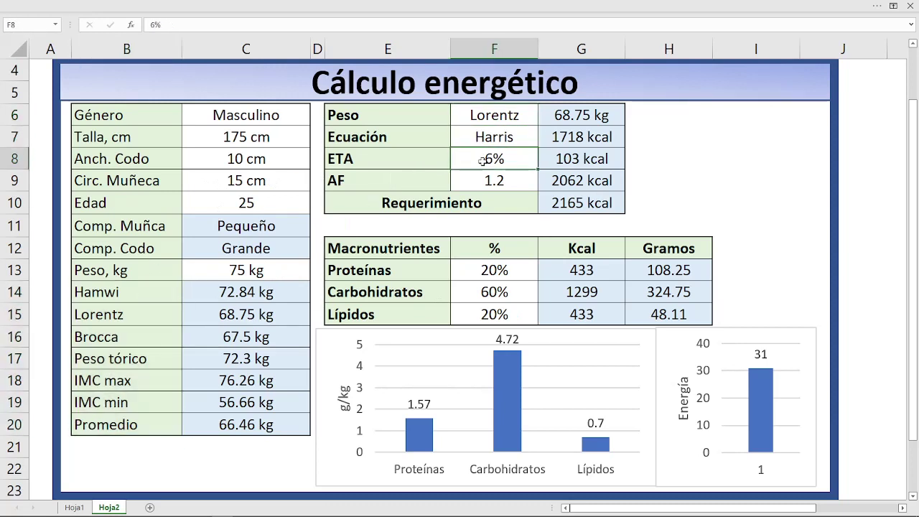
{"action": "left_click_drag", "start_coordinate": [481, 156], "coordinate": [482, 184]}
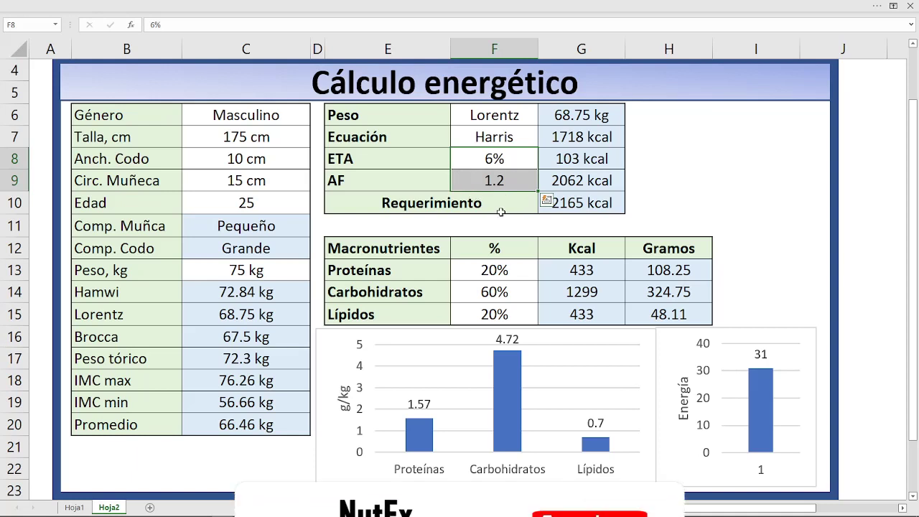
{"action": "mouse_move", "coordinate": [410, 272]}
{"action": "left_mouse_down"}
{"action": "mouse_move", "coordinate": [468, 279]}
{"action": "mouse_move", "coordinate": [474, 316]}
{"action": "left_mouse_up"}
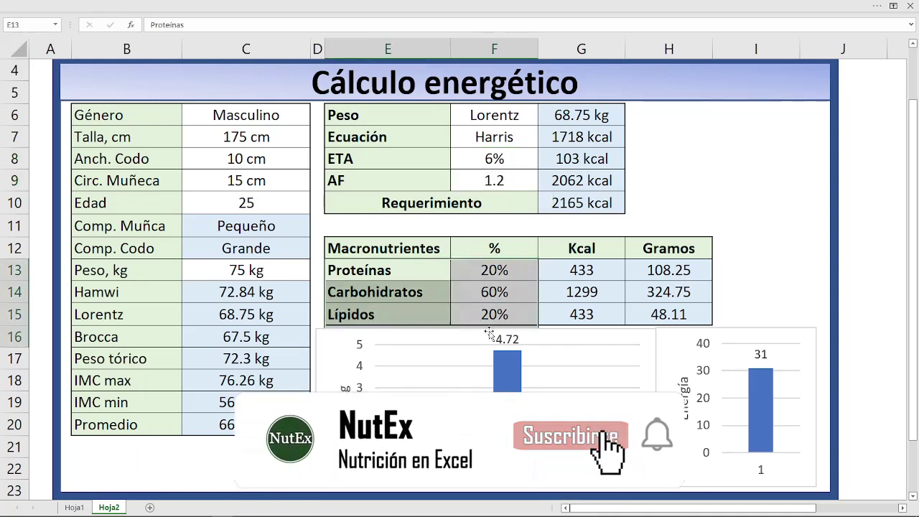
{"action": "left_click", "coordinate": [684, 213]}
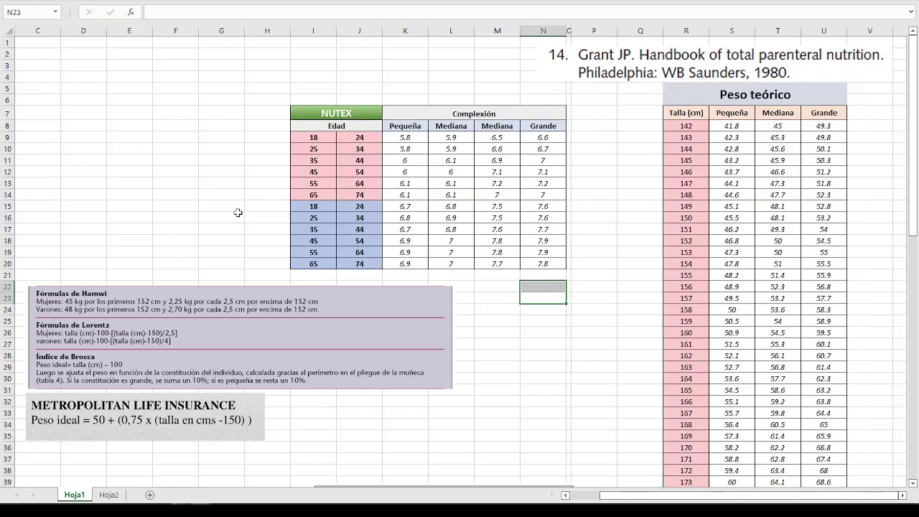
{"action": "left_click_drag", "start_coordinate": [163, 367], "coordinate": [82, 320]}
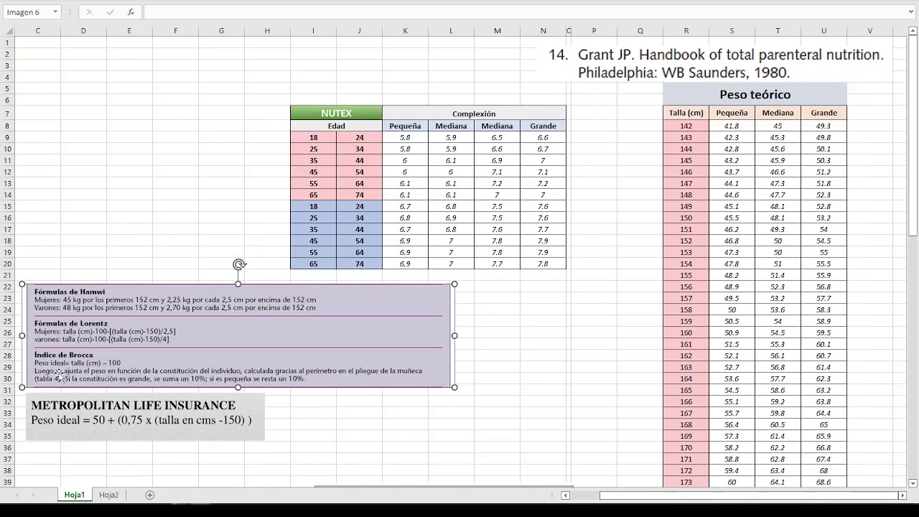
{"action": "left_click", "coordinate": [62, 415]}
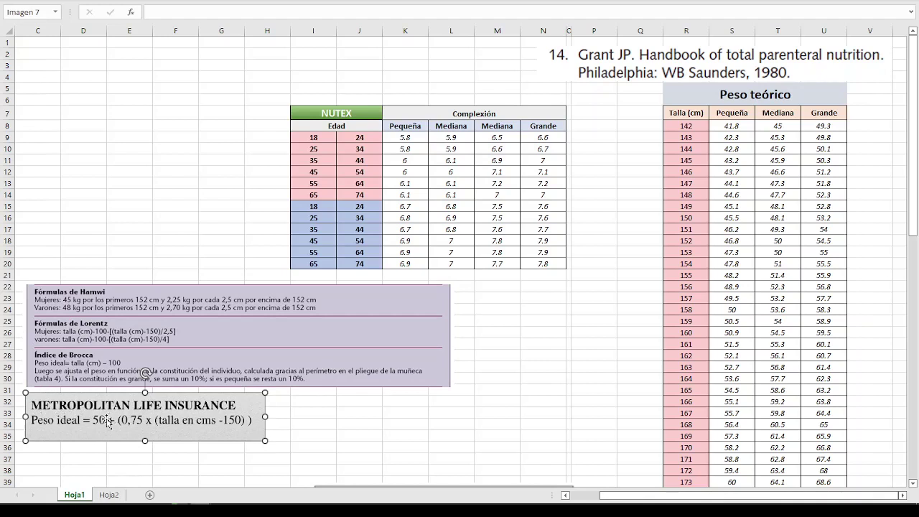
{"action": "left_click", "coordinate": [345, 109]}
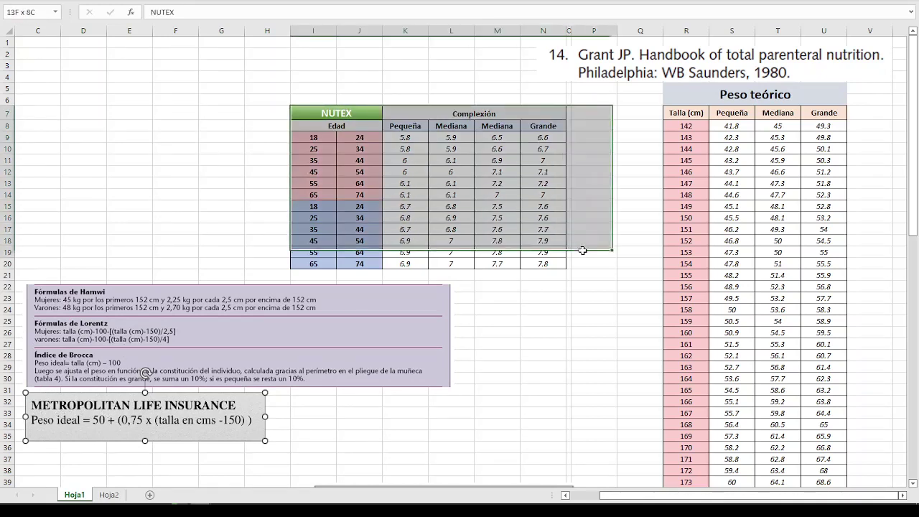
{"action": "left_click_drag", "start_coordinate": [718, 92], "coordinate": [795, 467]}
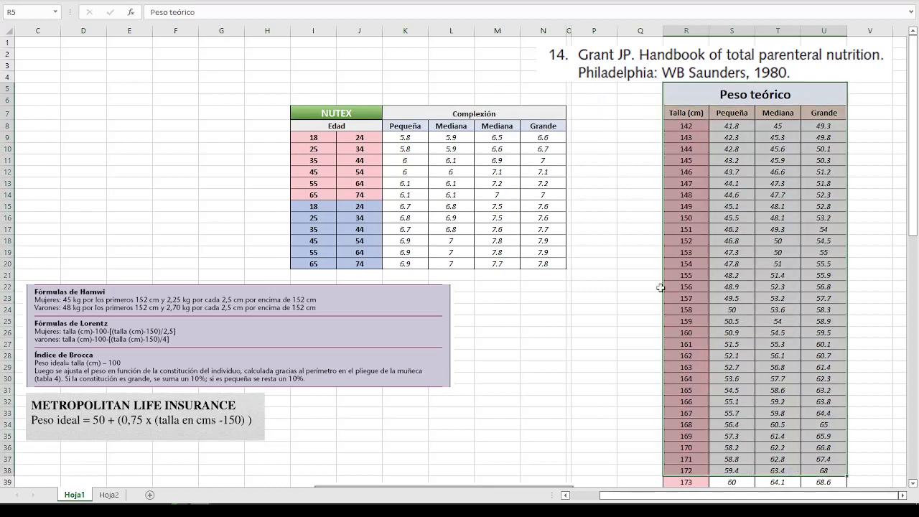
{"action": "left_click", "coordinate": [633, 271]}
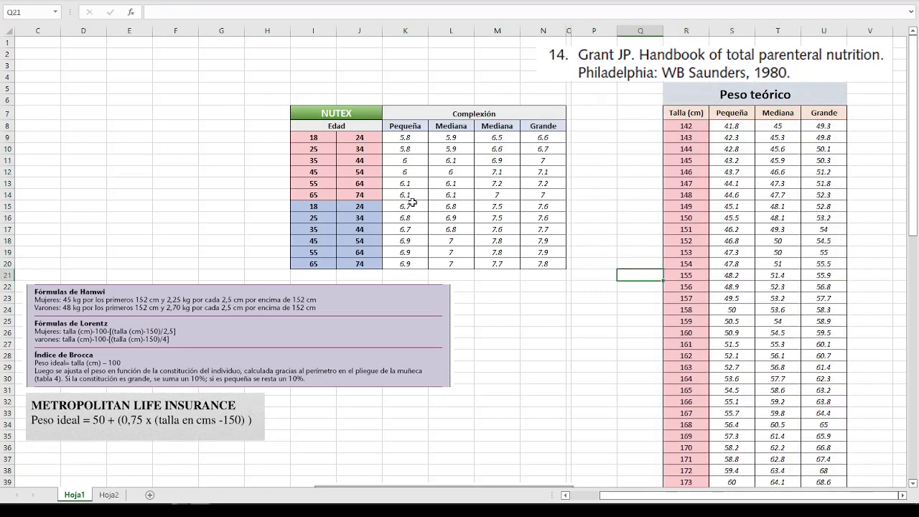
{"action": "mouse_move", "coordinate": [311, 158]}
{"action": "left_mouse_down"}
{"action": "mouse_move", "coordinate": [359, 195]}
{"action": "mouse_move", "coordinate": [370, 269]}
{"action": "left_mouse_up"}
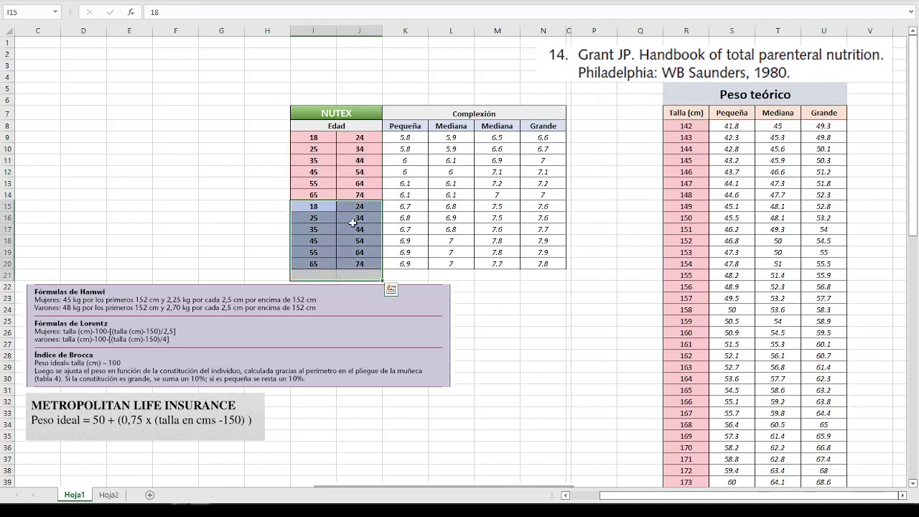
{"action": "mouse_move", "coordinate": [314, 137]}
{"action": "left_mouse_down"}
{"action": "mouse_move", "coordinate": [373, 147]}
{"action": "mouse_move", "coordinate": [423, 137]}
{"action": "mouse_move", "coordinate": [563, 137]}
{"action": "mouse_move", "coordinate": [421, 137]}
{"action": "mouse_move", "coordinate": [532, 124]}
{"action": "left_mouse_up"}
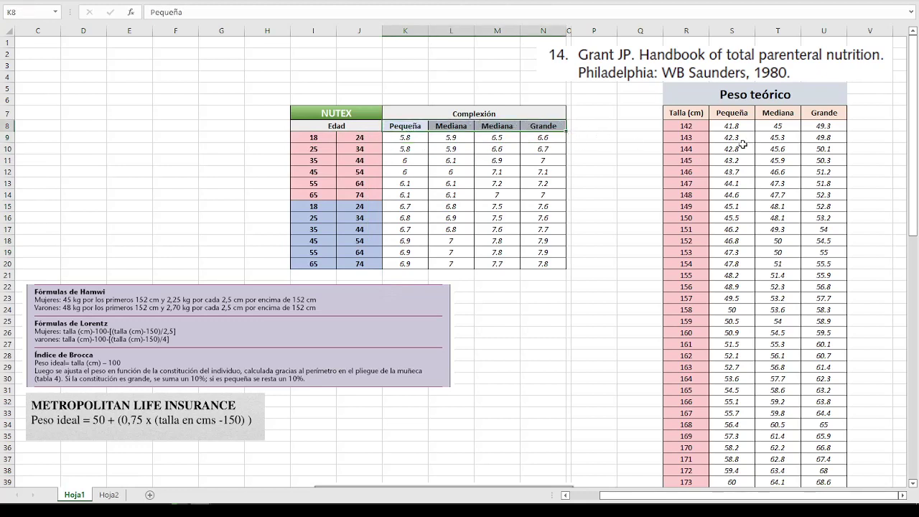
{"action": "left_click_drag", "start_coordinate": [744, 97], "coordinate": [647, 169]}
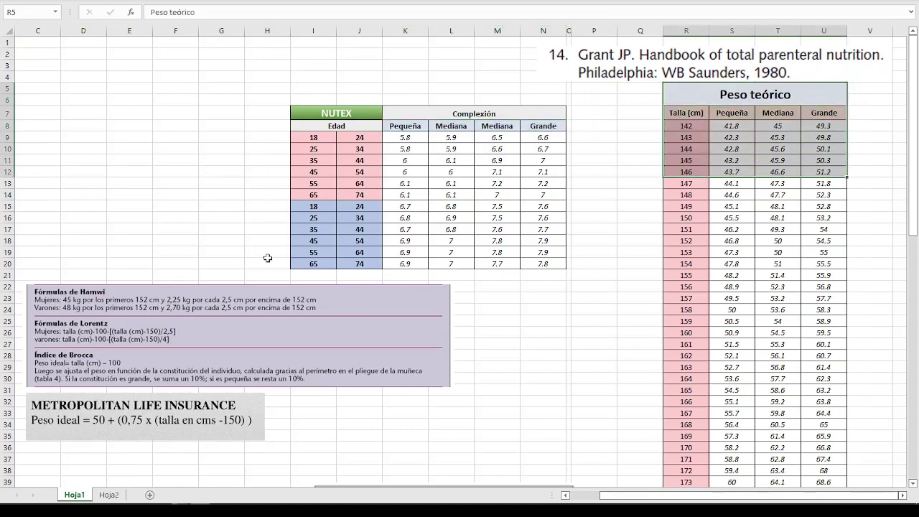
Enlarge the Hamwi/Lorentz/Brocca formula box on Hoja1.
{"action": "scroll", "coordinate": [268, 260], "scroll_direction": "down", "scroll_amount": 3}
{"action": "scroll", "coordinate": [268, 259], "scroll_direction": "down", "scroll_amount": 3}
{"action": "scroll", "coordinate": [267, 260], "scroll_direction": "down", "scroll_amount": 2}
{"action": "scroll", "coordinate": [268, 260], "scroll_direction": "down", "scroll_amount": 1}
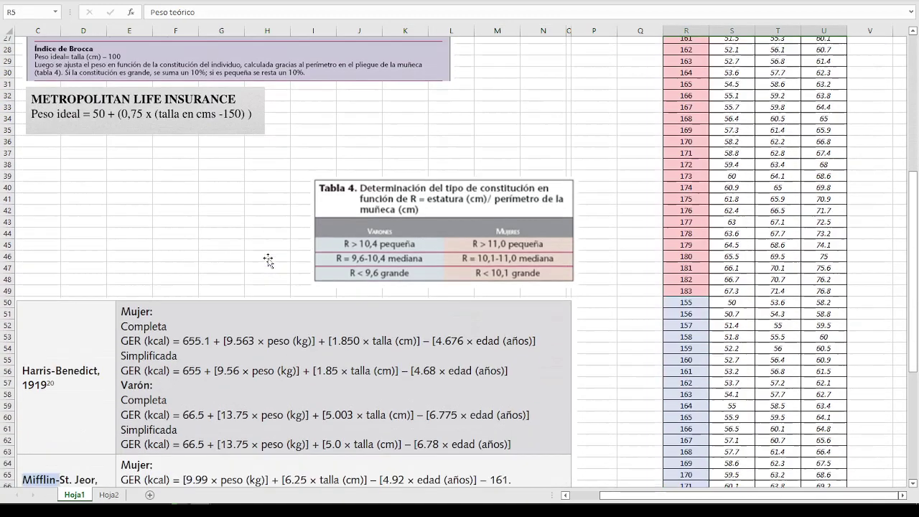
{"action": "scroll", "coordinate": [267, 260], "scroll_direction": "up", "scroll_amount": 2}
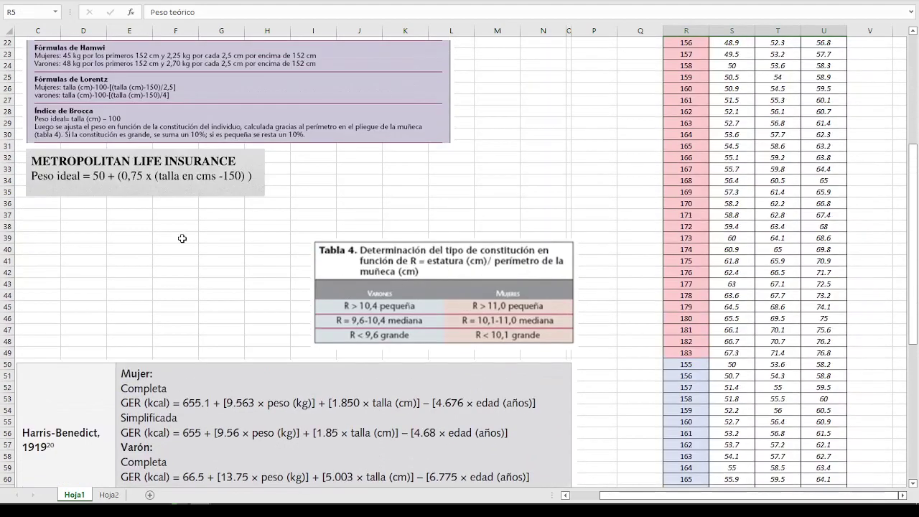
{"action": "scroll", "coordinate": [181, 237], "scroll_direction": "up", "scroll_amount": 1}
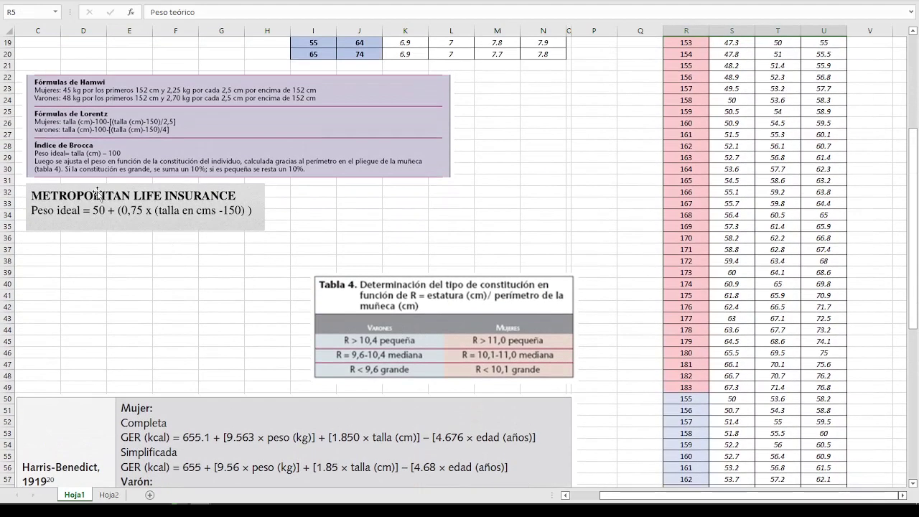
{"action": "left_click", "coordinate": [52, 160]}
{"action": "mouse_move", "coordinate": [455, 177]}
{"action": "left_mouse_down"}
{"action": "mouse_move", "coordinate": [517, 203]}
{"action": "mouse_move", "coordinate": [579, 207]}
{"action": "left_mouse_up"}
Move the METROPOLITAN LIFE INSURANCE image further down and the Tabla 4 image slightly up.
{"action": "left_click_drag", "start_coordinate": [139, 221], "coordinate": [150, 303]}
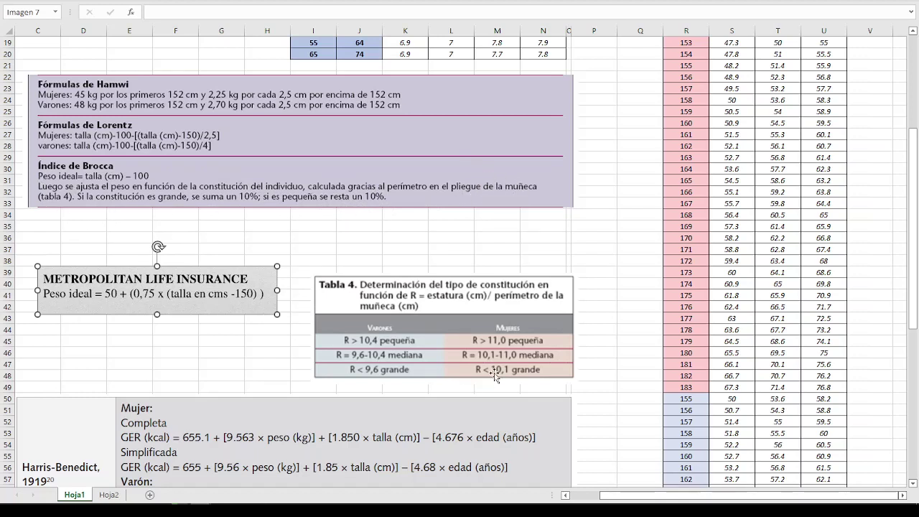
{"action": "left_click_drag", "start_coordinate": [488, 335], "coordinate": [482, 301]}
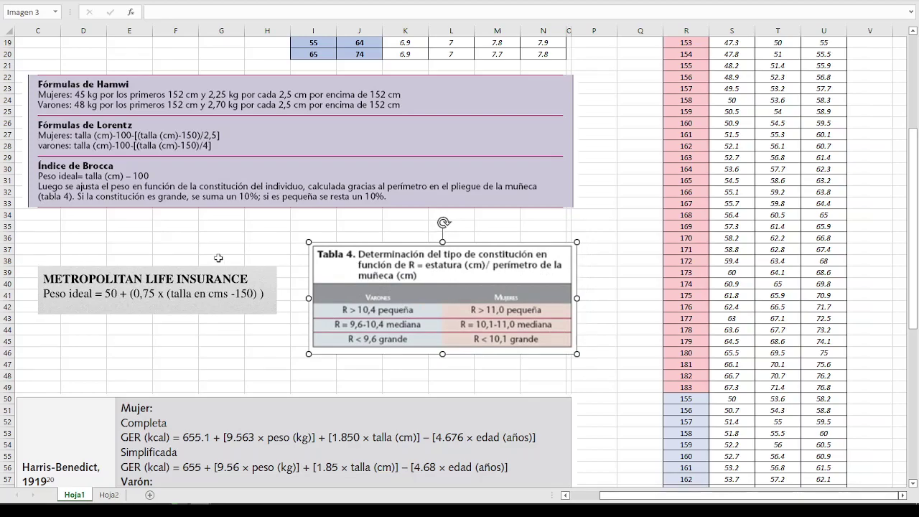
{"action": "scroll", "coordinate": [218, 258], "scroll_direction": "down", "scroll_amount": 2}
{"action": "scroll", "coordinate": [218, 258], "scroll_direction": "down", "scroll_amount": 1}
{"action": "scroll", "coordinate": [219, 257], "scroll_direction": "down", "scroll_amount": 1}
{"action": "scroll", "coordinate": [219, 258], "scroll_direction": "down", "scroll_amount": 1}
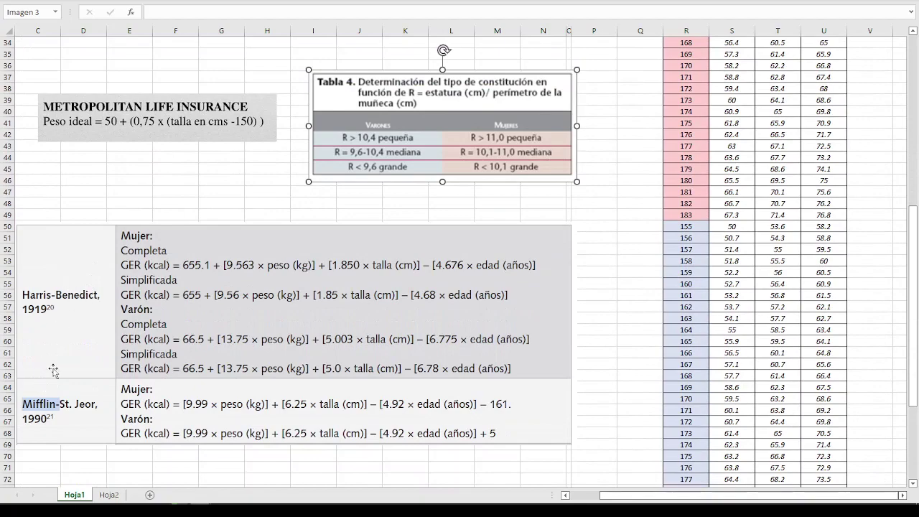
{"action": "scroll", "coordinate": [100, 335], "scroll_direction": "up", "scroll_amount": 1}
{"action": "scroll", "coordinate": [100, 335], "scroll_direction": "up", "scroll_amount": 1}
{"action": "scroll", "coordinate": [101, 335], "scroll_direction": "up", "scroll_amount": 2}
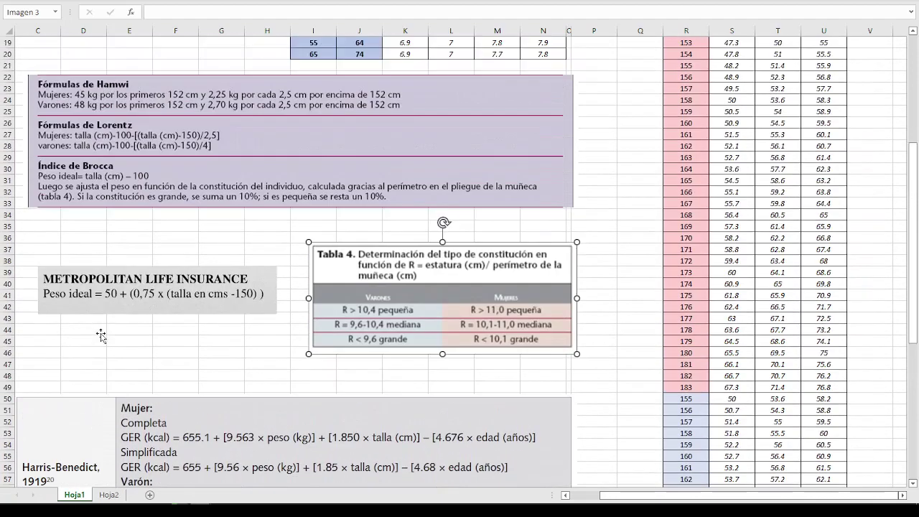
{"action": "scroll", "coordinate": [100, 334], "scroll_direction": "up", "scroll_amount": 3}
{"action": "scroll", "coordinate": [100, 334], "scroll_direction": "up", "scroll_amount": 4}
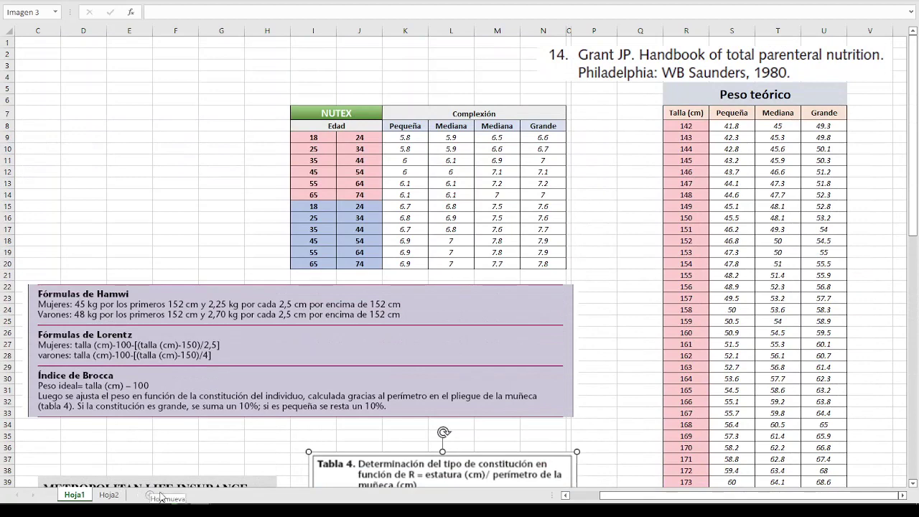
On Hoja2, enter the label Género in B6.
{"action": "left_click", "coordinate": [109, 494]}
{"action": "left_click_drag", "start_coordinate": [159, 102], "coordinate": [369, 268]}
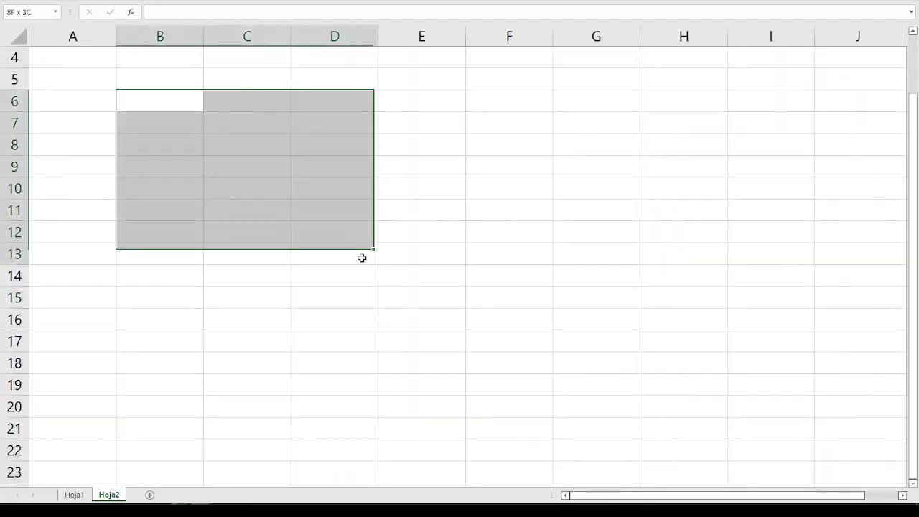
{"action": "key", "text": "Right"}
{"action": "key", "text": "Down"}
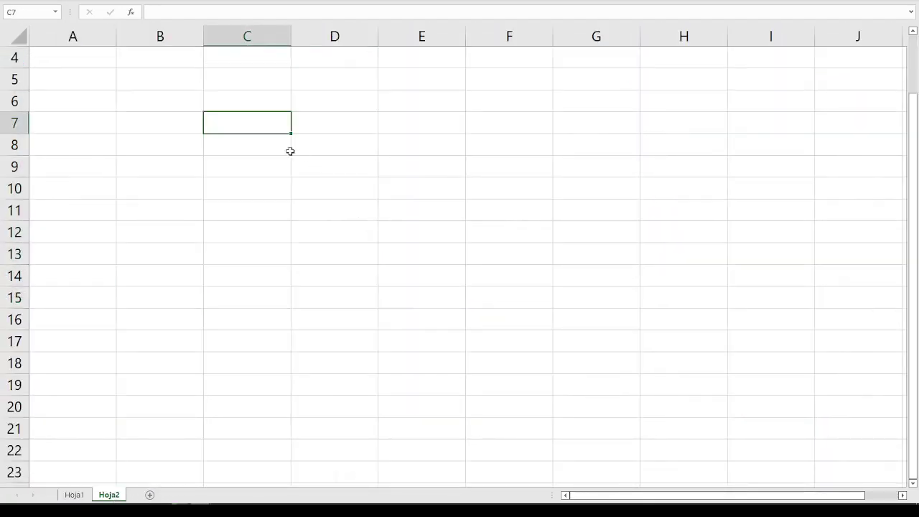
{"action": "left_click", "coordinate": [172, 104]}
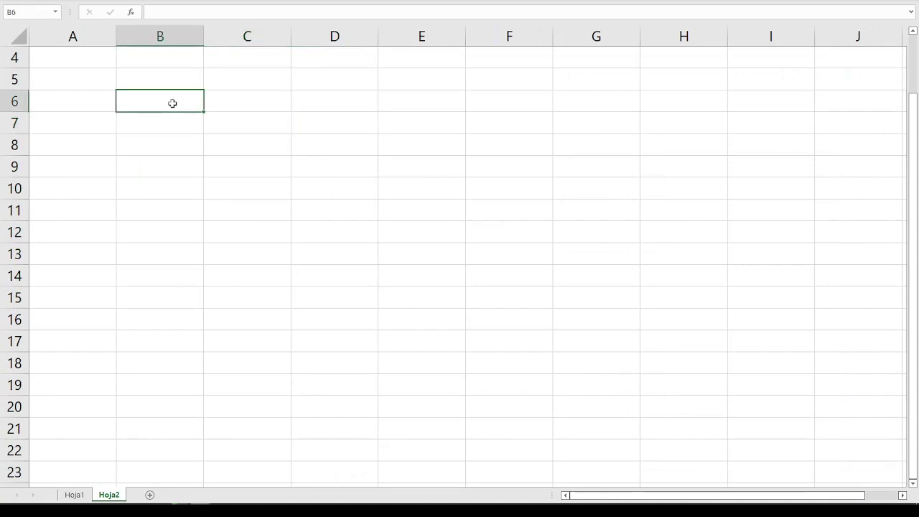
{"action": "double_click", "coordinate": [173, 104]}
{"action": "type", "text": "Génerop"}
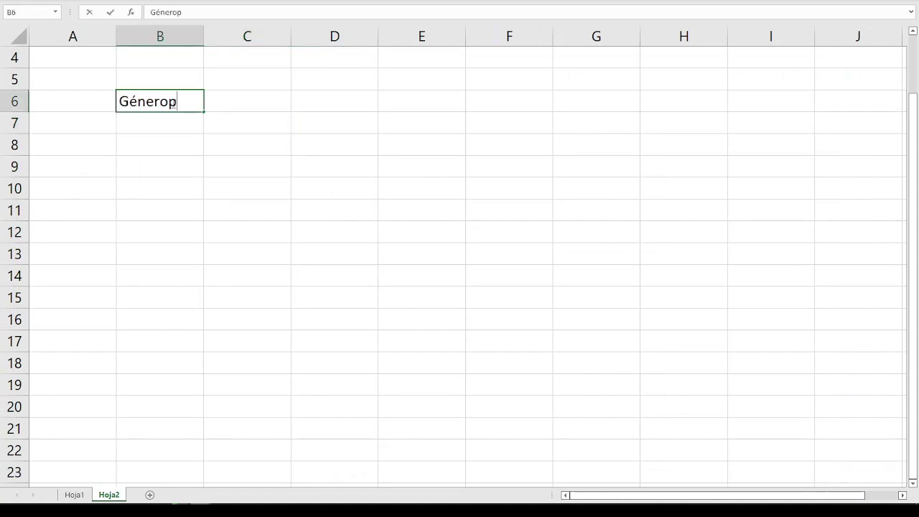
{"action": "type", "text": "o"}
{"action": "key", "text": "Return"}
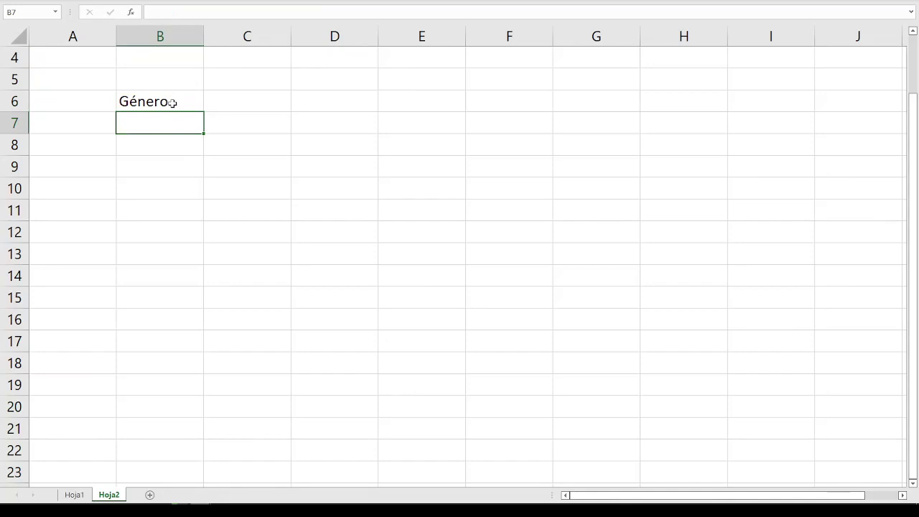
Add the labels Talla, cm, Anch. Codo and Circ. Muñeca below it, then return to Hoja1.
{"action": "type", "text": "Tall"}
{"action": "type", "text": "a, cm"}
{"action": "key", "text": "Return"}
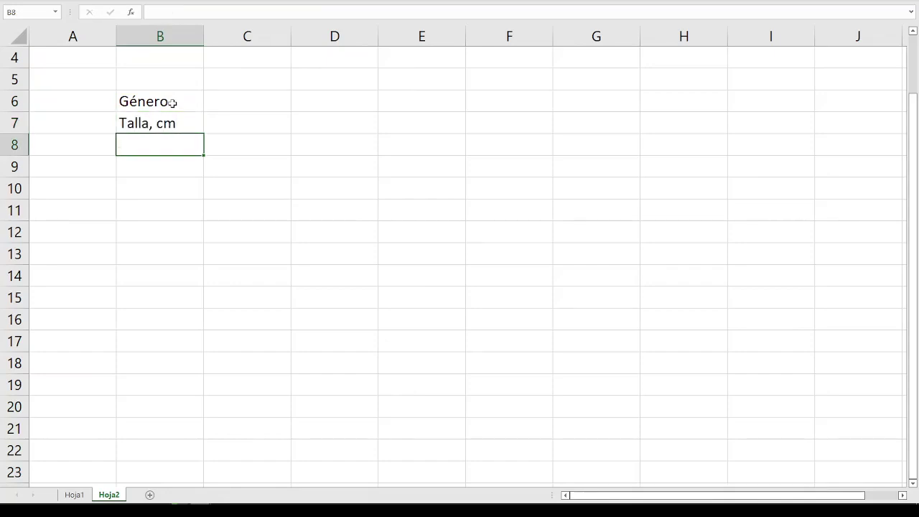
{"action": "type", "text": "Anch"}
{"action": "type", "text": "ura de coda"}
{"action": "key", "text": "BackSpace"}
{"action": "key", "text": "BackSpace"}
{"action": "key", "text": "BackSpace"}
{"action": "key", "text": "BackSpace"}
{"action": "key", "text": "BackSpace"}
{"action": "key", "text": "BackSpace"}
{"action": "type", "text": "Anch. "}
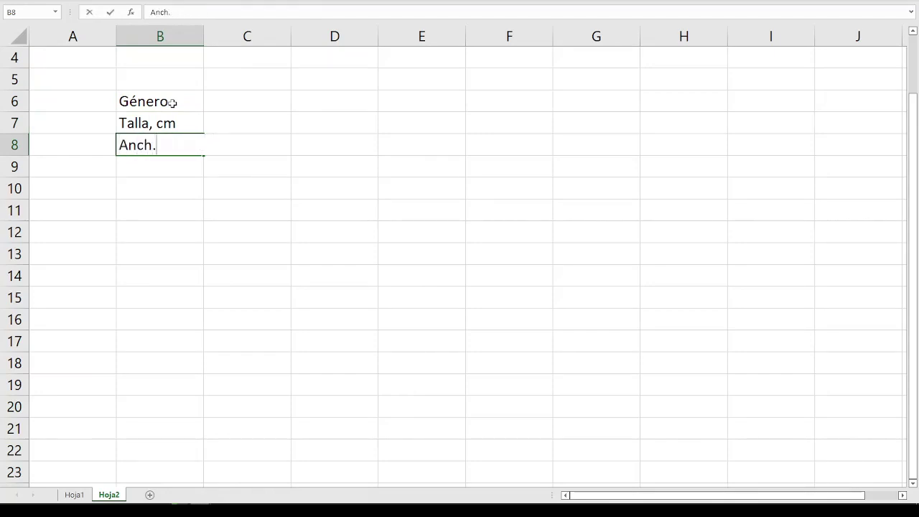
{"action": "type", "text": "Codo"}
{"action": "key", "text": "Return"}
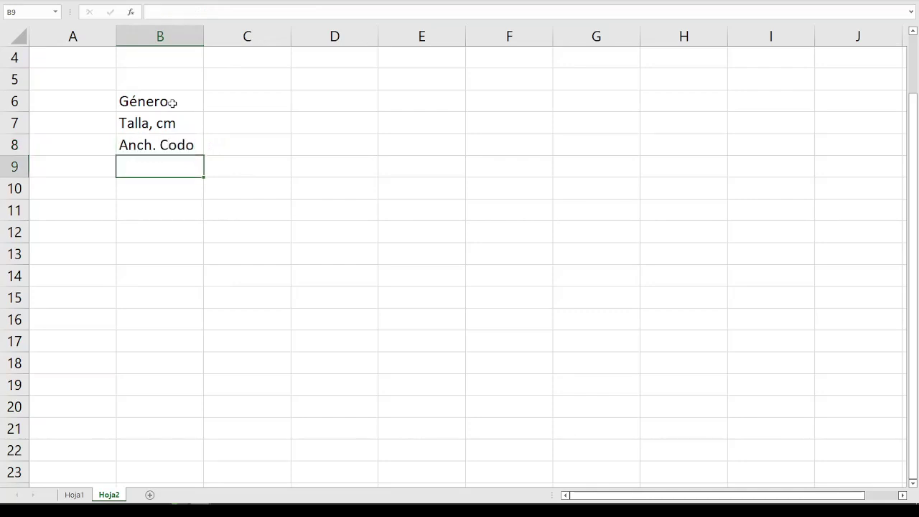
{"action": "type", "text": "Circ. C"}
{"action": "type", "text": "Muñeca"}
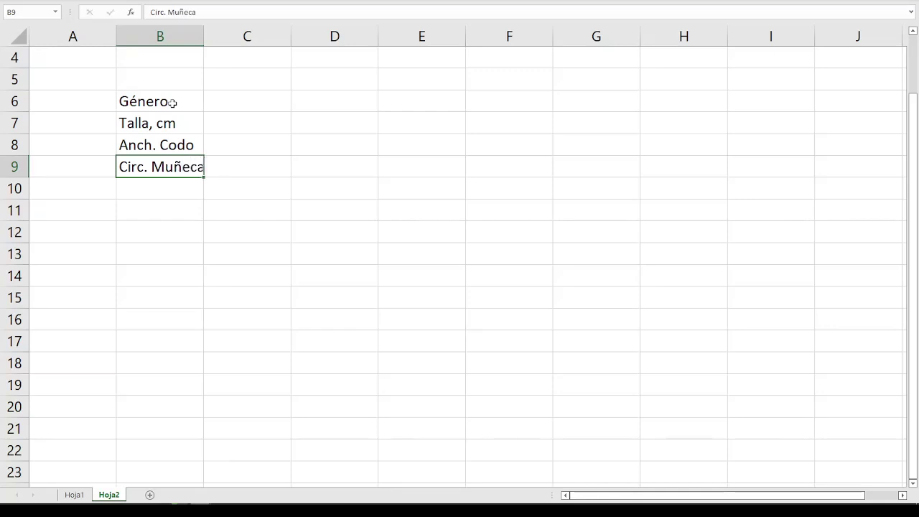
{"action": "key", "text": "Return"}
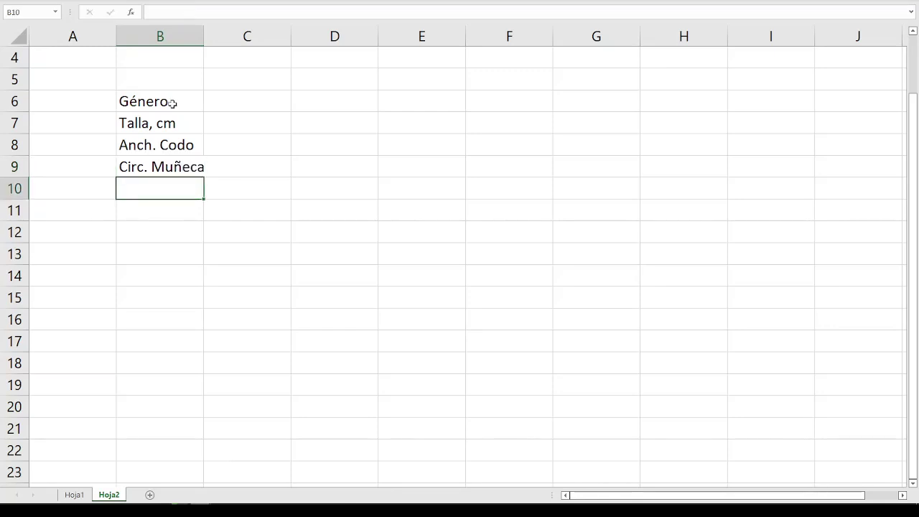
{"action": "left_click", "coordinate": [75, 494]}
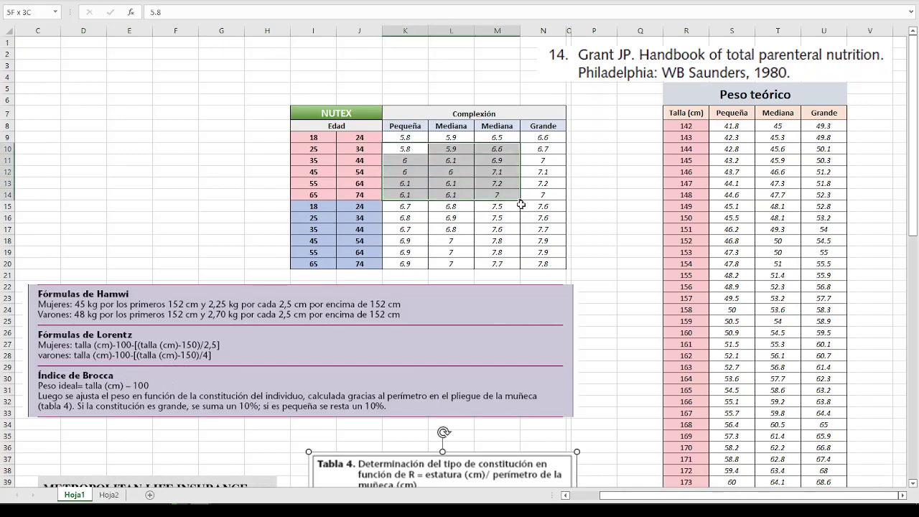
After highlighting NUTEX complexion values, nudge the Harris-Benedict picture up and return to Hoja2.
{"action": "left_click_drag", "start_coordinate": [413, 148], "coordinate": [531, 216]}
{"action": "left_click_drag", "start_coordinate": [740, 125], "coordinate": [813, 277]}
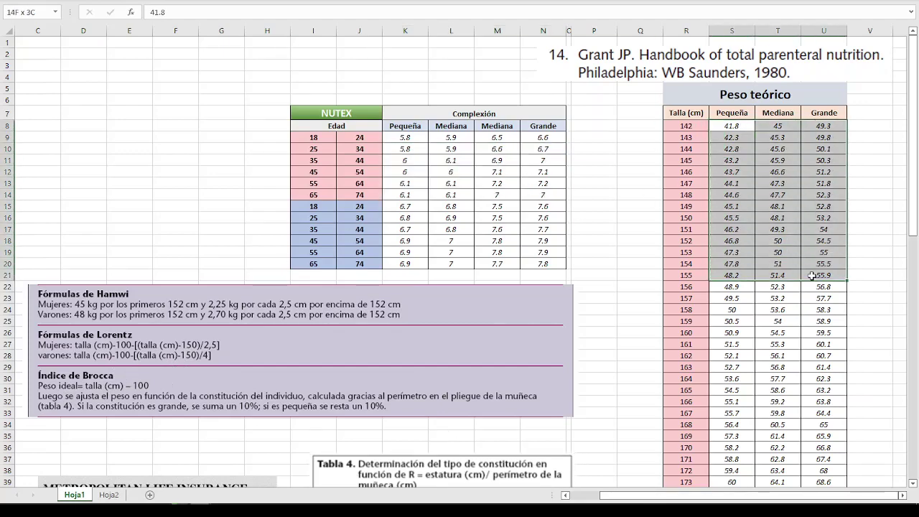
{"action": "scroll", "coordinate": [611, 224], "scroll_direction": "down", "scroll_amount": 3}
{"action": "scroll", "coordinate": [373, 273], "scroll_direction": "down", "scroll_amount": 3}
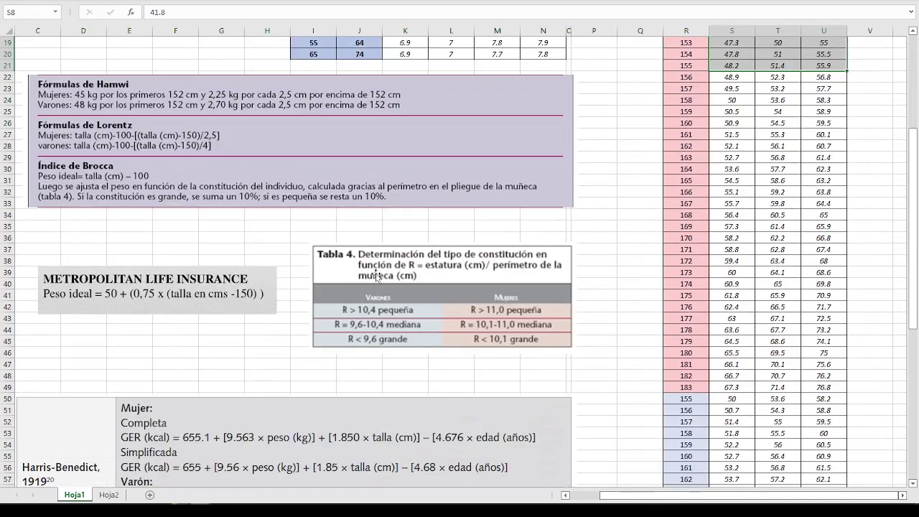
{"action": "scroll", "coordinate": [301, 276], "scroll_direction": "down", "scroll_amount": 1}
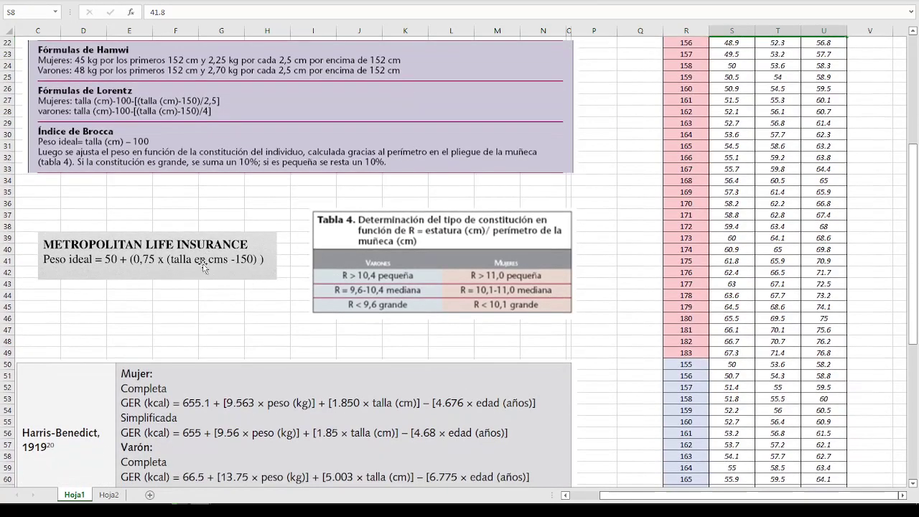
{"action": "scroll", "coordinate": [238, 295], "scroll_direction": "down", "scroll_amount": 1}
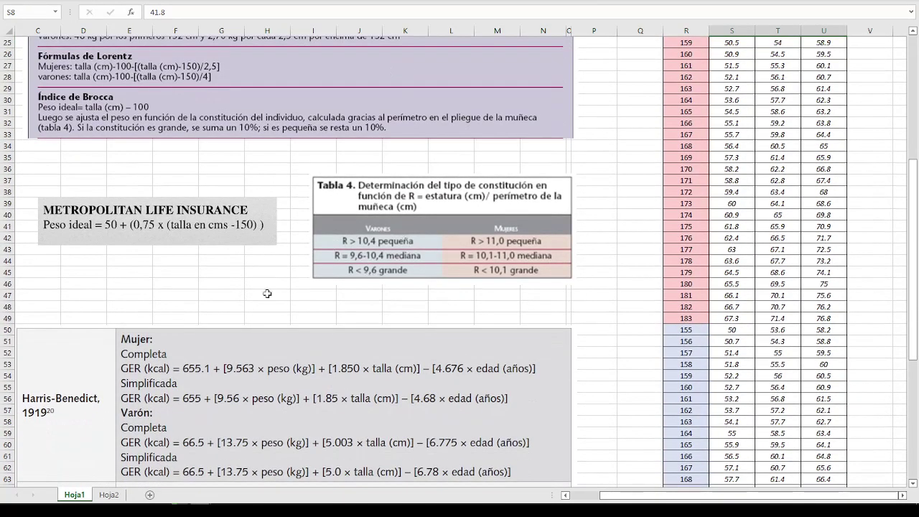
{"action": "scroll", "coordinate": [268, 294], "scroll_direction": "down", "scroll_amount": 2}
{"action": "scroll", "coordinate": [196, 325], "scroll_direction": "down", "scroll_amount": 1}
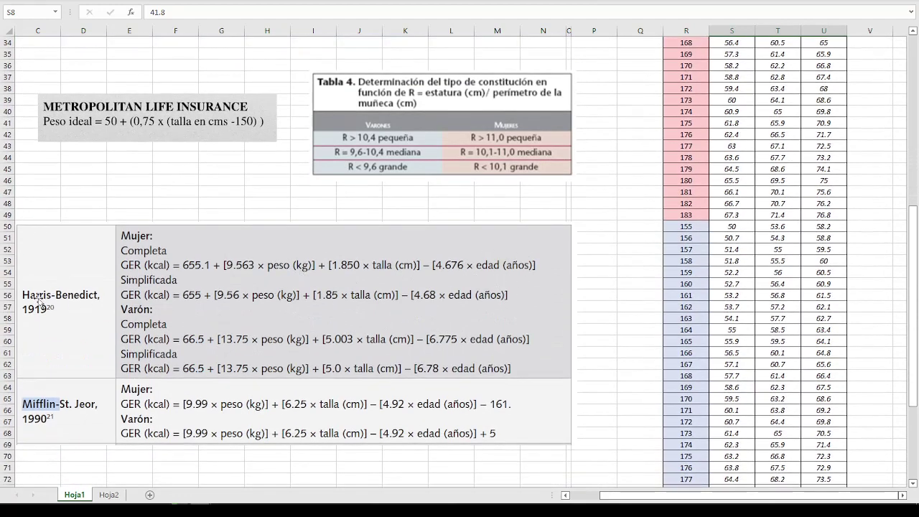
{"action": "left_click_drag", "start_coordinate": [40, 298], "coordinate": [44, 284]}
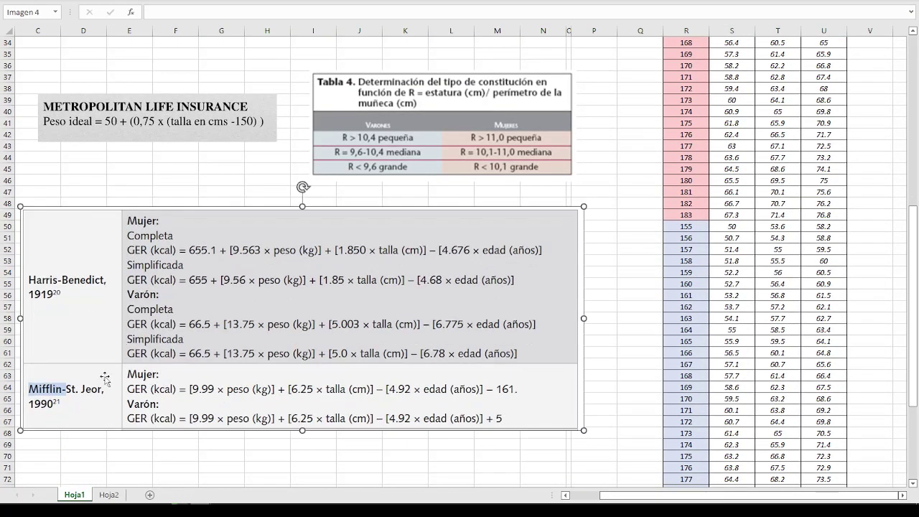
{"action": "left_click", "coordinate": [111, 496]}
Label B10 as Edad and B11 as Complexión, tagging A11 as Muñeca.
{"action": "type", "text": "Ed"}
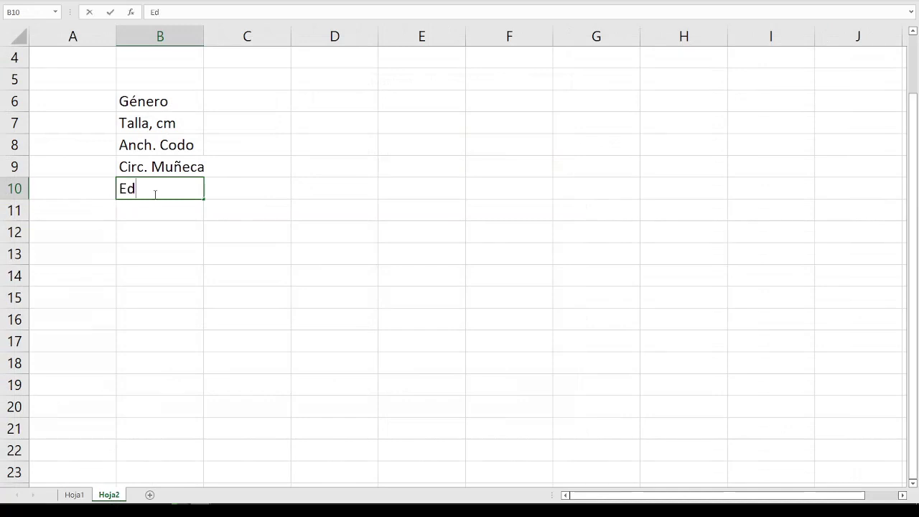
{"action": "type", "text": "ad"}
{"action": "key", "text": "Return"}
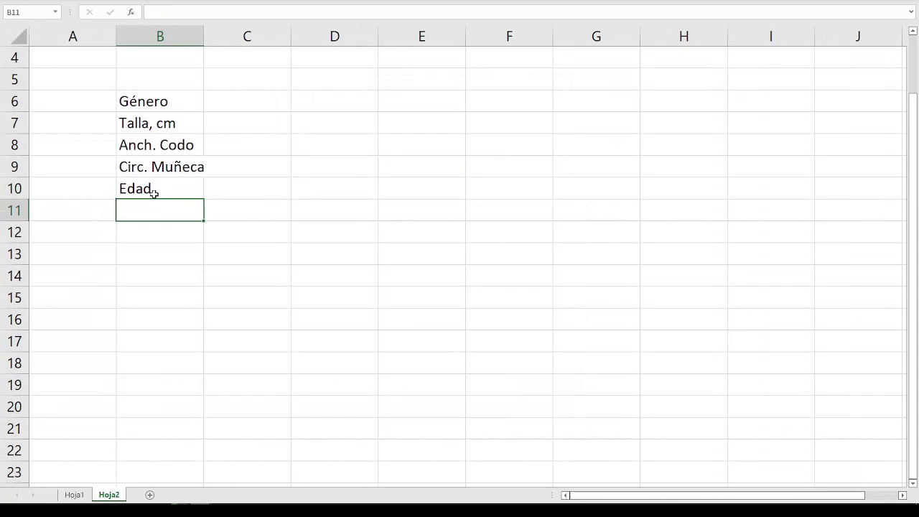
{"action": "type", "text": "Complexi"}
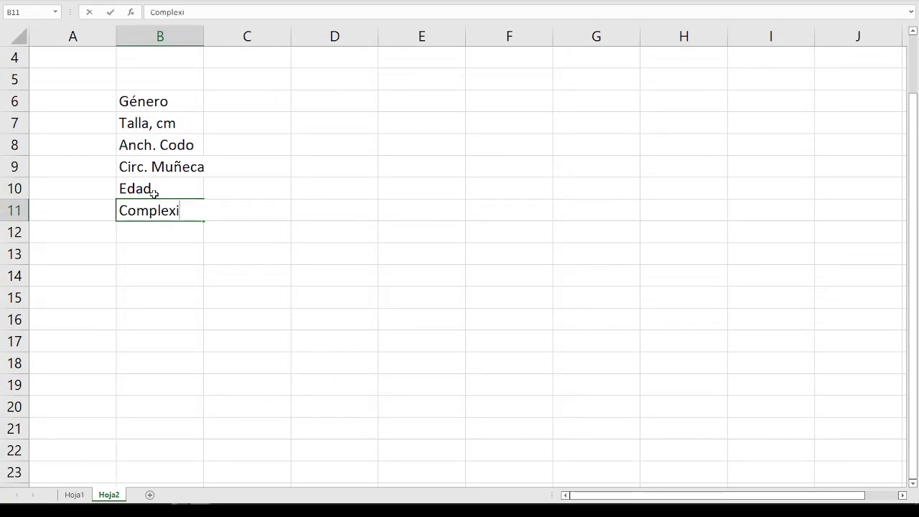
{"action": "type", "text": "ón"}
{"action": "key", "text": "Down"}
{"action": "key", "text": "Up"}
{"action": "key", "text": "Left"}
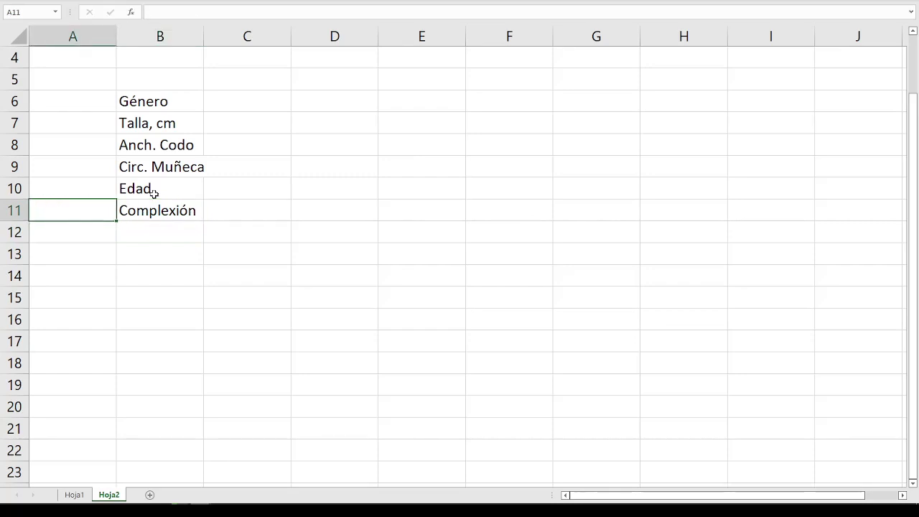
{"action": "type", "text": "Muñeca"}
{"action": "key", "text": "Return"}
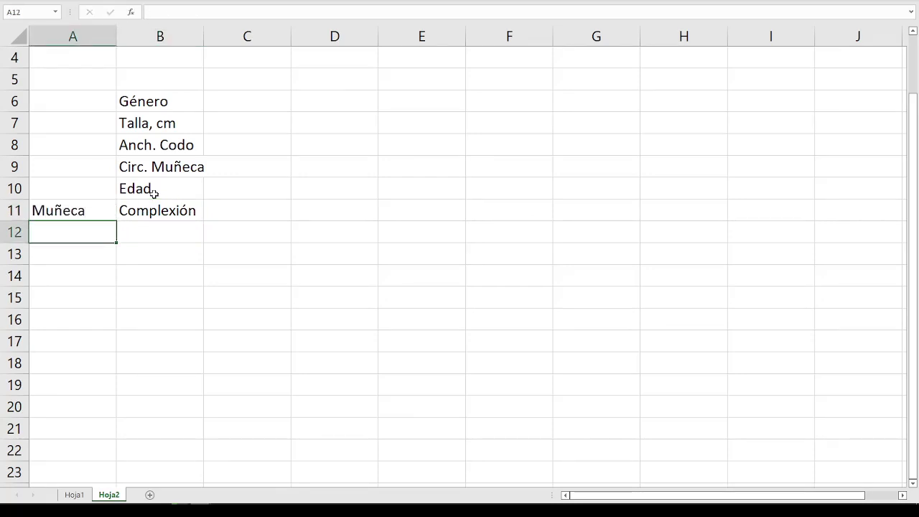
Tag A12 as Codo, label B12 Complexión, and add Peso, kg in B13.
{"action": "type", "text": "Codo"}
{"action": "key", "text": "Return"}
{"action": "key", "text": "Up"}
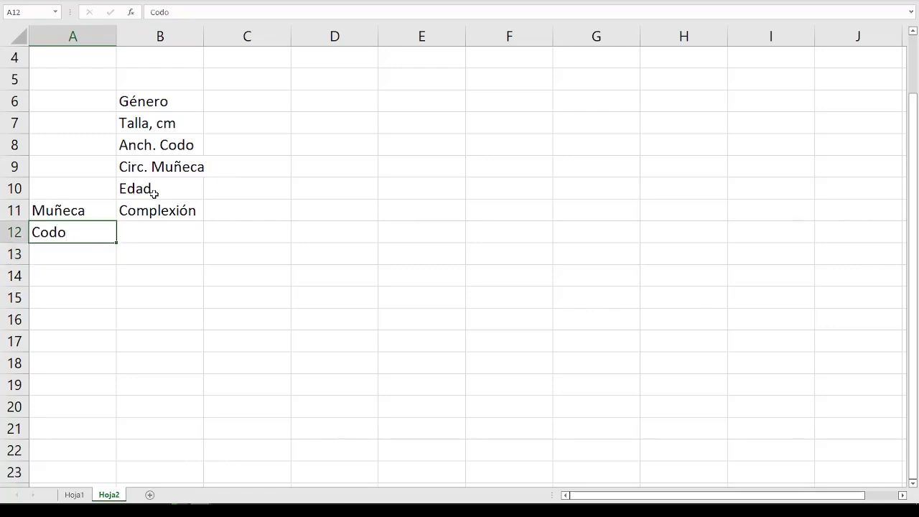
{"action": "key", "text": "Right"}
{"action": "type", "text": "Com"}
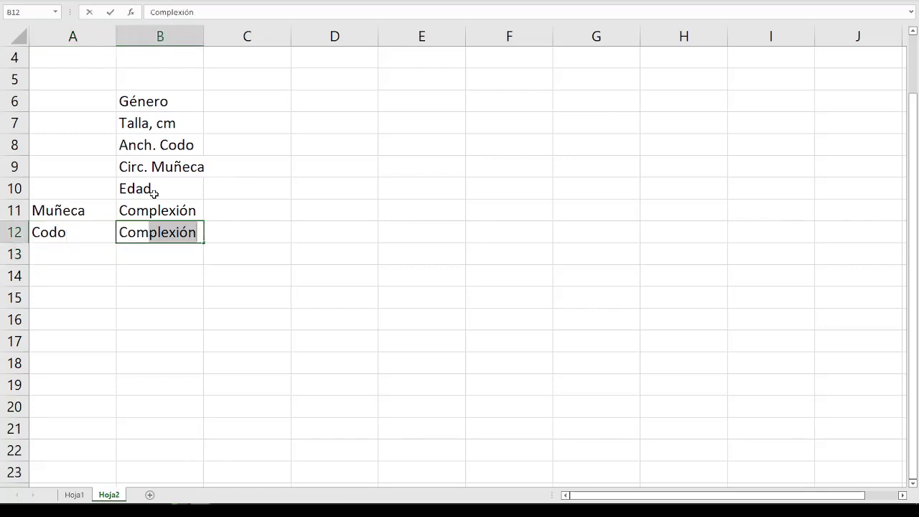
{"action": "type", "text": "l"}
{"action": "type", "text": "ple"}
{"action": "type", "text": "xión"}
{"action": "key", "text": "Return"}
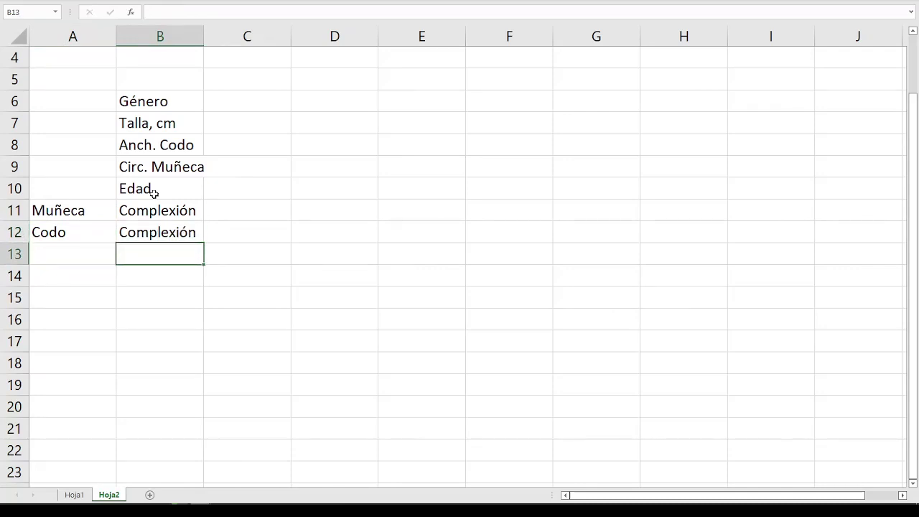
{"action": "type", "text": "Peso, "}
{"action": "type", "text": "kg"}
{"action": "key", "text": "Return"}
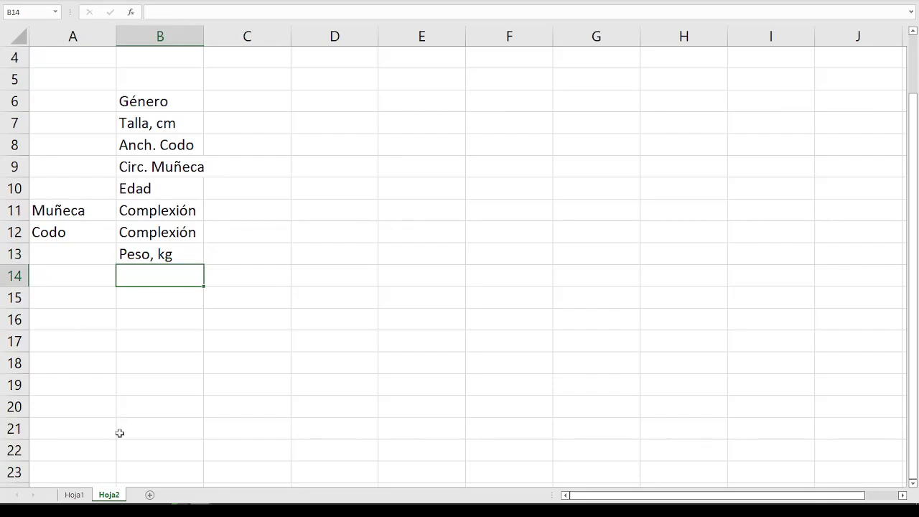
Bring the Hamwi/Lorentz/Brocca formulas picture from Hoja1 into Hoja2 beside the labels.
{"action": "left_click", "coordinate": [74, 495]}
{"action": "scroll", "coordinate": [176, 270], "scroll_direction": "up", "scroll_amount": 3}
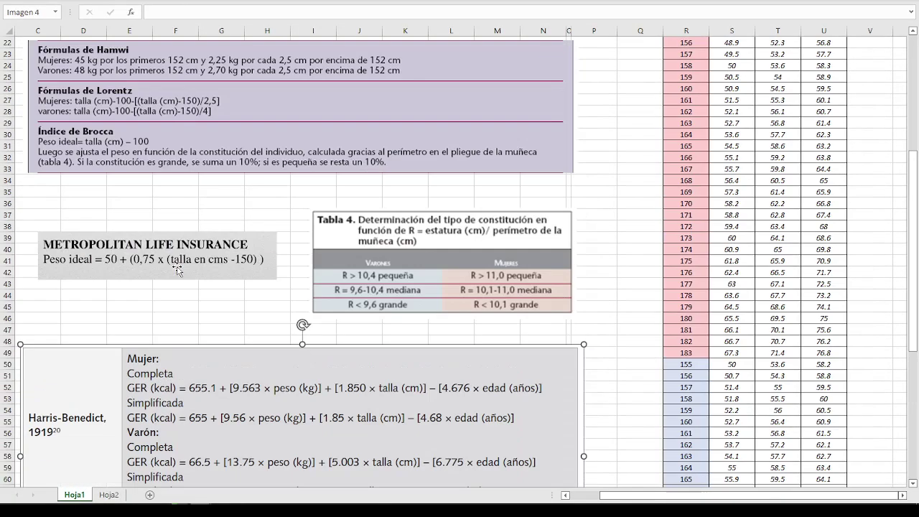
{"action": "scroll", "coordinate": [176, 270], "scroll_direction": "up", "scroll_amount": 2}
{"action": "scroll", "coordinate": [150, 250], "scroll_direction": "up", "scroll_amount": 4}
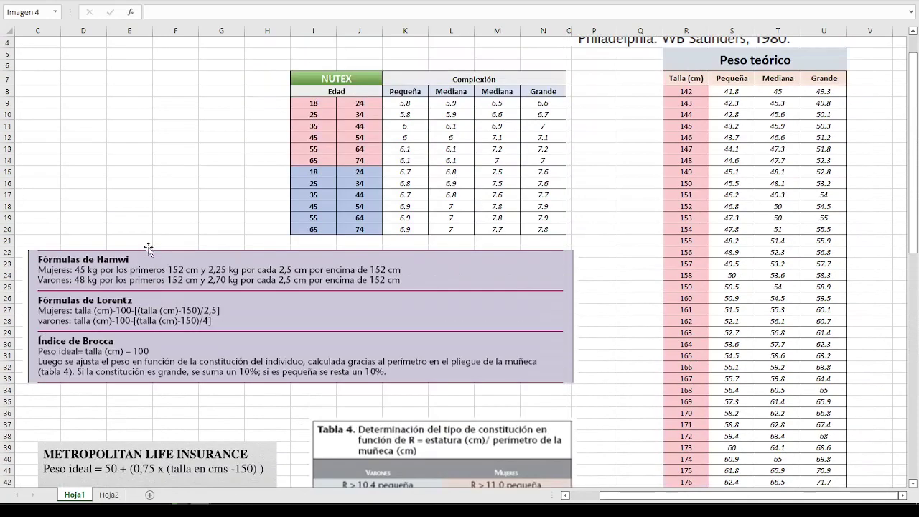
{"action": "left_click", "coordinate": [80, 273]}
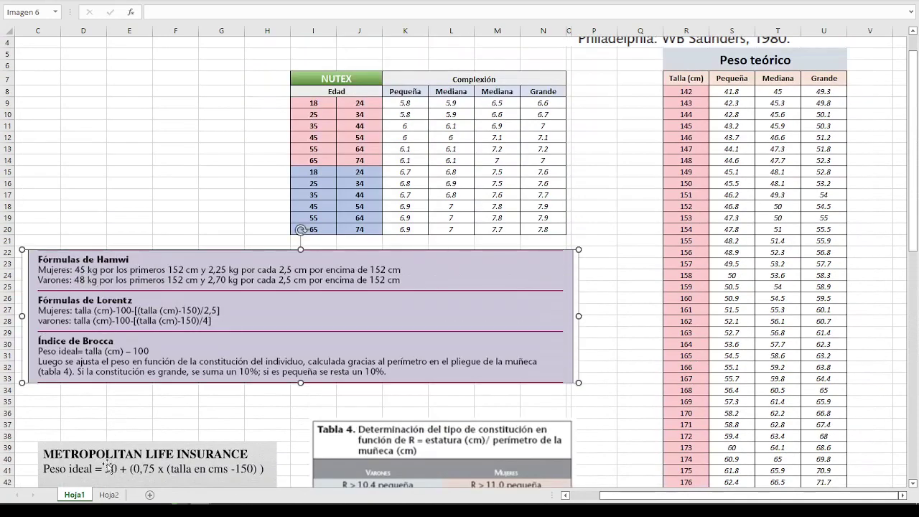
{"action": "left_click", "coordinate": [109, 495]}
{"action": "key", "text": "ctrl+v"}
{"action": "left_click_drag", "start_coordinate": [265, 302], "coordinate": [399, 146]}
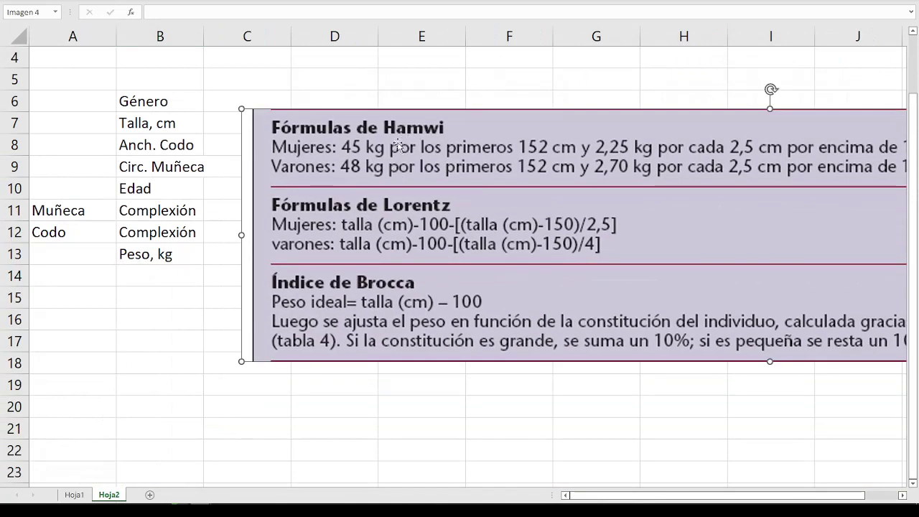
Enter Hamwi, Lorentz and Brocca in B14:B16, then delete the reference picture.
{"action": "left_click", "coordinate": [164, 273]}
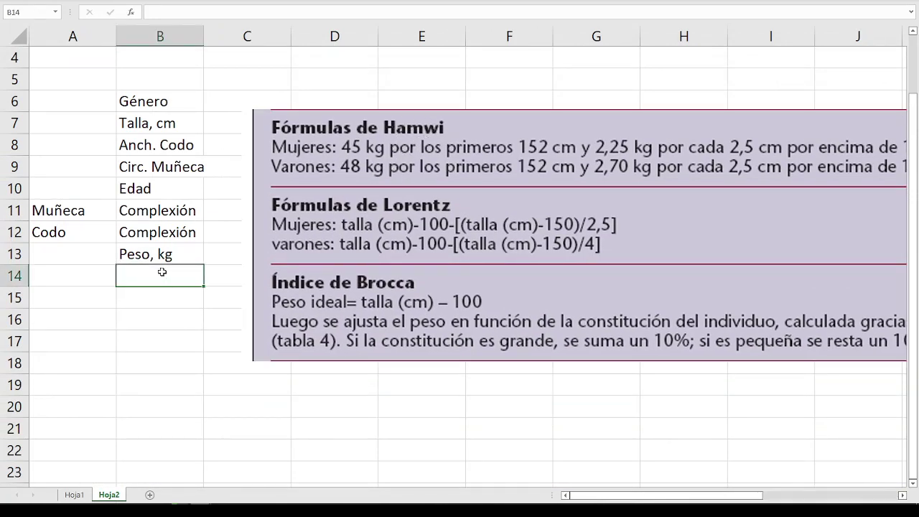
{"action": "type", "text": "Hamwi"}
{"action": "key", "text": "Return"}
{"action": "type", "text": "Loren"}
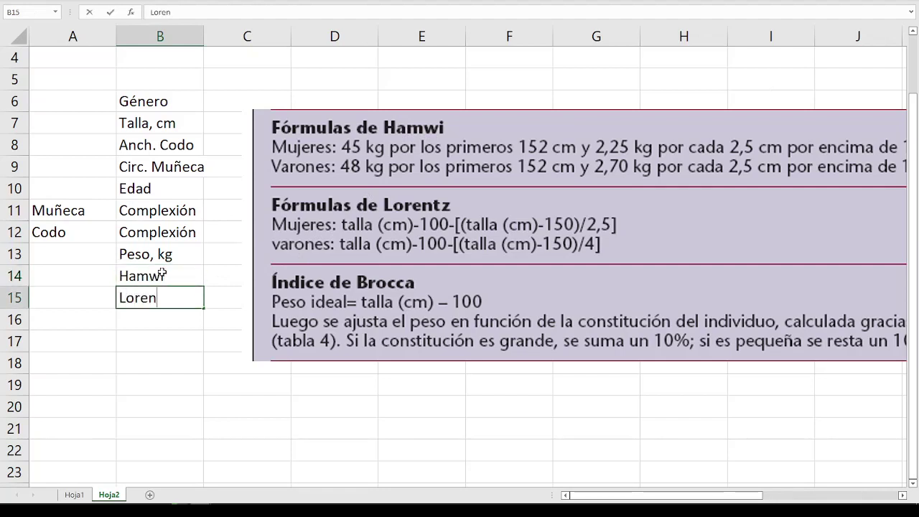
{"action": "type", "text": "tz"}
{"action": "key", "text": "Return"}
{"action": "type", "text": "B"}
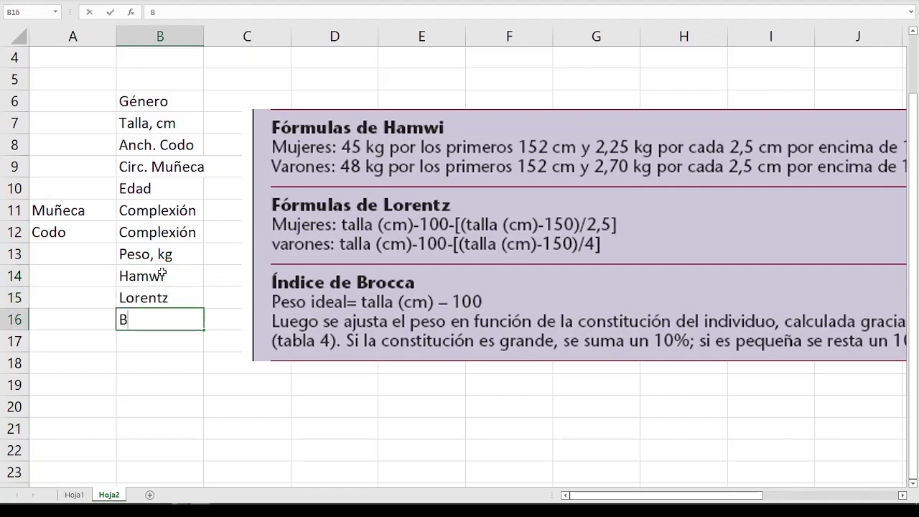
{"action": "type", "text": "rocca"}
{"action": "key", "text": "Return"}
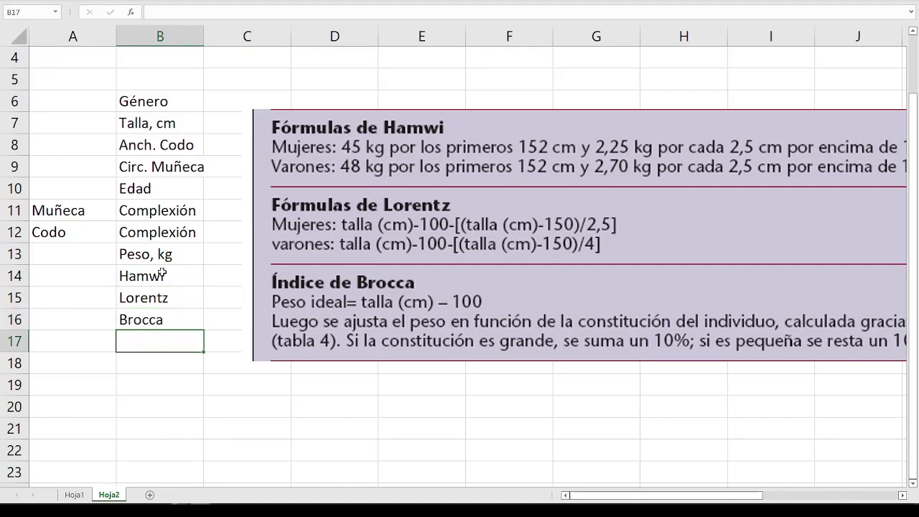
{"action": "left_click", "coordinate": [348, 241]}
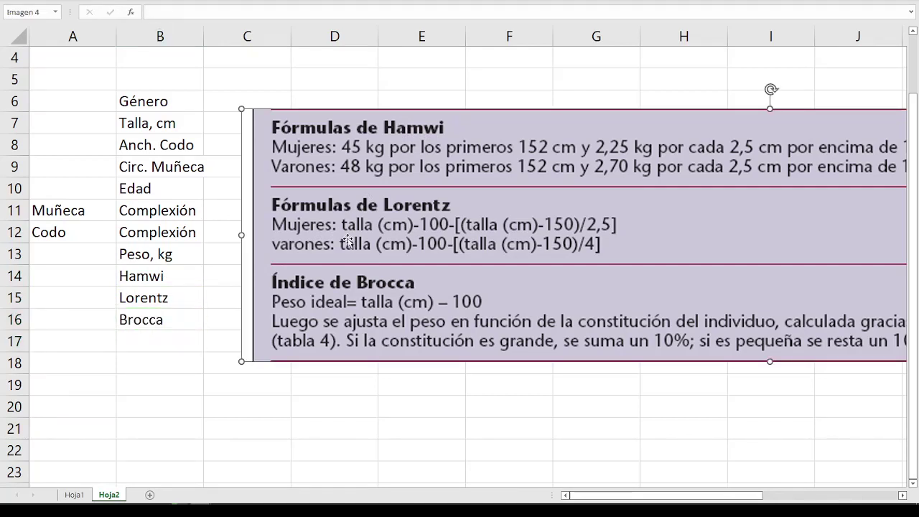
{"action": "key", "text": "Delete"}
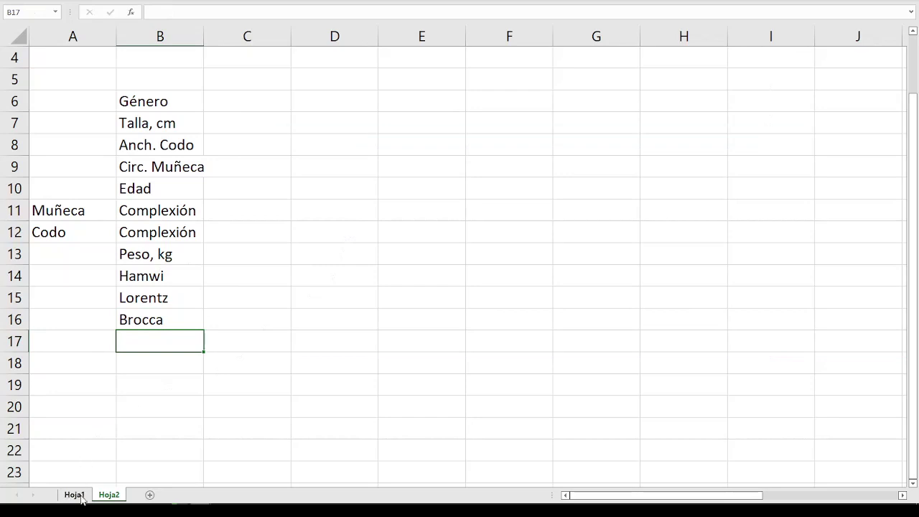
After checking Hoja1, label B17 on Hoja2 as Peso tórico.
{"action": "left_click", "coordinate": [74, 494]}
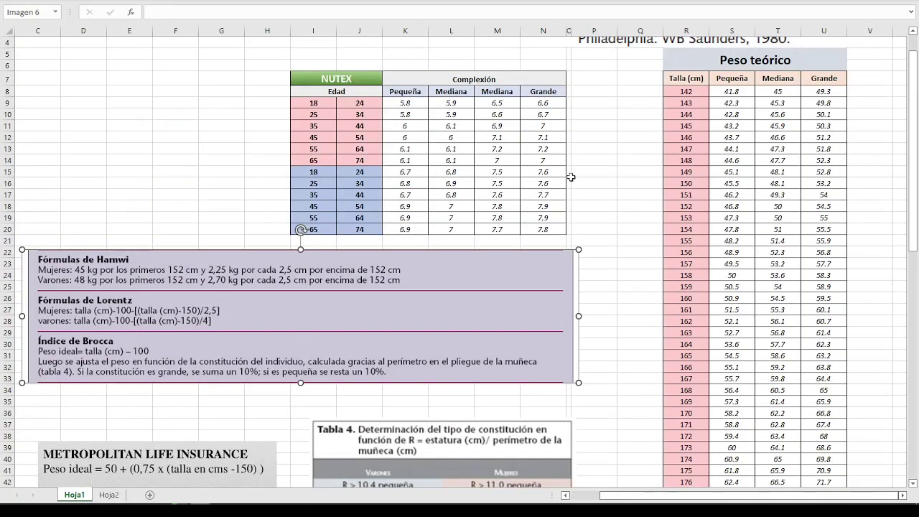
{"action": "left_click", "coordinate": [110, 495]}
{"action": "type", "text": "Peso "}
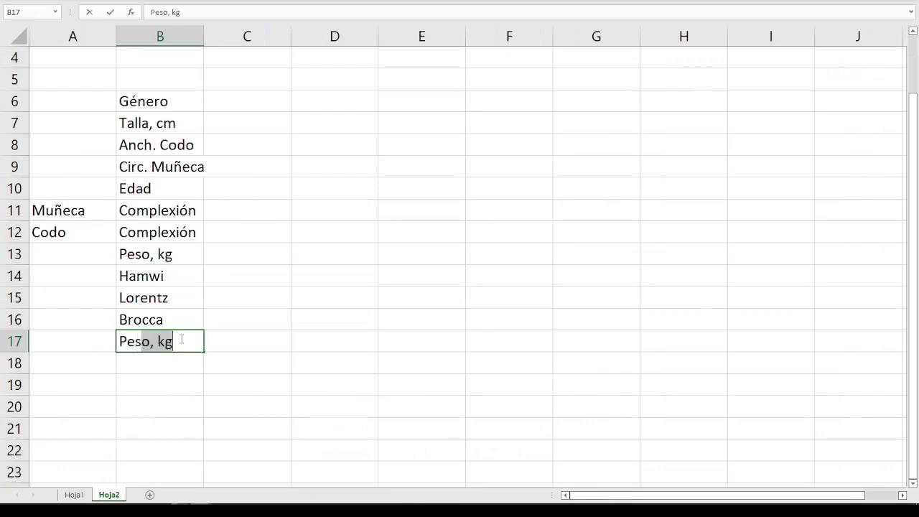
{"action": "type", "text": "é"}
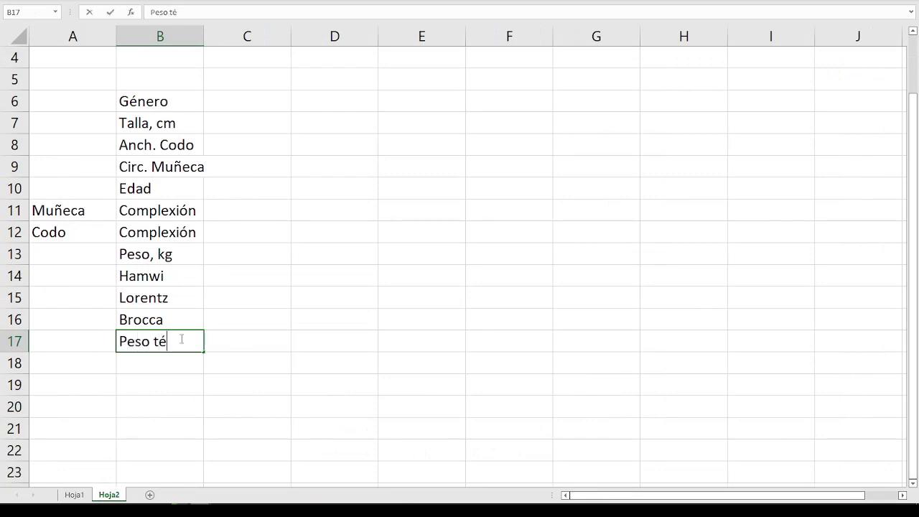
{"action": "type", "text": "or"}
{"action": "key", "text": "BackSpace"}
{"action": "key", "text": "BackSpace"}
{"action": "key", "text": "BackSpace"}
{"action": "type", "text": "ó"}
{"action": "type", "text": "rico"}
{"action": "key", "text": "Return"}
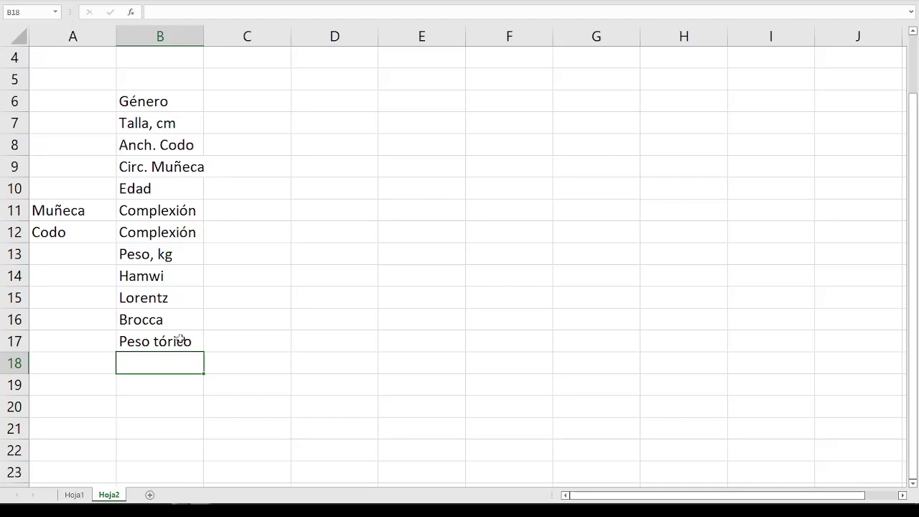
Add IMC max in B18 and IMC min in B19, then select C6.
{"action": "type", "text": "IMC max"}
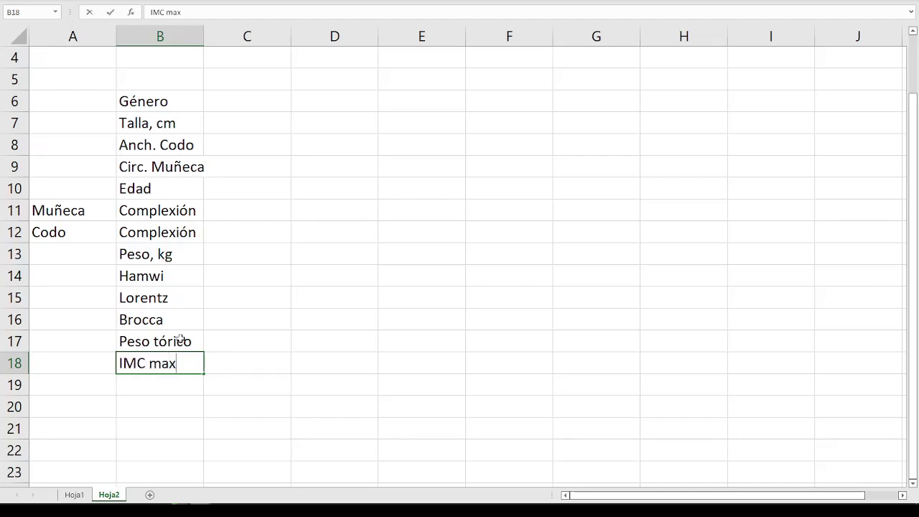
{"action": "key", "text": "Return"}
{"action": "type", "text": "Imc M"}
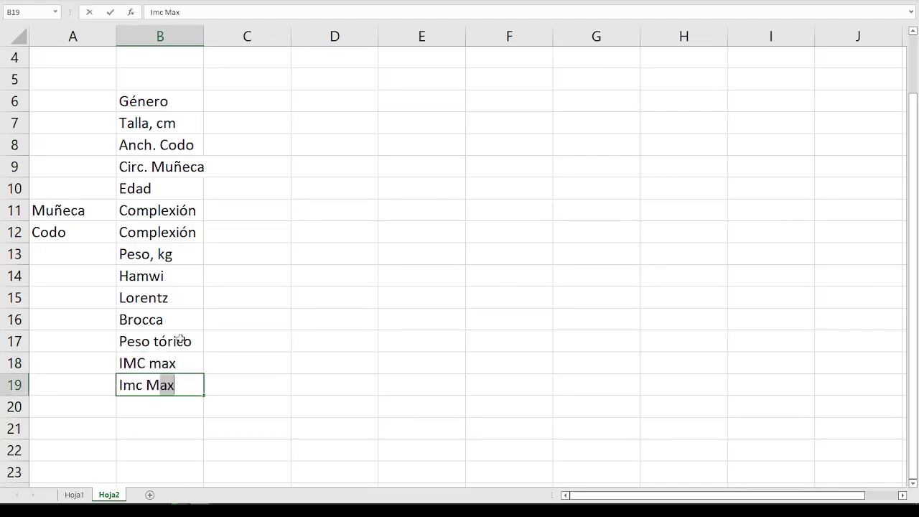
{"action": "key", "text": "BackSpace"}
{"action": "key", "text": "BackSpace"}
{"action": "key", "text": "BackSpace"}
{"action": "key", "text": "BackSpace"}
{"action": "key", "text": "BackSpace"}
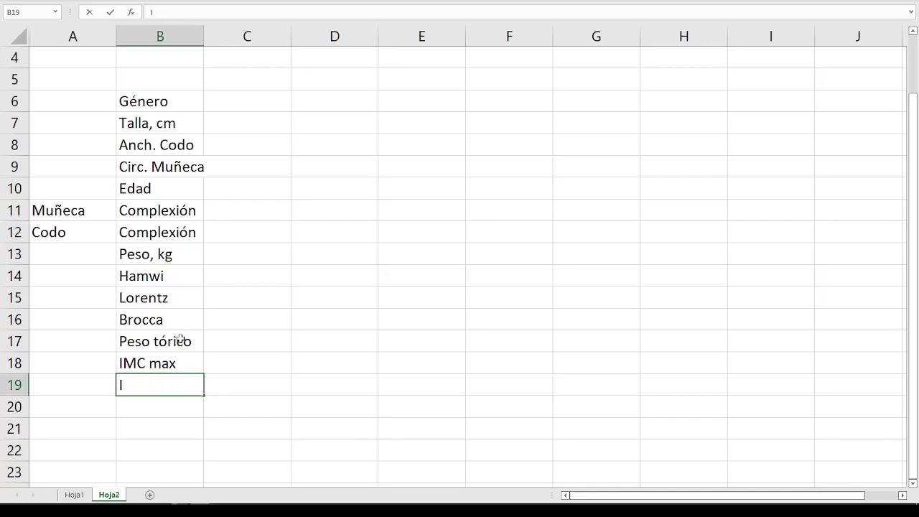
{"action": "type", "text": "MC MIN"}
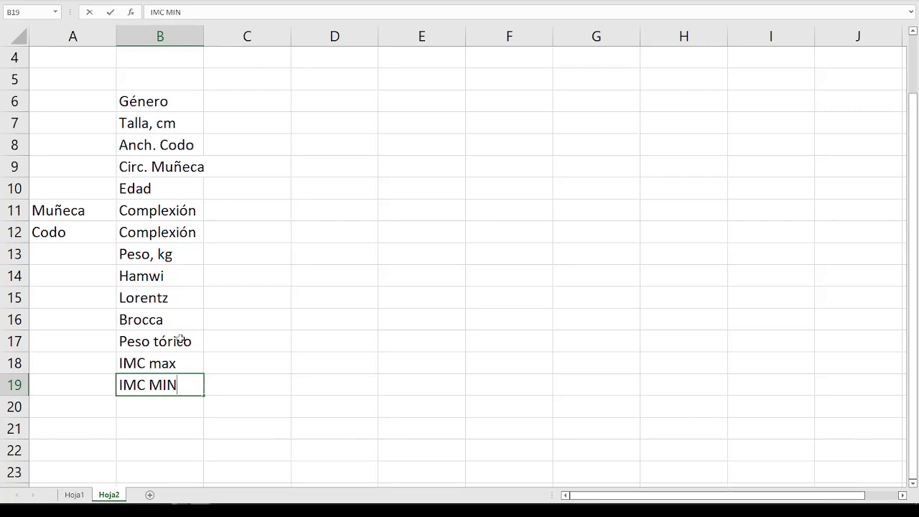
{"action": "key", "text": "BackSpace"}
{"action": "key", "text": "BackSpace"}
{"action": "type", "text": "min"}
{"action": "key", "text": "Return"}
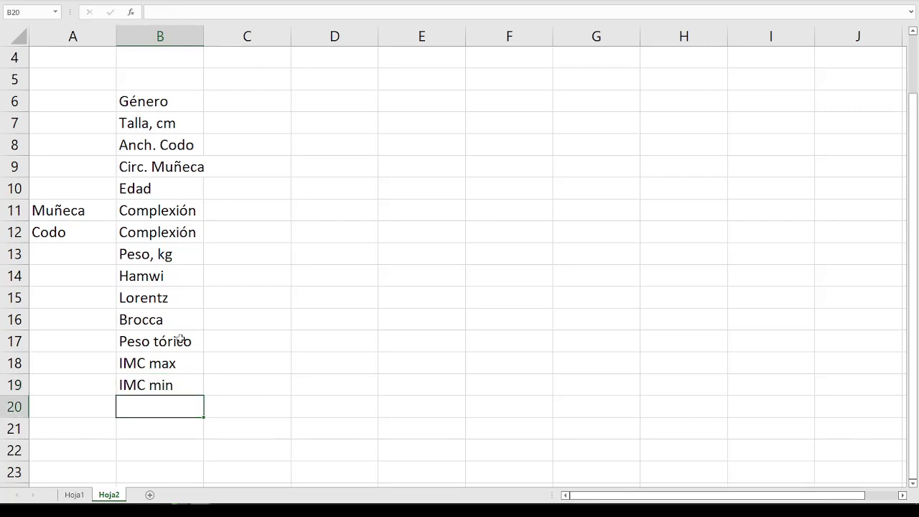
{"action": "left_click", "coordinate": [240, 101]}
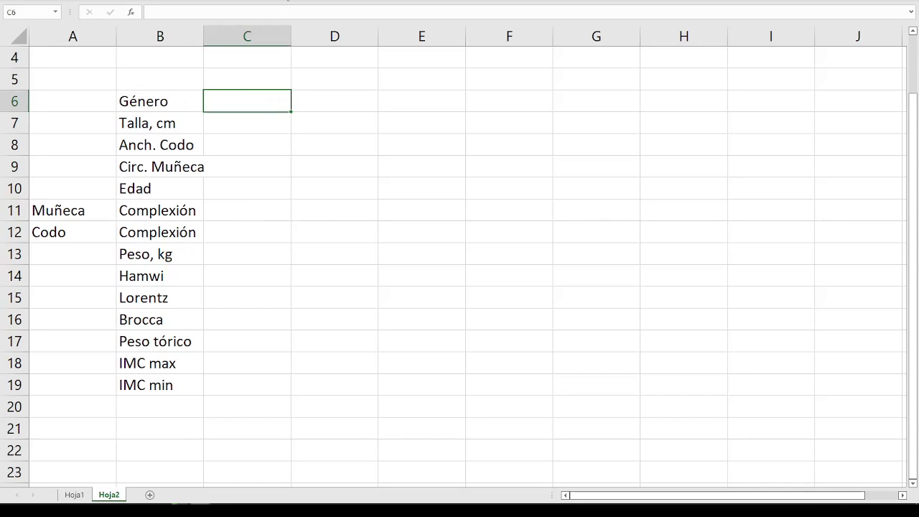
Add a Lista data validation rule to C6 with origin Femenino;Masculino.
{"action": "left_click", "coordinate": [287, 1]}
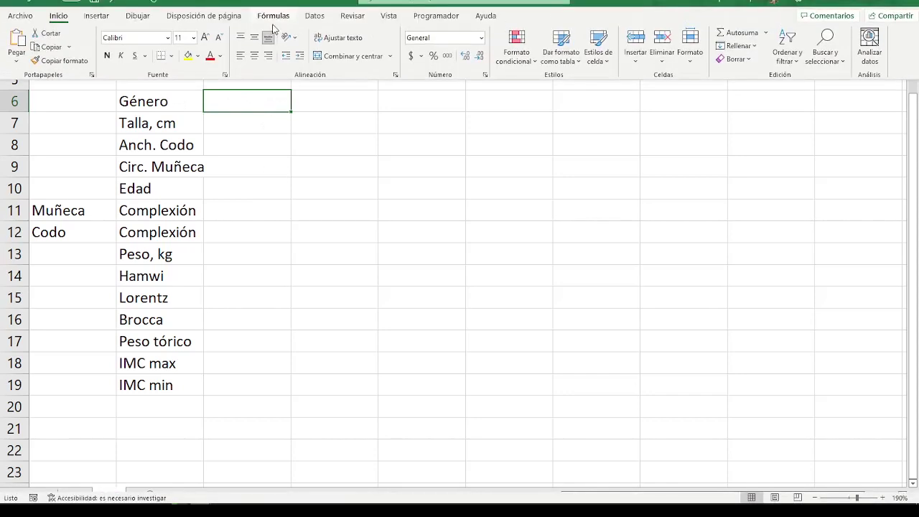
{"action": "left_click", "coordinate": [329, 20]}
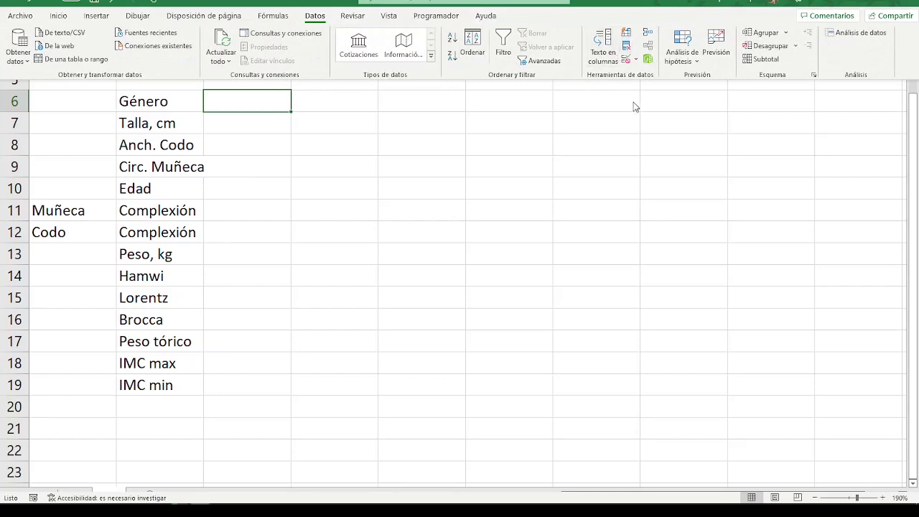
{"action": "left_click", "coordinate": [626, 64]}
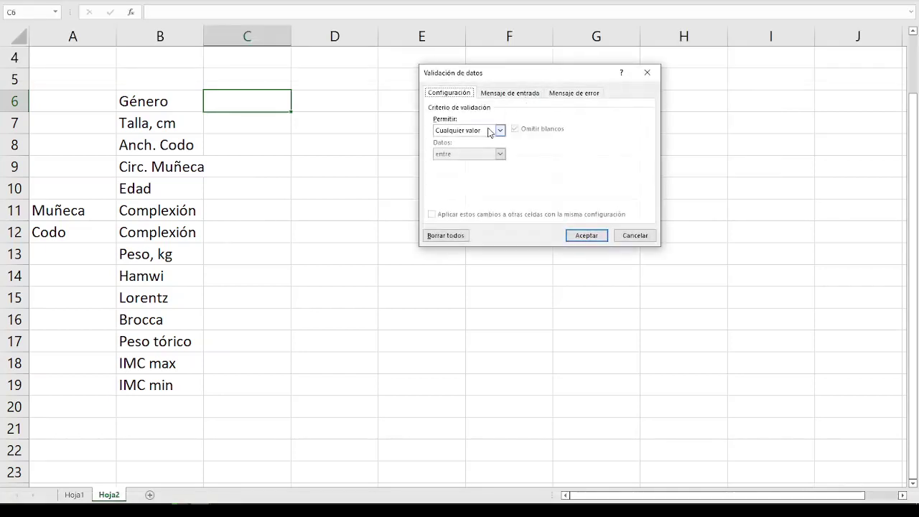
{"action": "left_click", "coordinate": [498, 130]}
{"action": "left_click", "coordinate": [454, 163]}
{"action": "type", "text": "Feme"}
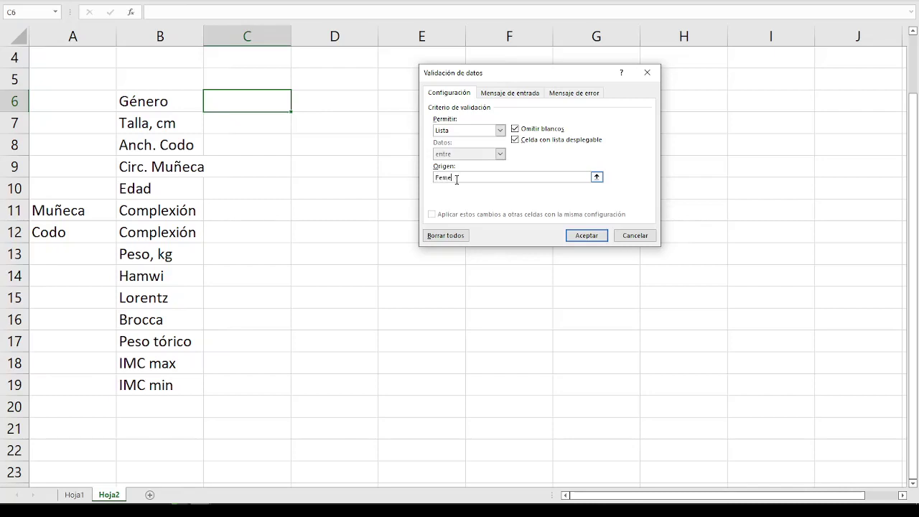
{"action": "type", "text": "nino, Masculino"}
{"action": "left_click", "coordinate": [582, 240]}
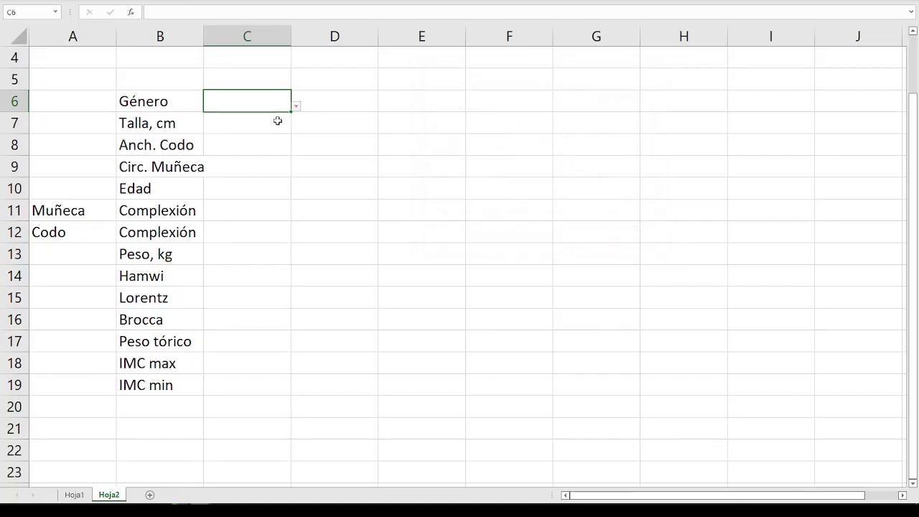
Choose Masculino from the C6 dropdown.
{"action": "left_click", "coordinate": [296, 109]}
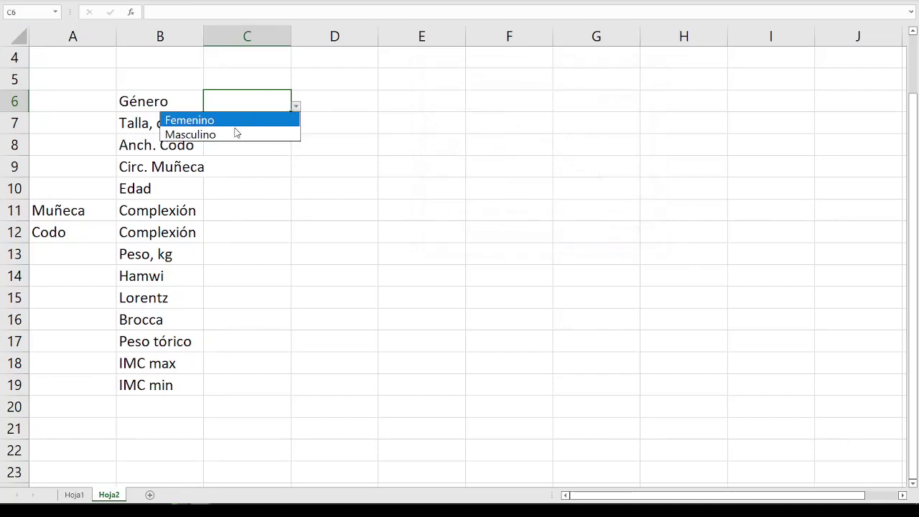
{"action": "key", "text": "Escape"}
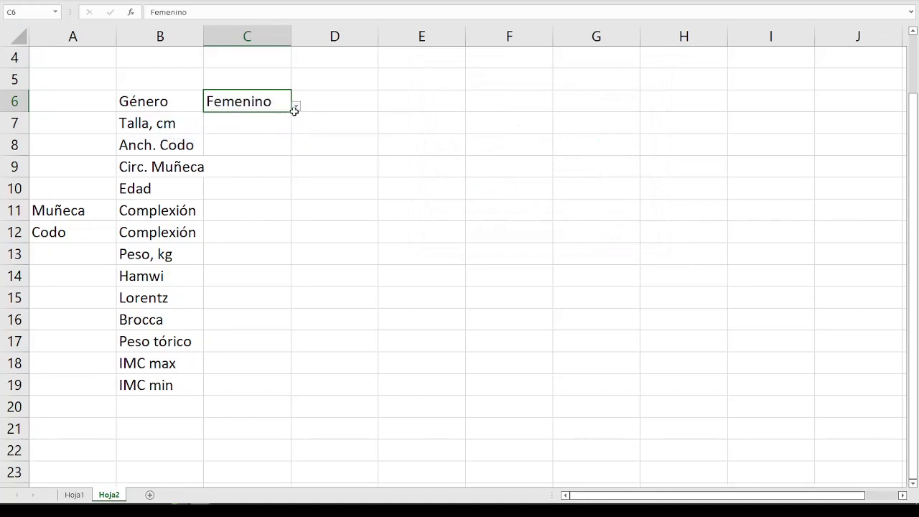
{"action": "left_click", "coordinate": [295, 107]}
{"action": "left_click", "coordinate": [266, 132]}
Select the measurement cells C7 to C10.
{"action": "left_click", "coordinate": [266, 122]}
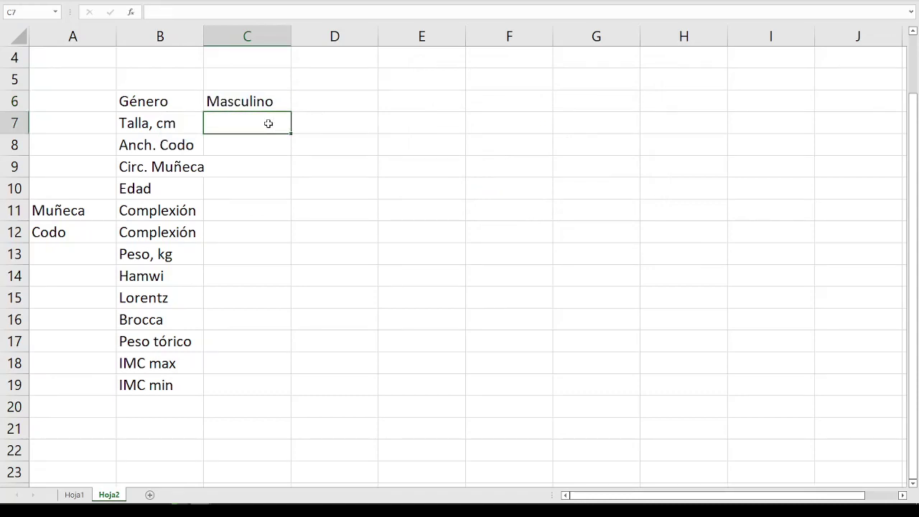
{"action": "left_click", "coordinate": [233, 148]}
{"action": "left_click", "coordinate": [226, 167]}
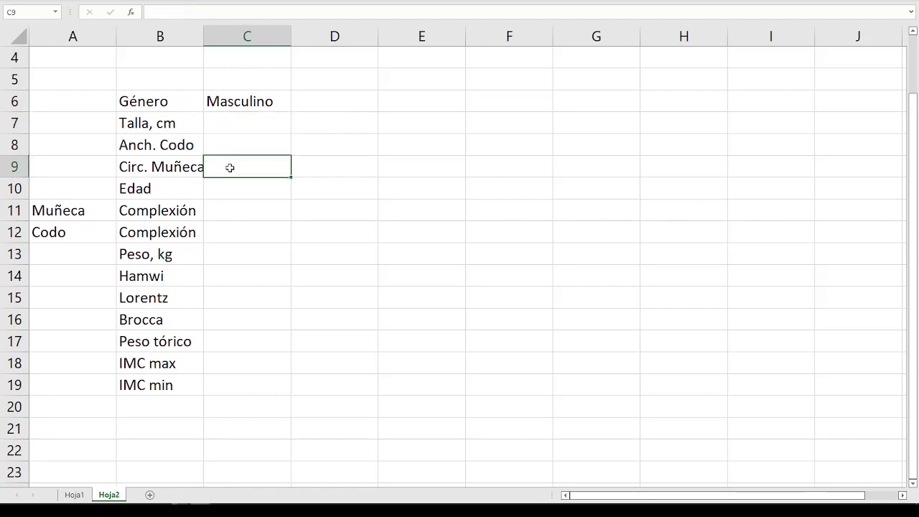
{"action": "left_click_drag", "start_coordinate": [247, 123], "coordinate": [254, 175]}
{"action": "left_click_drag", "start_coordinate": [252, 122], "coordinate": [252, 182]}
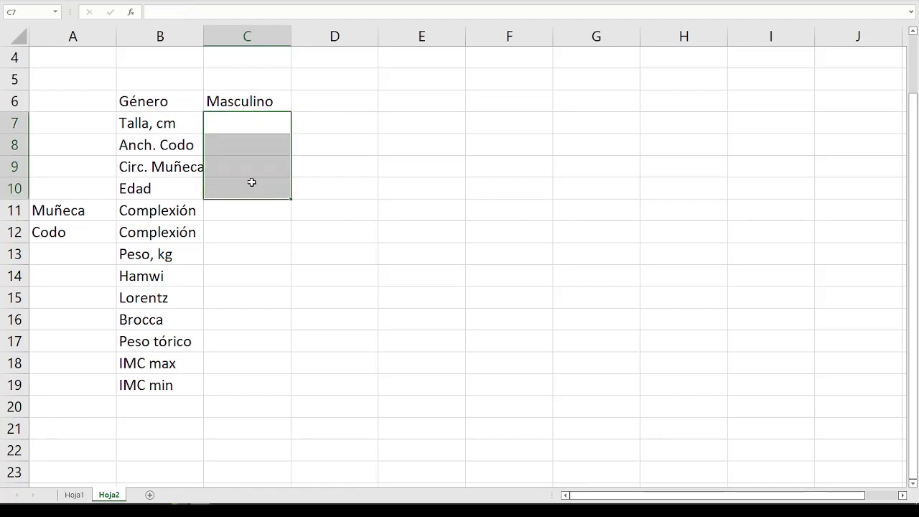
Give C7:C9 the custom number format Estándar "cm" via Formato de celdas.
{"action": "left_click_drag", "start_coordinate": [246, 123], "coordinate": [246, 161]}
{"action": "right_click", "coordinate": [246, 162]}
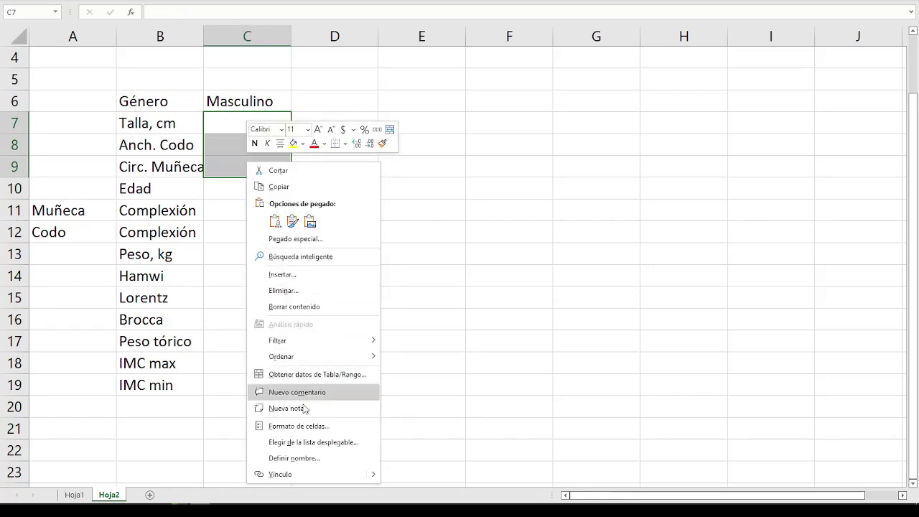
{"action": "left_click", "coordinate": [298, 426]}
{"action": "left_click_drag", "start_coordinate": [276, 232], "coordinate": [473, 114]}
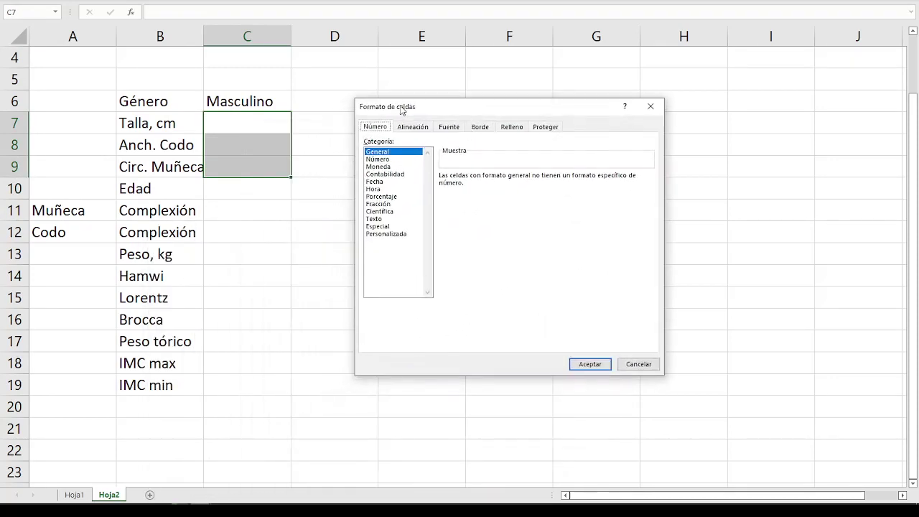
{"action": "left_click", "coordinate": [388, 233]}
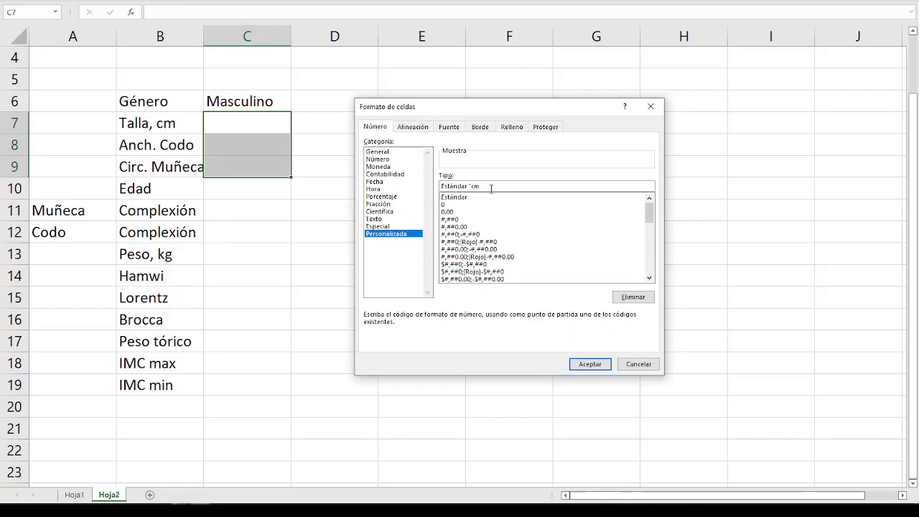
{"action": "left_click", "coordinate": [590, 364]}
{"action": "left_click", "coordinate": [265, 127]}
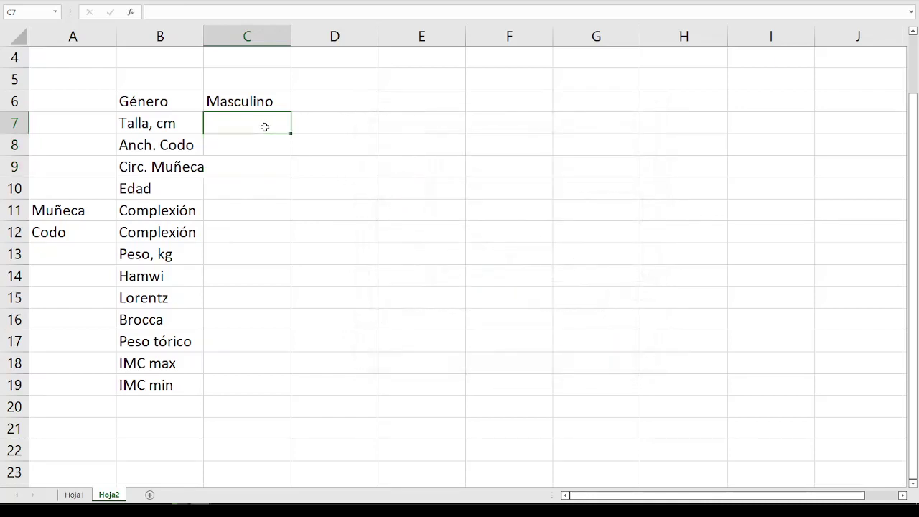
Enter 160, 8 and 10 as height, elbow width and wrist circumference in C7:C9.
{"action": "type", "text": "180"}
{"action": "key", "text": "BackSpace"}
{"action": "key", "text": "BackSpace"}
{"action": "type", "text": "60"}
{"action": "key", "text": "Return"}
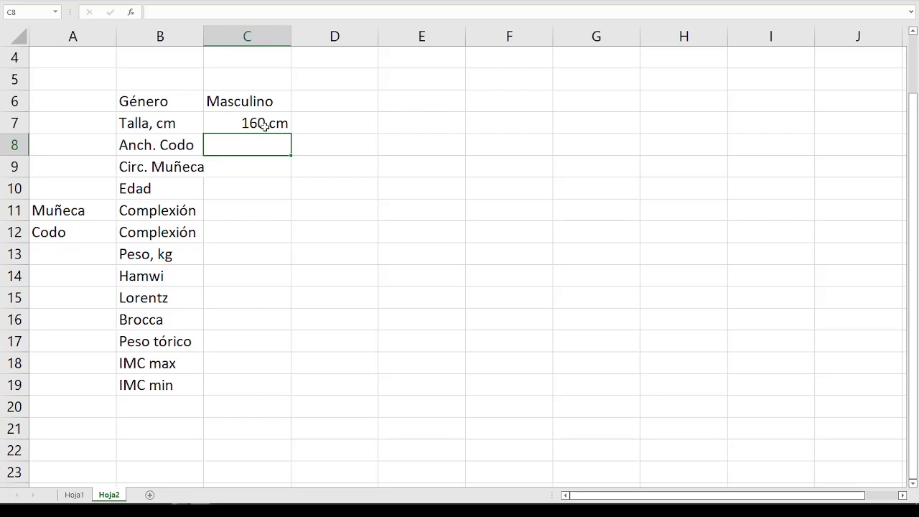
{"action": "type", "text": "8"}
{"action": "key", "text": "Return"}
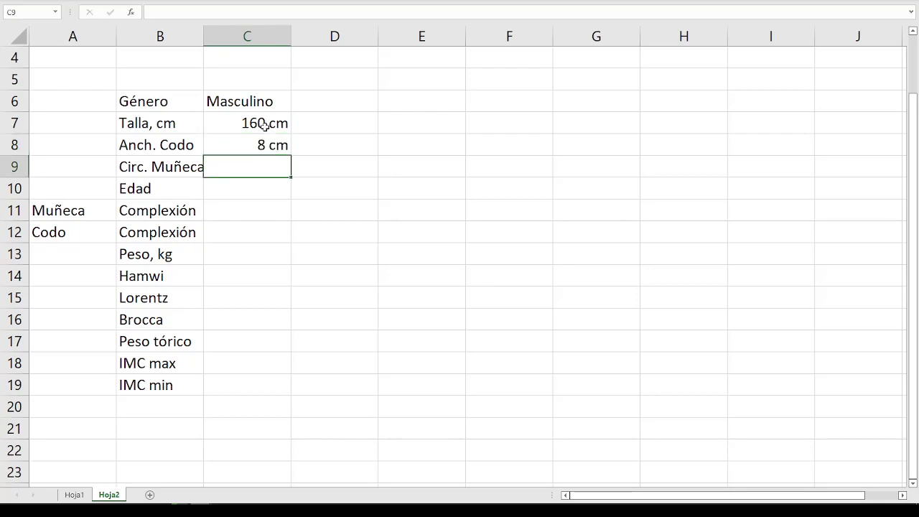
{"action": "type", "text": "10"}
{"action": "key", "text": "Return"}
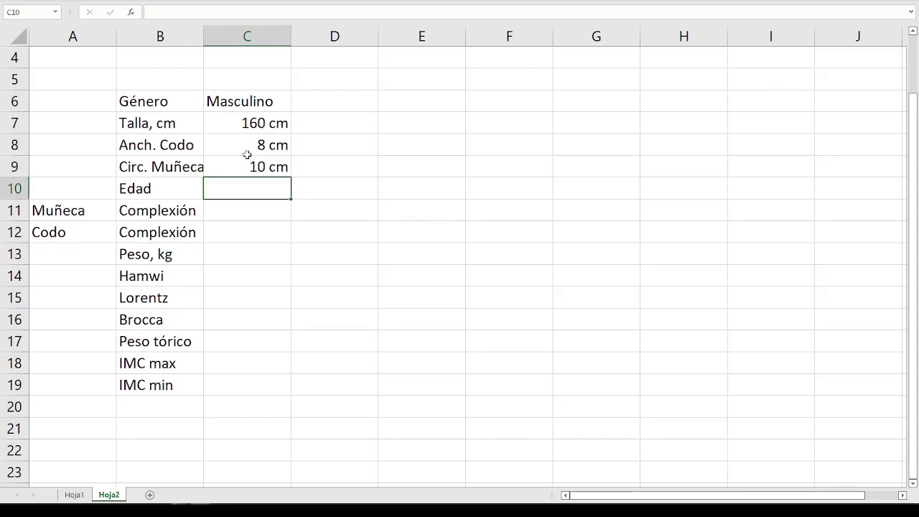
Enter 20 as the age in C10, then select C11.
{"action": "left_click_drag", "start_coordinate": [257, 119], "coordinate": [267, 167]}
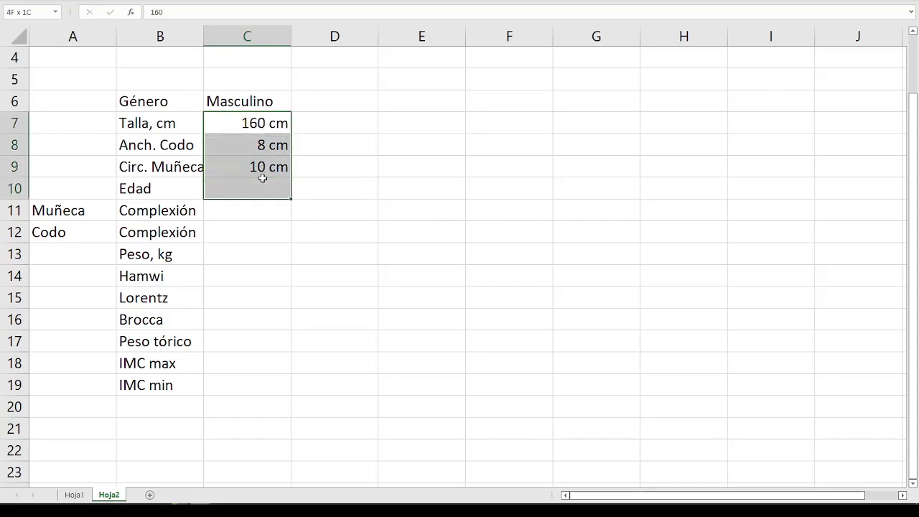
{"action": "left_click", "coordinate": [241, 187]}
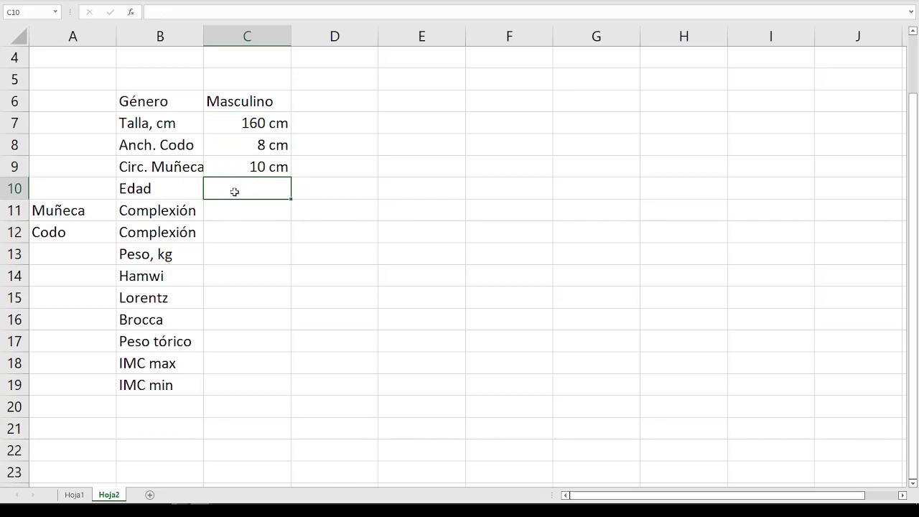
{"action": "type", "text": "20"}
{"action": "key", "text": "Return"}
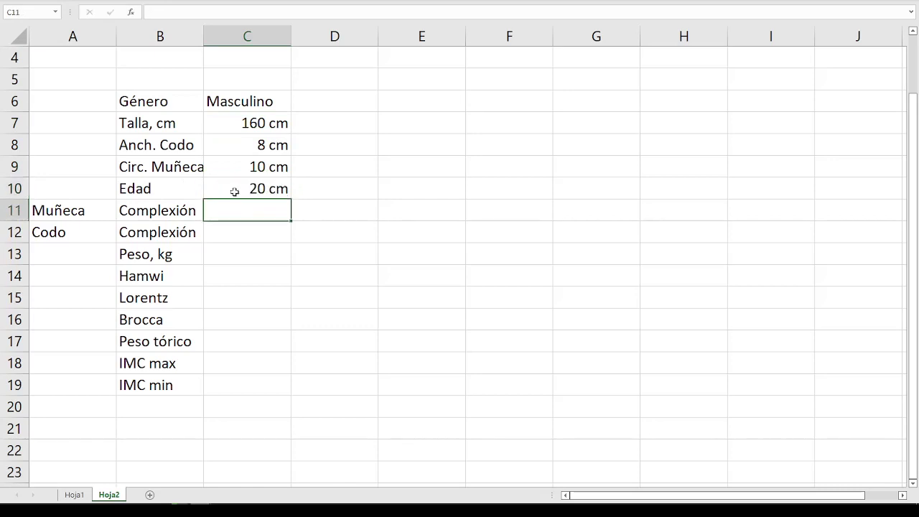
{"action": "left_click_drag", "start_coordinate": [106, 204], "coordinate": [227, 208]}
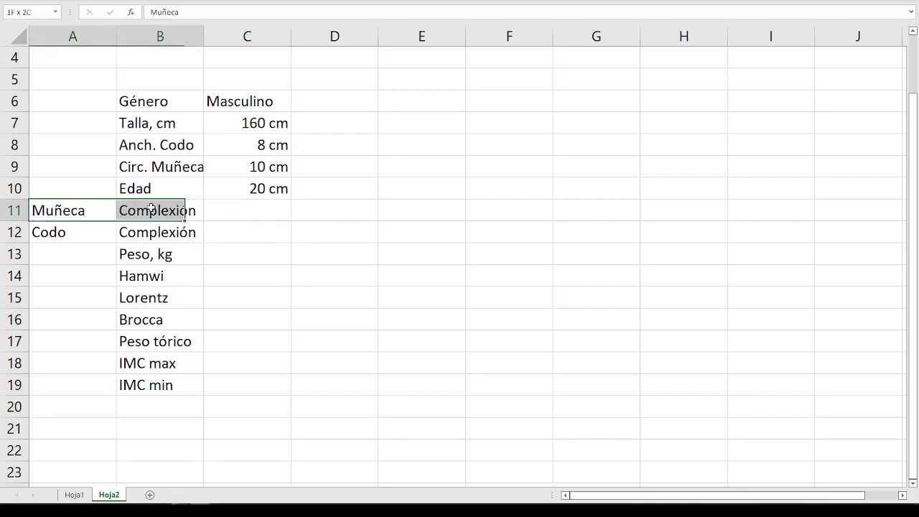
{"action": "left_click_drag", "start_coordinate": [54, 231], "coordinate": [219, 232]}
{"action": "left_click", "coordinate": [227, 211]}
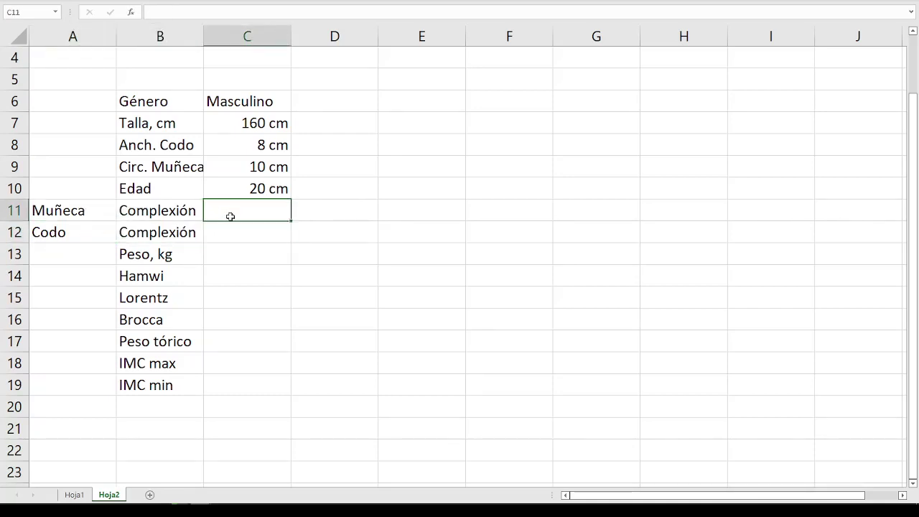
Paste the Tabla 4 picture from Hoja1 into Hoja2, shrunk and placed beside rows 13–19.
{"action": "left_click", "coordinate": [74, 495]}
{"action": "scroll", "coordinate": [218, 280], "scroll_direction": "down", "scroll_amount": 2}
{"action": "scroll", "coordinate": [218, 280], "scroll_direction": "down", "scroll_amount": 1}
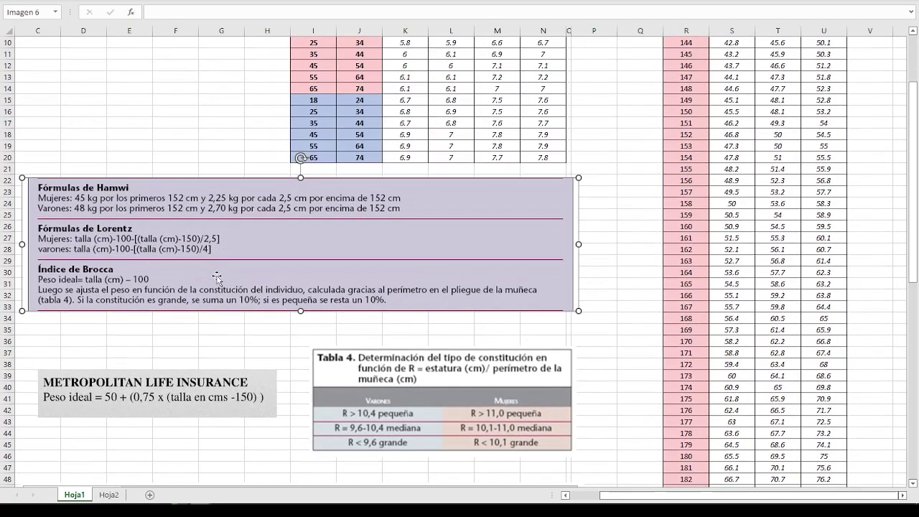
{"action": "left_click", "coordinate": [367, 382]}
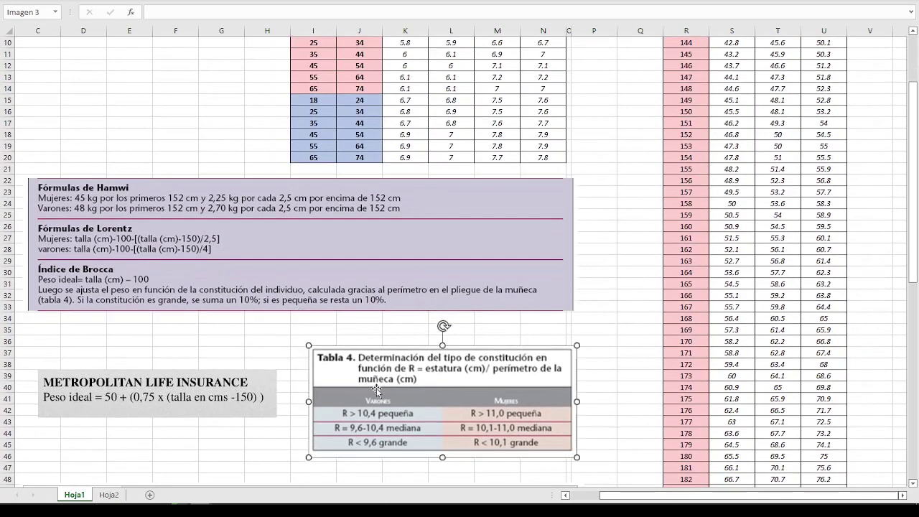
{"action": "left_click", "coordinate": [109, 494]}
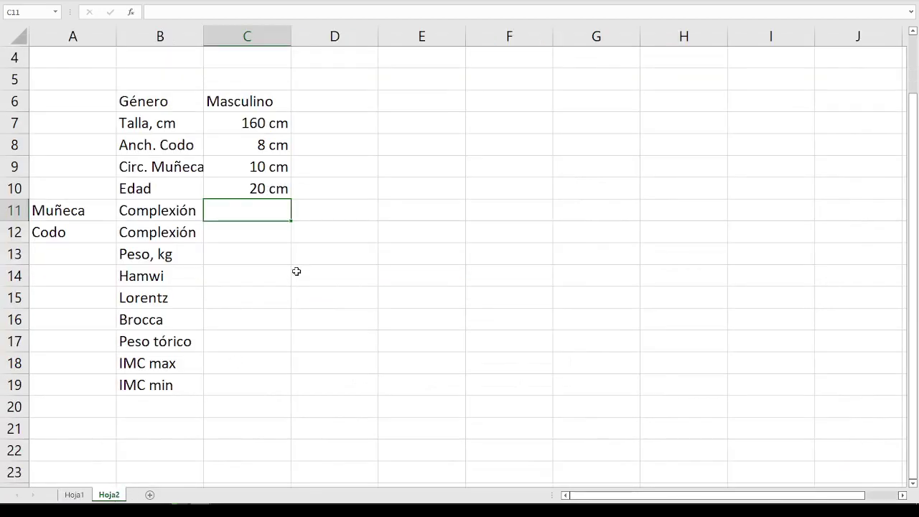
{"action": "left_click", "coordinate": [352, 203]}
{"action": "key", "text": "ctrl+v"}
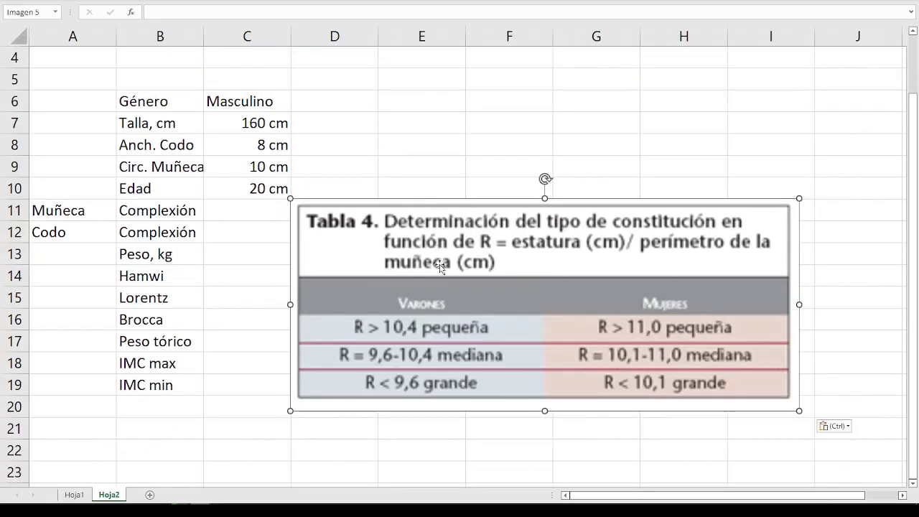
{"action": "left_click_drag", "start_coordinate": [440, 266], "coordinate": [423, 299]}
{"action": "mouse_move", "coordinate": [272, 232]}
{"action": "left_mouse_down"}
{"action": "mouse_move", "coordinate": [356, 281]}
{"action": "mouse_move", "coordinate": [420, 296]}
{"action": "left_mouse_up"}
{"action": "left_click", "coordinate": [422, 58]}
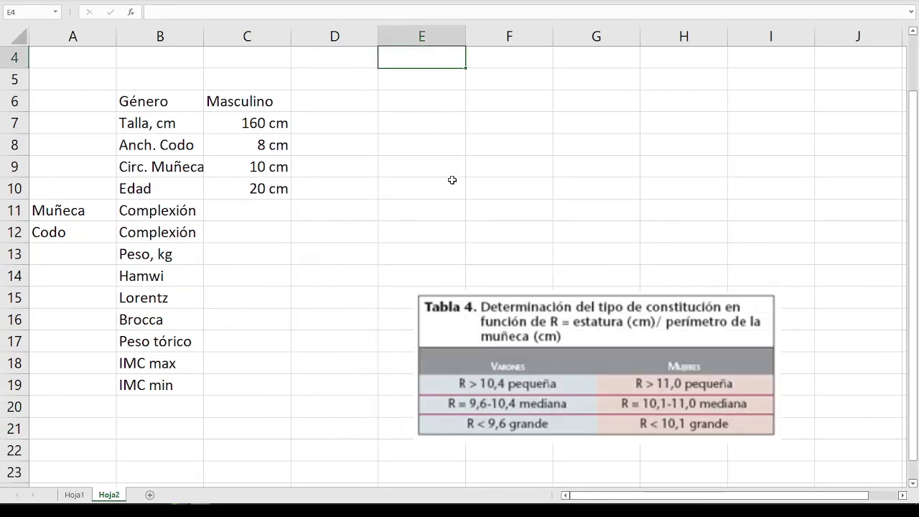
{"action": "left_click_drag", "start_coordinate": [551, 306], "coordinate": [459, 258]}
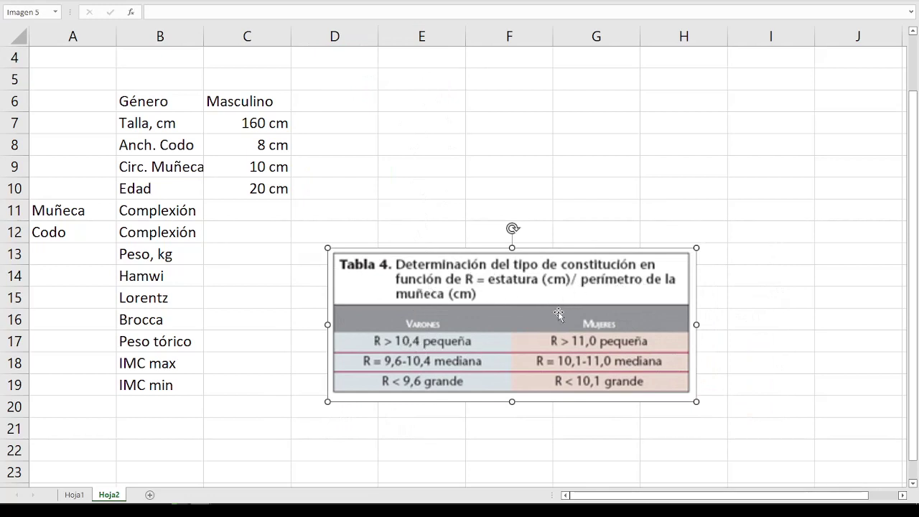
Enter =C7/C9 in E4 to get the height-to-wrist ratio of 16.
{"action": "left_click", "coordinate": [426, 64]}
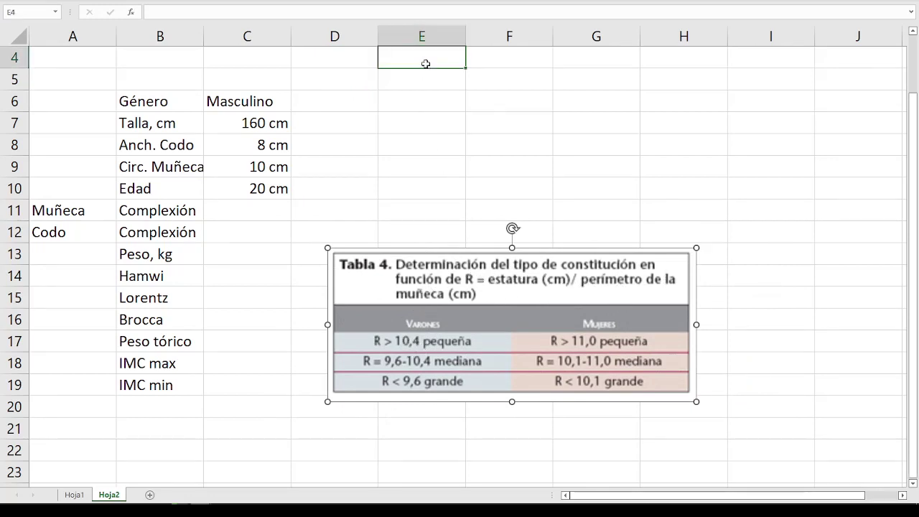
{"action": "left_click", "coordinate": [339, 3]}
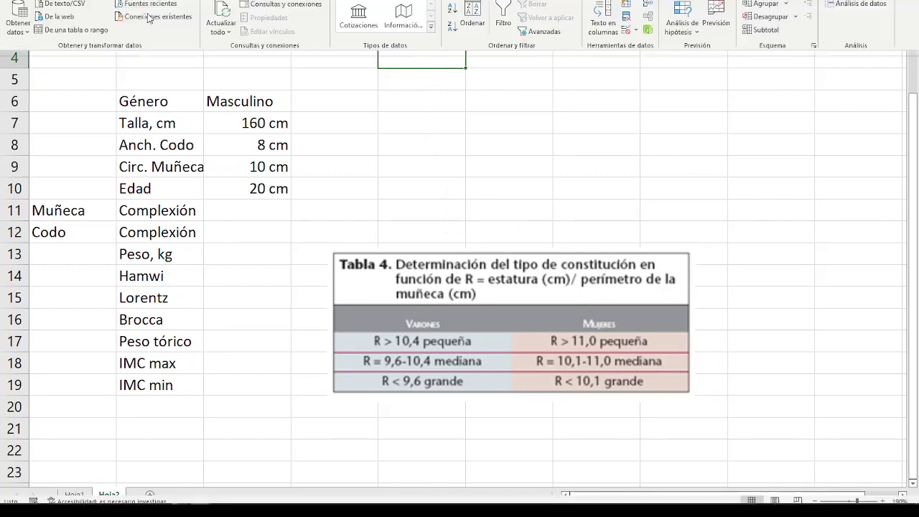
{"action": "left_click", "coordinate": [59, 18]}
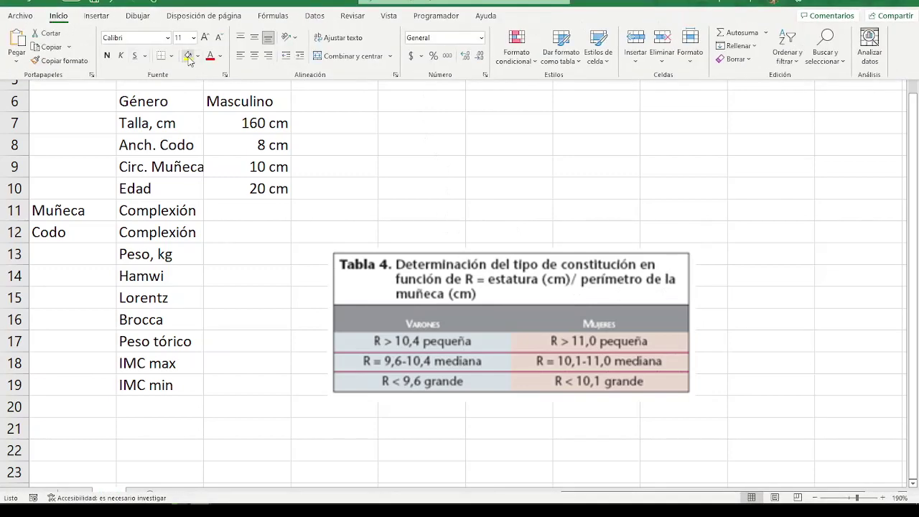
{"action": "left_click", "coordinate": [388, 156]}
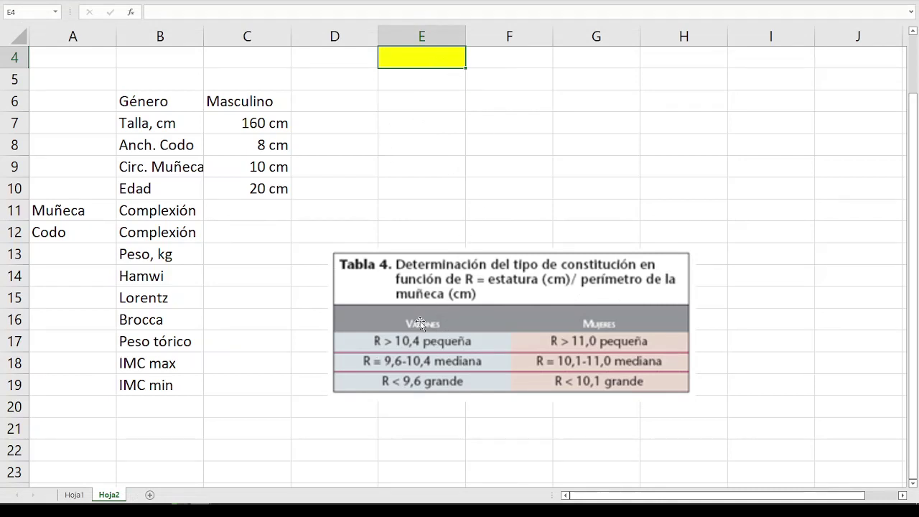
{"action": "type", "text": "="}
{"action": "left_click", "coordinate": [263, 123]}
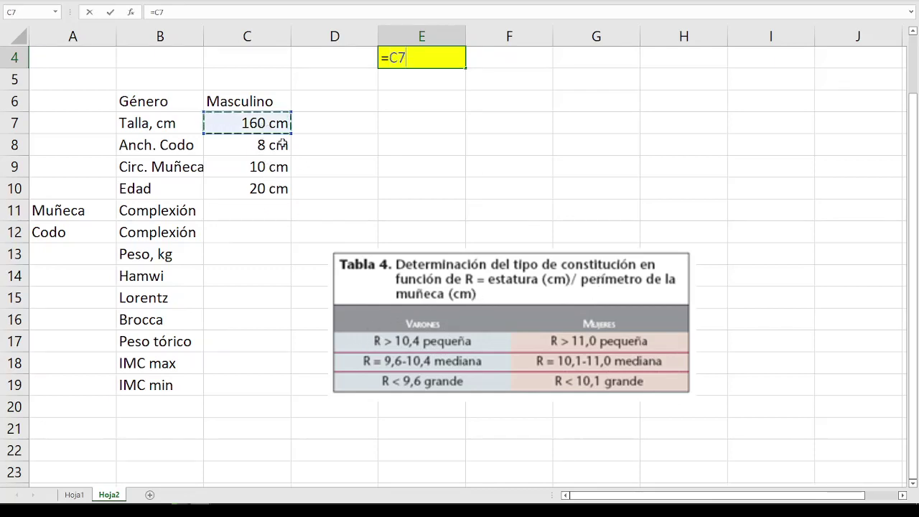
{"action": "type", "text": "/"}
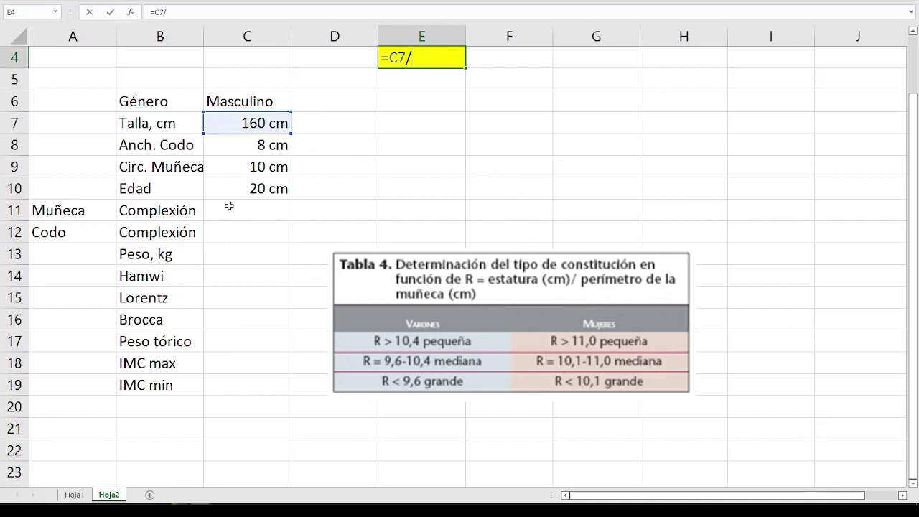
{"action": "left_click", "coordinate": [255, 169]}
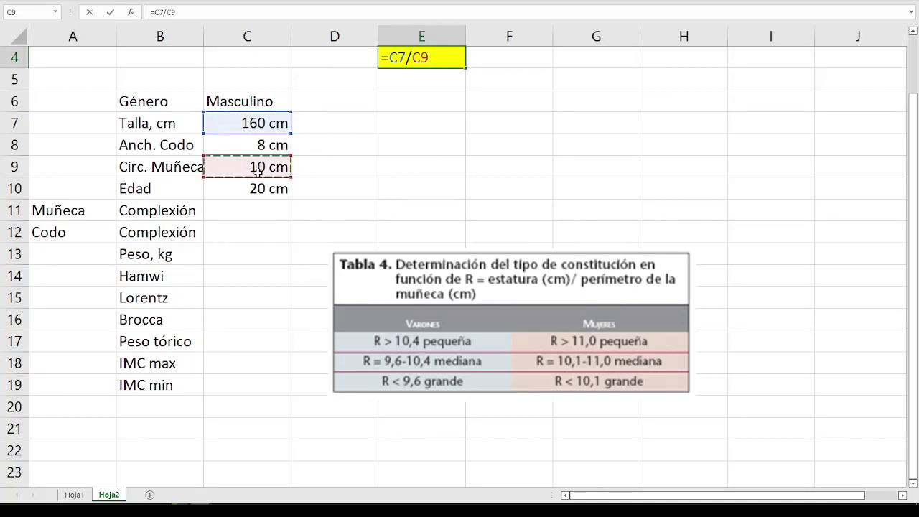
{"action": "key", "text": "Return"}
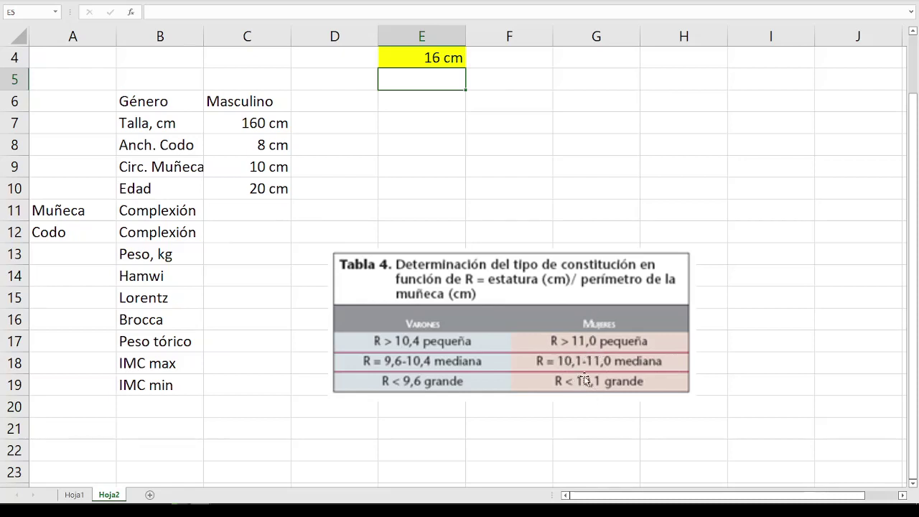
In C11 type =SI(Y(C6="Masculino",E4<10.4),"Pequeño", then open the next si(y(.
{"action": "left_click", "coordinate": [230, 211]}
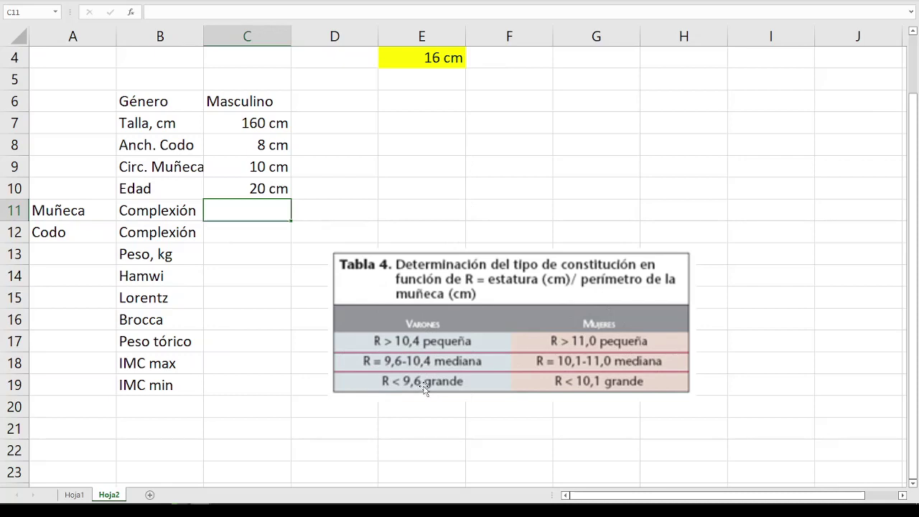
{"action": "type", "text": "="}
{"action": "type", "text": "SI"}
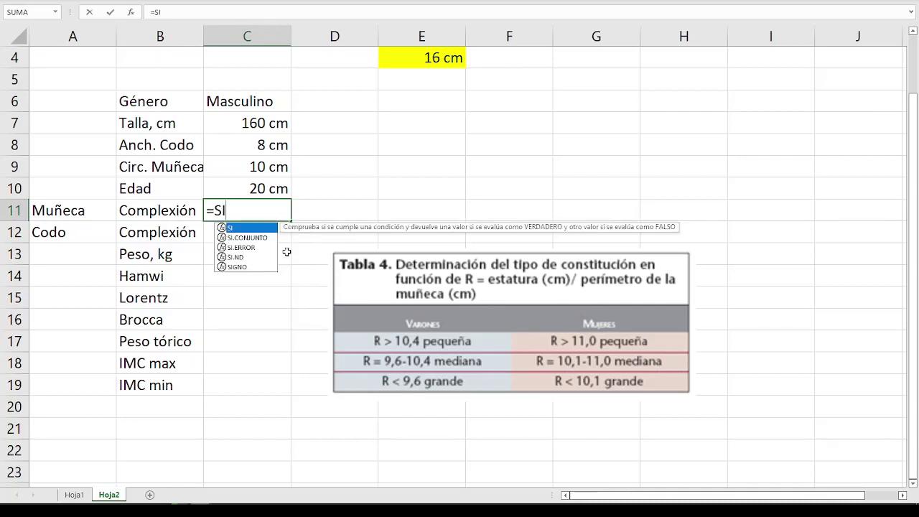
{"action": "type", "text": "(Y"}
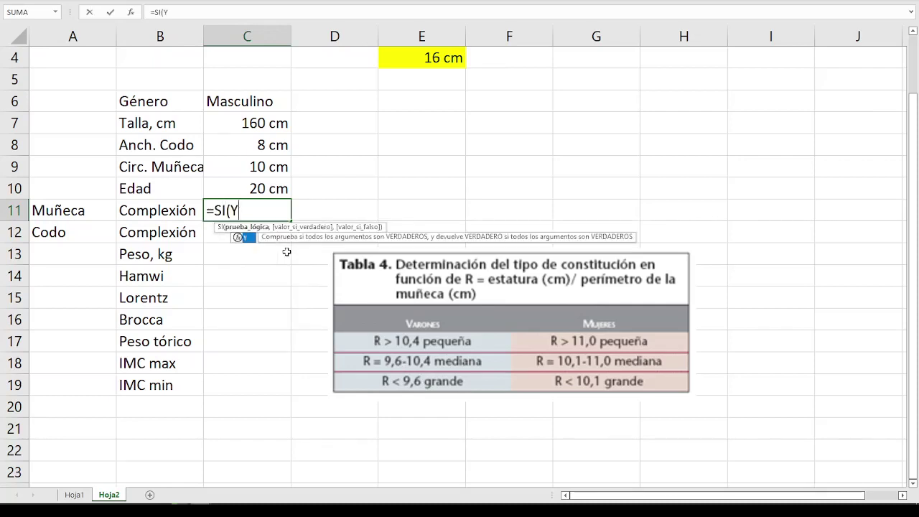
{"action": "type", "text": "("}
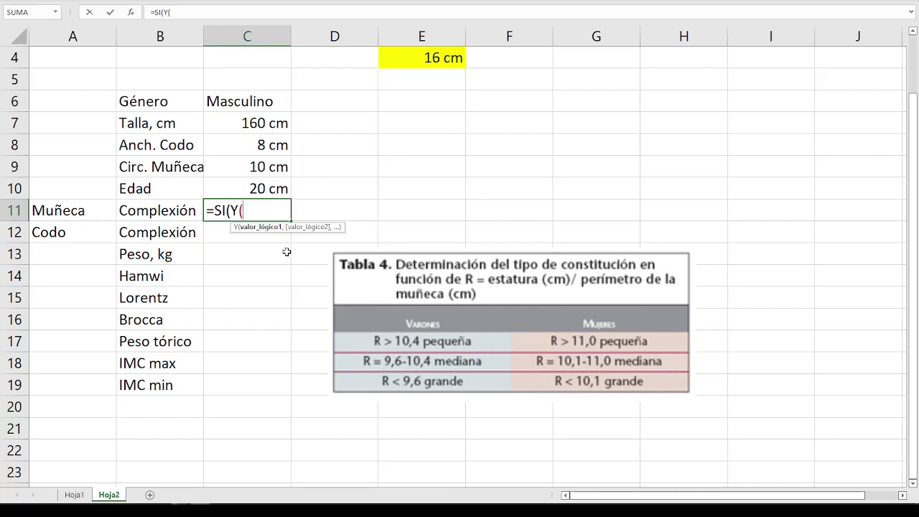
{"action": "left_click", "coordinate": [263, 117]}
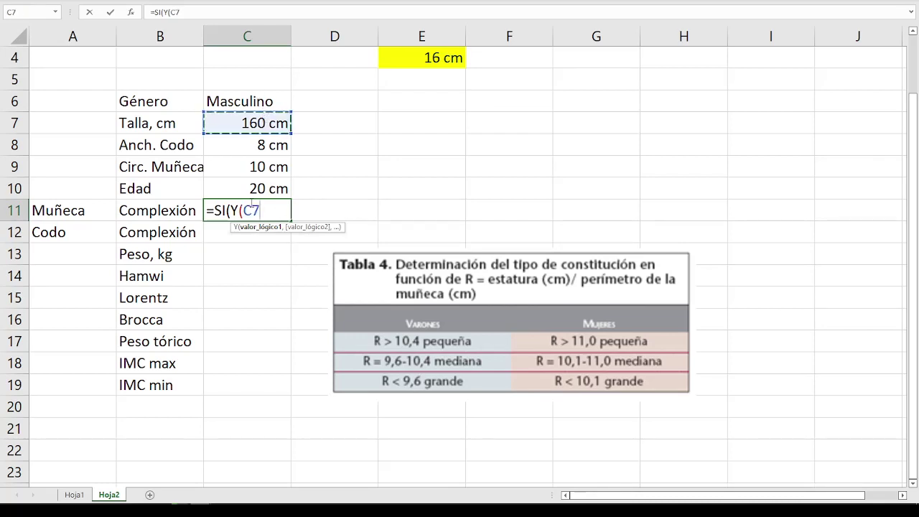
{"action": "left_click", "coordinate": [246, 98]}
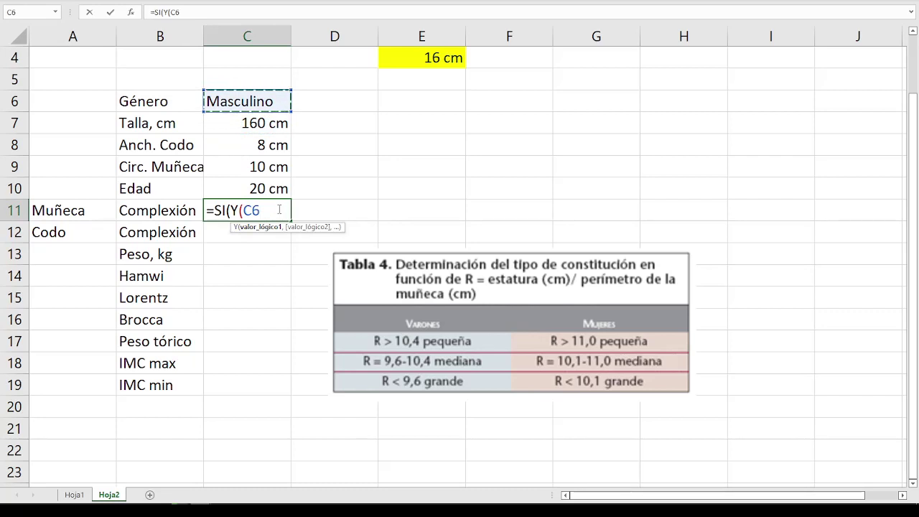
{"action": "type", "text": "=\"mASC"}
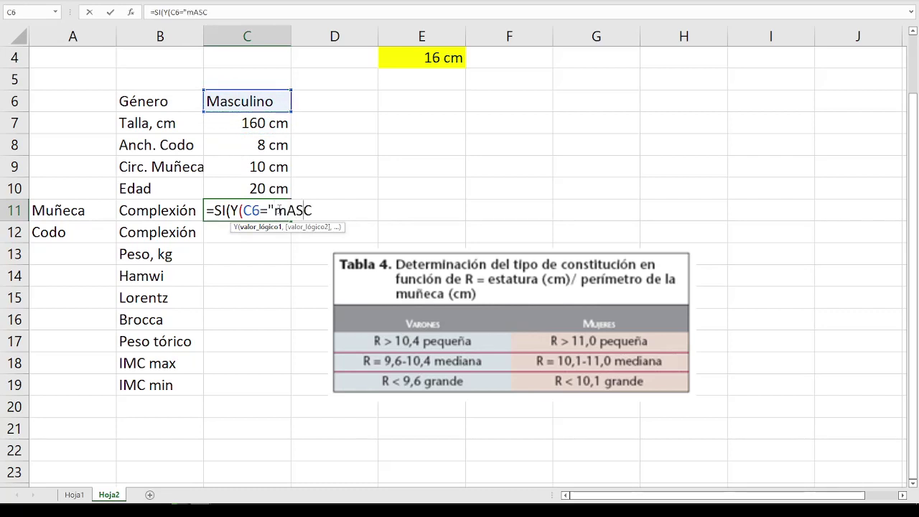
{"action": "key", "text": "BackSpace"}
{"action": "key", "text": "BackSpace"}
{"action": "key", "text": "BackSpace"}
{"action": "key", "text": "BackSpace"}
{"action": "type", "text": "Mascul"}
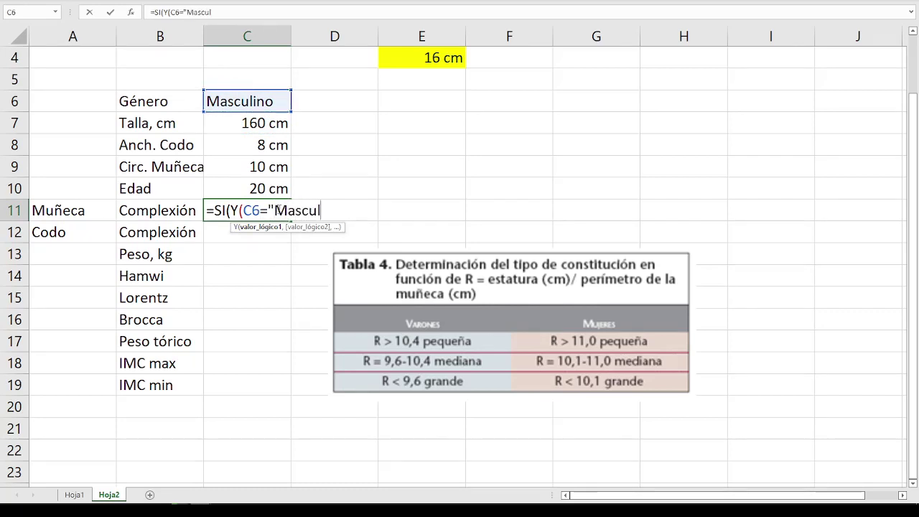
{"action": "type", "text": "ino\","}
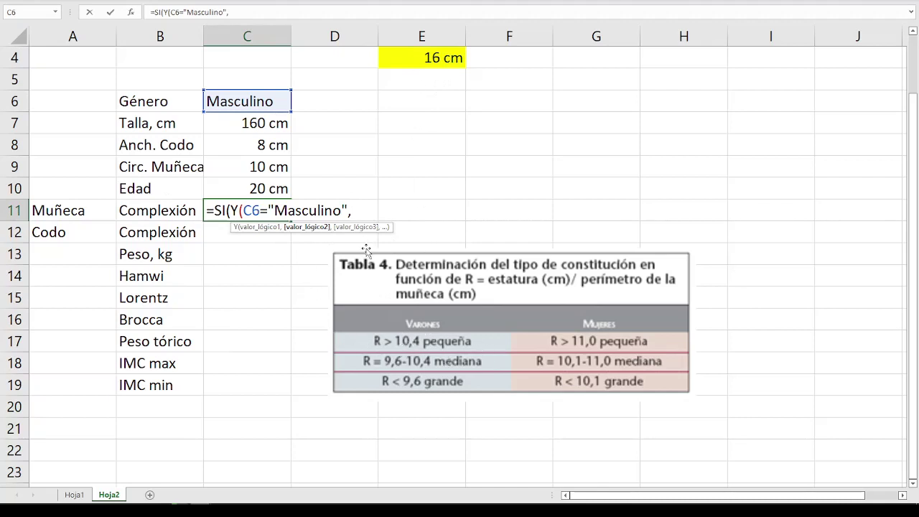
{"action": "left_click", "coordinate": [404, 64]}
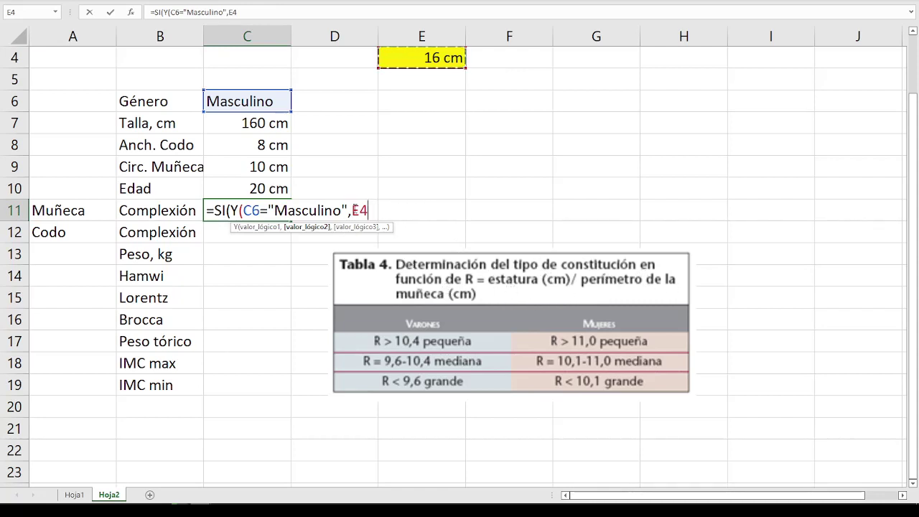
{"action": "type", "text": "<"}
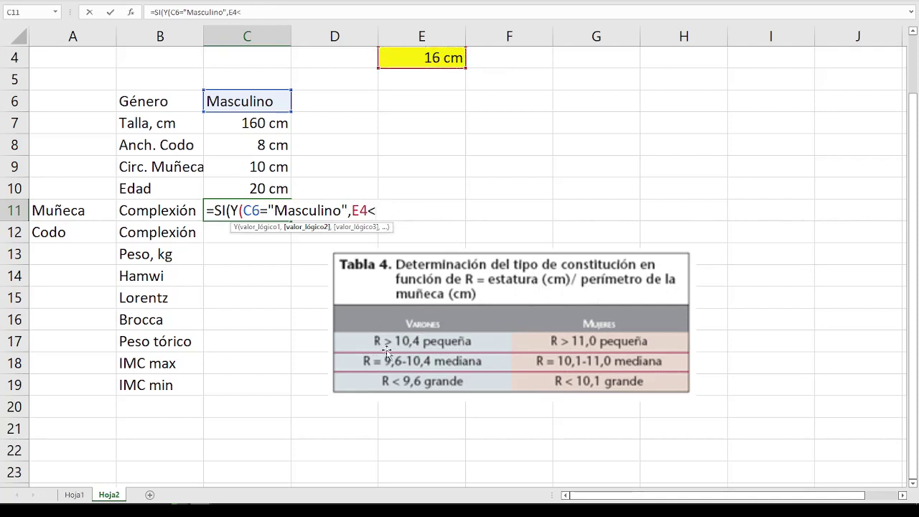
{"action": "type", "text": "10.4"}
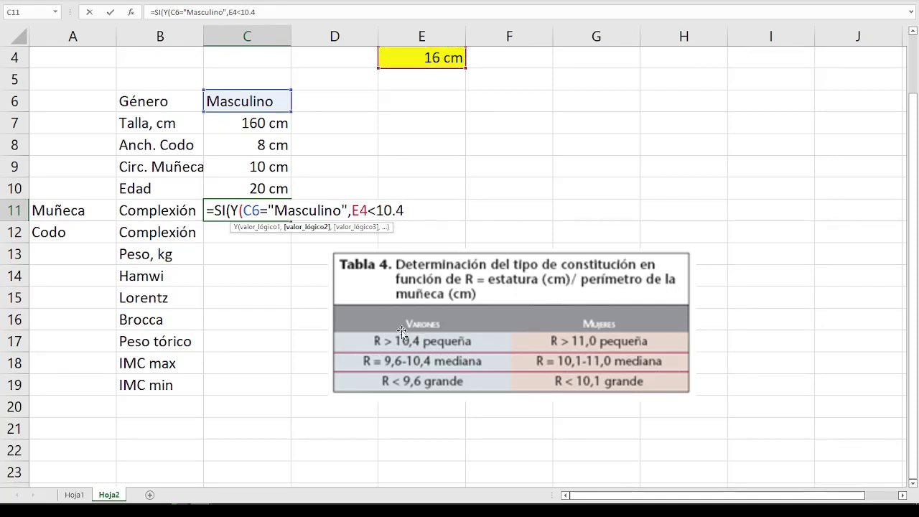
{"action": "type", "text": "),"}
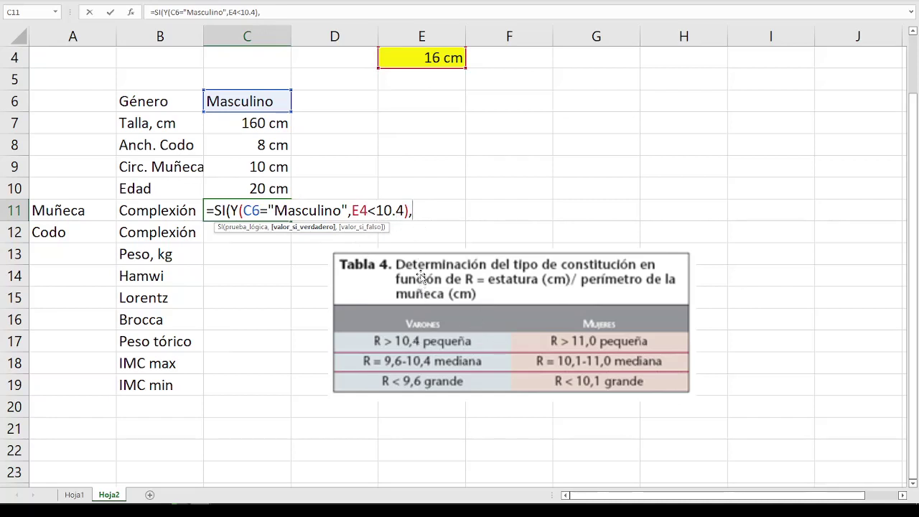
{"action": "type", "text": "\"Pequ"}
{"action": "type", "text": "eño\""}
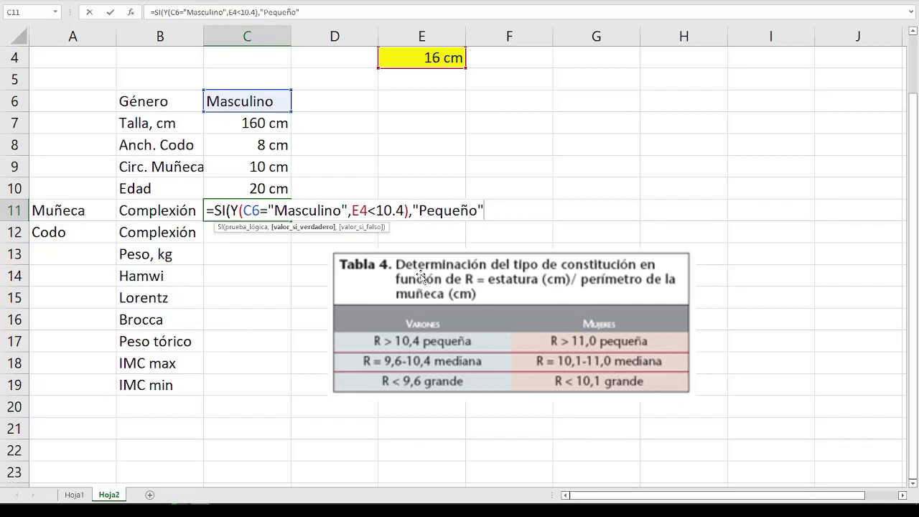
{"action": "type", "text": ","}
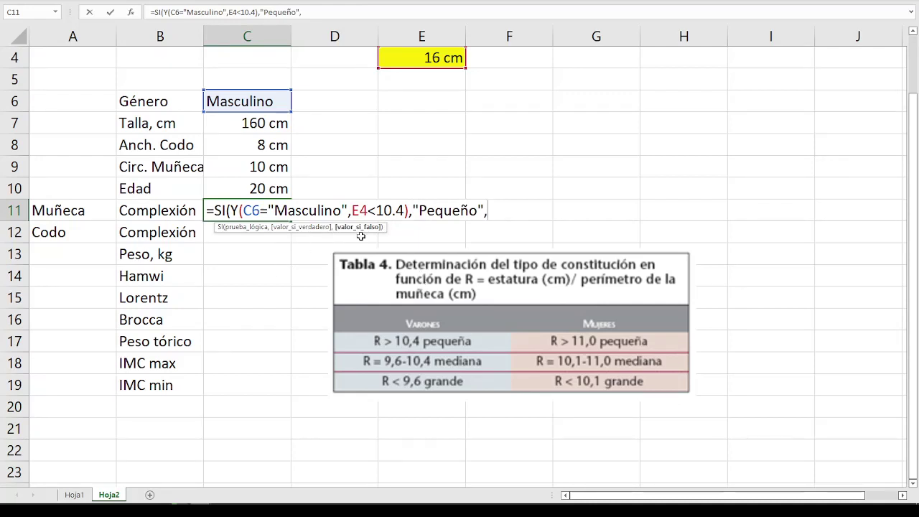
{"action": "type", "text": "si"}
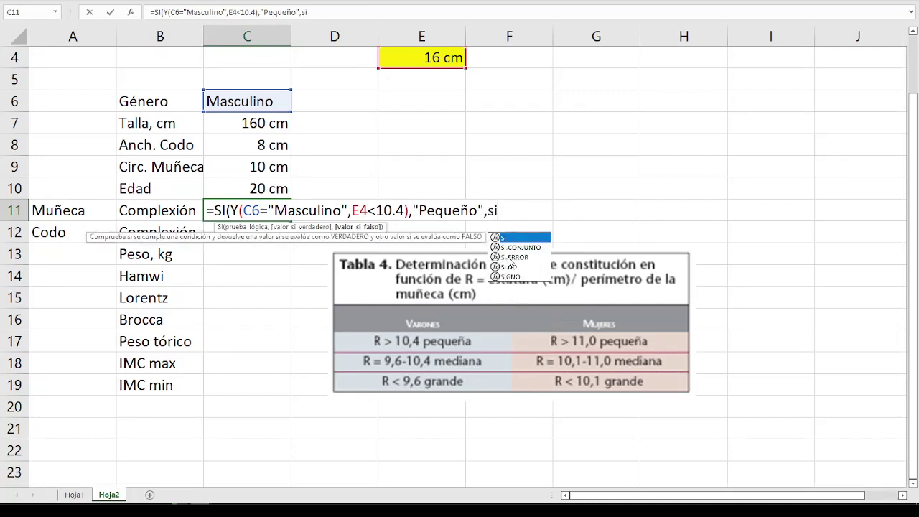
{"action": "type", "text": "(y("}
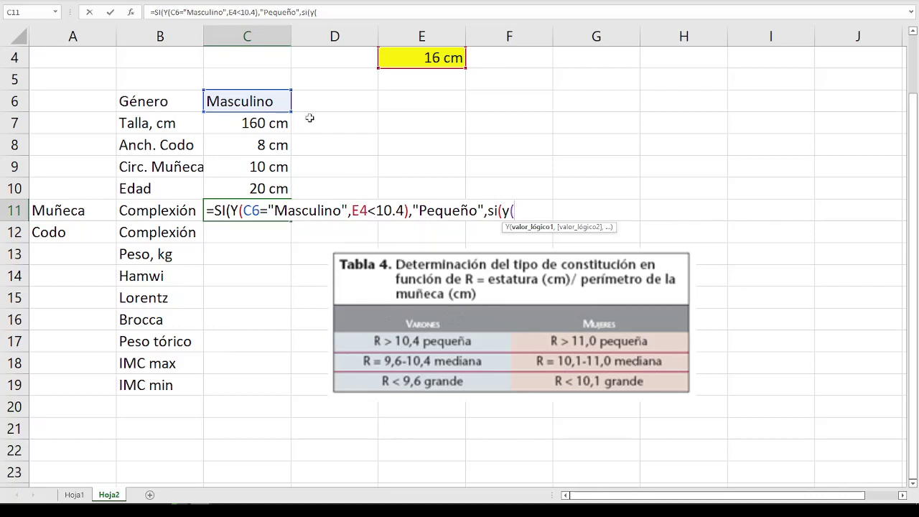
Add the condition C6="Masculino", E4>=9.6, E4<=10.4 returning "Mediana", opening another si(y(.
{"action": "left_click", "coordinate": [265, 101]}
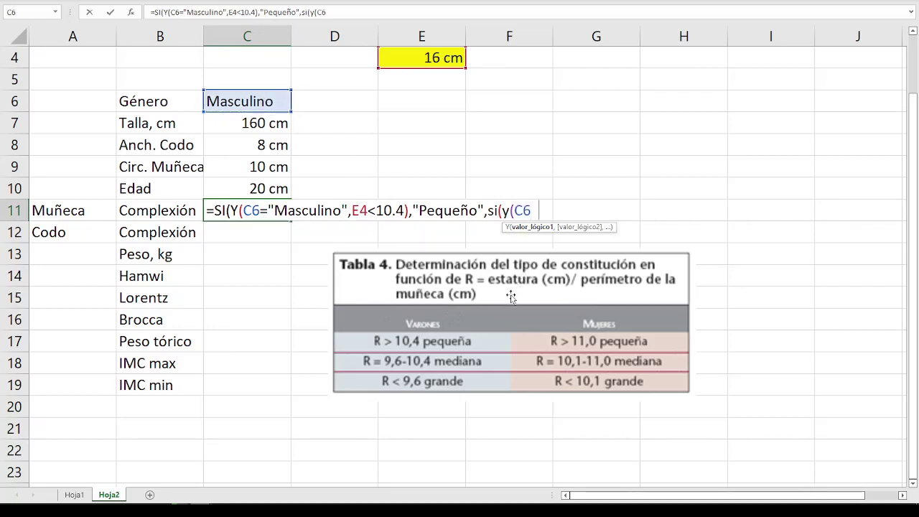
{"action": "type", "text": "=\"M"}
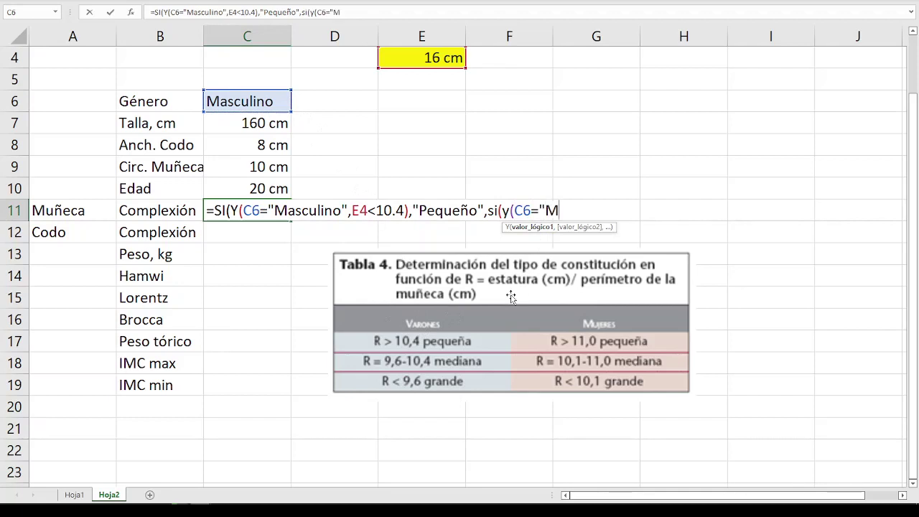
{"action": "type", "text": "asculino\""}
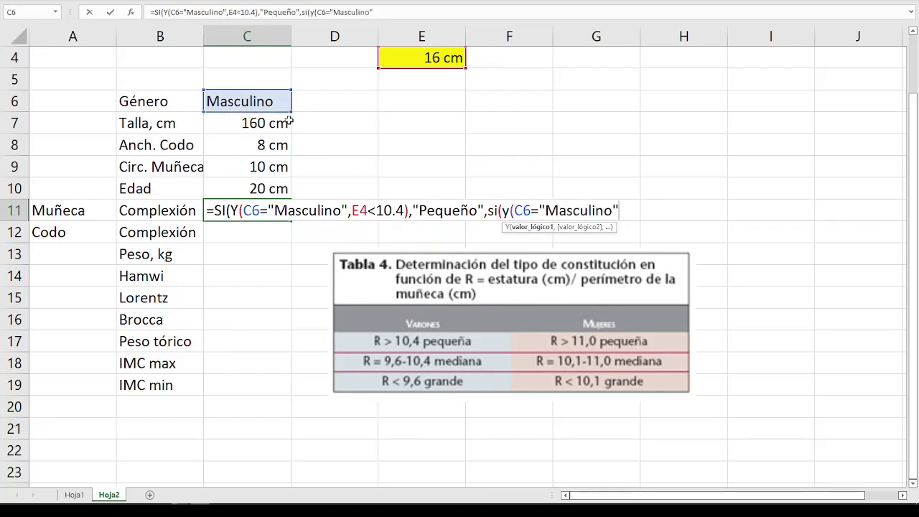
{"action": "type", "text": ","}
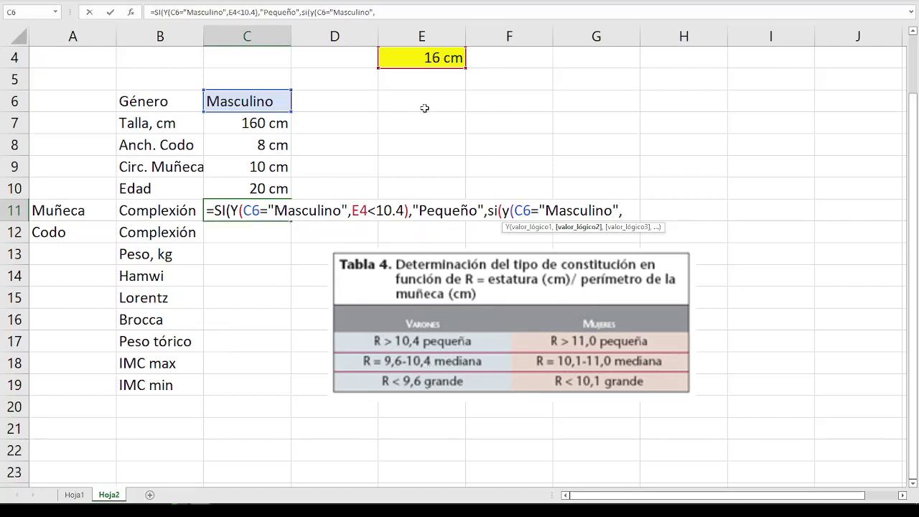
{"action": "left_click", "coordinate": [449, 56]}
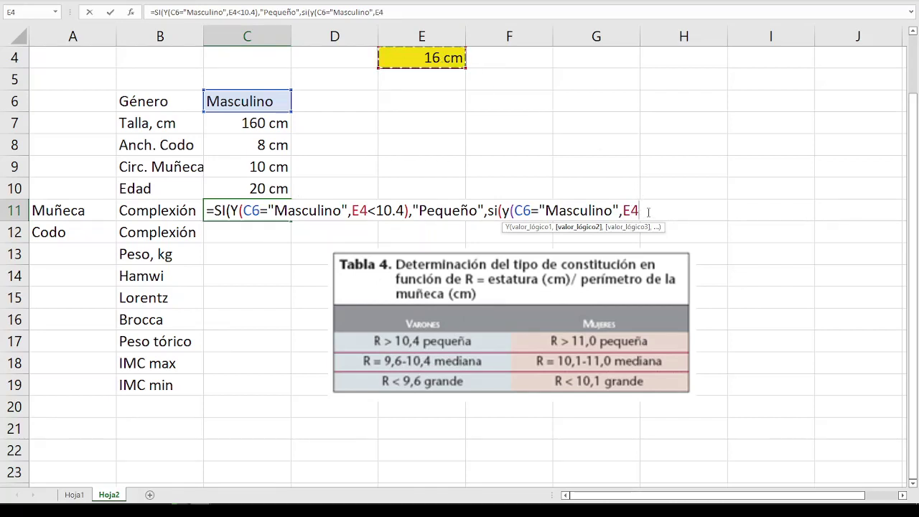
{"action": "type", "text": ">=9."}
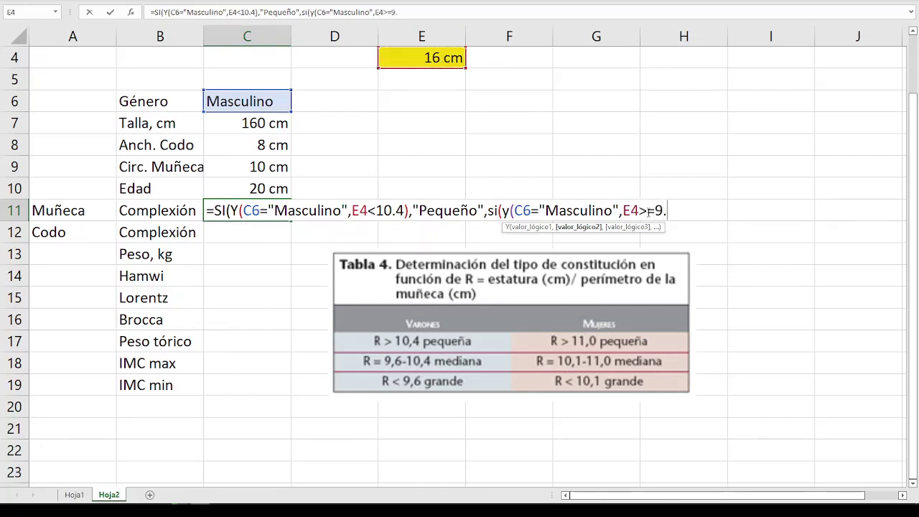
{"action": "type", "text": "6,"}
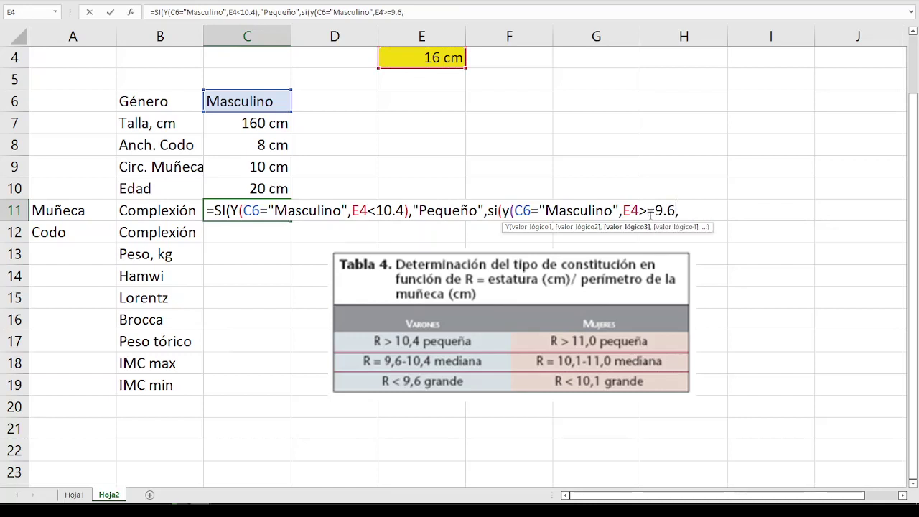
{"action": "left_click", "coordinate": [444, 60]}
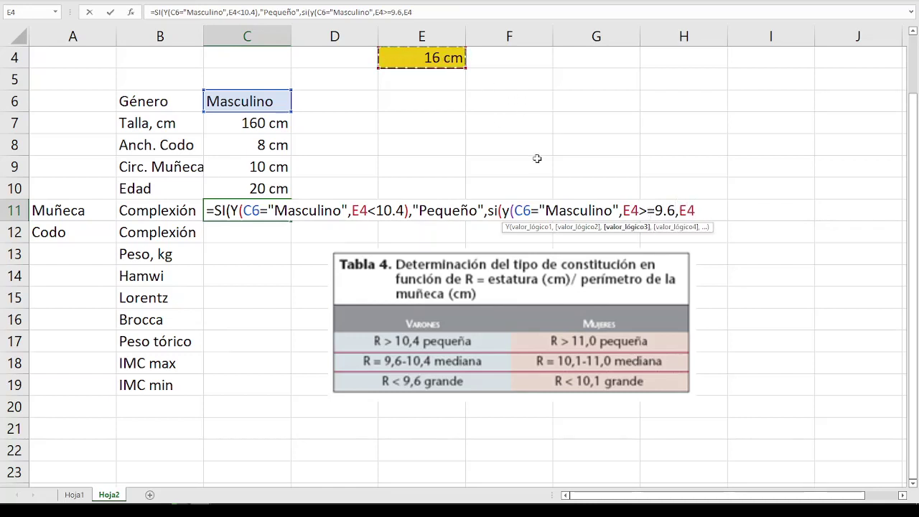
{"action": "type", "text": "<="}
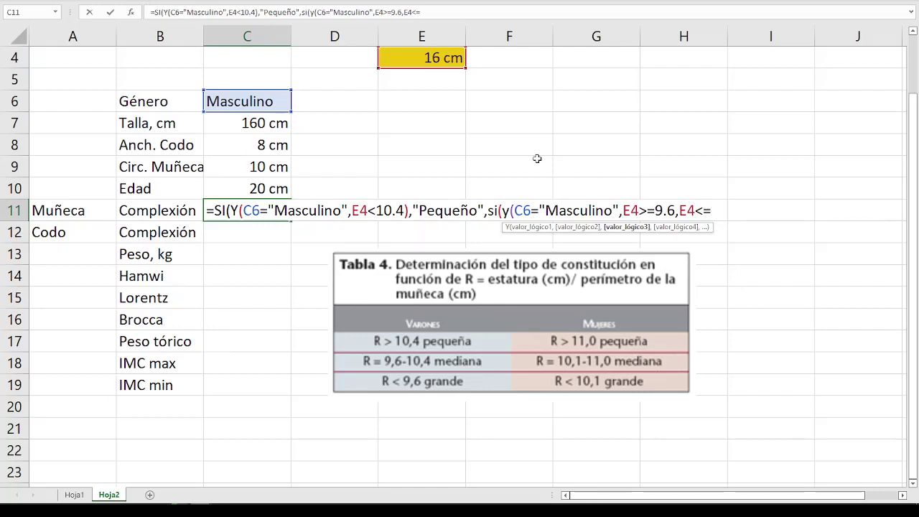
{"action": "type", "text": "10.4"}
{"action": "type", "text": "),"}
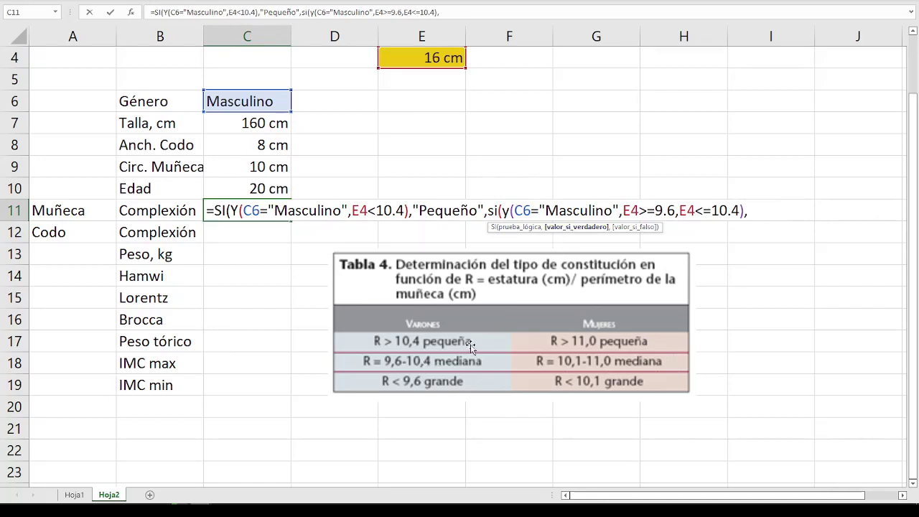
{"action": "type", "text": "\"Media"}
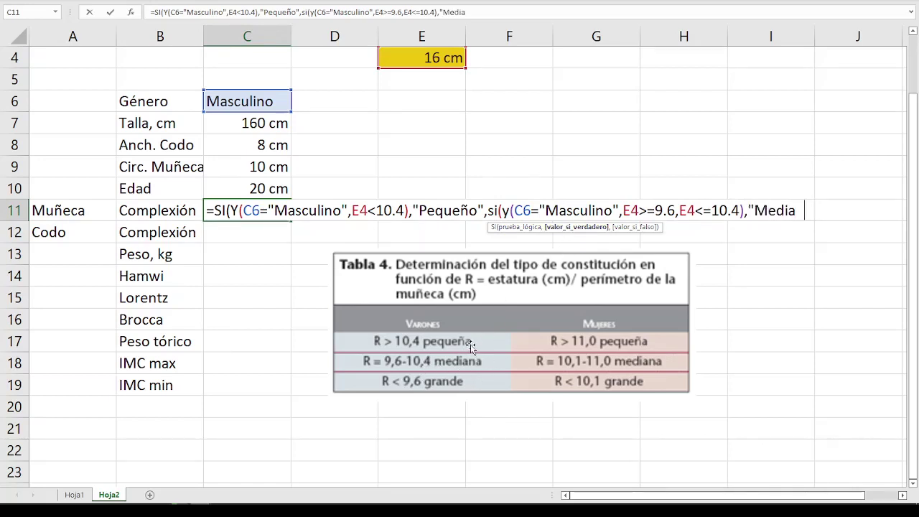
{"action": "type", "text": "na\""}
{"action": "type", "text": ","}
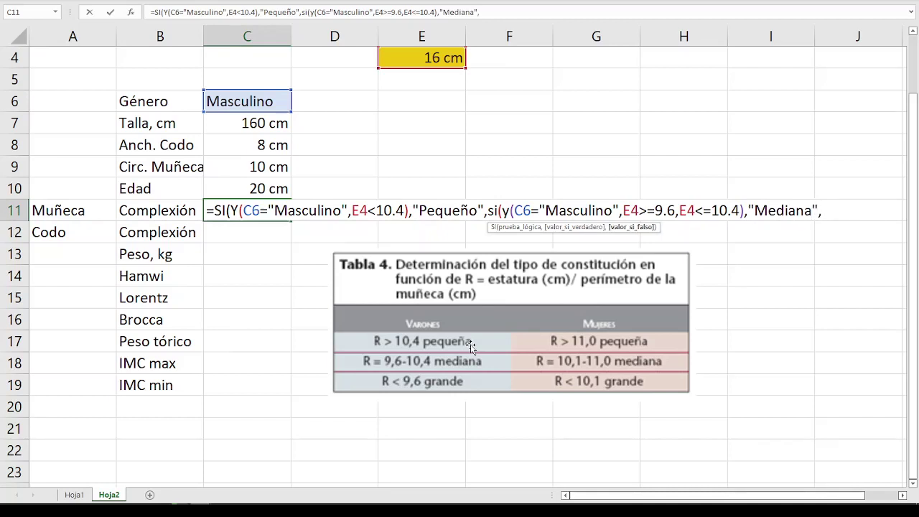
{"action": "type", "text": "si("}
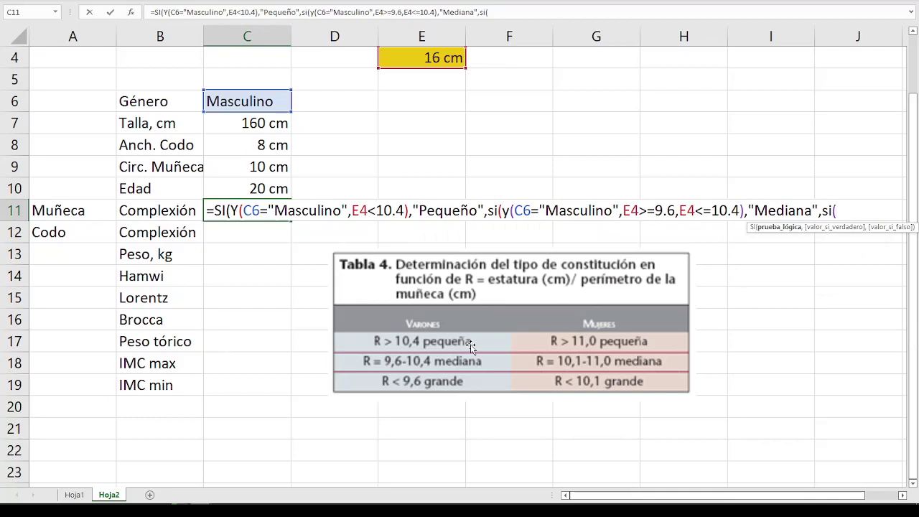
{"action": "type", "text": "y("}
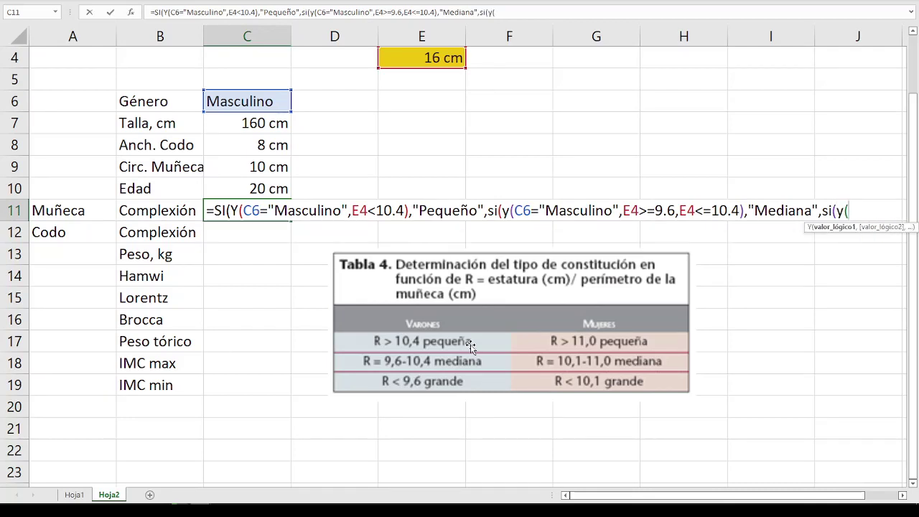
Extend the C11 formula with the test C6="Masculino" and E4<9.6 returning "Grande".
{"action": "left_click", "coordinate": [266, 101]}
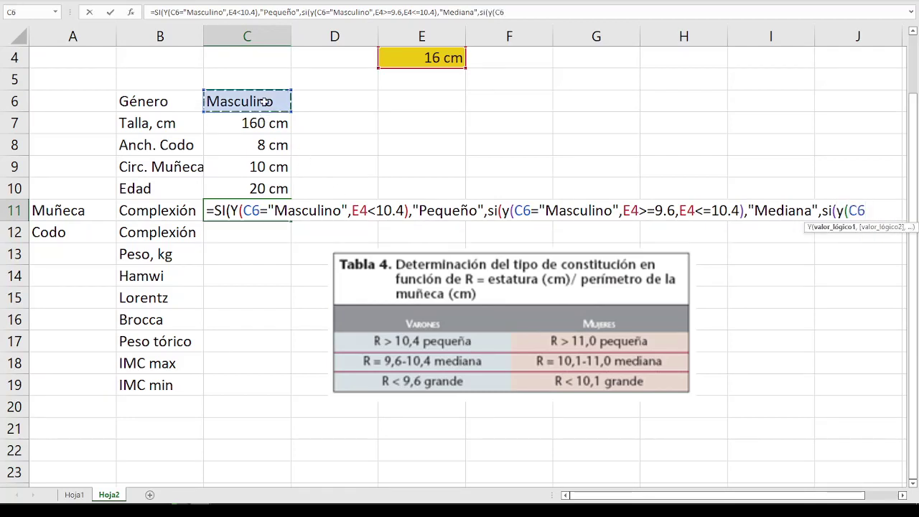
{"action": "type", "text": "=\""}
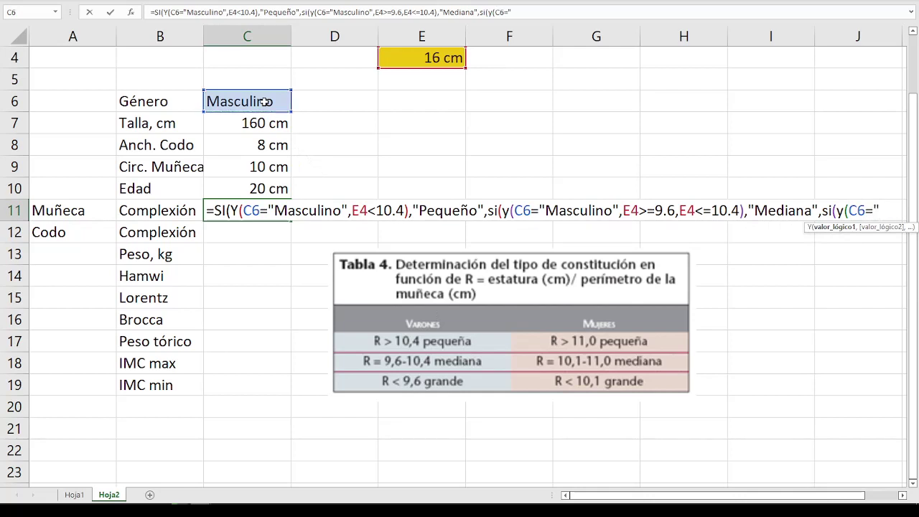
{"action": "type", "text": "Masculino\""}
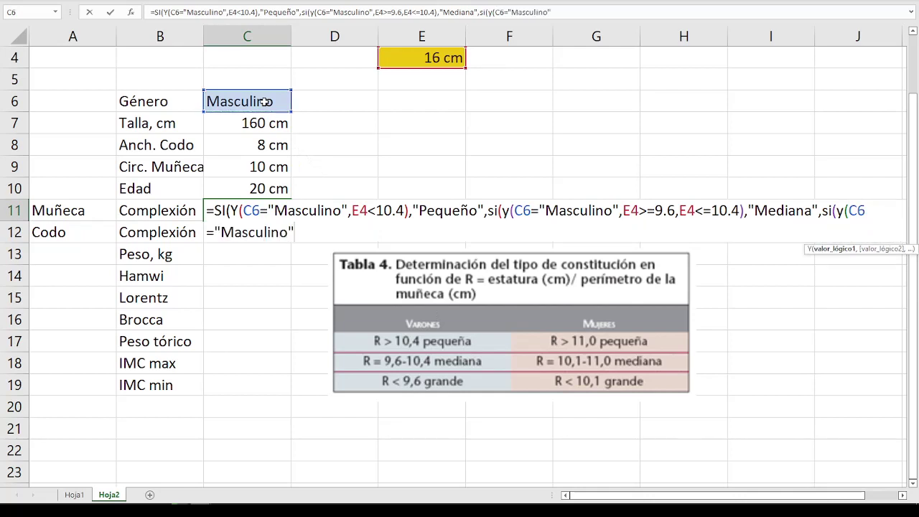
{"action": "type", "text": ","}
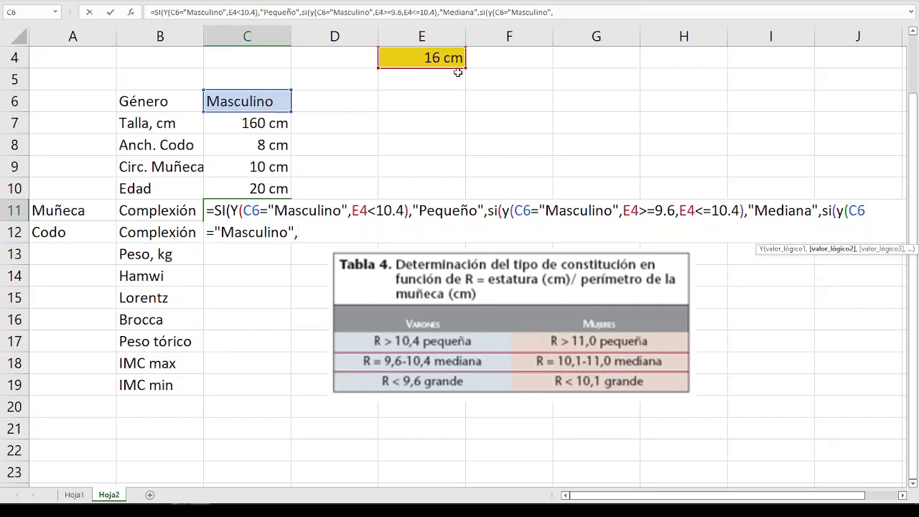
{"action": "left_click", "coordinate": [434, 54]}
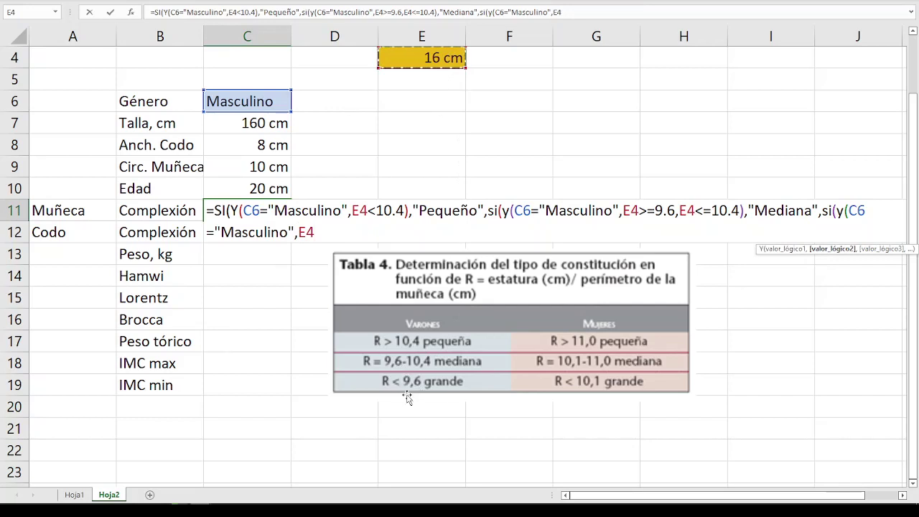
{"action": "type", "text": "<"}
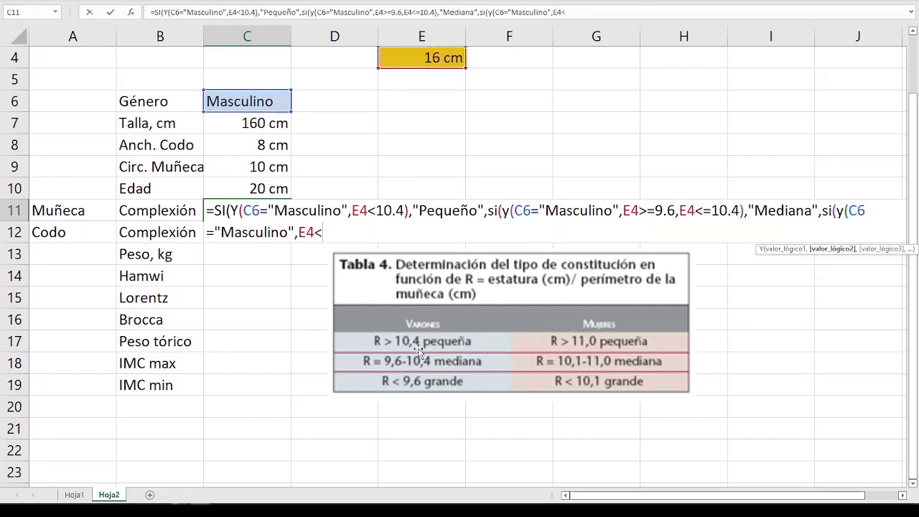
{"action": "type", "text": "9.6"}
{"action": "type", "text": "),"}
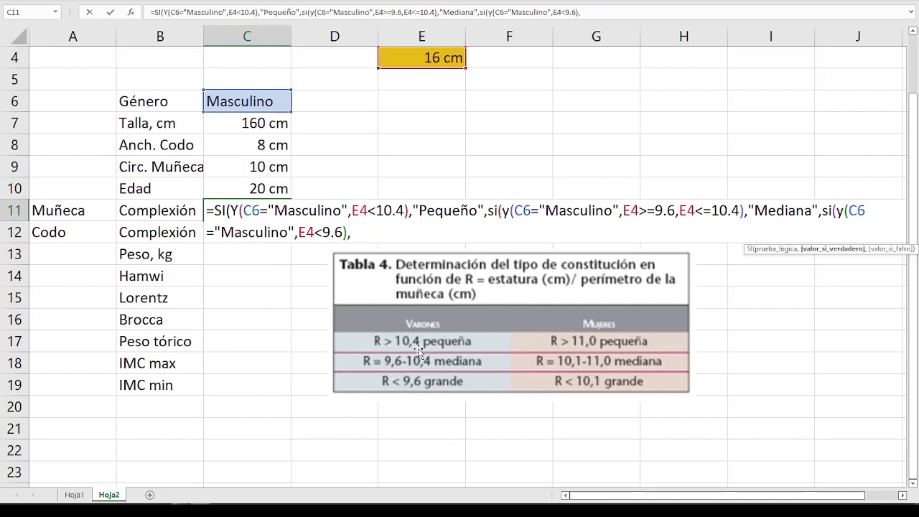
{"action": "type", "text": "\""}
{"action": "type", "text": "Grande\""}
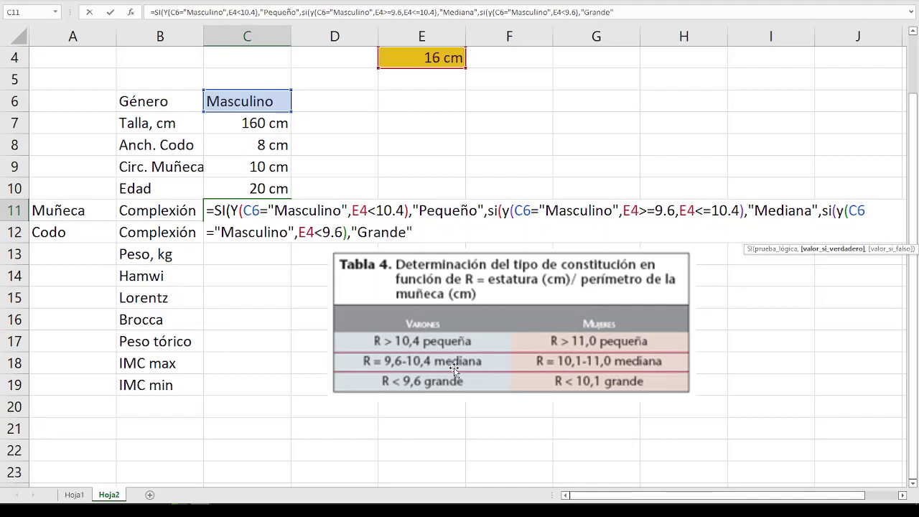
{"action": "type", "text": ","}
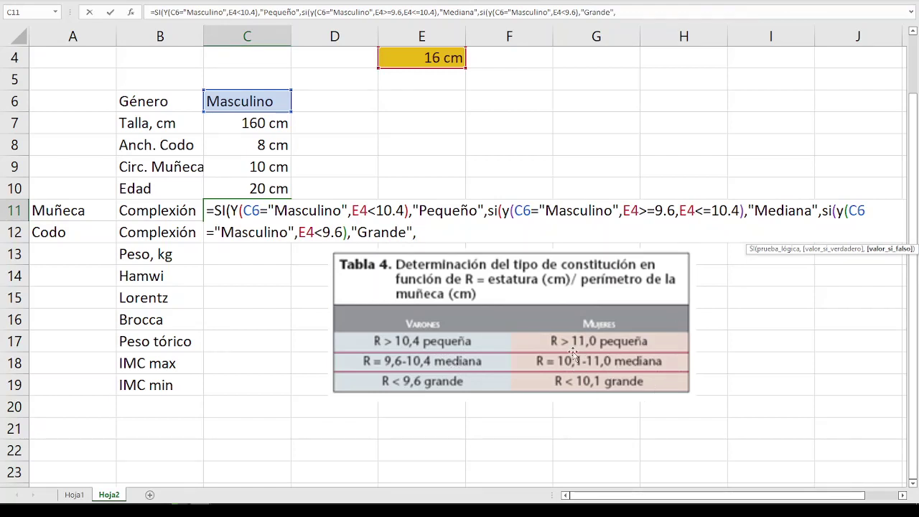
Start the women's nested test in C11: SI(Y(C6="Femenino",E4>11.
{"action": "type", "text": "SI("}
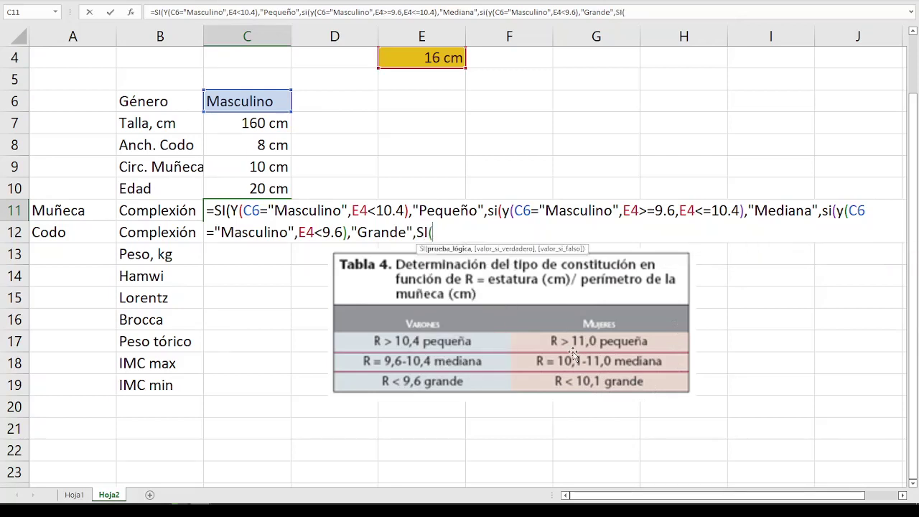
{"action": "type", "text": "Y("}
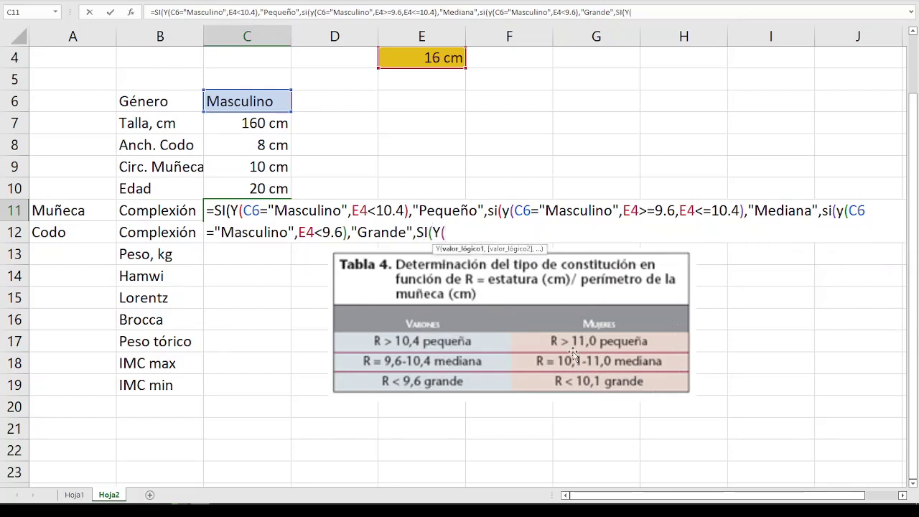
{"action": "left_click", "coordinate": [251, 104]}
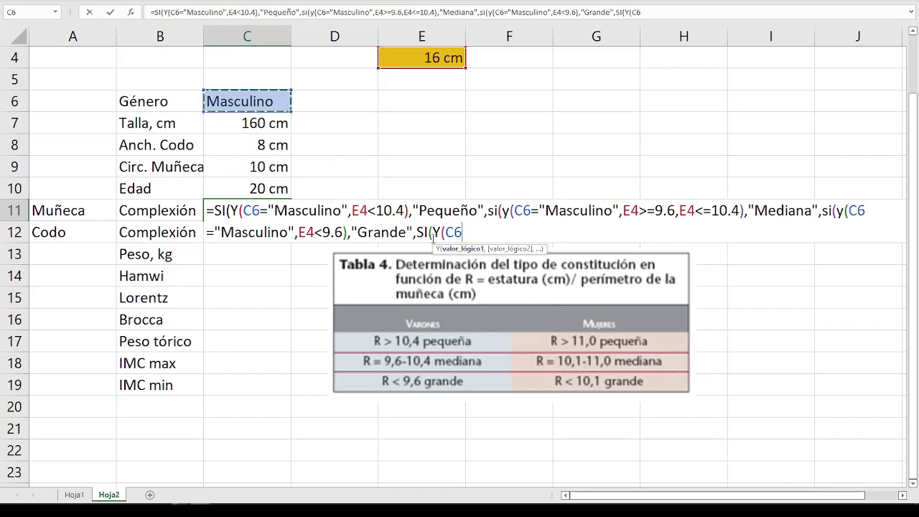
{"action": "type", "text": "=\""}
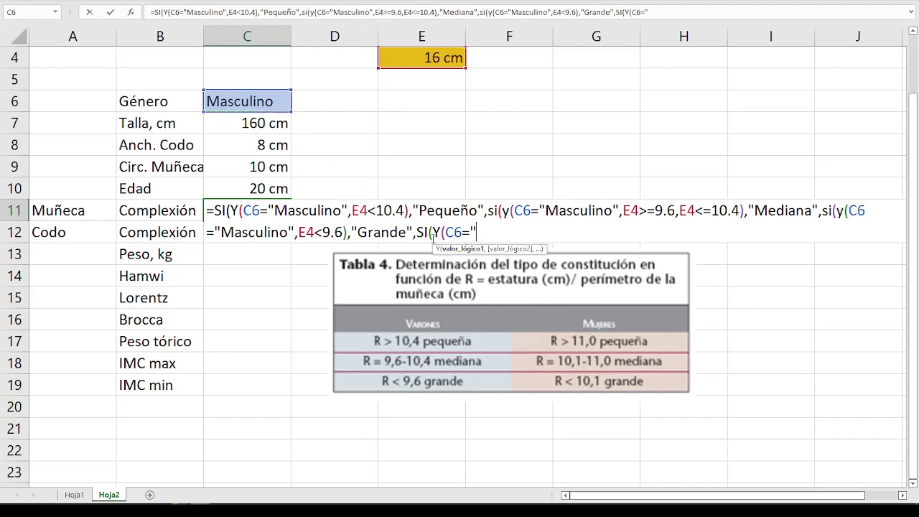
{"action": "type", "text": "Femenino"}
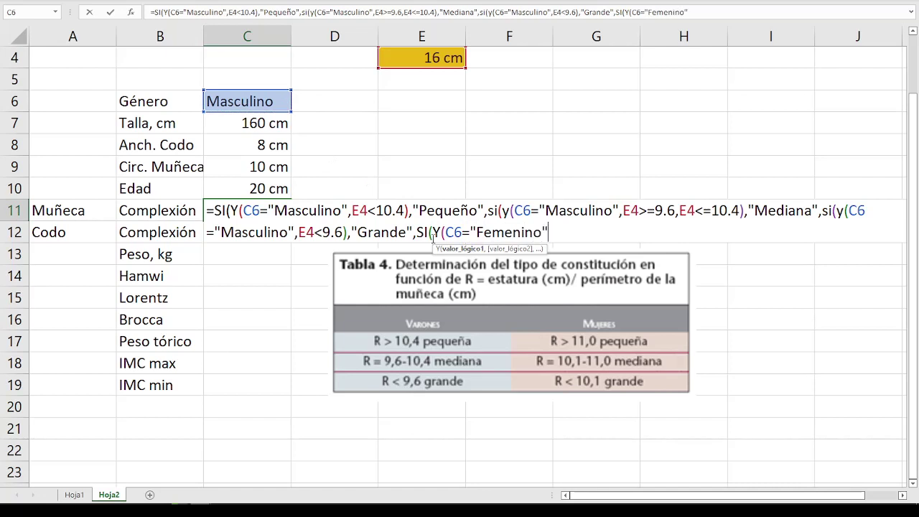
{"action": "type", "text": ","}
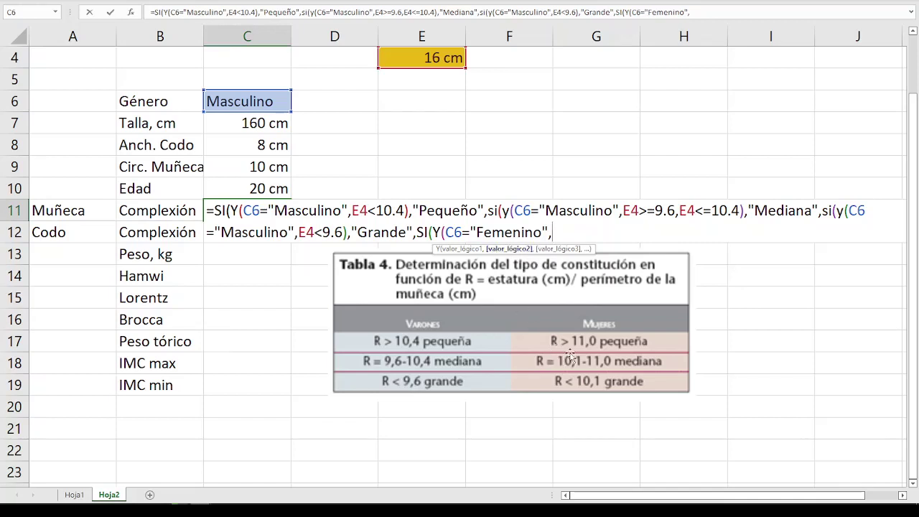
{"action": "left_click", "coordinate": [437, 58]}
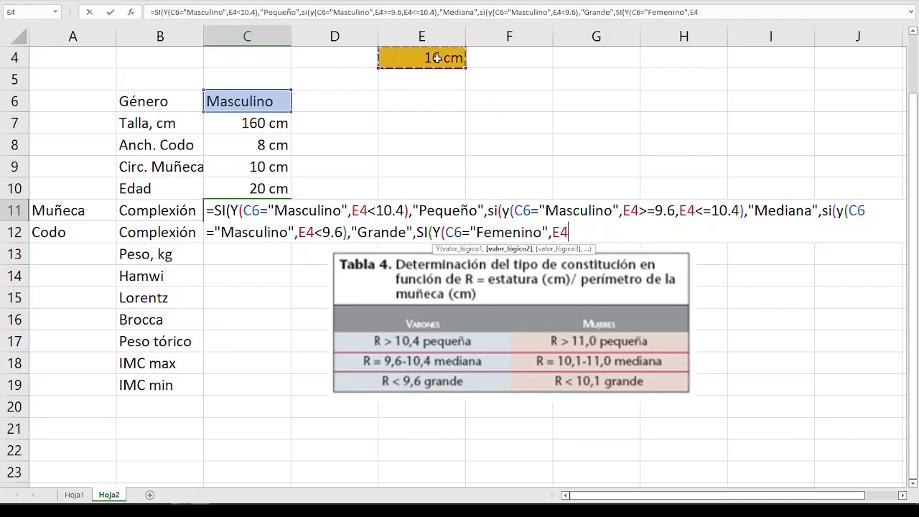
{"action": "type", "text": ">"}
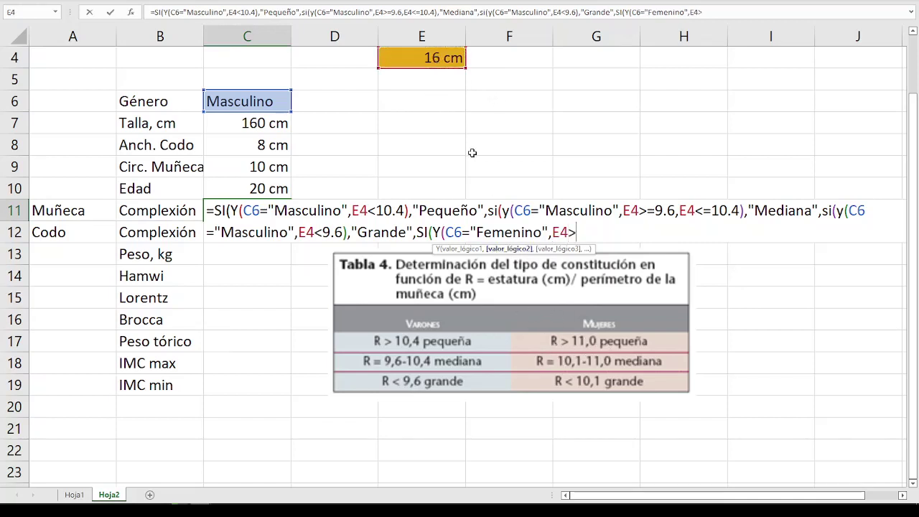
{"action": "type", "text": "11"}
Correct the first condition's comparison sign so it tests E4>10.4.
{"action": "left_click", "coordinate": [375, 210]}
{"action": "key", "text": "BackSpace"}
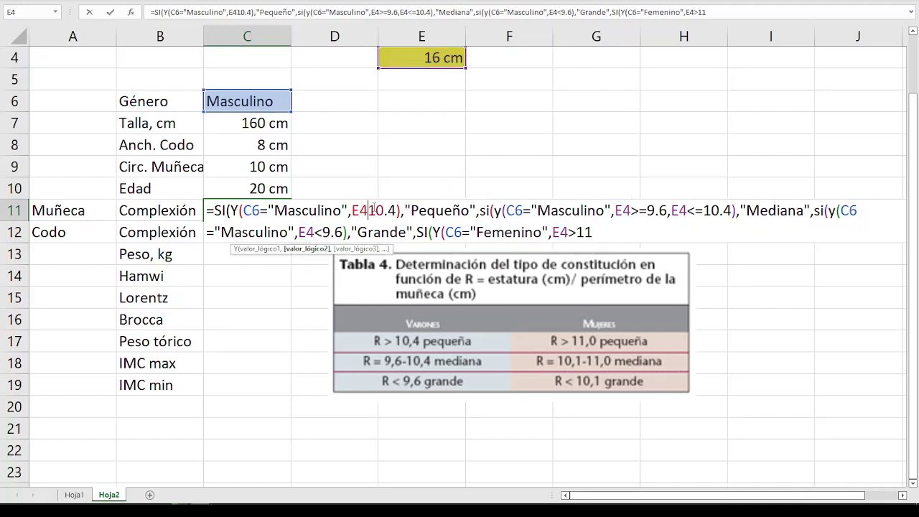
{"action": "type", "text": ">"}
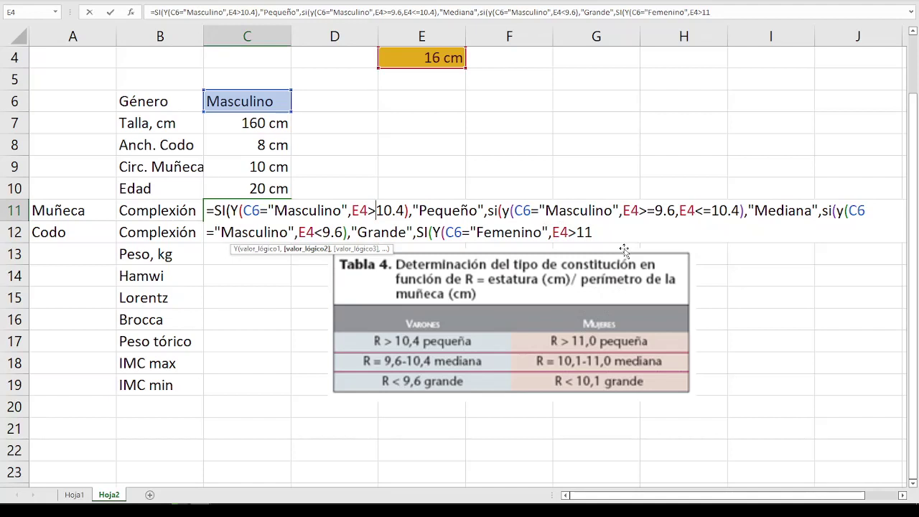
Add C11's female branches: Pequeña when C6 is Femenino and the E4 ratio exceeds 11, then Mediana up to 11.
{"action": "left_click", "coordinate": [601, 232]}
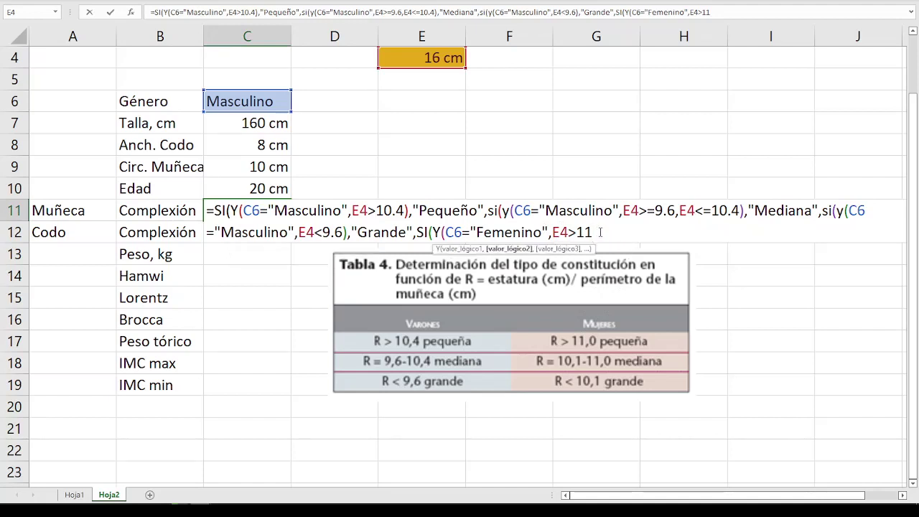
{"action": "type", "text": "),"}
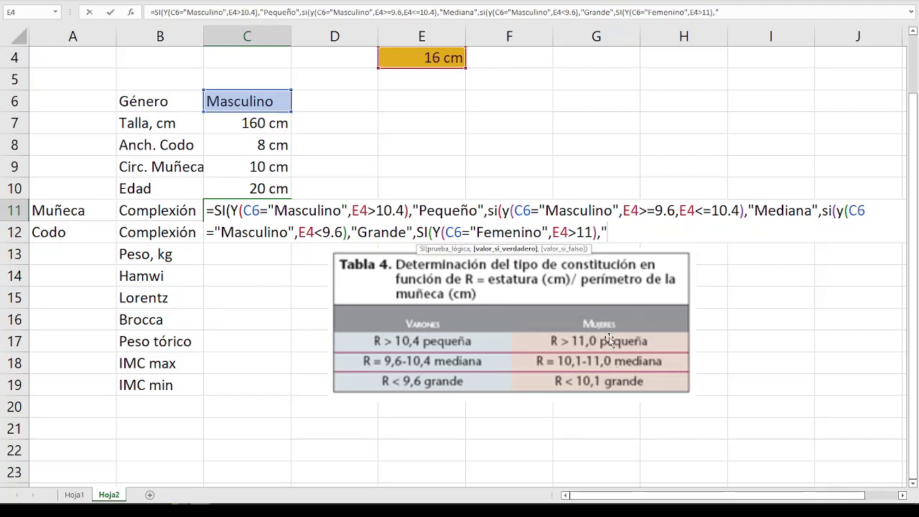
{"action": "type", "text": "Prq"}
{"action": "type", "text": "Pequ"}
{"action": "type", "text": "eña"}
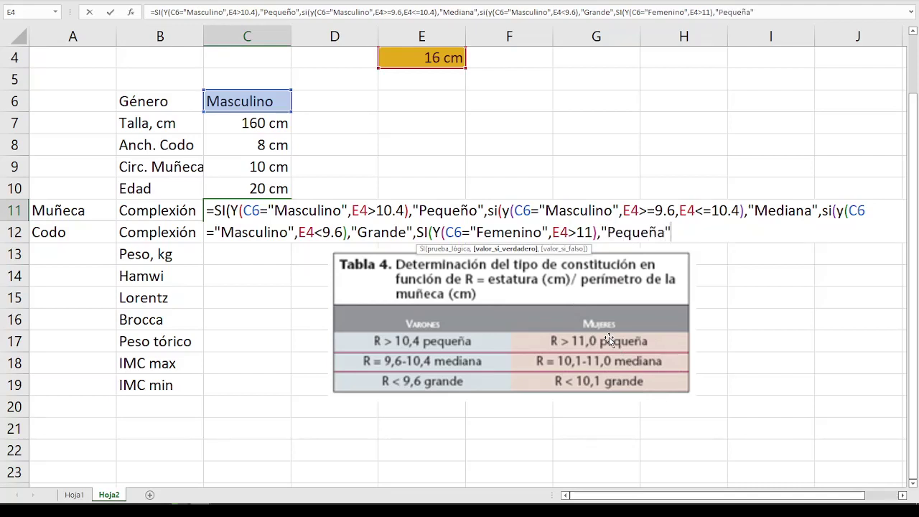
{"action": "type", "text": ","}
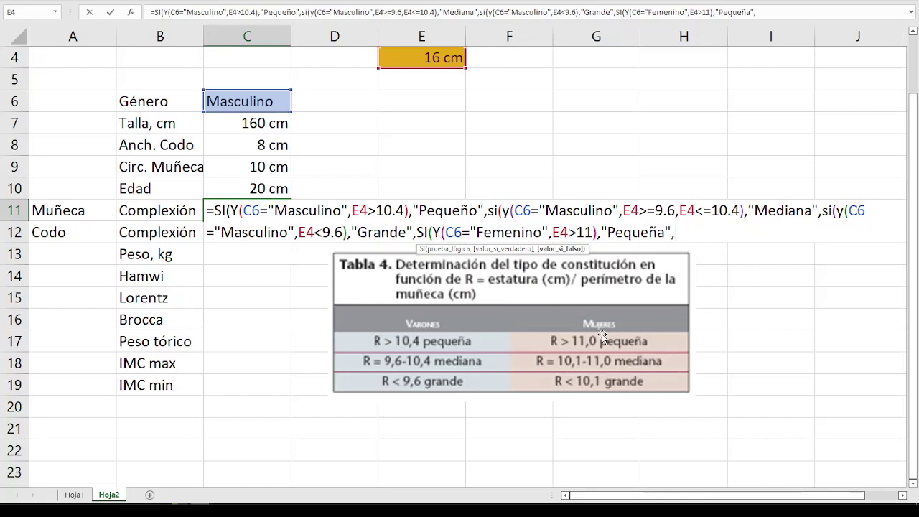
{"action": "type", "text": "SI("}
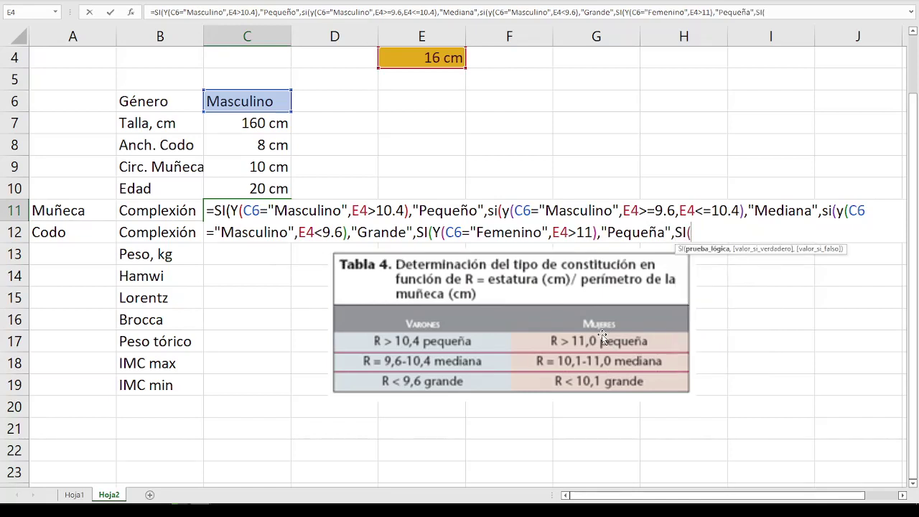
{"action": "type", "text": "Y("}
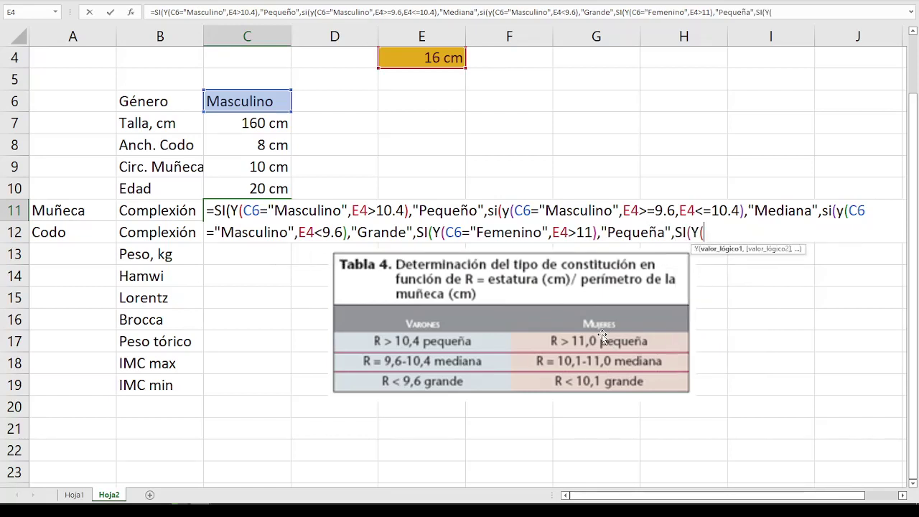
{"action": "left_click", "coordinate": [251, 102]}
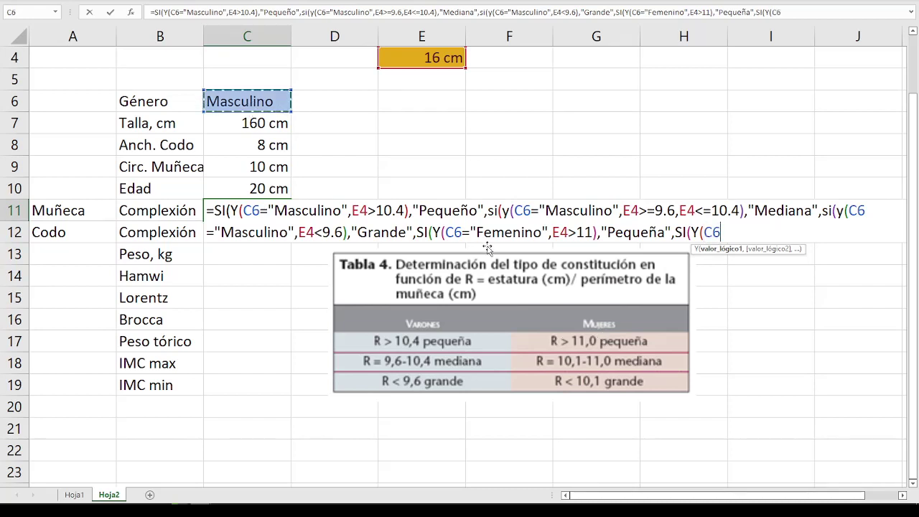
{"action": "type", "text": "=\"Fem"}
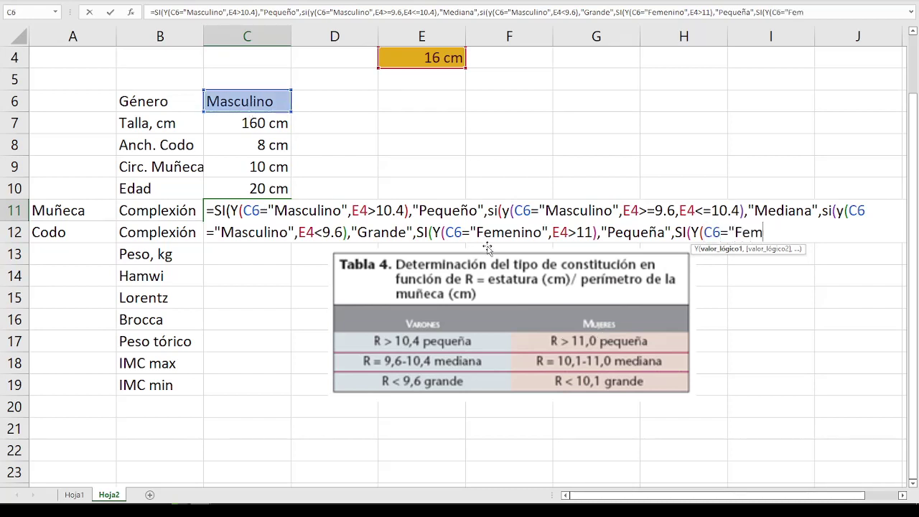
{"action": "type", "text": "enino\","}
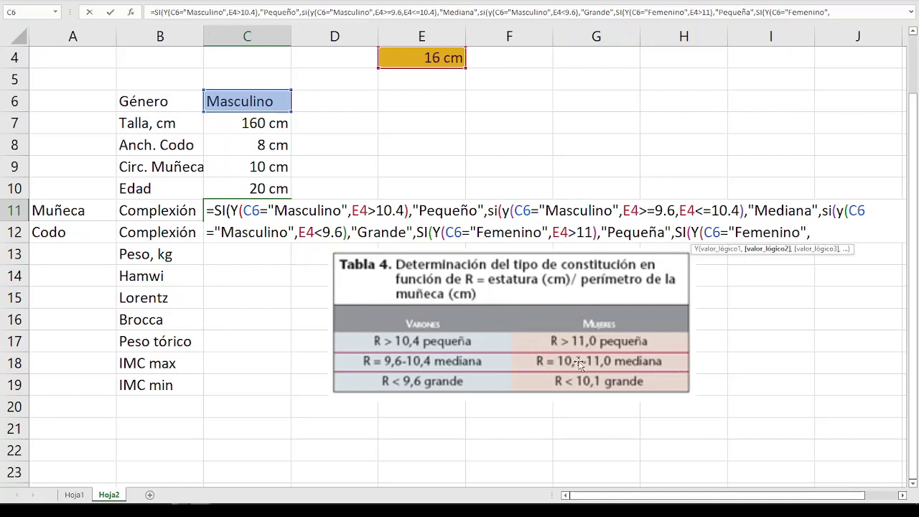
{"action": "left_click", "coordinate": [424, 59]}
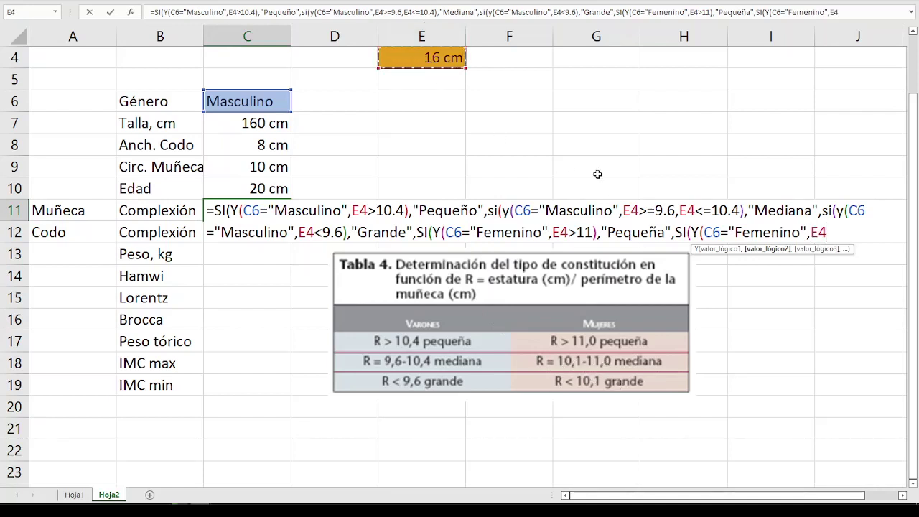
{"action": "type", "text": ">="}
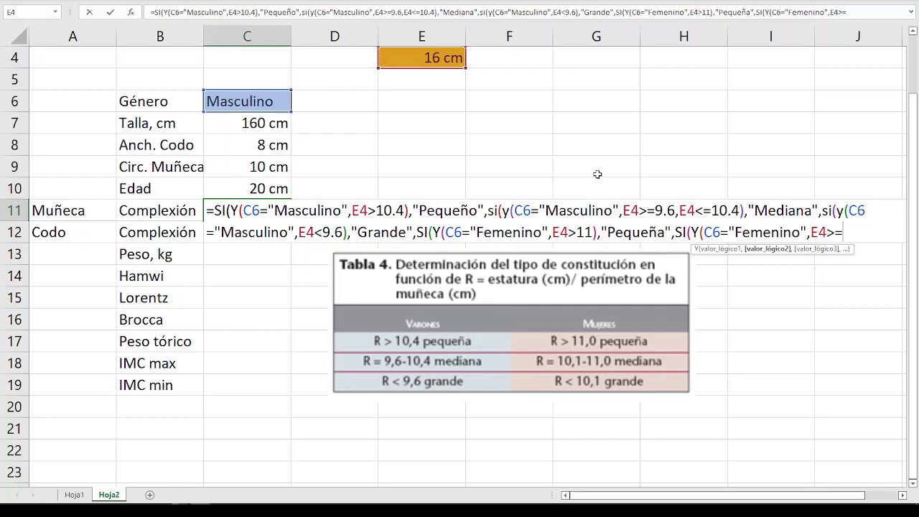
{"action": "type", "text": "10.4),"}
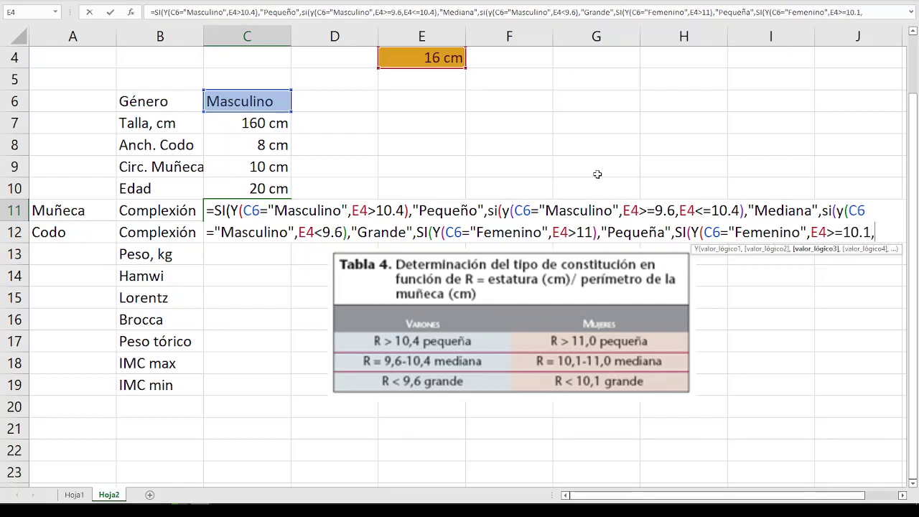
{"action": "left_click", "coordinate": [433, 61]}
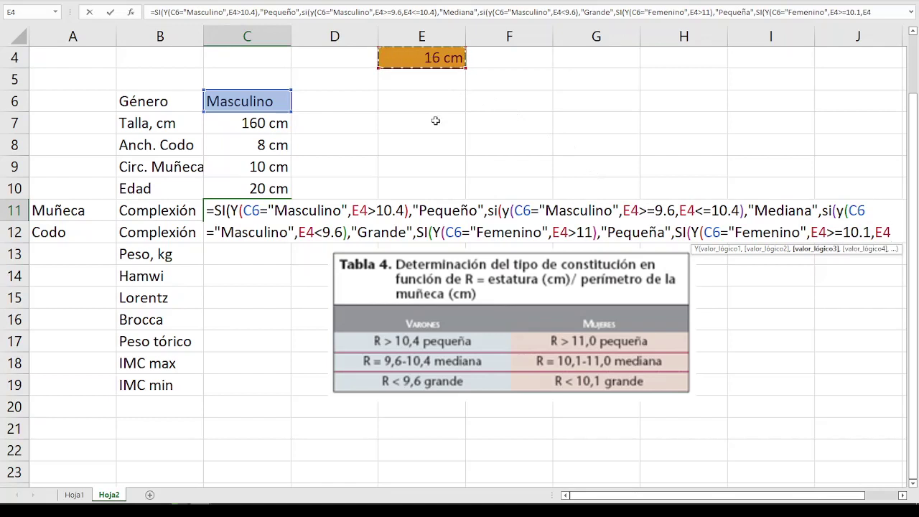
{"action": "type", "text": "<="}
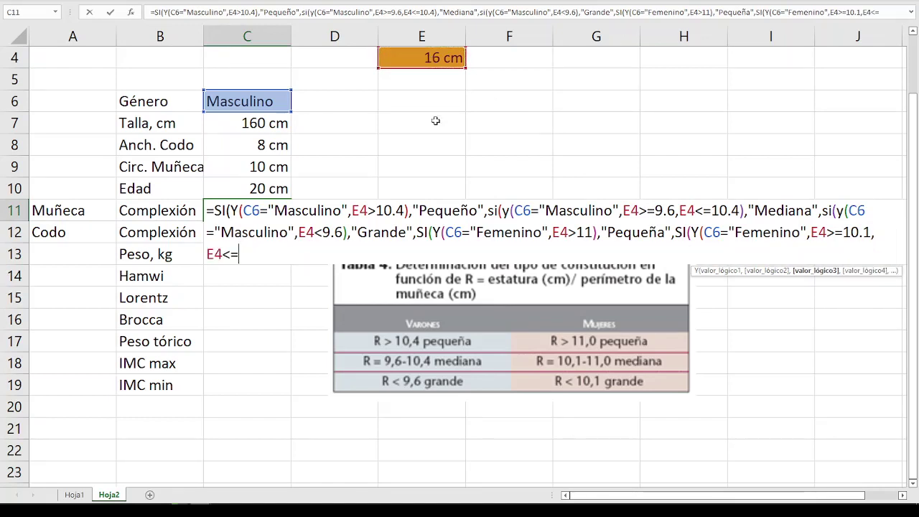
{"action": "type", "text": "11"}
{"action": "type", "text": "),\""}
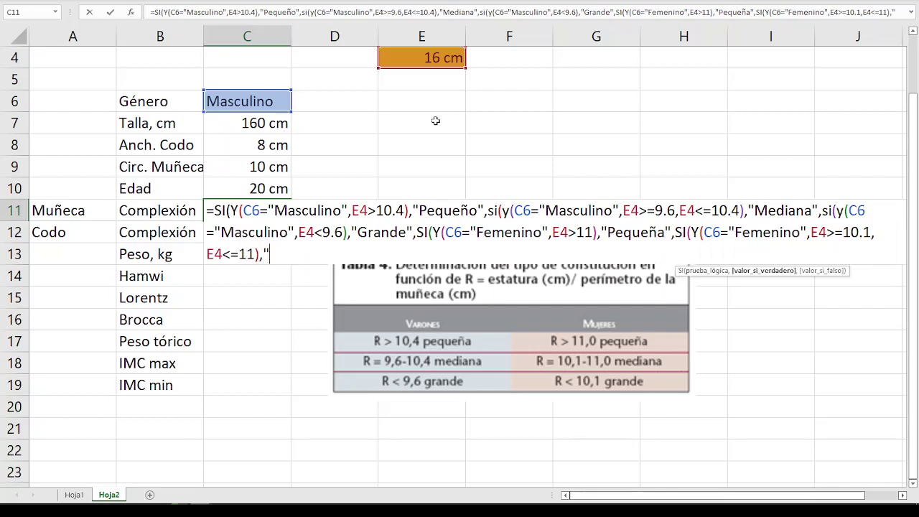
{"action": "type", "text": "Mediana\""}
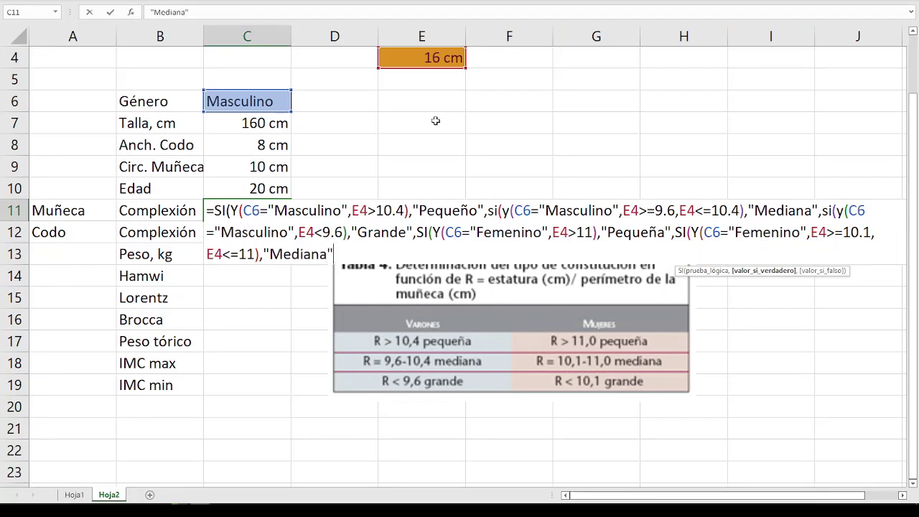
{"action": "type", "text": ","}
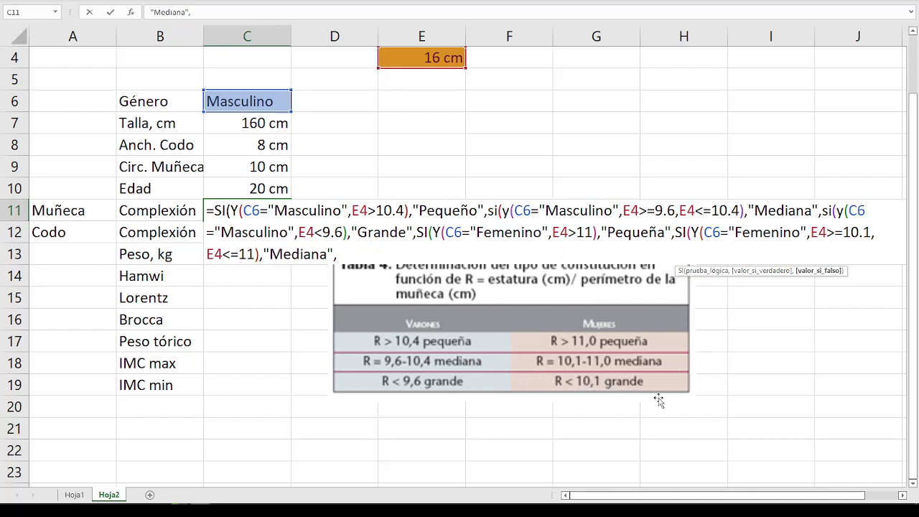
Add the female Grande case for an E4 ratio under 10.1 with an empty fallback, and commit C11.
{"action": "type", "text": "si"}
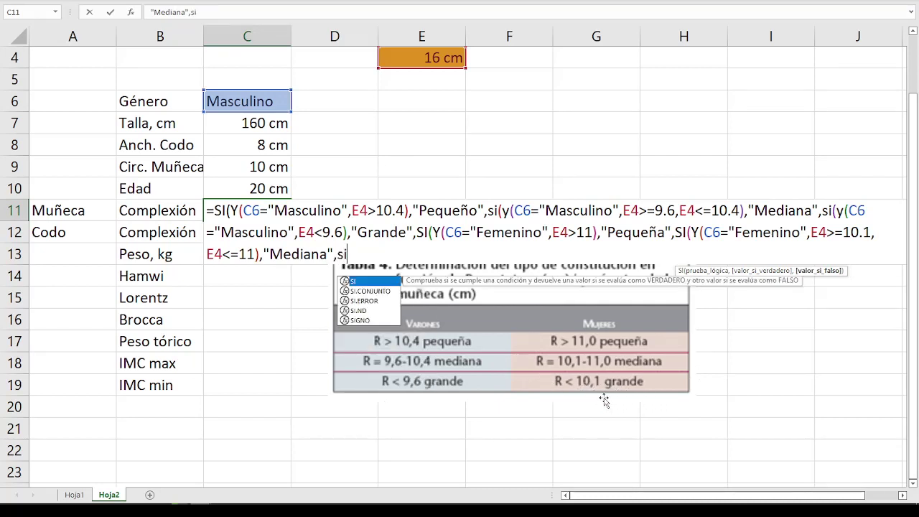
{"action": "type", "text": "(y"}
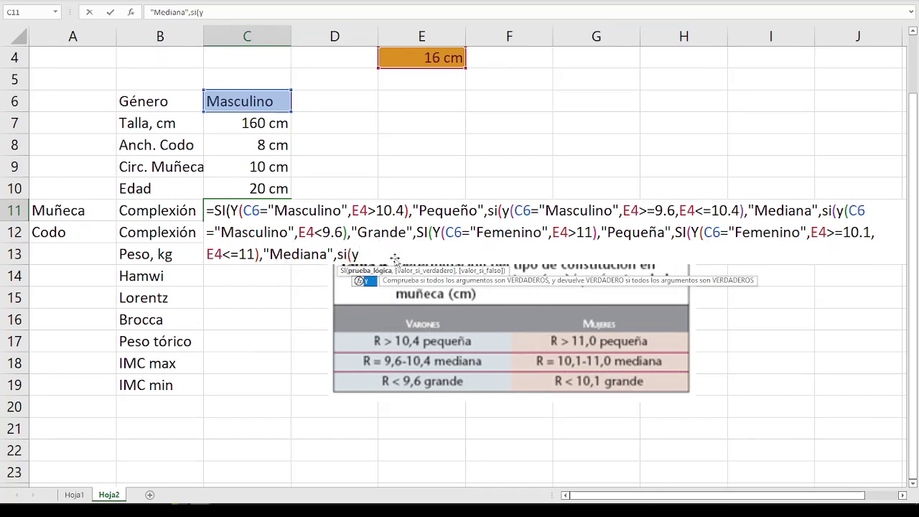
{"action": "type", "text": "("}
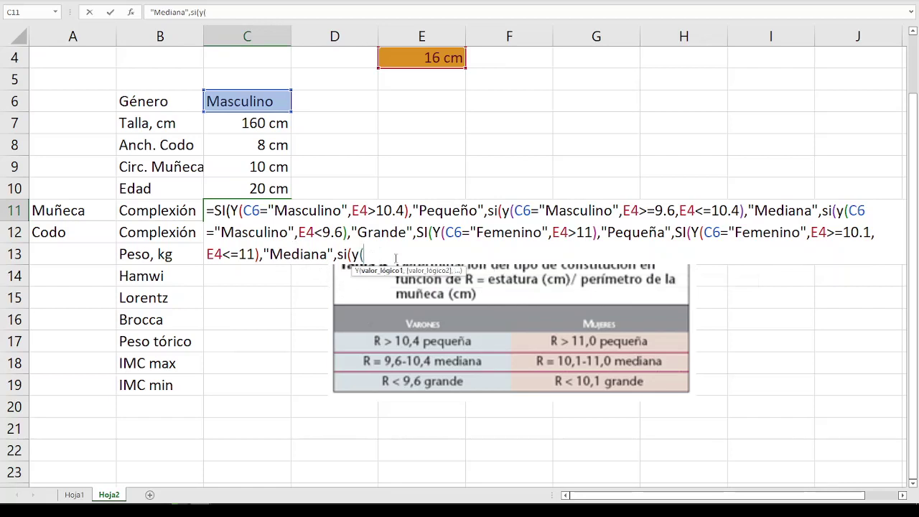
{"action": "left_click", "coordinate": [266, 103]}
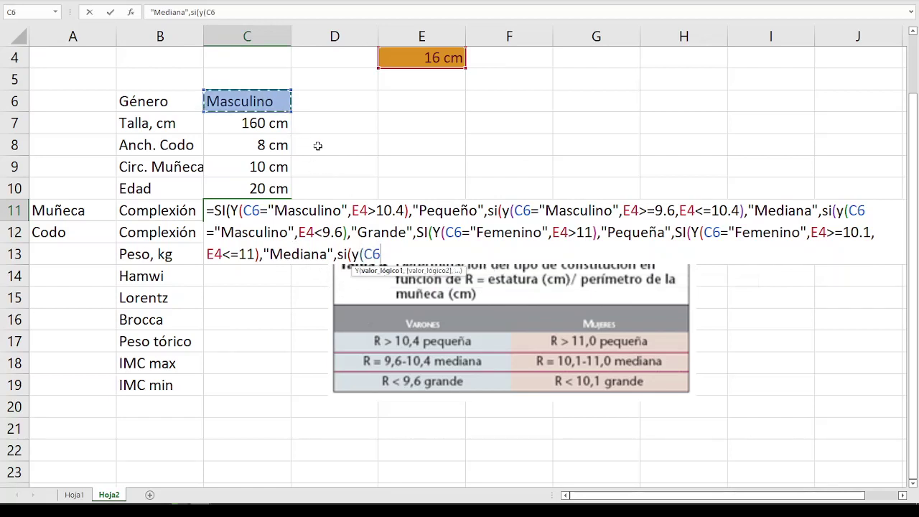
{"action": "type", "text": "="}
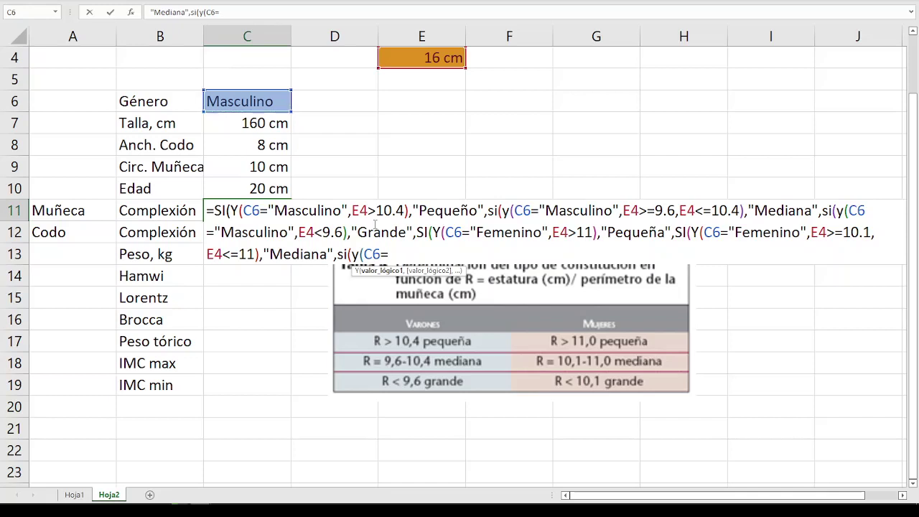
{"action": "type", "text": "\"Fe"}
{"action": "type", "text": "menino\""}
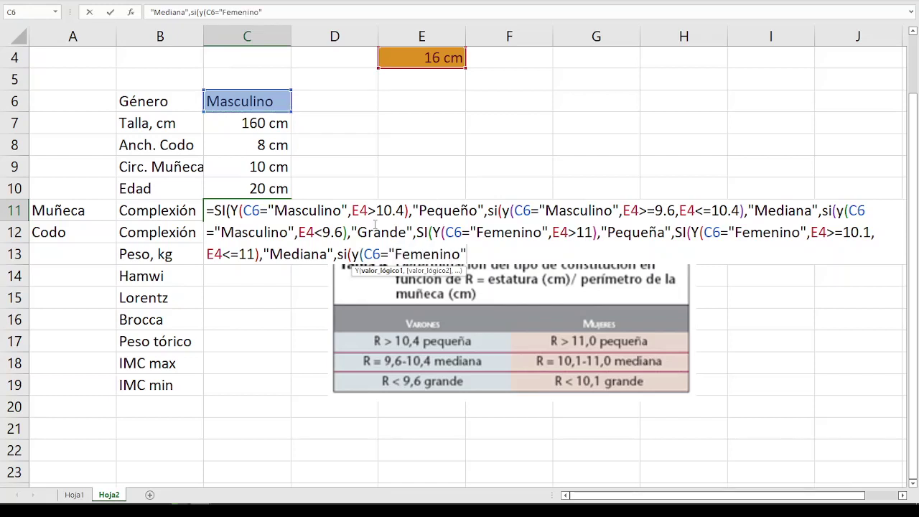
{"action": "type", "text": ","}
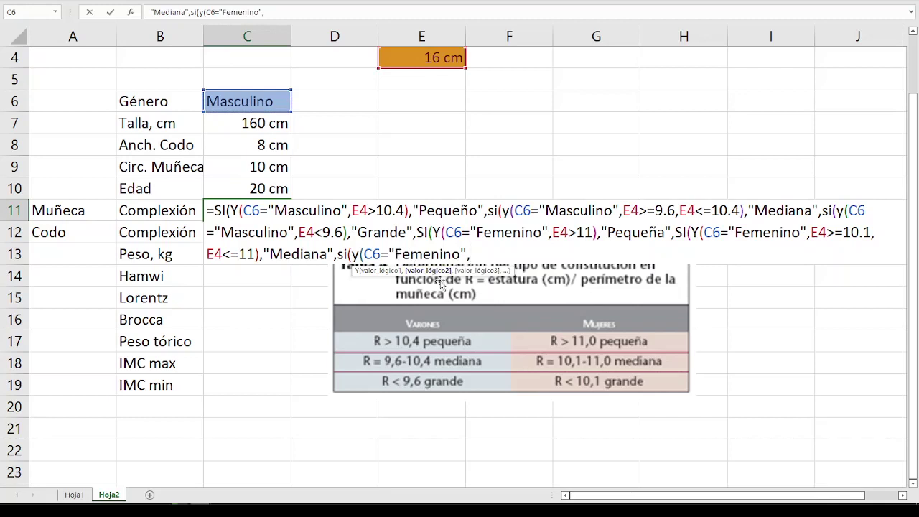
{"action": "left_click", "coordinate": [438, 61]}
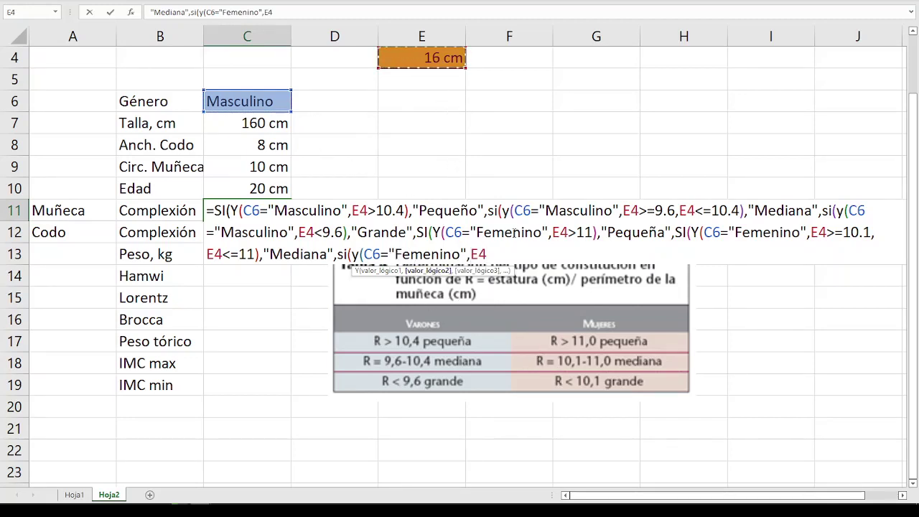
{"action": "type", "text": "<10."}
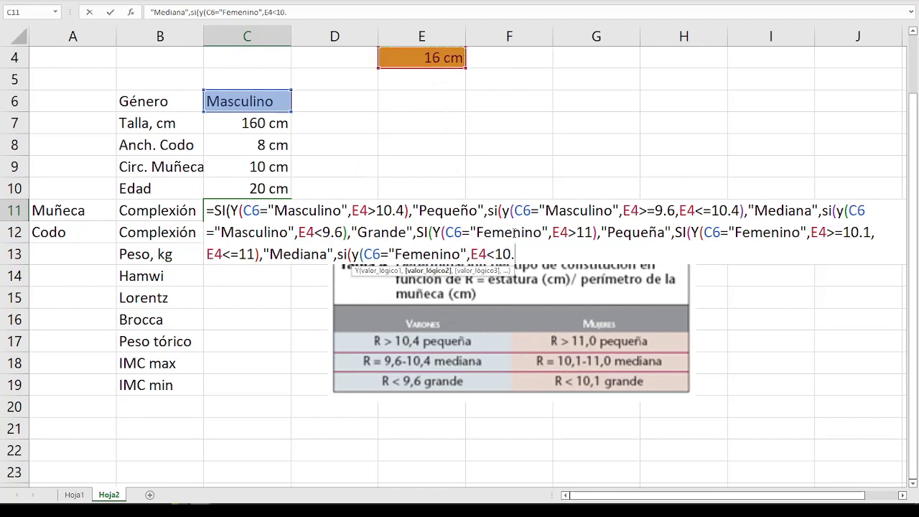
{"action": "type", "text": "12"}
{"action": "key", "text": "BackSpace"}
{"action": "type", "text": "),"}
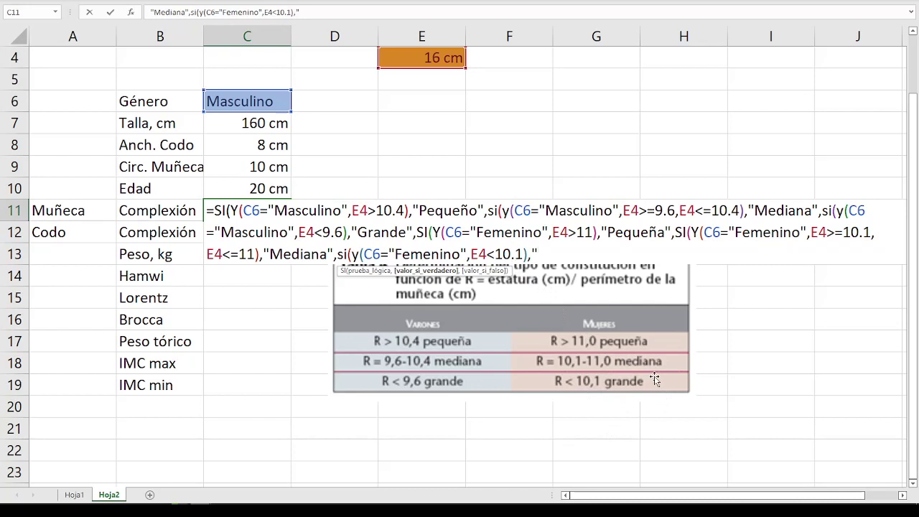
{"action": "type", "text": "Grande\""}
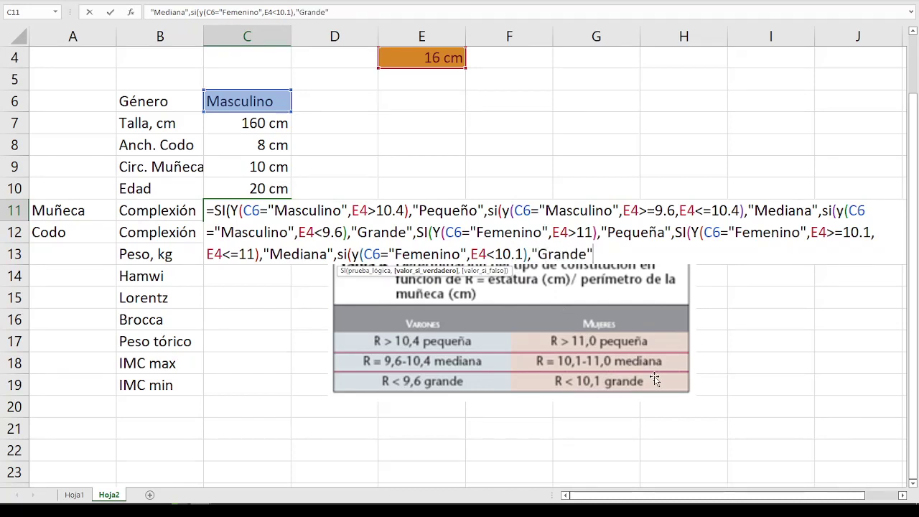
{"action": "type", "text": ","}
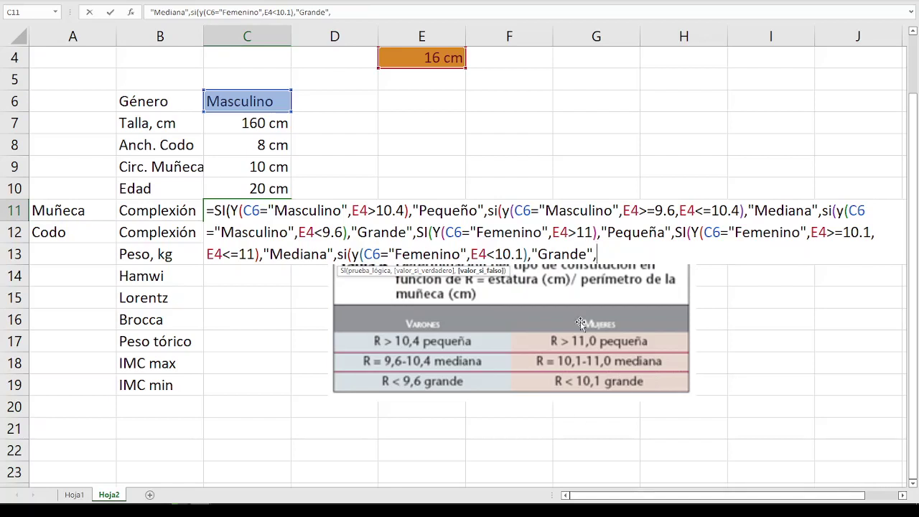
{"action": "type", "text": "\"\""}
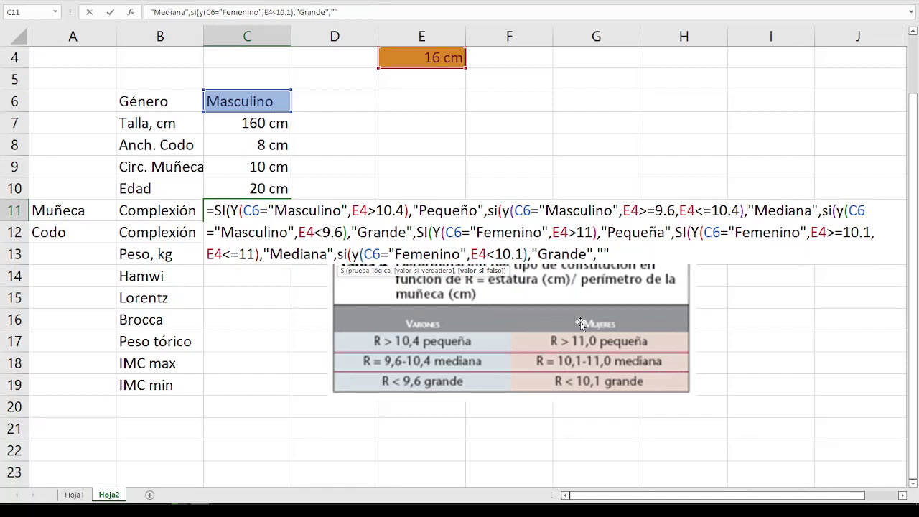
{"action": "type", "text": ")"}
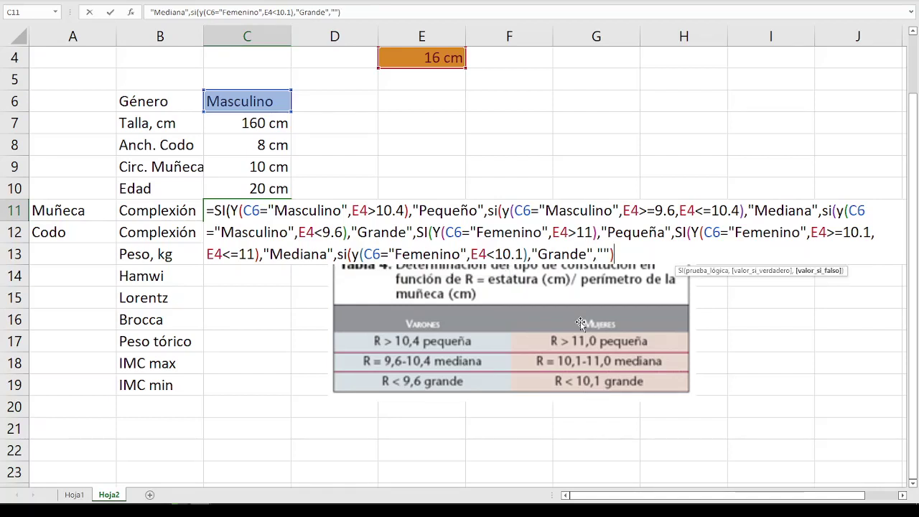
{"action": "type", "text": "))))"}
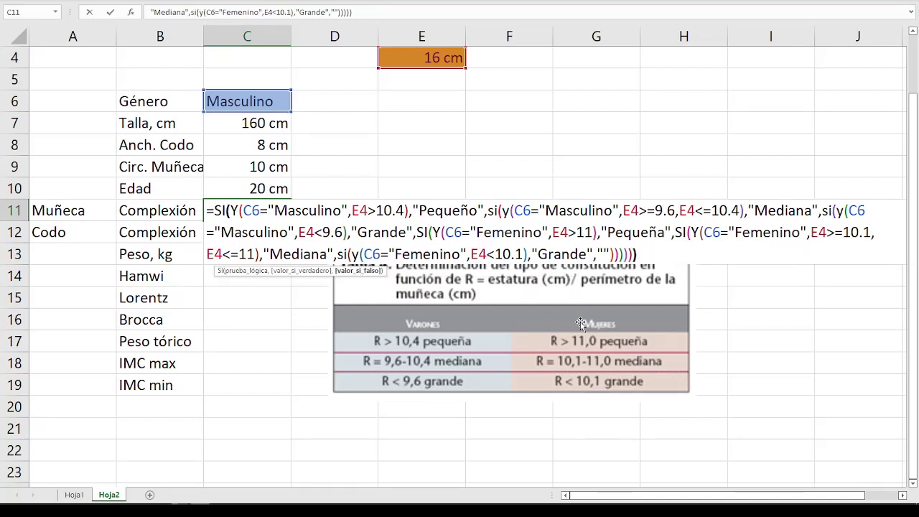
{"action": "key", "text": "Return"}
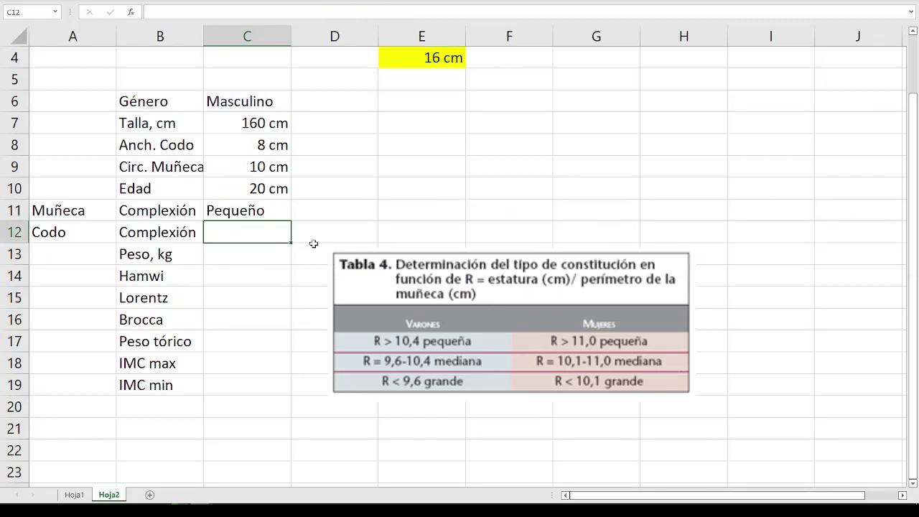
Try wrist circumferences of 5, 15 and 20 cm in C9, leaving a ratio of 8 and Grande.
{"action": "left_click", "coordinate": [426, 61]}
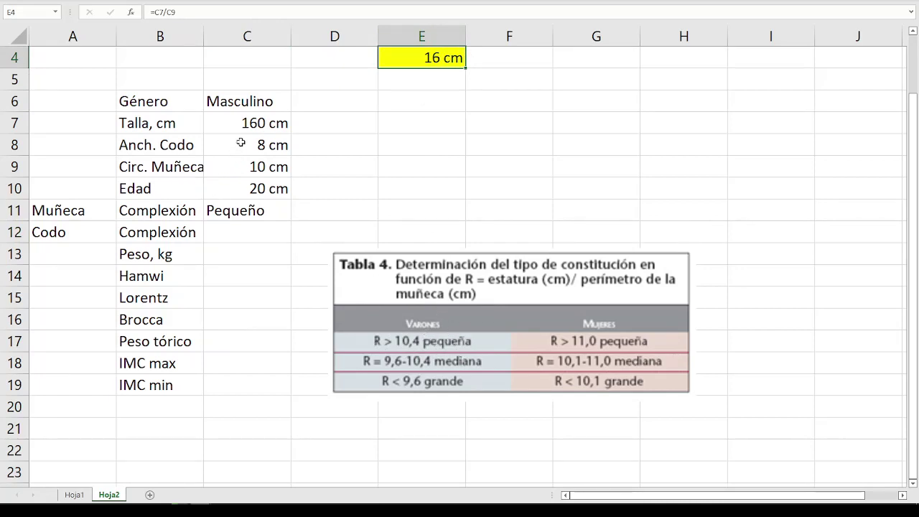
{"action": "left_click", "coordinate": [245, 166]}
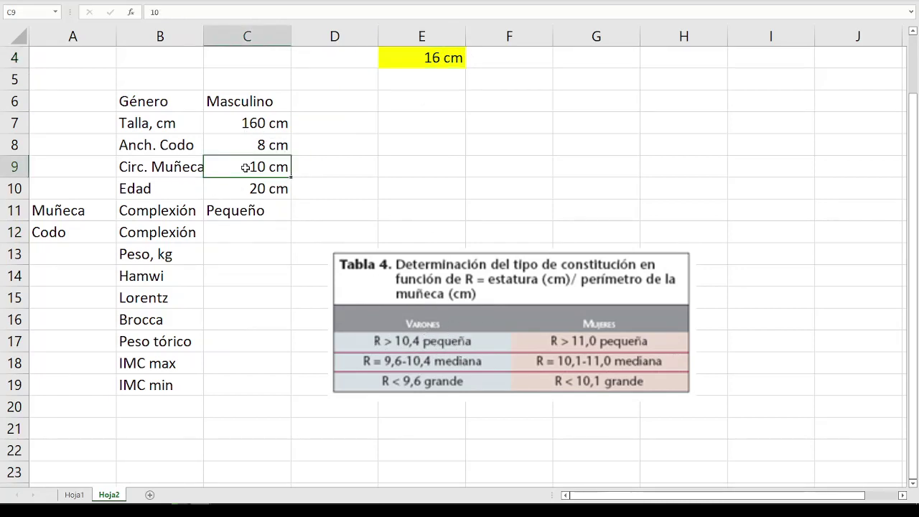
{"action": "type", "text": "5"}
{"action": "key", "text": "Return"}
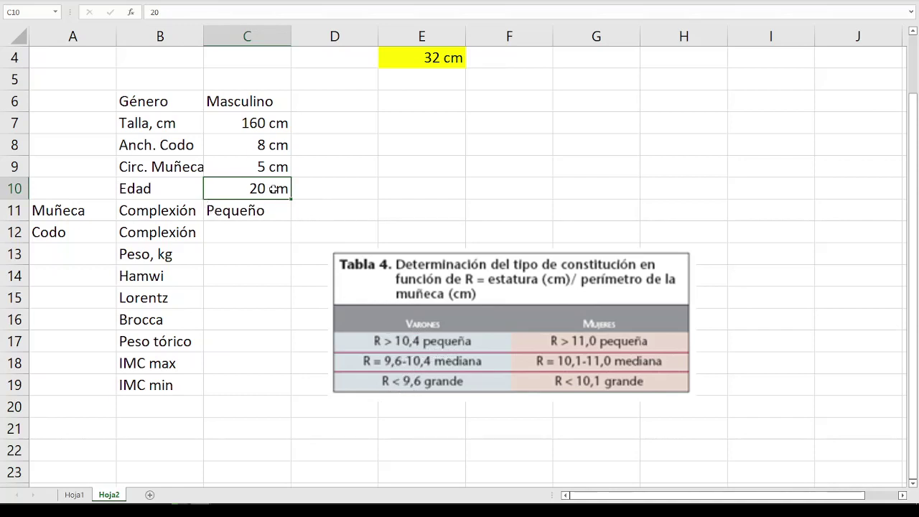
{"action": "key", "text": "Up"}
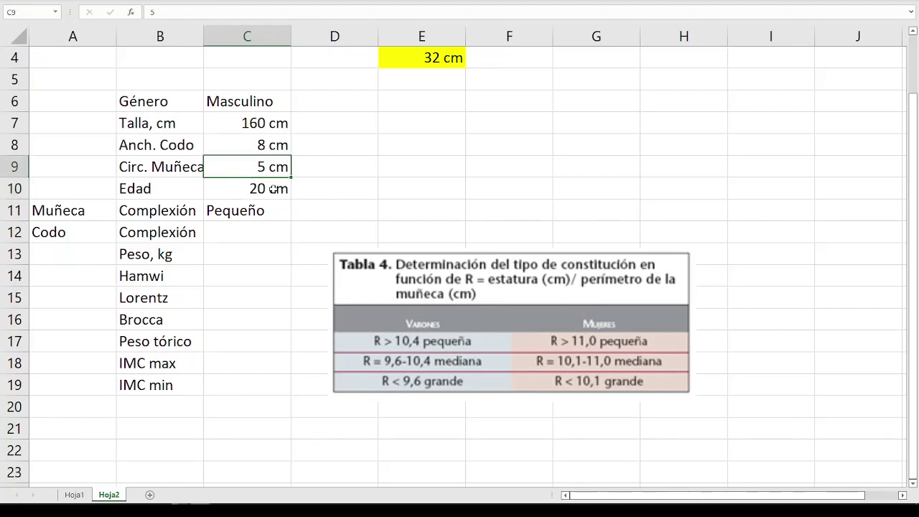
{"action": "type", "text": "15"}
{"action": "key", "text": "Return"}
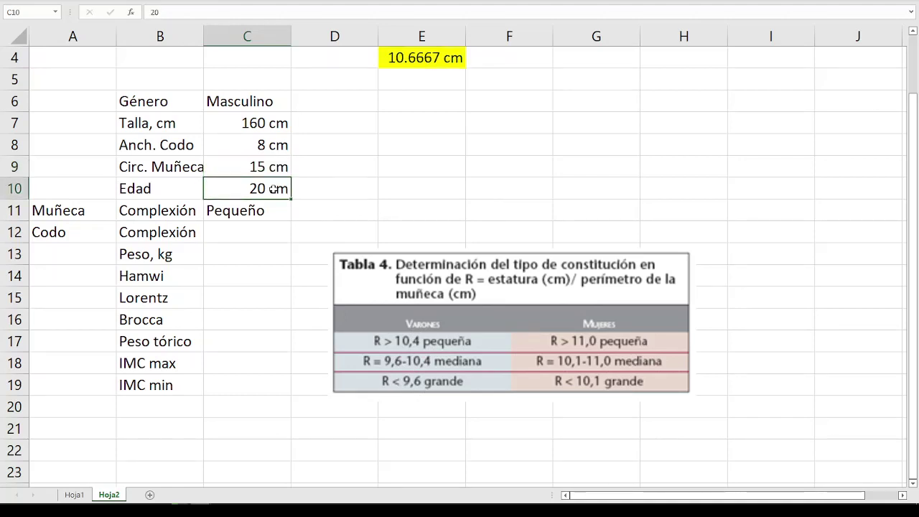
{"action": "key", "text": "Up"}
{"action": "type", "text": "20"}
{"action": "key", "text": "Return"}
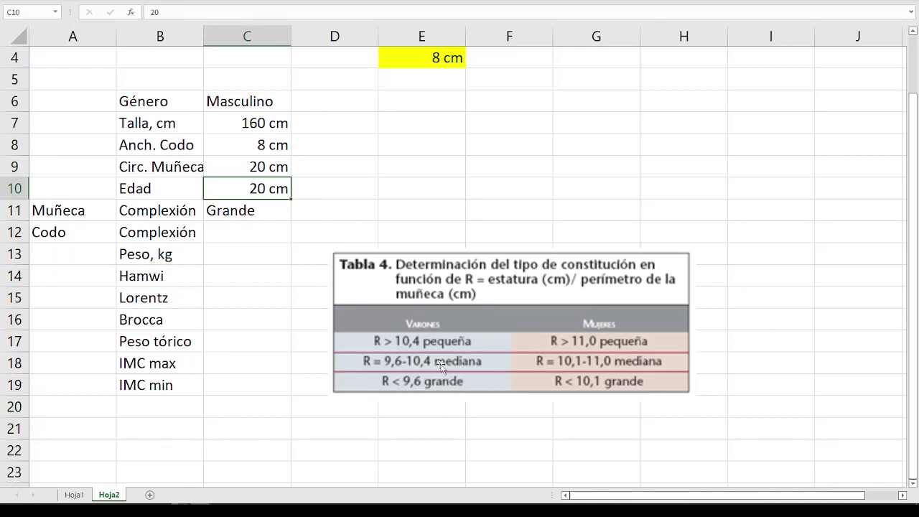
{"action": "left_click", "coordinate": [249, 212]}
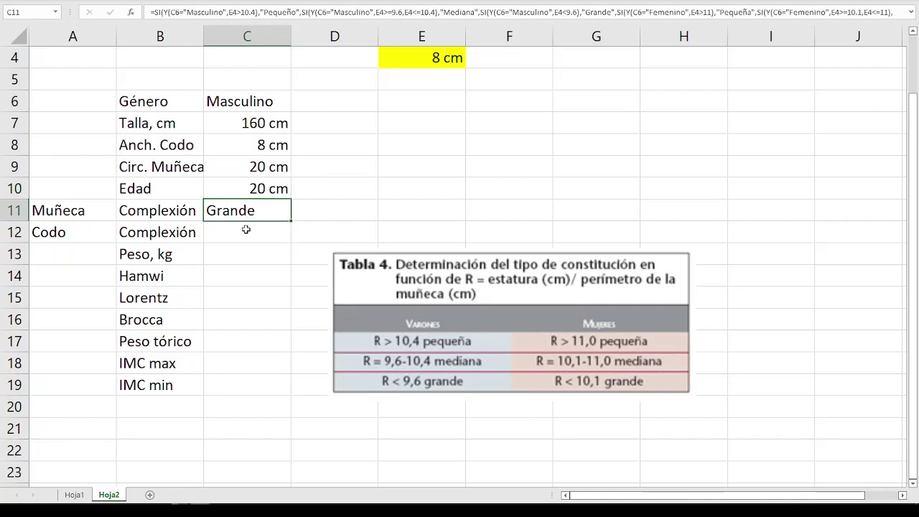
{"action": "left_click", "coordinate": [229, 235]}
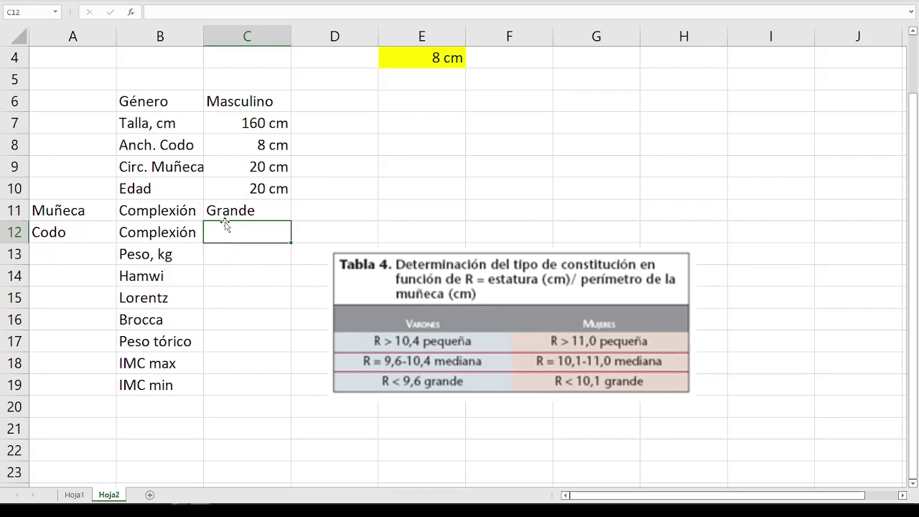
On Hoja1, highlight the NUTEX table's age ranges and elbow-width columns.
{"action": "left_click", "coordinate": [74, 495]}
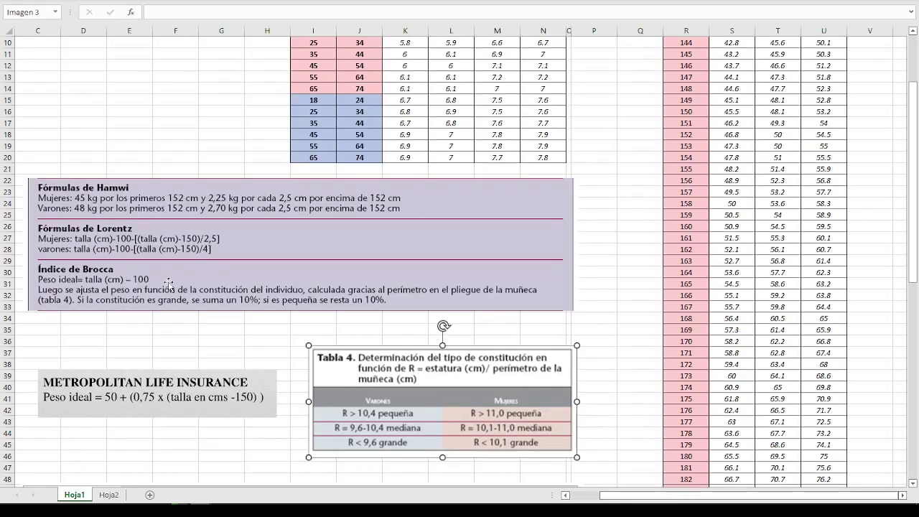
{"action": "scroll", "coordinate": [268, 250], "scroll_direction": "up", "scroll_amount": 3}
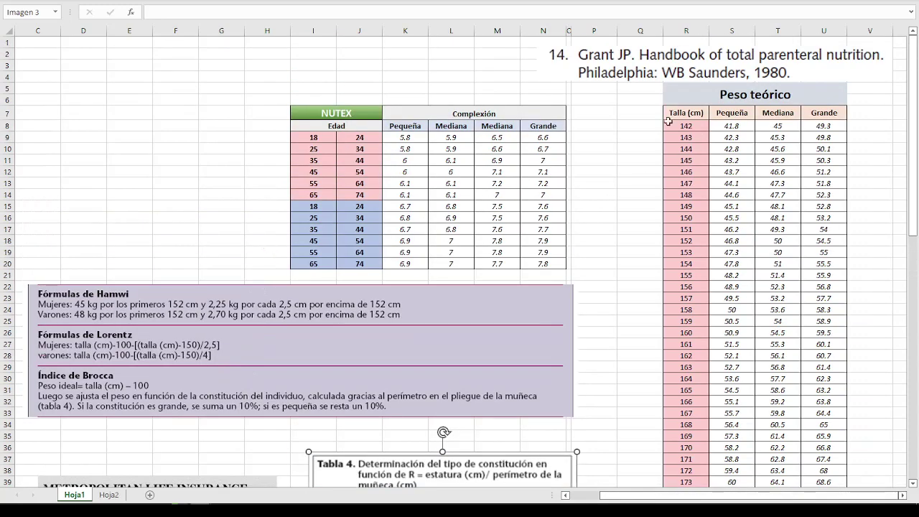
{"action": "left_click_drag", "start_coordinate": [351, 115], "coordinate": [481, 245]}
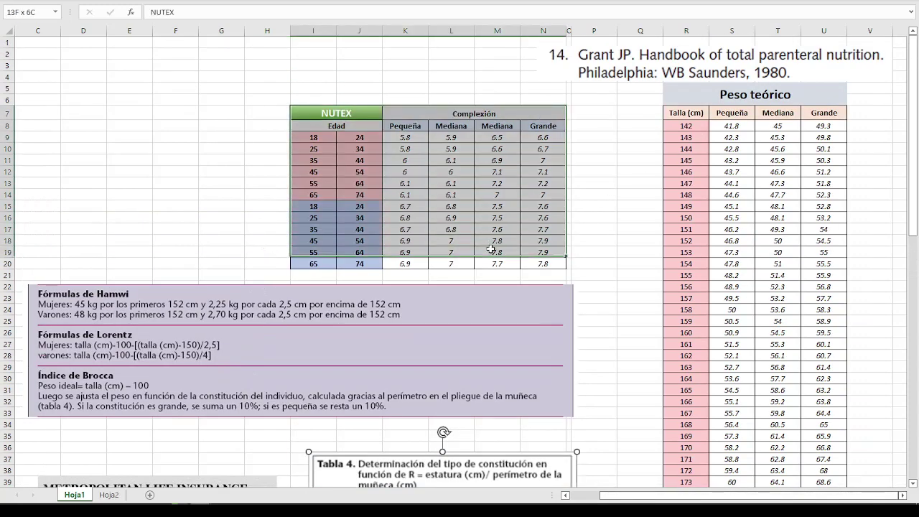
{"action": "mouse_move", "coordinate": [316, 136]}
{"action": "left_mouse_down"}
{"action": "mouse_move", "coordinate": [359, 201]}
{"action": "mouse_move", "coordinate": [359, 263]}
{"action": "left_mouse_up"}
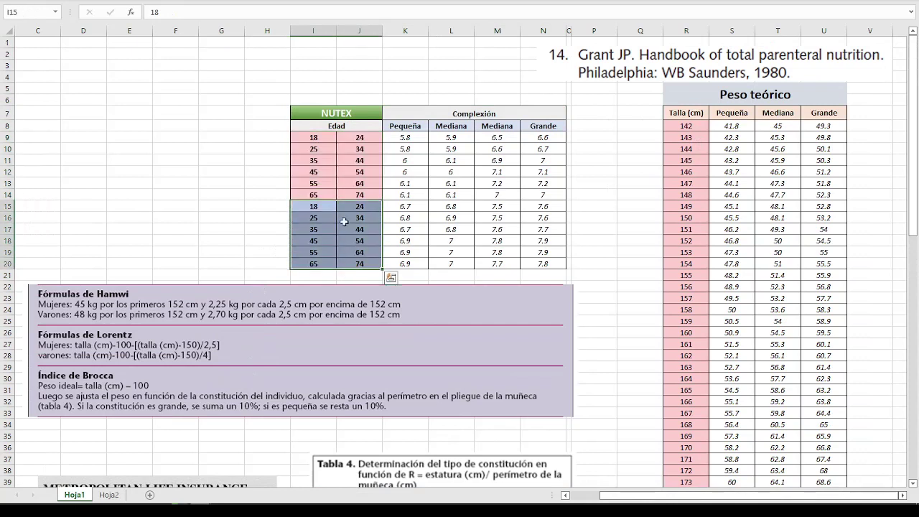
{"action": "mouse_move", "coordinate": [314, 142]}
{"action": "left_mouse_down"}
{"action": "mouse_move", "coordinate": [359, 147]}
{"action": "mouse_move", "coordinate": [359, 160]}
{"action": "left_mouse_up"}
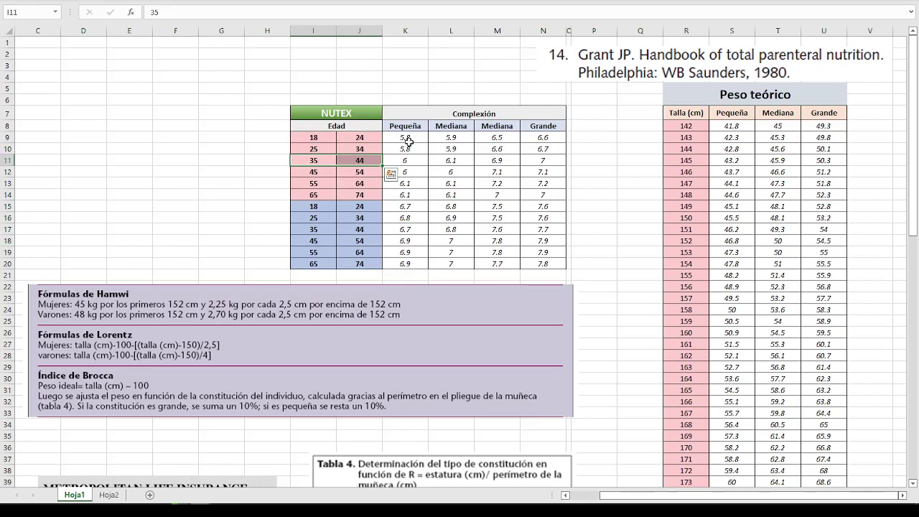
{"action": "left_click_drag", "start_coordinate": [409, 139], "coordinate": [551, 195]}
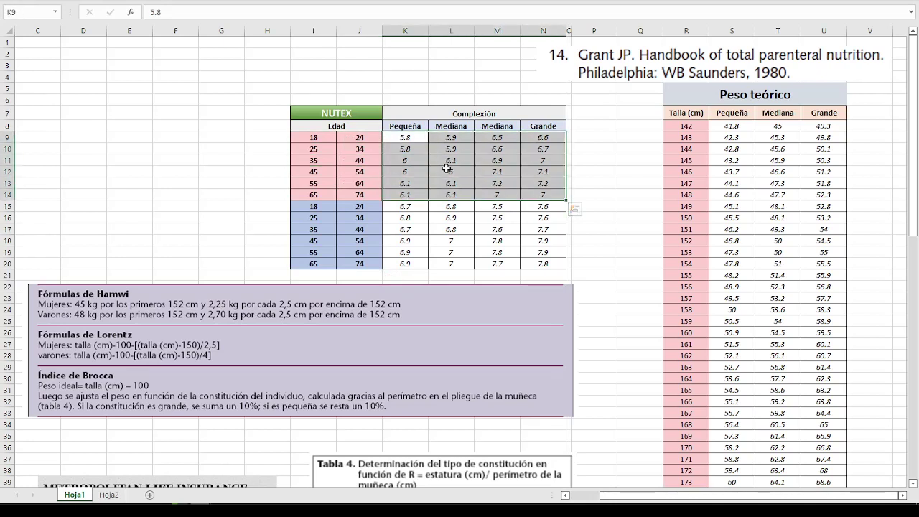
{"action": "left_click_drag", "start_coordinate": [405, 160], "coordinate": [405, 206]}
{"action": "left_click_drag", "start_coordinate": [451, 160], "coordinate": [451, 206]}
{"action": "left_click_drag", "start_coordinate": [488, 159], "coordinate": [497, 217]}
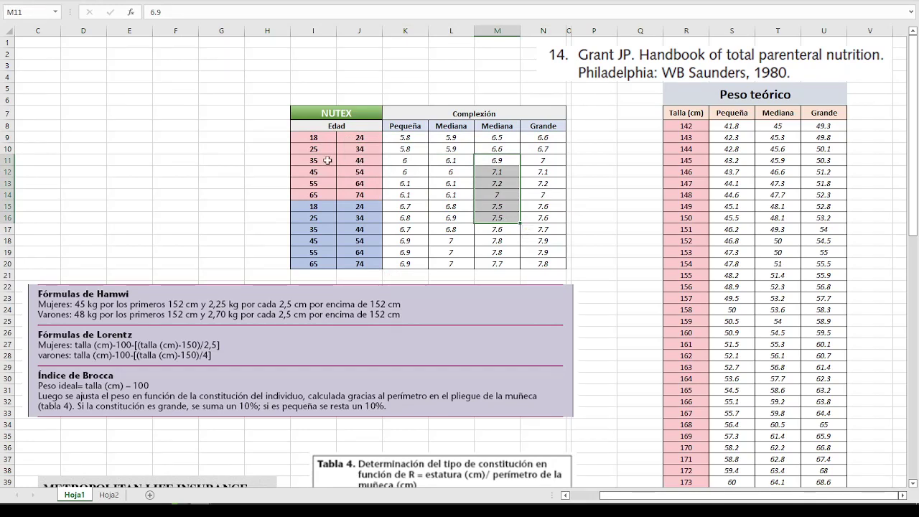
Point out the 35–44 Mediana width of 6.9 and the Mediana column, then select G9.
{"action": "left_click_drag", "start_coordinate": [314, 158], "coordinate": [359, 160]}
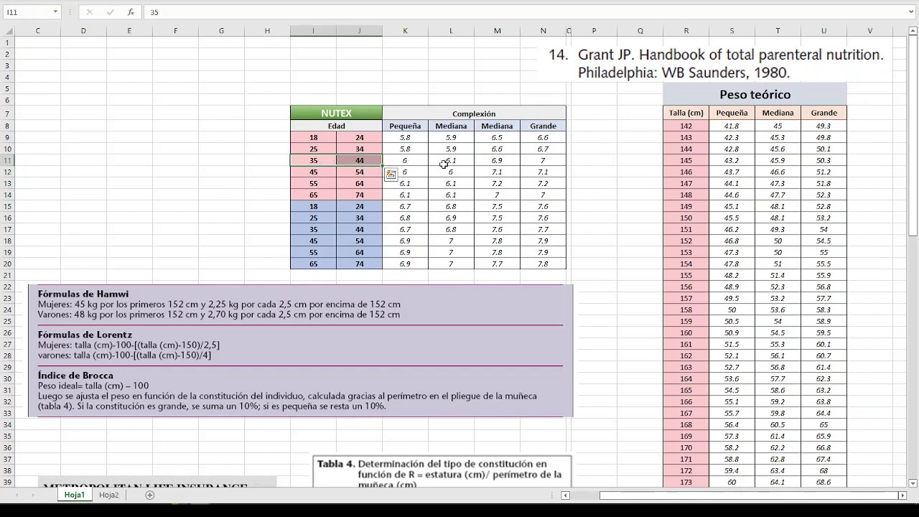
{"action": "left_click", "coordinate": [480, 162]}
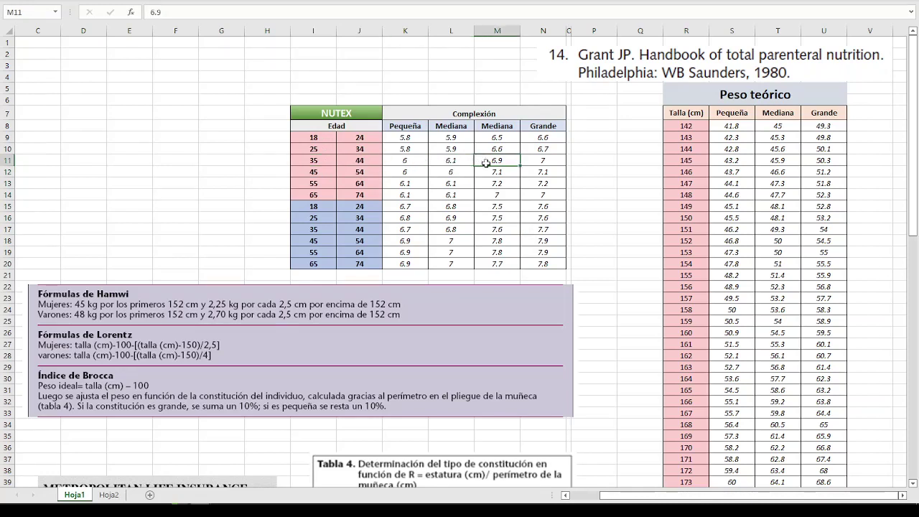
{"action": "left_click_drag", "start_coordinate": [497, 125], "coordinate": [497, 252]}
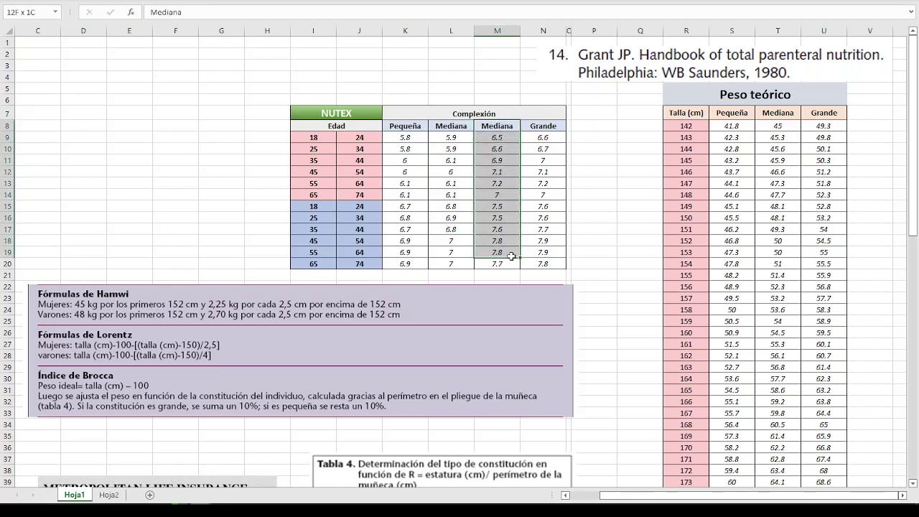
{"action": "left_click", "coordinate": [498, 127]}
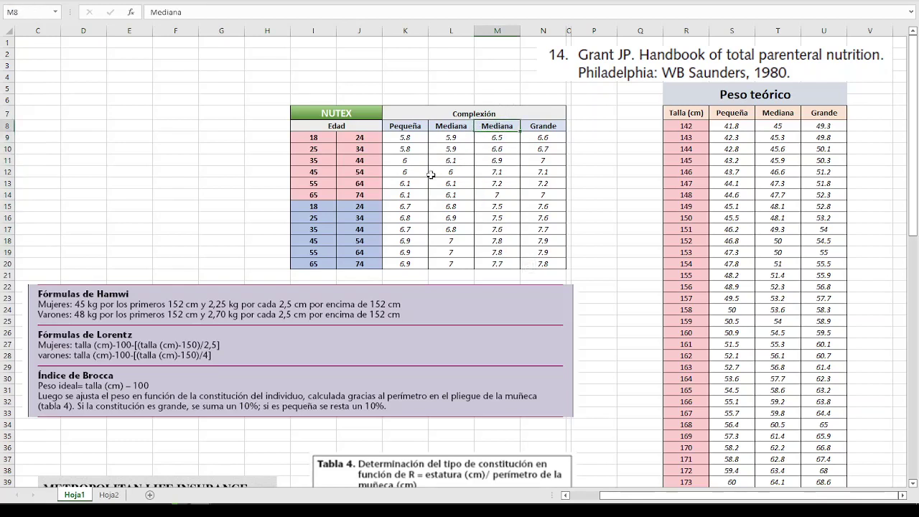
{"action": "left_click", "coordinate": [252, 137]}
{"action": "left_click", "coordinate": [227, 141]}
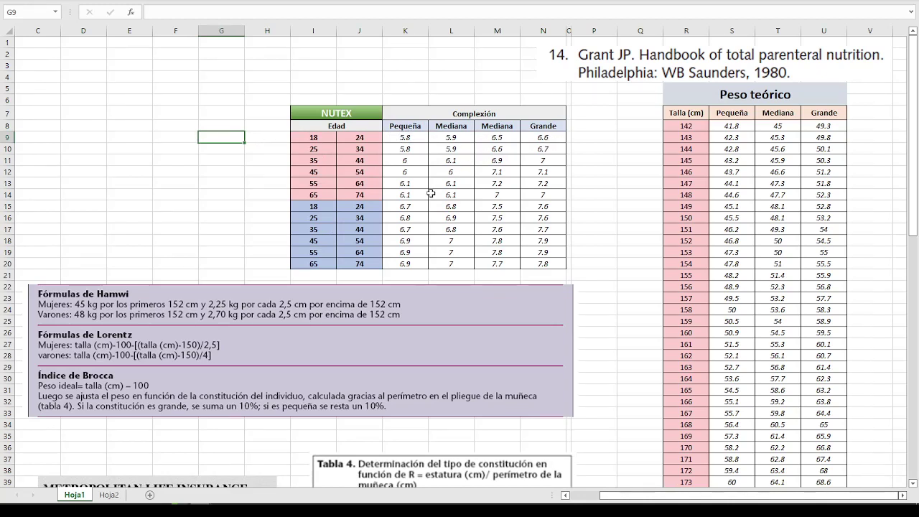
Start G9 as =si(y( with a reference to Hoja2's gender cell C6, after discarding a first attempt.
{"action": "type", "text": "=si"}
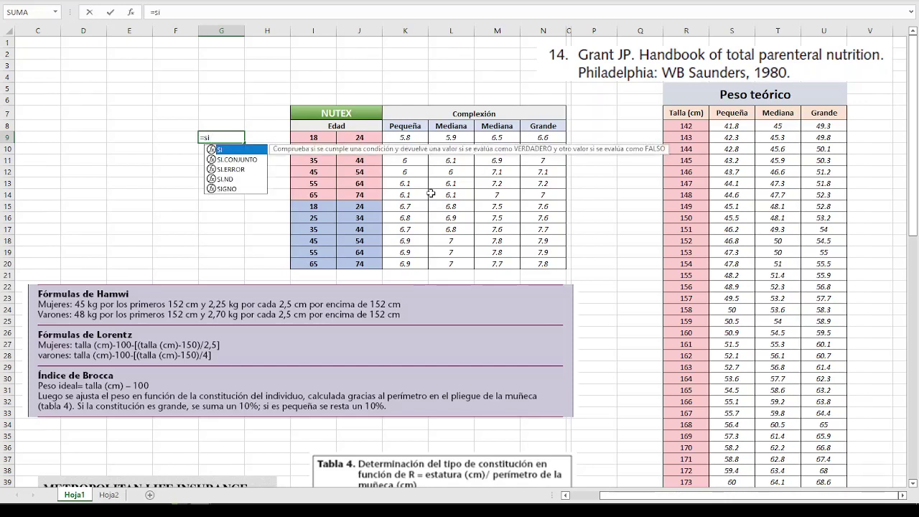
{"action": "type", "text": "(y"}
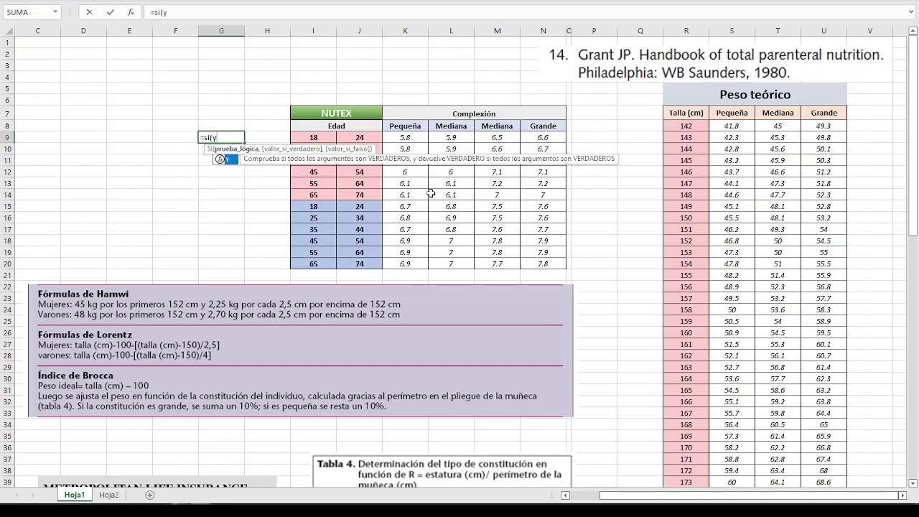
{"action": "type", "text": "("}
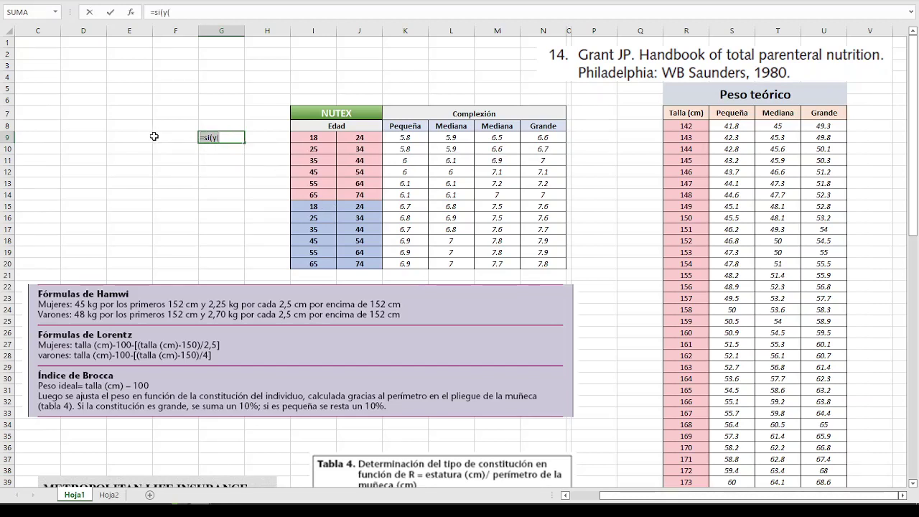
{"action": "key", "text": "Escape"}
{"action": "key", "text": "Down"}
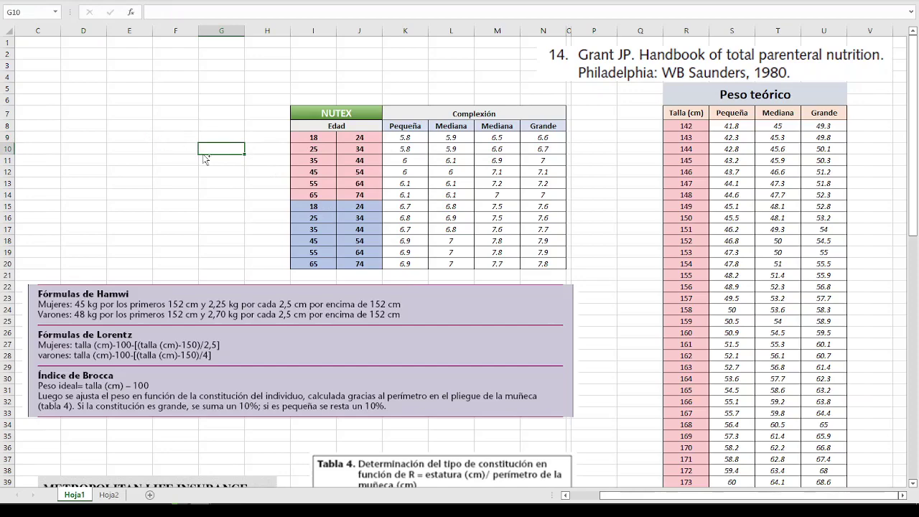
{"action": "scroll", "coordinate": [219, 153], "scroll_direction": "up", "scroll_amount": 1}
{"action": "scroll", "coordinate": [236, 162], "scroll_direction": "up", "scroll_amount": 1, "text": "ctrl"}
{"action": "scroll", "coordinate": [189, 146], "scroll_direction": "up", "scroll_amount": 2}
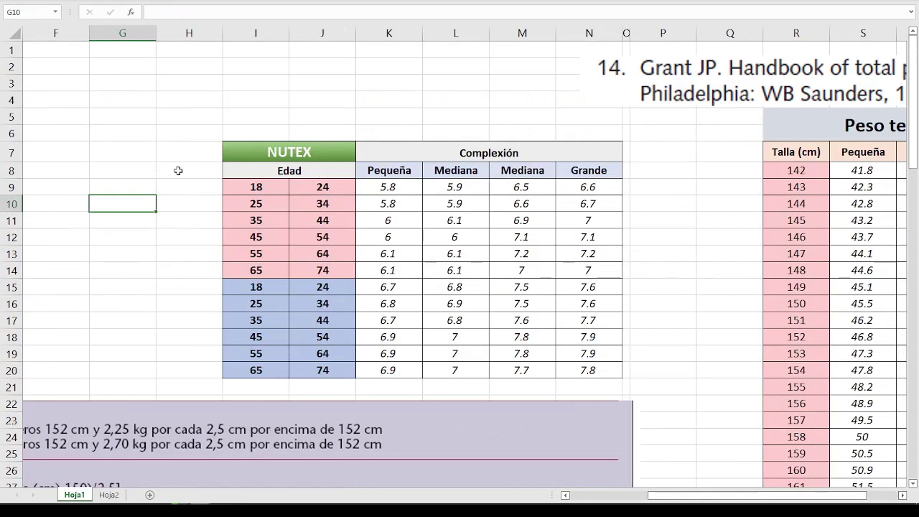
{"action": "left_click", "coordinate": [135, 189]}
{"action": "type", "text": "=si(y("}
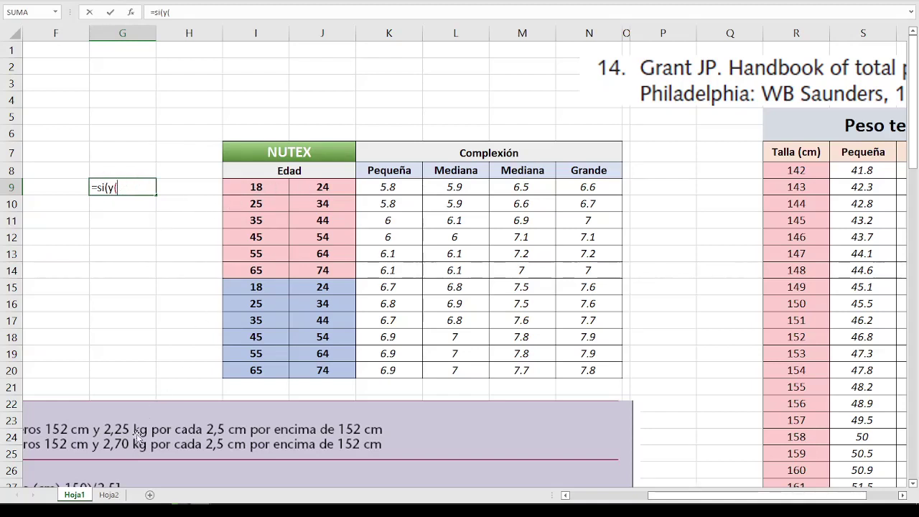
{"action": "left_click", "coordinate": [109, 495]}
{"action": "left_click", "coordinate": [229, 107]}
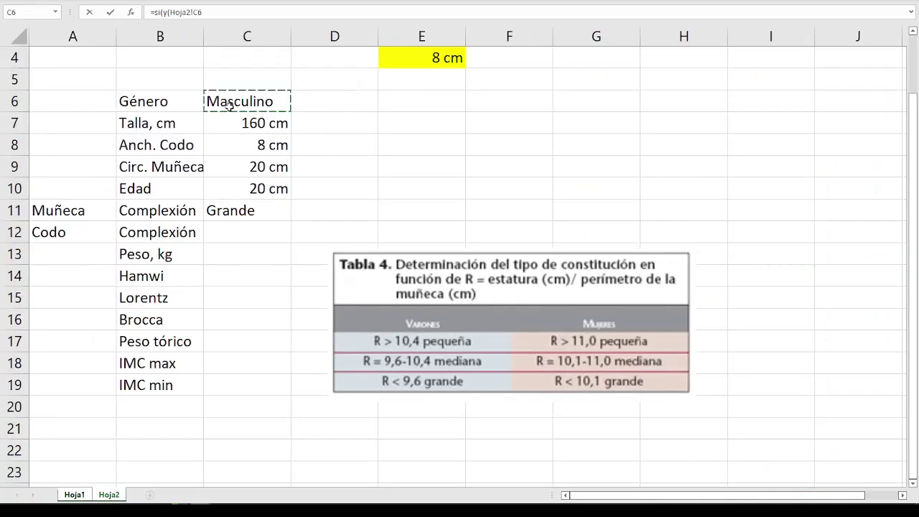
In G9, test Hoja2!C6 for "Femenino" and Hoja2!C10>=Hoja1!I9 for the lower age bound.
{"action": "left_click", "coordinate": [224, 12]}
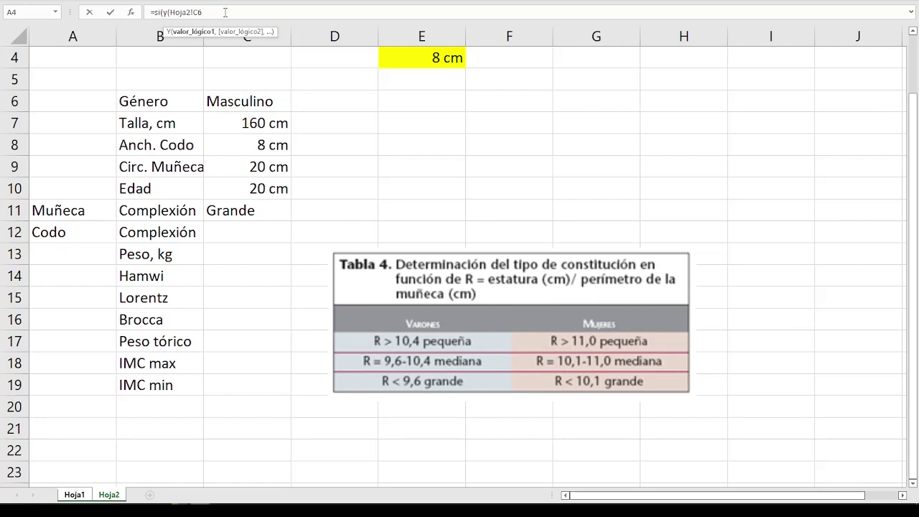
{"action": "type", "text": "=\"Feme"}
{"action": "type", "text": "nino\""}
{"action": "type", "text": ","}
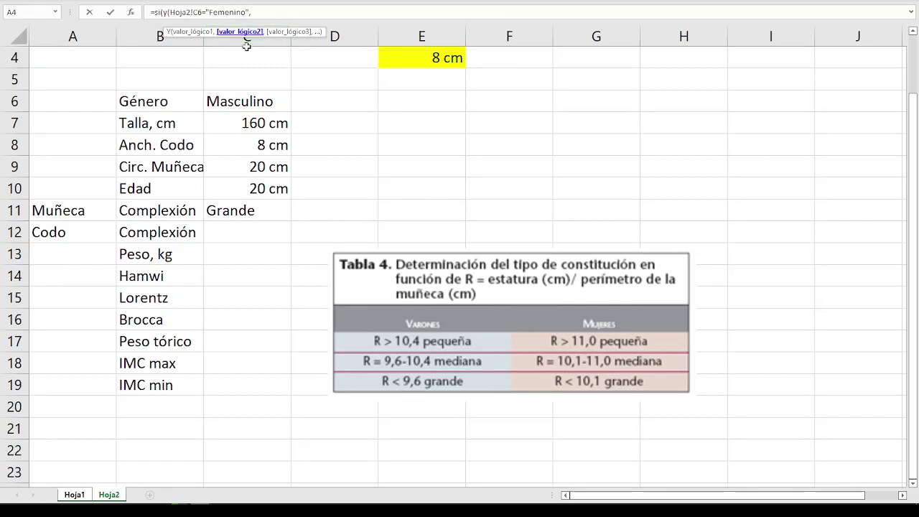
{"action": "left_click", "coordinate": [74, 494]}
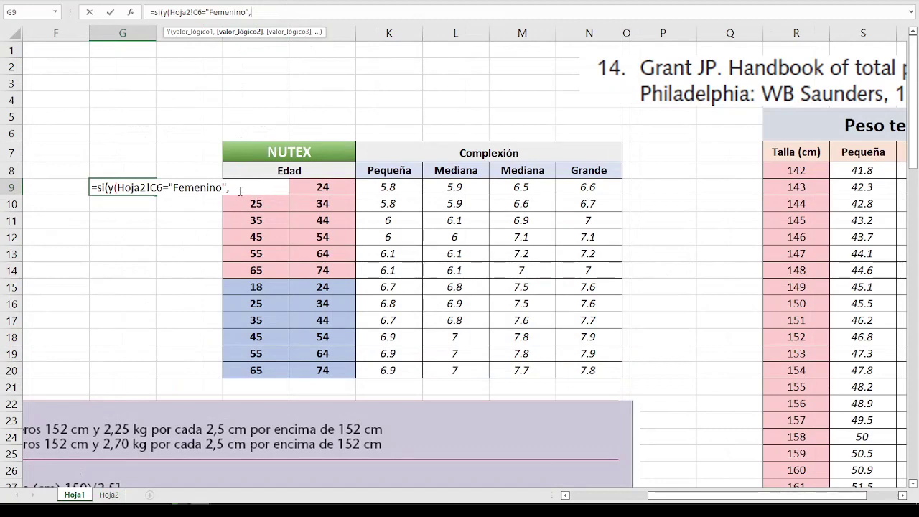
{"action": "left_click", "coordinate": [110, 495]}
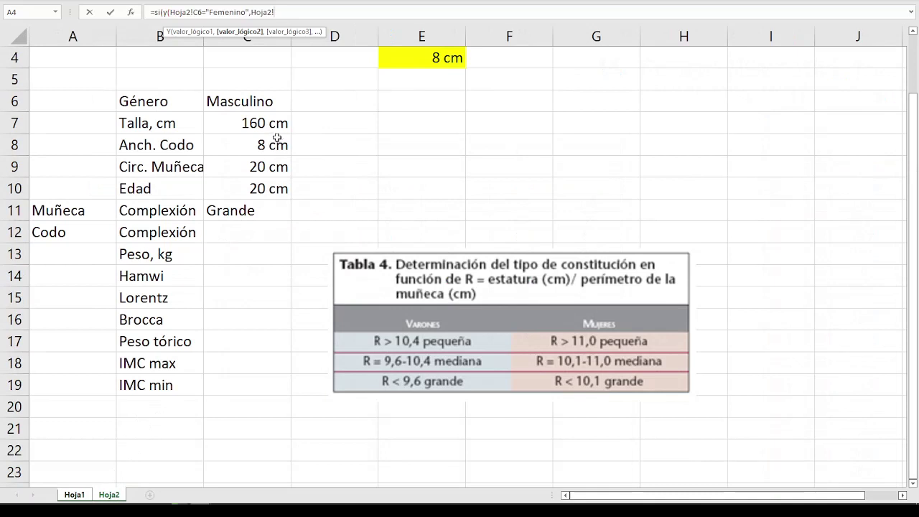
{"action": "left_click", "coordinate": [250, 187]}
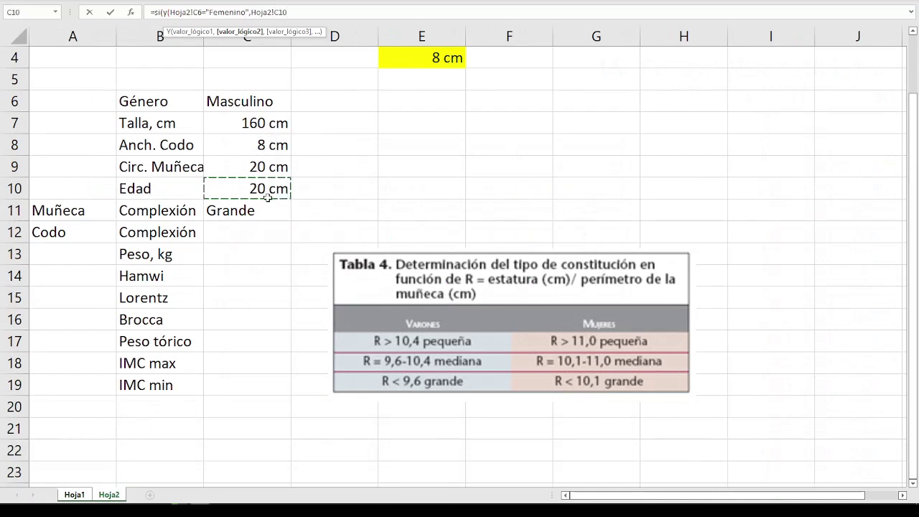
{"action": "type", "text": ">="}
{"action": "left_click", "coordinate": [80, 496]}
{"action": "left_click", "coordinate": [256, 203]}
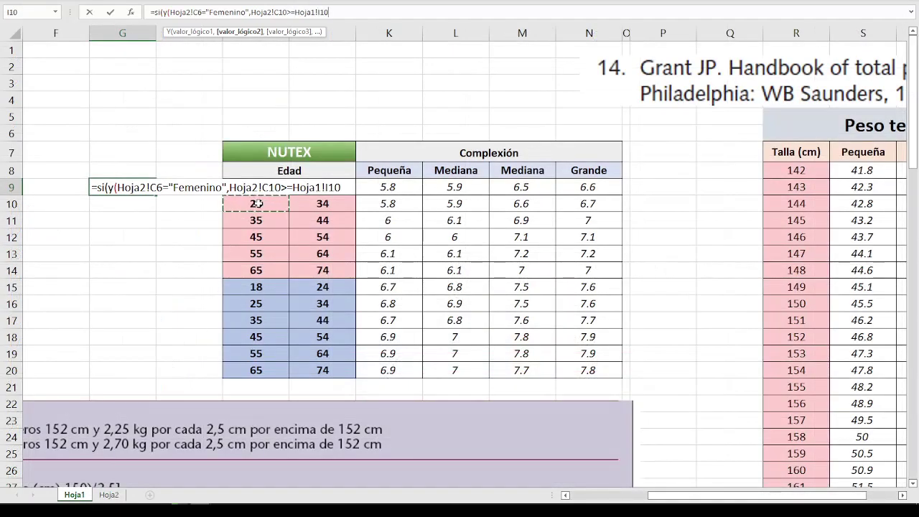
{"action": "key", "text": "Up"}
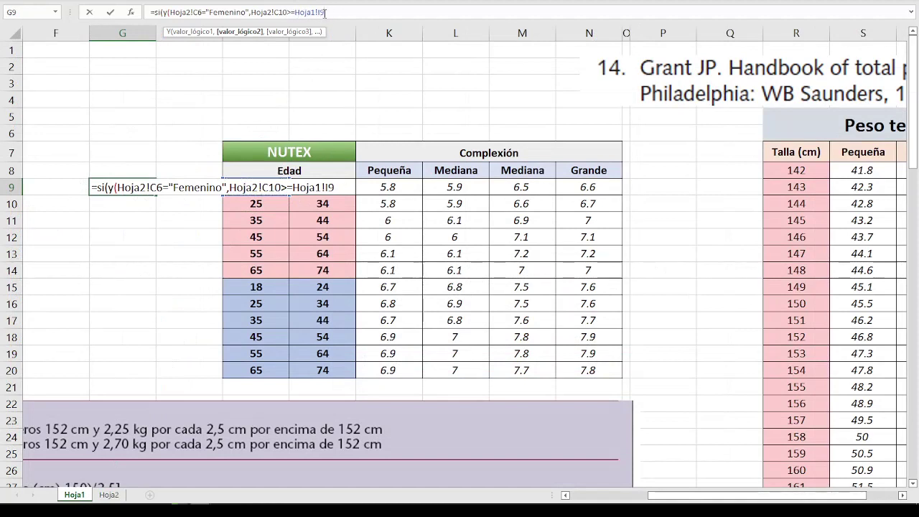
{"action": "type", "text": ","}
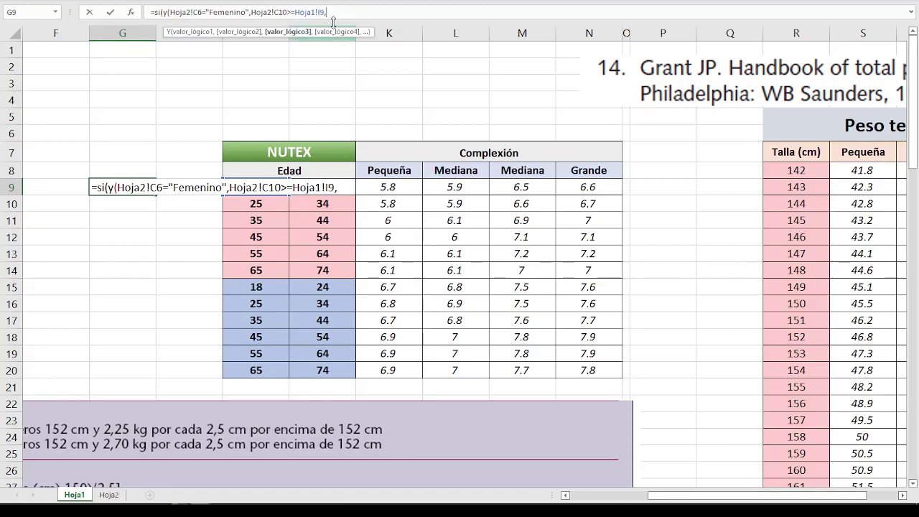
Add the Hoja2!C10<=Hoja1!J9 upper-bound test, return "X" or blank, and commit G9.
{"action": "left_click", "coordinate": [116, 495]}
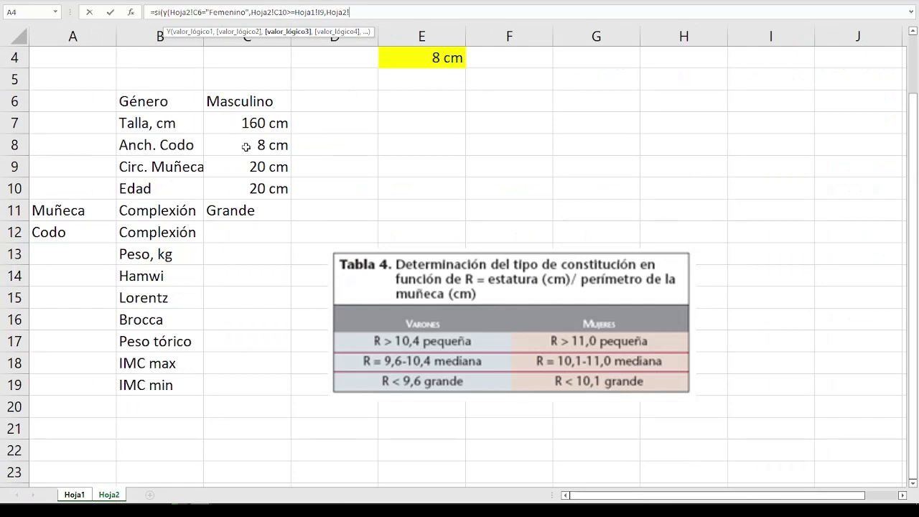
{"action": "left_click", "coordinate": [255, 186]}
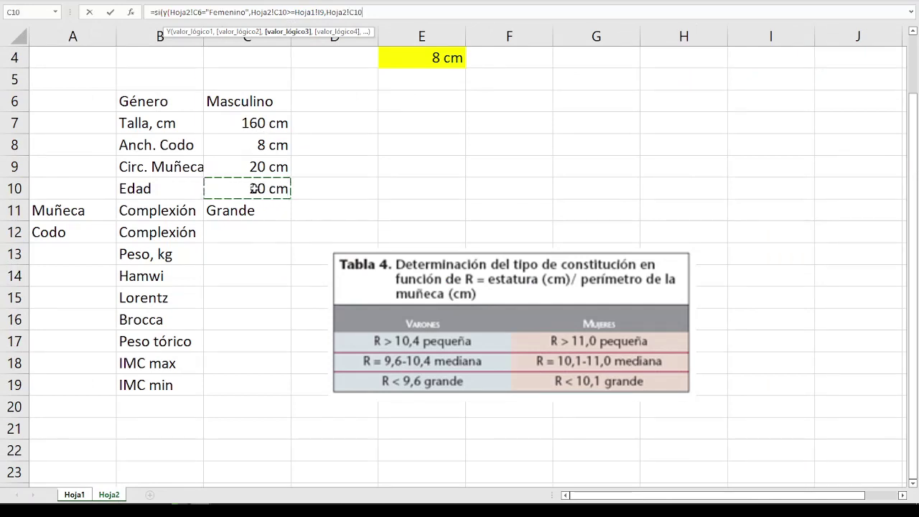
{"action": "type", "text": "<="}
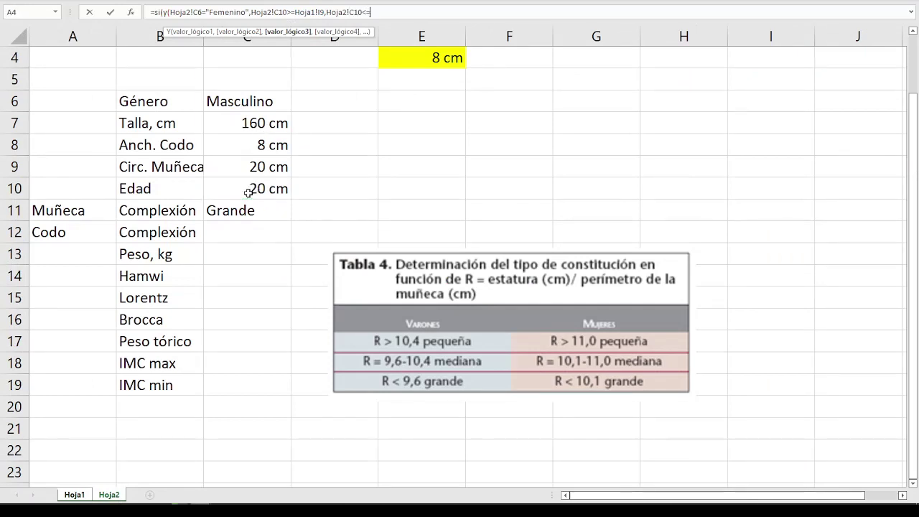
{"action": "left_click", "coordinate": [74, 495]}
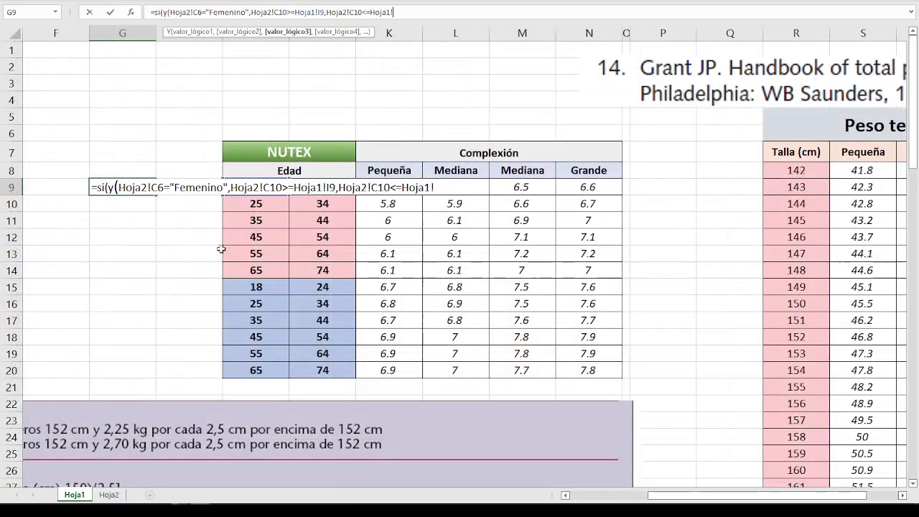
{"action": "left_click", "coordinate": [327, 205]}
{"action": "key", "text": "Up"}
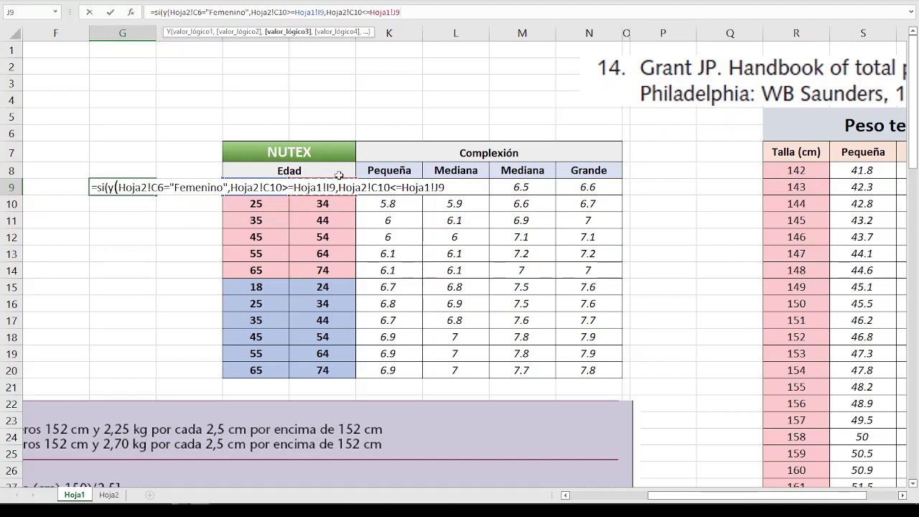
{"action": "type", "text": "),\""}
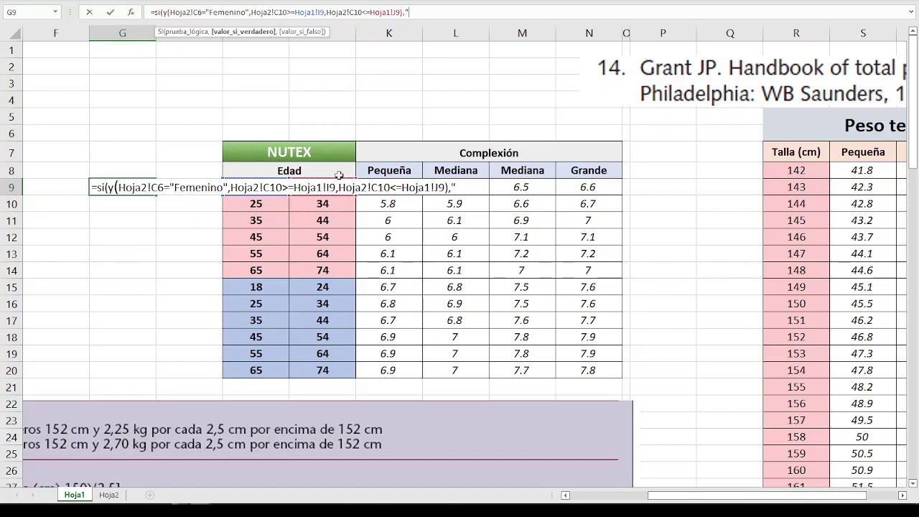
{"action": "type", "text": "X"}
{"action": "type", "text": ",\"\""}
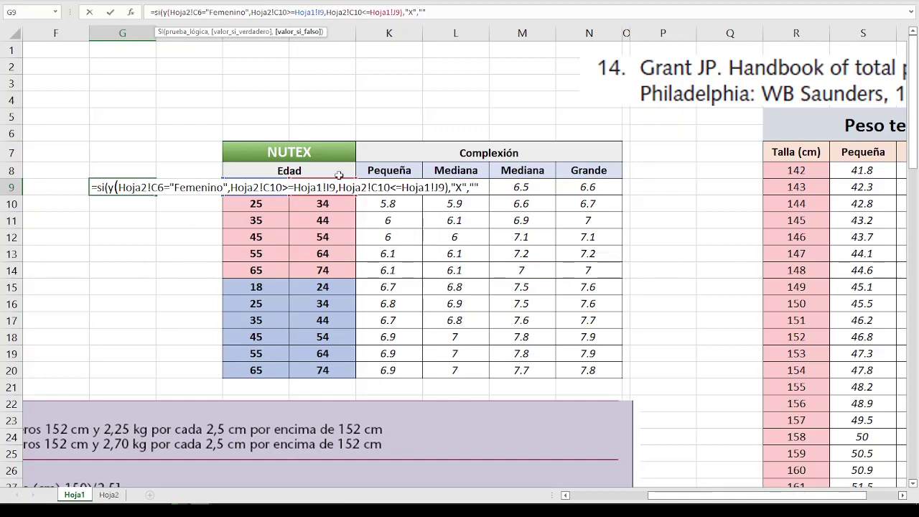
{"action": "type", "text": ")"}
{"action": "key", "text": "Return"}
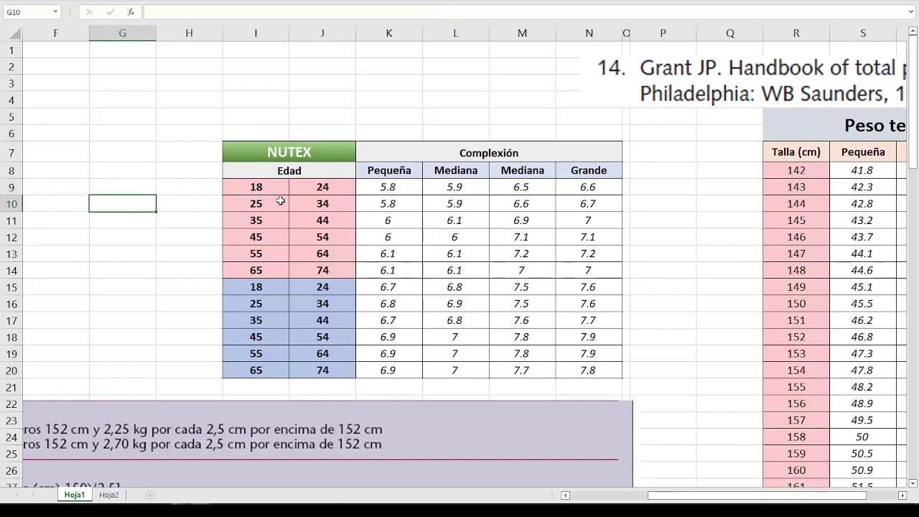
Set Hoja2's gender in C6 to Femenino and confirm G9 on Hoja1 now shows X.
{"action": "left_click", "coordinate": [117, 190]}
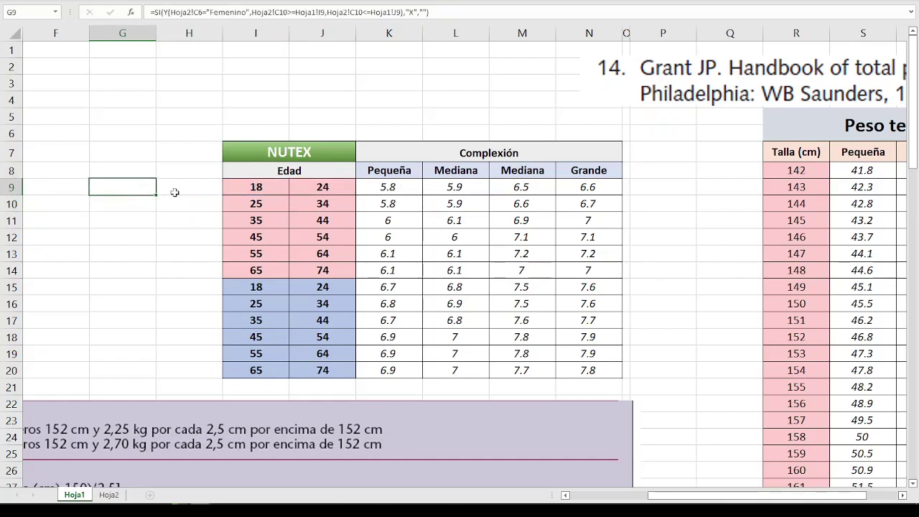
{"action": "left_click_drag", "start_coordinate": [249, 189], "coordinate": [301, 188]}
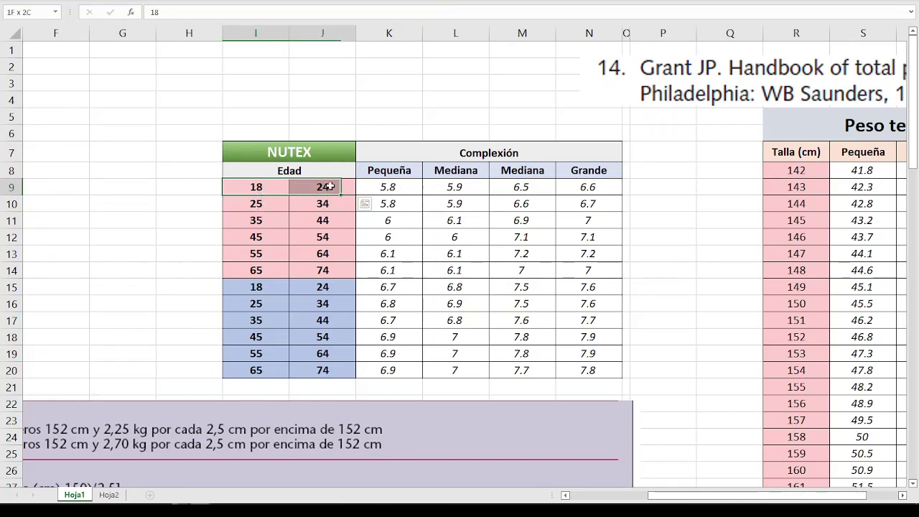
{"action": "left_click", "coordinate": [130, 191]}
{"action": "left_click", "coordinate": [115, 495]}
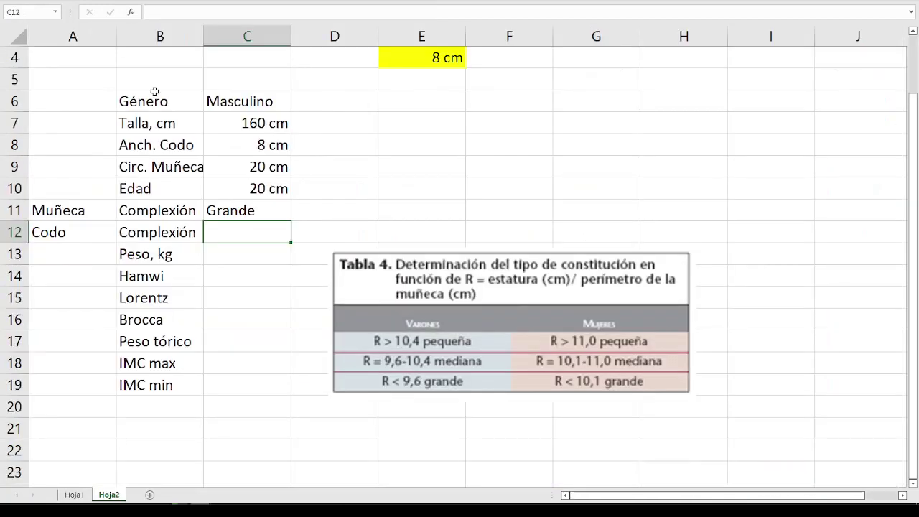
{"action": "left_click", "coordinate": [250, 103]}
{"action": "left_click", "coordinate": [296, 105]}
{"action": "left_click", "coordinate": [270, 121]}
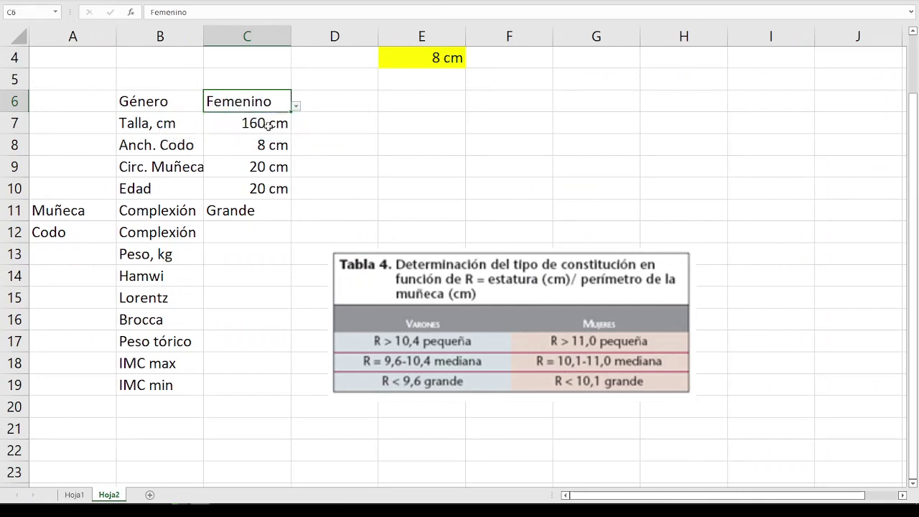
{"action": "left_click", "coordinate": [256, 195]}
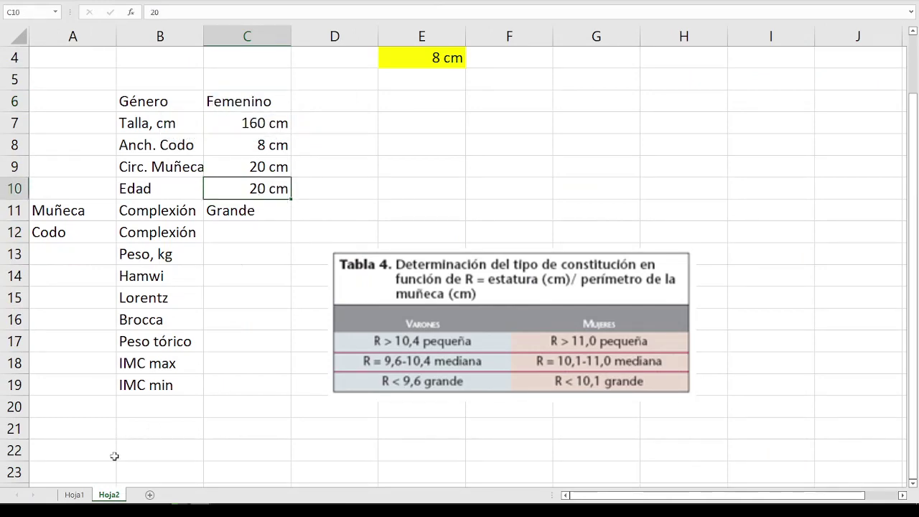
{"action": "left_click", "coordinate": [75, 494]}
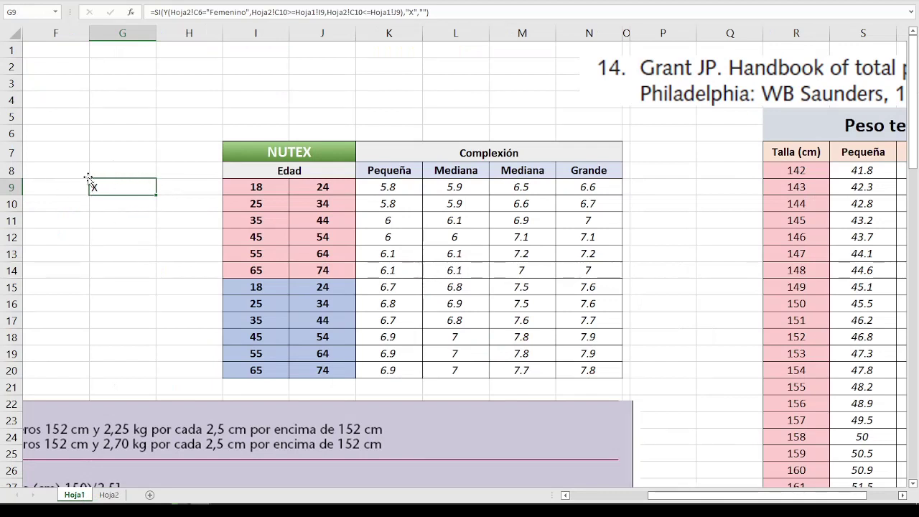
Make G9's Hoja2 C6 and both C10 references absolute ($C$6, $C$10) and fill it down to G20.
{"action": "left_click_drag", "start_coordinate": [175, 12], "coordinate": [288, 12]}
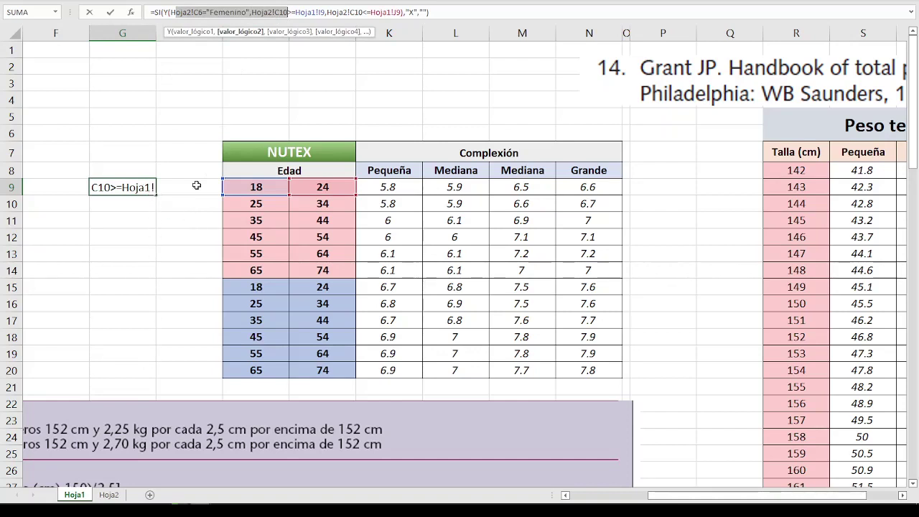
{"action": "left_click", "coordinate": [196, 11]}
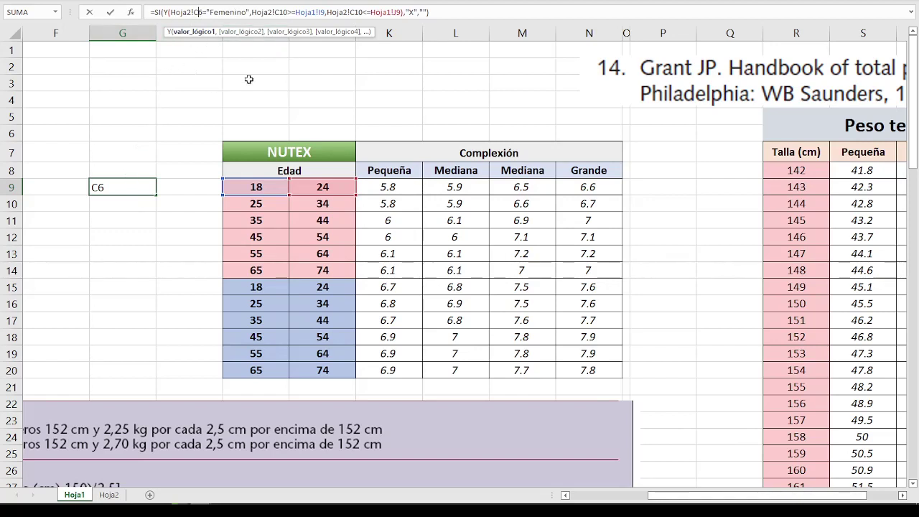
{"action": "key", "text": "F4"}
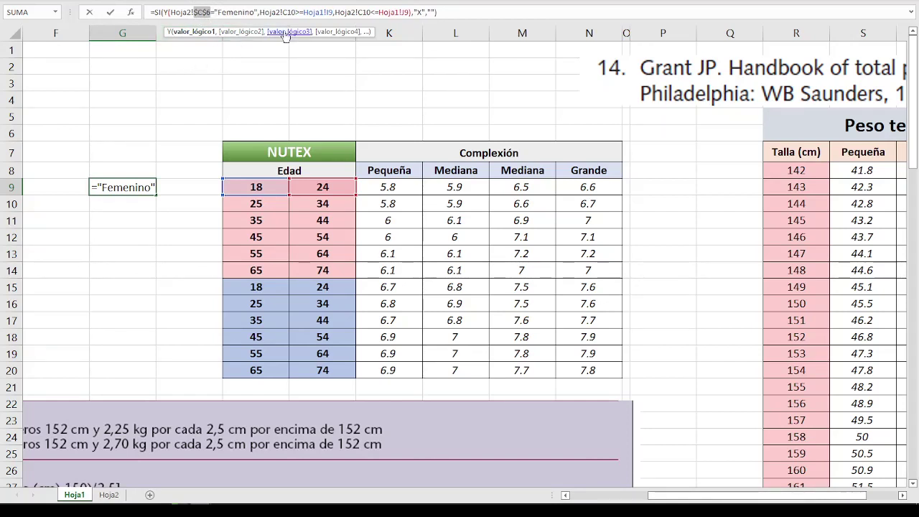
{"action": "left_click", "coordinate": [295, 13]}
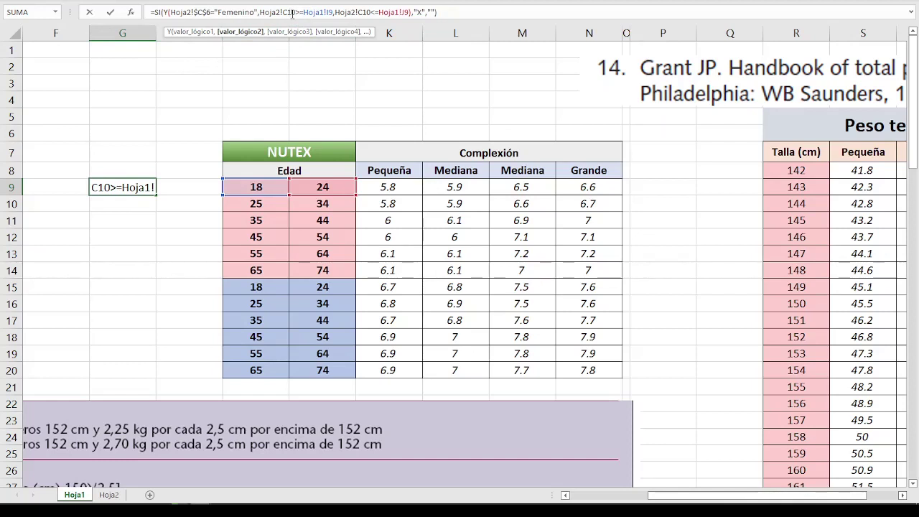
{"action": "key", "text": "F4"}
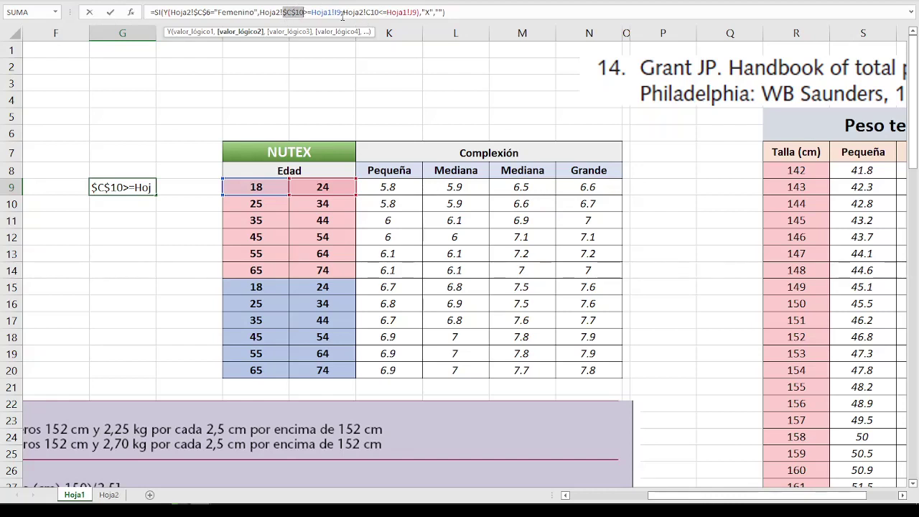
{"action": "left_click", "coordinate": [376, 12]}
{"action": "key", "text": "F4"}
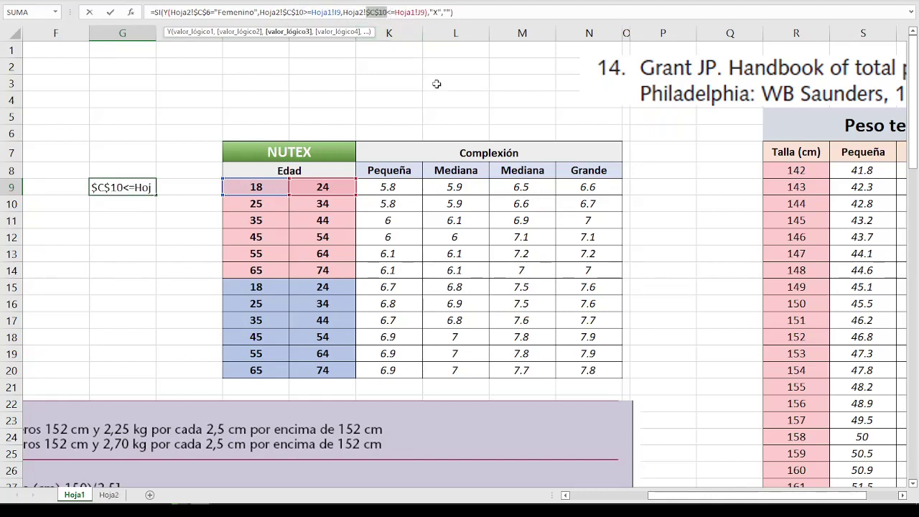
{"action": "key", "text": "Return"}
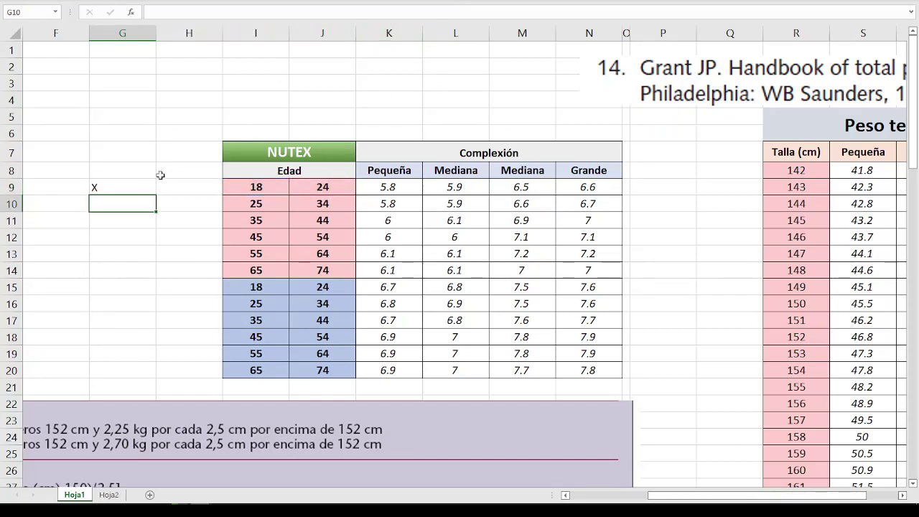
{"action": "left_click", "coordinate": [131, 187]}
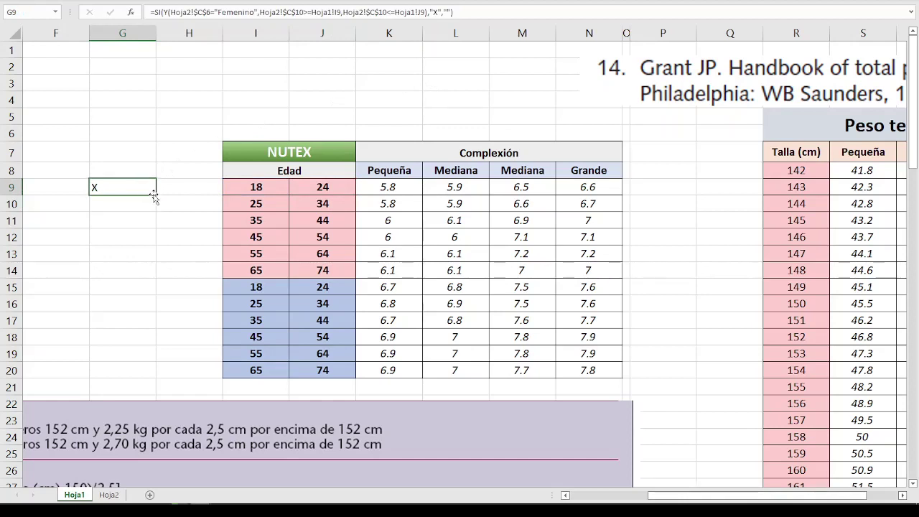
{"action": "left_click_drag", "start_coordinate": [155, 204], "coordinate": [156, 376]}
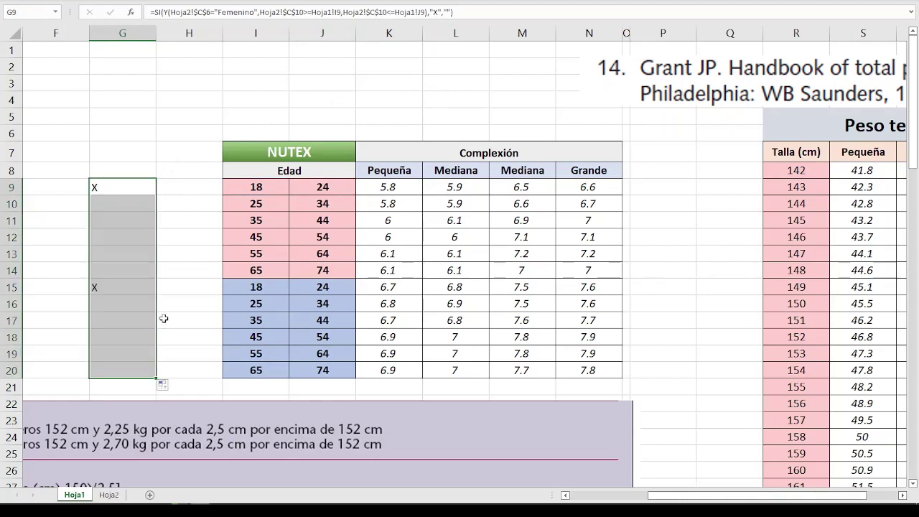
Change G15's formula to test "Masculino" instead of "Femenino" and fill it down to G20.
{"action": "double_click", "coordinate": [133, 289]}
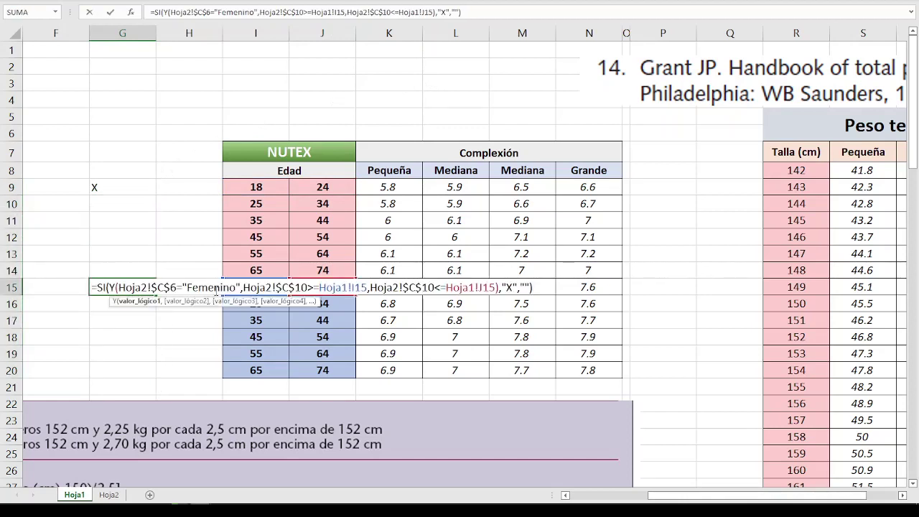
{"action": "double_click", "coordinate": [229, 288]}
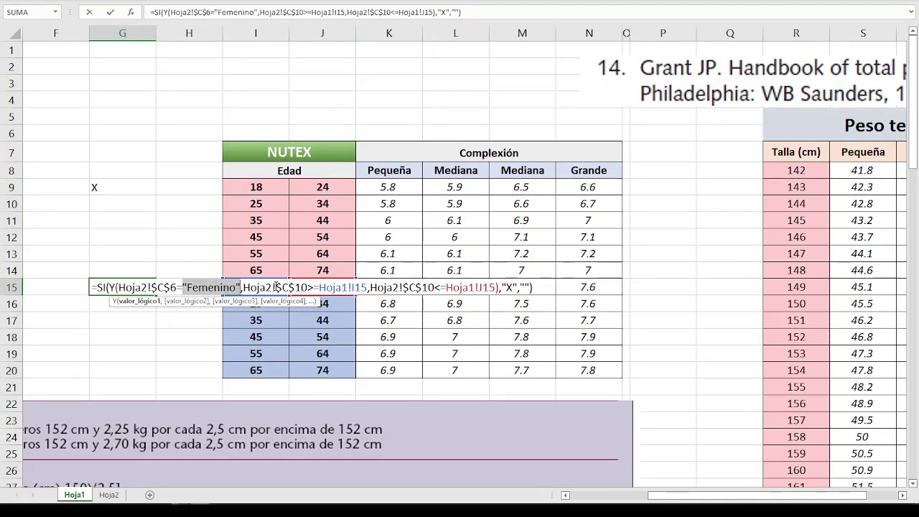
{"action": "key", "text": "BackSpace"}
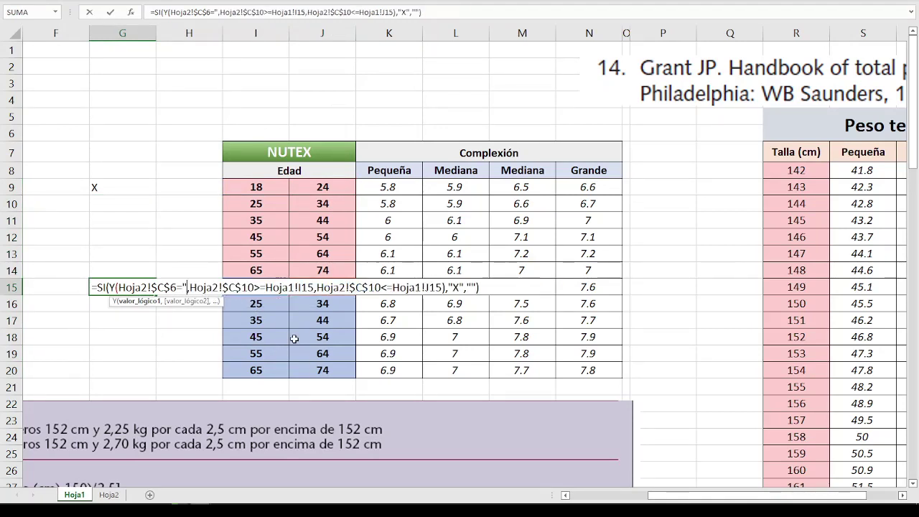
{"action": "type", "text": "MASCULIN"}
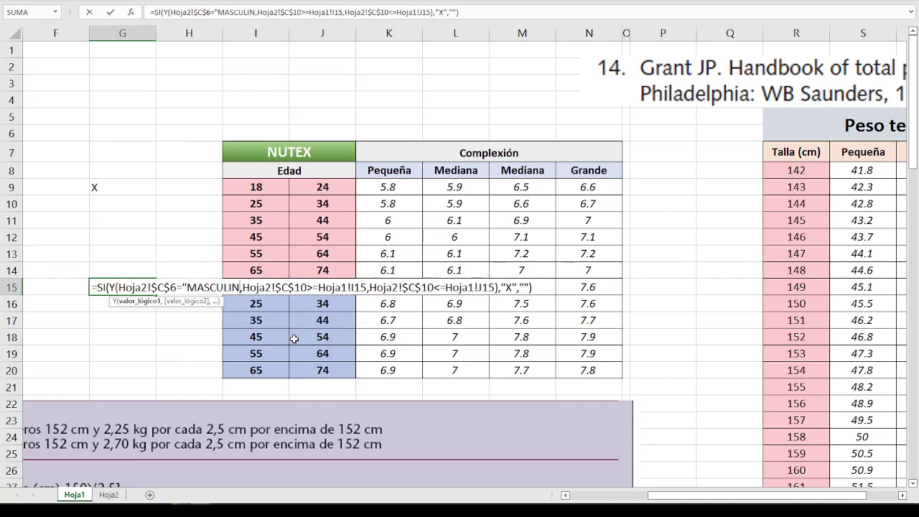
{"action": "key", "text": "BackSpace"}
{"action": "key", "text": "BackSpace"}
{"action": "key", "text": "BackSpace"}
{"action": "key", "text": "BackSpace"}
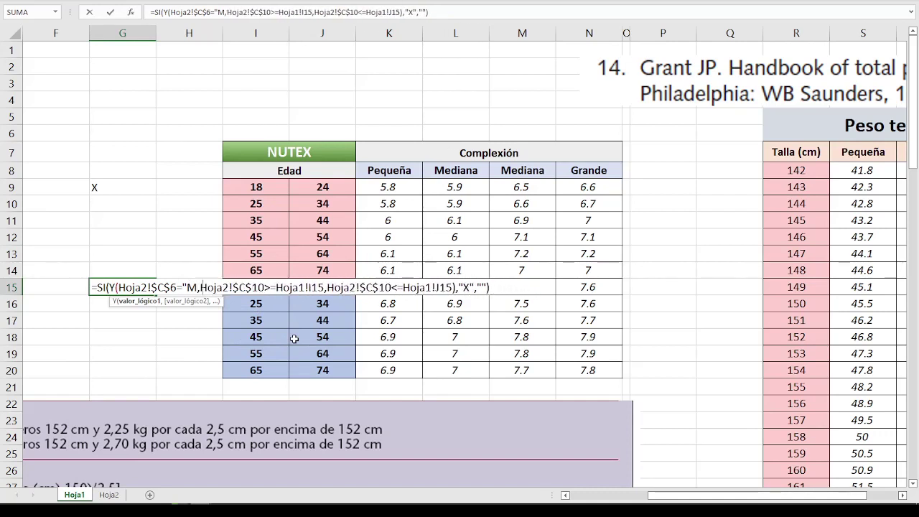
{"action": "type", "text": "asculino\""}
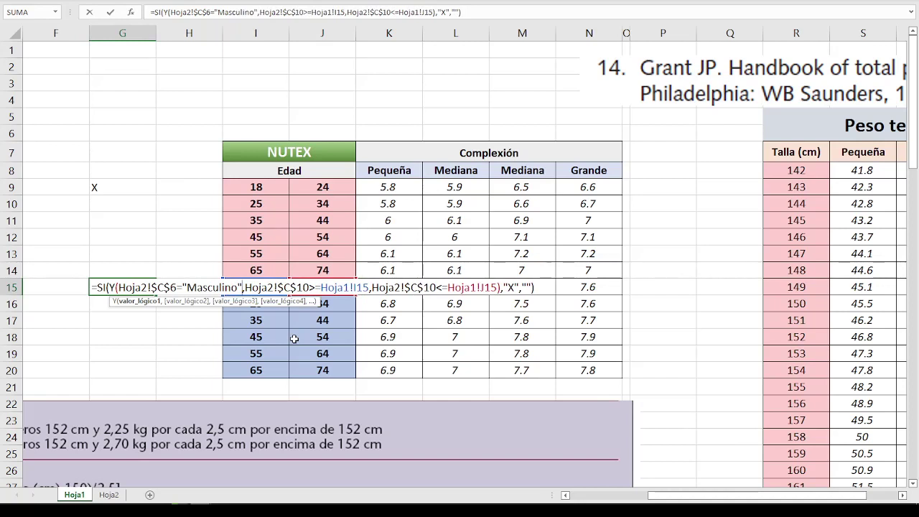
{"action": "key", "text": "Return"}
{"action": "left_click", "coordinate": [147, 291]}
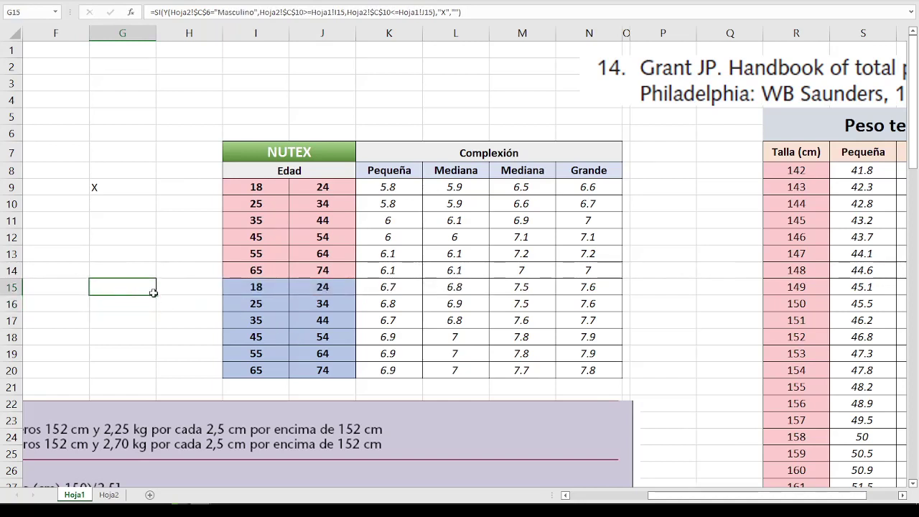
{"action": "left_click_drag", "start_coordinate": [156, 295], "coordinate": [158, 375]}
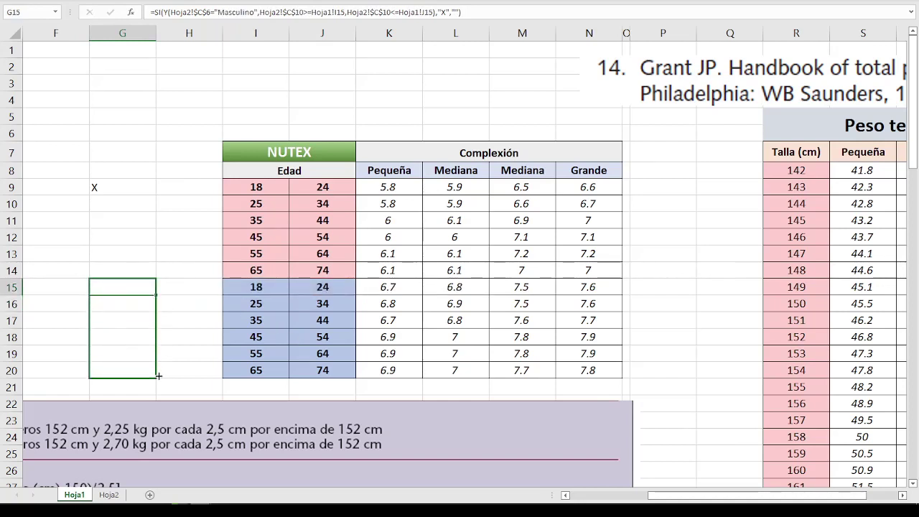
{"action": "left_click", "coordinate": [136, 280]}
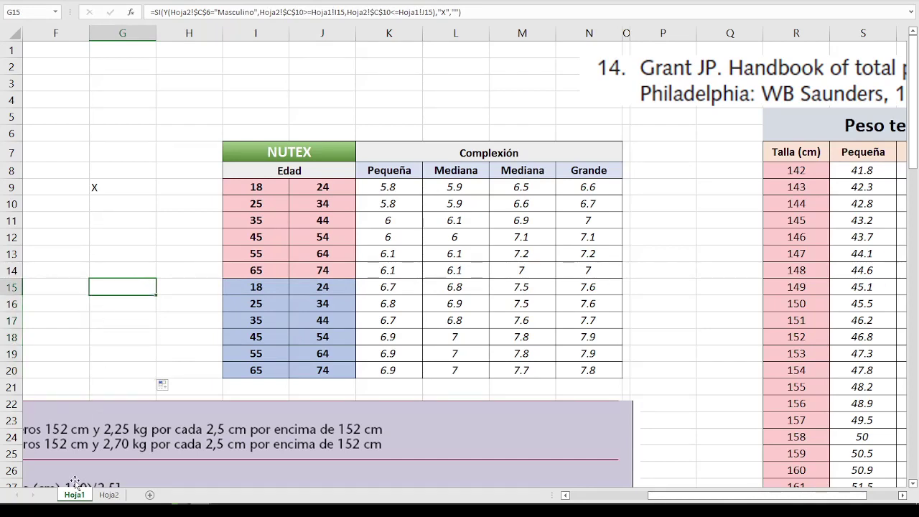
Set the gender in Hoja2's C6 to Masculino and check the X marks on Hoja1.
{"action": "left_click", "coordinate": [108, 495]}
{"action": "left_click", "coordinate": [221, 114]}
{"action": "left_click", "coordinate": [237, 101]}
{"action": "left_click", "coordinate": [295, 105]}
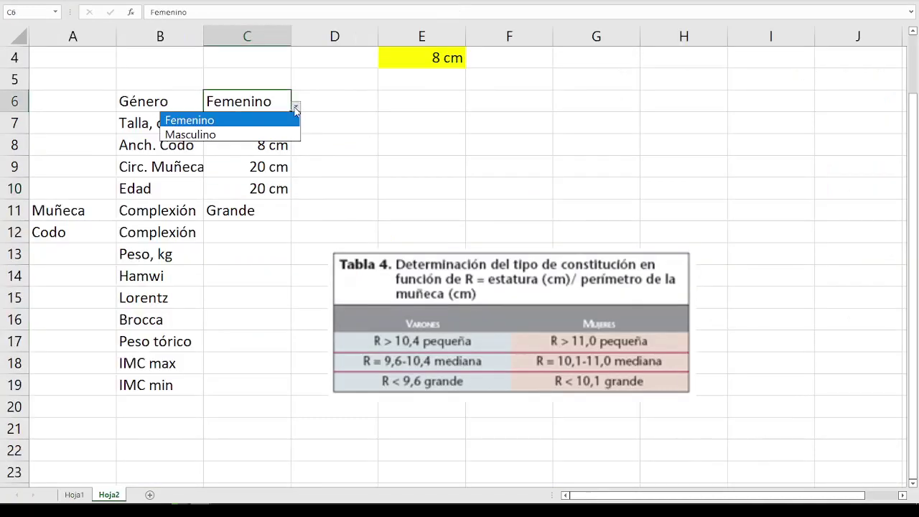
{"action": "left_click", "coordinate": [184, 134]}
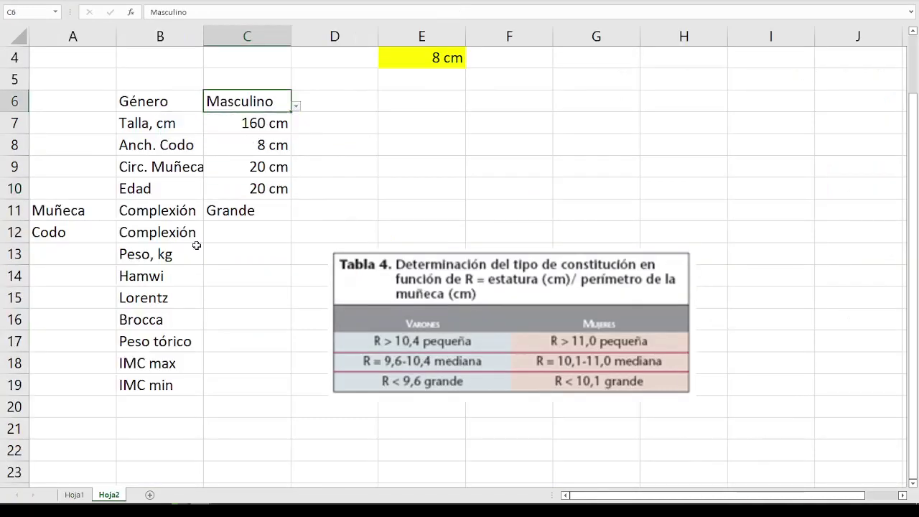
{"action": "left_click", "coordinate": [75, 494]}
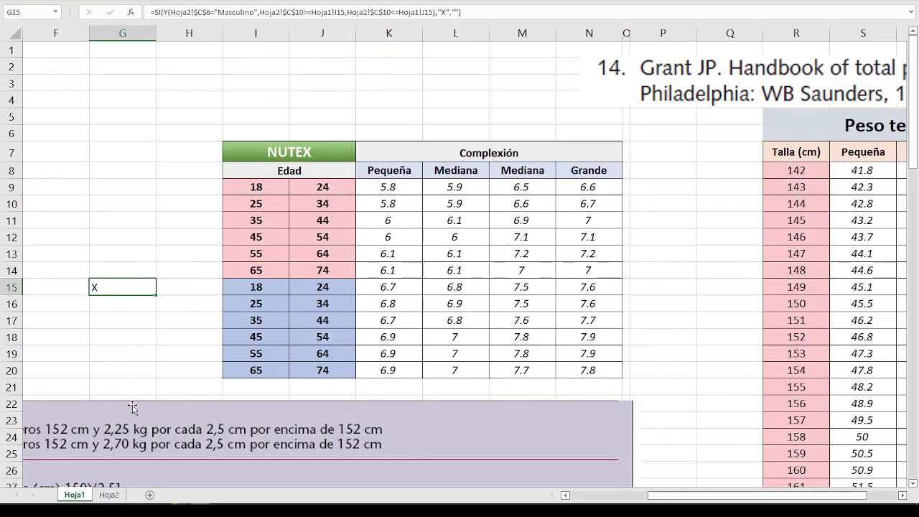
Enter age 30 in Hoja2's C10 and confirm the X appears in G16, the 25–34 row.
{"action": "left_click", "coordinate": [108, 495]}
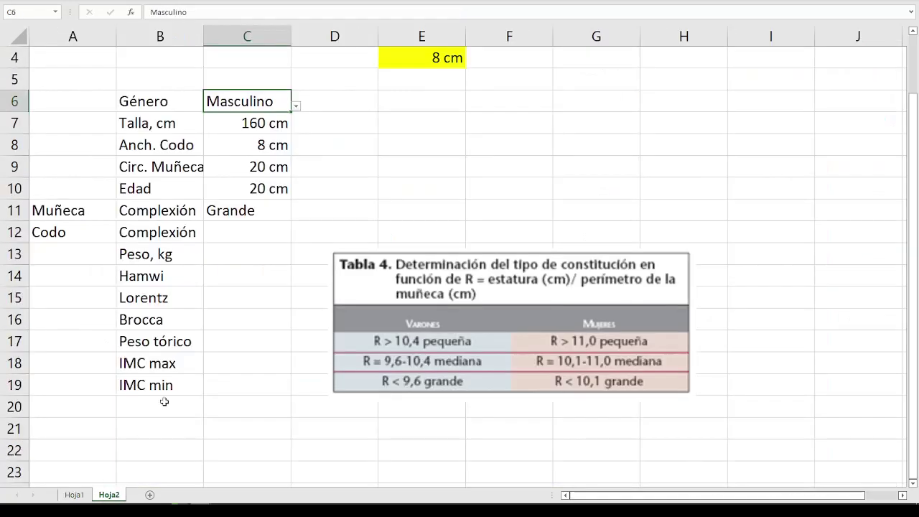
{"action": "left_click", "coordinate": [267, 190]}
{"action": "type", "text": "30"}
{"action": "key", "text": "Return"}
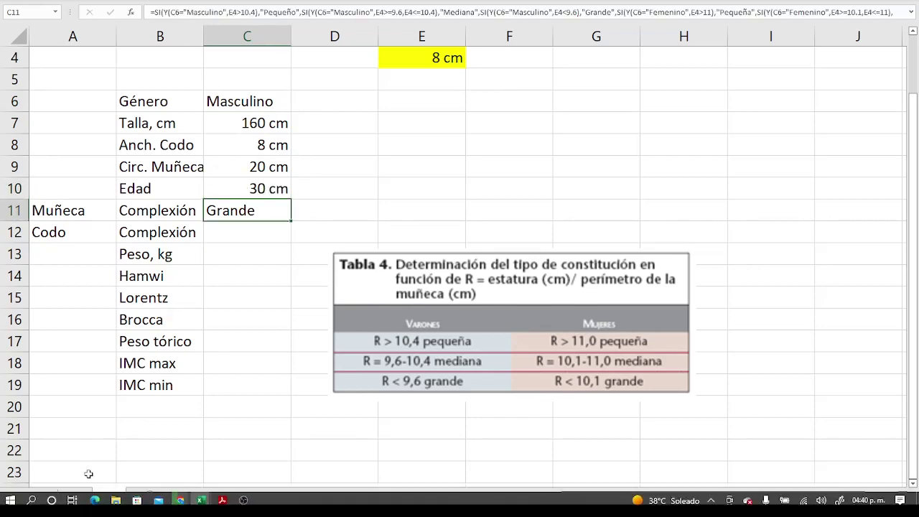
{"action": "left_click", "coordinate": [74, 495]}
{"action": "left_click", "coordinate": [138, 303]}
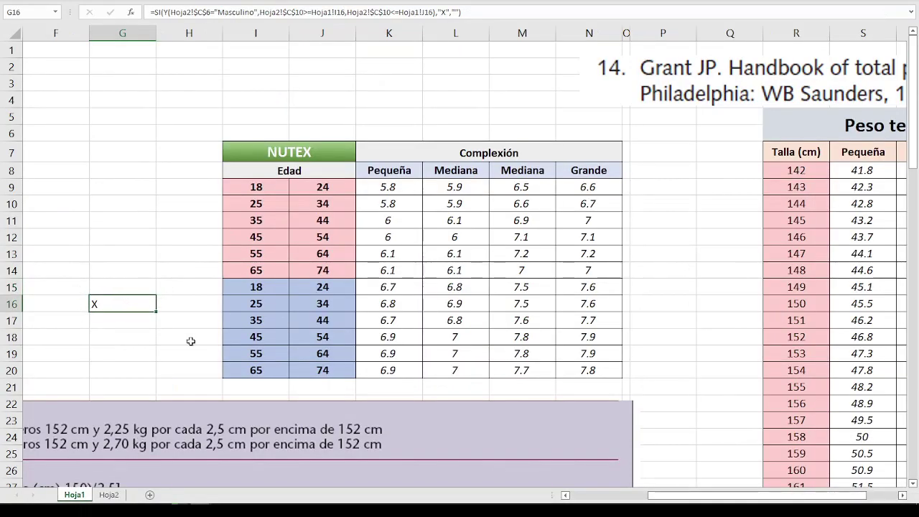
{"action": "left_click_drag", "start_coordinate": [268, 300], "coordinate": [250, 303]}
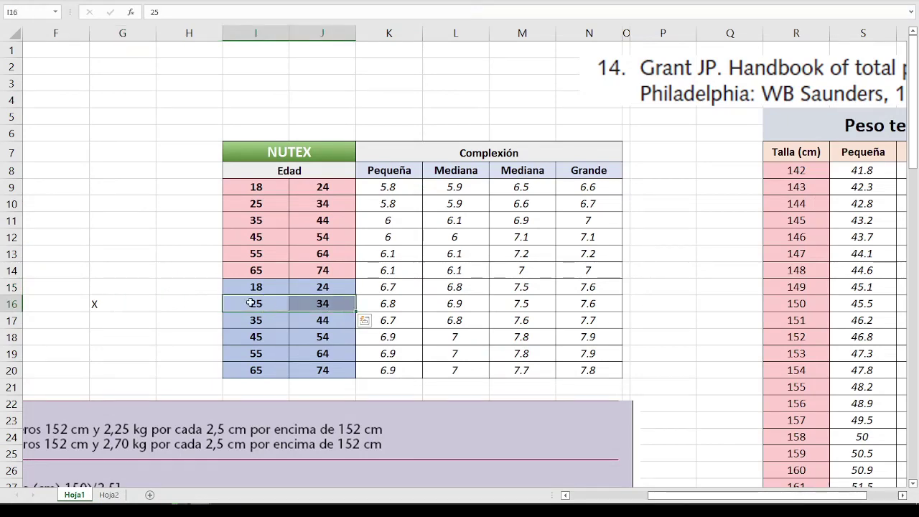
{"action": "left_click", "coordinate": [151, 207]}
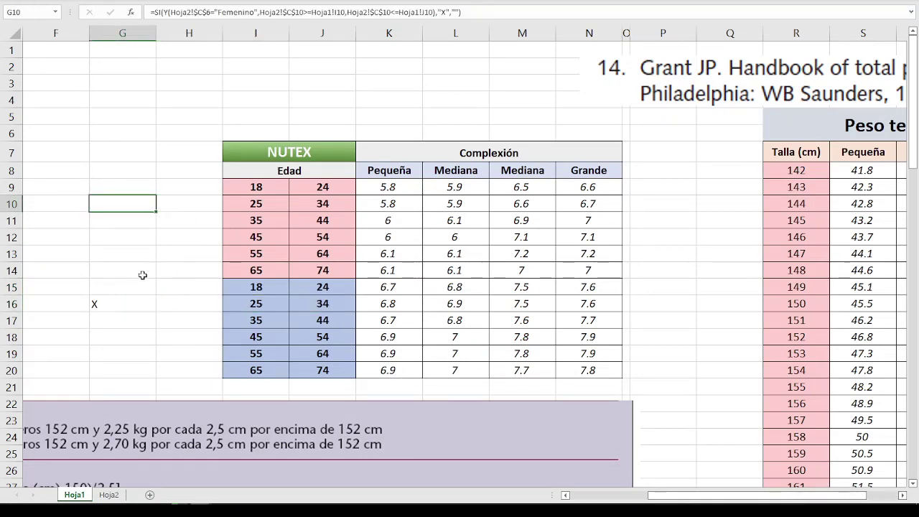
Look at the elbow width cell C8 on Hoja2, then return to Hoja1's NUTEX table.
{"action": "left_click", "coordinate": [111, 495]}
{"action": "left_click", "coordinate": [271, 148]}
{"action": "key", "text": "Down"}
{"action": "key", "text": "Right"}
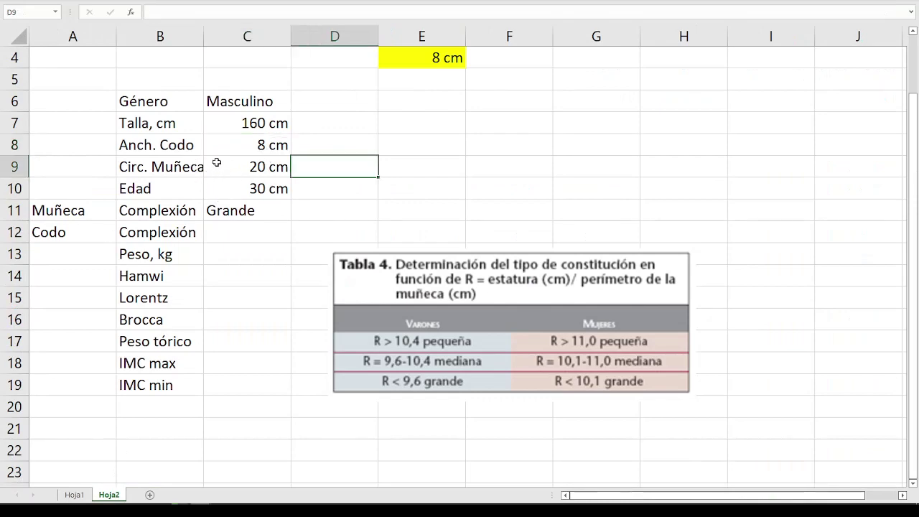
{"action": "left_click", "coordinate": [249, 151]}
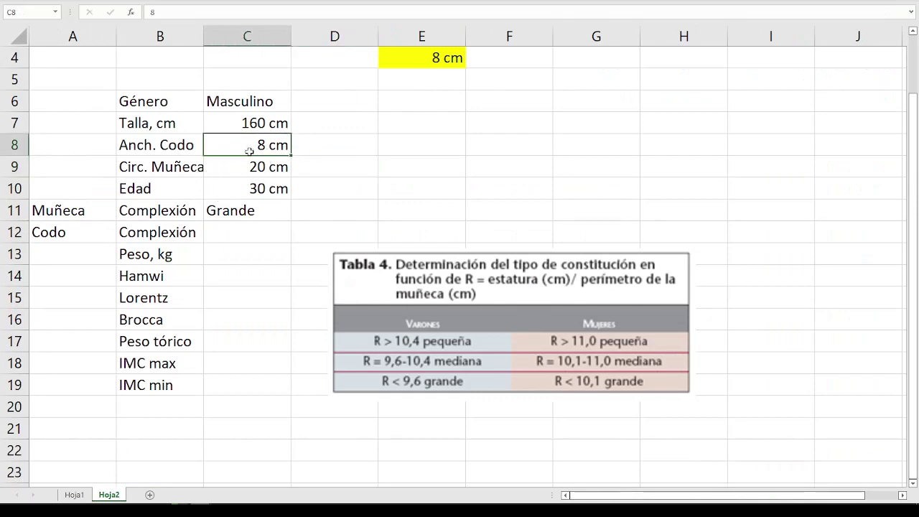
{"action": "left_click", "coordinate": [74, 495]}
Review the NUTEX frame values under Pequeña, both Mediana columns and Grande.
{"action": "left_click_drag", "start_coordinate": [389, 186], "coordinate": [589, 187]}
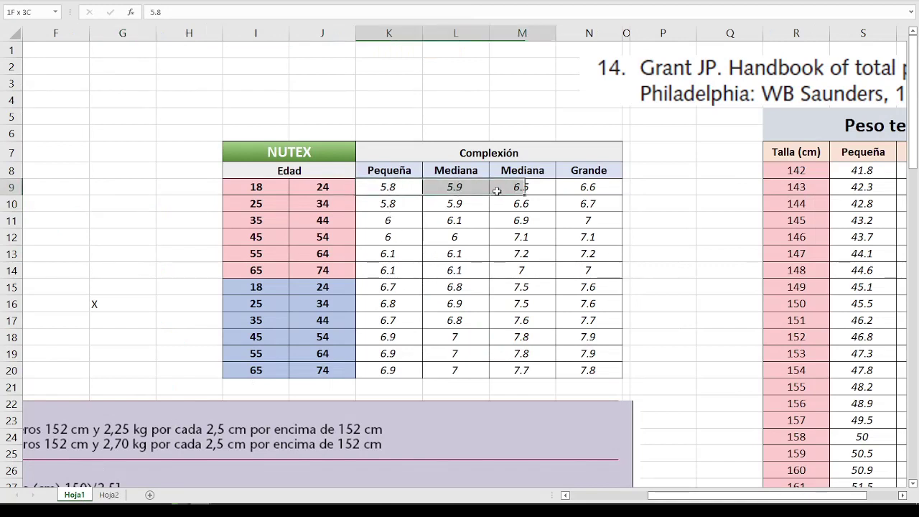
{"action": "left_click_drag", "start_coordinate": [388, 170], "coordinate": [431, 270]}
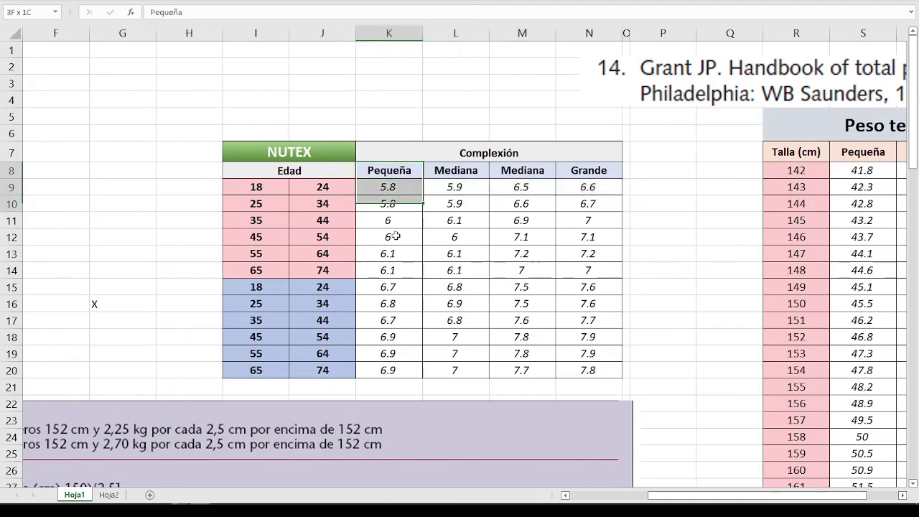
{"action": "left_click_drag", "start_coordinate": [455, 170], "coordinate": [456, 237]}
{"action": "left_click_drag", "start_coordinate": [508, 176], "coordinate": [522, 270]}
{"action": "left_click_drag", "start_coordinate": [589, 187], "coordinate": [558, 217]}
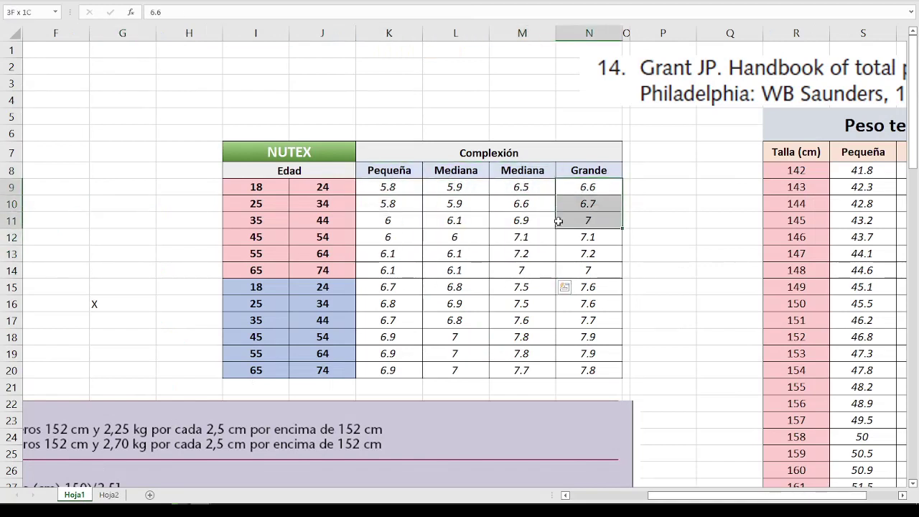
{"action": "left_click", "coordinate": [180, 194]}
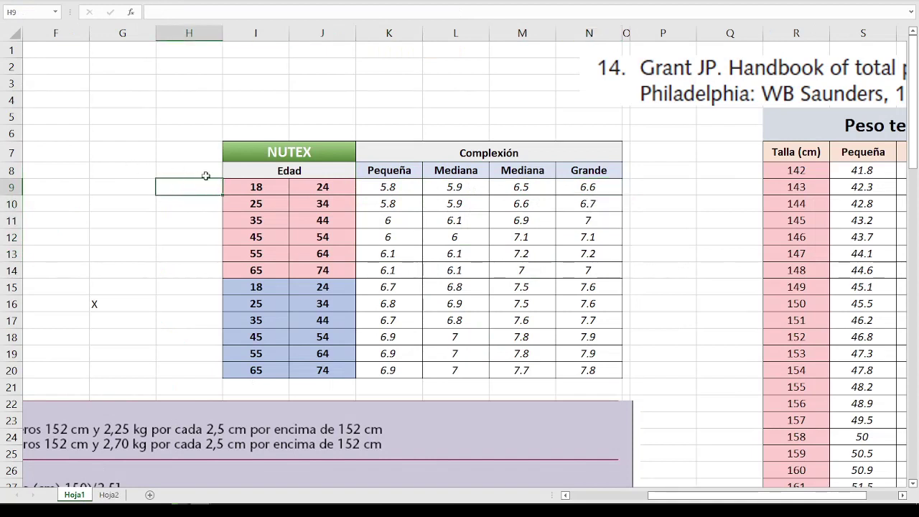
Put a reference to Hoja2's elbow width C8 into Hoja1's H5, showing 8.
{"action": "left_click", "coordinate": [209, 117]}
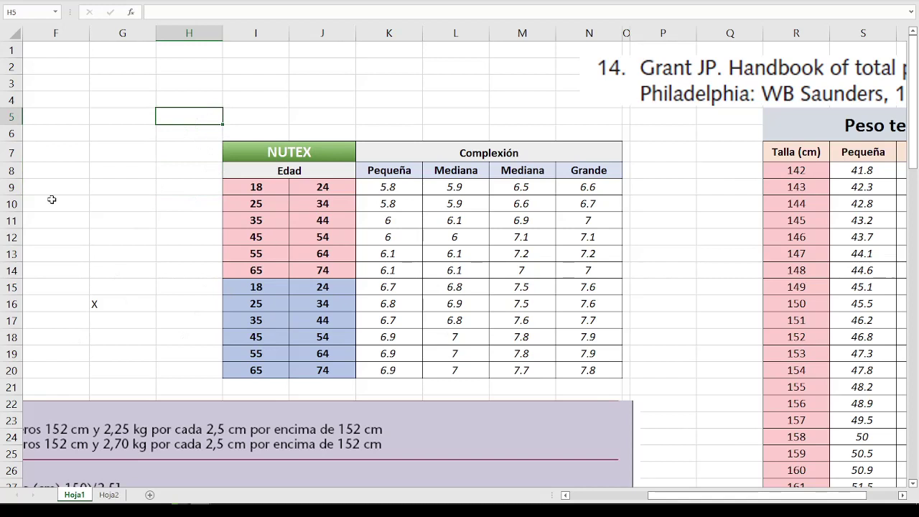
{"action": "type", "text": "="}
{"action": "left_click", "coordinate": [110, 495]}
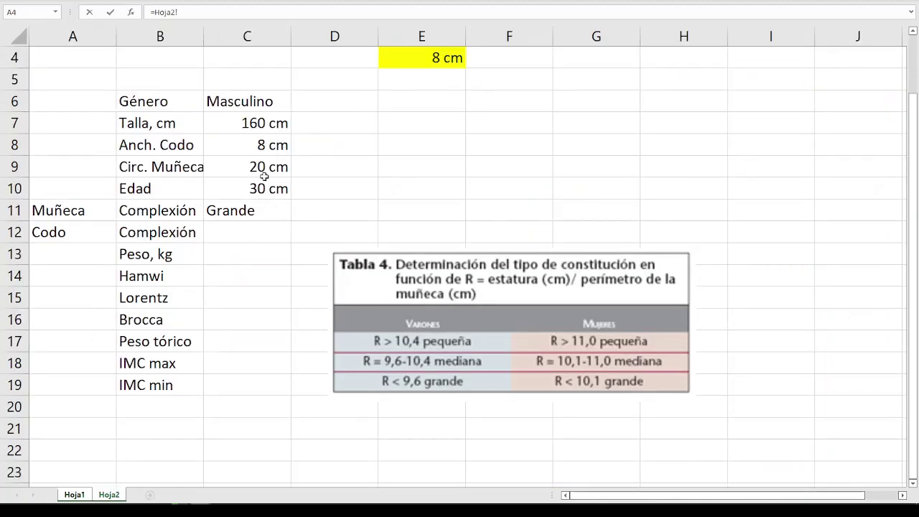
{"action": "left_click", "coordinate": [267, 146]}
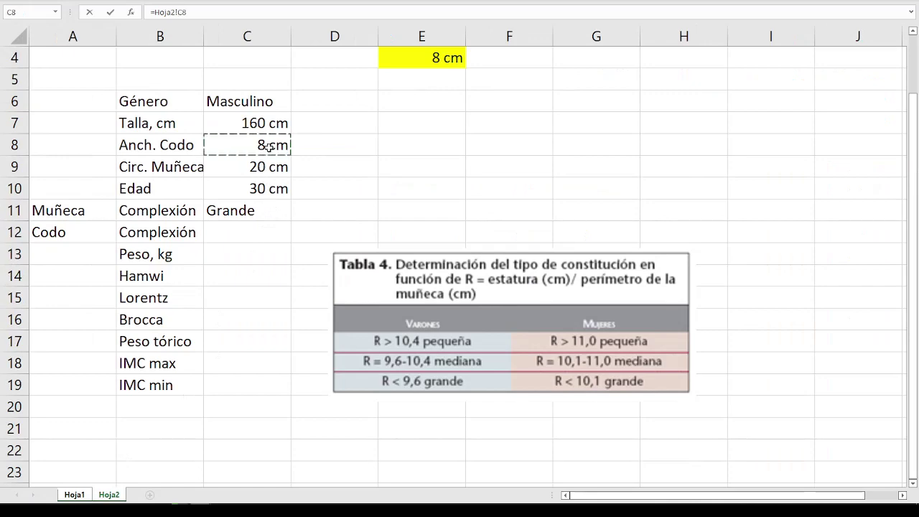
{"action": "key", "text": "Return"}
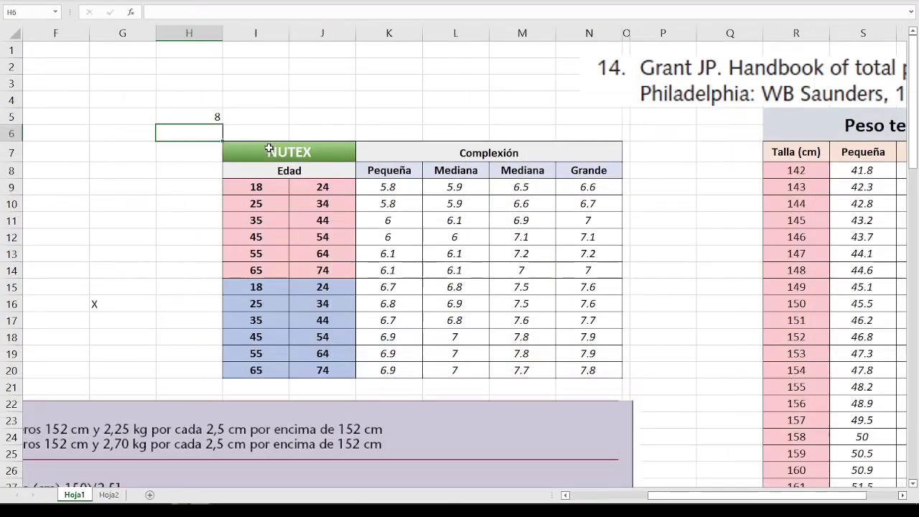
{"action": "left_click", "coordinate": [188, 187]}
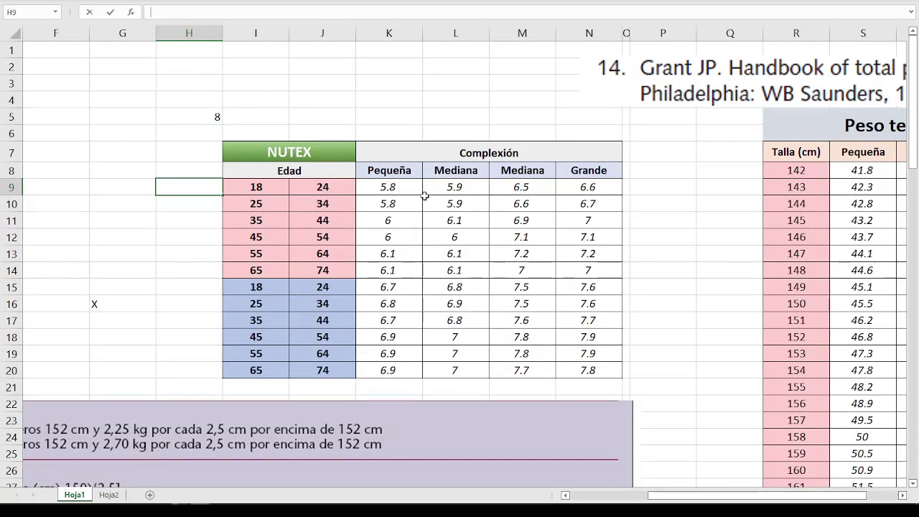
Start H9's formula as INDICE over the K8:N8 complexion headers with a COINCIDIR.
{"action": "type", "text": "="}
{"action": "type", "text": "INDICE"}
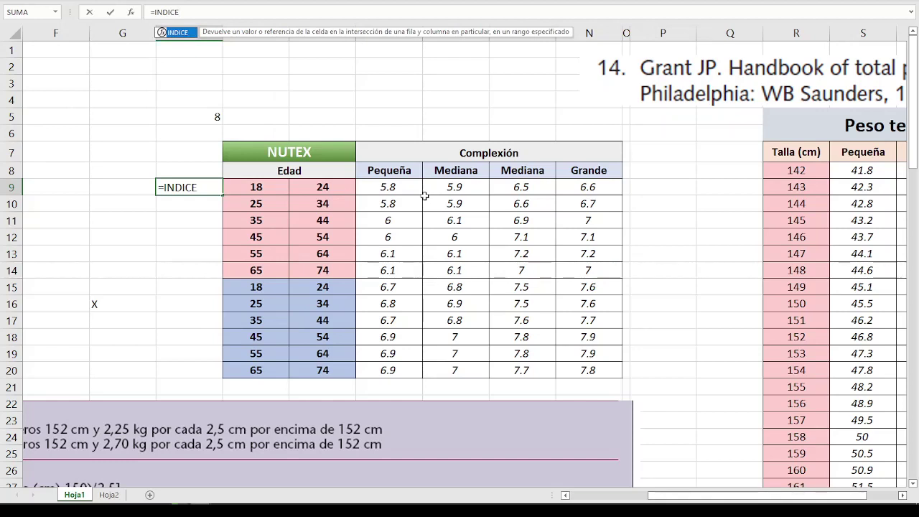
{"action": "type", "text": "("}
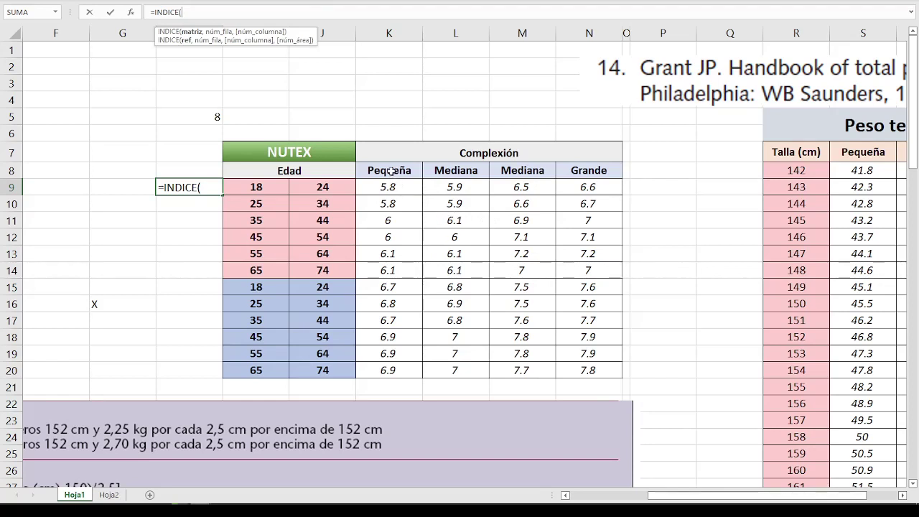
{"action": "left_click_drag", "start_coordinate": [390, 171], "coordinate": [590, 173]}
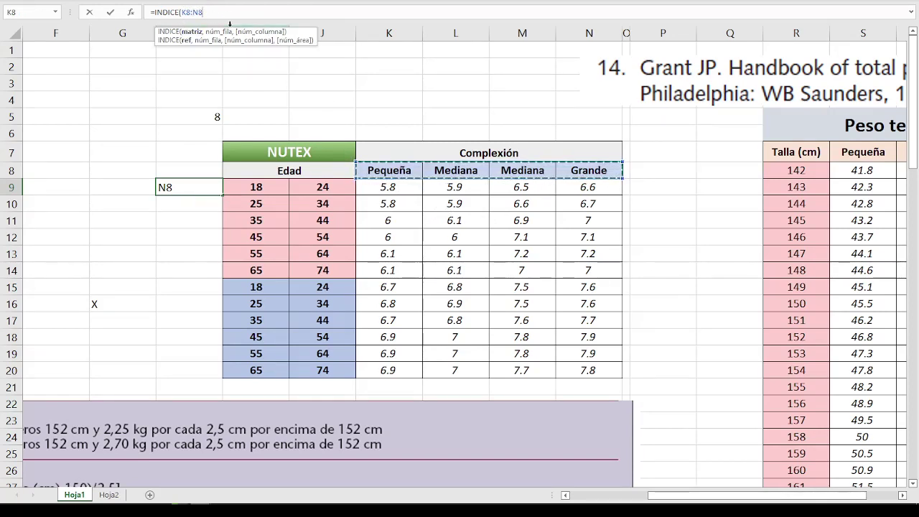
{"action": "type", "text": ","}
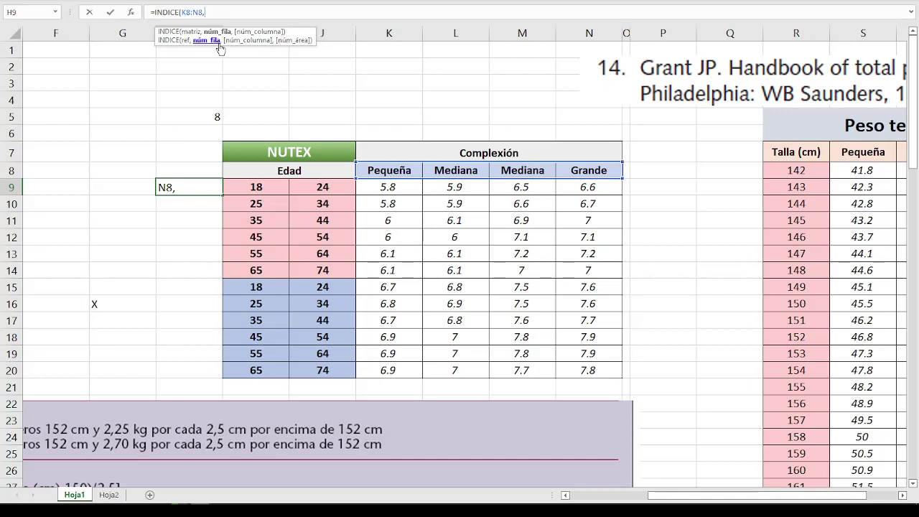
{"action": "type", "text": "COINCI"}
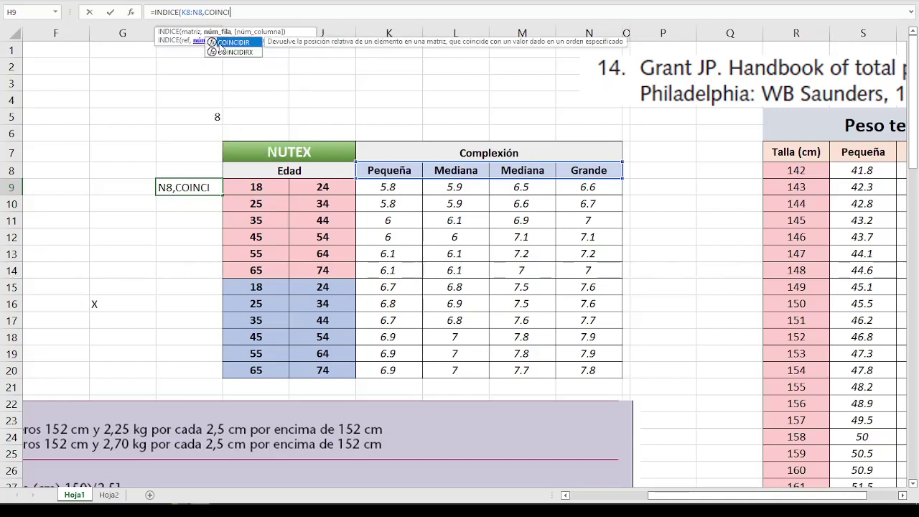
{"action": "type", "text": "DIR"}
{"action": "double_click", "coordinate": [219, 43]}
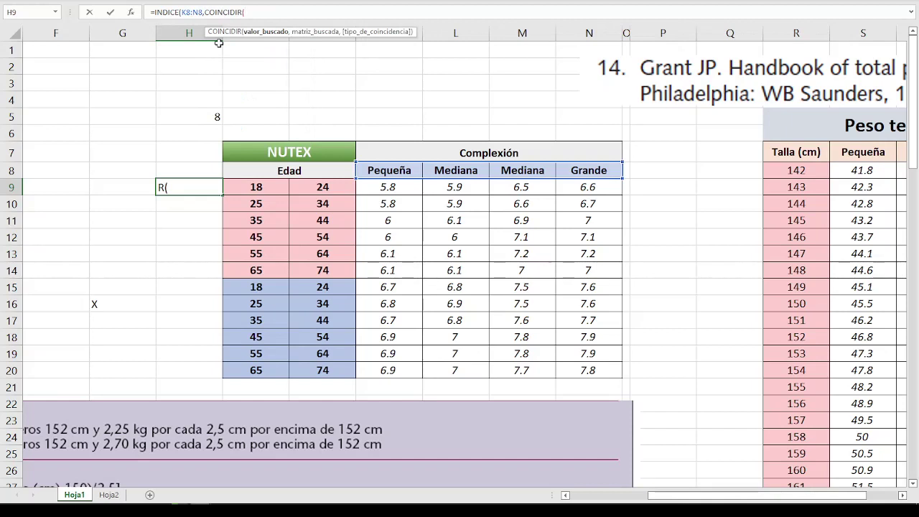
Match MIN(ABS(H5-K9:N9)) against K9:N9-H5 and enter H9 as an array formula.
{"action": "type", "text": "MIN("}
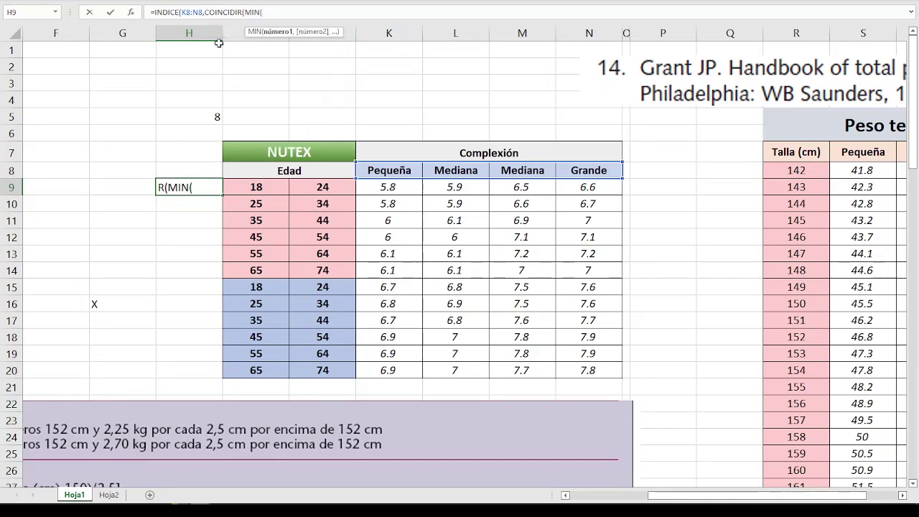
{"action": "type", "text": "ABS"}
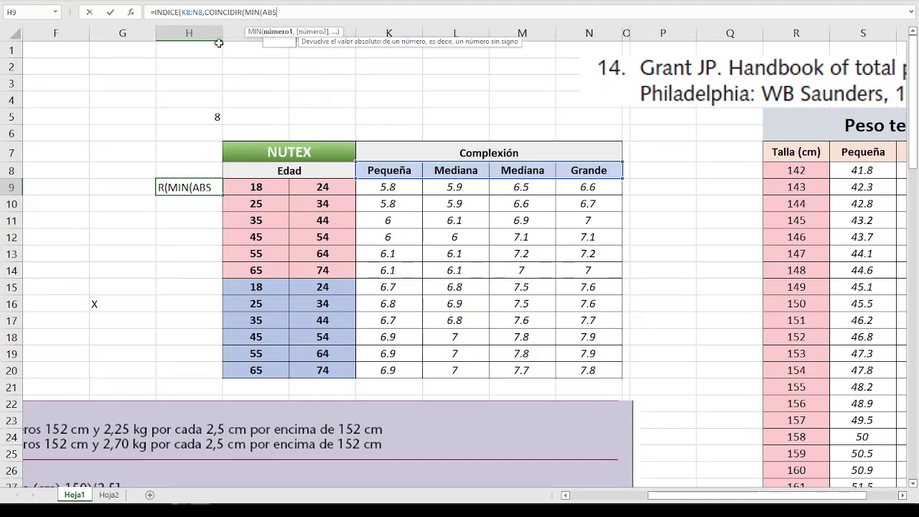
{"action": "type", "text": "("}
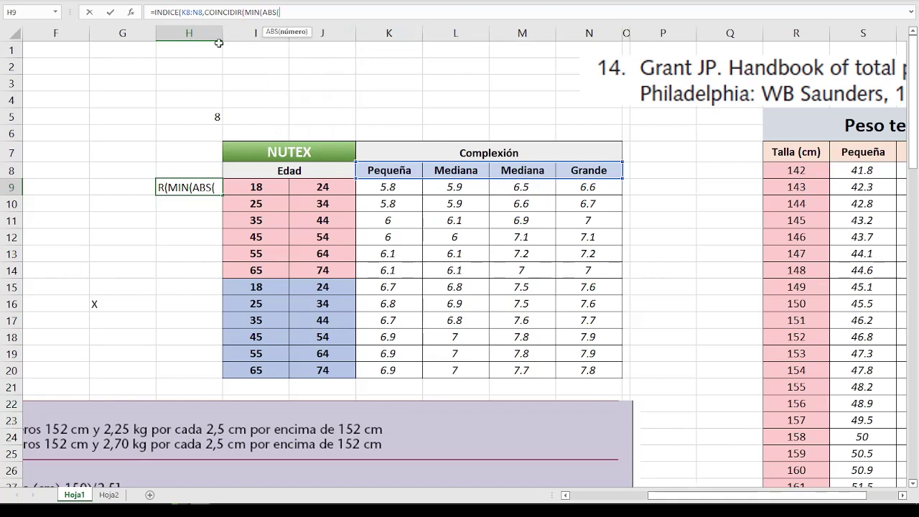
{"action": "left_click", "coordinate": [209, 115]}
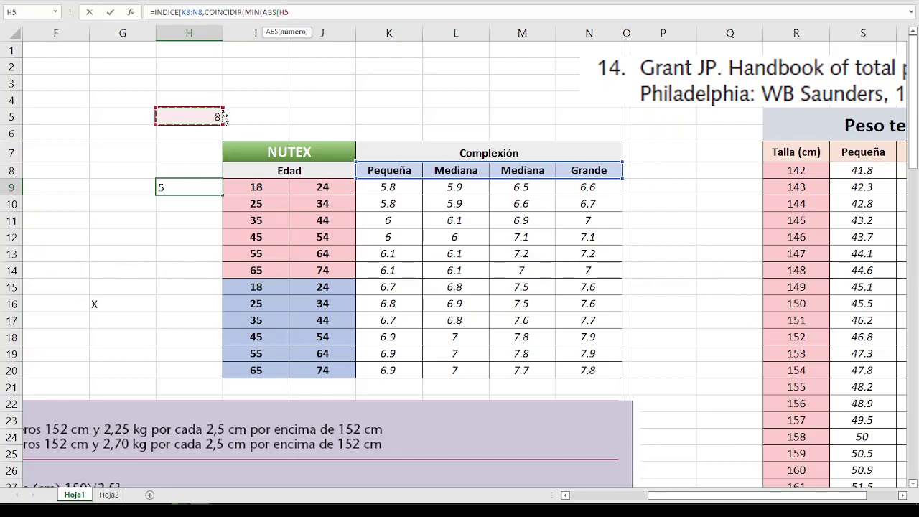
{"action": "type", "text": "-"}
{"action": "left_click", "coordinate": [378, 186]}
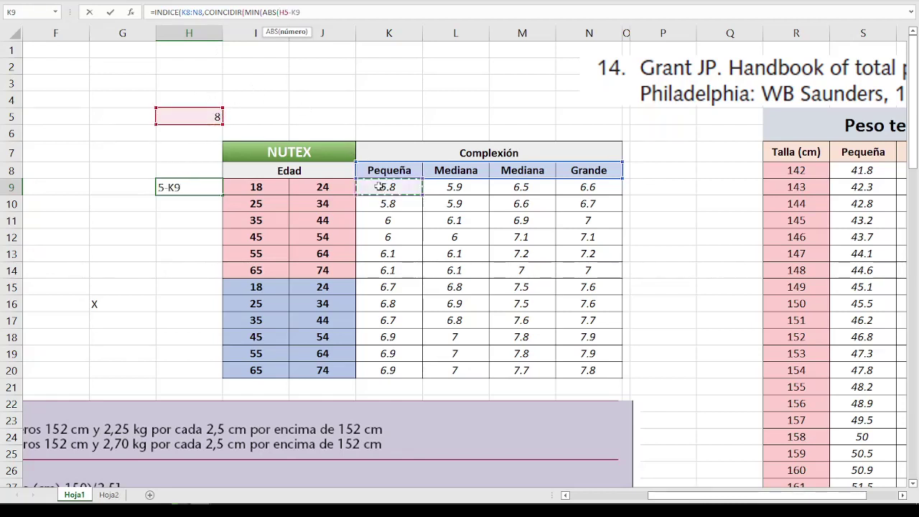
{"action": "left_click_drag", "start_coordinate": [378, 186], "coordinate": [559, 184]}
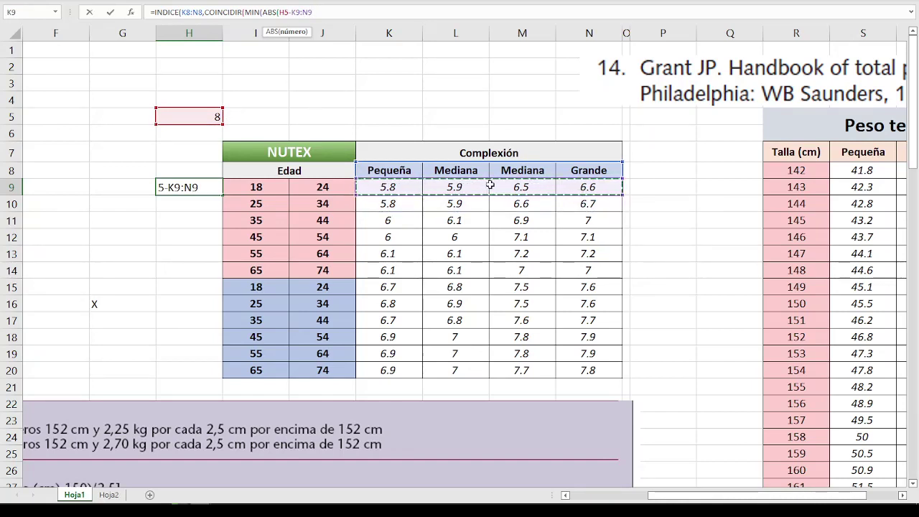
{"action": "type", "text": "))"}
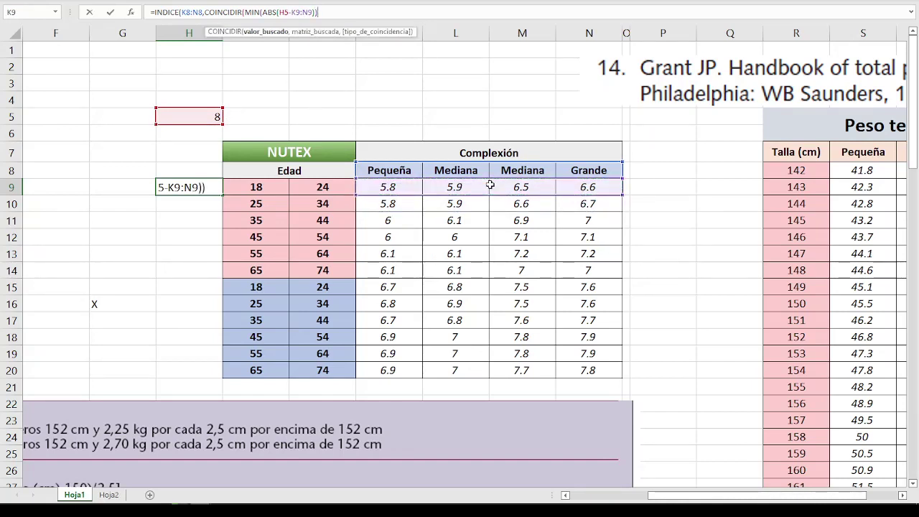
{"action": "type", "text": ","}
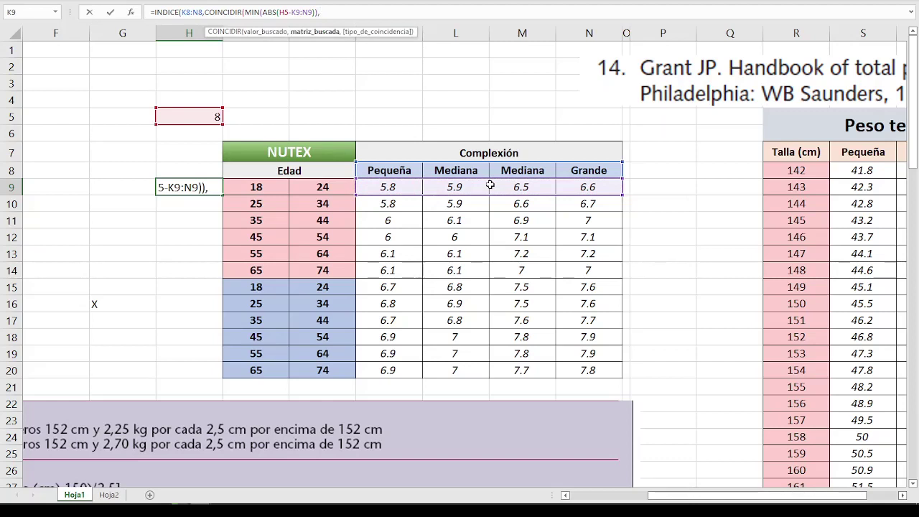
{"action": "left_click_drag", "start_coordinate": [391, 189], "coordinate": [570, 187]}
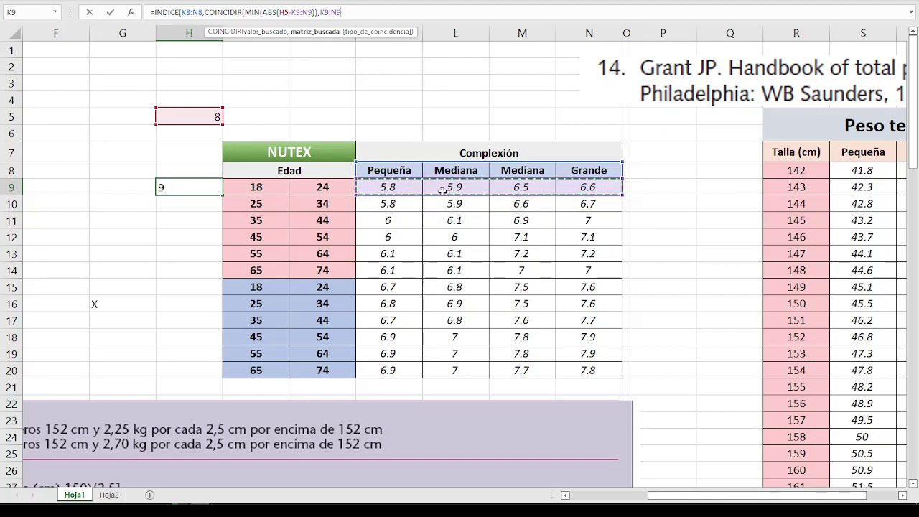
{"action": "type", "text": ","}
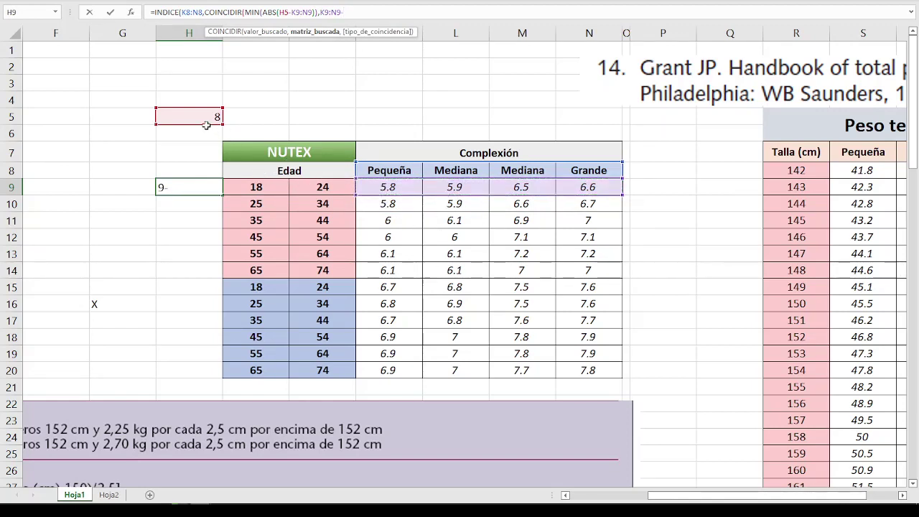
{"action": "left_click", "coordinate": [201, 119]}
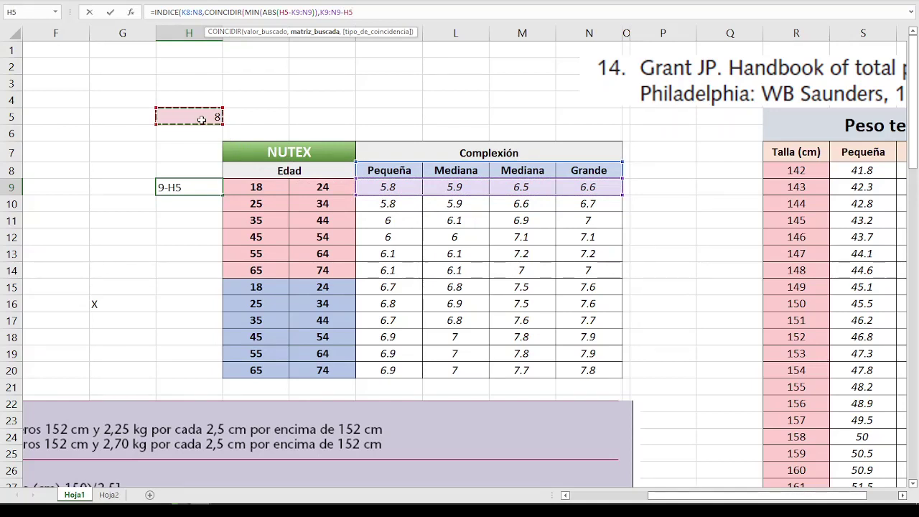
{"action": "type", "text": ")"}
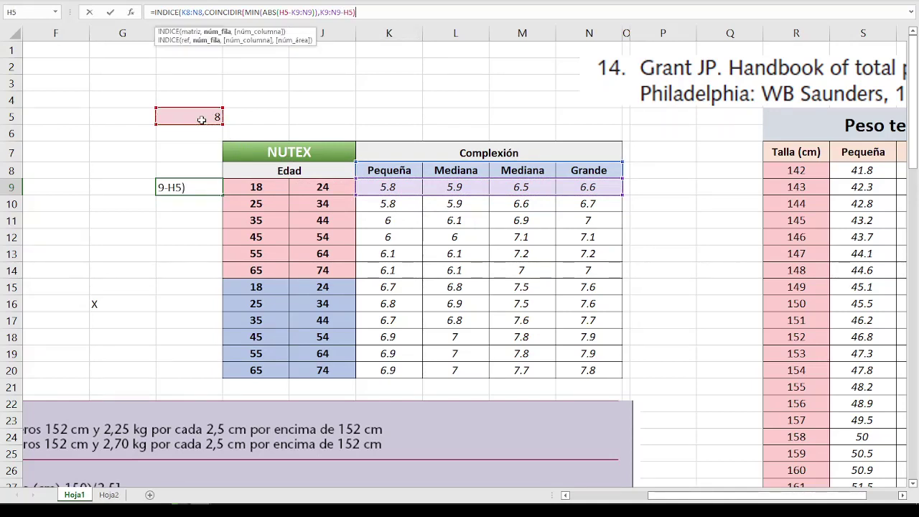
{"action": "type", "text": ")"}
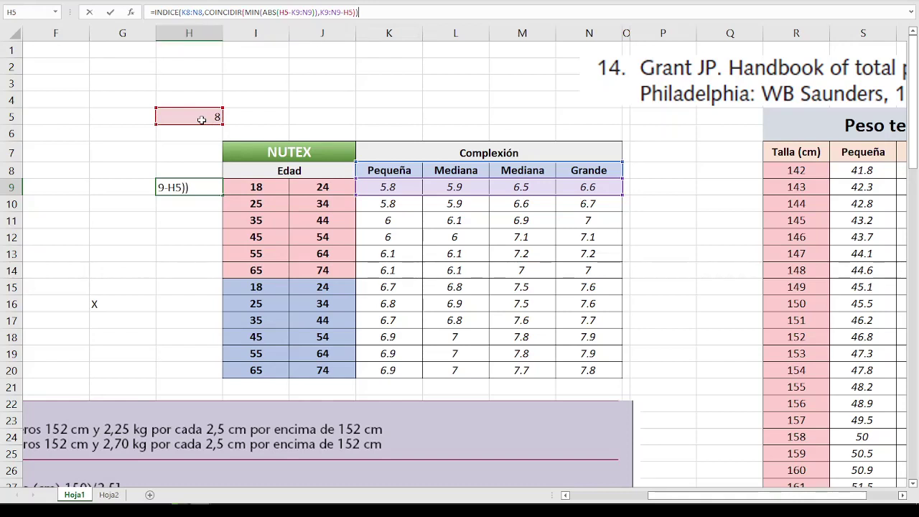
{"action": "key", "text": "ctrl+shift+Return"}
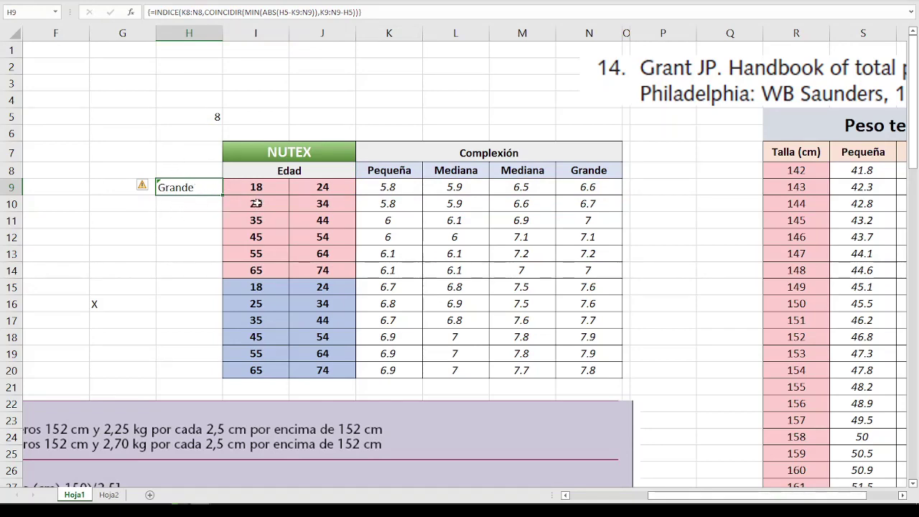
Compare the NUTEX value 6.6 in N9 with the Grande and Mediana headings.
{"action": "left_click", "coordinate": [112, 495]}
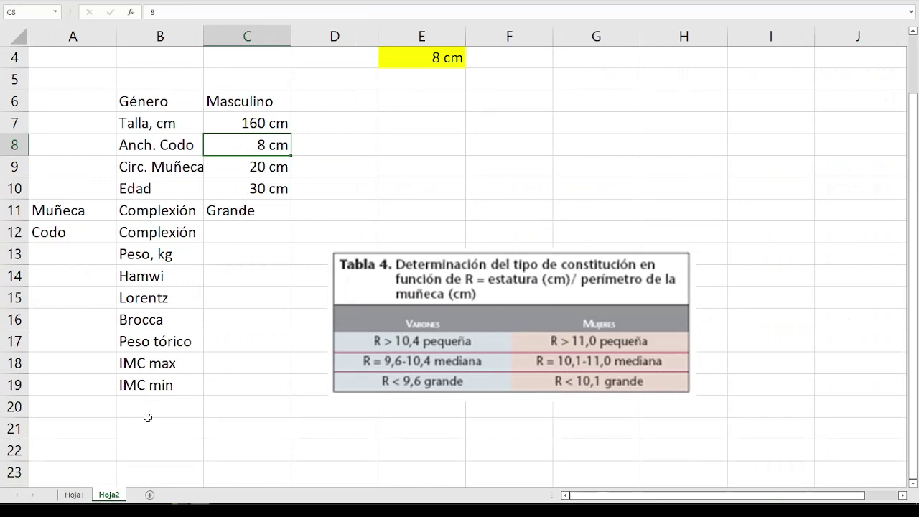
{"action": "left_click", "coordinate": [75, 494]}
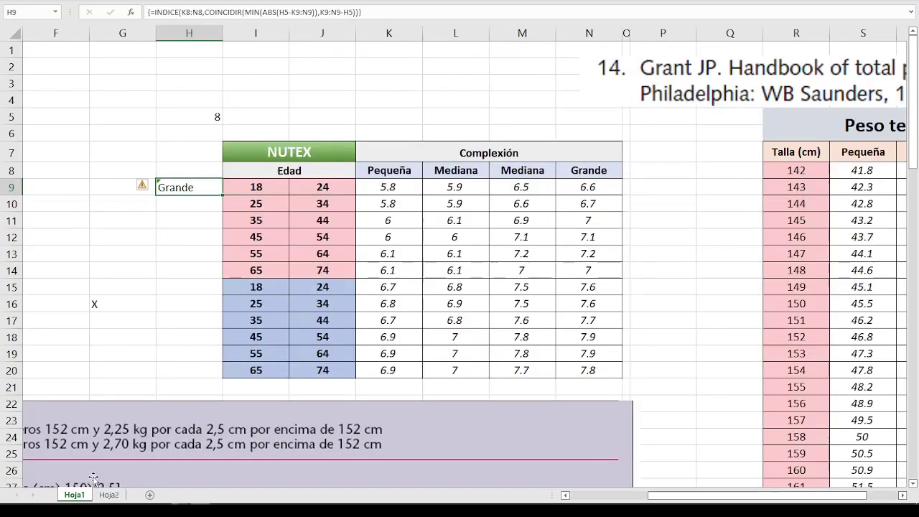
{"action": "left_click", "coordinate": [583, 186]}
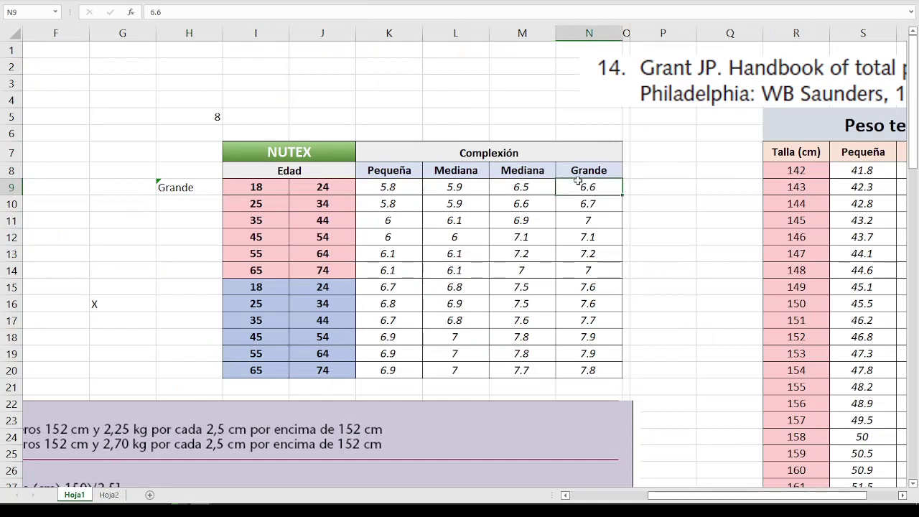
{"action": "left_click", "coordinate": [589, 172]}
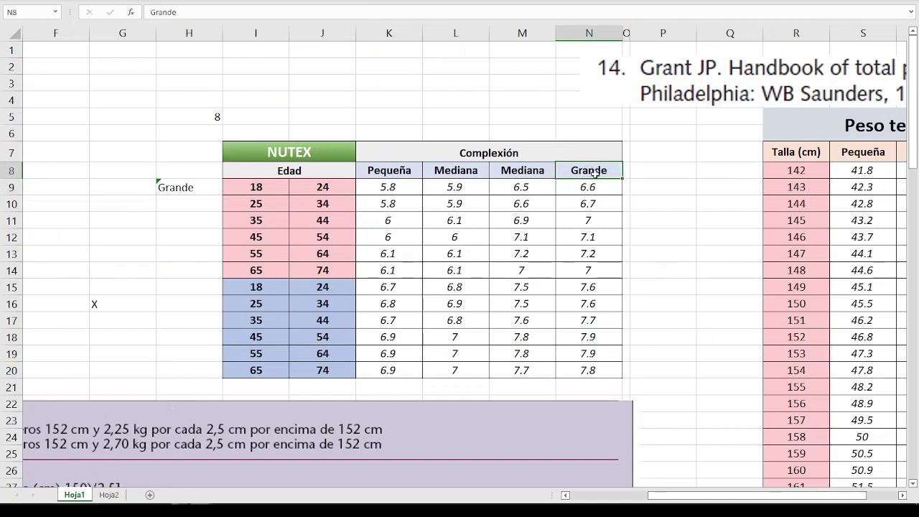
{"action": "left_click", "coordinate": [458, 173]}
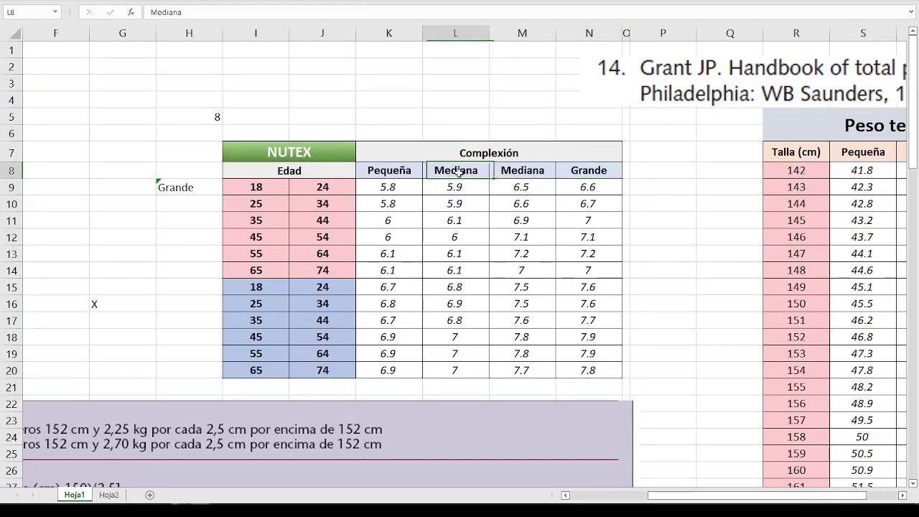
Change the elbow width in Hoja2's C8 to 6 cm.
{"action": "left_click", "coordinate": [109, 494]}
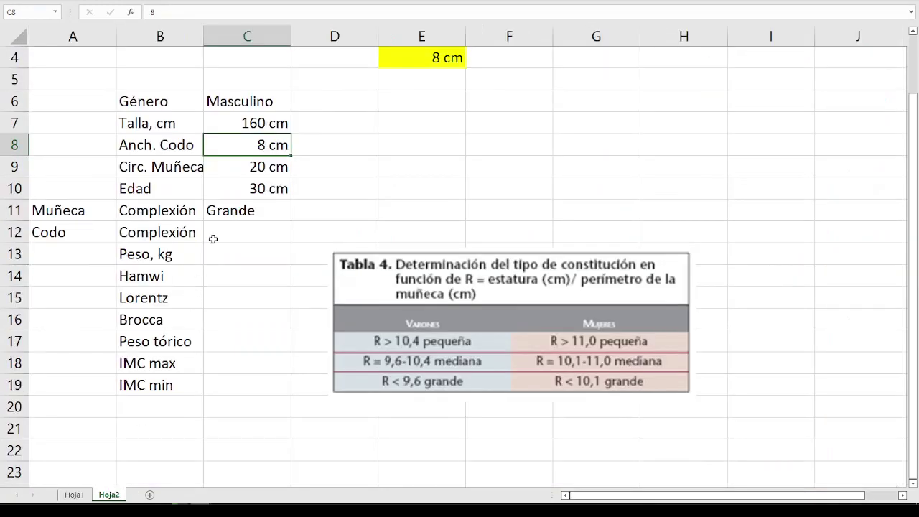
{"action": "left_click", "coordinate": [276, 168]}
{"action": "left_click", "coordinate": [277, 147]}
{"action": "type", "text": "6"}
{"action": "key", "text": "Return"}
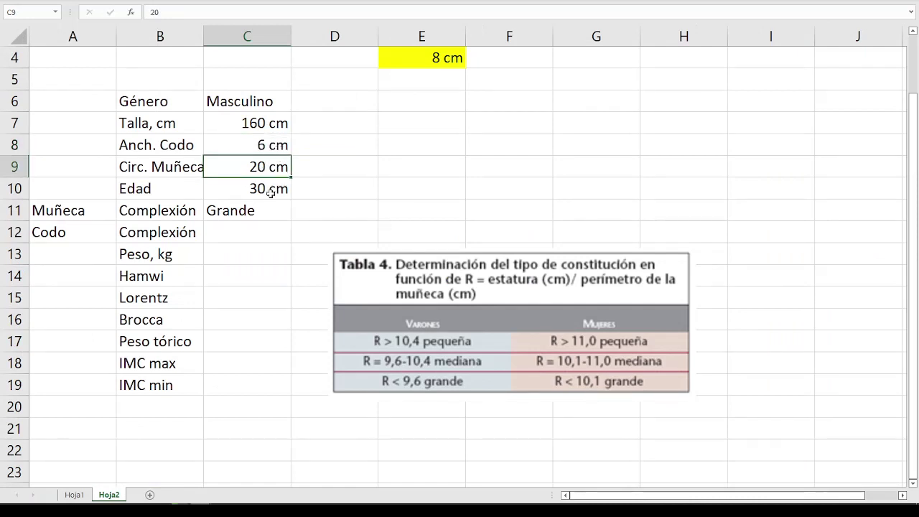
Check H9's result against G9 on Hoja1 and reopen H9's formula for editing.
{"action": "left_click", "coordinate": [74, 495]}
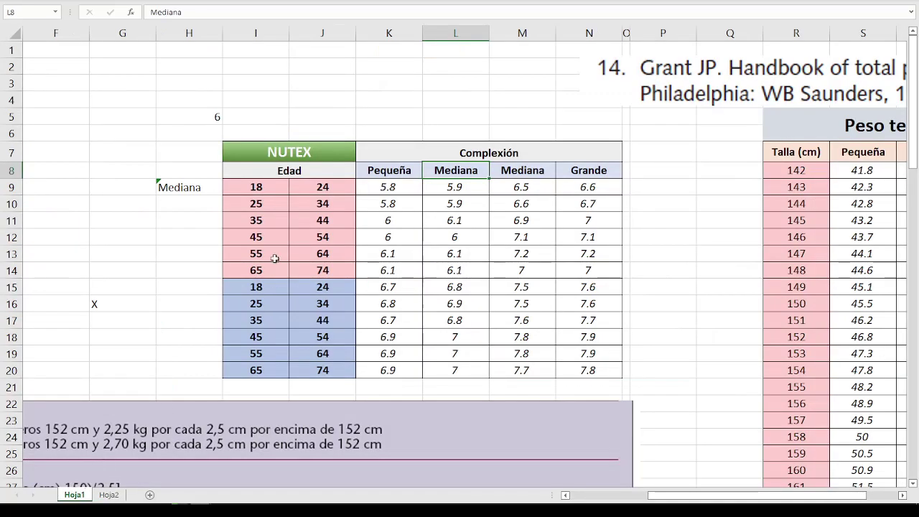
{"action": "left_click", "coordinate": [183, 187]}
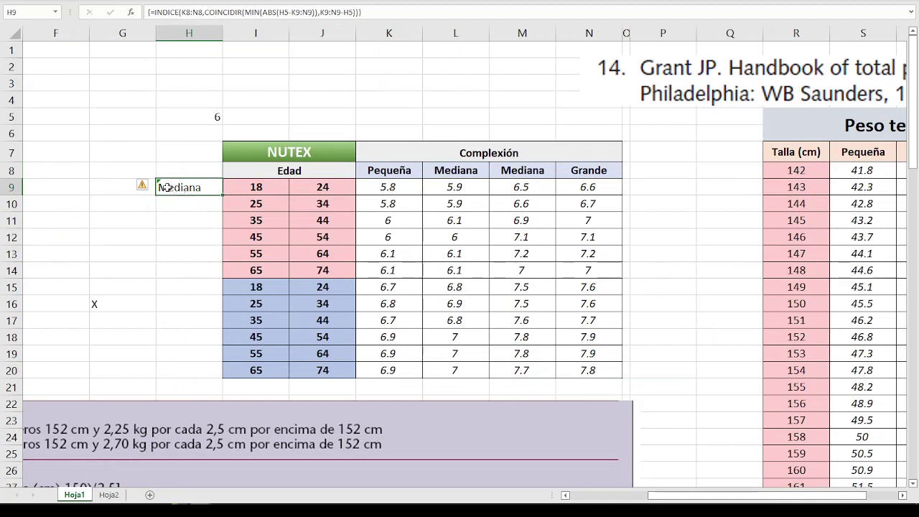
{"action": "left_click", "coordinate": [123, 186]}
{"action": "double_click", "coordinate": [179, 185]}
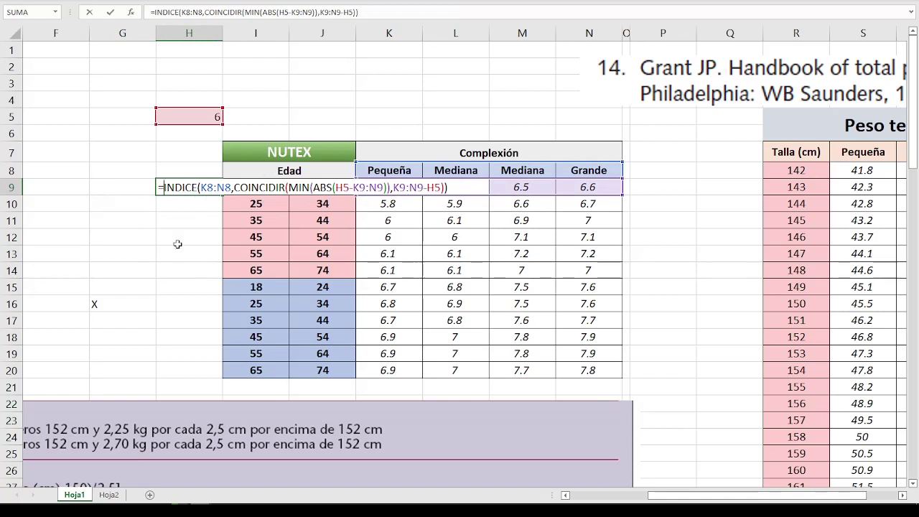
Wrap H9's lookup in SI(G9="X", …, "") and re-enter it as an array formula.
{"action": "type", "text": "SI"}
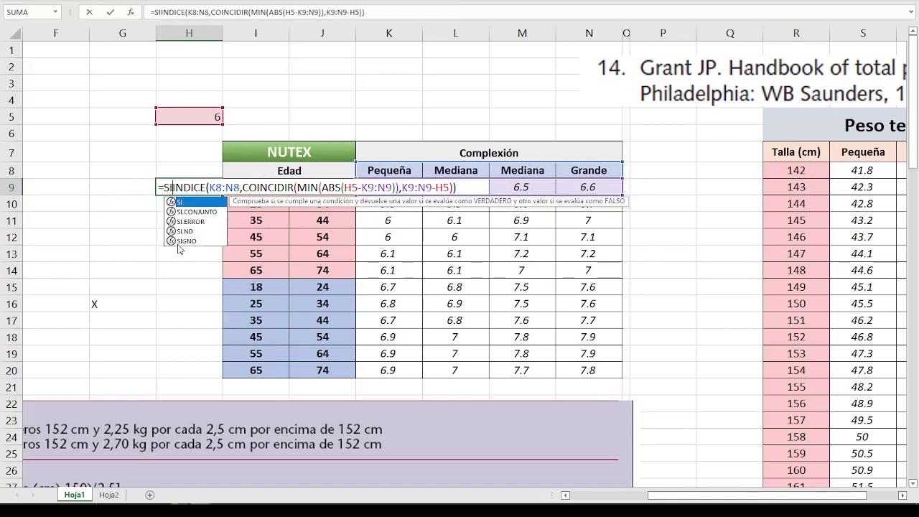
{"action": "type", "text": "("}
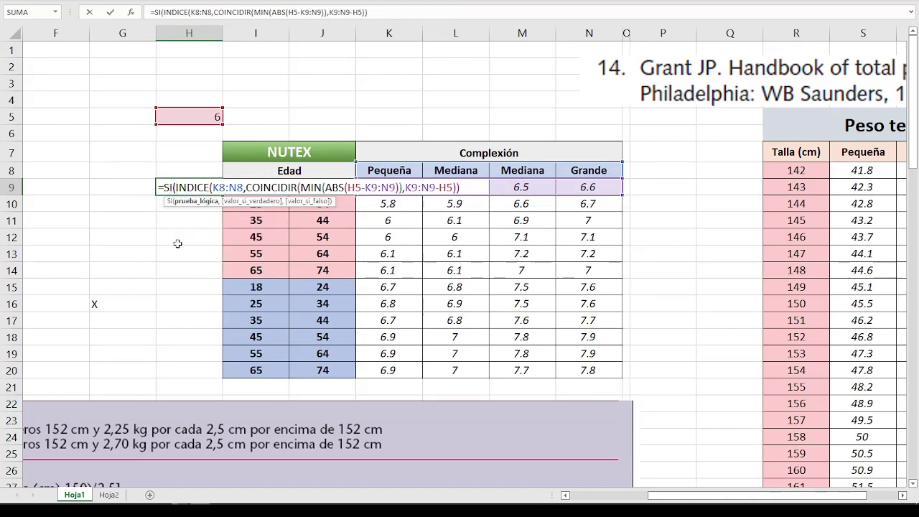
{"action": "left_click", "coordinate": [104, 186]}
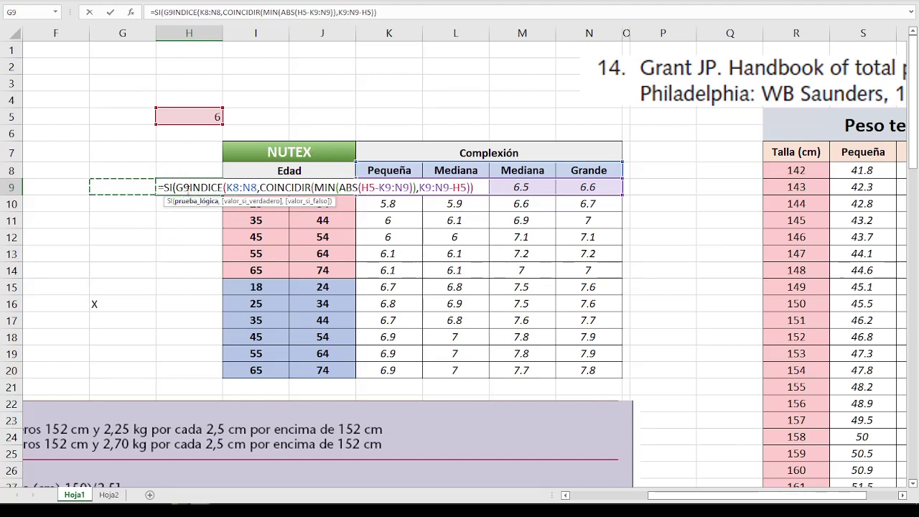
{"action": "type", "text": "="}
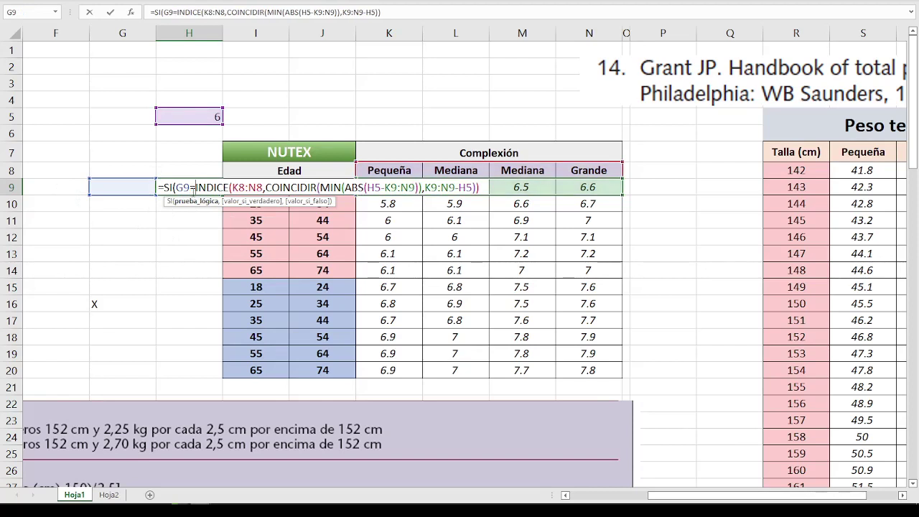
{"action": "type", "text": "\"X"}
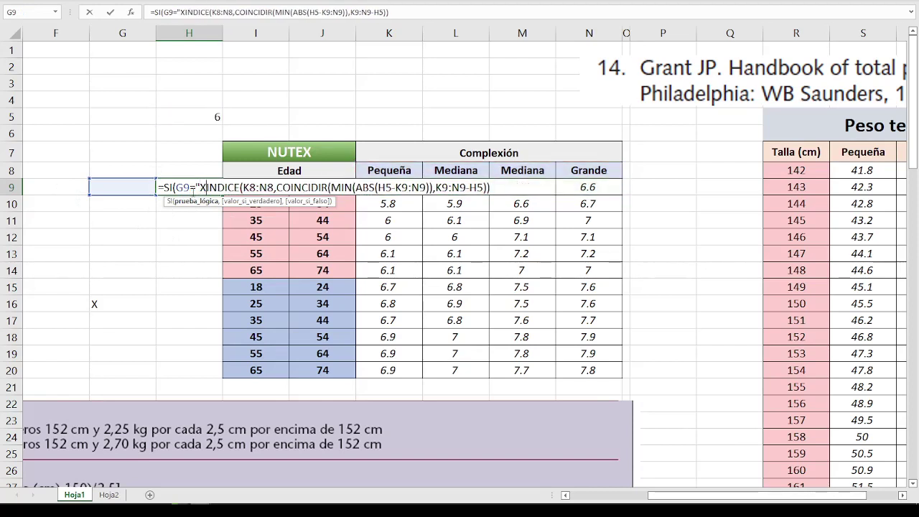
{"action": "type", "text": "\""}
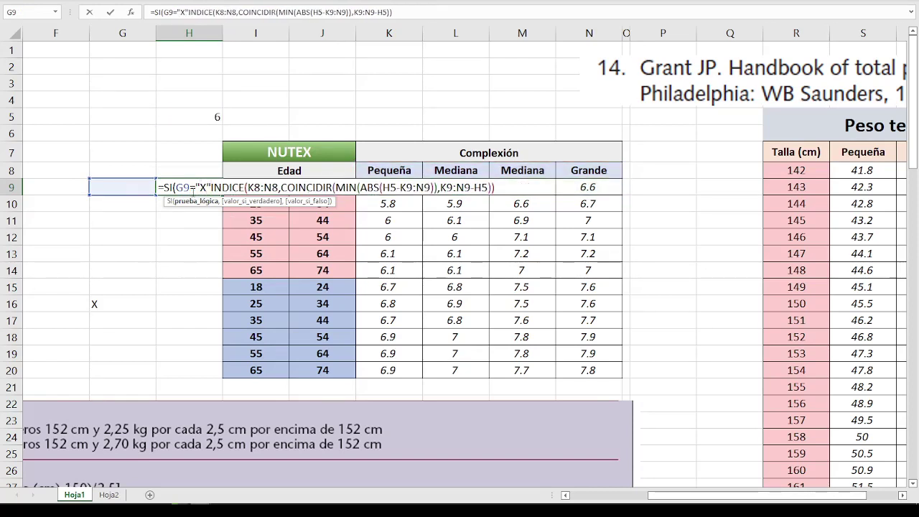
{"action": "type", "text": ","}
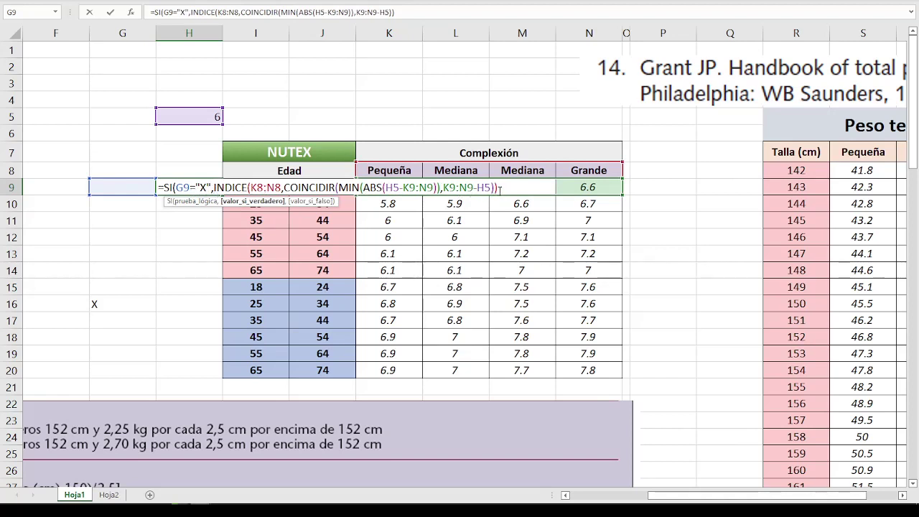
{"action": "type", "text": ","}
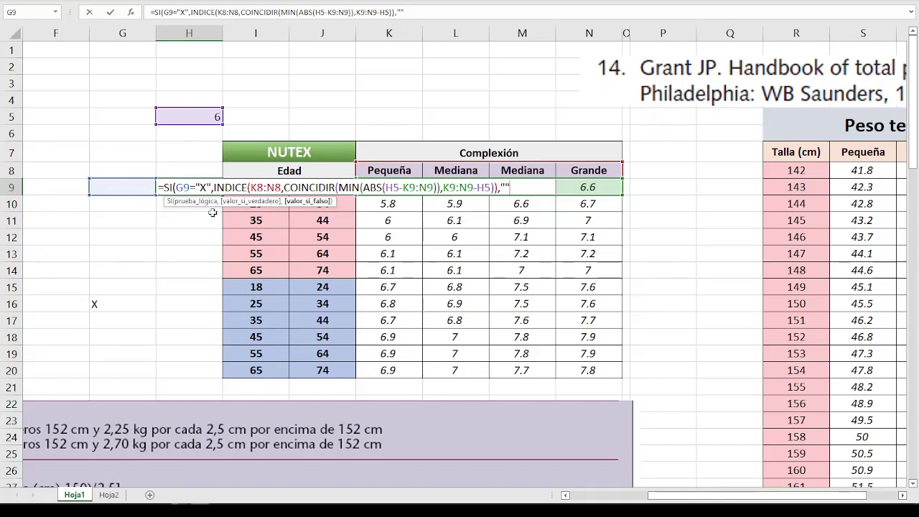
{"action": "key", "text": "Right"}
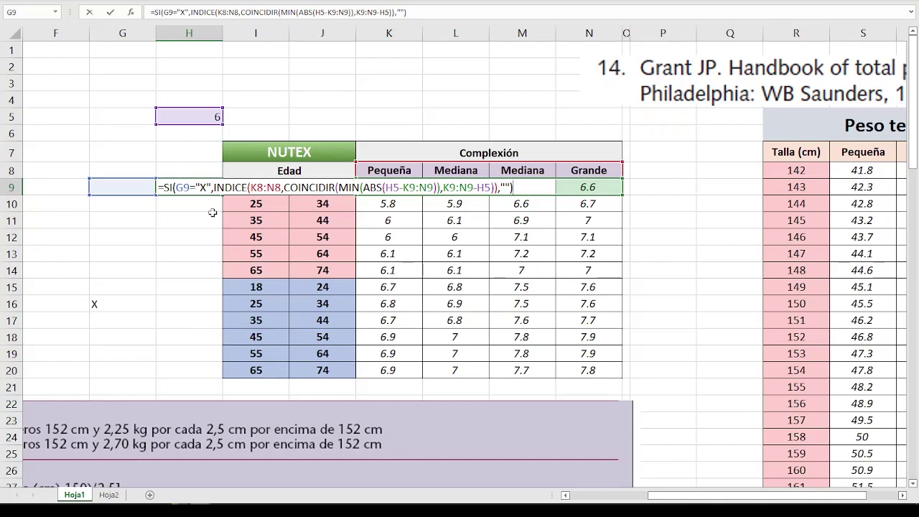
{"action": "key", "text": "ctrl+shift+Return"}
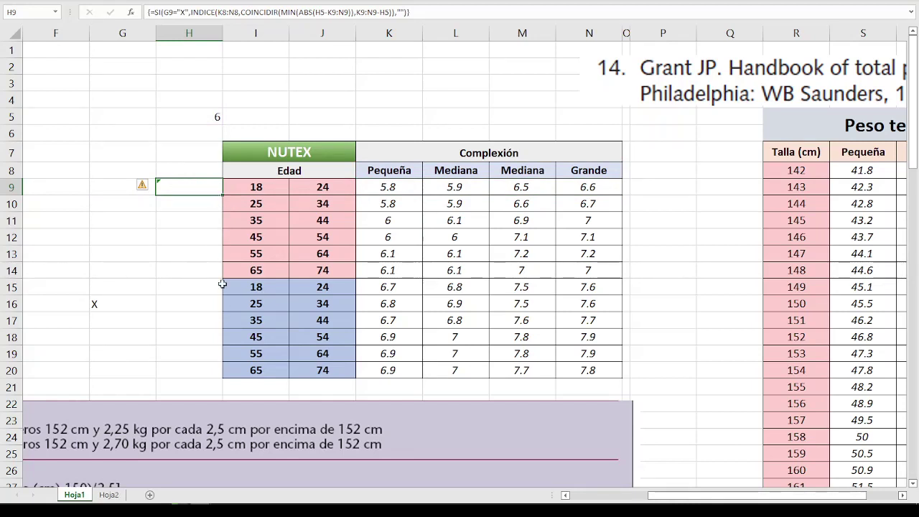
Make H9's references absolute as $K$8:$N$8 and $H$5 twice, keeping the array formula.
{"action": "double_click", "coordinate": [201, 187]}
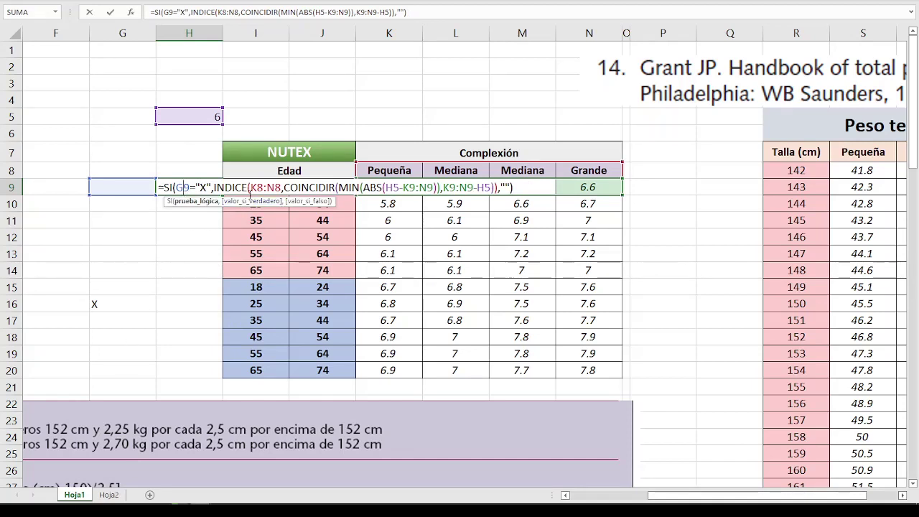
{"action": "left_click", "coordinate": [257, 188]}
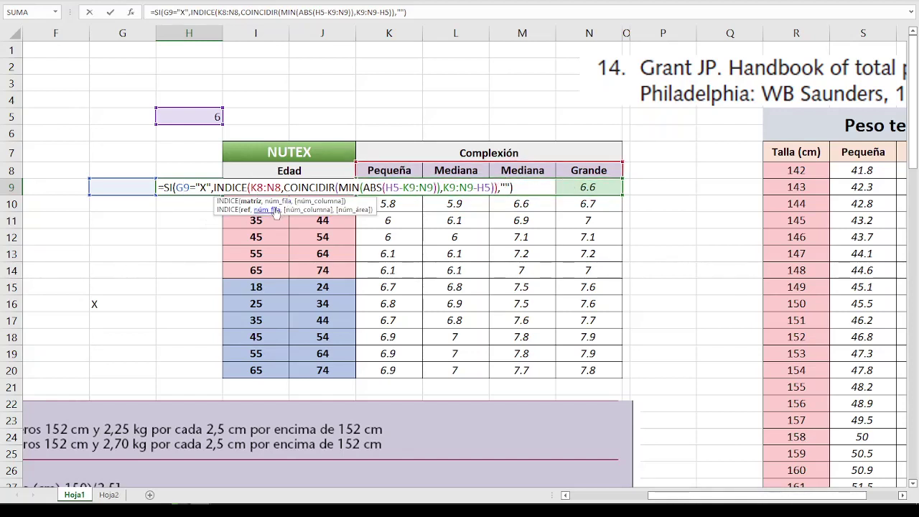
{"action": "key", "text": "F4"}
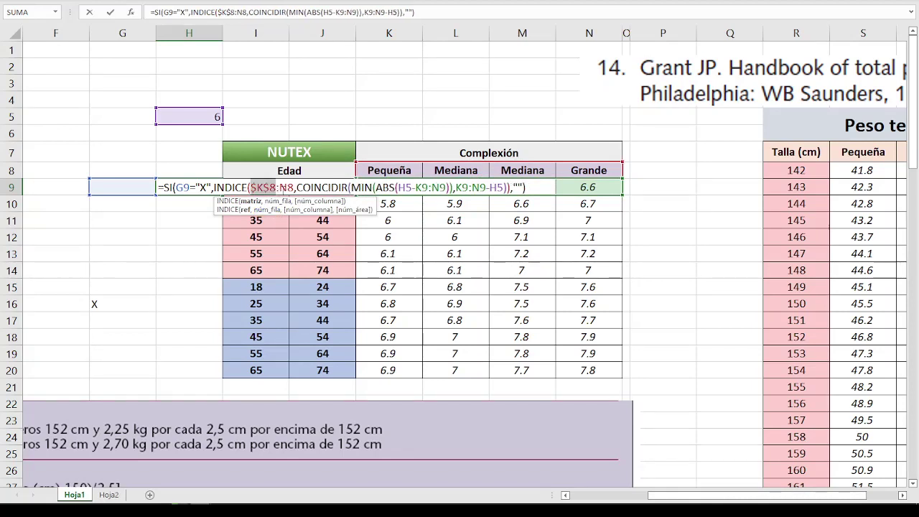
{"action": "double_click", "coordinate": [295, 187]}
{"action": "key", "text": "F4"}
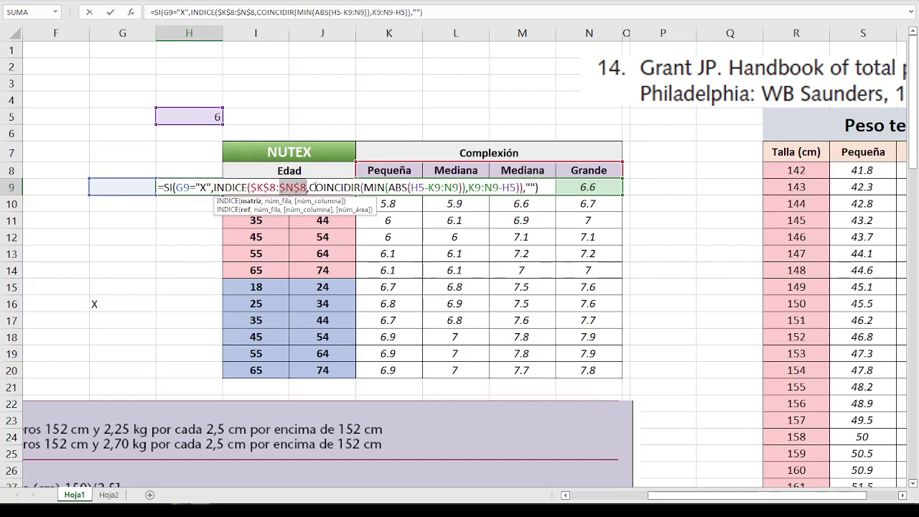
{"action": "left_click", "coordinate": [419, 187]}
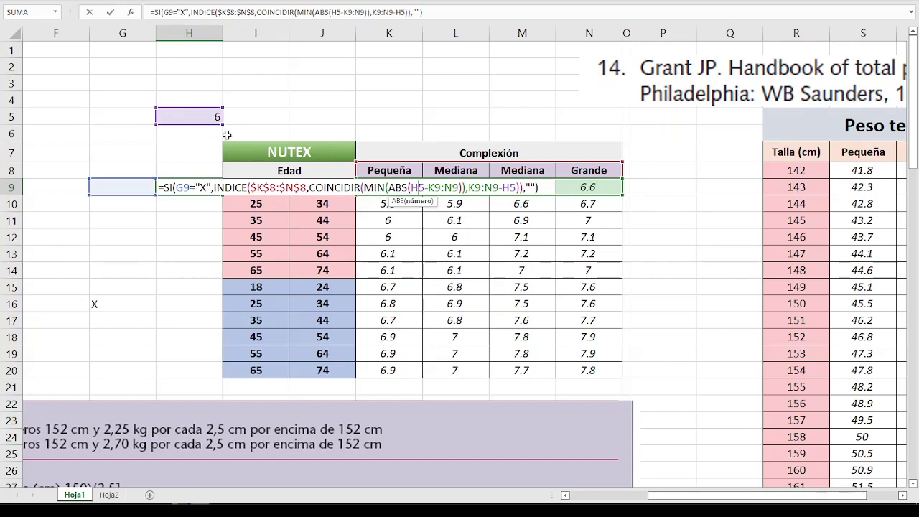
{"action": "key", "text": "F4"}
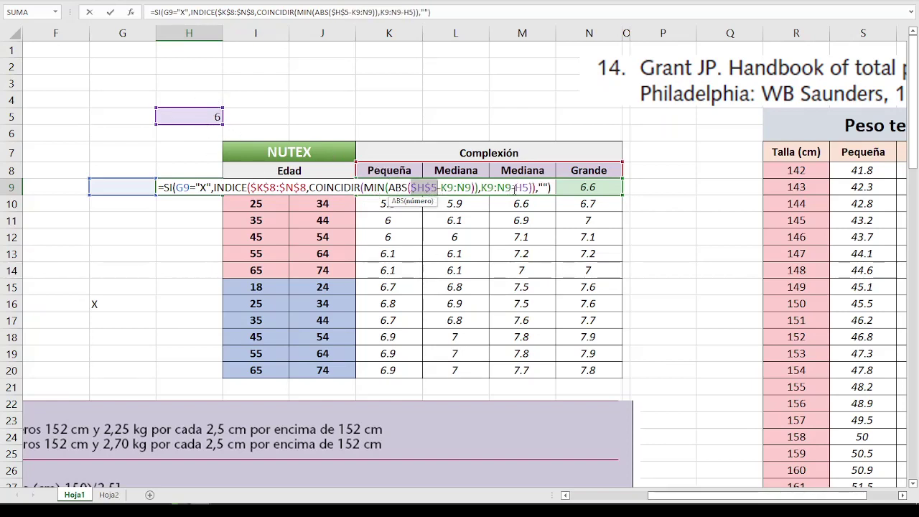
{"action": "left_click", "coordinate": [522, 188]}
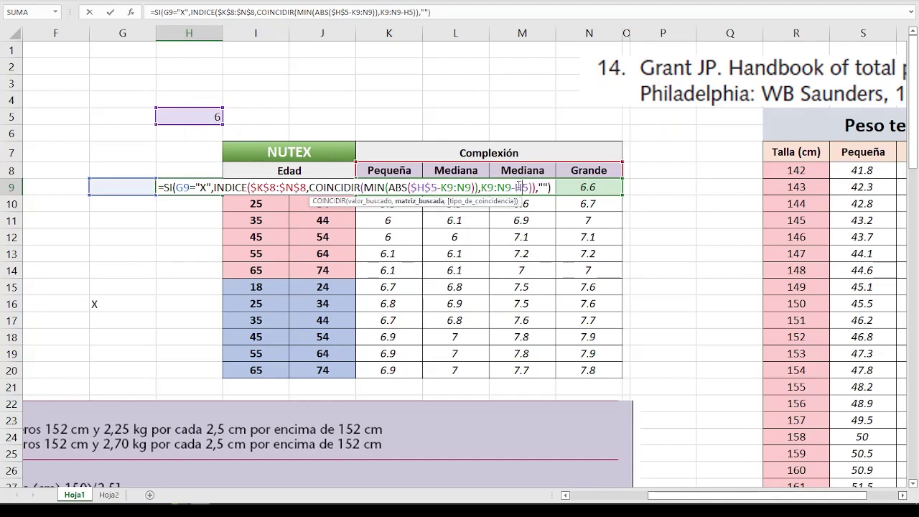
{"action": "key", "text": "F4"}
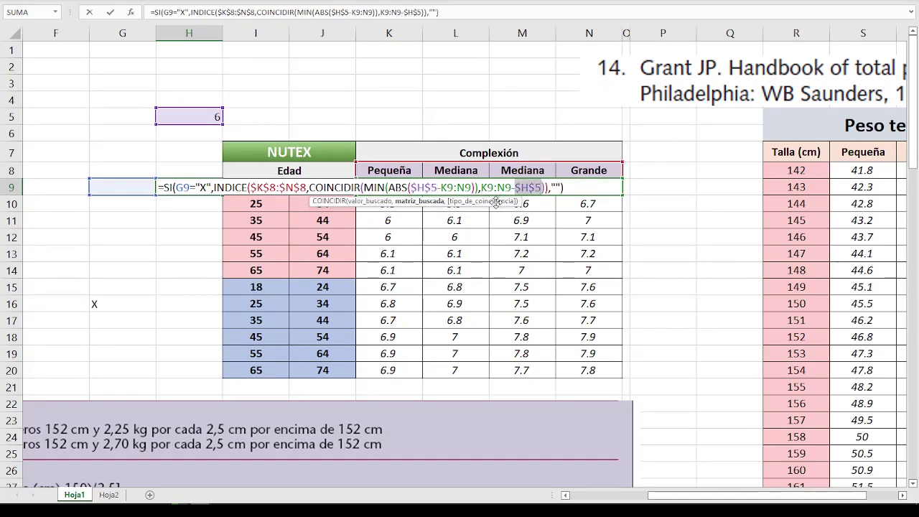
{"action": "key", "text": "ctrl+shift+Return"}
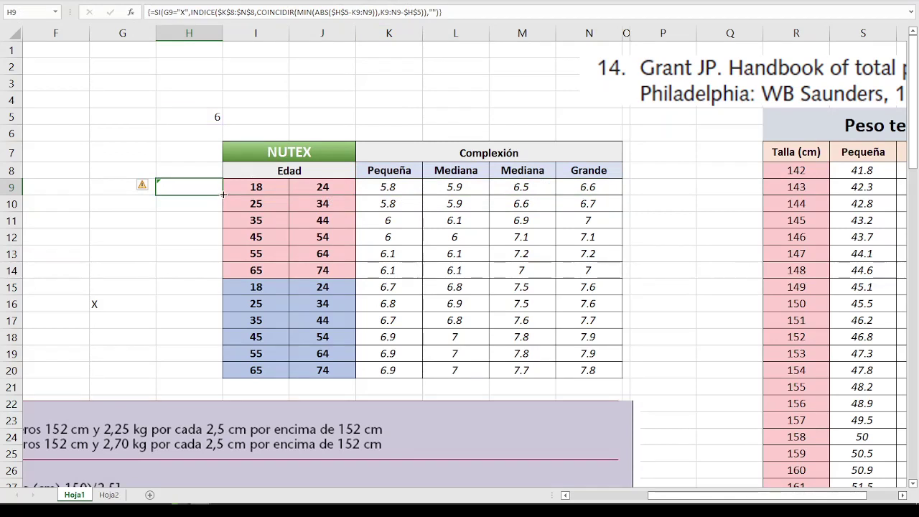
Fill H9's formula down to H20 and confirm H16 returns Pequeña.
{"action": "left_click_drag", "start_coordinate": [223, 194], "coordinate": [227, 379]}
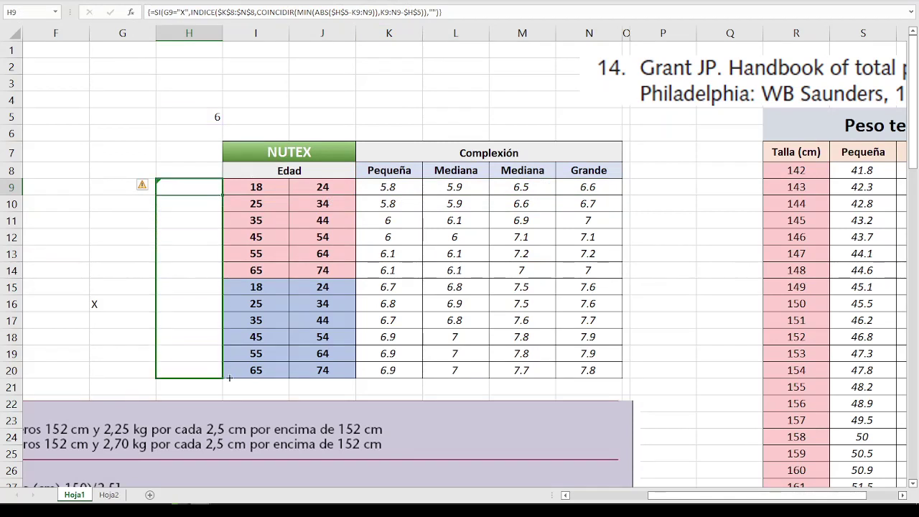
{"action": "left_click", "coordinate": [188, 304]}
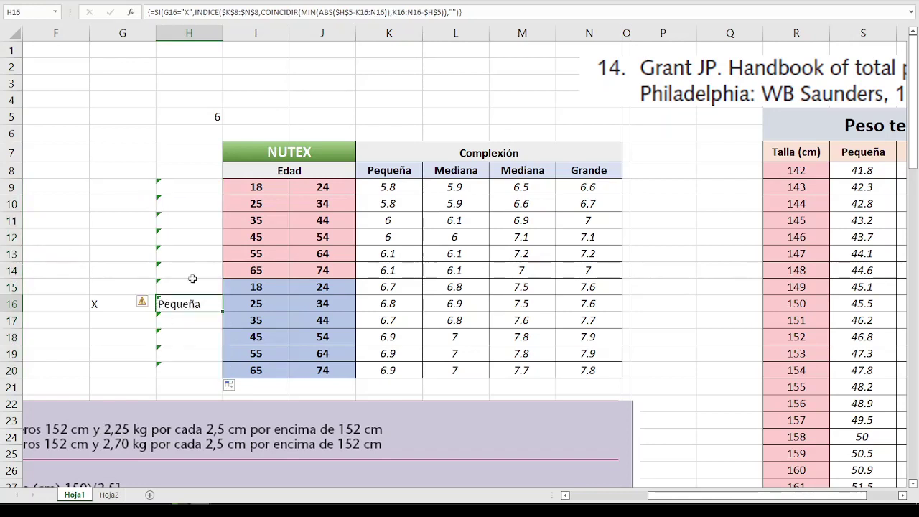
{"action": "left_click", "coordinate": [118, 307]}
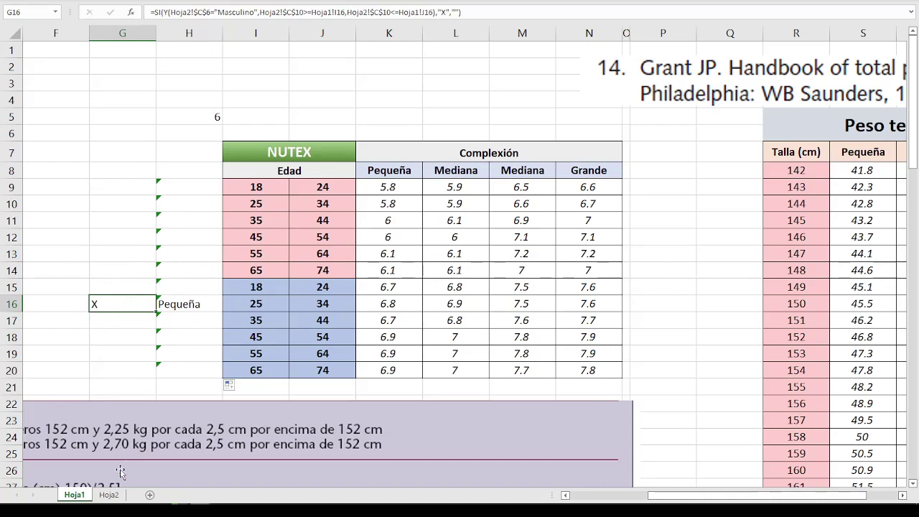
Verify the result against Hoja2's elbow width and K16's 6.8 under Pequeña.
{"action": "left_click", "coordinate": [109, 495]}
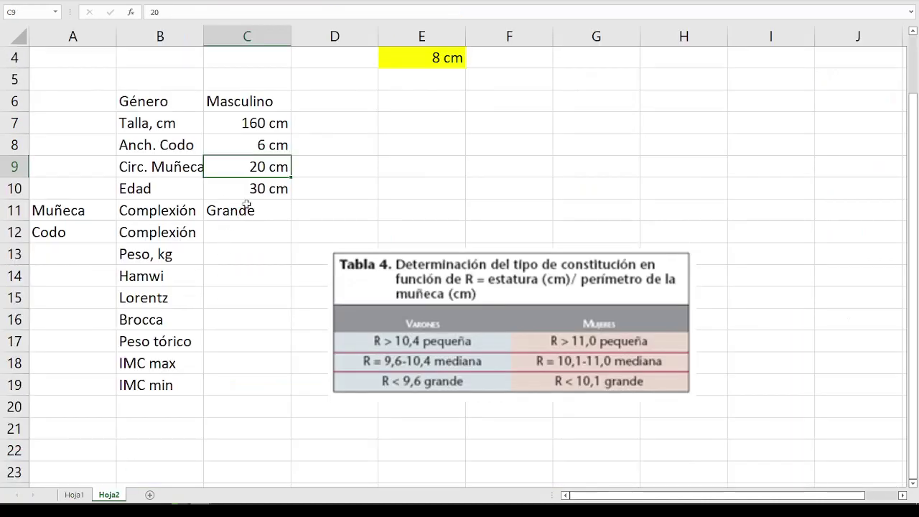
{"action": "left_click", "coordinate": [258, 146]}
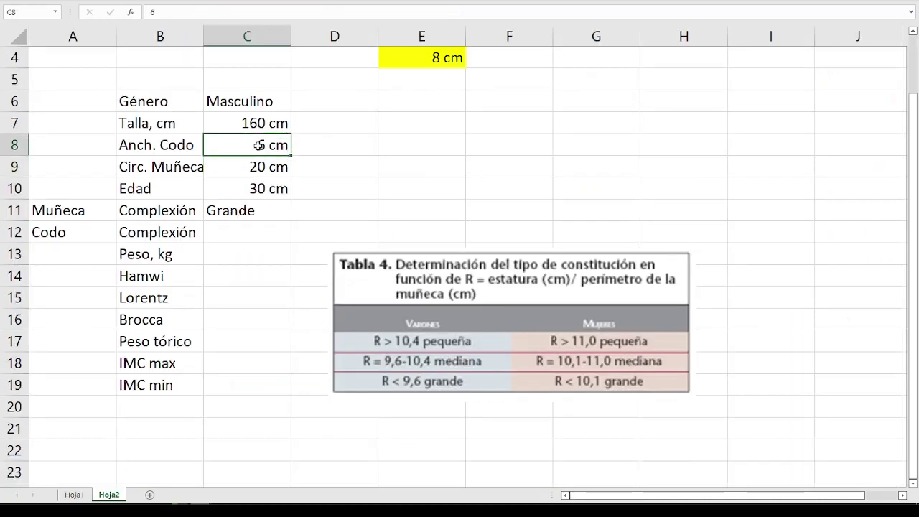
{"action": "left_click", "coordinate": [76, 495]}
{"action": "left_click", "coordinate": [415, 305]}
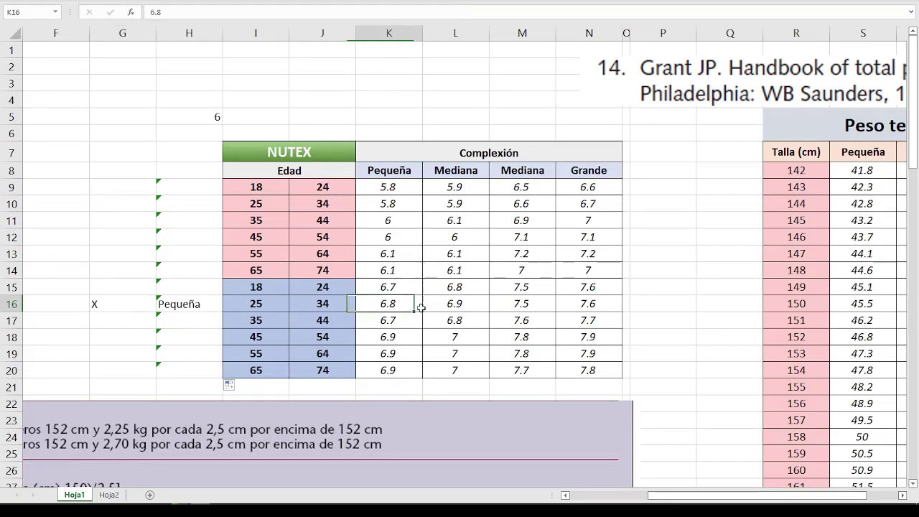
{"action": "left_click_drag", "start_coordinate": [420, 308], "coordinate": [406, 304]}
{"action": "left_click", "coordinate": [404, 169]}
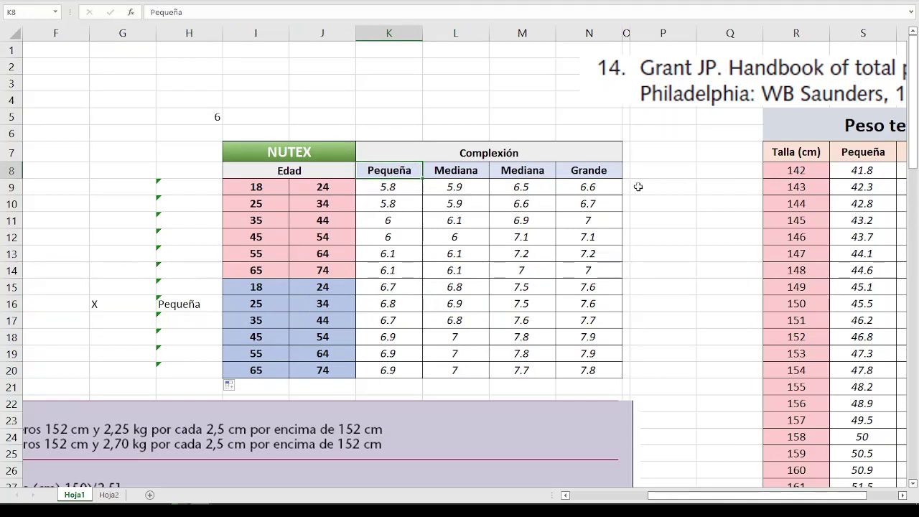
Browse right to the Peso teórico table and back to the NUTEX table.
{"action": "left_click", "coordinate": [650, 226]}
{"action": "key", "text": "Right"}
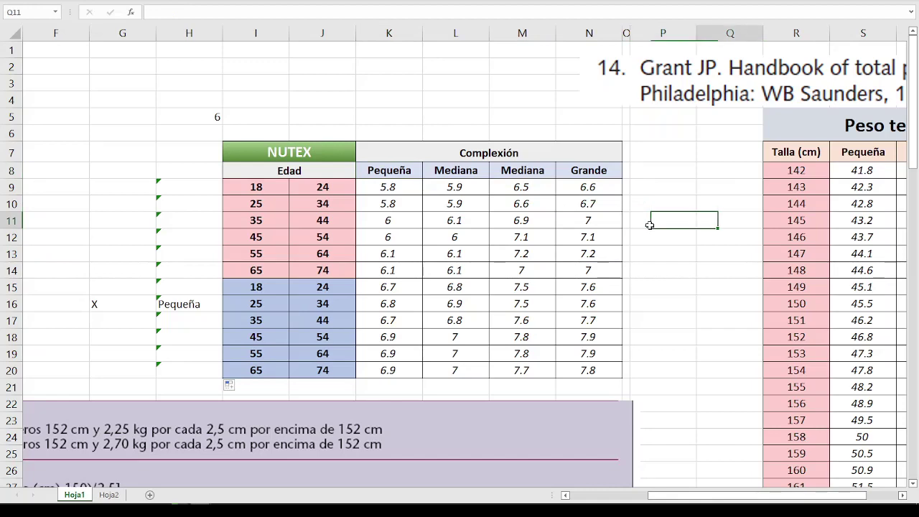
{"action": "key", "text": "Right"}
{"action": "key", "text": "Right"}
{"action": "key", "text": "Right"}
{"action": "key", "text": "Right"}
{"action": "key", "text": "Left"}
{"action": "key", "text": "Left"}
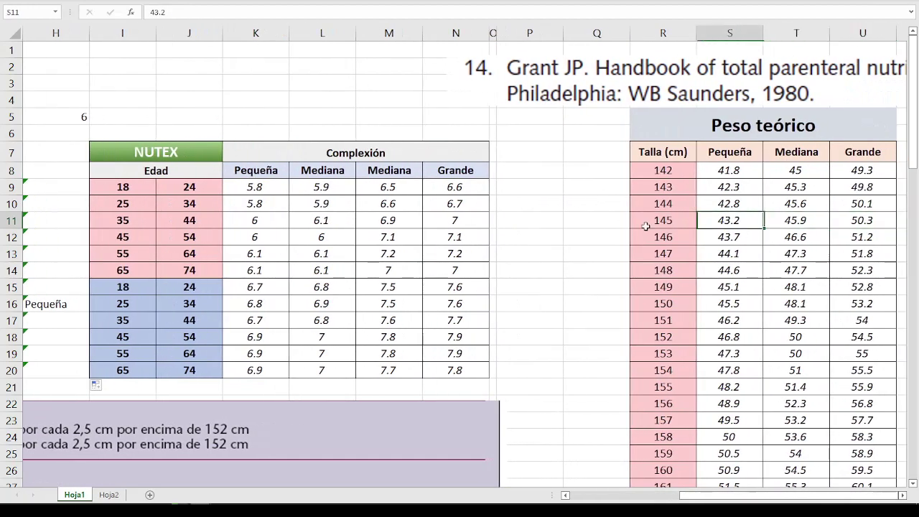
{"action": "key", "text": "Left"}
{"action": "key", "text": "Left"}
{"action": "key", "text": "Left"}
{"action": "key", "text": "Left"}
{"action": "key", "text": "Left"}
{"action": "key", "text": "Left"}
{"action": "key", "text": "Left"}
{"action": "key", "text": "Left"}
{"action": "key", "text": "Left"}
{"action": "key", "text": "Left"}
{"action": "key", "text": "Left"}
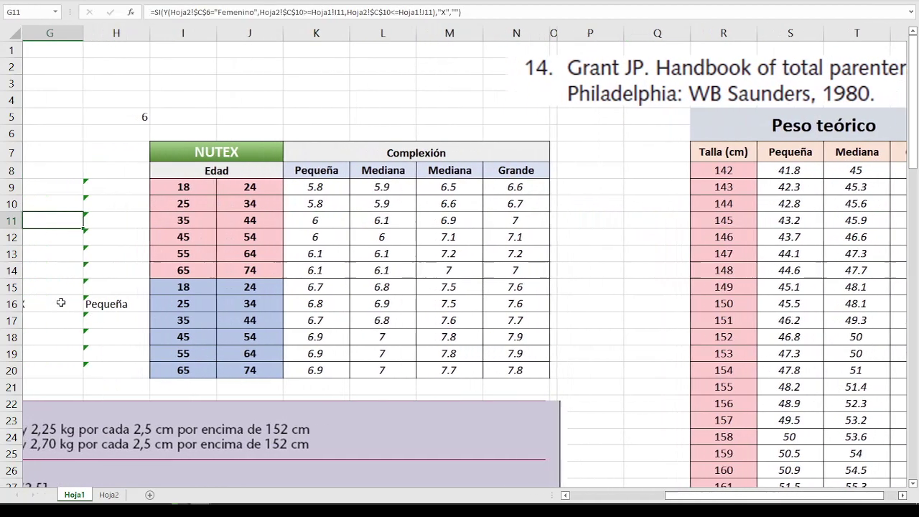
{"action": "key", "text": "Left"}
Begin a BUSCARV lookup for "X" in the elbow Complexión cell C12 on Hoja2.
{"action": "left_click", "coordinate": [109, 494]}
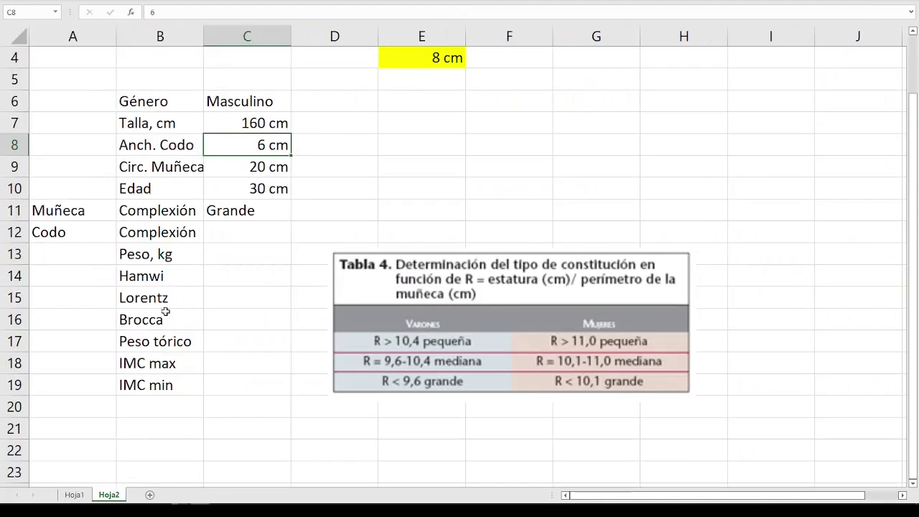
{"action": "left_click", "coordinate": [240, 231]}
{"action": "left_click", "coordinate": [77, 232]}
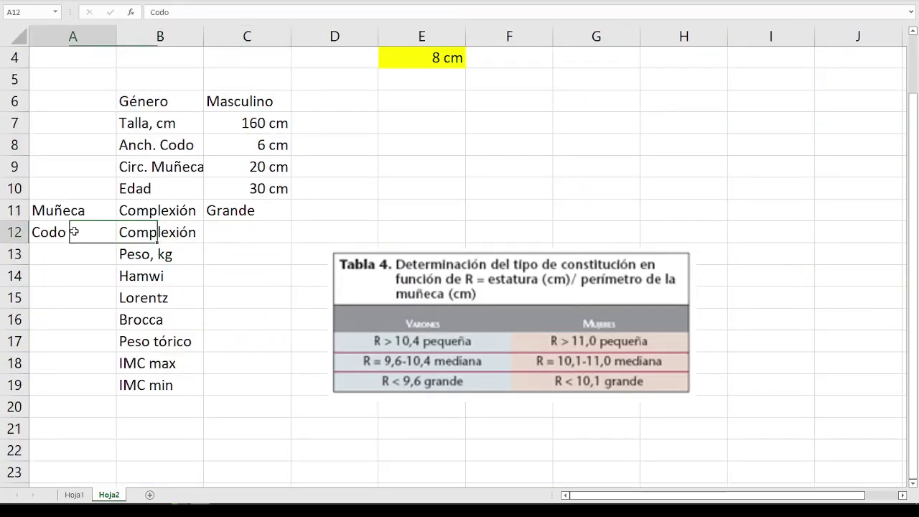
{"action": "left_click", "coordinate": [251, 238]}
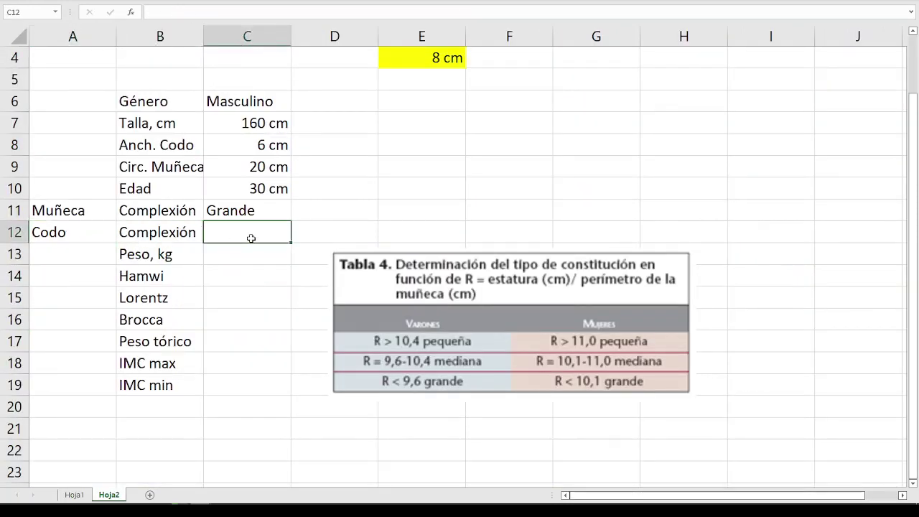
{"action": "type", "text": "="}
{"action": "type", "text": "BUSCARV"}
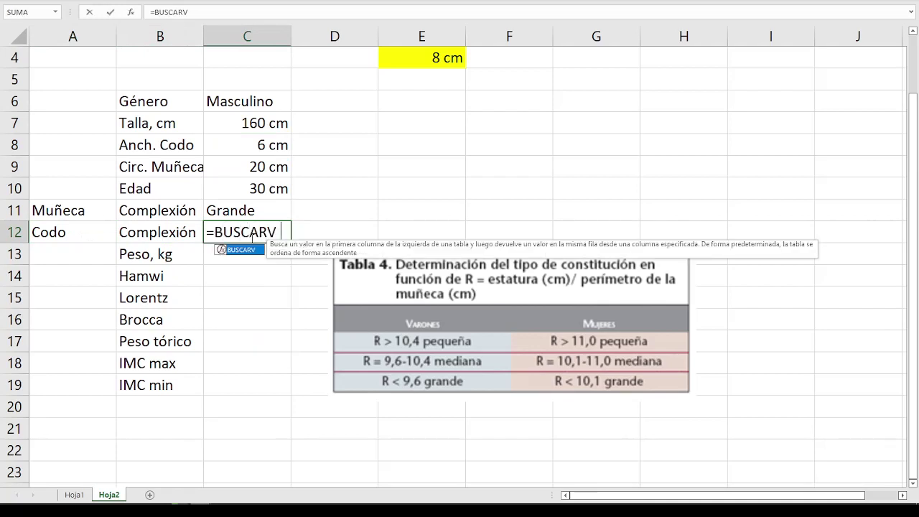
{"action": "type", "text": "("}
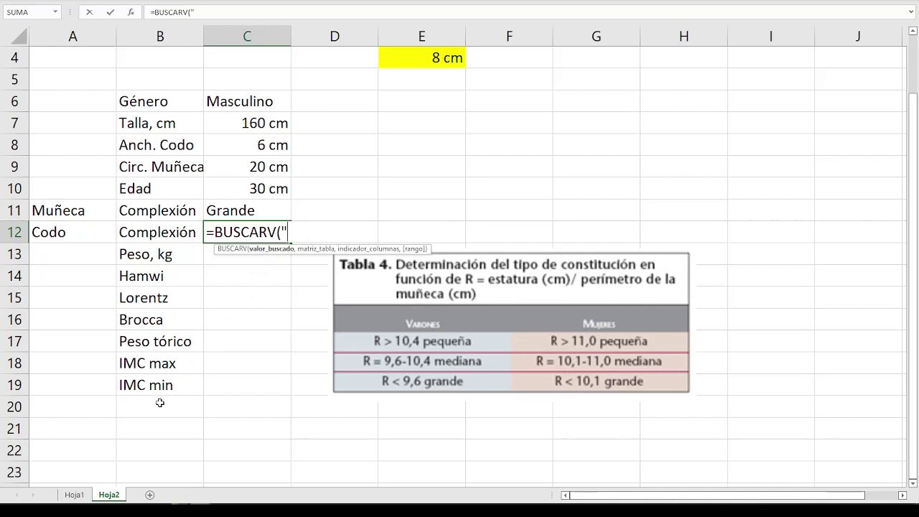
{"action": "type", "text": "X\""}
{"action": "type", "text": ","}
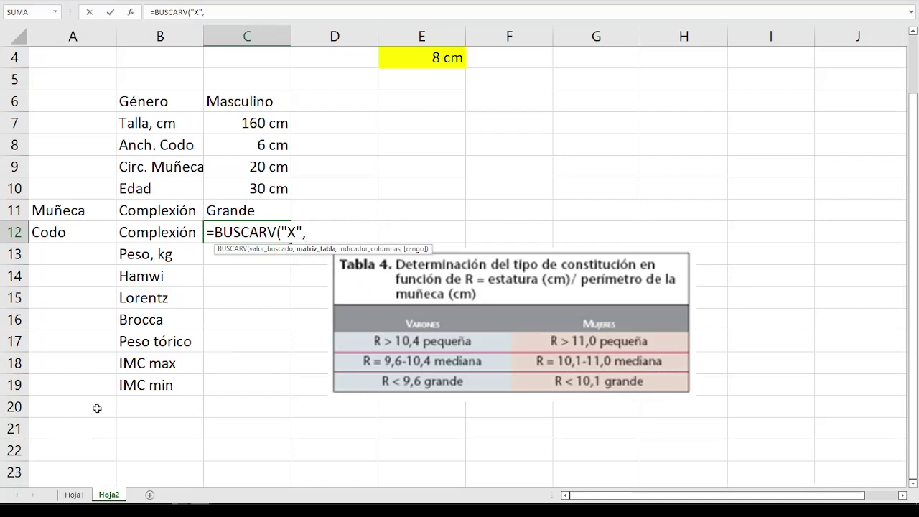
Complete the lookup with Hoja1!G9:H20, column 2 and FALSO, returning Pequeña.
{"action": "left_click", "coordinate": [74, 495]}
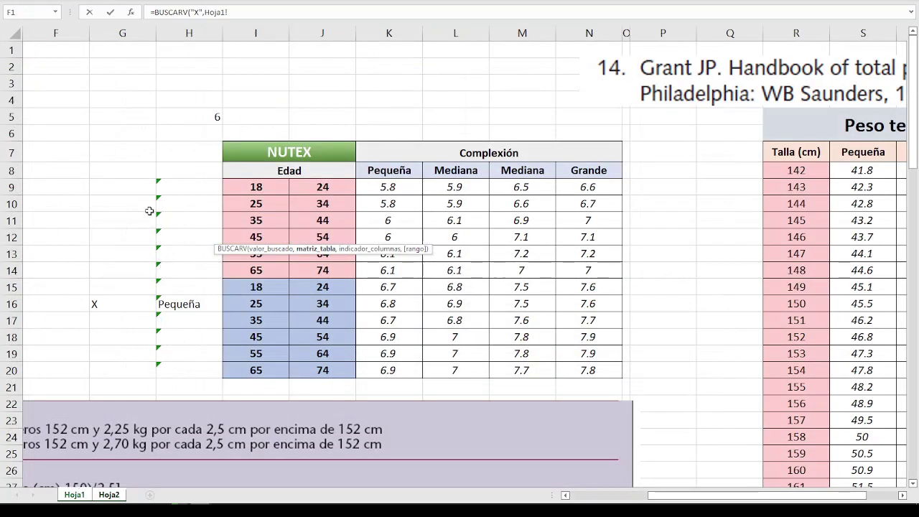
{"action": "left_click_drag", "start_coordinate": [127, 189], "coordinate": [191, 368]}
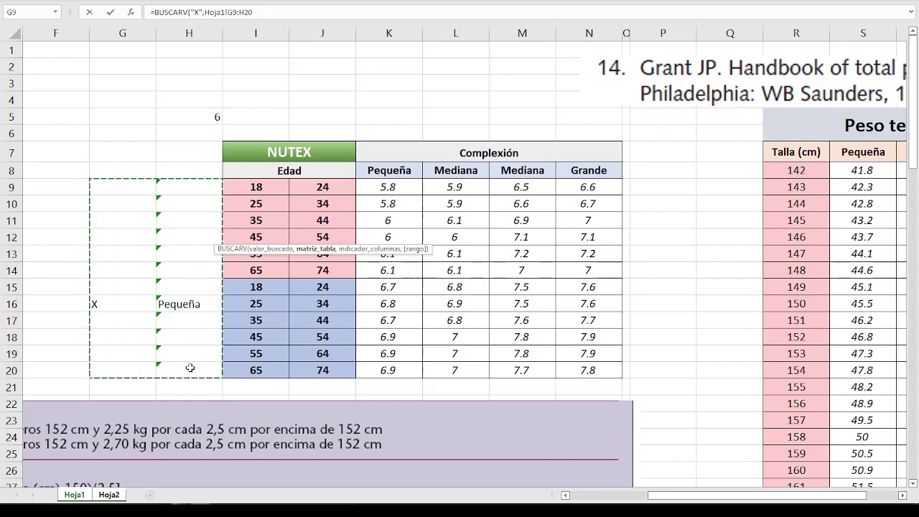
{"action": "type", "text": ","}
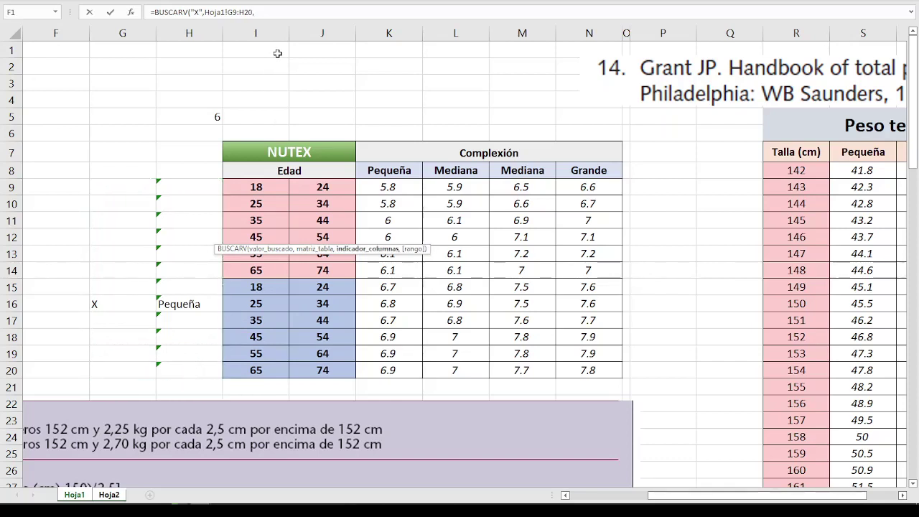
{"action": "left_click", "coordinate": [283, 14]}
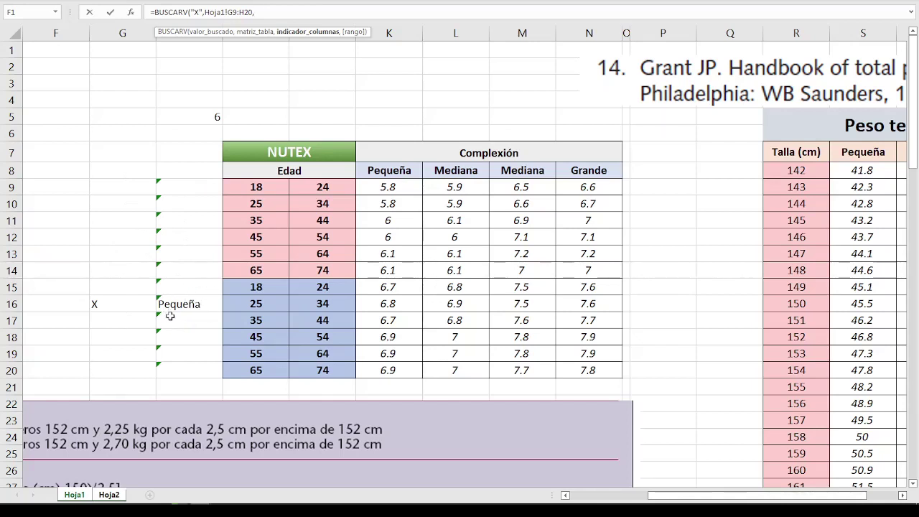
{"action": "type", "text": "2,"}
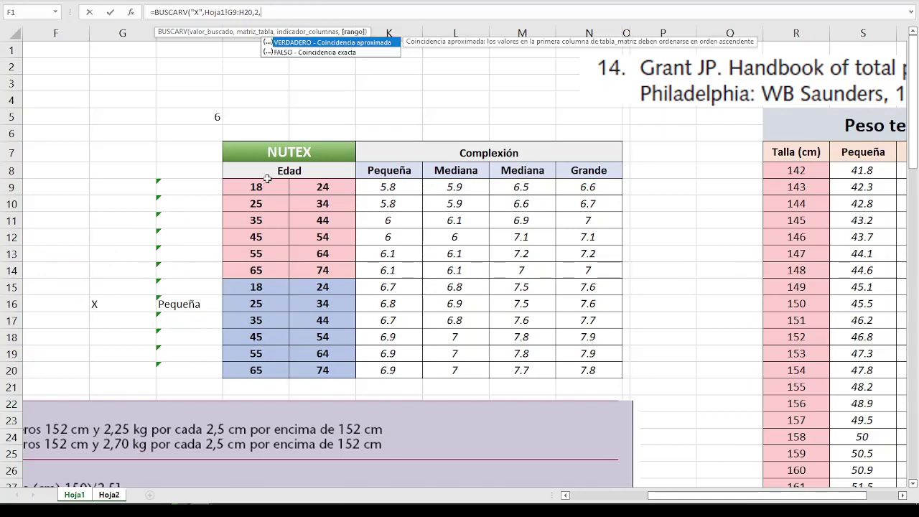
{"action": "double_click", "coordinate": [336, 53]}
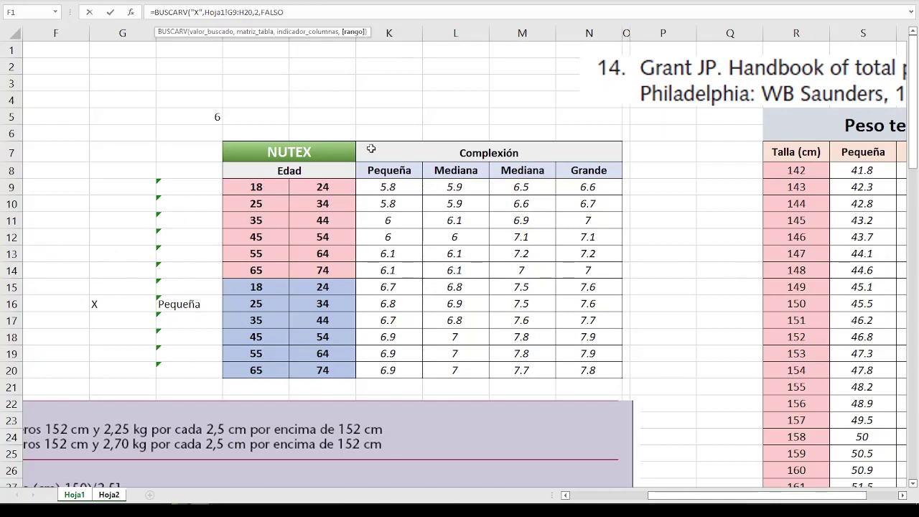
{"action": "key", "text": "Return"}
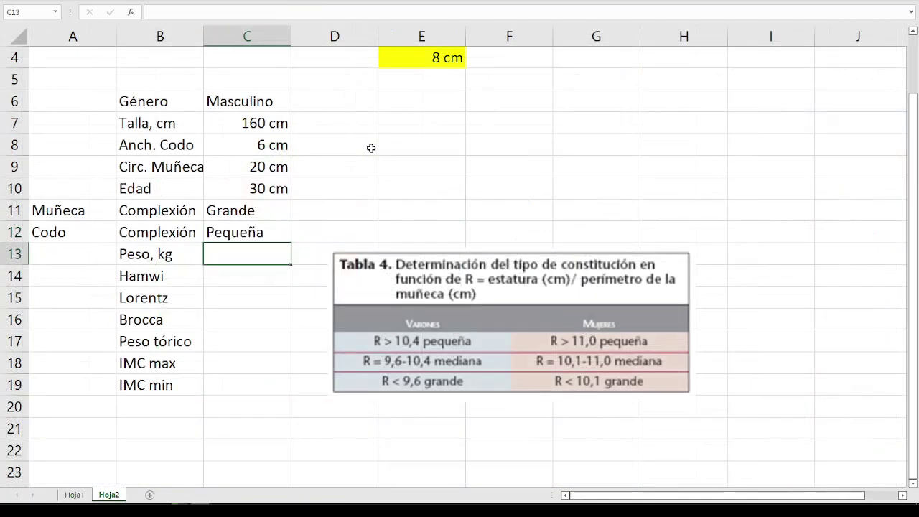
Set the elbow width in C8 to 10 cm so the elbow Complexión becomes Grande.
{"action": "left_click", "coordinate": [264, 237]}
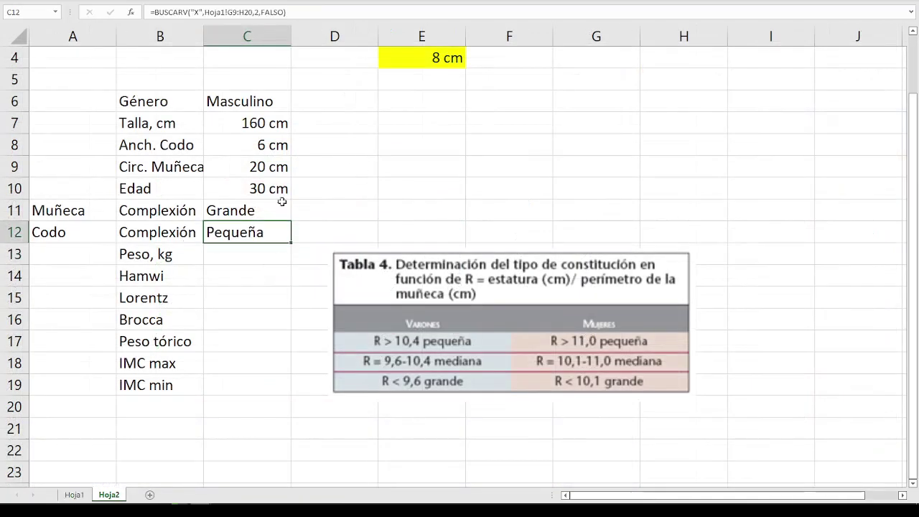
{"action": "left_click", "coordinate": [259, 152]}
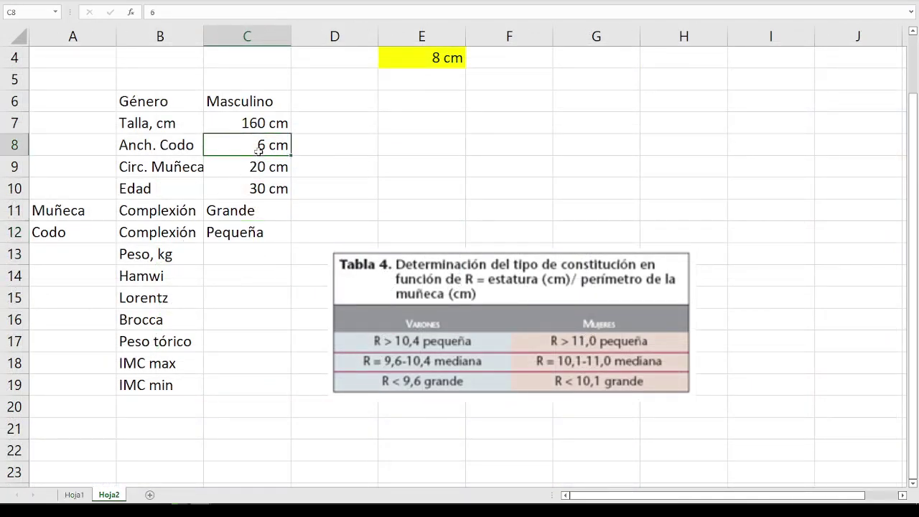
{"action": "type", "text": "10"}
{"action": "key", "text": "Return"}
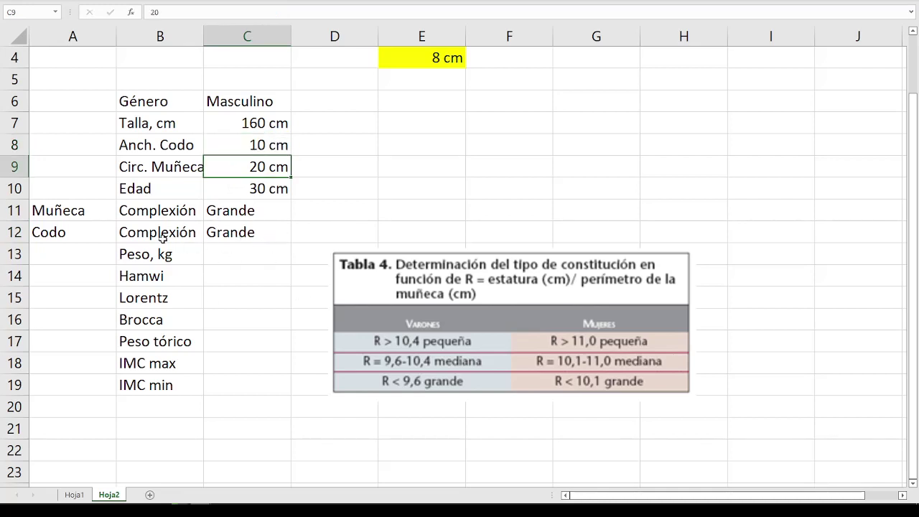
Delete the Tabla 4 picture and enter 80 in the Peso, kg cell C13.
{"action": "left_click", "coordinate": [438, 306]}
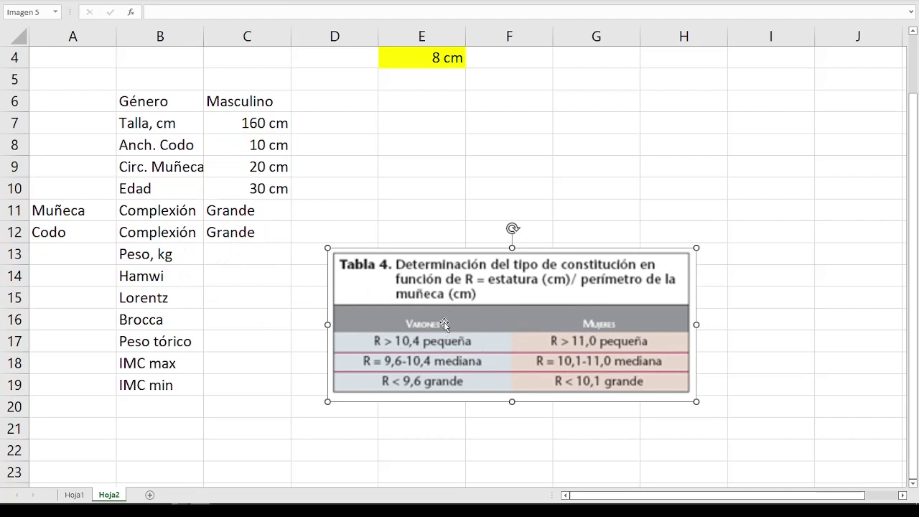
{"action": "key", "text": "Delete"}
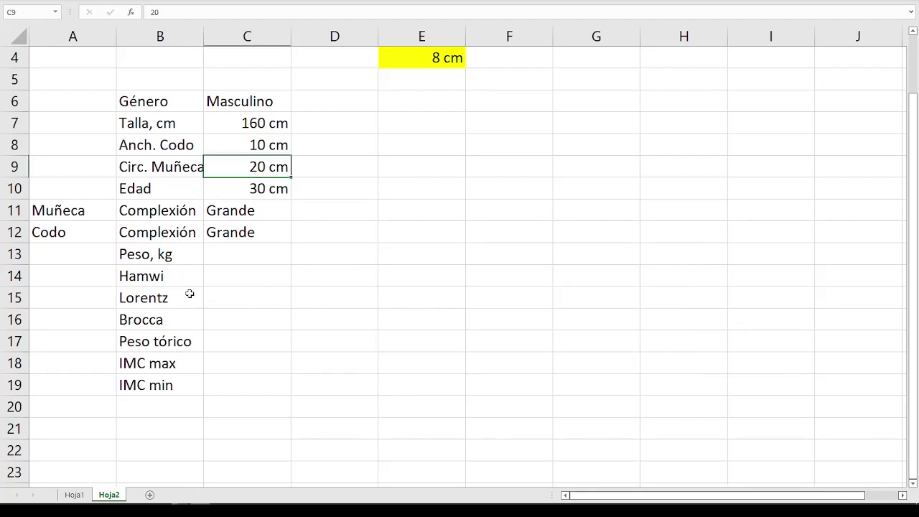
{"action": "left_click", "coordinate": [208, 256]}
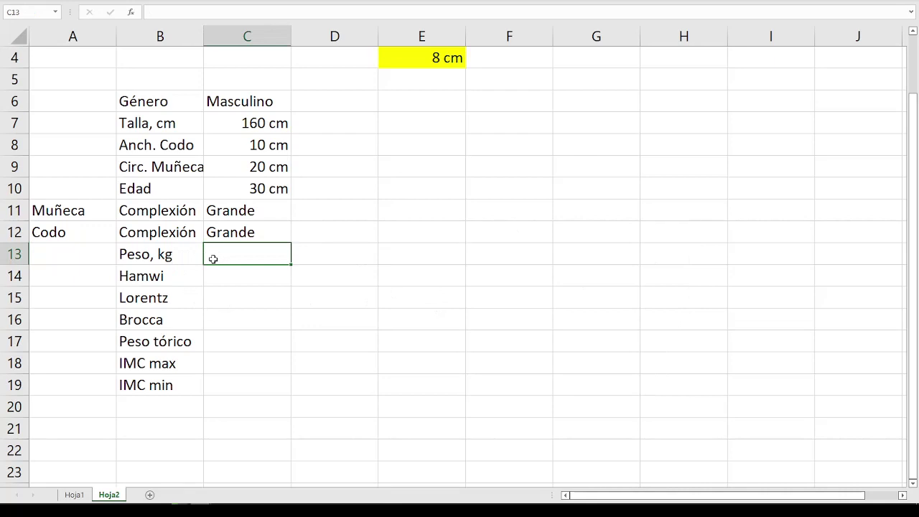
{"action": "type", "text": "80"}
{"action": "key", "text": "Return"}
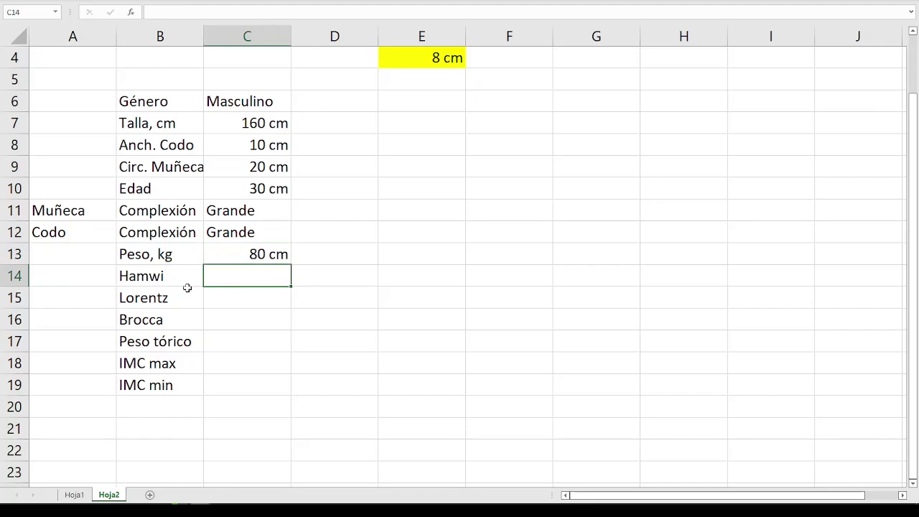
Move the Hamwi, Lorentz and Brocca formulas picture on Hoja1 further left.
{"action": "left_click", "coordinate": [74, 495]}
{"action": "scroll", "coordinate": [165, 347], "scroll_direction": "down", "scroll_amount": 1}
{"action": "left_click_drag", "start_coordinate": [127, 371], "coordinate": [371, 376]}
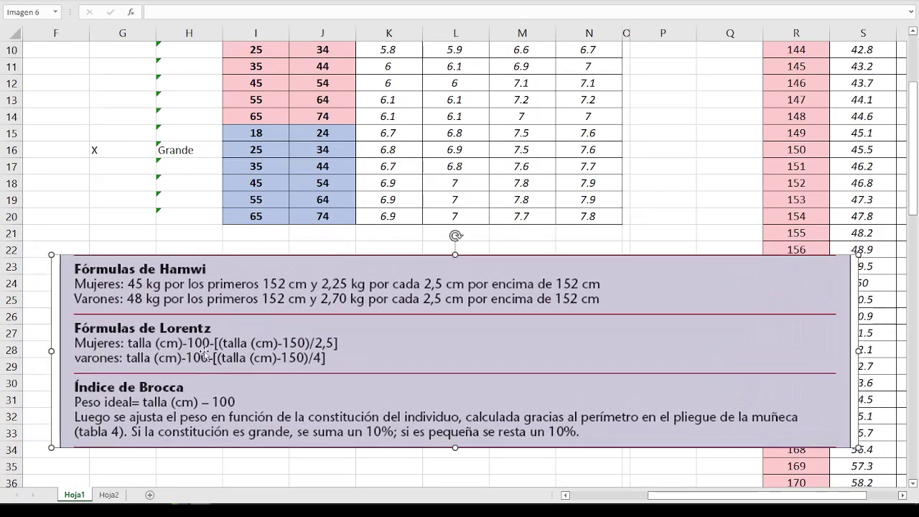
{"action": "left_click_drag", "start_coordinate": [275, 350], "coordinate": [176, 348]}
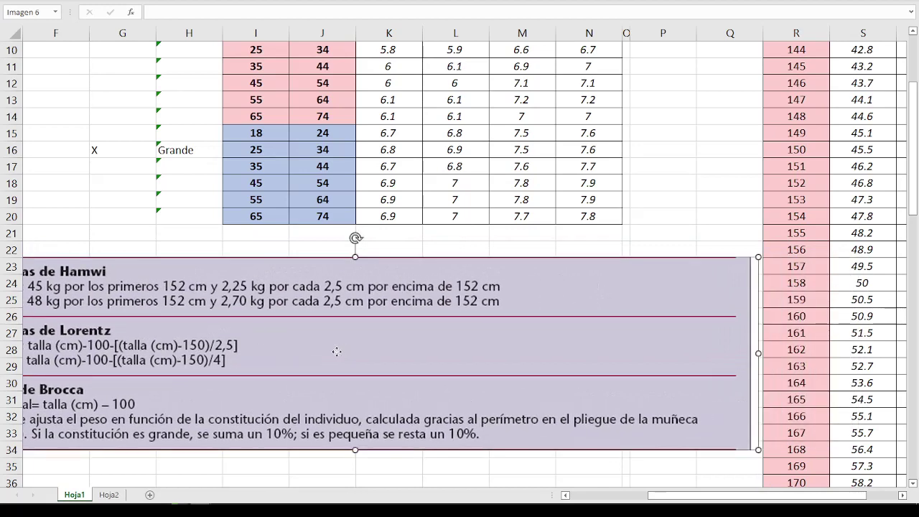
{"action": "left_click_drag", "start_coordinate": [331, 348], "coordinate": [263, 345]}
{"action": "left_click", "coordinate": [668, 216]}
{"action": "scroll", "coordinate": [693, 215], "scroll_direction": "up", "scroll_amount": 3}
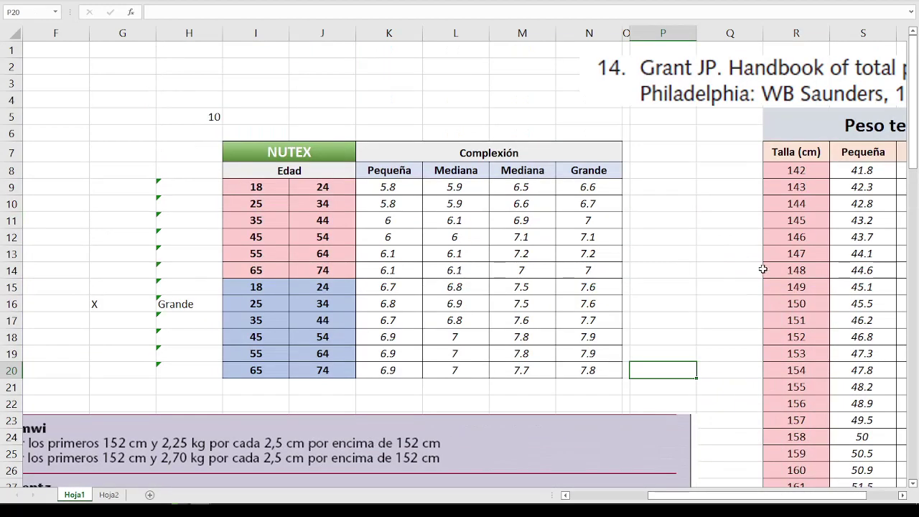
{"action": "left_click_drag", "start_coordinate": [755, 495], "coordinate": [787, 495]}
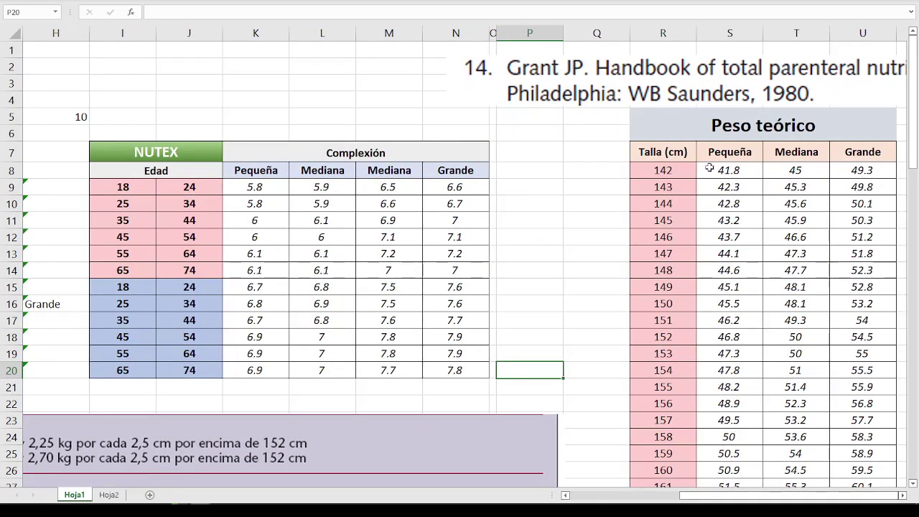
Review the complexion headers, Peso teórico columns and Talla (cm) heights.
{"action": "left_click_drag", "start_coordinate": [239, 174], "coordinate": [478, 173]}
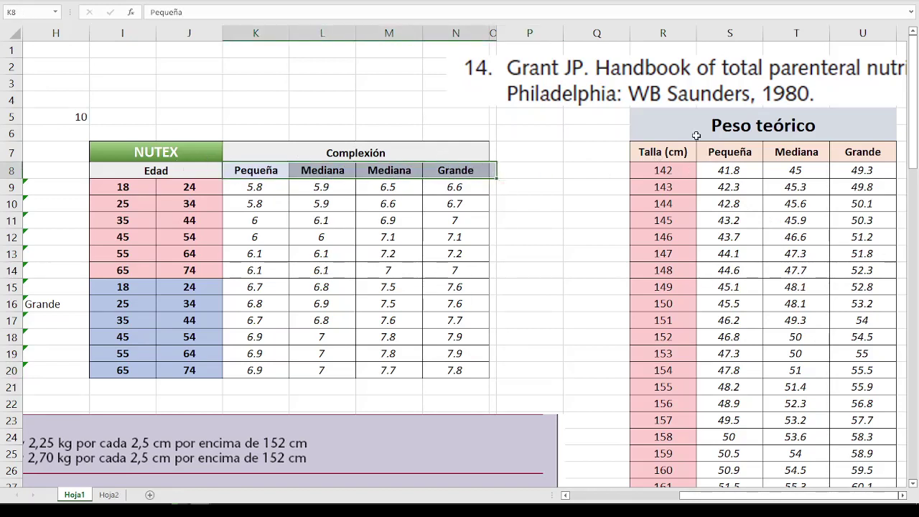
{"action": "left_click_drag", "start_coordinate": [729, 142], "coordinate": [771, 387]}
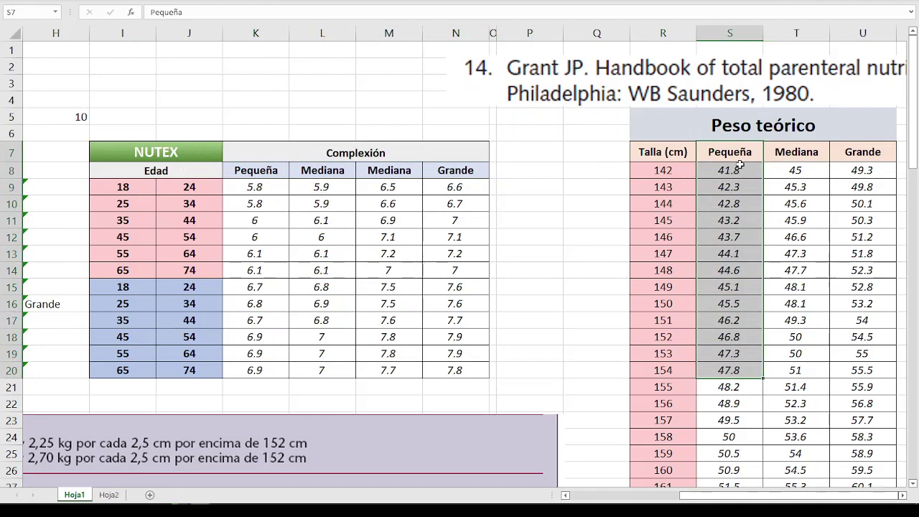
{"action": "left_click_drag", "start_coordinate": [740, 165], "coordinate": [740, 336]}
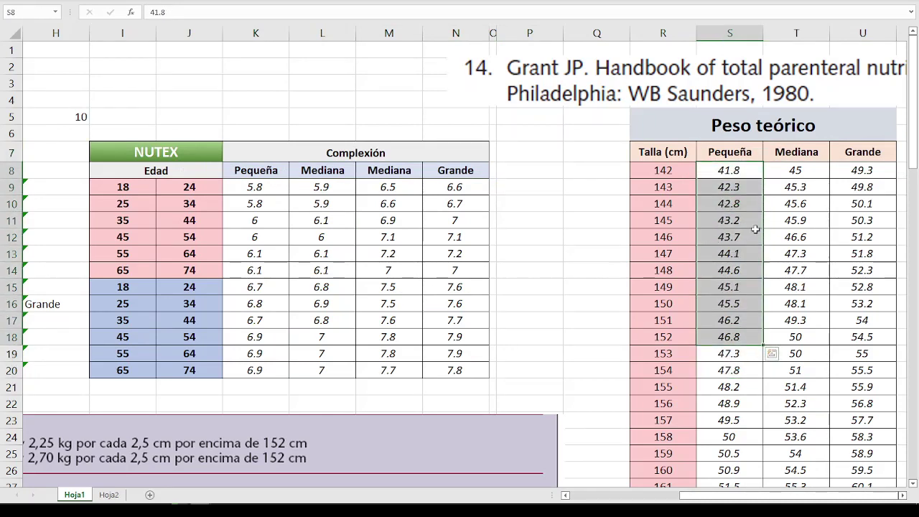
{"action": "left_click_drag", "start_coordinate": [642, 189], "coordinate": [661, 403]}
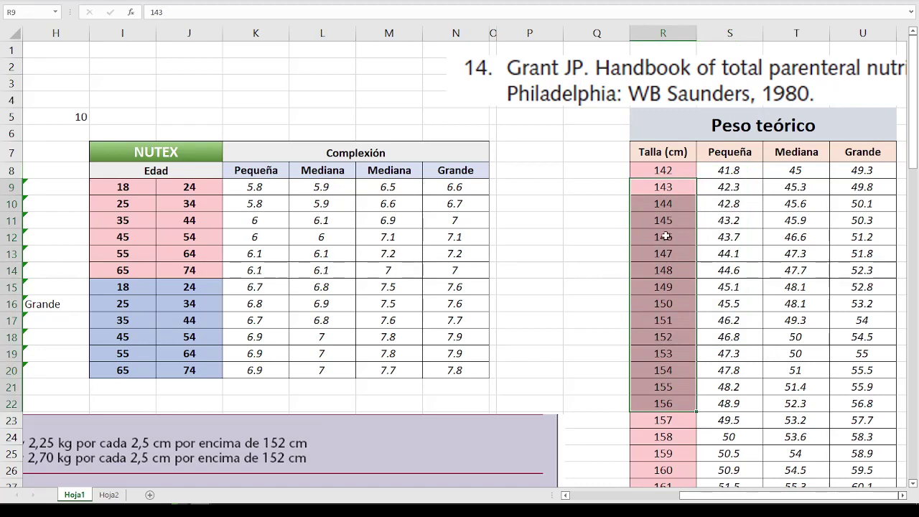
{"action": "left_click", "coordinate": [108, 495]}
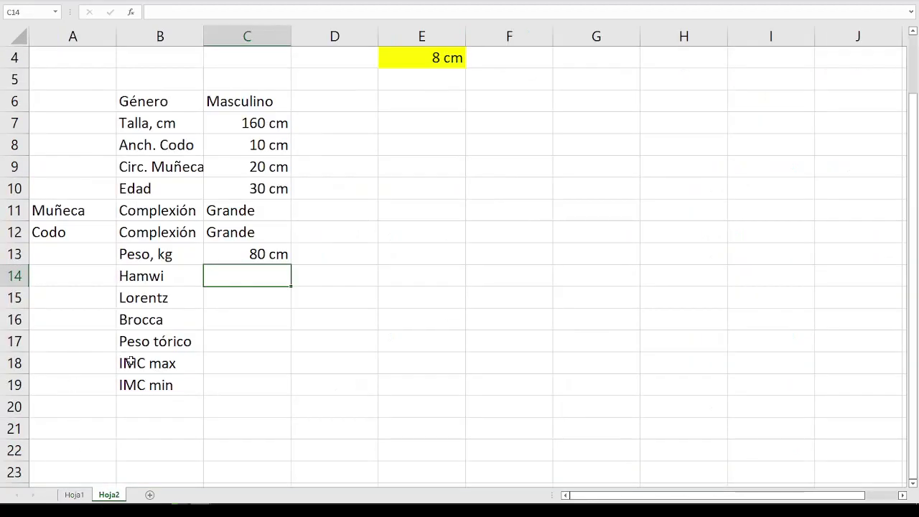
Fill the Peso tórico cell C17 on Hoja2 with yellow.
{"action": "left_click", "coordinate": [224, 342]}
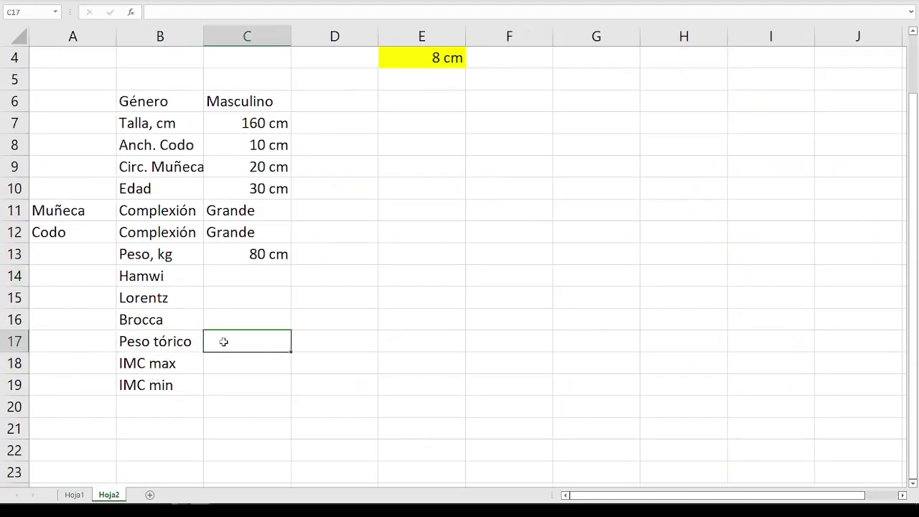
{"action": "left_click", "coordinate": [215, 3]}
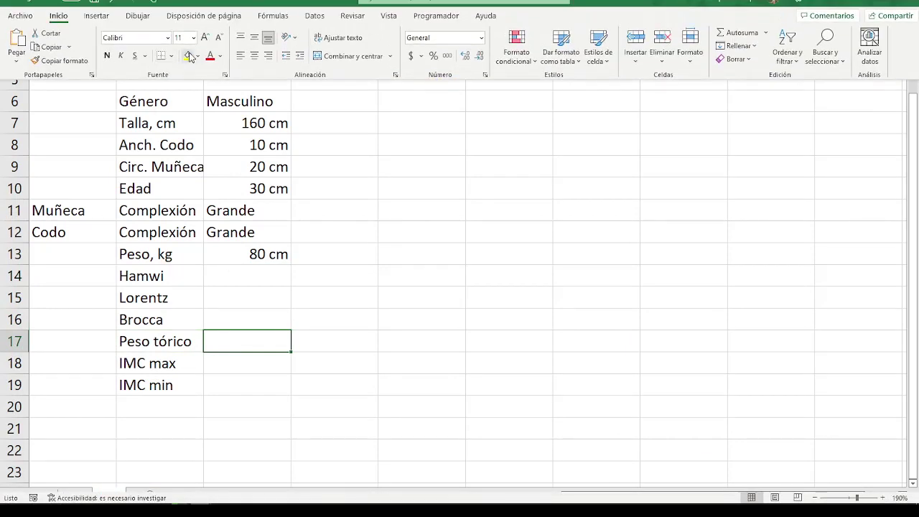
{"action": "left_click", "coordinate": [188, 56]}
{"action": "left_click", "coordinate": [307, 348]}
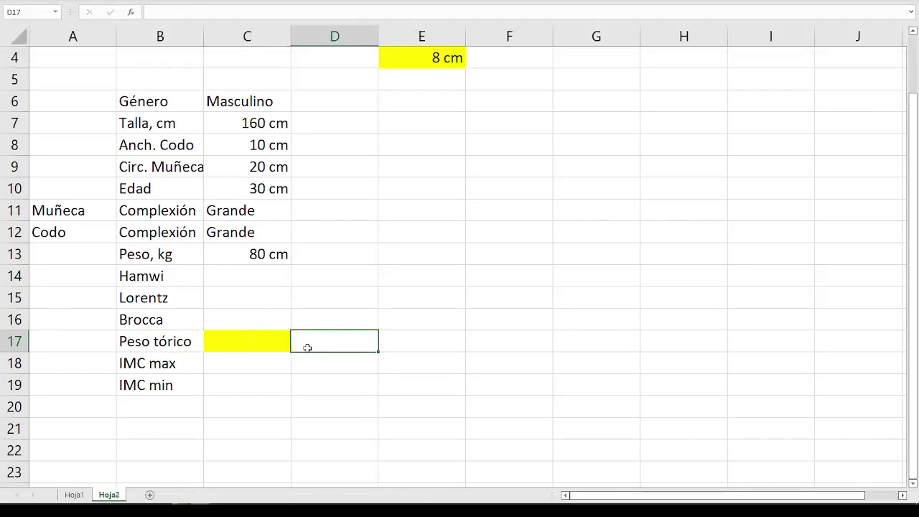
{"action": "left_click", "coordinate": [251, 338]}
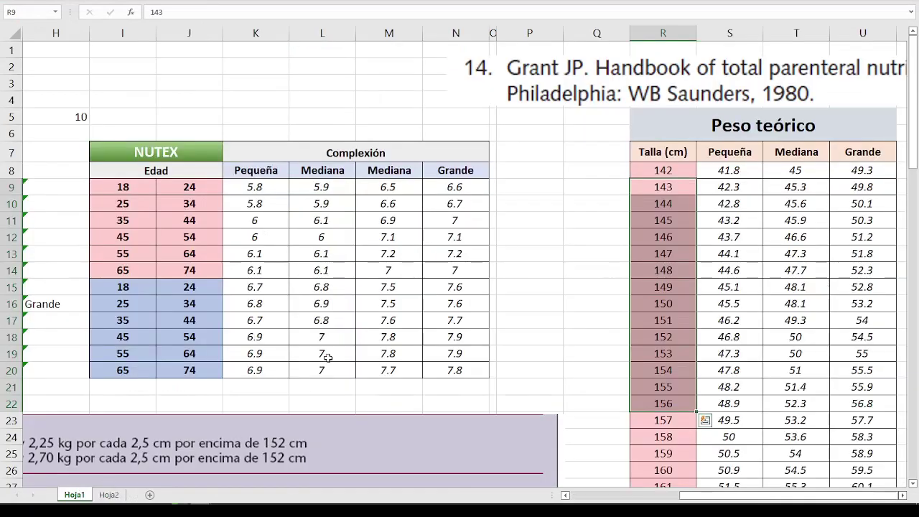
Review the Peso teórico weights for 147 cm and the Pequeña, Mediana, Grande columns.
{"action": "left_click", "coordinate": [74, 495]}
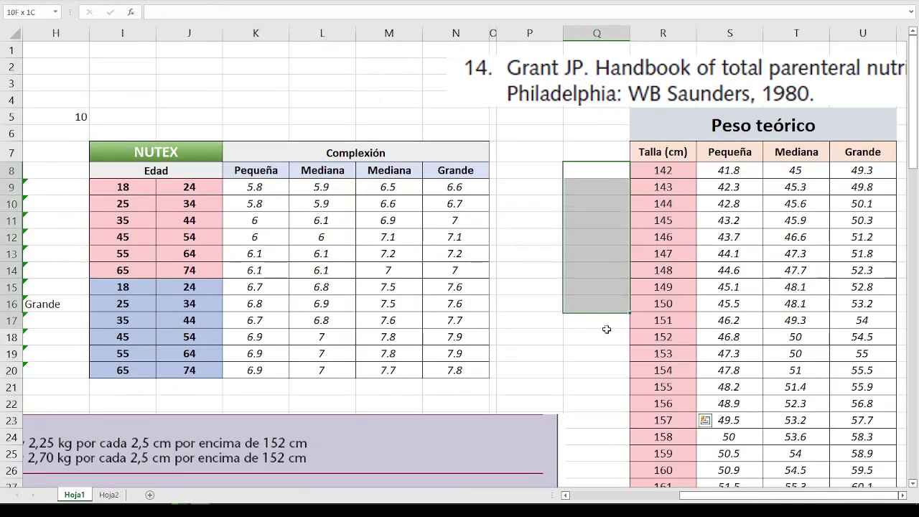
{"action": "left_click_drag", "start_coordinate": [600, 173], "coordinate": [596, 459]}
{"action": "left_click_drag", "start_coordinate": [603, 226], "coordinate": [601, 436]}
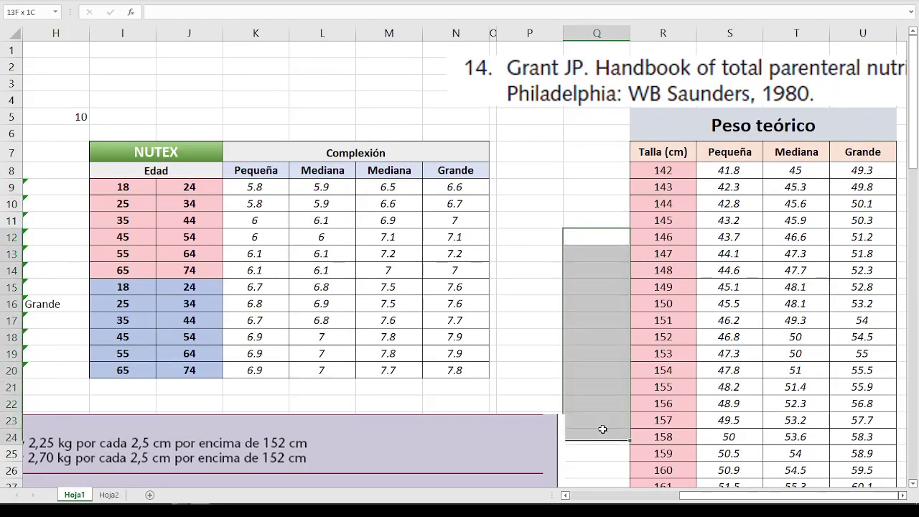
{"action": "left_click_drag", "start_coordinate": [726, 254], "coordinate": [869, 256]}
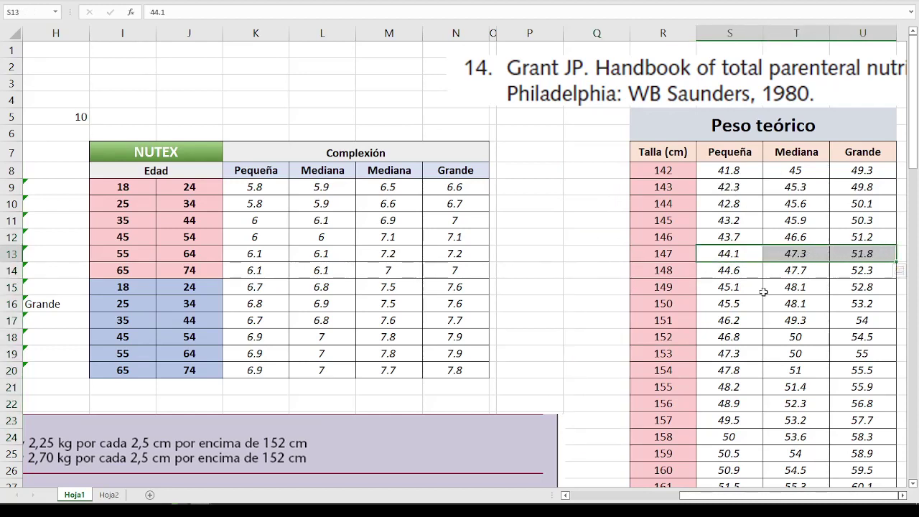
{"action": "left_click_drag", "start_coordinate": [747, 143], "coordinate": [743, 218]}
{"action": "left_click_drag", "start_coordinate": [794, 152], "coordinate": [789, 221]}
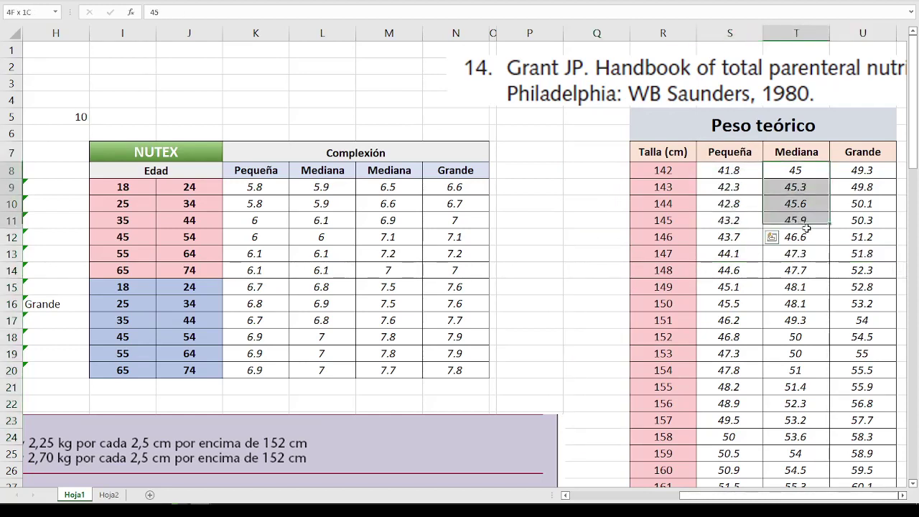
{"action": "left_click_drag", "start_coordinate": [861, 154], "coordinate": [865, 220]}
{"action": "left_click", "coordinate": [598, 169]}
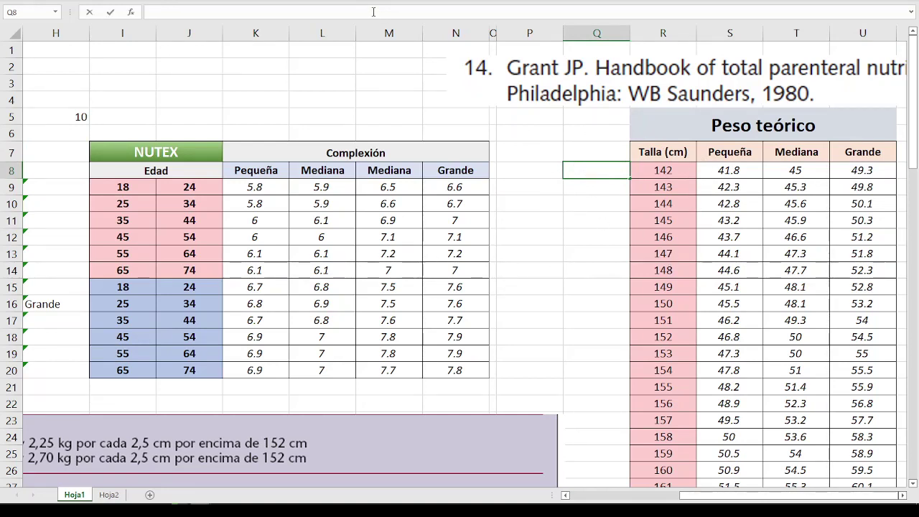
Enter =SI(Y(Hoja2!C6="Femenino",Hoja2!C7=Hoja1!R8),"X","") in Q8 to flag the matching female height.
{"action": "type", "text": "="}
{"action": "type", "text": "SI(Y"}
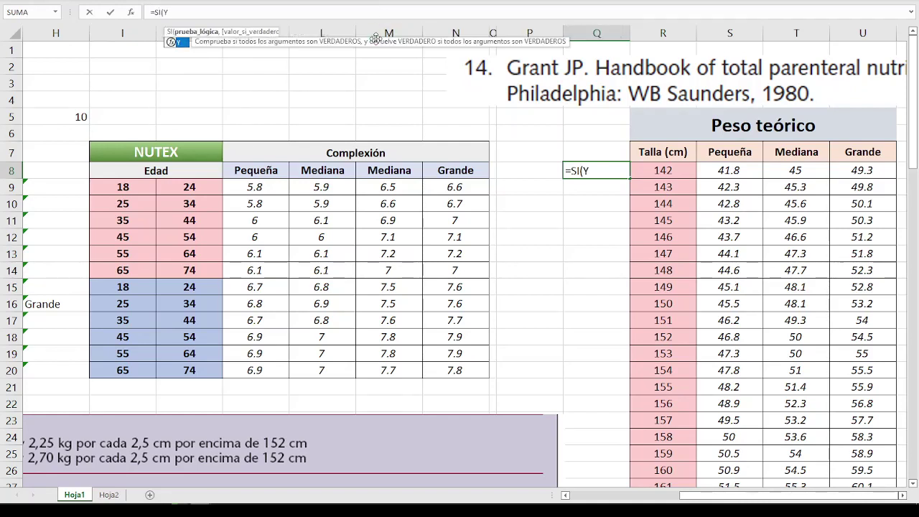
{"action": "type", "text": "("}
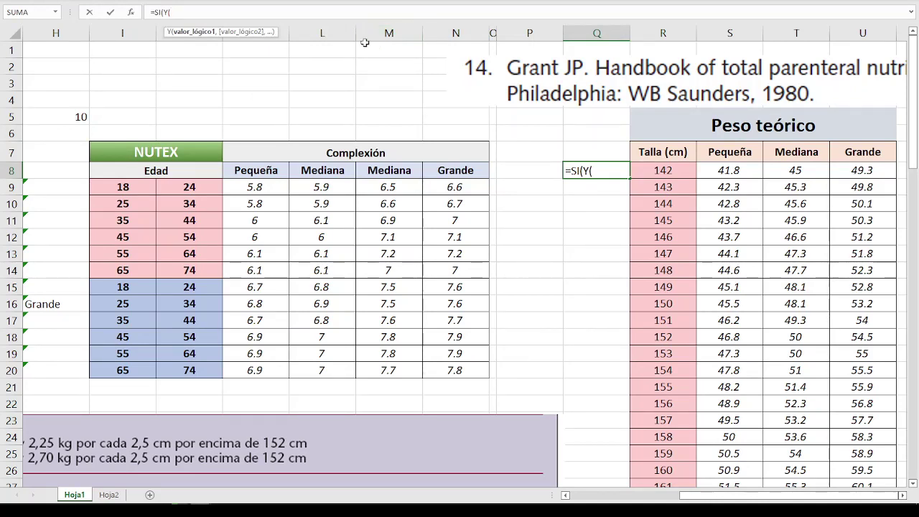
{"action": "left_click", "coordinate": [109, 495]}
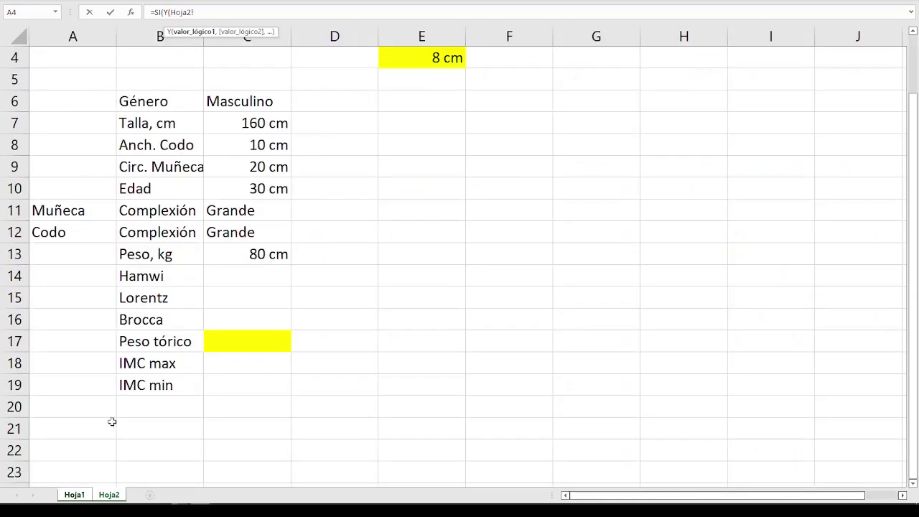
{"action": "left_click", "coordinate": [235, 105]}
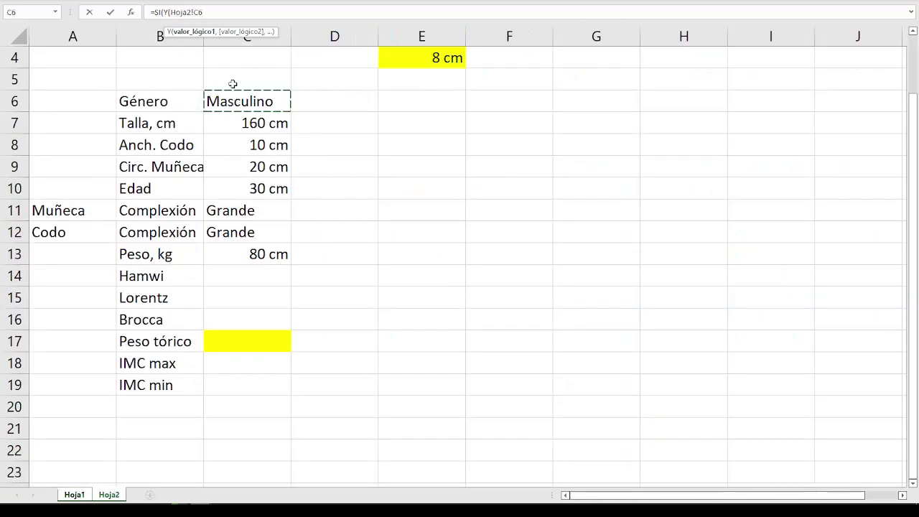
{"action": "type", "text": "=\"F"}
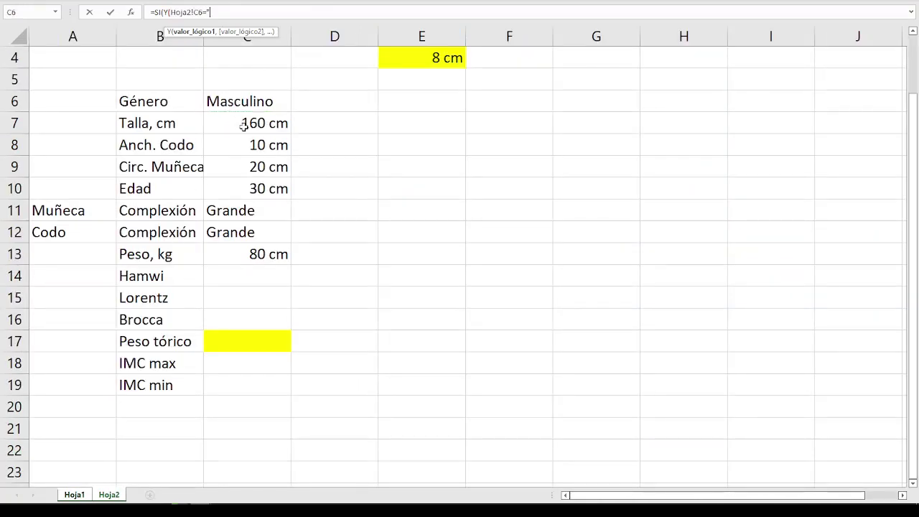
{"action": "type", "text": "emenino\""}
{"action": "type", "text": ","}
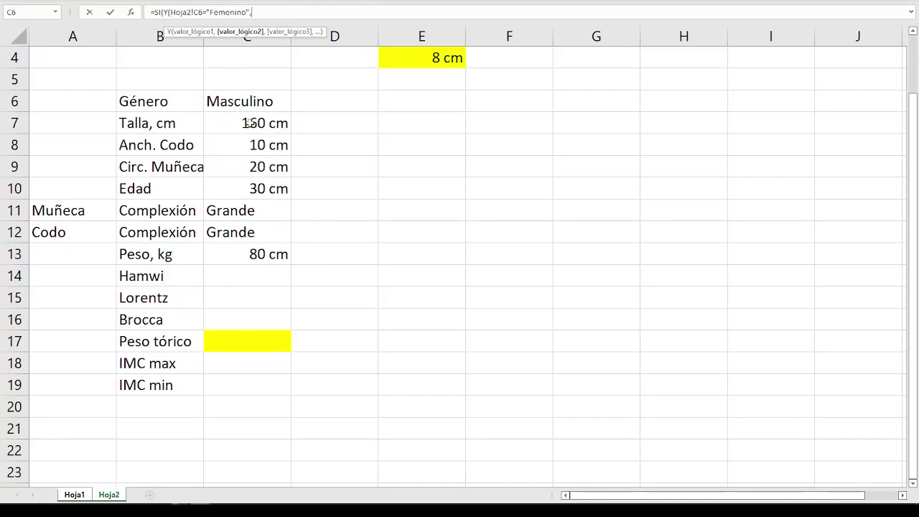
{"action": "left_click", "coordinate": [239, 120]}
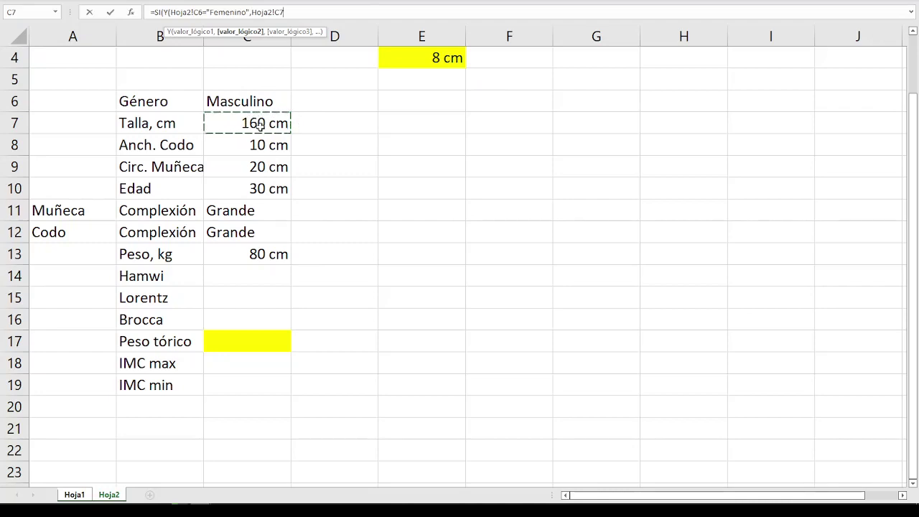
{"action": "type", "text": "="}
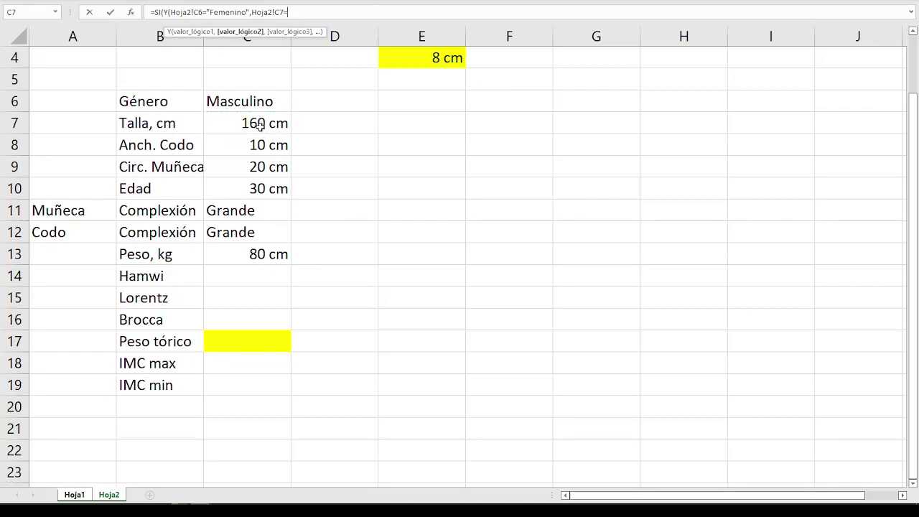
{"action": "left_click", "coordinate": [81, 494]}
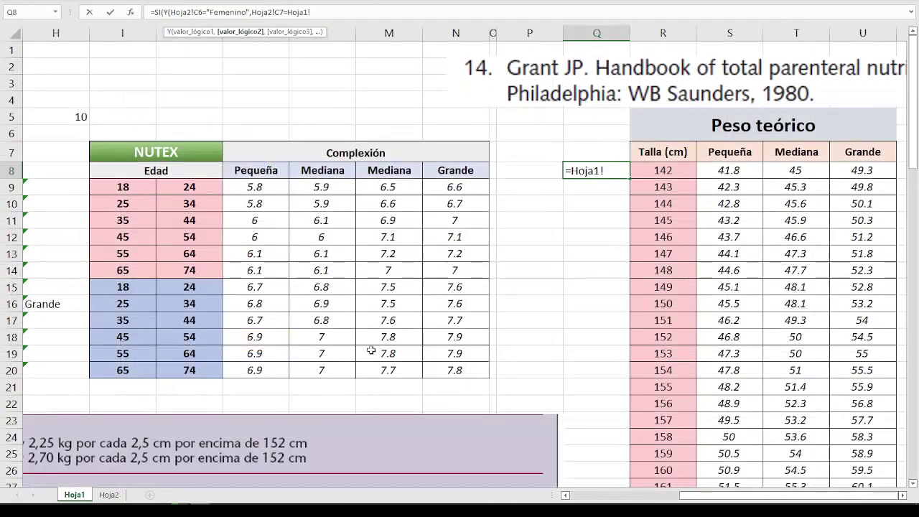
{"action": "left_click", "coordinate": [650, 174]}
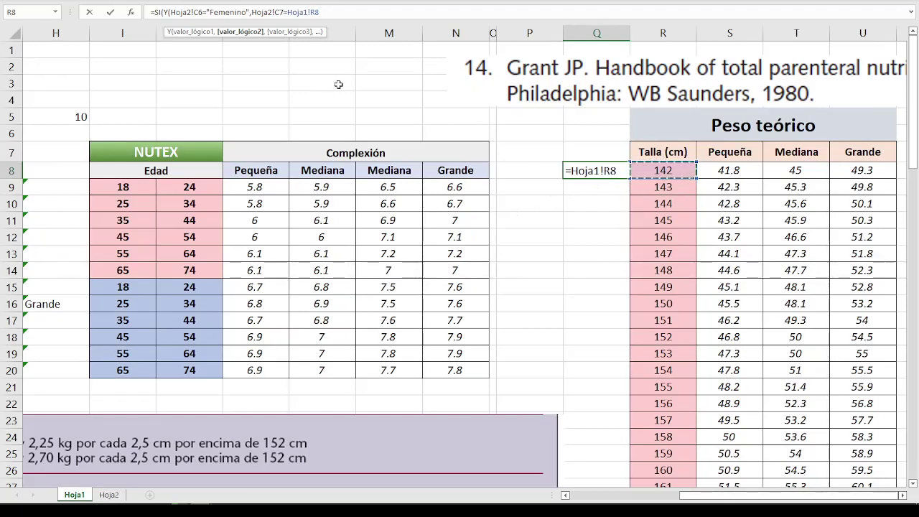
{"action": "type", "text": "),\""}
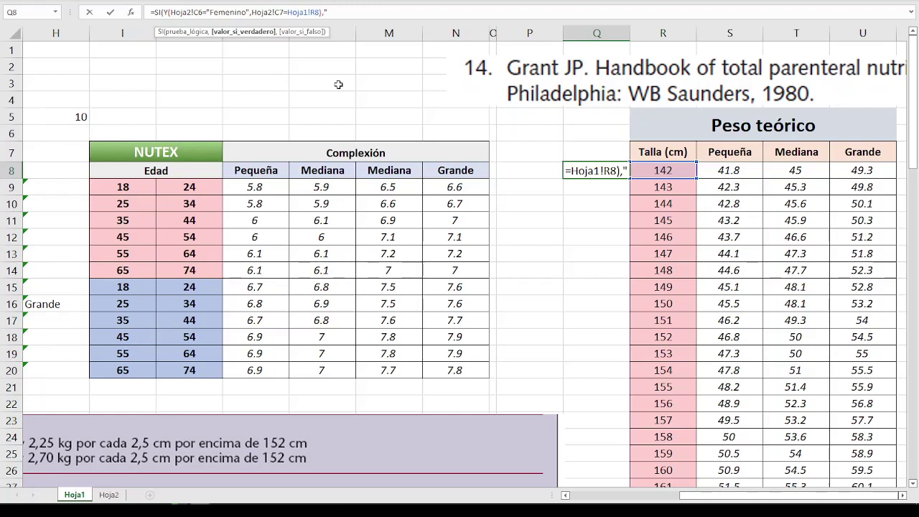
{"action": "type", "text": "X\""}
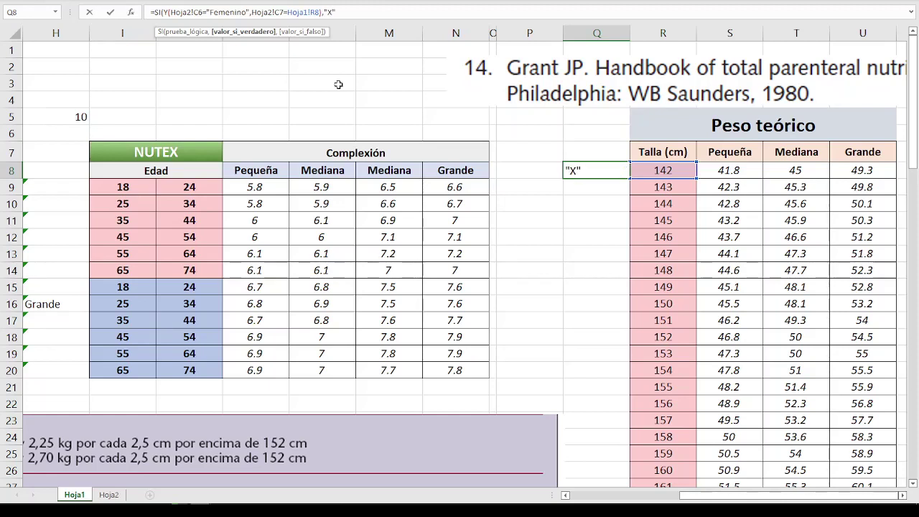
{"action": "type", "text": ",\"\""}
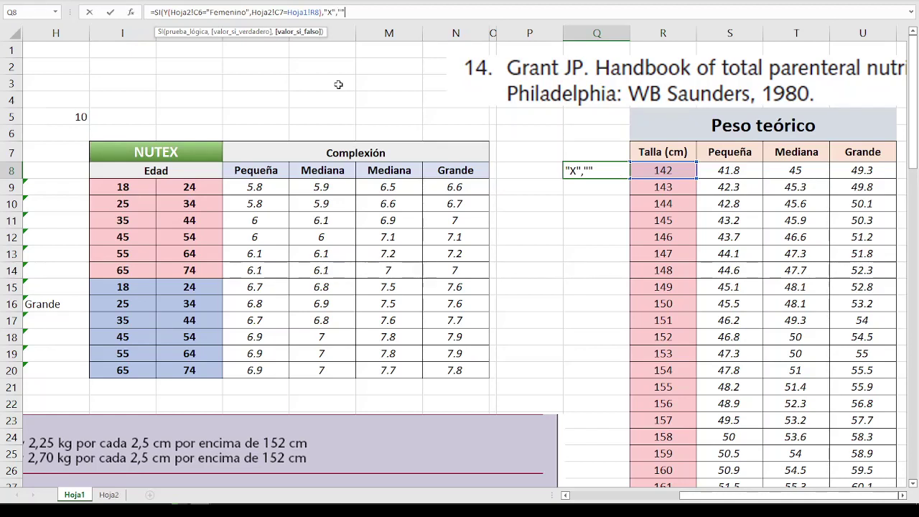
{"action": "type", "text": ")"}
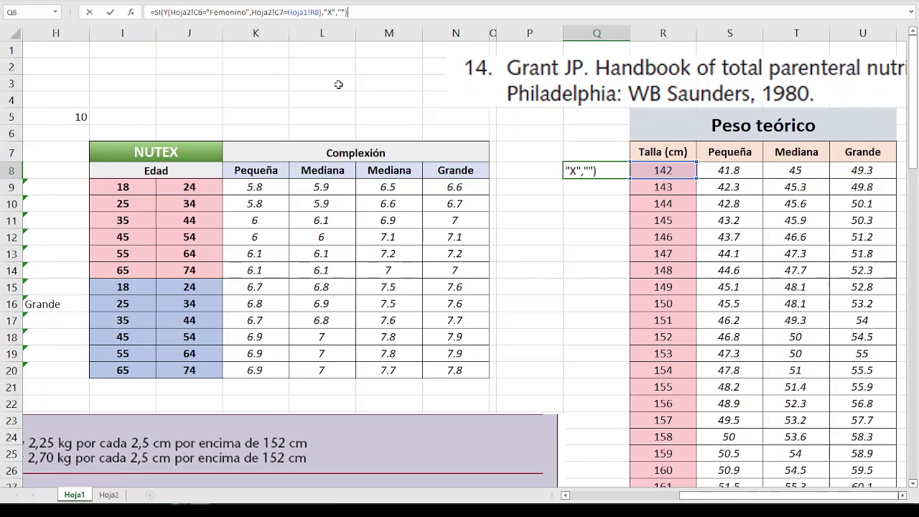
{"action": "key", "text": "Return"}
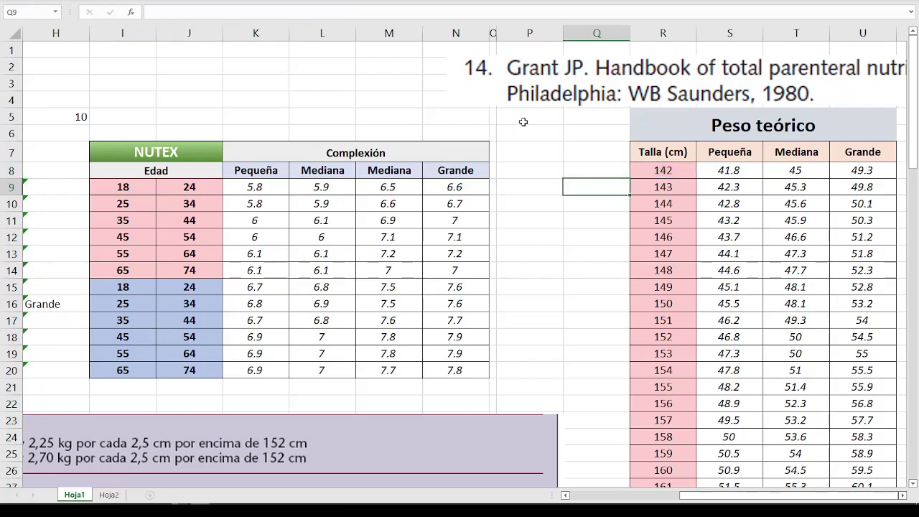
Make the Hoja2 C6 and C7 references in Q8 absolute and fill the check down to Q49.
{"action": "double_click", "coordinate": [607, 171]}
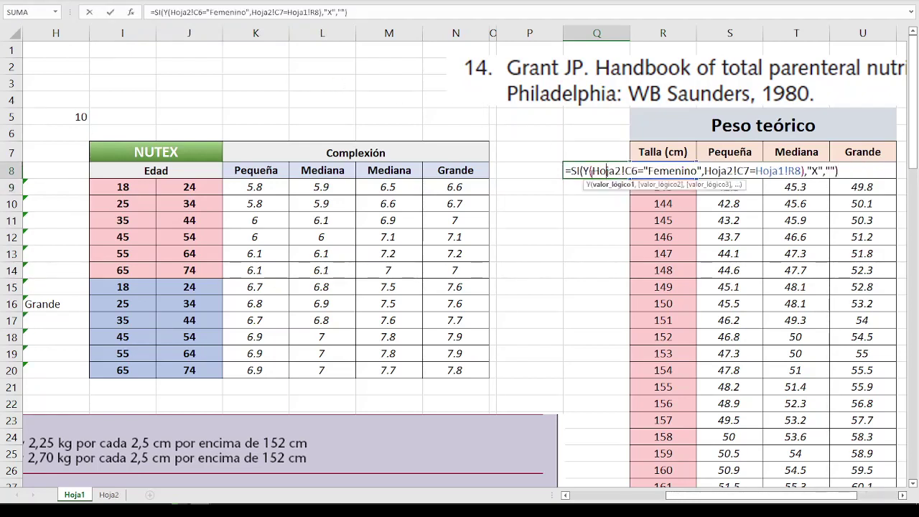
{"action": "left_click", "coordinate": [197, 12]}
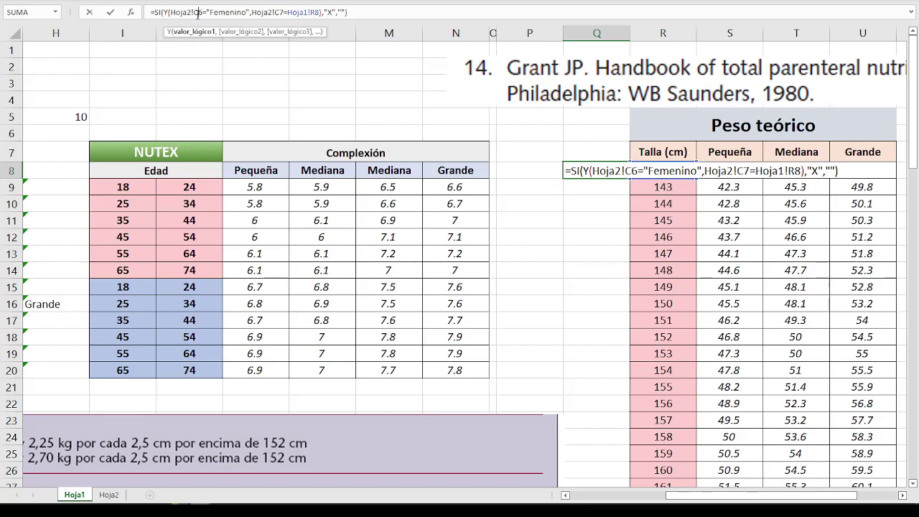
{"action": "key", "text": "F4"}
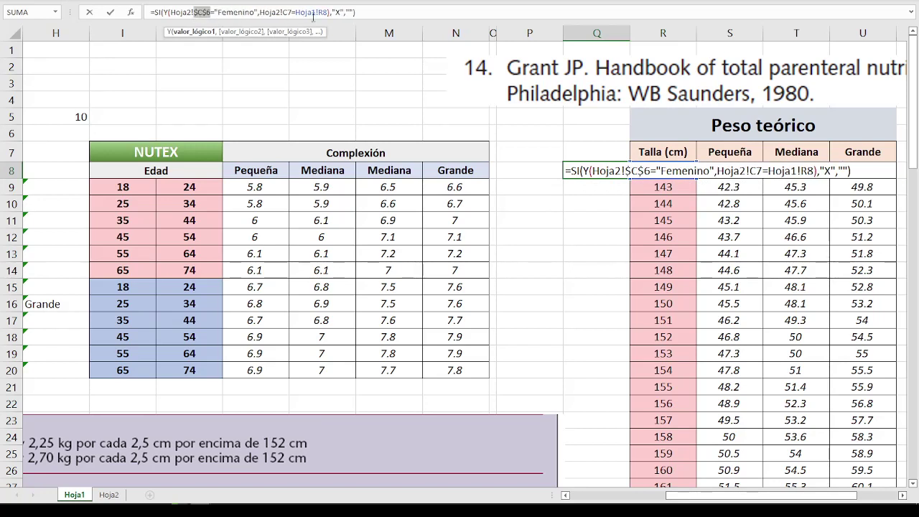
{"action": "left_click", "coordinate": [291, 12]}
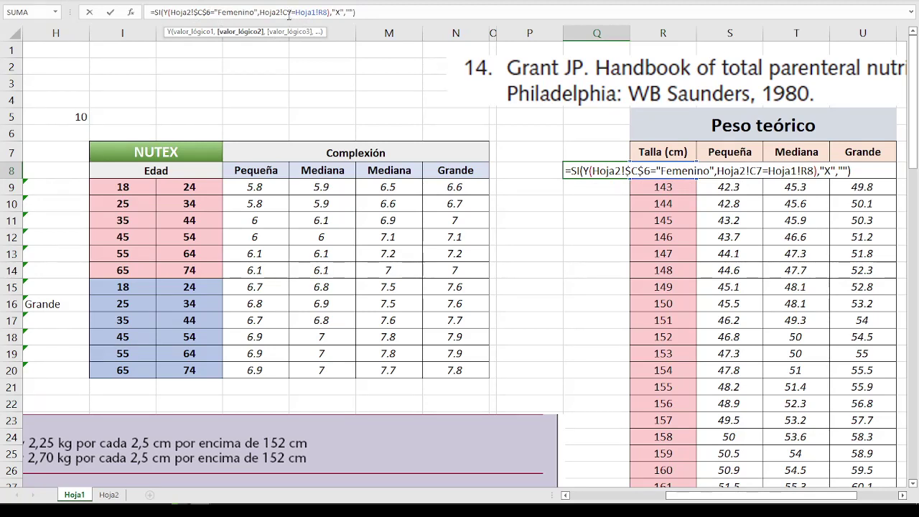
{"action": "key", "text": "F4"}
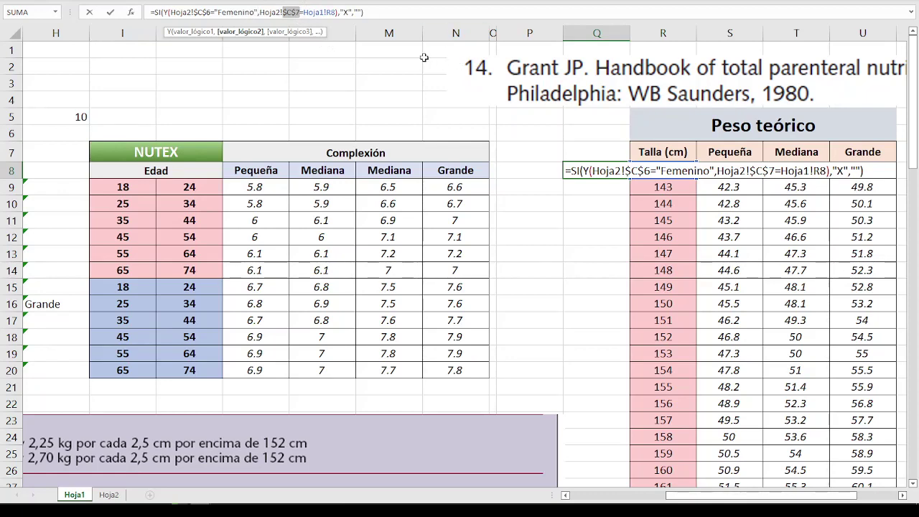
{"action": "key", "text": "Return"}
{"action": "left_click", "coordinate": [609, 170]}
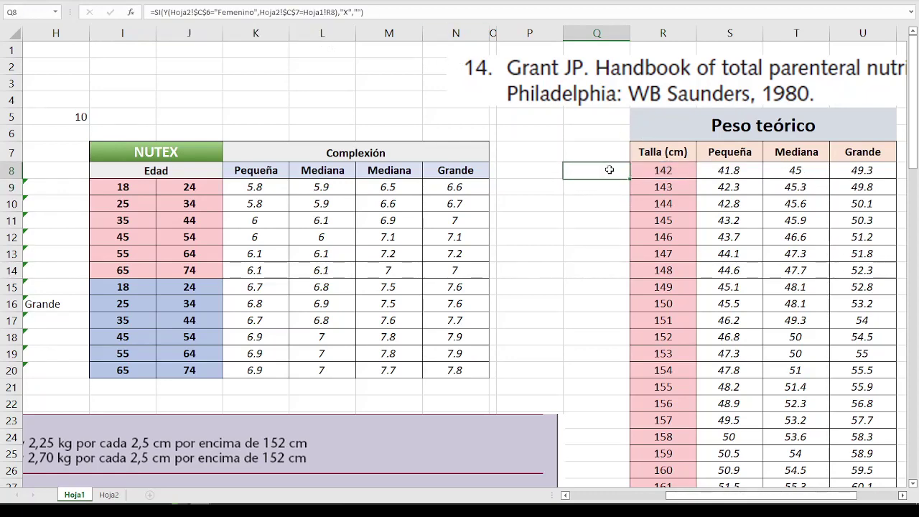
{"action": "mouse_move", "coordinate": [629, 177]}
{"action": "left_mouse_down"}
{"action": "mouse_move", "coordinate": [655, 87]}
{"action": "mouse_move", "coordinate": [667, 265]}
{"action": "left_mouse_up"}
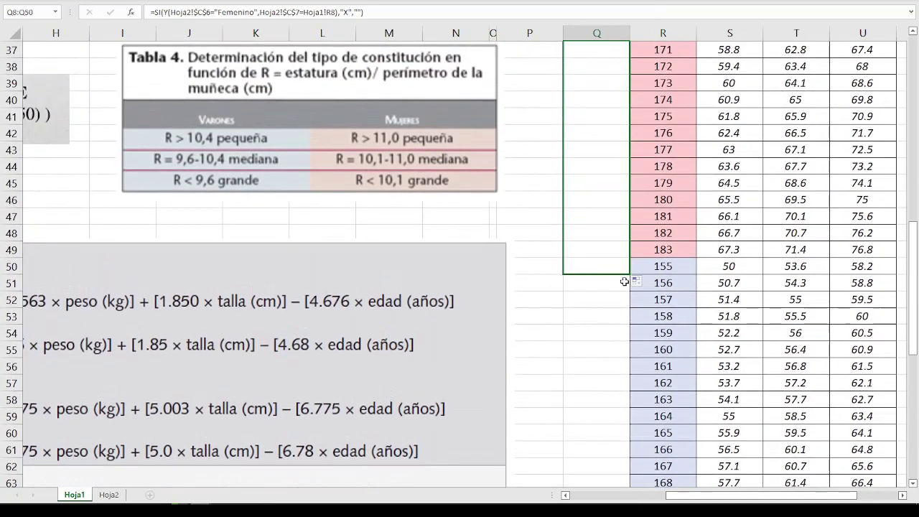
Change Q50's check to test for "Masculino" instead of "Femenino".
{"action": "left_click", "coordinate": [667, 266]}
{"action": "double_click", "coordinate": [616, 267]}
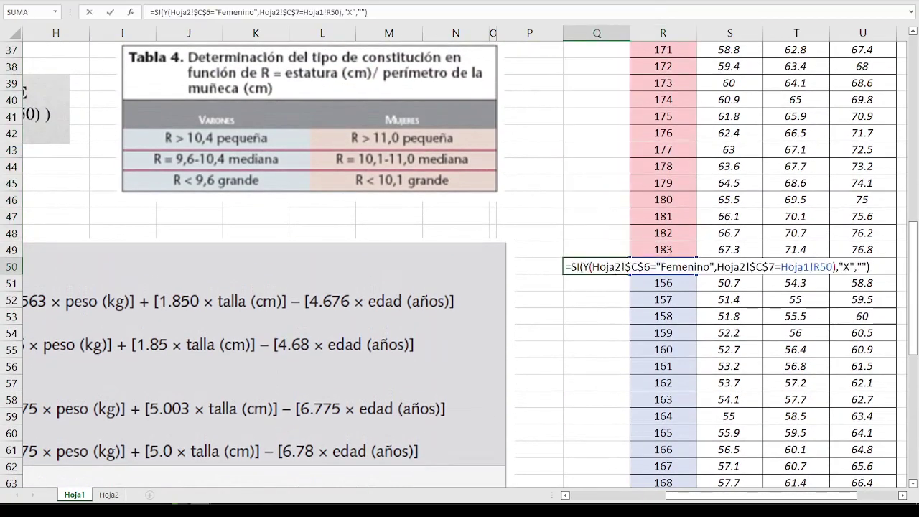
{"action": "double_click", "coordinate": [689, 267]}
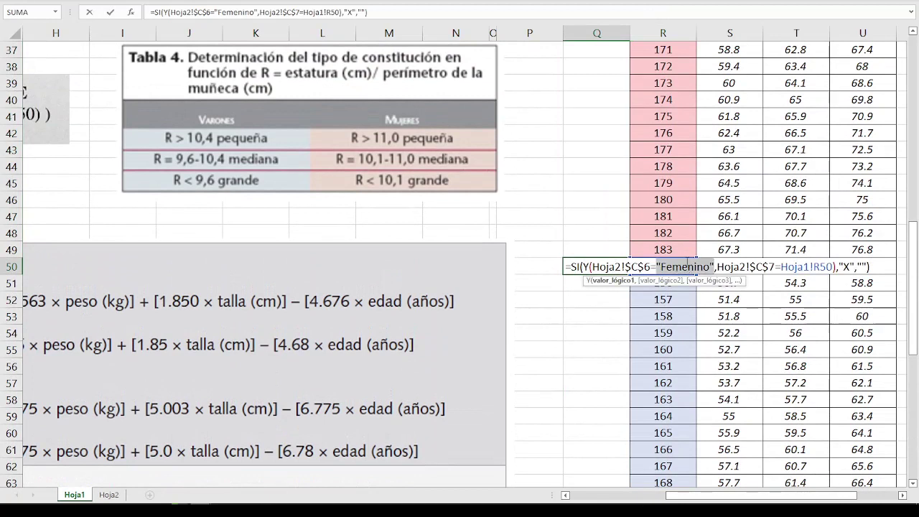
{"action": "key", "text": "BackSpace"}
{"action": "type", "text": "Mas"}
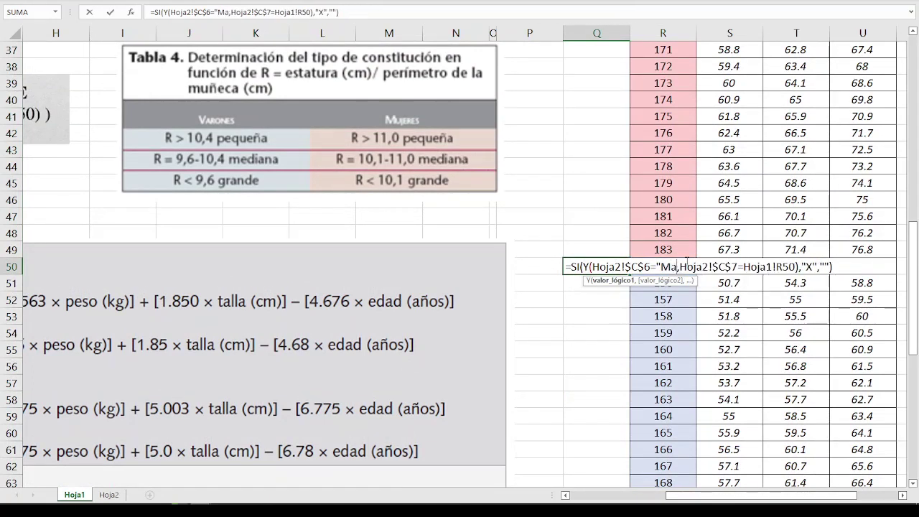
{"action": "type", "text": "culino\""}
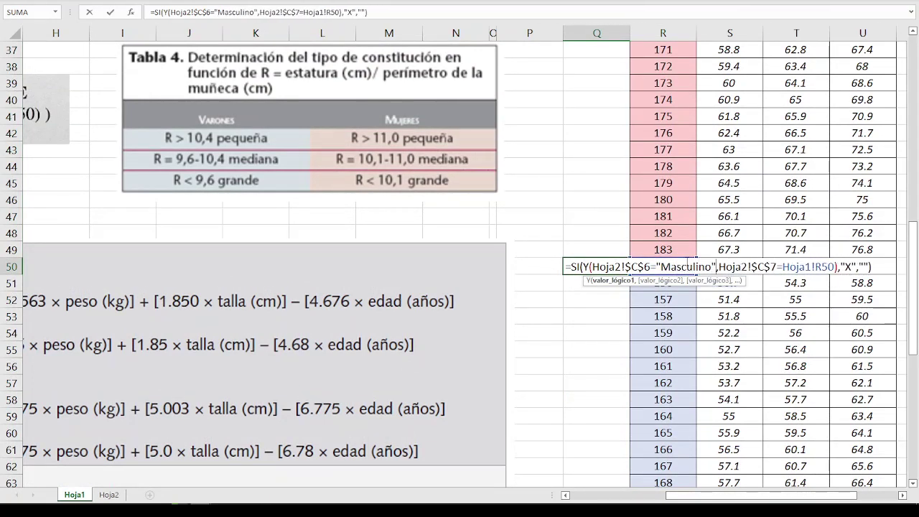
{"action": "key", "text": "Return"}
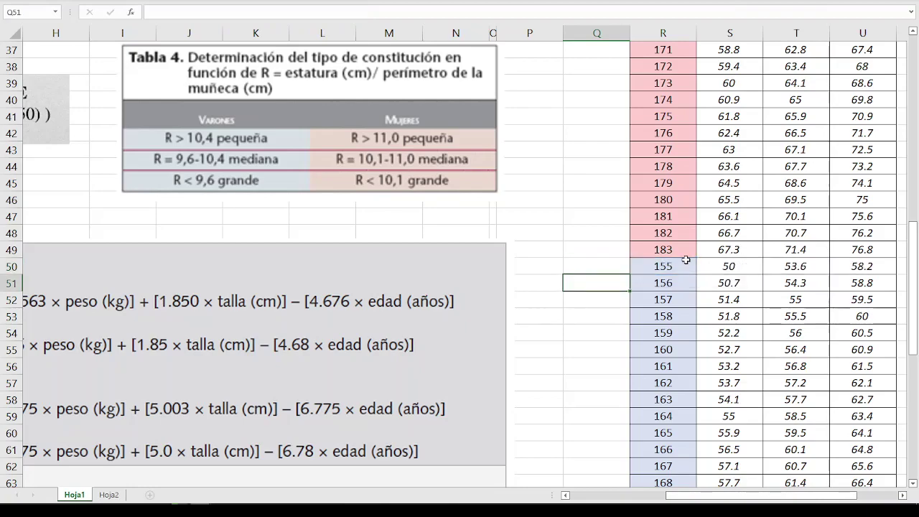
Fill the Q50 Masculino check down the male height rows and inspect row 55.
{"action": "left_click", "coordinate": [615, 269]}
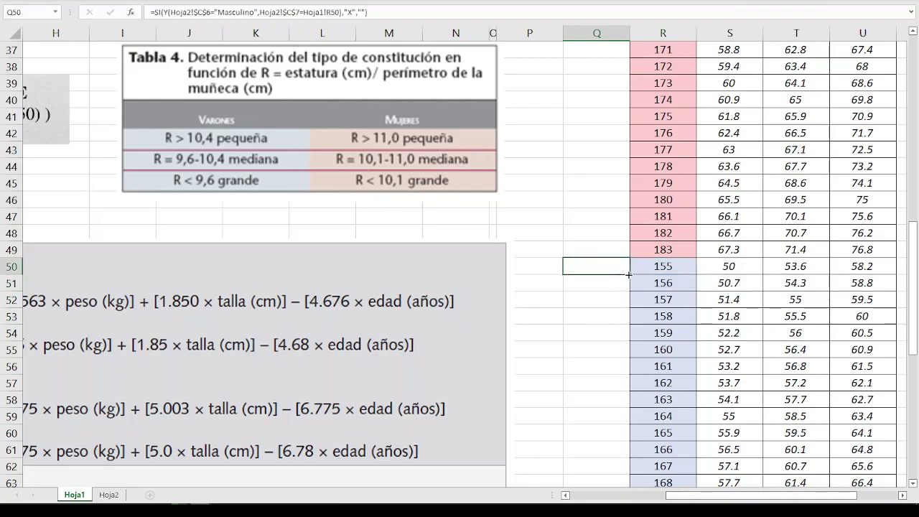
{"action": "left_click_drag", "start_coordinate": [630, 293], "coordinate": [636, 420]}
{"action": "scroll", "coordinate": [589, 342], "scroll_direction": "up", "scroll_amount": 5}
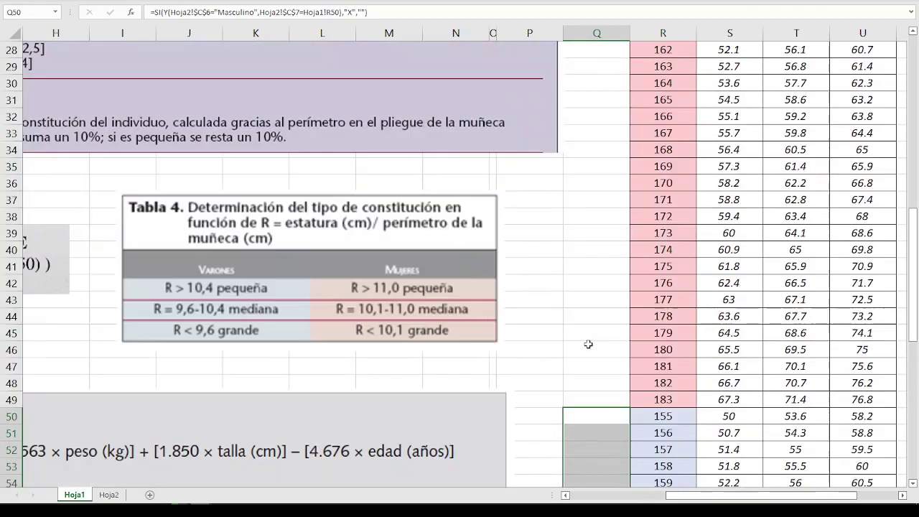
{"action": "scroll", "coordinate": [588, 345], "scroll_direction": "up", "scroll_amount": 3}
{"action": "left_click", "coordinate": [597, 287]}
{"action": "left_click", "coordinate": [567, 299]}
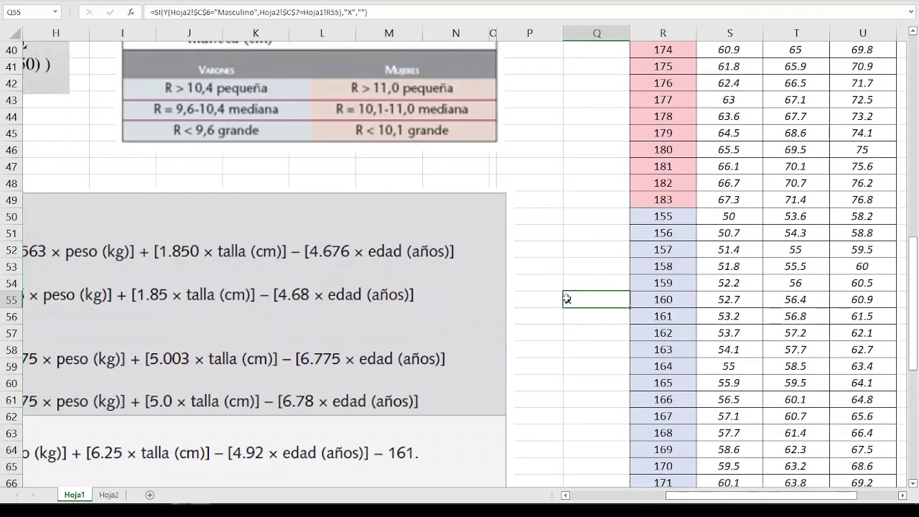
{"action": "left_click", "coordinate": [645, 304]}
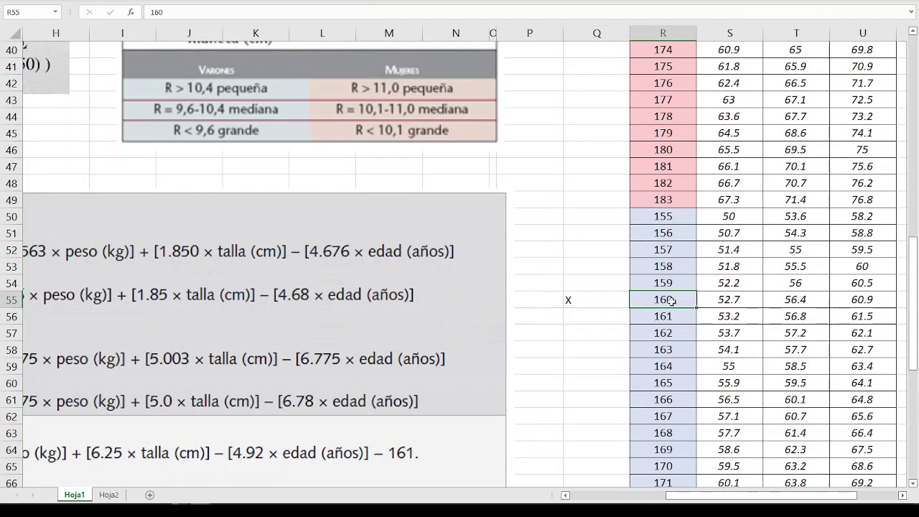
Set the Hoja2 patient height in C7 to 165 and verify the X appears in row 60.
{"action": "left_click", "coordinate": [109, 494]}
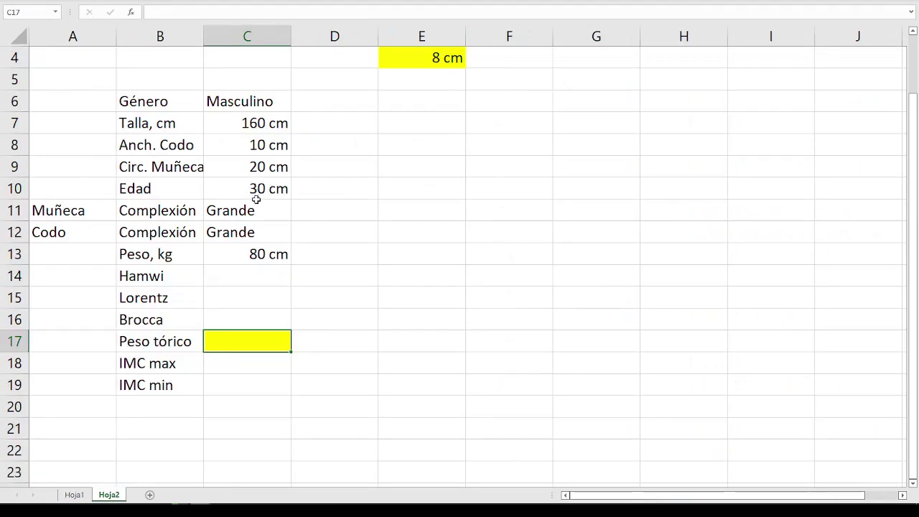
{"action": "left_click", "coordinate": [264, 127]}
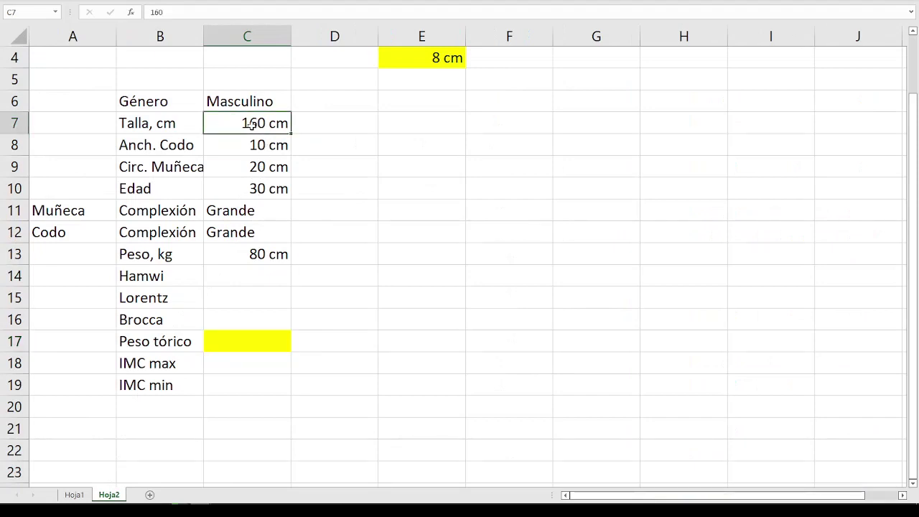
{"action": "type", "text": "165"}
{"action": "key", "text": "Return"}
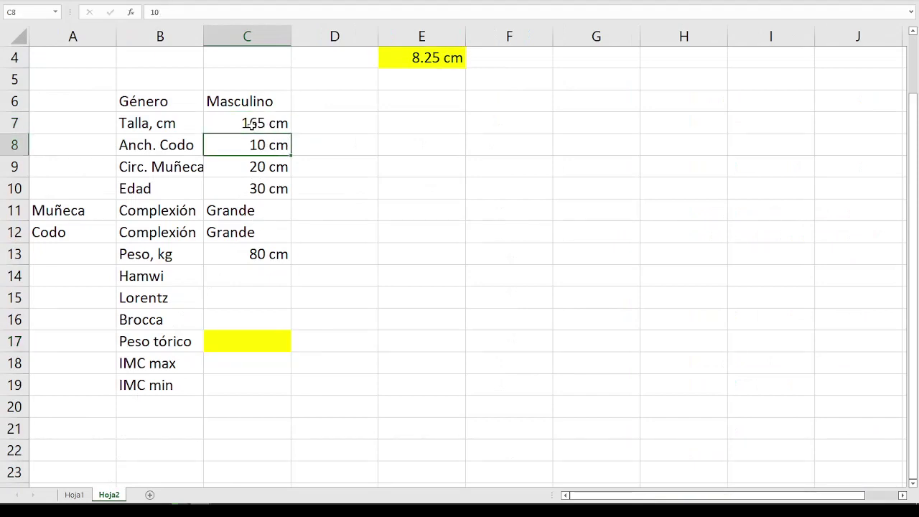
{"action": "left_click", "coordinate": [74, 495]}
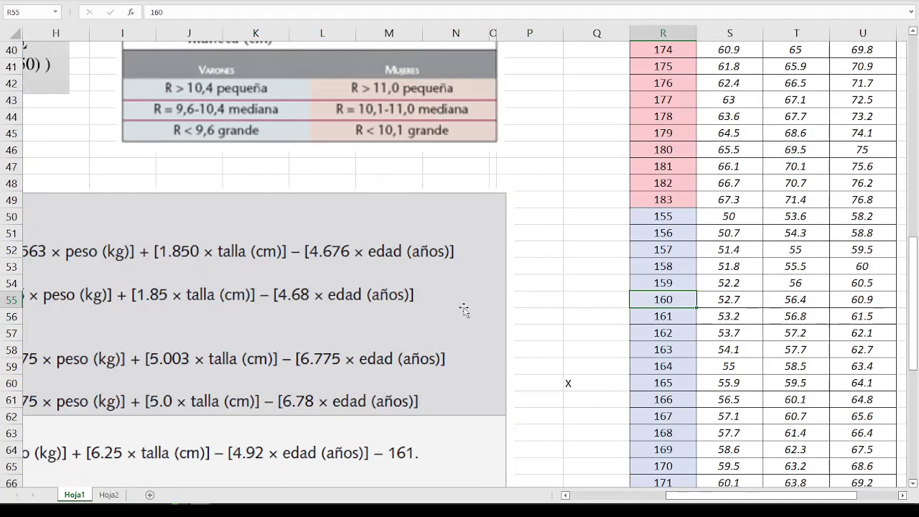
{"action": "left_click", "coordinate": [664, 385]}
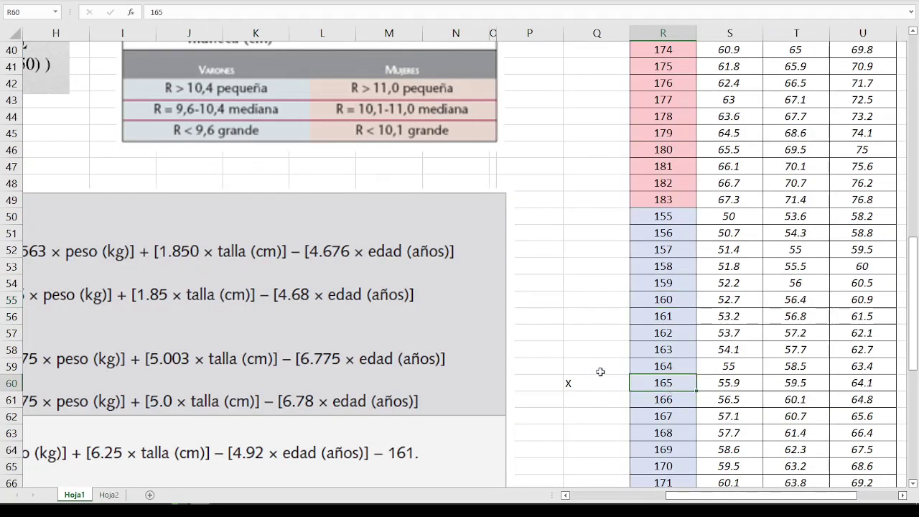
{"action": "left_click_drag", "start_coordinate": [585, 384], "coordinate": [861, 385]}
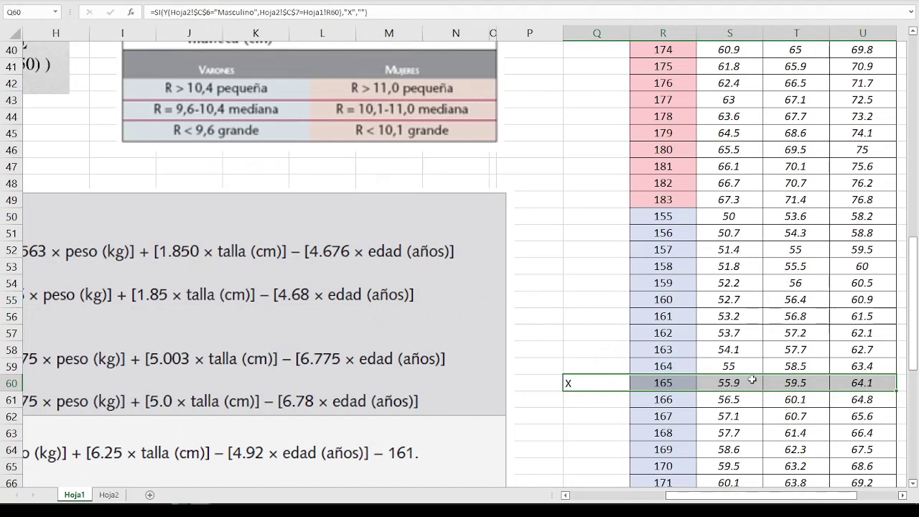
{"action": "scroll", "coordinate": [752, 380], "scroll_direction": "up", "scroll_amount": 4}
{"action": "scroll", "coordinate": [752, 379], "scroll_direction": "up", "scroll_amount": 9}
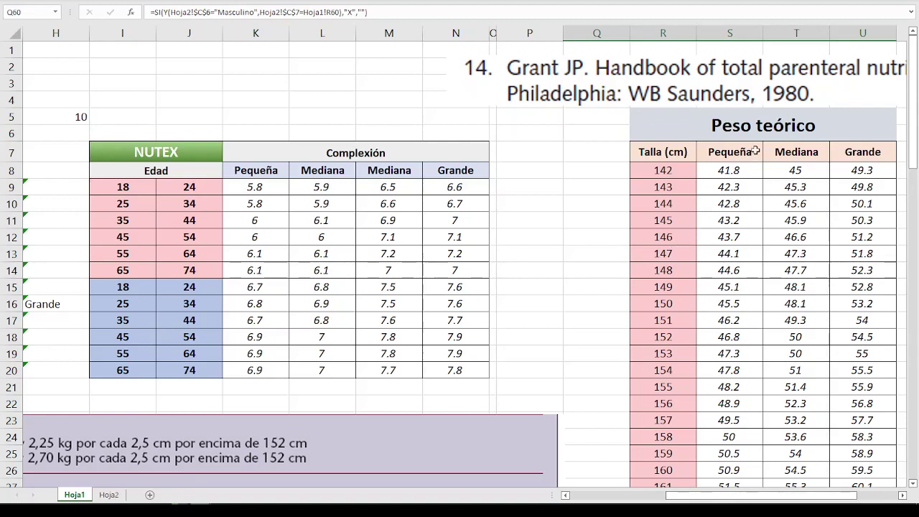
Delete the Grant JP citation image from above the table.
{"action": "left_click_drag", "start_coordinate": [747, 153], "coordinate": [763, 293]}
{"action": "mouse_move", "coordinate": [815, 140]}
{"action": "left_mouse_down"}
{"action": "mouse_move", "coordinate": [818, 181]}
{"action": "mouse_move", "coordinate": [857, 206]}
{"action": "left_mouse_up"}
{"action": "left_click_drag", "start_coordinate": [862, 152], "coordinate": [829, 180]}
{"action": "left_click", "coordinate": [711, 72]}
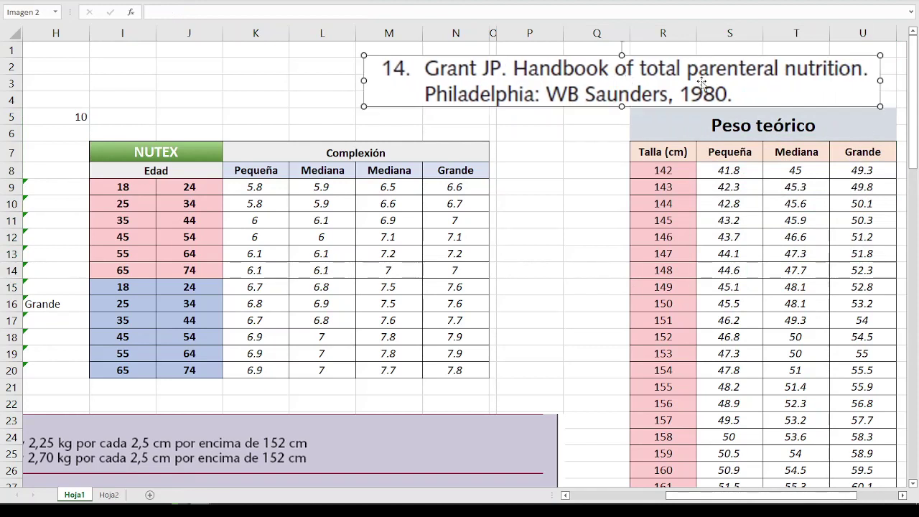
{"action": "left_click_drag", "start_coordinate": [711, 72], "coordinate": [466, 73]}
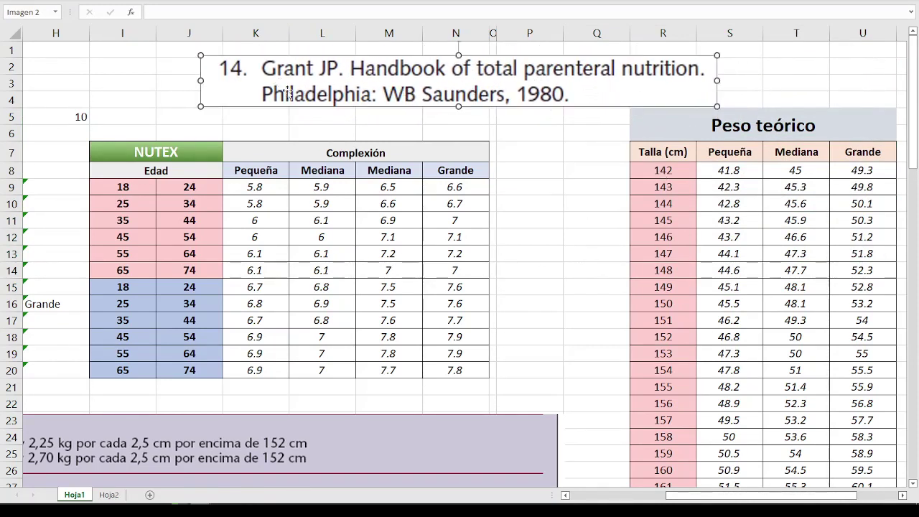
{"action": "key", "text": "Delete"}
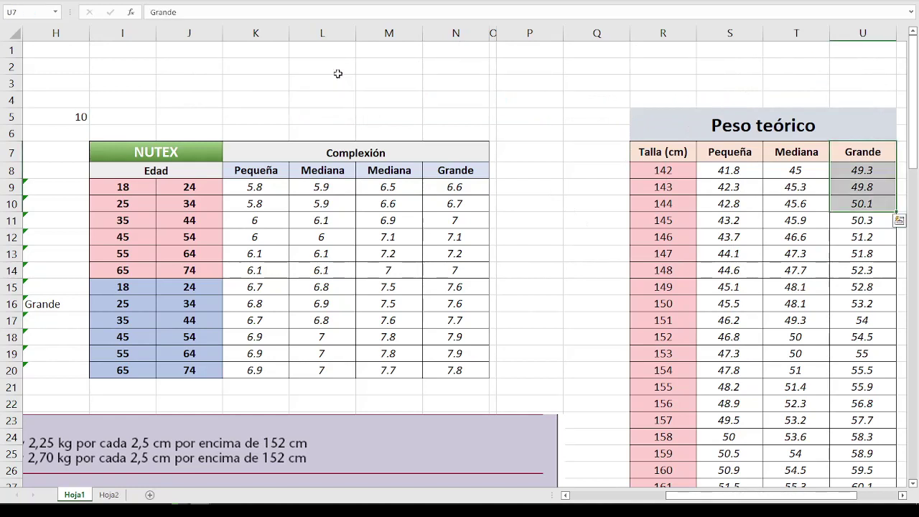
Enter =SI(Hoja2!C12=Hoja1!S7,"X","") in S4 to compare the elbow complexion with Pequeña.
{"action": "left_click", "coordinate": [682, 64]}
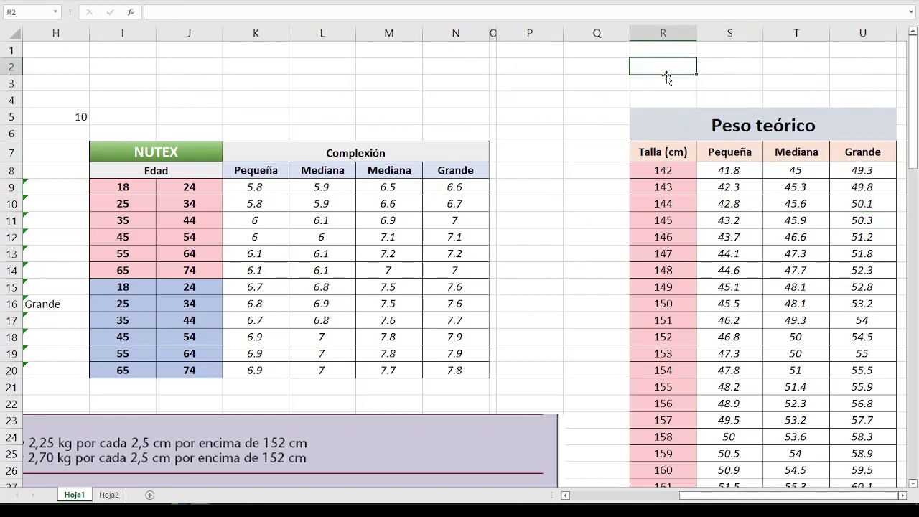
{"action": "left_click", "coordinate": [734, 101]}
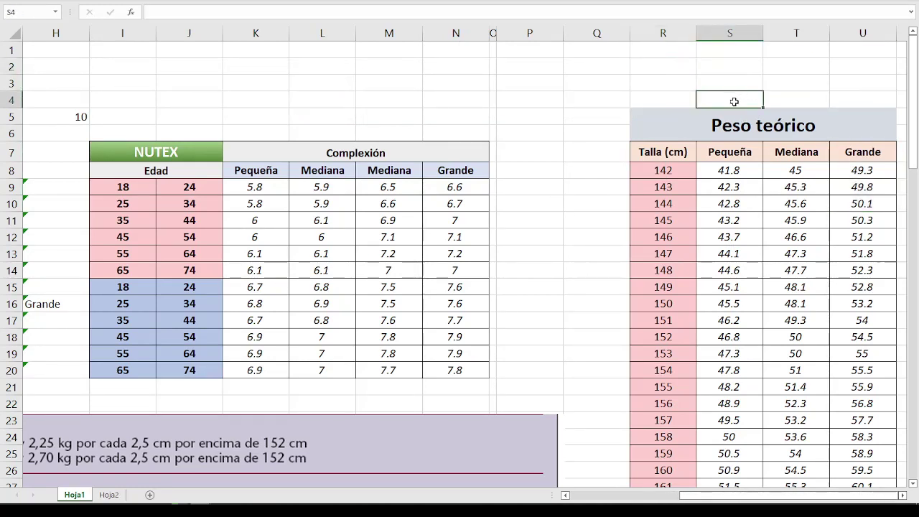
{"action": "type", "text": "="}
{"action": "type", "text": "SI("}
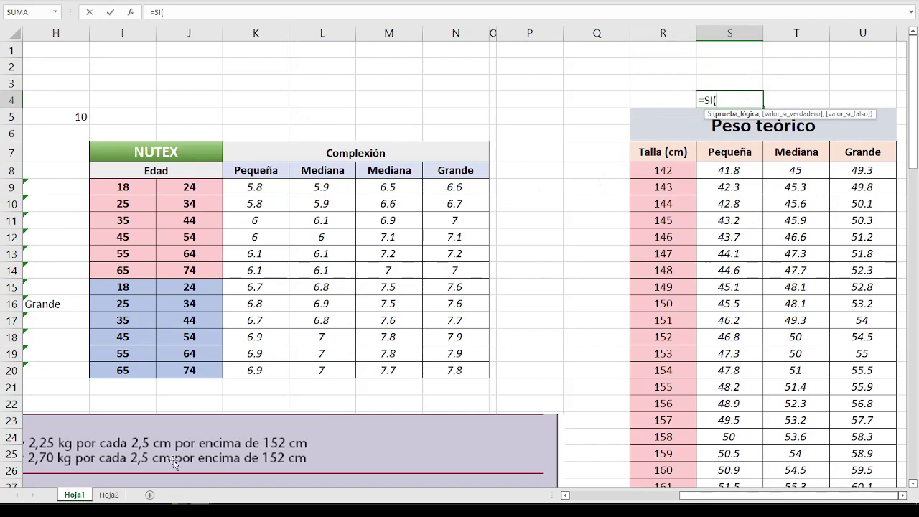
{"action": "left_click", "coordinate": [109, 494]}
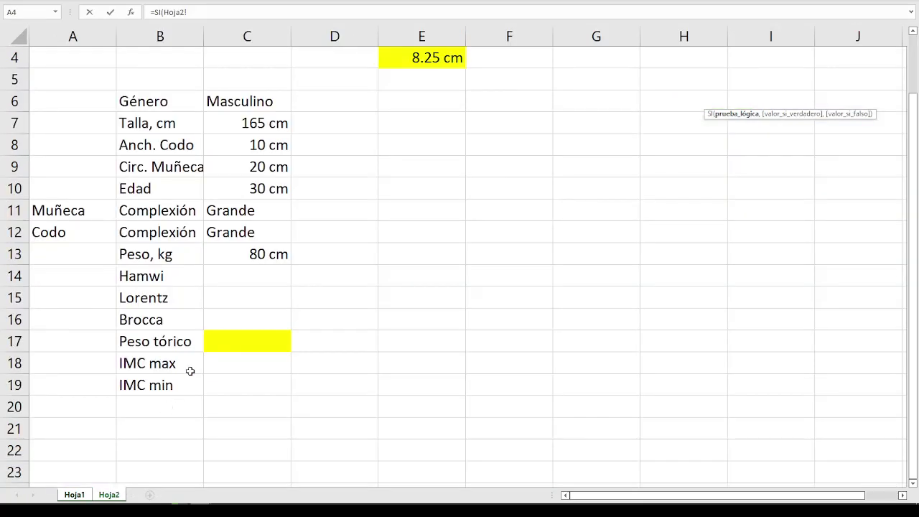
{"action": "left_click", "coordinate": [256, 237]}
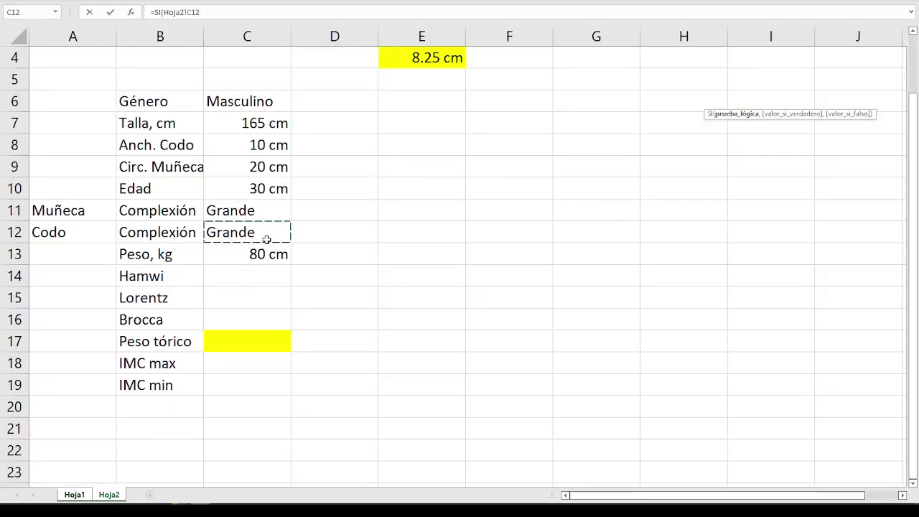
{"action": "type", "text": "="}
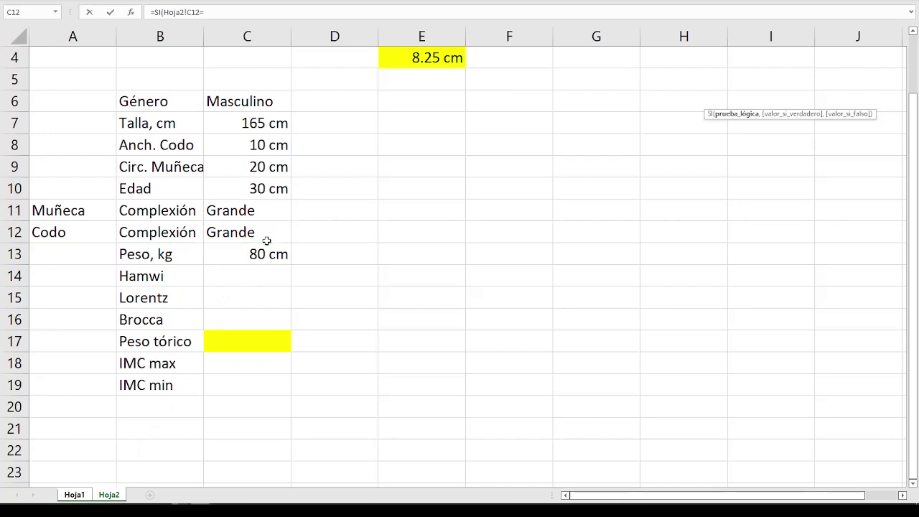
{"action": "left_click", "coordinate": [74, 495]}
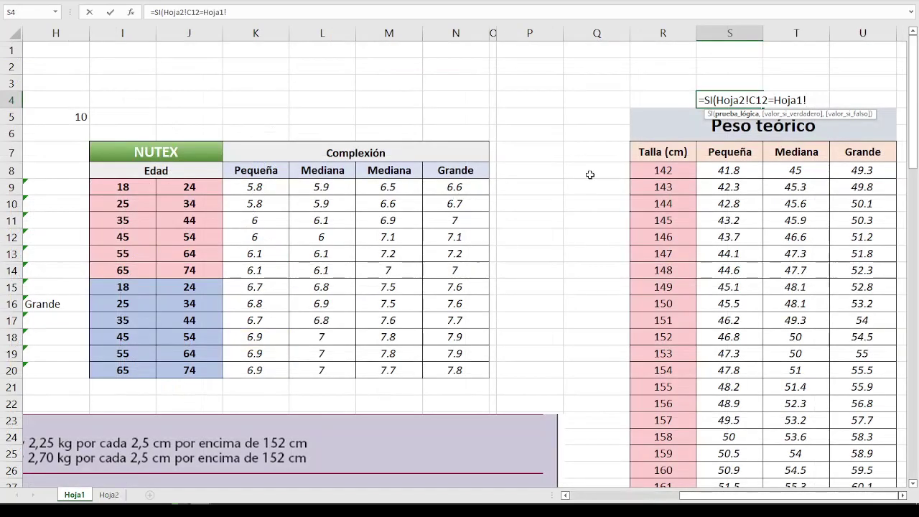
{"action": "left_click", "coordinate": [731, 152]}
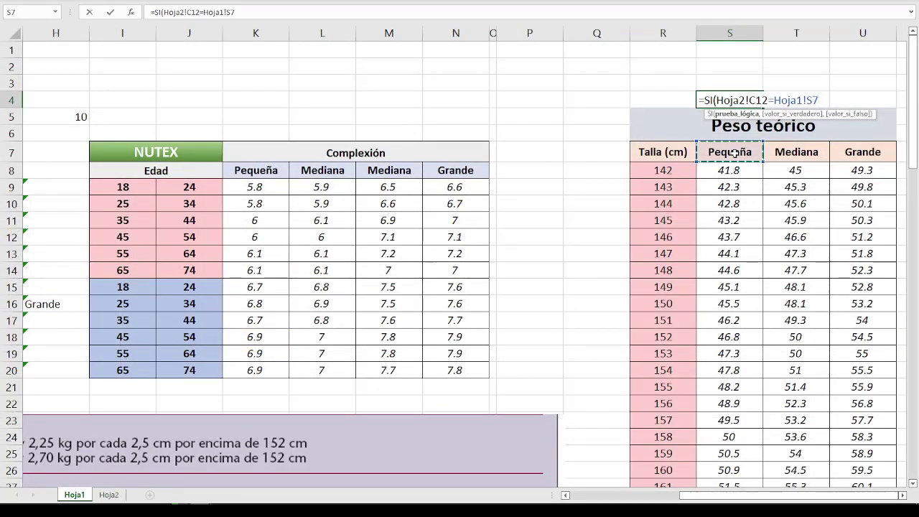
{"action": "type", "text": ","}
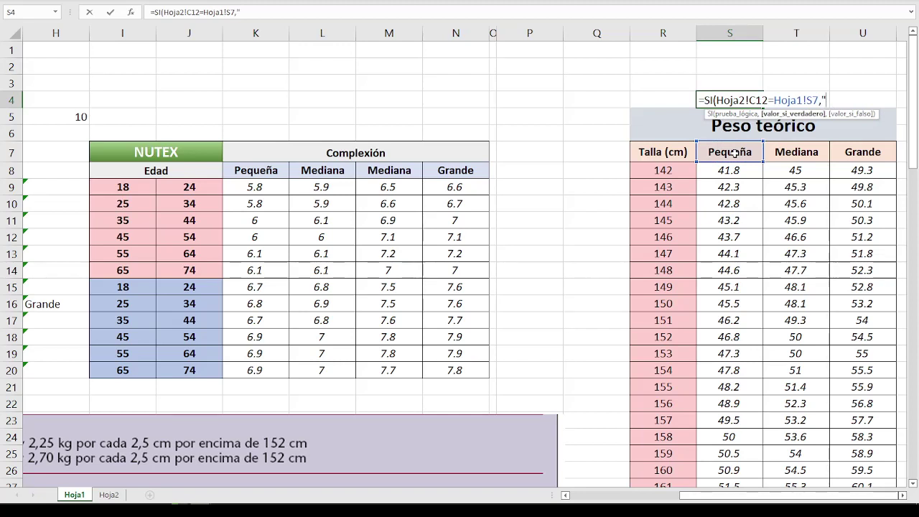
{"action": "type", "text": "X"}
{"action": "type", "text": ","}
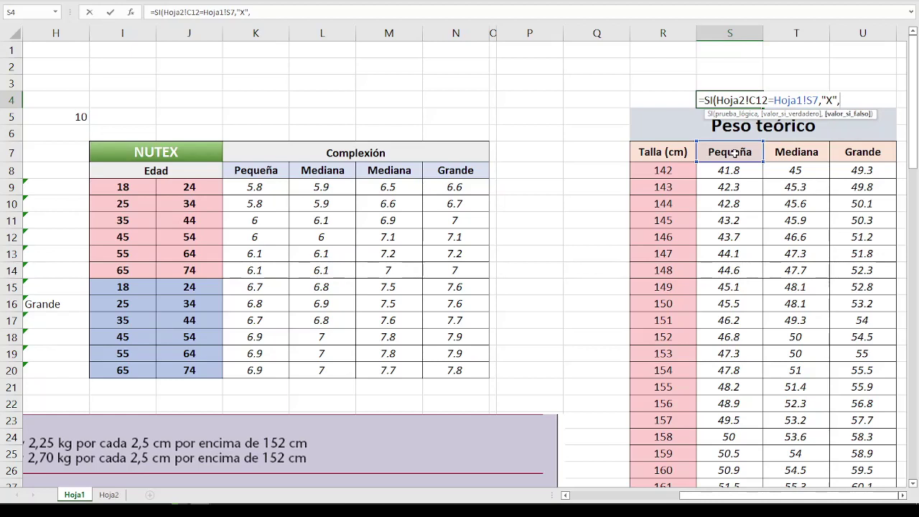
{"action": "type", "text": "\""}
{"action": "type", "text": ")"}
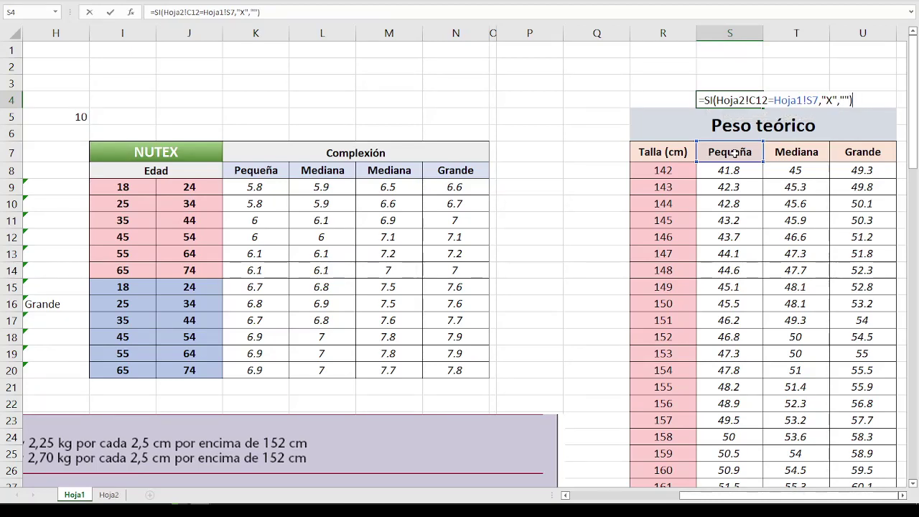
{"action": "key", "text": "Return"}
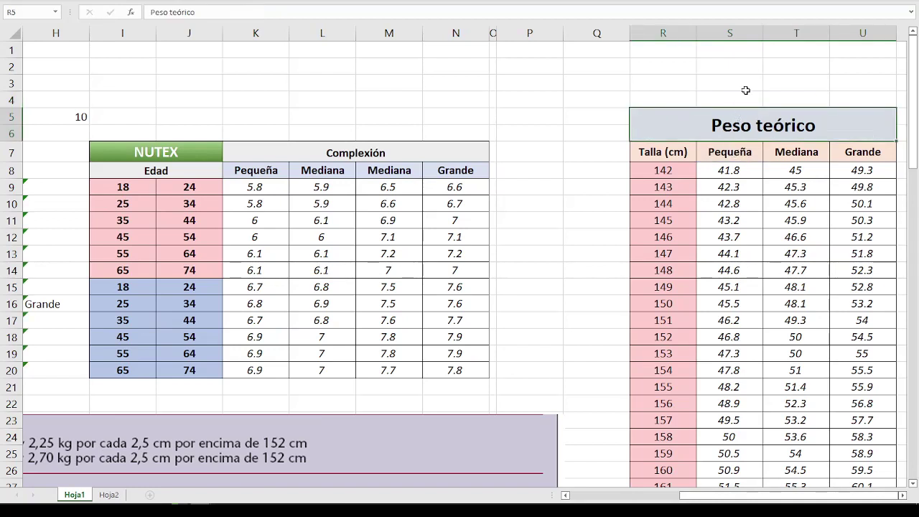
Make the Hoja2 C12 reference in S4 absolute ($C$12).
{"action": "double_click", "coordinate": [745, 94]}
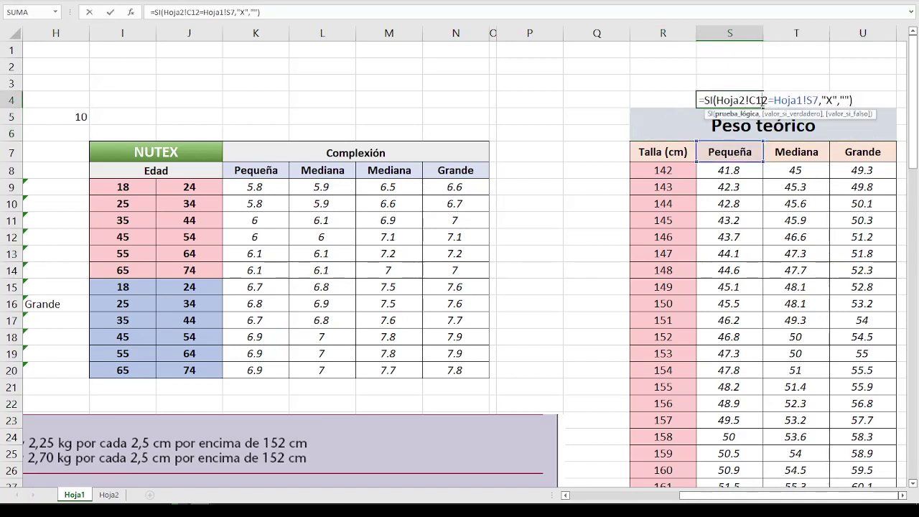
{"action": "key", "text": "F4"}
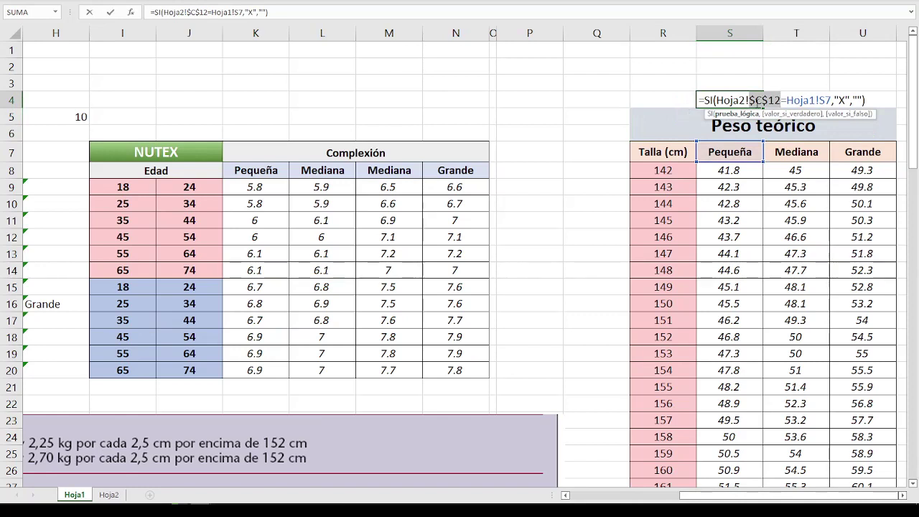
{"action": "key", "text": "Return"}
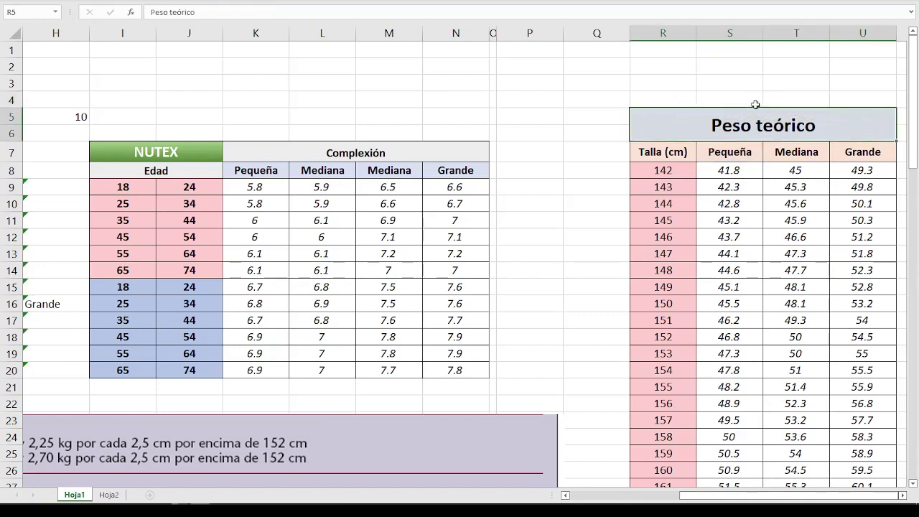
{"action": "left_click", "coordinate": [755, 104]}
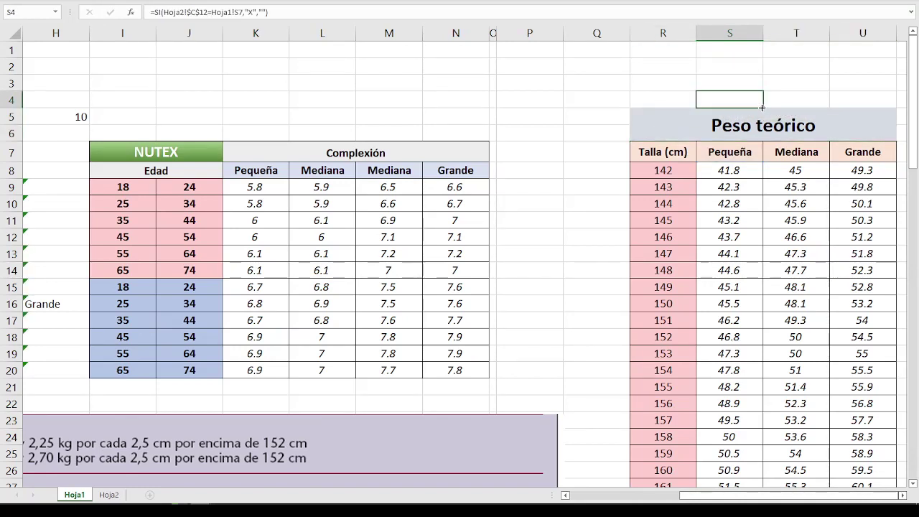
Copy the S4 complexion check across to U4 and centre S4:U4.
{"action": "left_click_drag", "start_coordinate": [762, 107], "coordinate": [835, 105]}
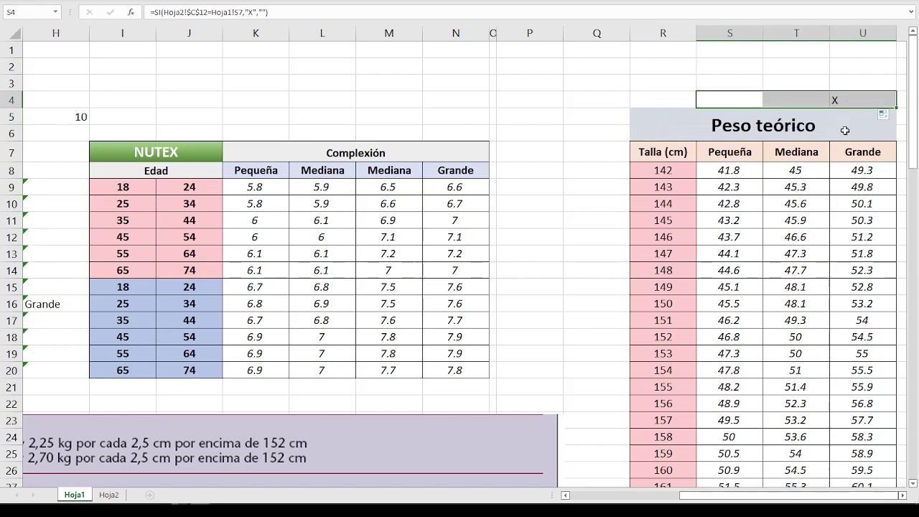
{"action": "left_click", "coordinate": [841, 97]}
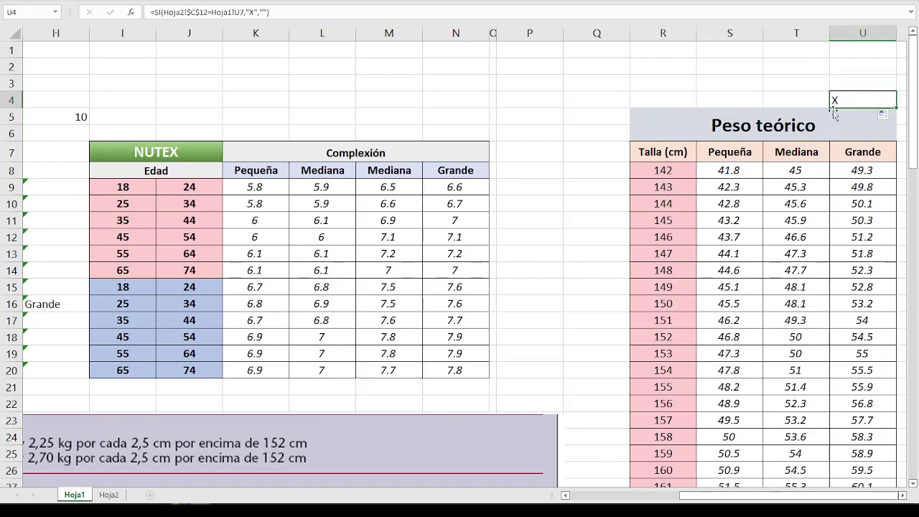
{"action": "left_click", "coordinate": [862, 152]}
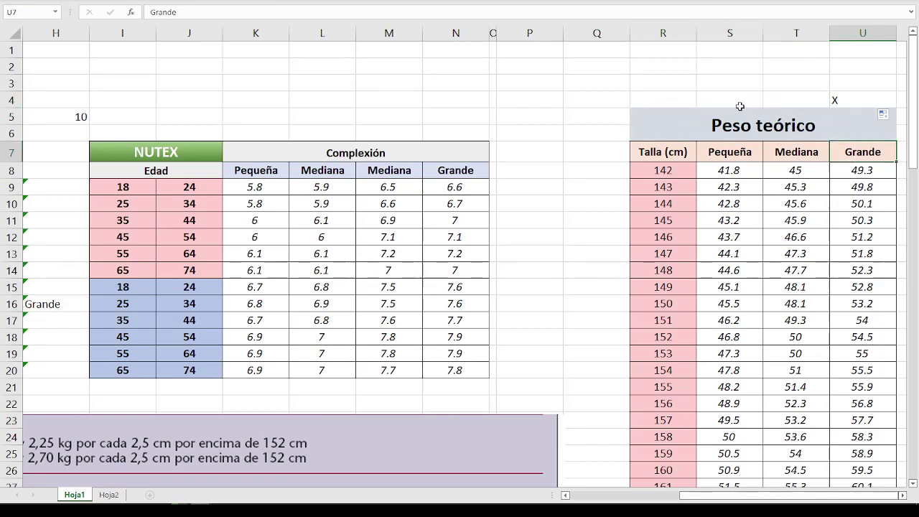
{"action": "left_click_drag", "start_coordinate": [740, 106], "coordinate": [883, 98]}
{"action": "left_click", "coordinate": [24, 5]}
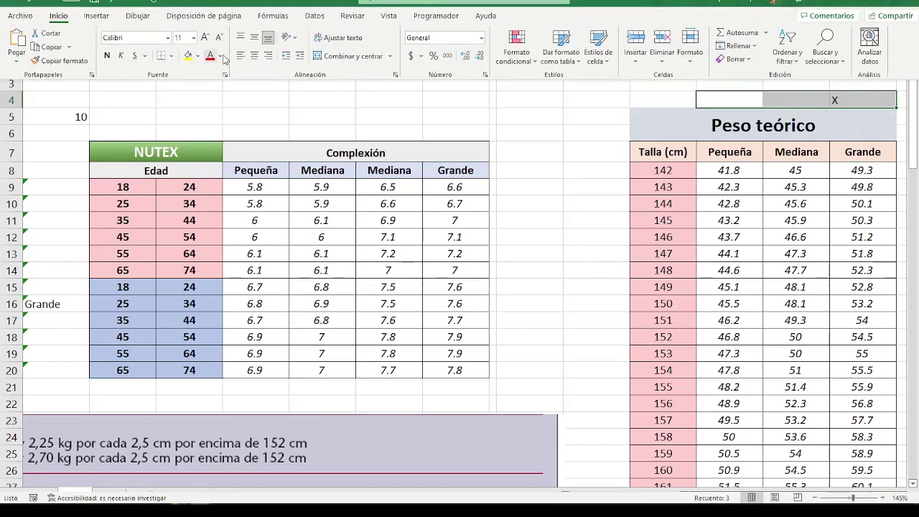
{"action": "left_click", "coordinate": [254, 56]}
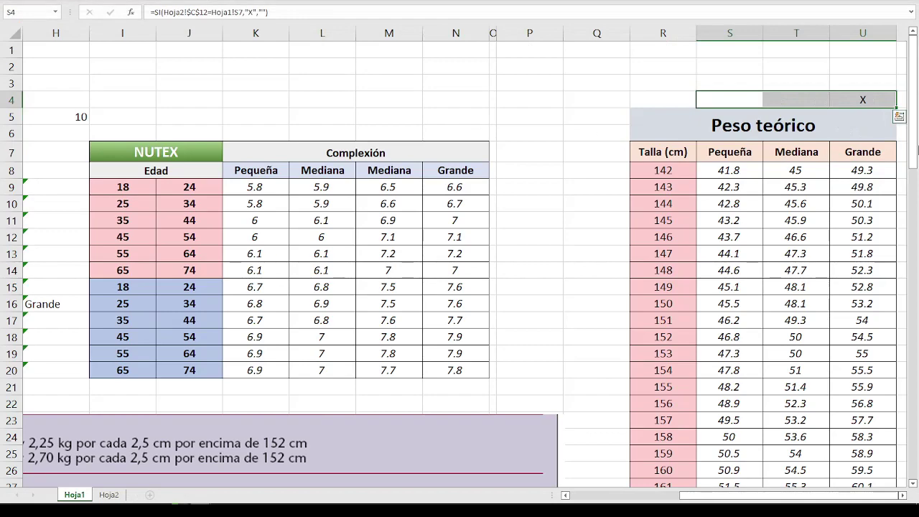
Review the X marker formulas in Q60 and U4.
{"action": "scroll", "coordinate": [749, 209], "scroll_direction": "down", "scroll_amount": 6}
{"action": "scroll", "coordinate": [591, 271], "scroll_direction": "down", "scroll_amount": 10}
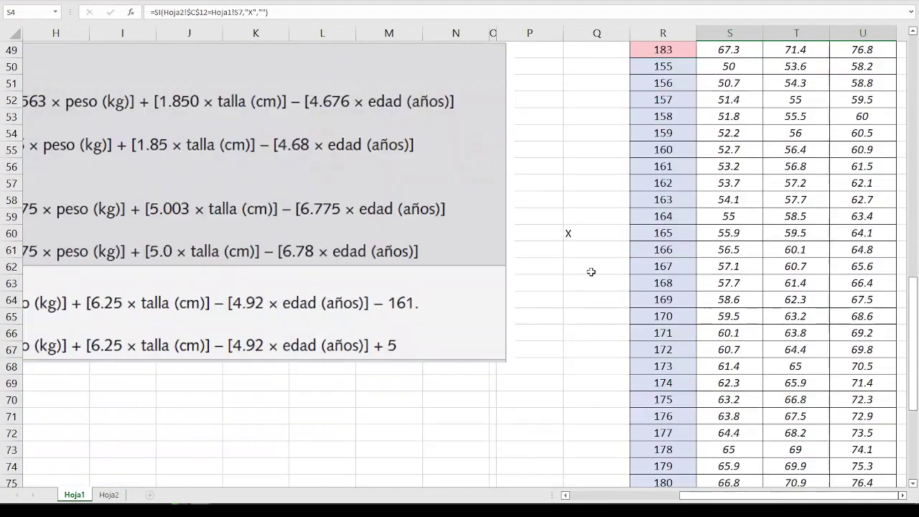
{"action": "left_click", "coordinate": [601, 230]}
{"action": "scroll", "coordinate": [682, 244], "scroll_direction": "up", "scroll_amount": 9}
{"action": "scroll", "coordinate": [790, 180], "scroll_direction": "up", "scroll_amount": 7}
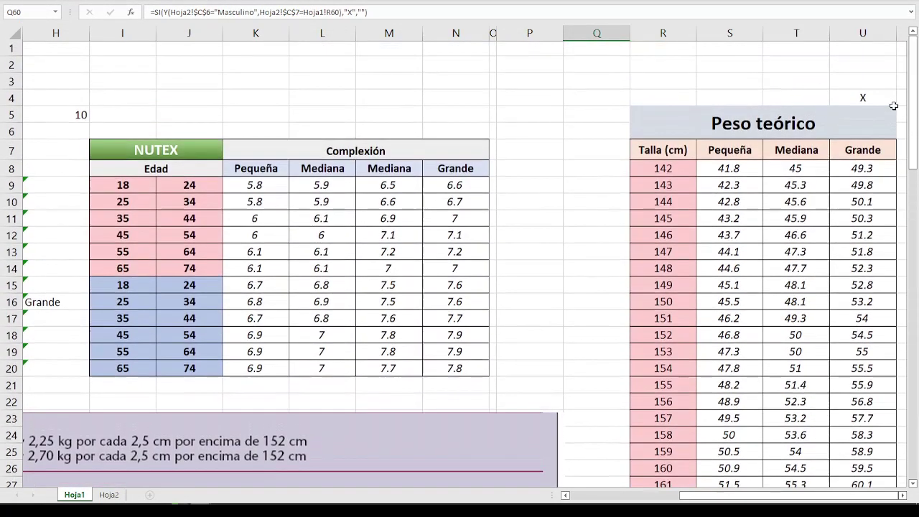
{"action": "double_click", "coordinate": [890, 101]}
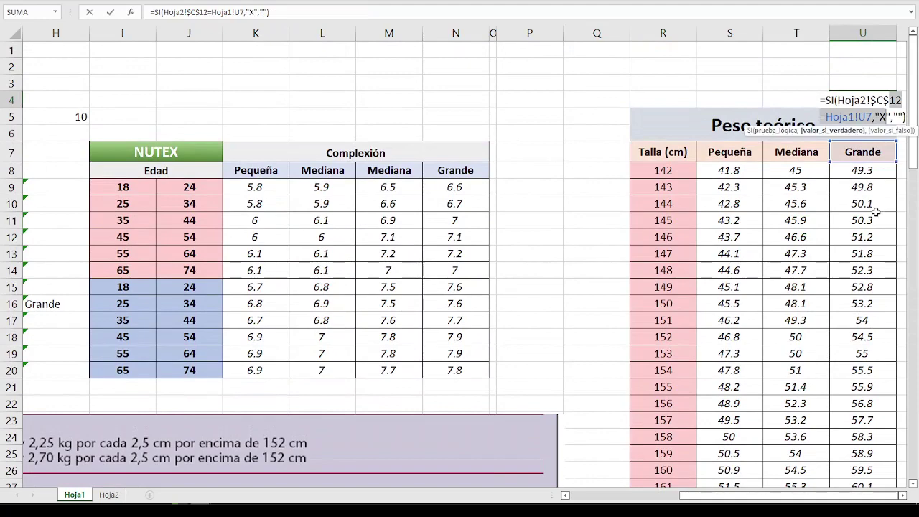
{"action": "key", "text": "Return"}
{"action": "scroll", "coordinate": [876, 213], "scroll_direction": "down", "scroll_amount": 3}
{"action": "scroll", "coordinate": [848, 223], "scroll_direction": "down", "scroll_amount": 4}
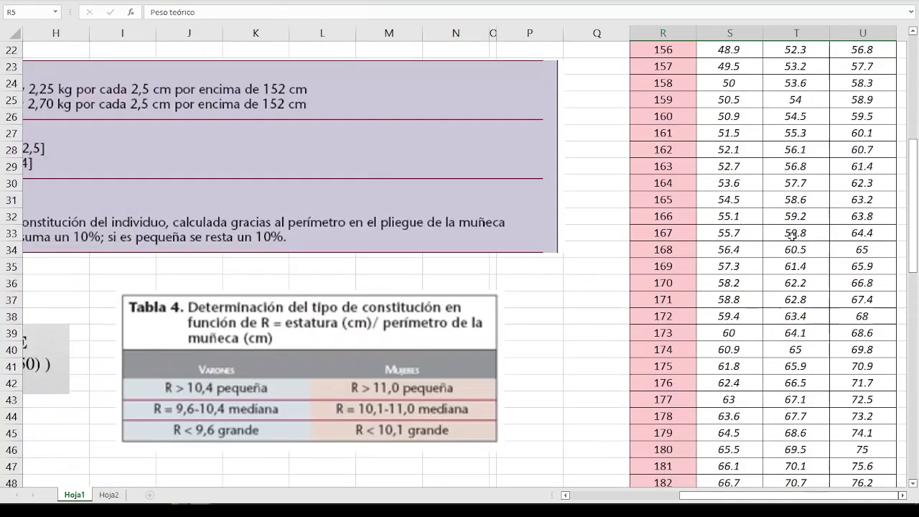
{"action": "scroll", "coordinate": [818, 237], "scroll_direction": "down", "scroll_amount": 2}
{"action": "scroll", "coordinate": [788, 253], "scroll_direction": "down", "scroll_amount": 2}
{"action": "scroll", "coordinate": [788, 253], "scroll_direction": "down", "scroll_amount": 3}
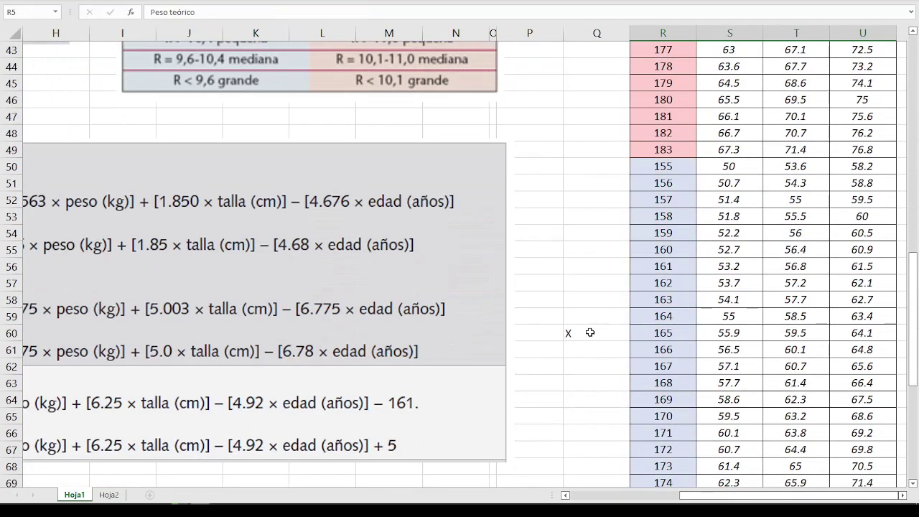
{"action": "mouse_move", "coordinate": [590, 332]}
{"action": "left_mouse_down"}
{"action": "mouse_move", "coordinate": [728, 334]}
{"action": "mouse_move", "coordinate": [731, 46]}
{"action": "mouse_move", "coordinate": [727, 113]}
{"action": "left_mouse_up"}
{"action": "left_click", "coordinate": [724, 207]}
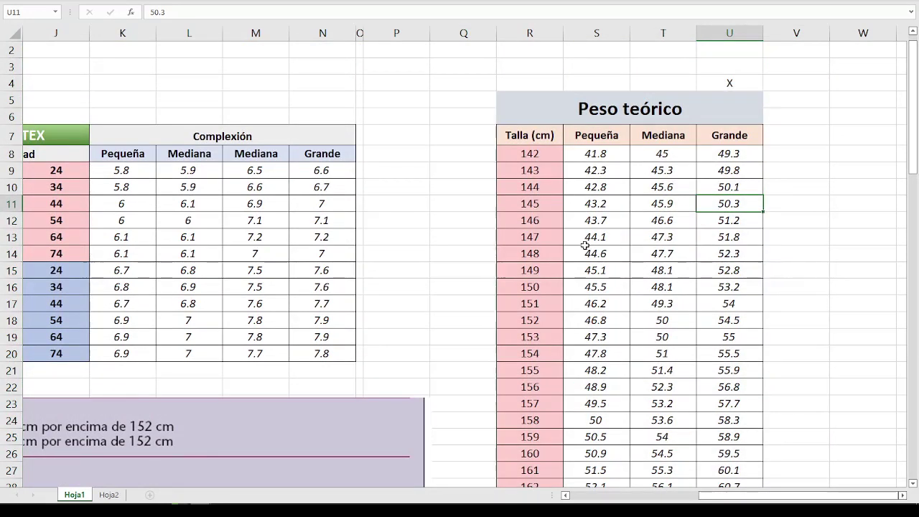
{"action": "scroll", "coordinate": [442, 289], "scroll_direction": "down", "scroll_amount": 1, "text": "ctrl"}
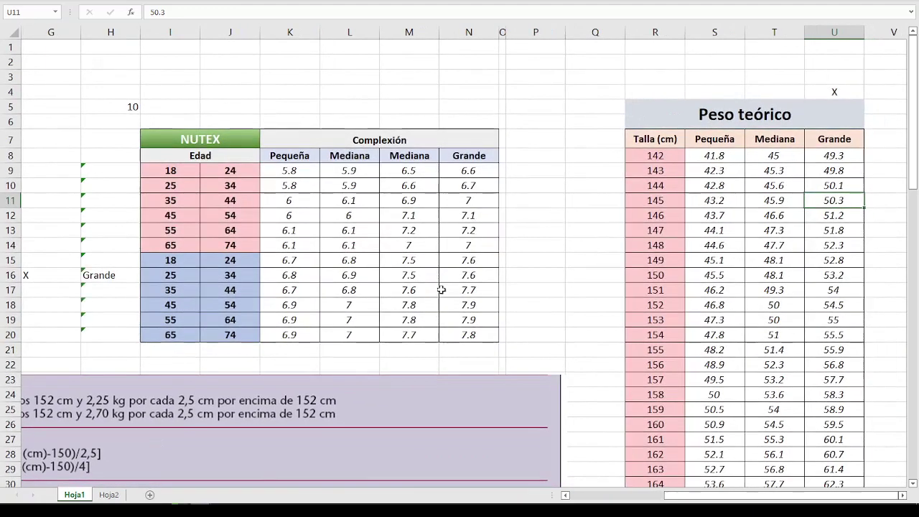
{"action": "scroll", "coordinate": [442, 289], "scroll_direction": "down", "scroll_amount": 1, "text": "ctrl"}
Start S2's lookup as =BUSCARV("X",Q8:U86, searching the Peso teórico table.
{"action": "left_click", "coordinate": [735, 57]}
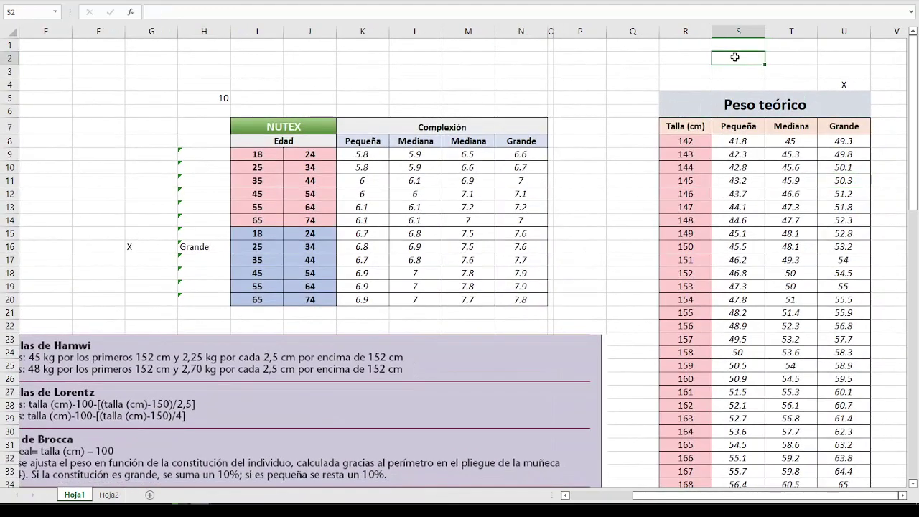
{"action": "key", "text": "Right"}
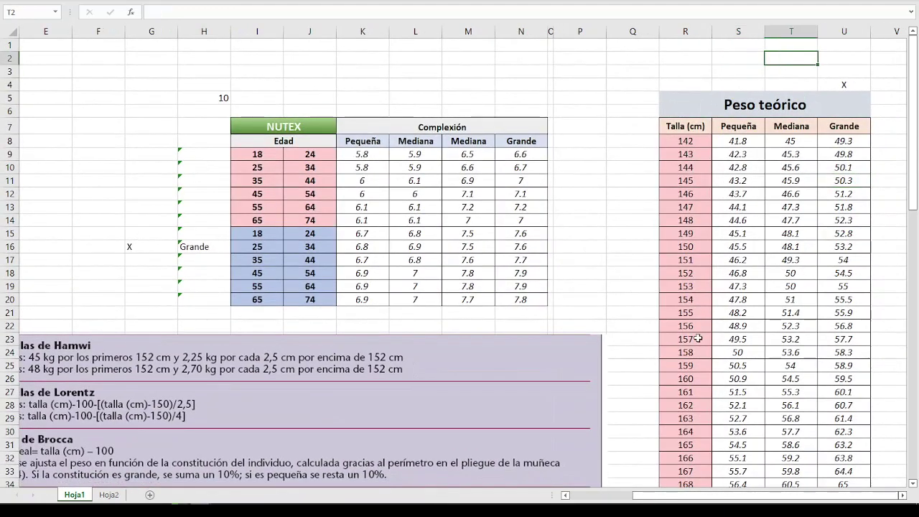
{"action": "key", "text": "Left"}
{"action": "type", "text": "=B"}
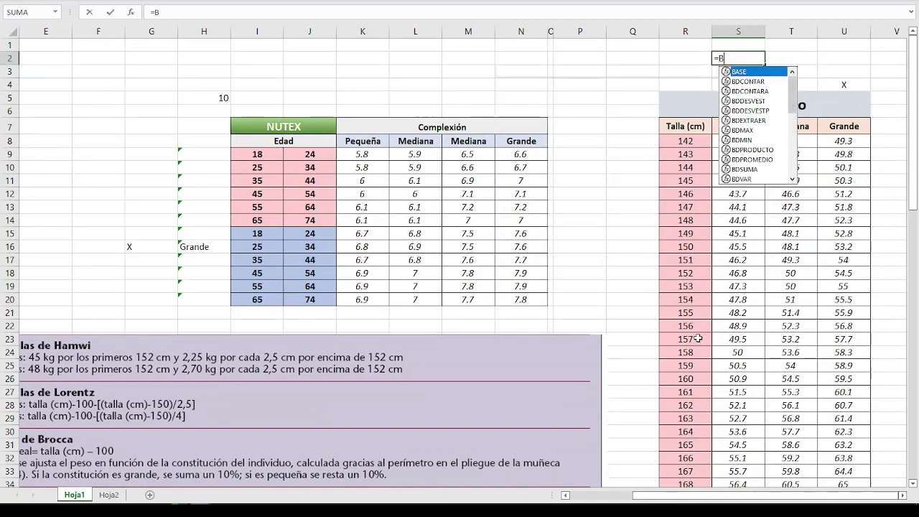
{"action": "type", "text": "USCARV(\"X"}
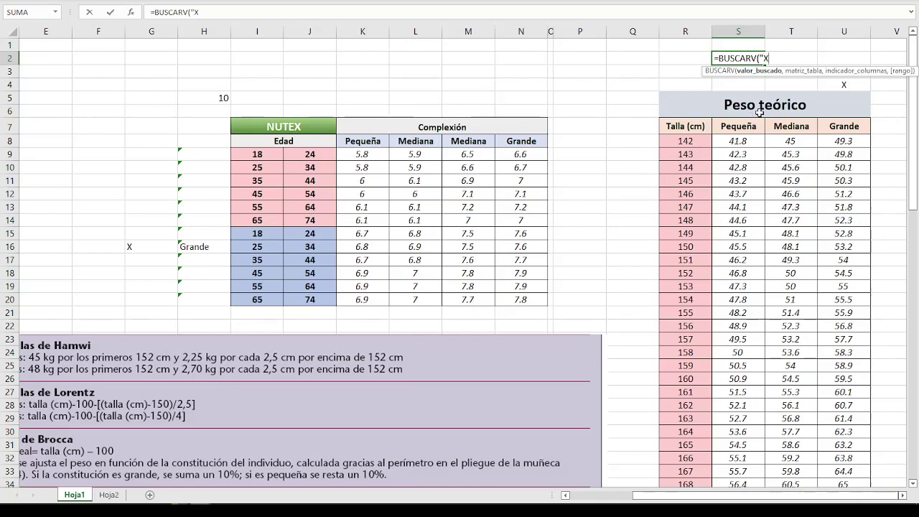
{"action": "type", "text": ","}
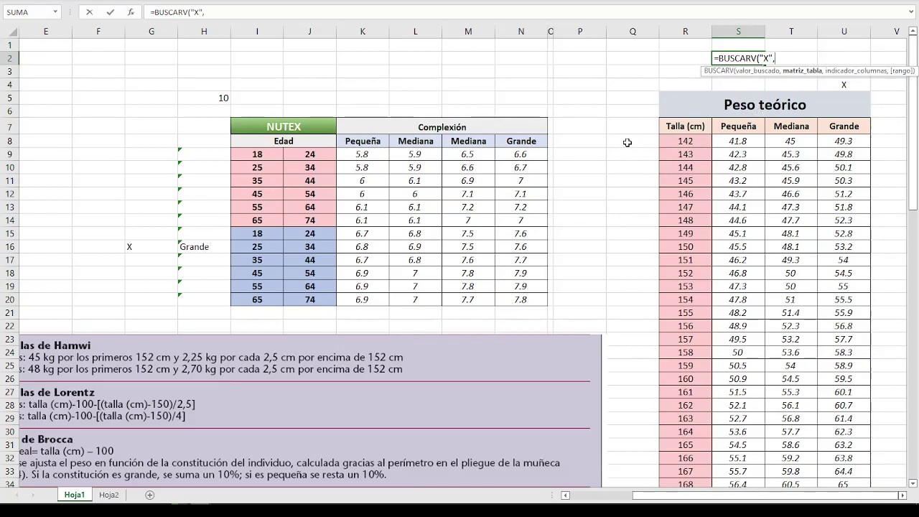
{"action": "mouse_move", "coordinate": [632, 143]}
{"action": "left_mouse_down"}
{"action": "mouse_move", "coordinate": [846, 351]}
{"action": "mouse_move", "coordinate": [855, 504]}
{"action": "left_mouse_up"}
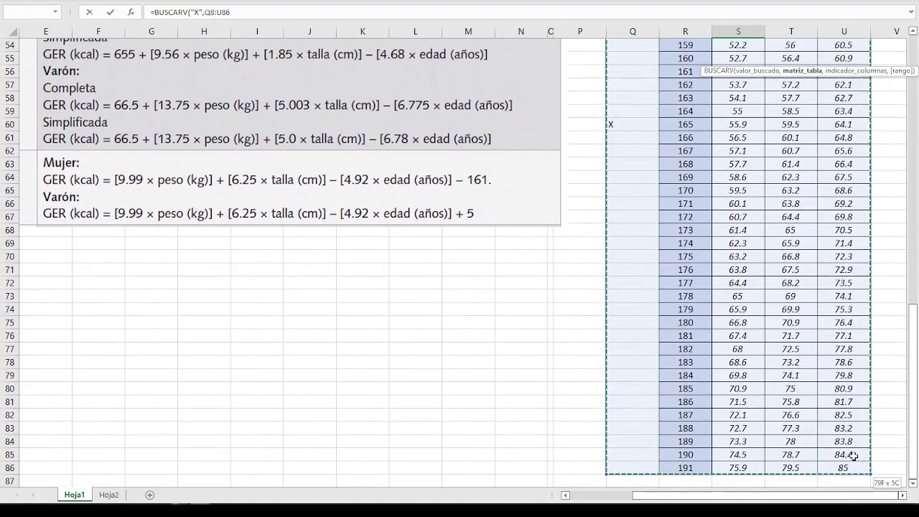
{"action": "left_click_drag", "start_coordinate": [855, 503], "coordinate": [845, 478]}
{"action": "scroll", "coordinate": [686, 180], "scroll_direction": "up", "scroll_amount": 6}
{"action": "scroll", "coordinate": [686, 180], "scroll_direction": "up", "scroll_amount": 12}
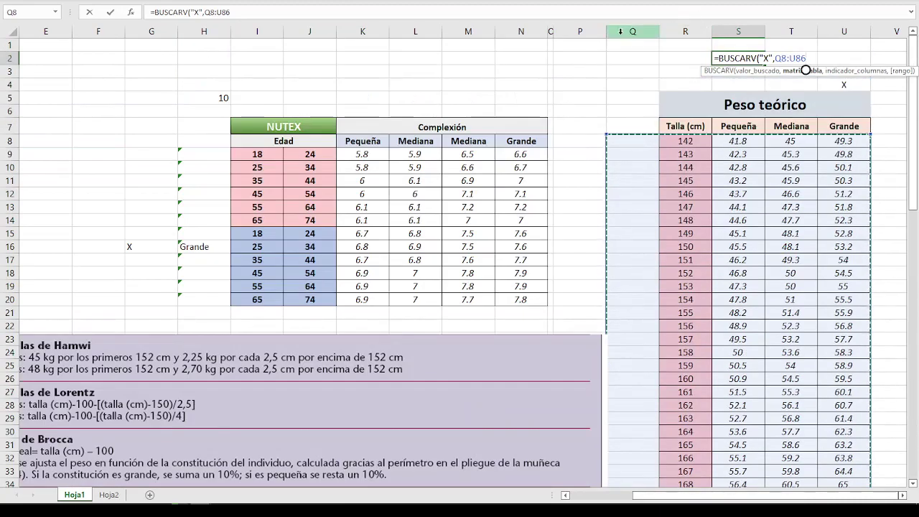
Complete it with COINCIDIR("X",Q4:U4,0) as column index and FALSO for exact match.
{"action": "type", "text": ","}
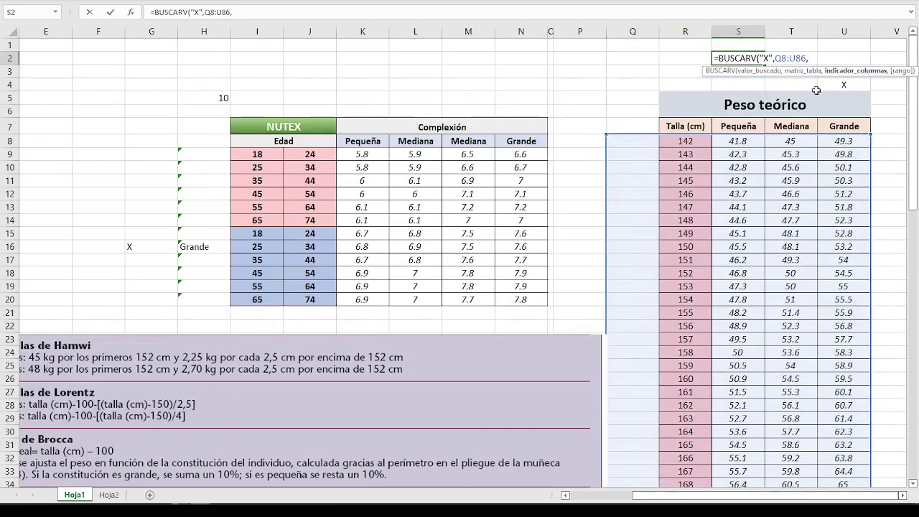
{"action": "type", "text": "COINC"}
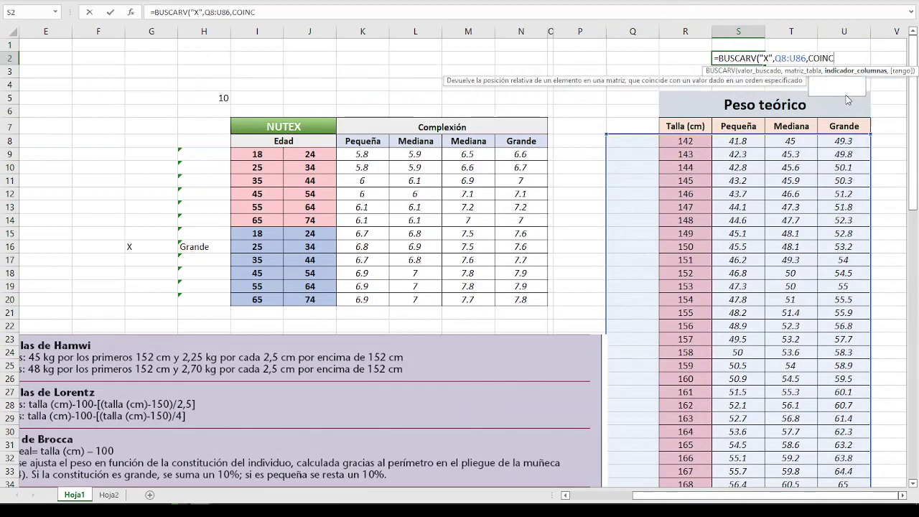
{"action": "type", "text": "IDIR("}
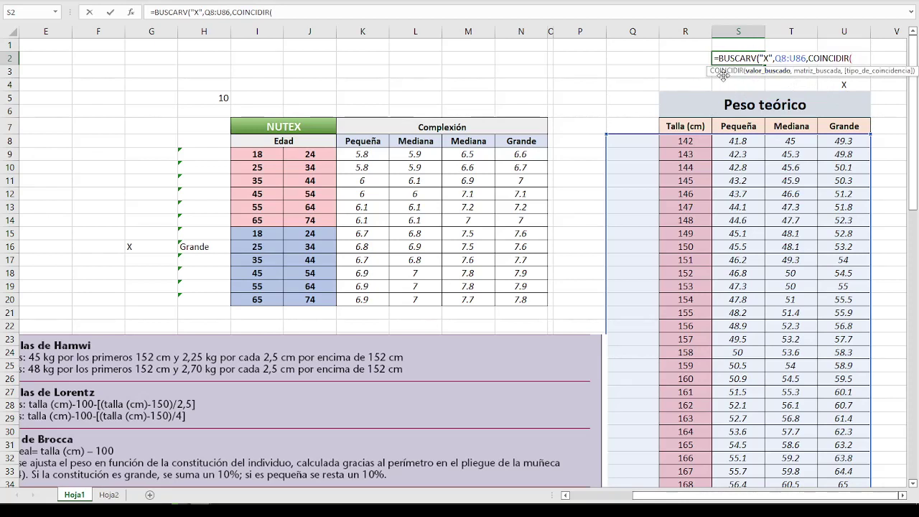
{"action": "type", "text": "\"X\""}
{"action": "type", "text": ","}
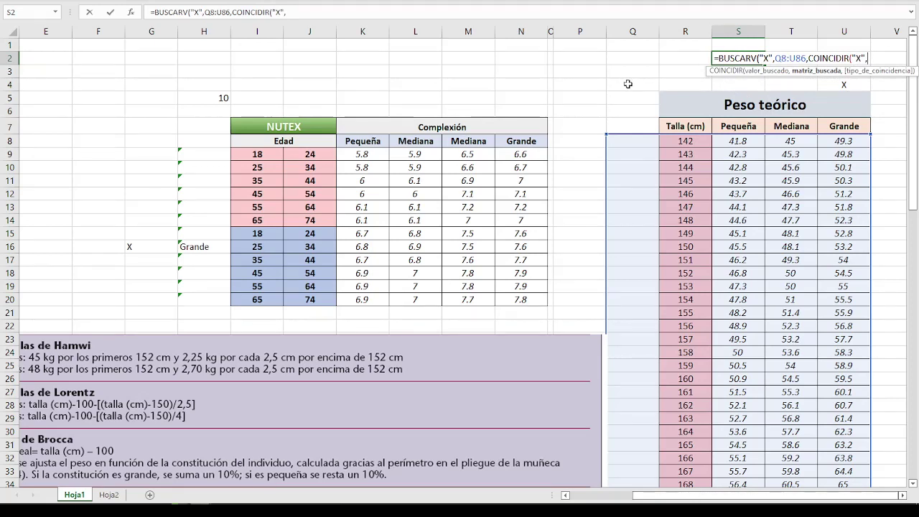
{"action": "left_click_drag", "start_coordinate": [626, 86], "coordinate": [854, 87]}
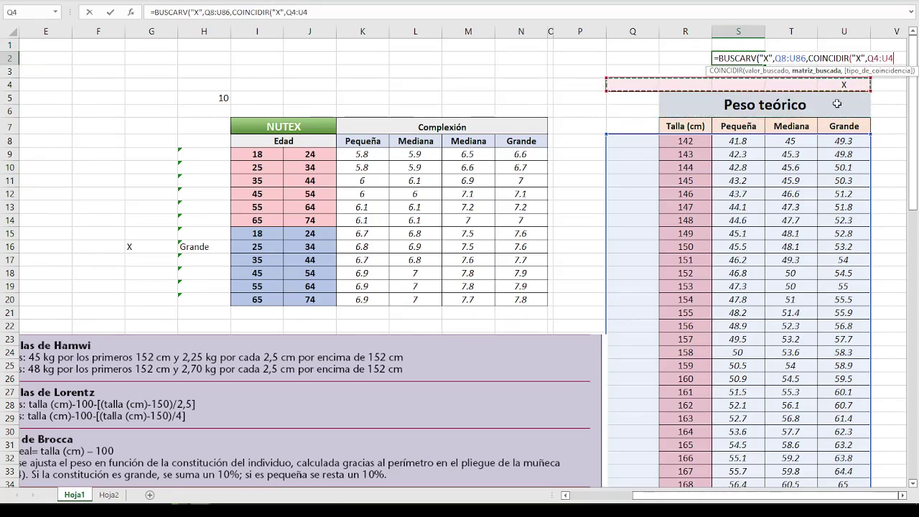
{"action": "type", "text": ","}
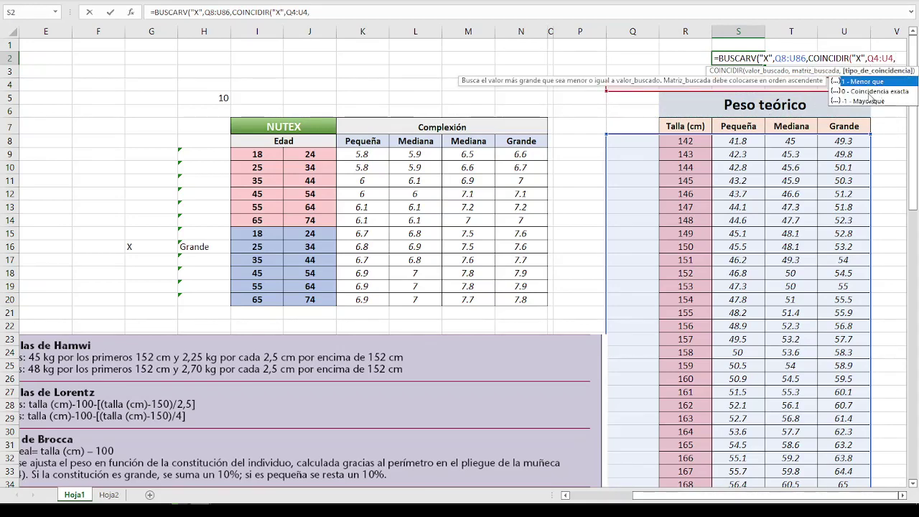
{"action": "double_click", "coordinate": [866, 92]}
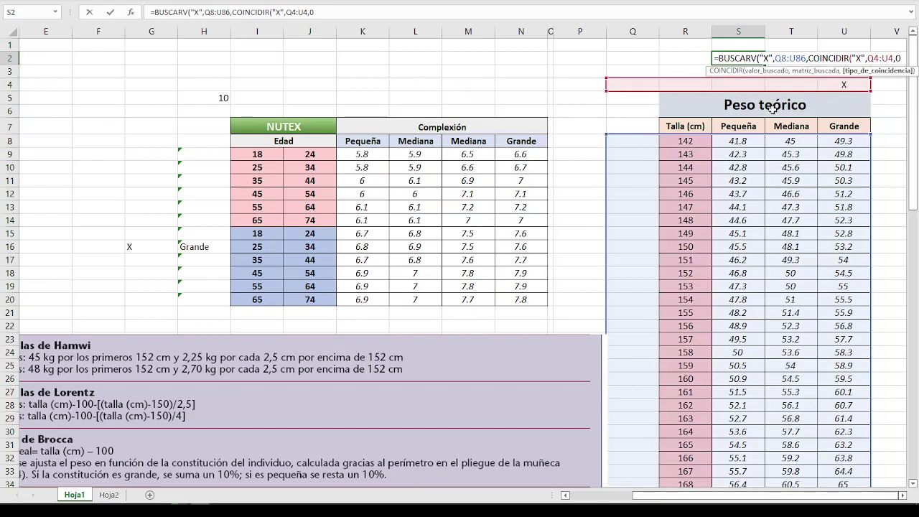
{"action": "type", "text": ")"}
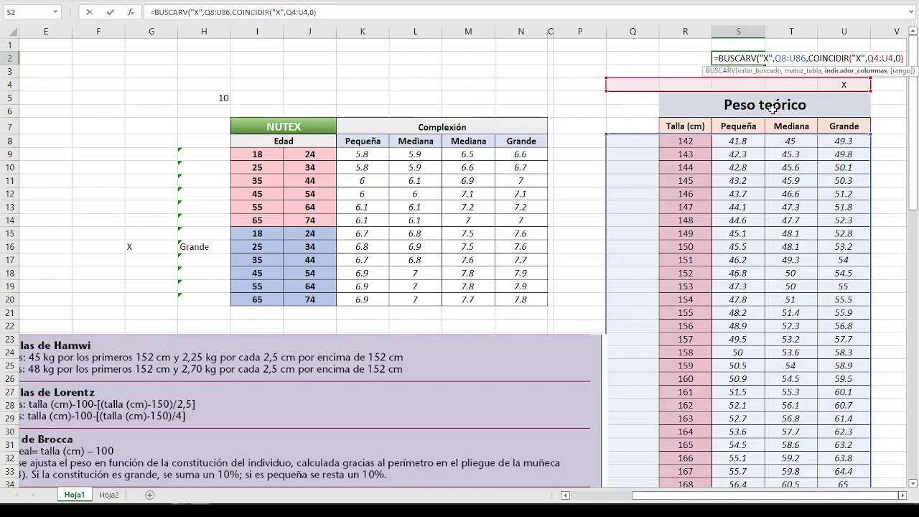
{"action": "type", "text": ","}
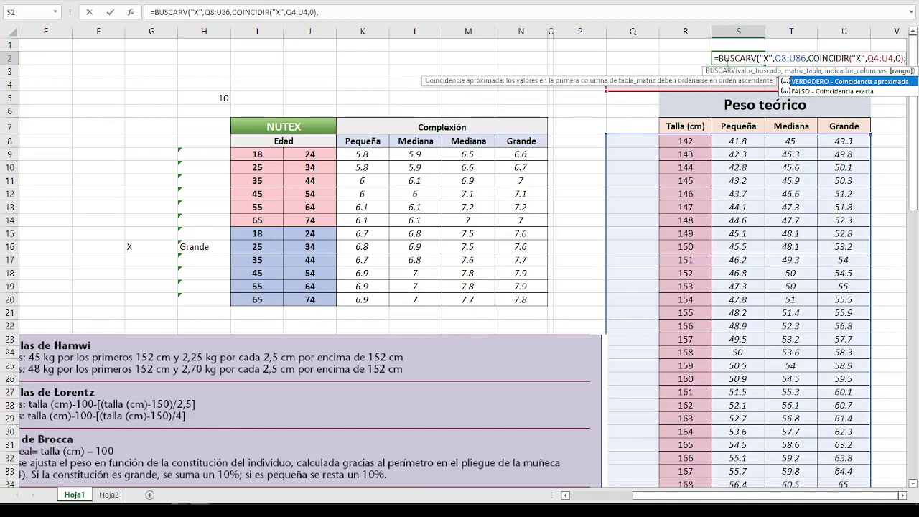
{"action": "double_click", "coordinate": [818, 92]}
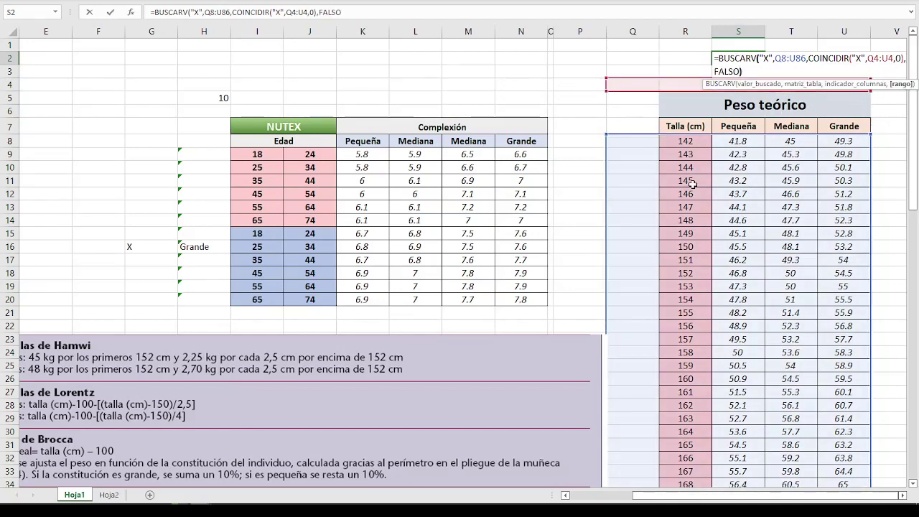
{"action": "key", "text": "Return"}
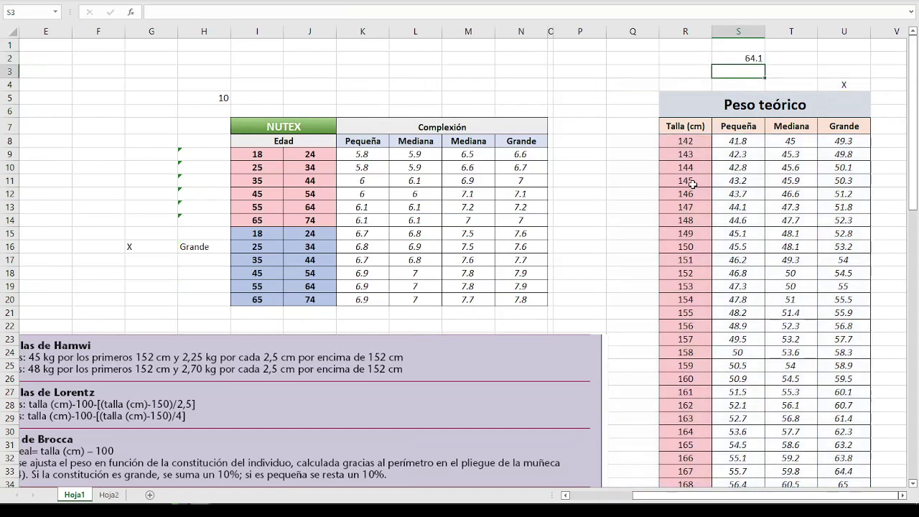
Check that S2 returns 64.1, matching the 165 cm Grande value.
{"action": "left_click", "coordinate": [755, 60]}
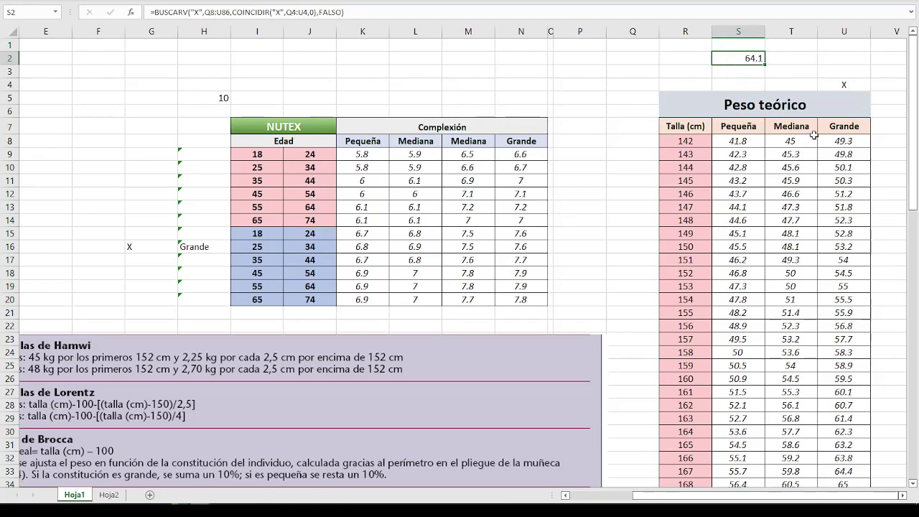
{"action": "scroll", "coordinate": [814, 137], "scroll_direction": "down", "scroll_amount": 6}
{"action": "scroll", "coordinate": [819, 151], "scroll_direction": "down", "scroll_amount": 5}
{"action": "scroll", "coordinate": [769, 154], "scroll_direction": "down", "scroll_amount": 4}
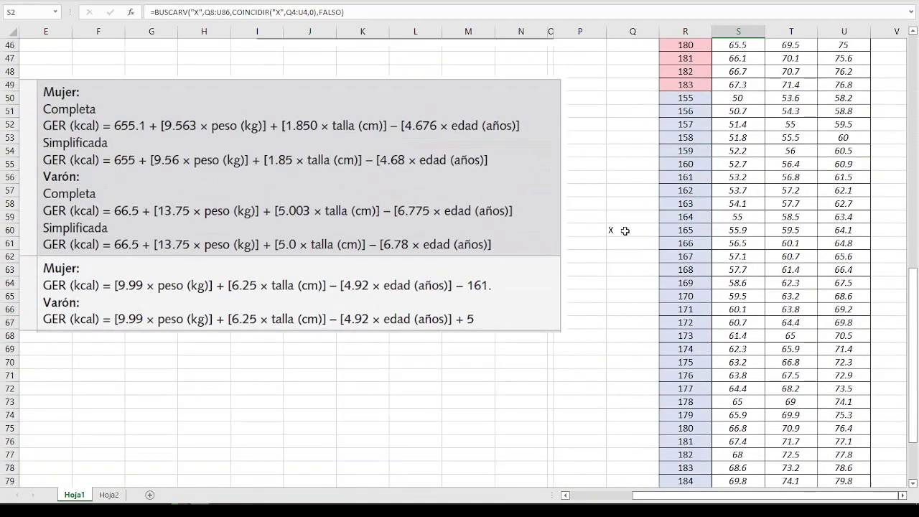
{"action": "left_click_drag", "start_coordinate": [625, 230], "coordinate": [847, 230]}
Put the 64.1 large-frame weight into Hoja1 cell S2.
{"action": "left_click", "coordinate": [854, 233]}
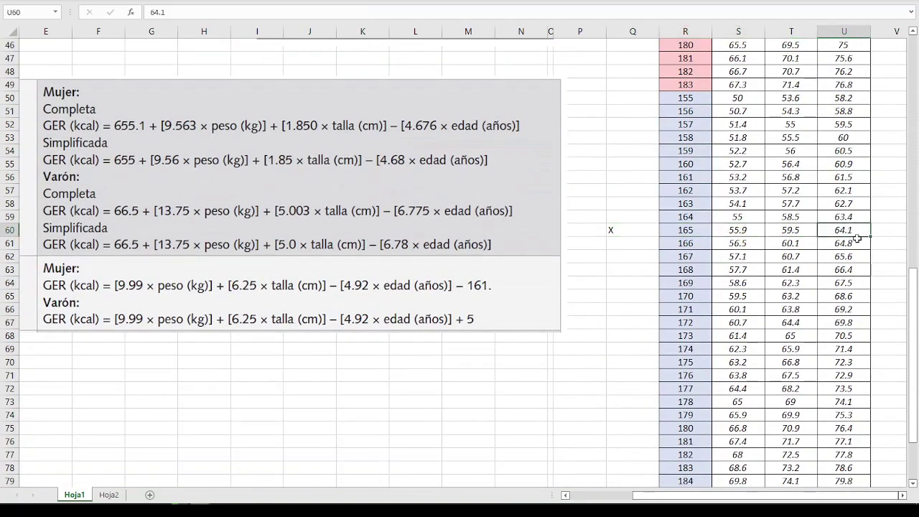
{"action": "scroll", "coordinate": [857, 230], "scroll_direction": "up", "scroll_amount": 6}
{"action": "scroll", "coordinate": [826, 187], "scroll_direction": "up", "scroll_amount": 6}
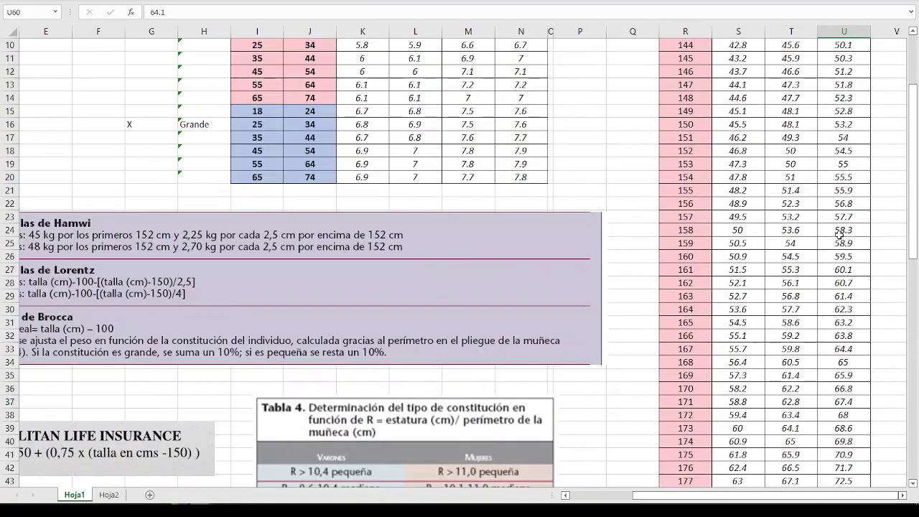
{"action": "scroll", "coordinate": [792, 143], "scroll_direction": "up", "scroll_amount": 4}
{"action": "left_click", "coordinate": [747, 53]}
{"action": "key", "text": "Return"}
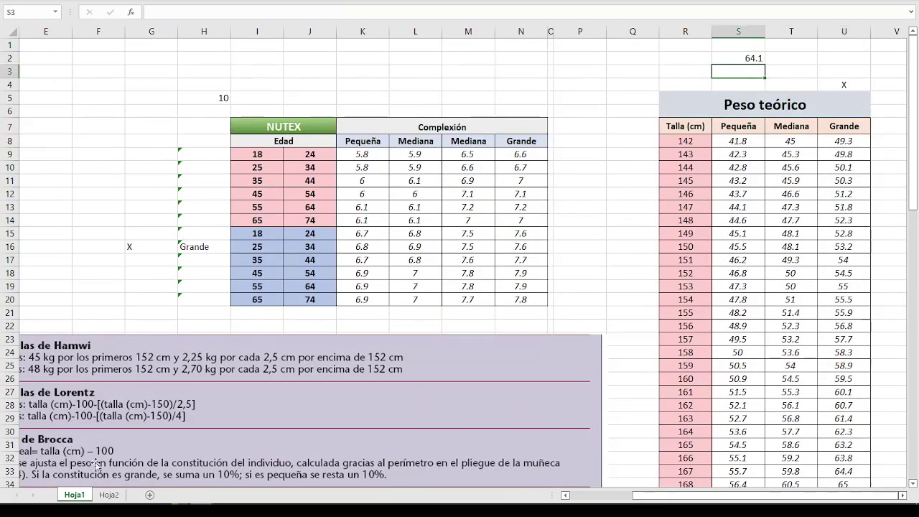
Link Hoja2's Peso tórico cell C17 to =Hoja1!S2.
{"action": "left_click", "coordinate": [109, 495]}
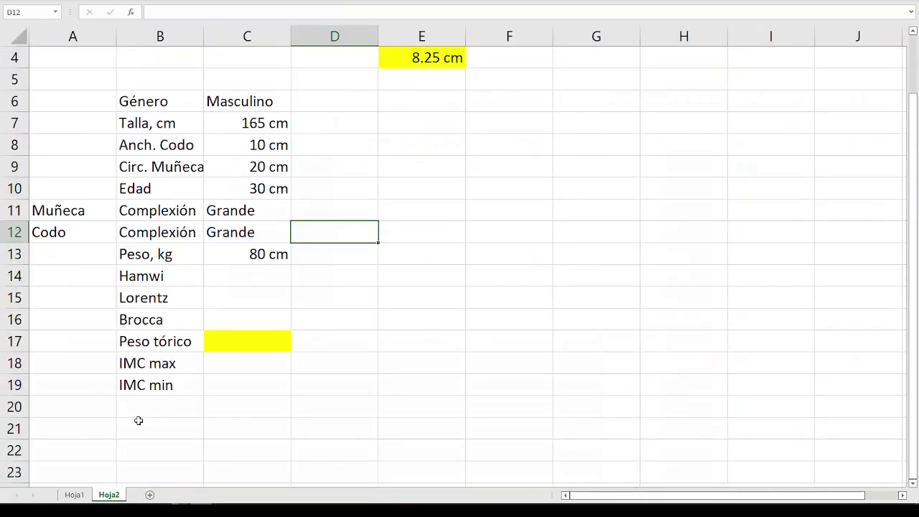
{"action": "left_click", "coordinate": [229, 340]}
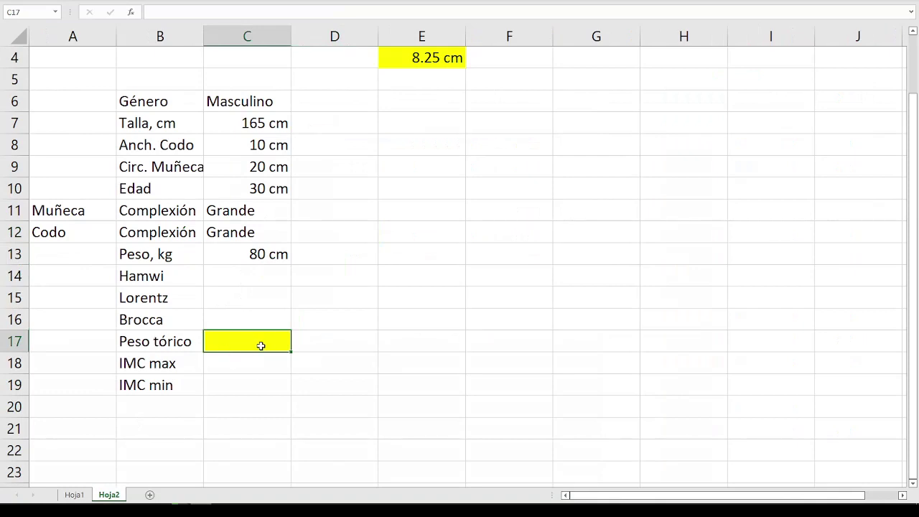
{"action": "type", "text": "="}
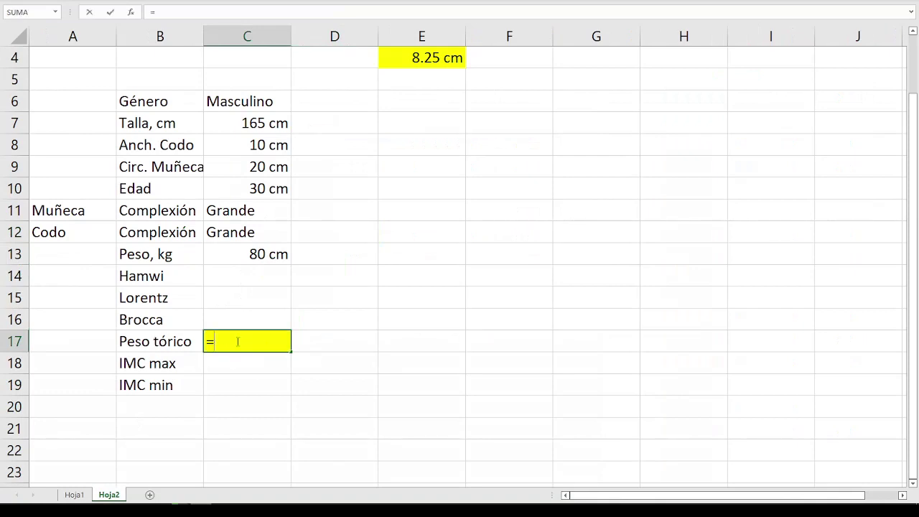
{"action": "left_click", "coordinate": [76, 495]}
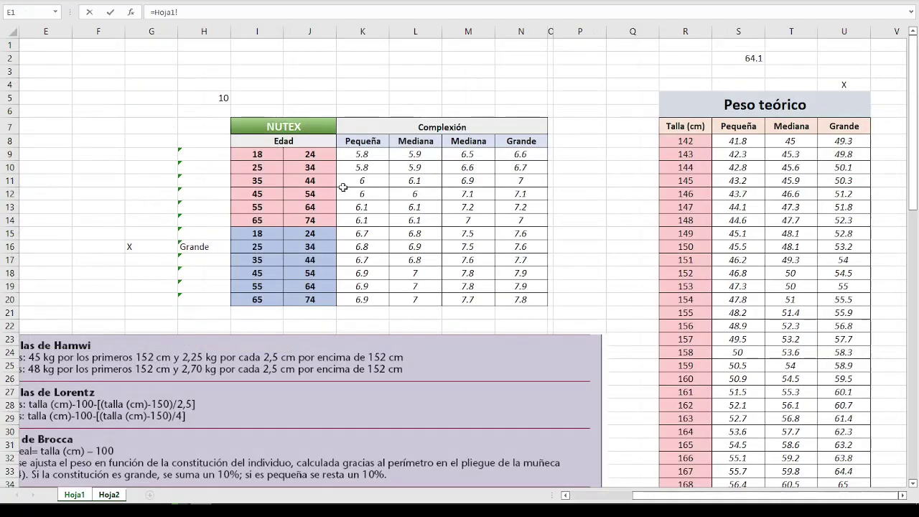
{"action": "left_click", "coordinate": [756, 57]}
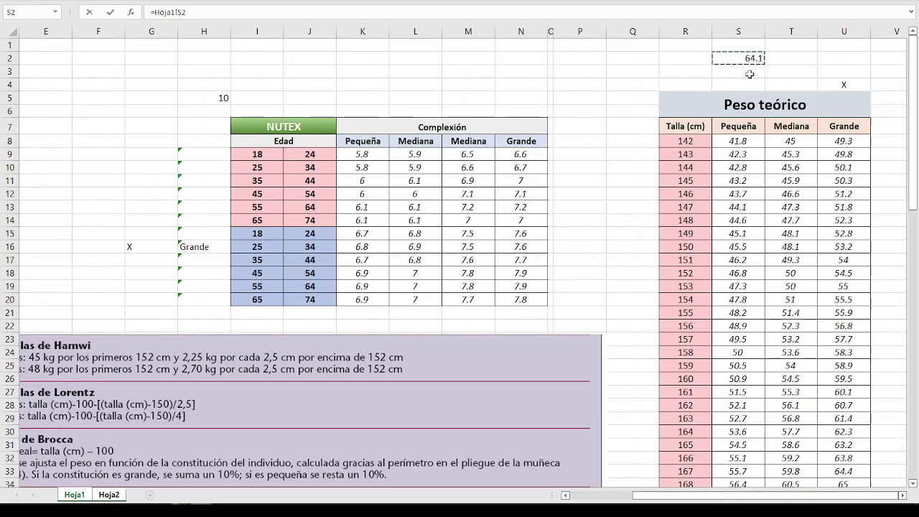
{"action": "key", "text": "Return"}
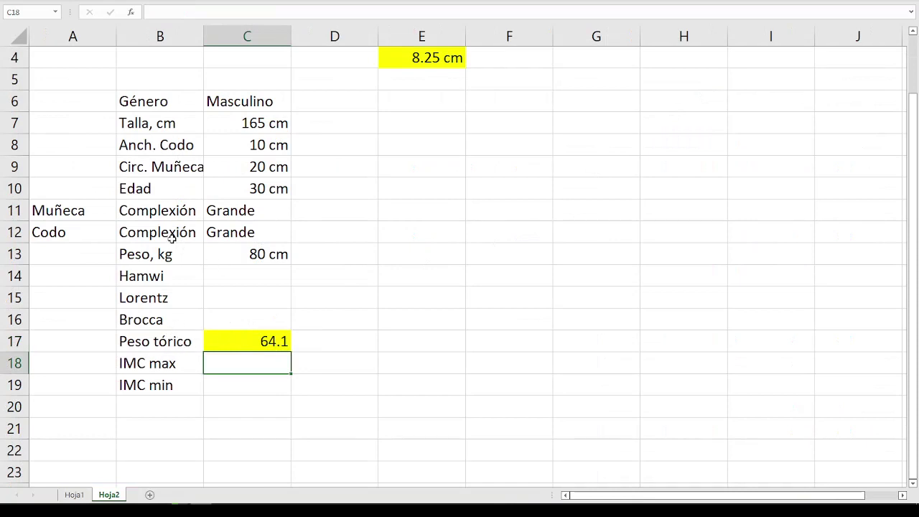
{"action": "left_click", "coordinate": [246, 342]}
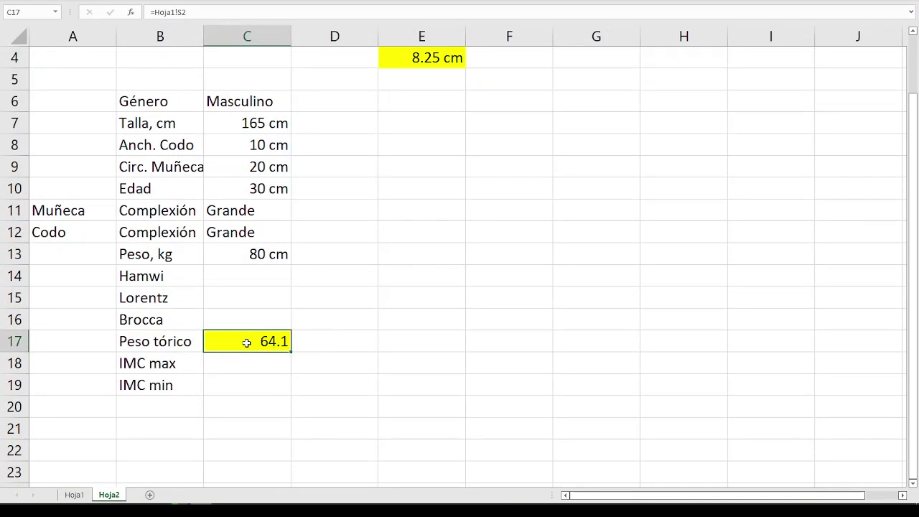
Give C14:C19 the custom number format Estándar "kg".
{"action": "left_click_drag", "start_coordinate": [251, 274], "coordinate": [252, 388]}
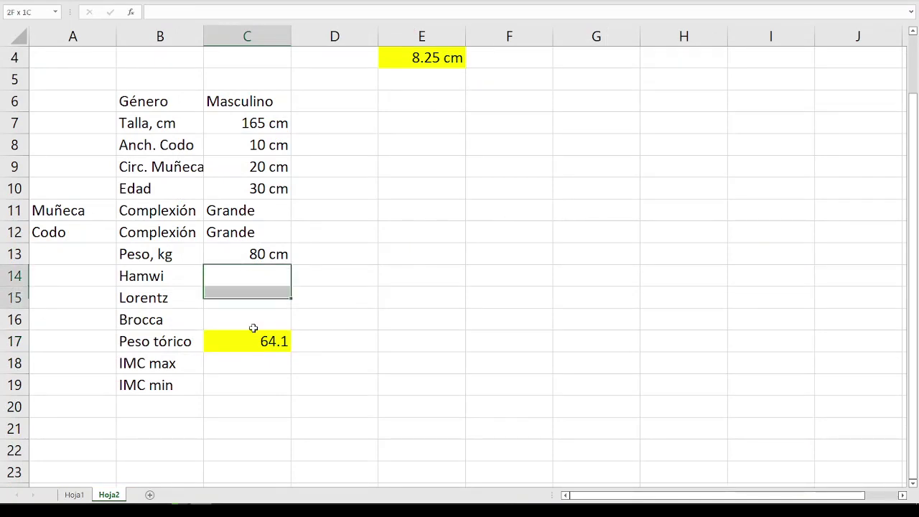
{"action": "right_click", "coordinate": [258, 373]}
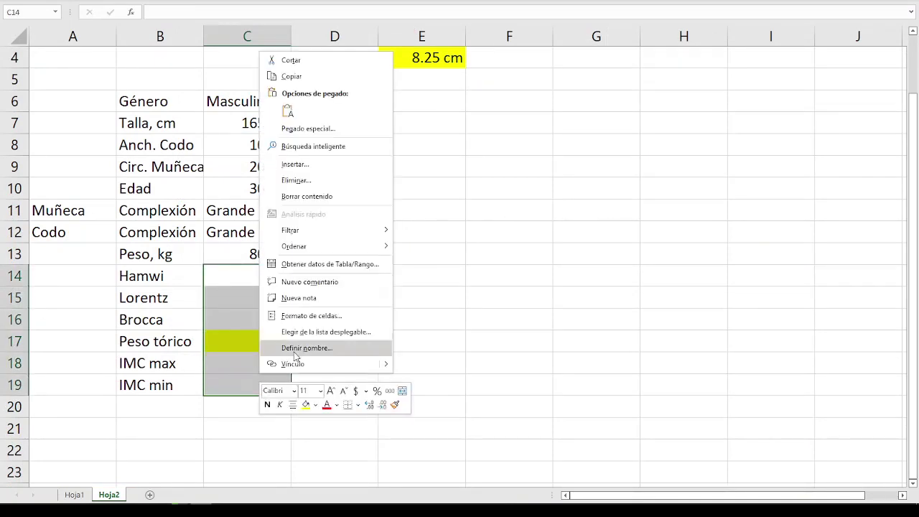
{"action": "left_click", "coordinate": [323, 313]}
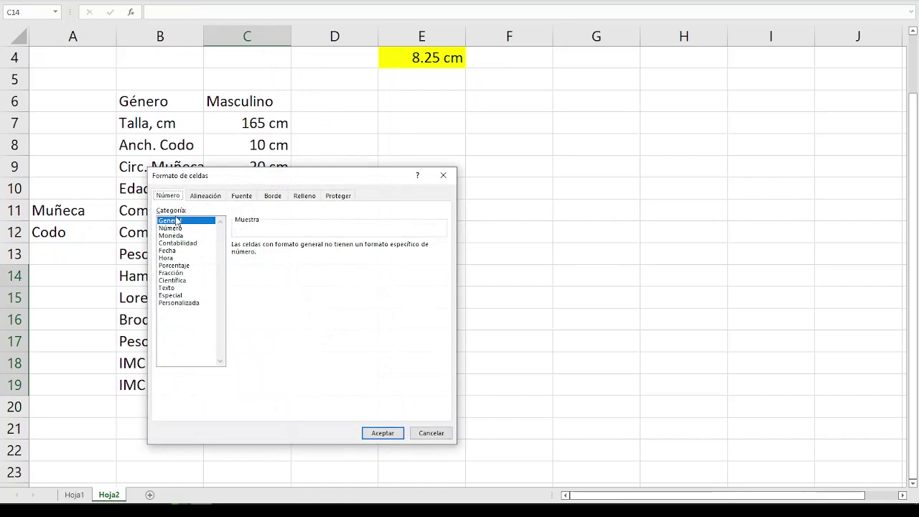
{"action": "left_click", "coordinate": [181, 303]}
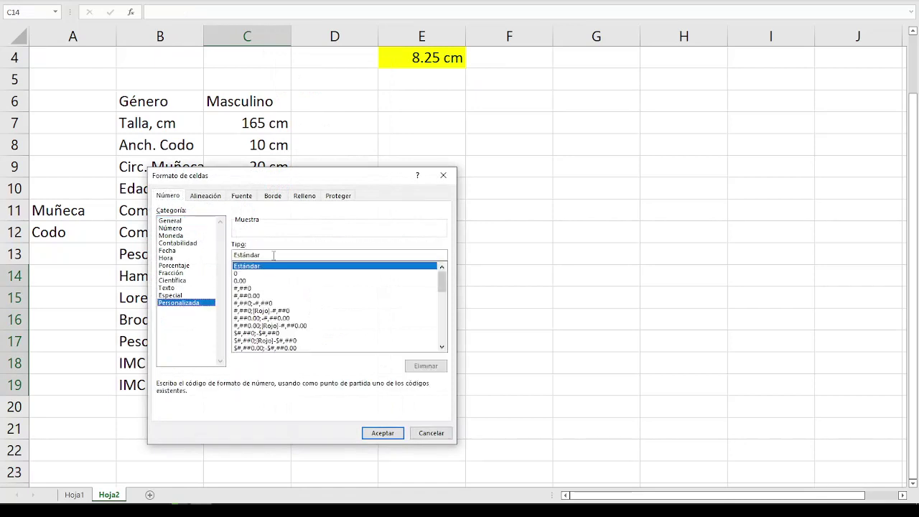
{"action": "type", "text": " \"KG"}
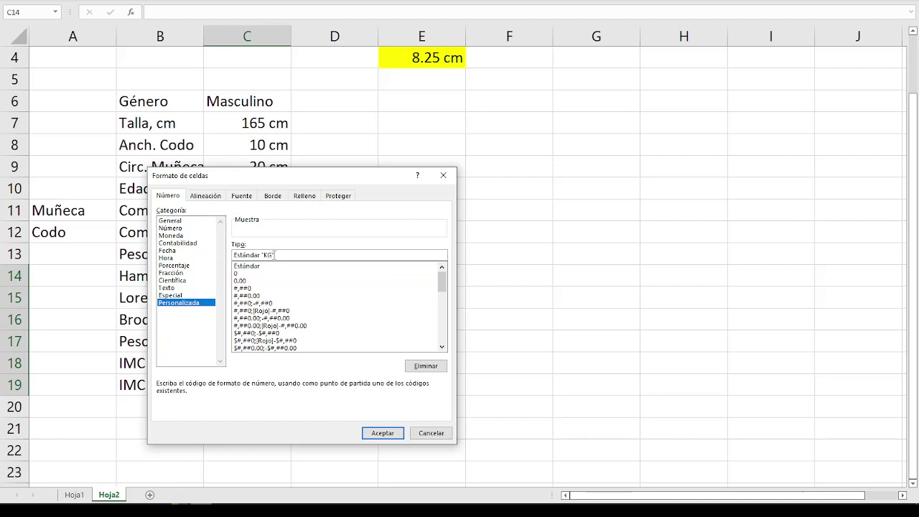
{"action": "key", "text": "BackSpace"}
{"action": "key", "text": "BackSpace"}
{"action": "type", "text": "kg"}
{"action": "left_click", "coordinate": [382, 433]}
{"action": "left_click", "coordinate": [304, 327]}
Set cell C17's fill to Sin relleno, removing the yellow.
{"action": "left_click", "coordinate": [269, 342]}
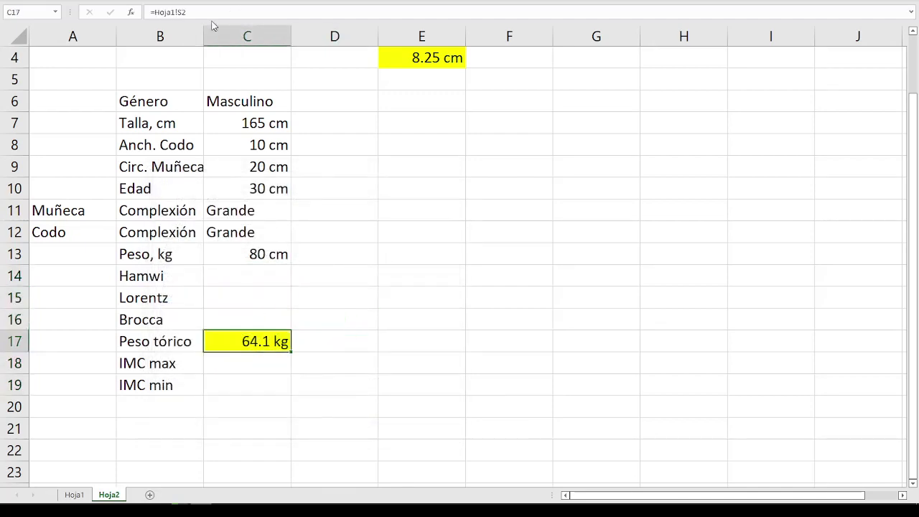
{"action": "left_click", "coordinate": [197, 56]}
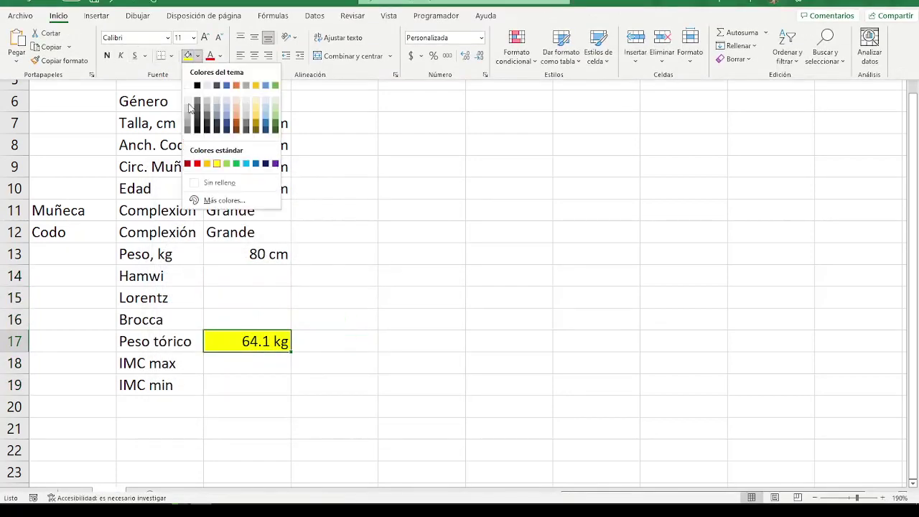
{"action": "left_click", "coordinate": [217, 183]}
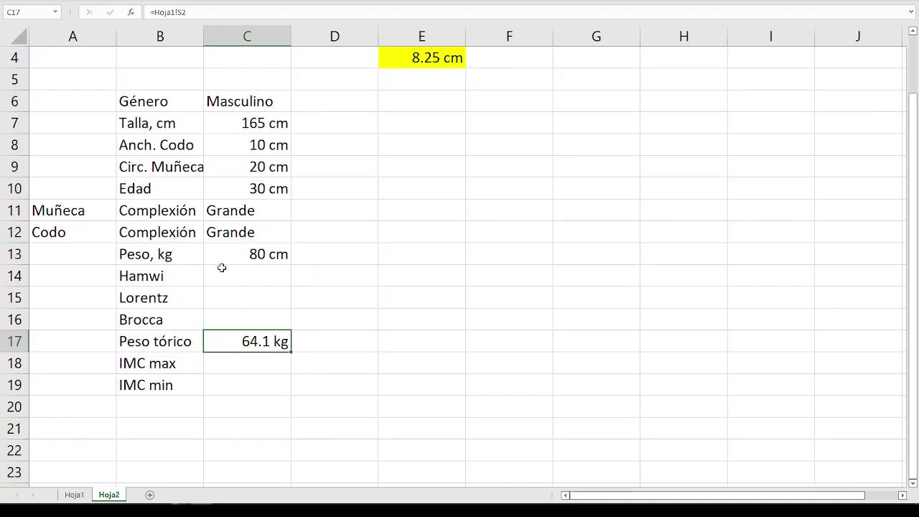
{"action": "left_click", "coordinate": [133, 278]}
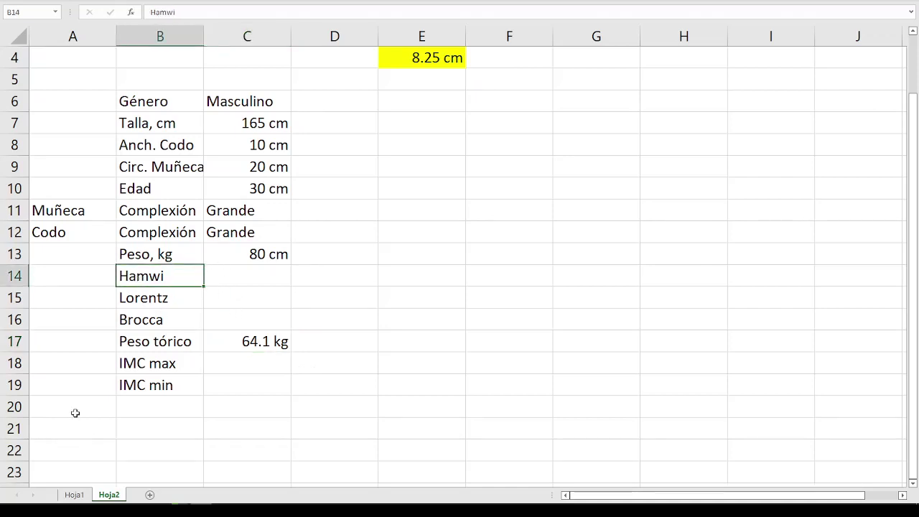
Copy the Hamwi, Lorentz and Brocca formulas image from Hoja1 and paste it onto Hoja2.
{"action": "left_click", "coordinate": [74, 494]}
{"action": "scroll", "coordinate": [273, 293], "scroll_direction": "down", "scroll_amount": 2}
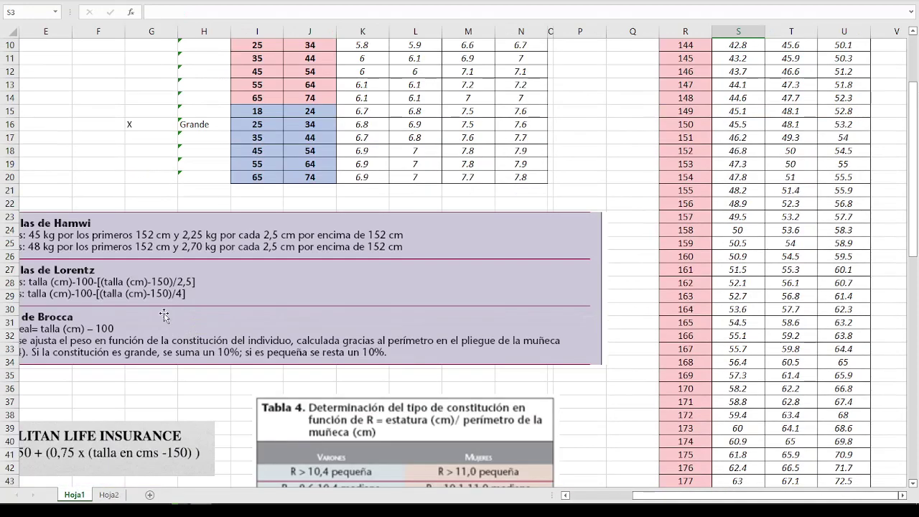
{"action": "left_click", "coordinate": [273, 293]}
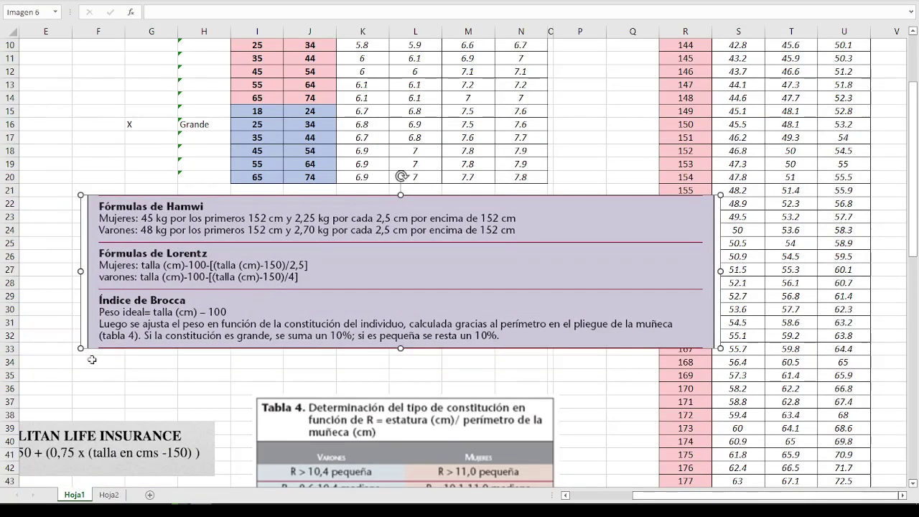
{"action": "left_click", "coordinate": [108, 494]}
{"action": "left_click", "coordinate": [294, 267]}
{"action": "key", "text": "ctrl+v"}
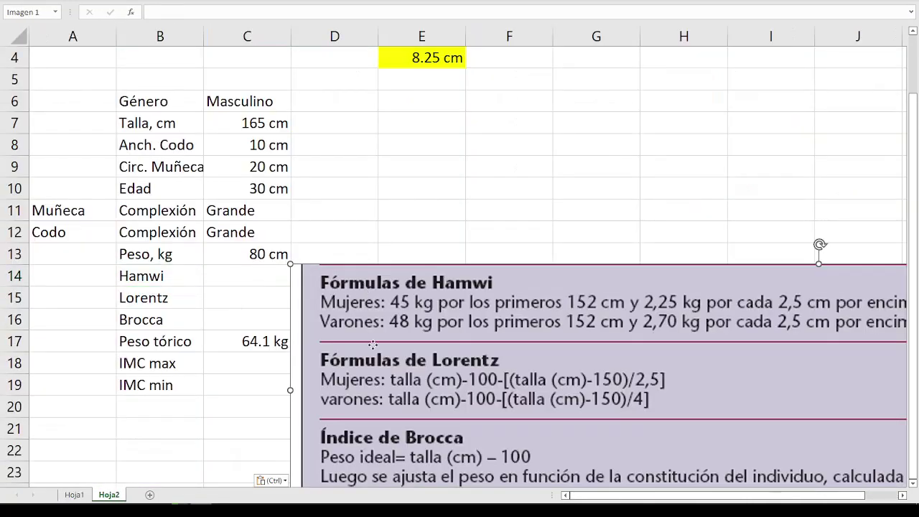
Shrink the pasted image and place it near row 4 beside the patient data.
{"action": "mouse_move", "coordinate": [294, 267]}
{"action": "left_mouse_down"}
{"action": "mouse_move", "coordinate": [325, 105]}
{"action": "mouse_move", "coordinate": [365, 150]}
{"action": "left_mouse_up"}
{"action": "left_click_drag", "start_coordinate": [418, 190], "coordinate": [393, 190]}
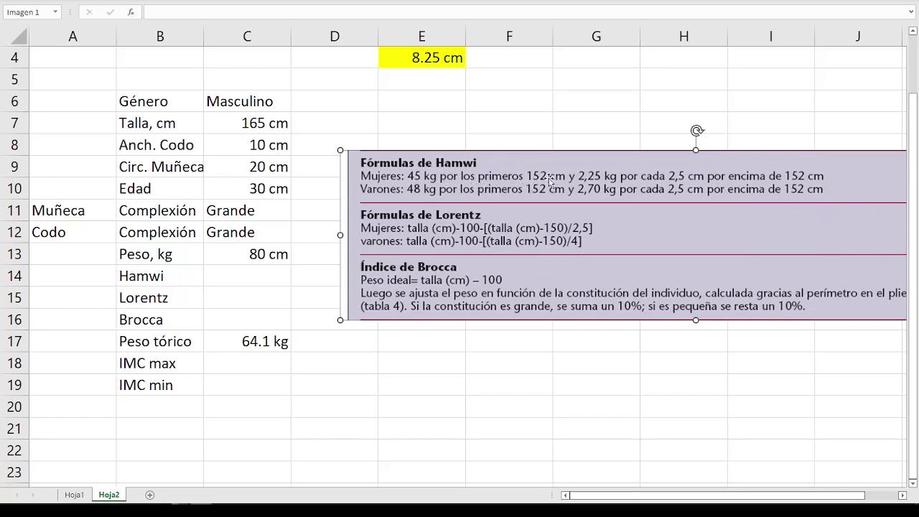
{"action": "left_click_drag", "start_coordinate": [340, 150], "coordinate": [407, 165]}
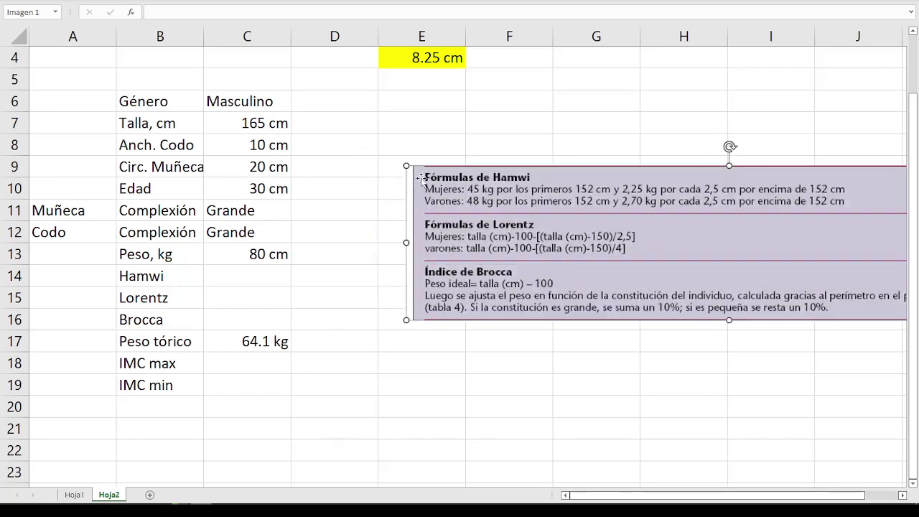
{"action": "left_click_drag", "start_coordinate": [627, 193], "coordinate": [564, 172]}
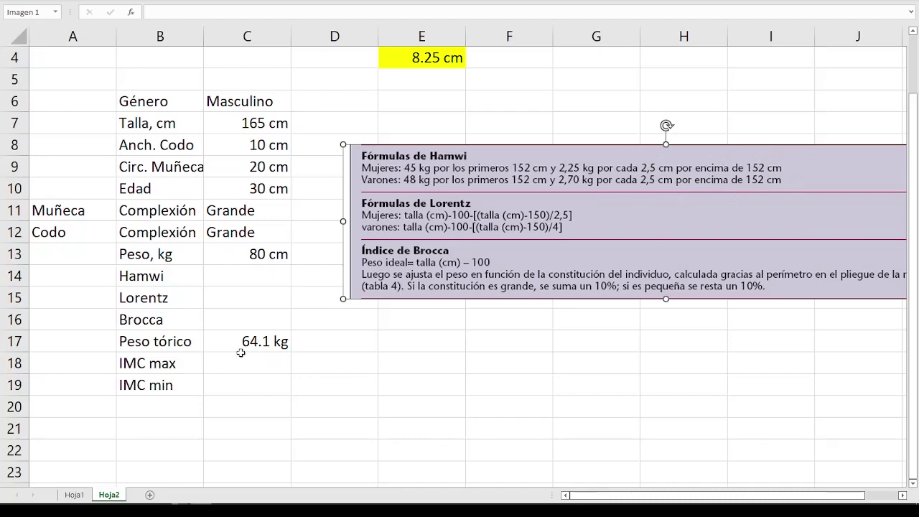
{"action": "left_click", "coordinate": [244, 275]}
{"action": "mouse_move", "coordinate": [395, 227]}
{"action": "left_mouse_down"}
{"action": "mouse_move", "coordinate": [247, 137]}
{"action": "mouse_move", "coordinate": [405, 153]}
{"action": "left_mouse_up"}
{"action": "left_click", "coordinate": [280, 276]}
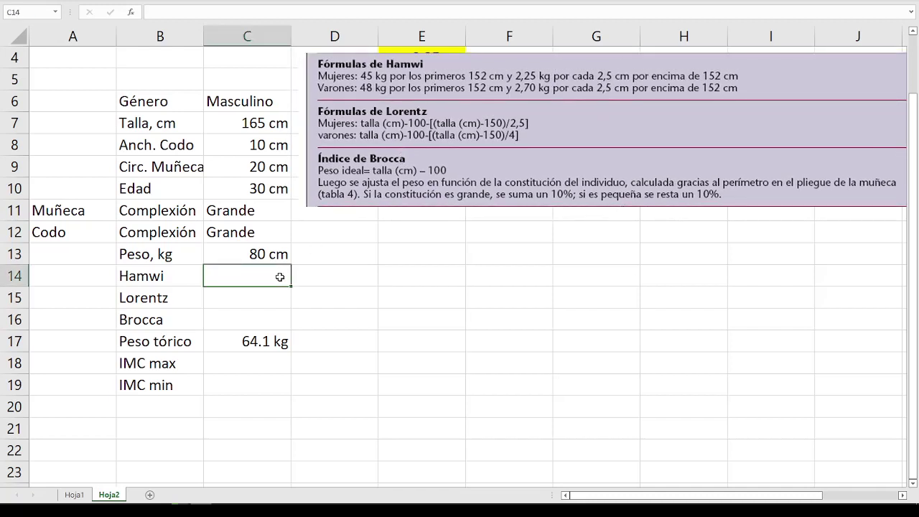
Start C14's Hamwi formula with the test that C6 is Femenino and C7 is at most 152.
{"action": "type", "text": "=si("}
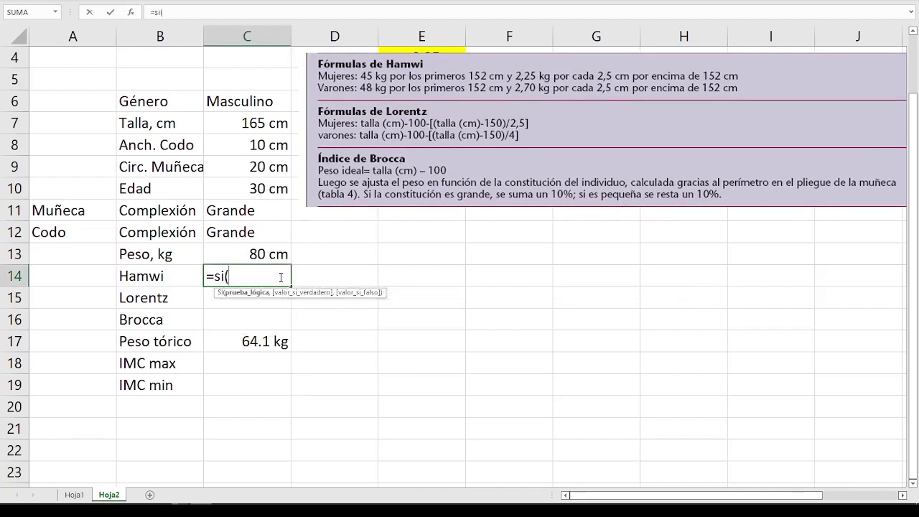
{"action": "left_click", "coordinate": [248, 105]}
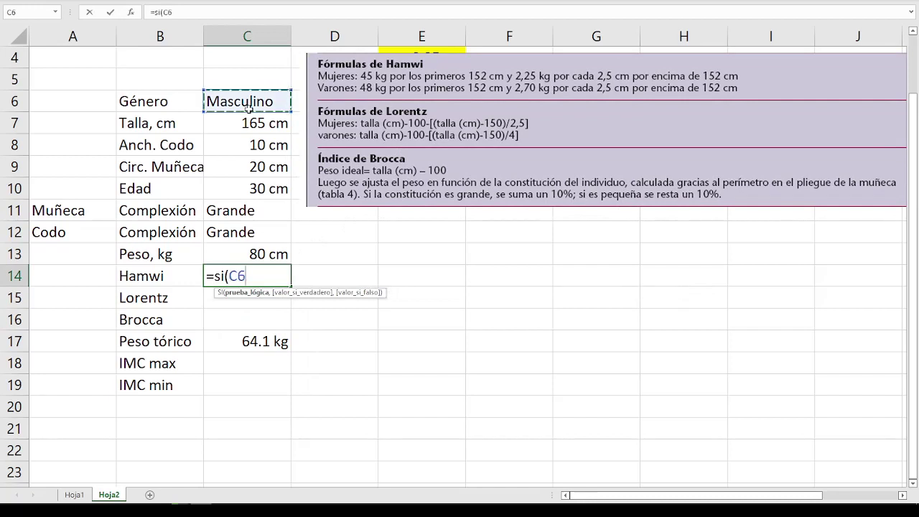
{"action": "type", "text": "="}
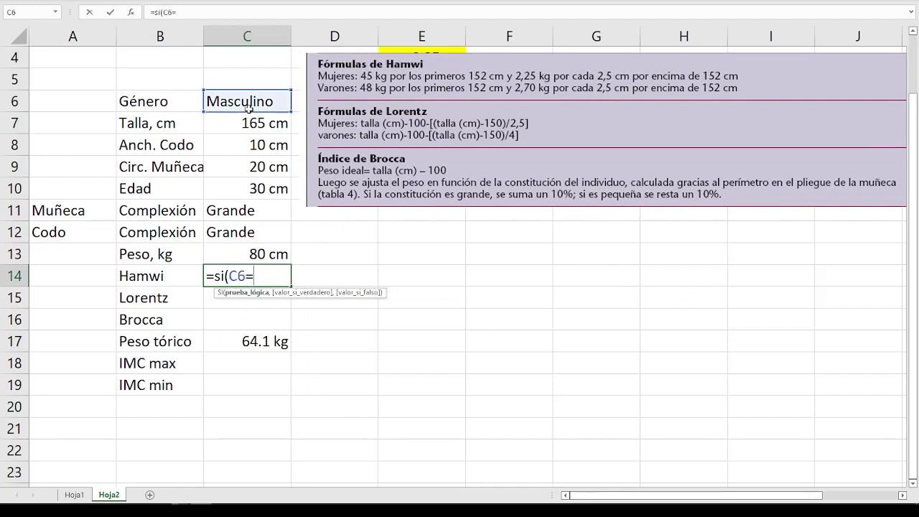
{"action": "type", "text": "\"F"}
{"action": "type", "text": "emenino\""}
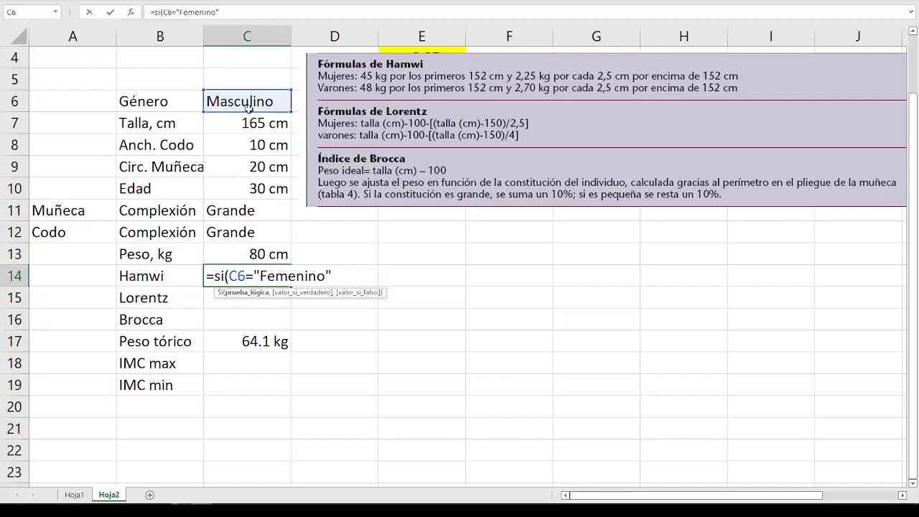
{"action": "type", "text": ","}
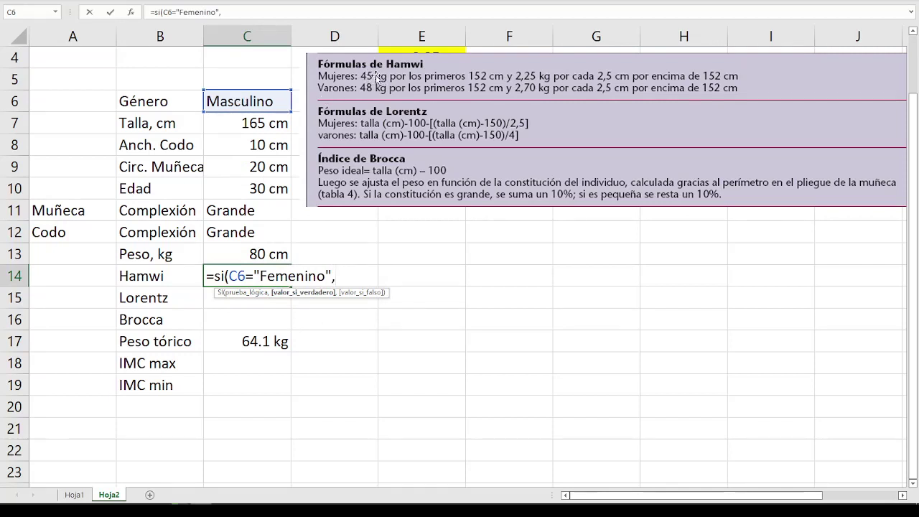
{"action": "left_click", "coordinate": [229, 277]}
{"action": "type", "text": "y"}
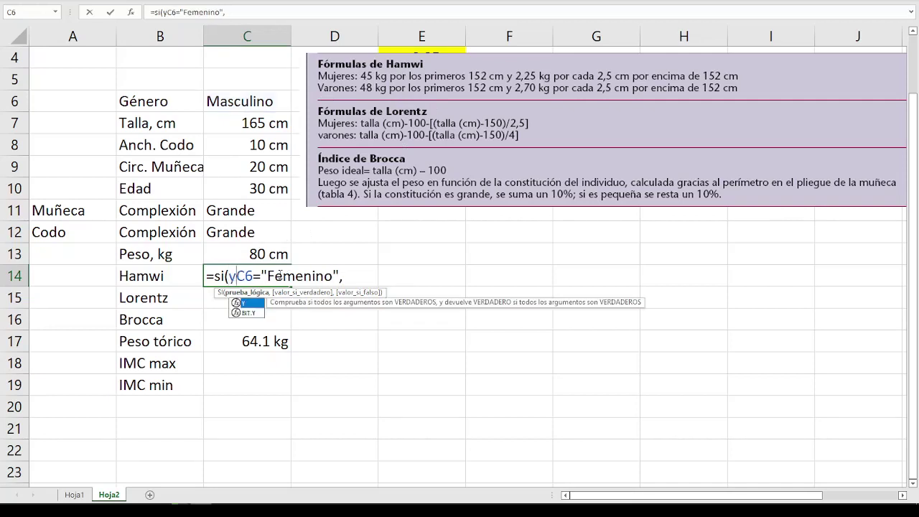
{"action": "type", "text": "("}
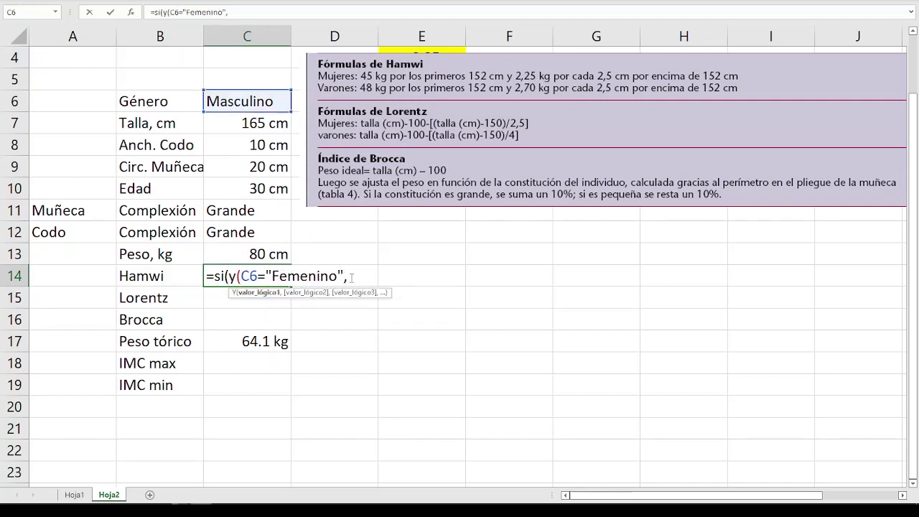
{"action": "left_click", "coordinate": [352, 277]}
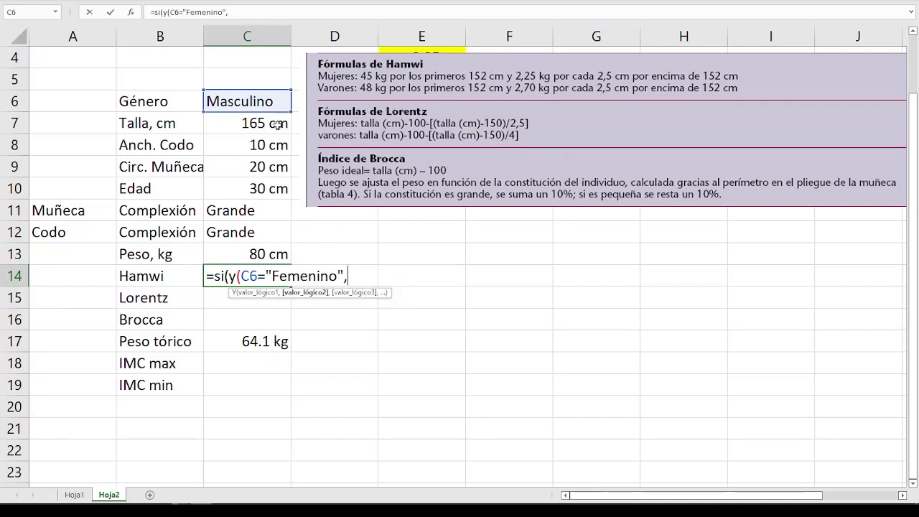
{"action": "left_click", "coordinate": [252, 125]}
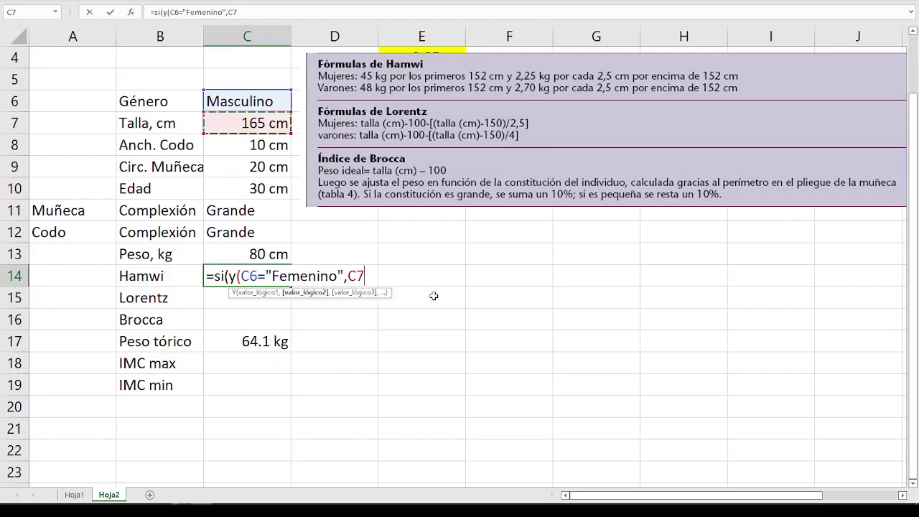
{"action": "type", "text": "<=152)"}
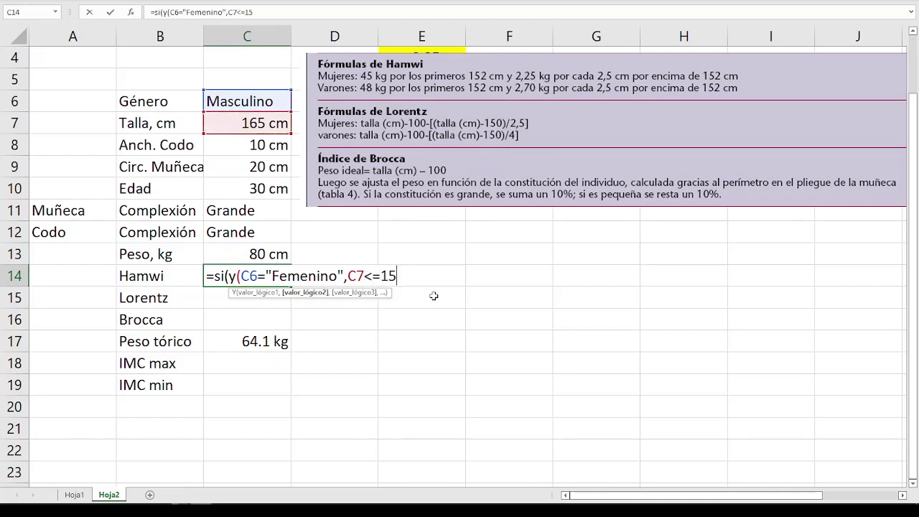
{"action": "type", "text": ","}
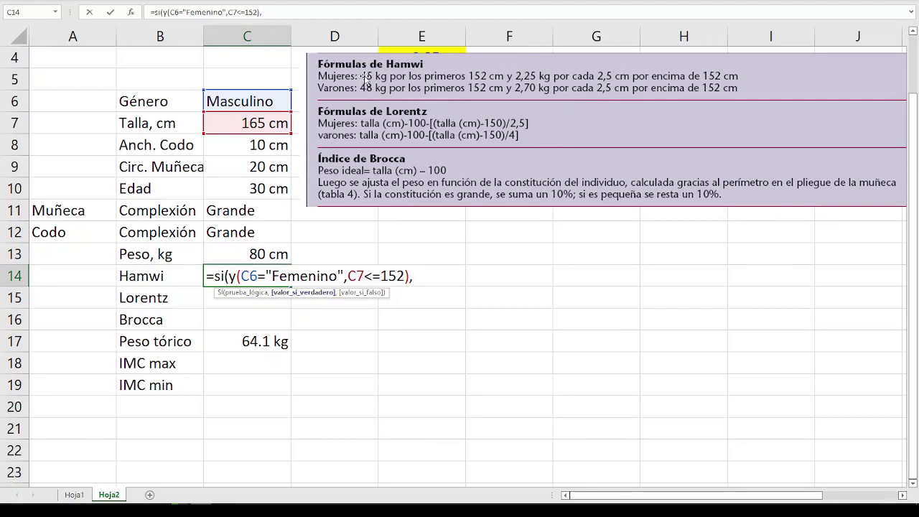
Return 45 for that case and add a nested test for Femenino with C7 over 152.
{"action": "type", "text": "45"}
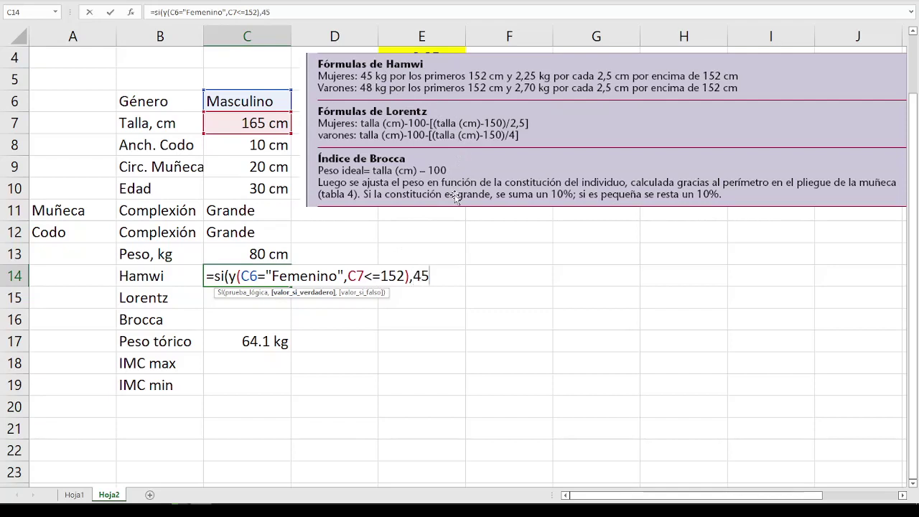
{"action": "type", "text": ","}
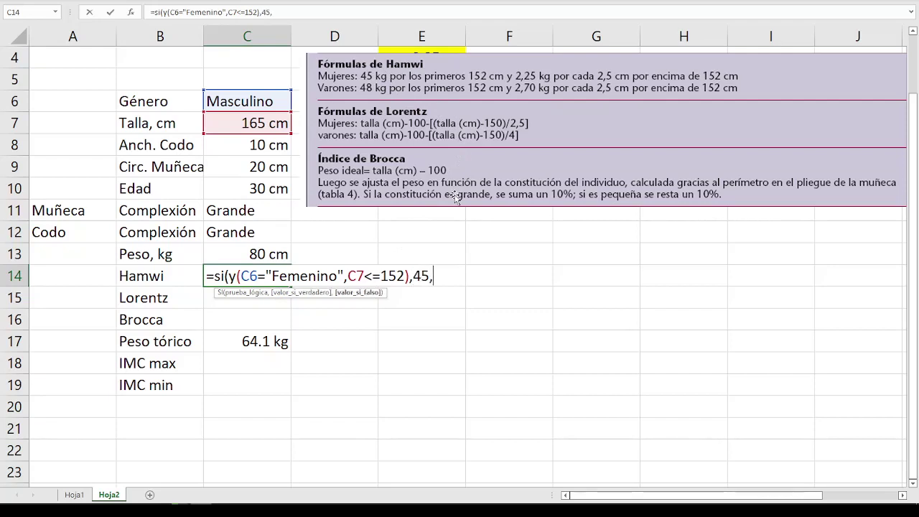
{"action": "type", "text": "si("}
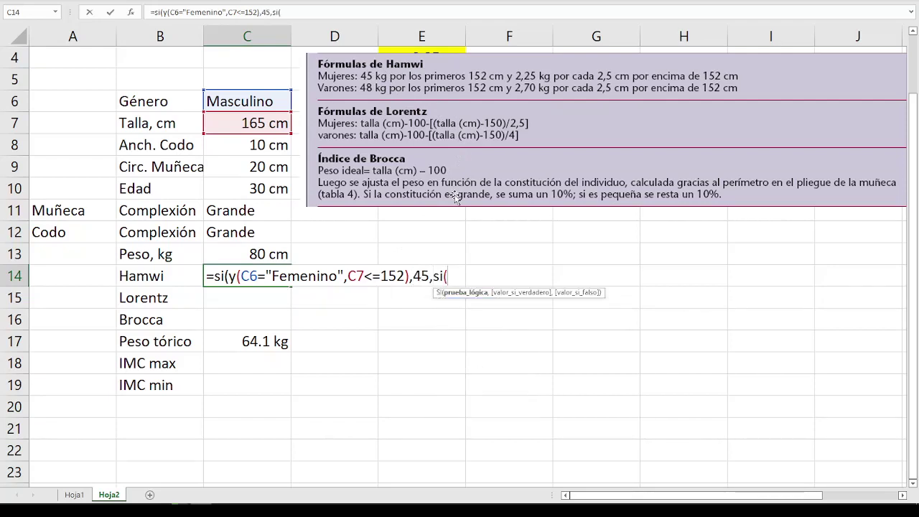
{"action": "type", "text": "y("}
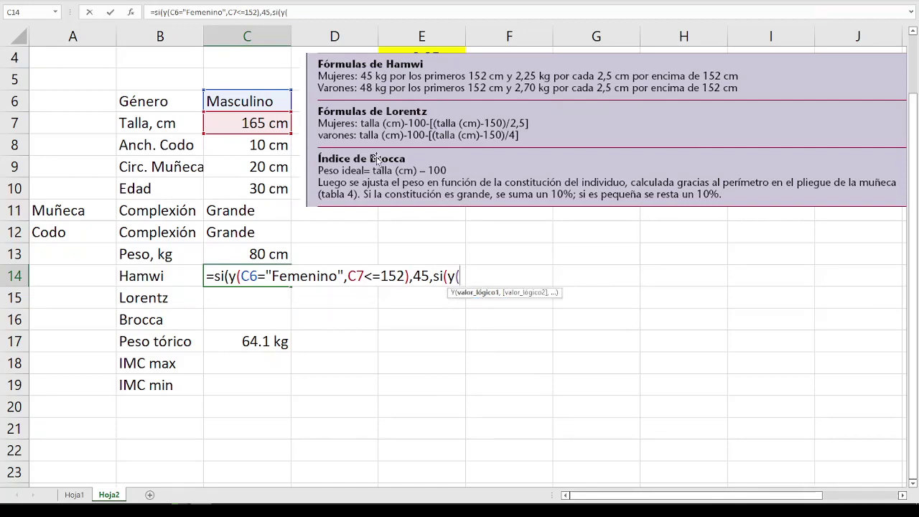
{"action": "left_click", "coordinate": [267, 104]}
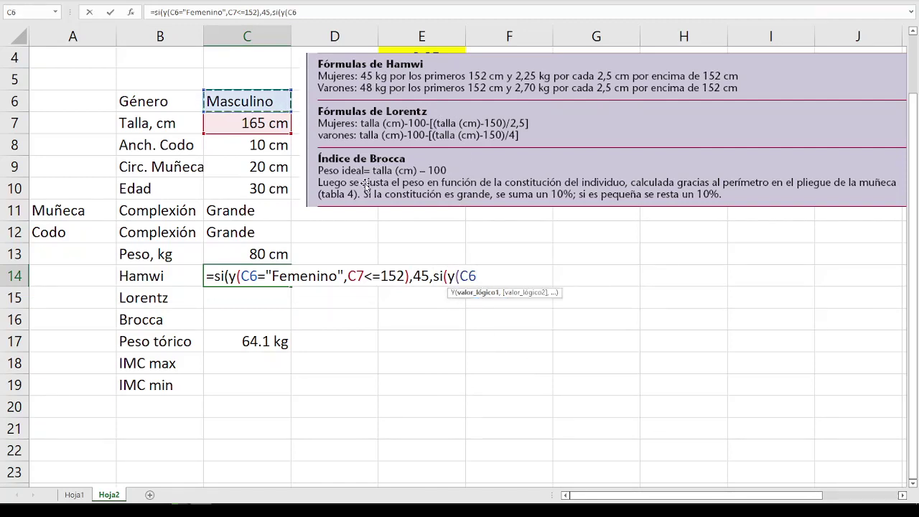
{"action": "type", "text": "=\""}
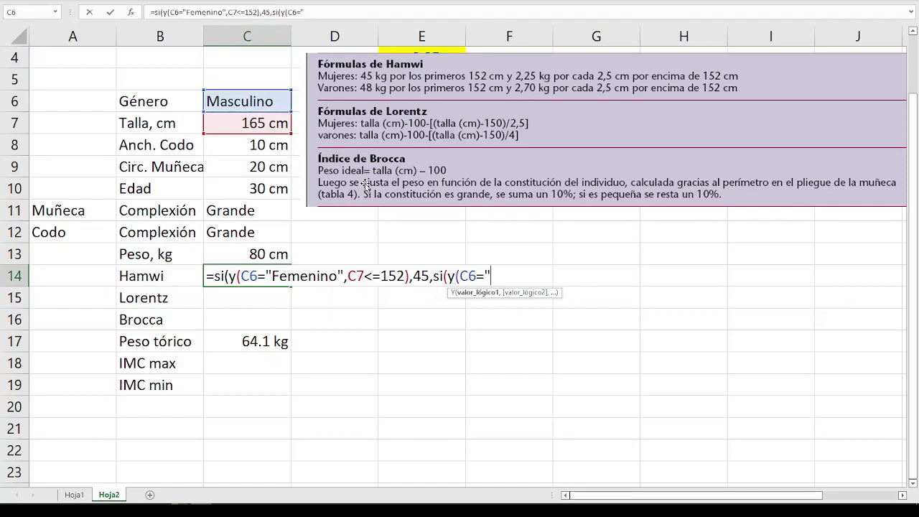
{"action": "type", "text": "Femenino\""}
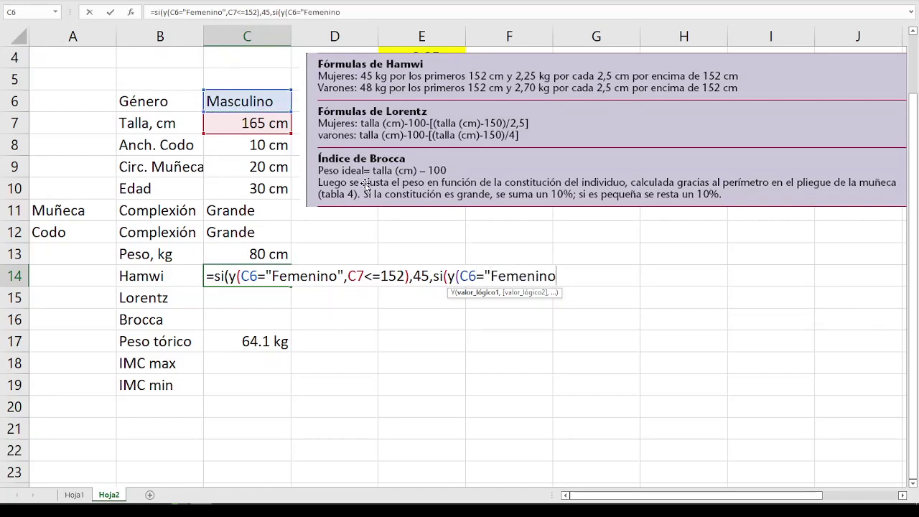
{"action": "type", "text": ","}
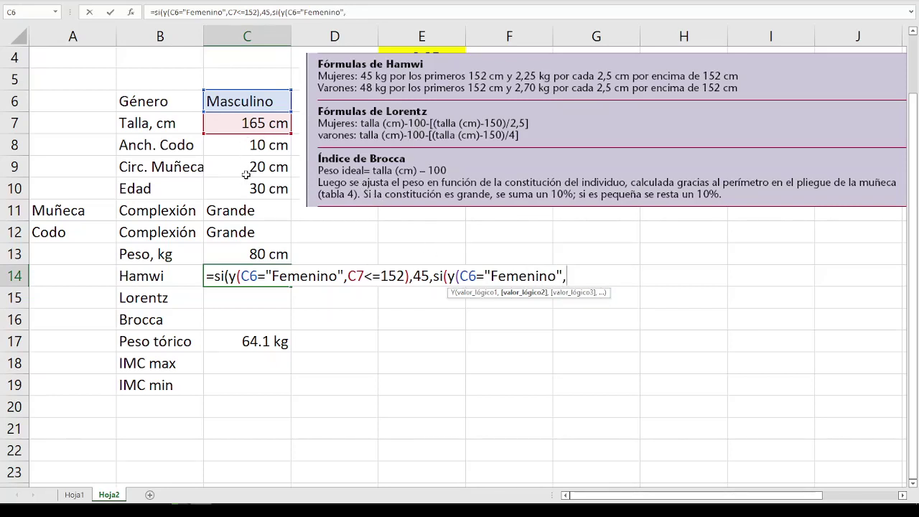
{"action": "left_click", "coordinate": [250, 123]}
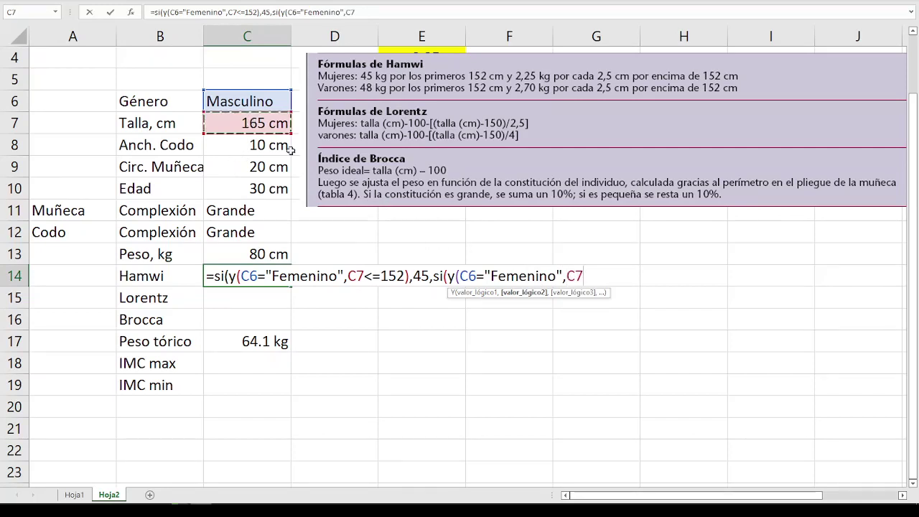
{"action": "type", "text": ">"}
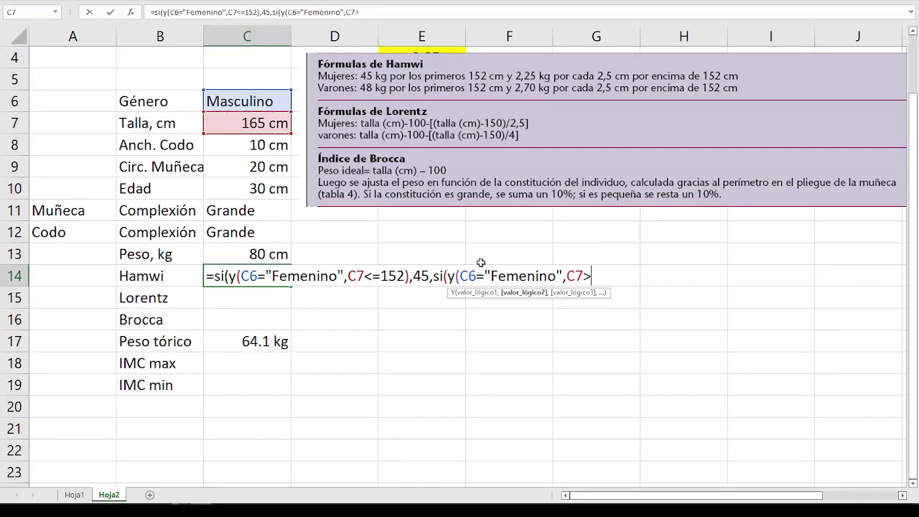
{"action": "type", "text": "152)"}
{"action": "type", "text": ","}
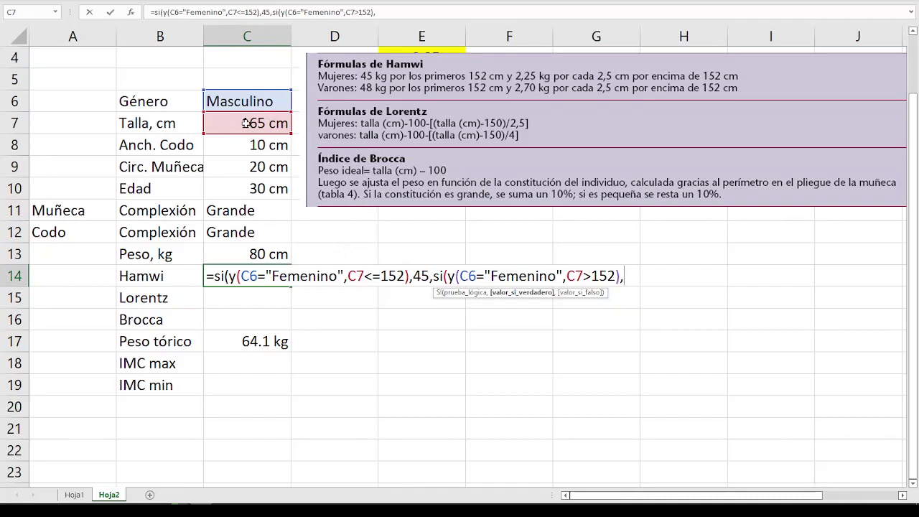
Add the ((C7-152)/2.5)*2.25 result and select the women's part of the formula.
{"action": "left_click", "coordinate": [245, 124]}
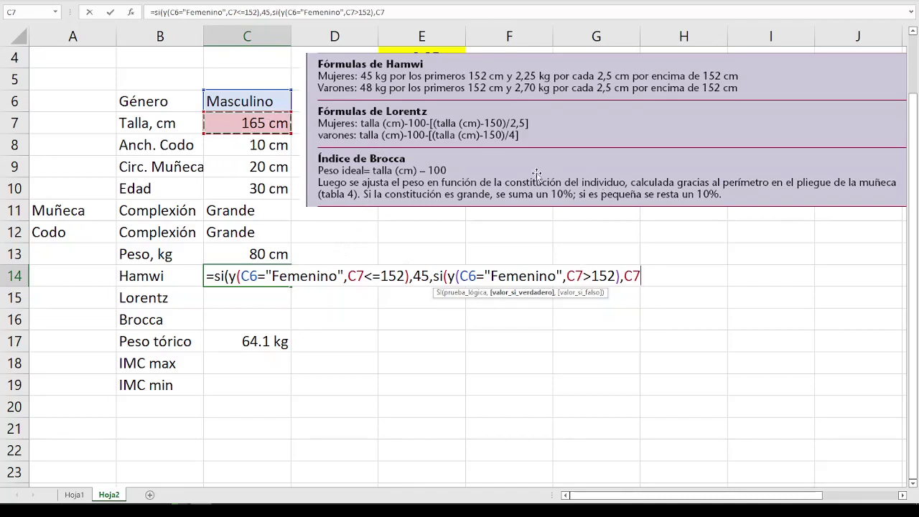
{"action": "type", "text": "-15"}
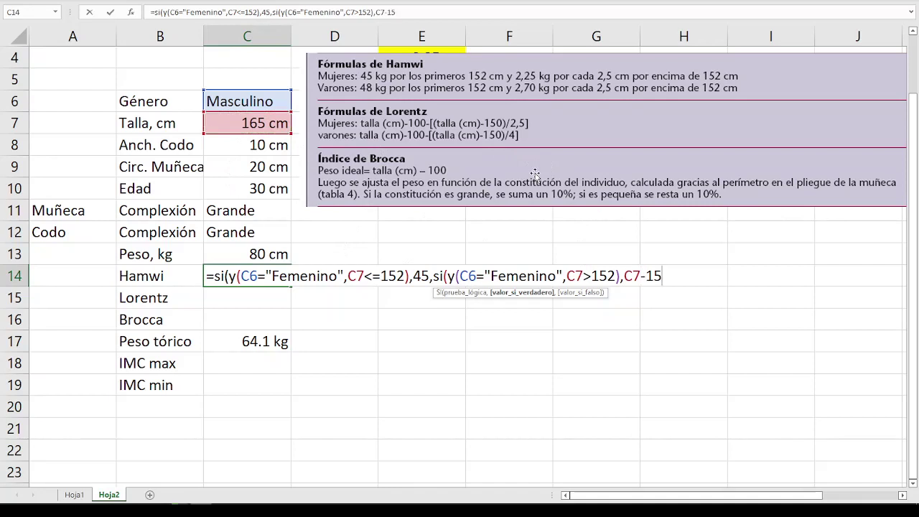
{"action": "type", "text": "2"}
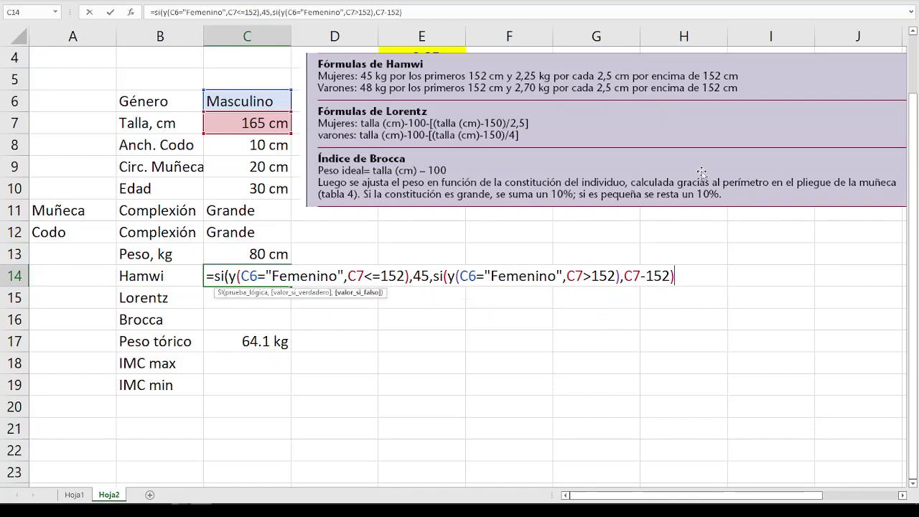
{"action": "left_click", "coordinate": [625, 276]}
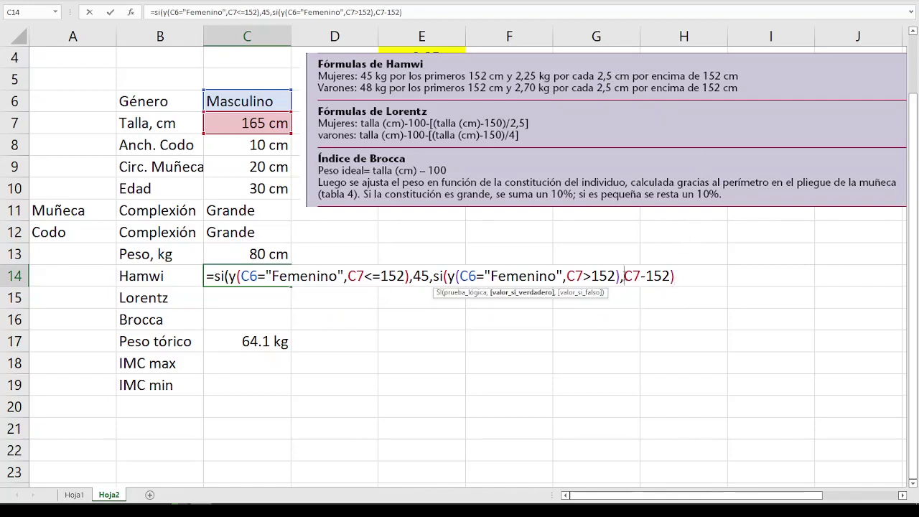
{"action": "type", "text": "("}
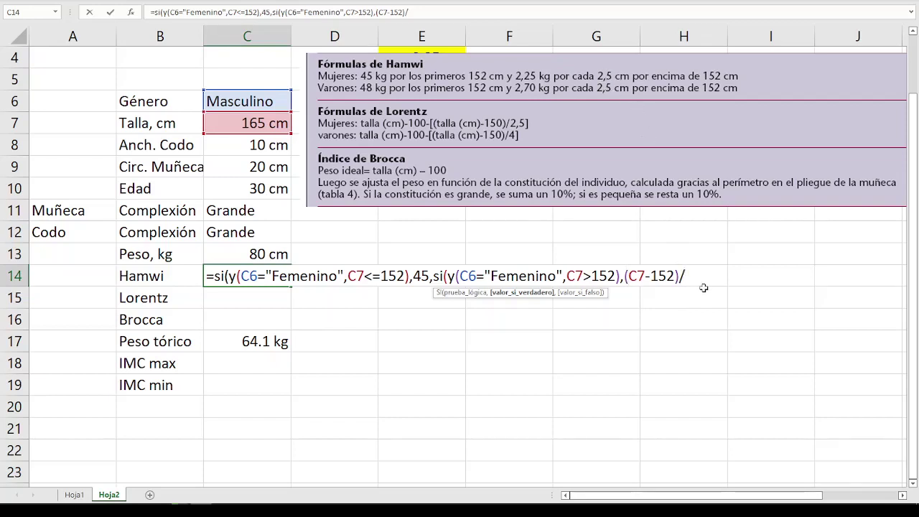
{"action": "type", "text": "2.5"}
{"action": "type", "text": ")"}
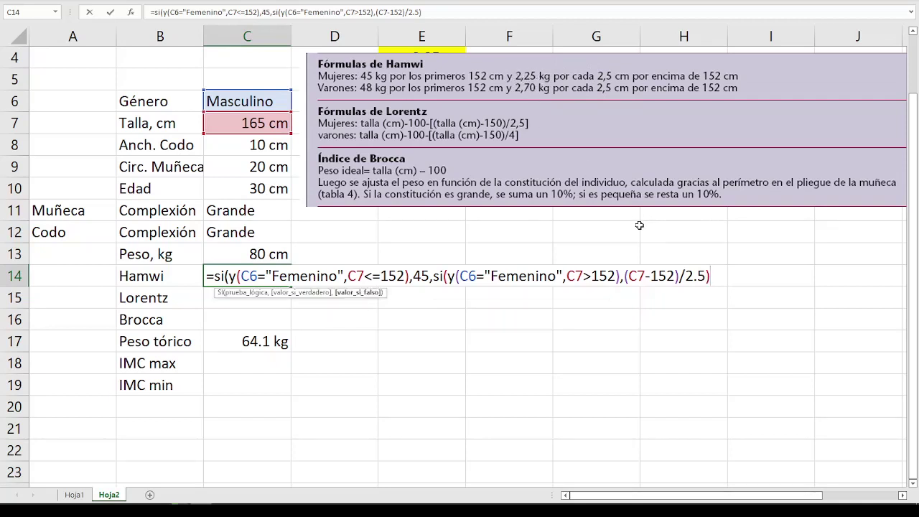
{"action": "left_click", "coordinate": [628, 276]}
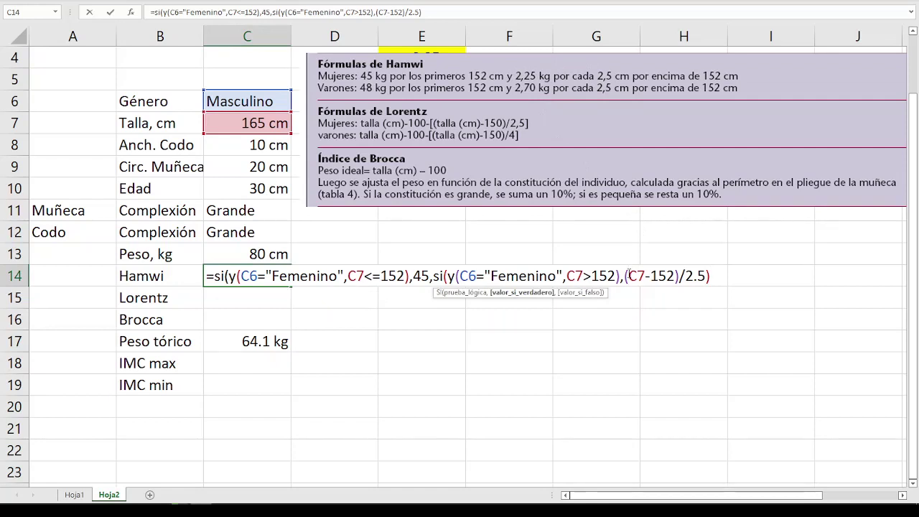
{"action": "type", "text": "("}
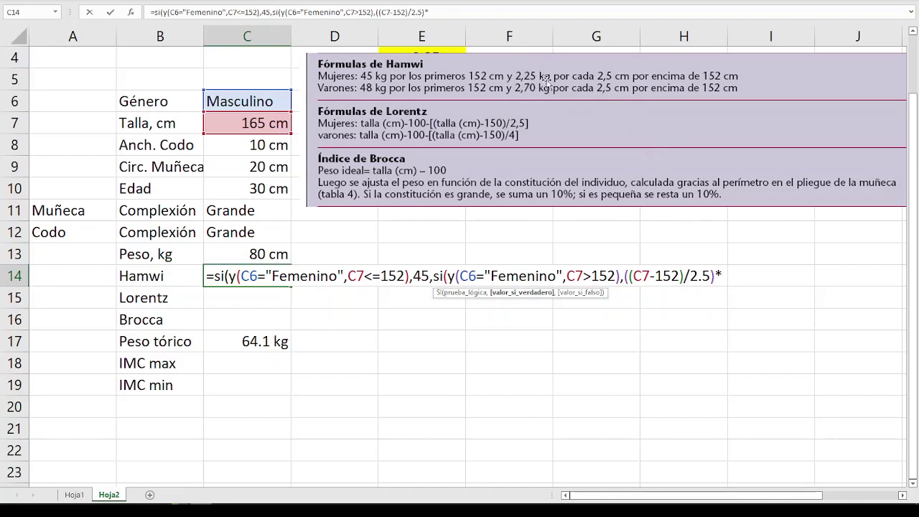
{"action": "type", "text": "2.25"}
{"action": "type", "text": ","}
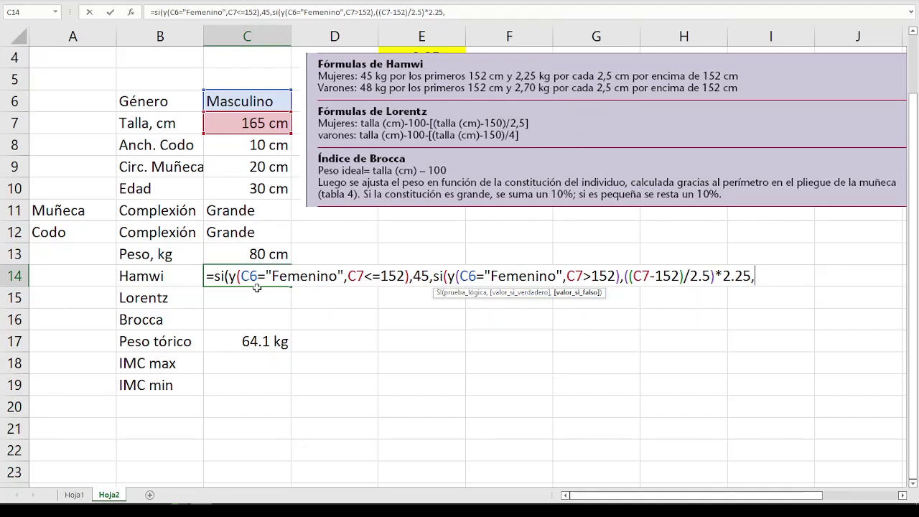
{"action": "left_click_drag", "start_coordinate": [214, 275], "coordinate": [755, 277]}
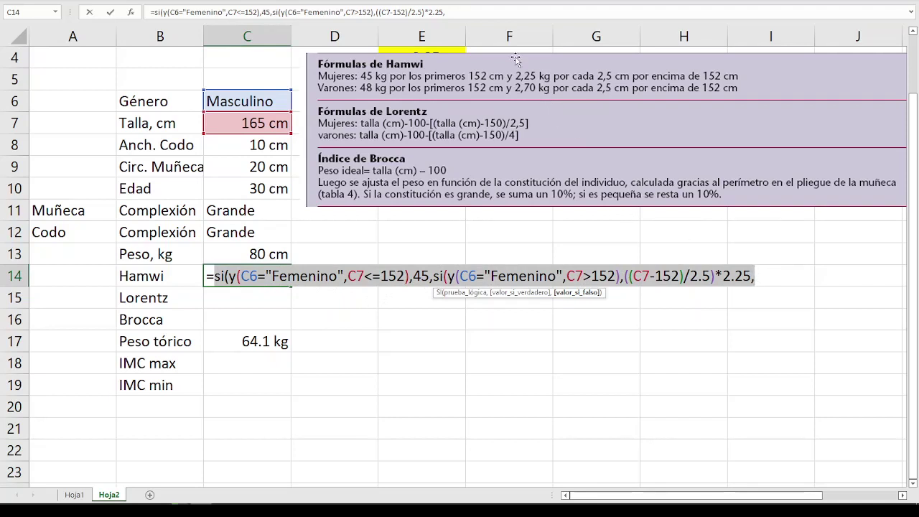
Paste a copy of the women's branch and change it to Masculino with a 48 kg base.
{"action": "left_click", "coordinate": [488, 14]}
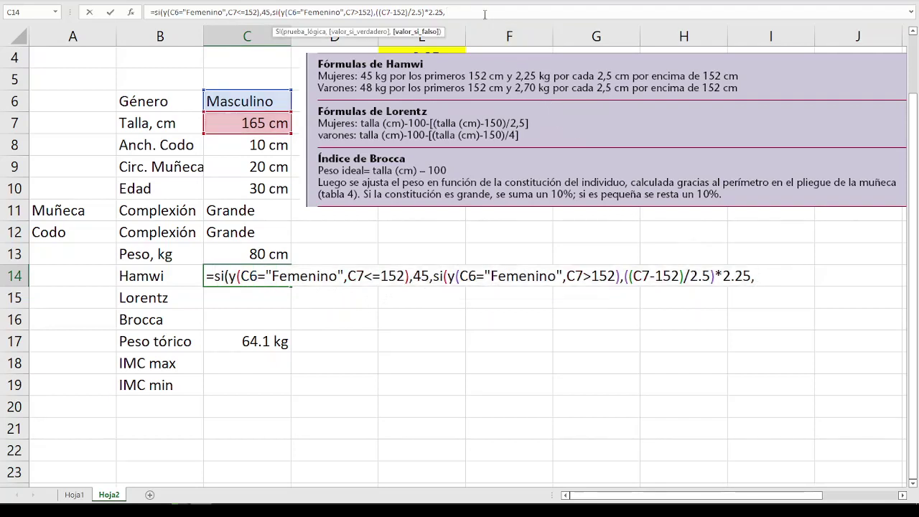
{"action": "key", "text": "ctrl+v"}
{"action": "double_click", "coordinate": [494, 13]}
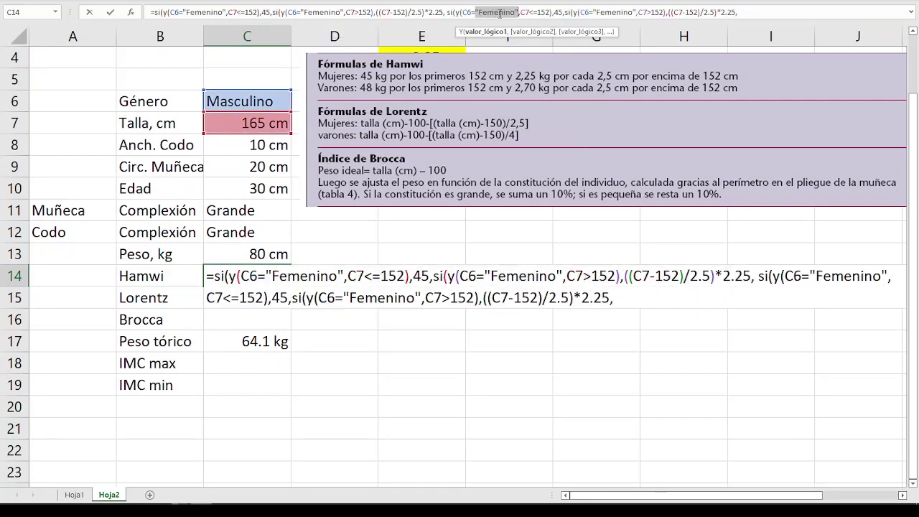
{"action": "key", "text": "BackSpace"}
{"action": "type", "text": "Mascu"}
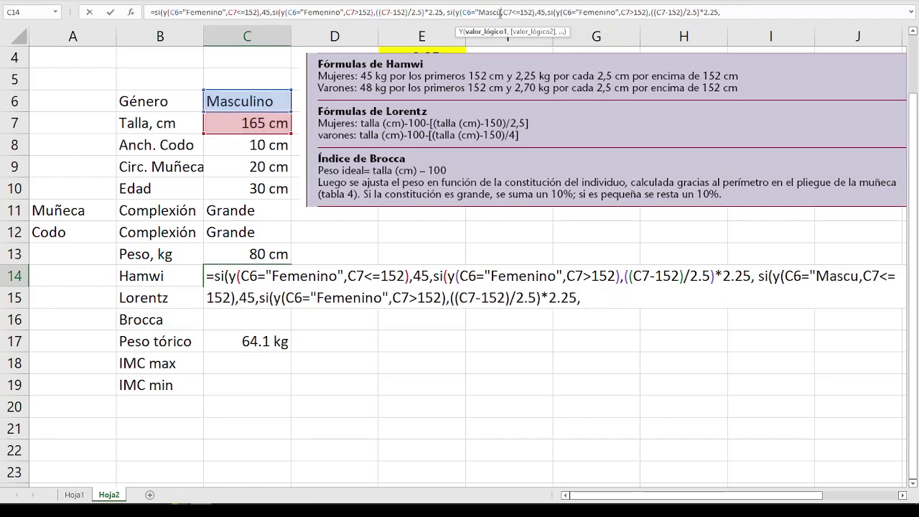
{"action": "type", "text": "lino\""}
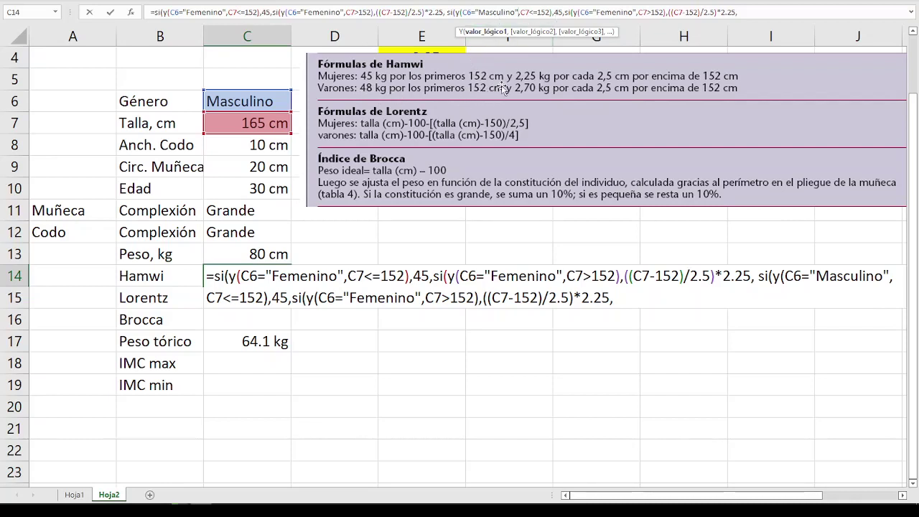
{"action": "left_click", "coordinate": [540, 12]}
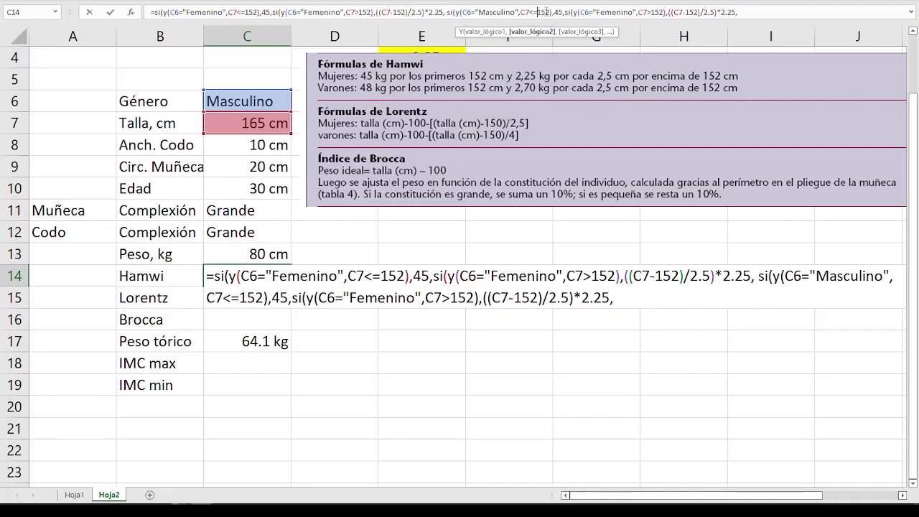
{"action": "double_click", "coordinate": [558, 12]}
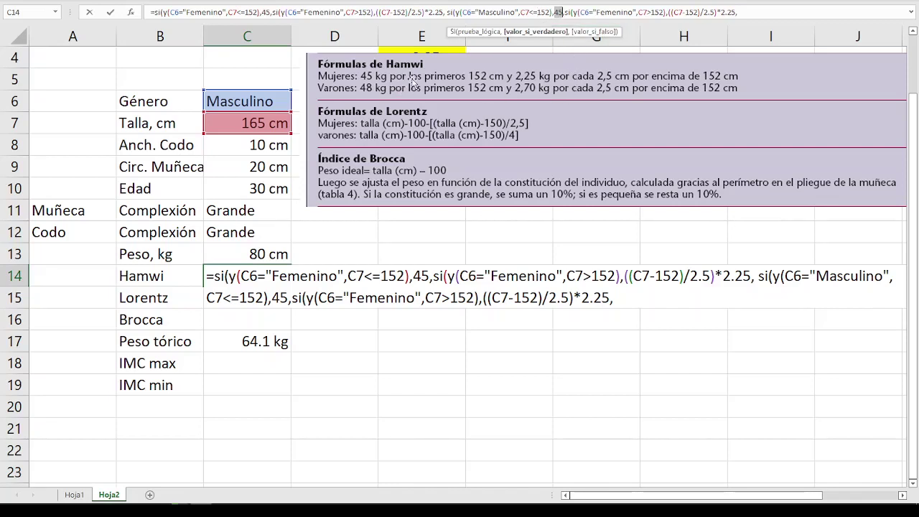
{"action": "type", "text": "48"}
Change the men's multiplier to 2.70 and finish the formula with an empty result "".
{"action": "left_click", "coordinate": [733, 12]}
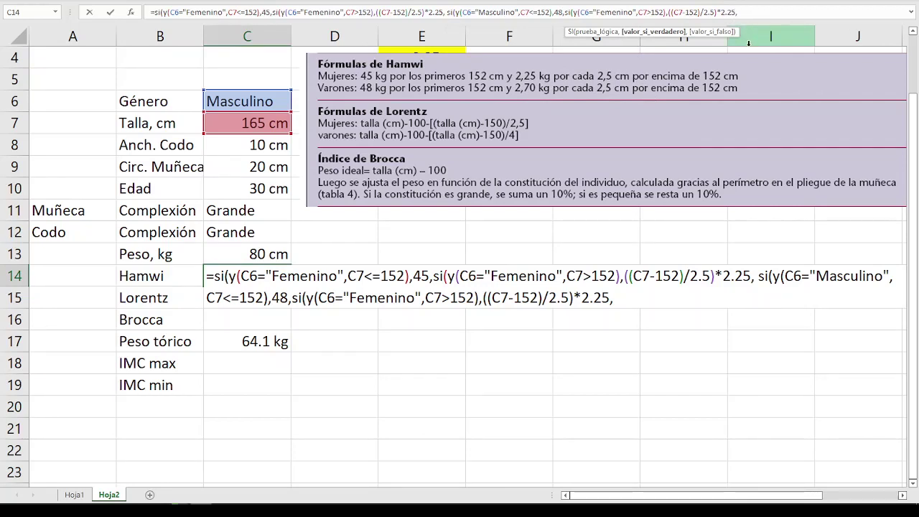
{"action": "key", "text": "BackSpace"}
{"action": "key", "text": "BackSpace"}
{"action": "type", "text": "70"}
{"action": "key", "text": "Right"}
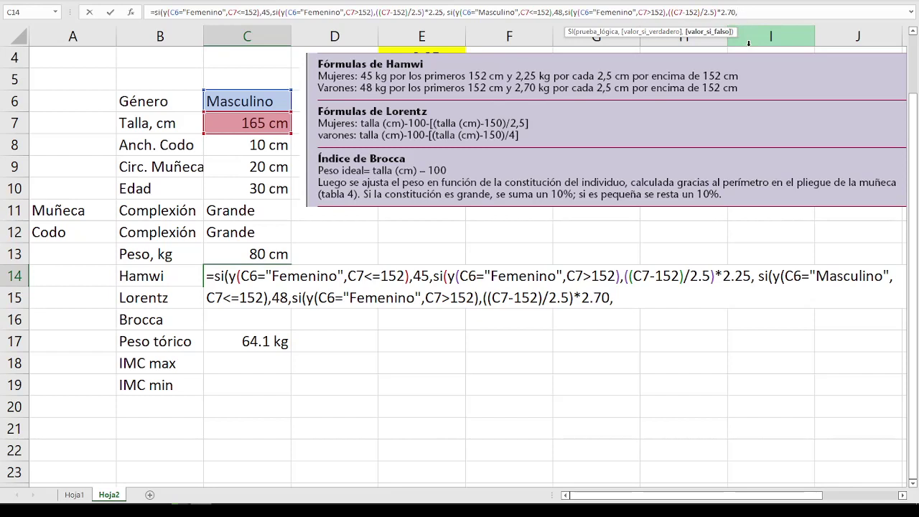
{"action": "type", "text": "\"\""}
{"action": "type", "text": "))"}
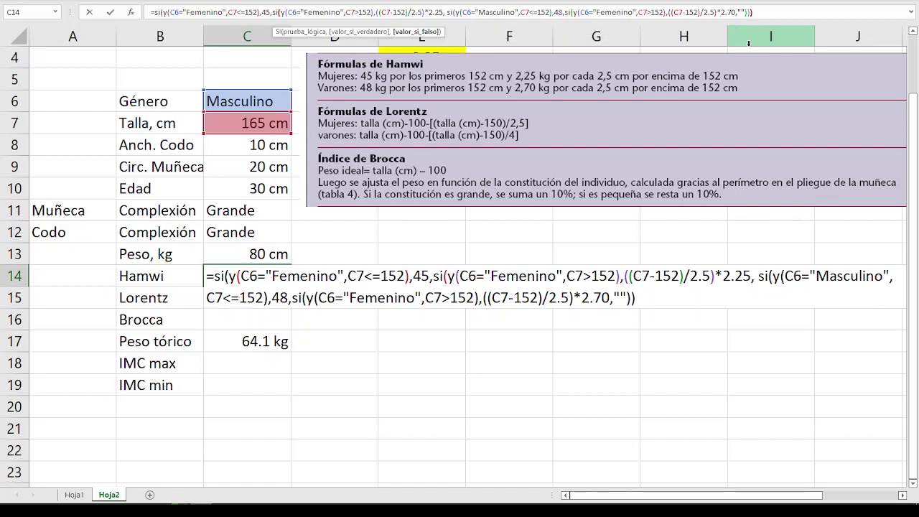
{"action": "type", "text": "))"}
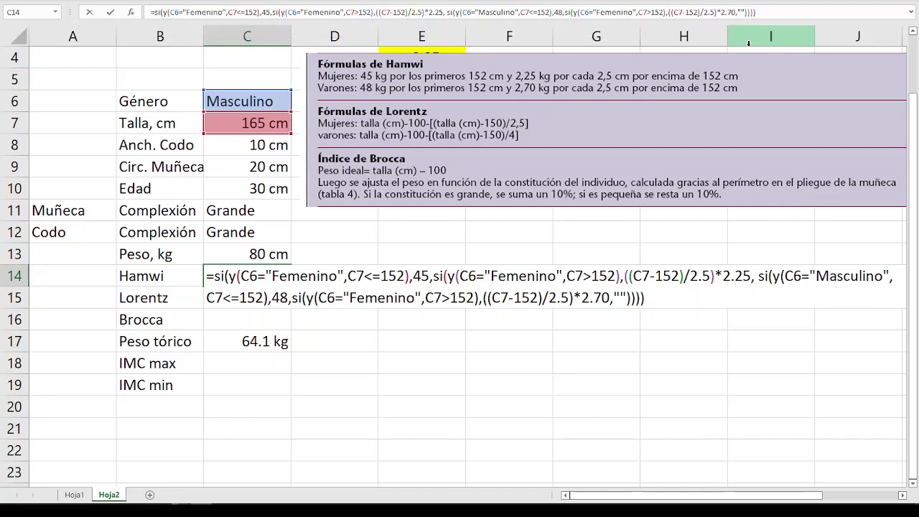
Commit the Hamwi formula and set Género in C6 to Femenino, giving 11.7 kg.
{"action": "key", "text": "Return"}
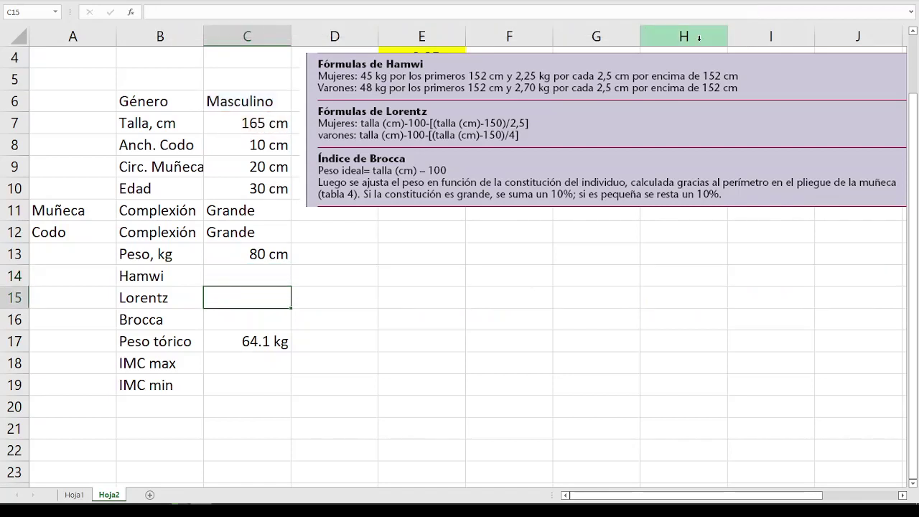
{"action": "left_click", "coordinate": [243, 272]}
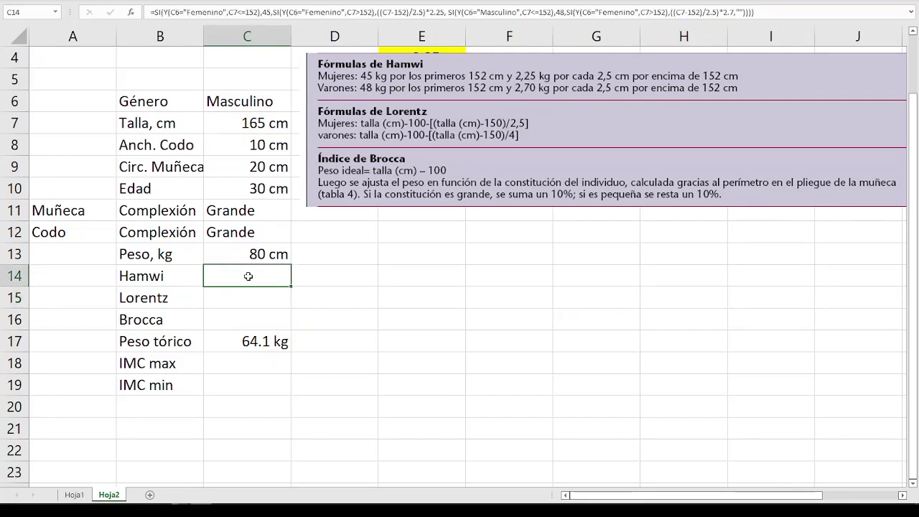
{"action": "left_click", "coordinate": [264, 101]}
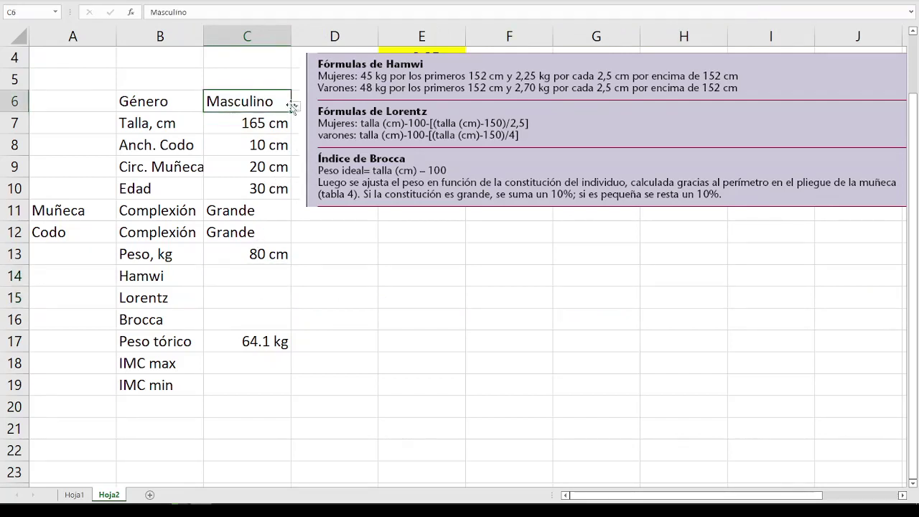
{"action": "left_click", "coordinate": [294, 105]}
{"action": "left_click", "coordinate": [245, 121]}
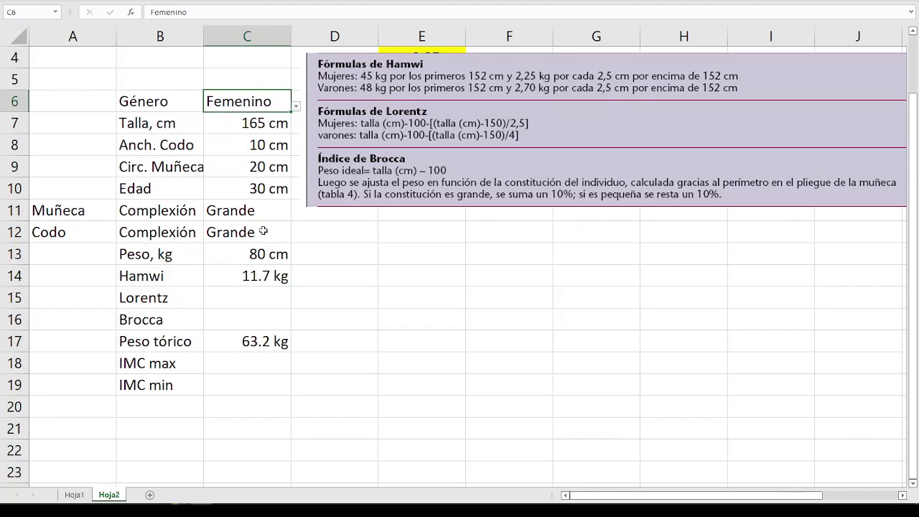
Set Género back to Masculino and reopen C14's formula for editing.
{"action": "left_click", "coordinate": [295, 106]}
{"action": "left_click", "coordinate": [265, 134]}
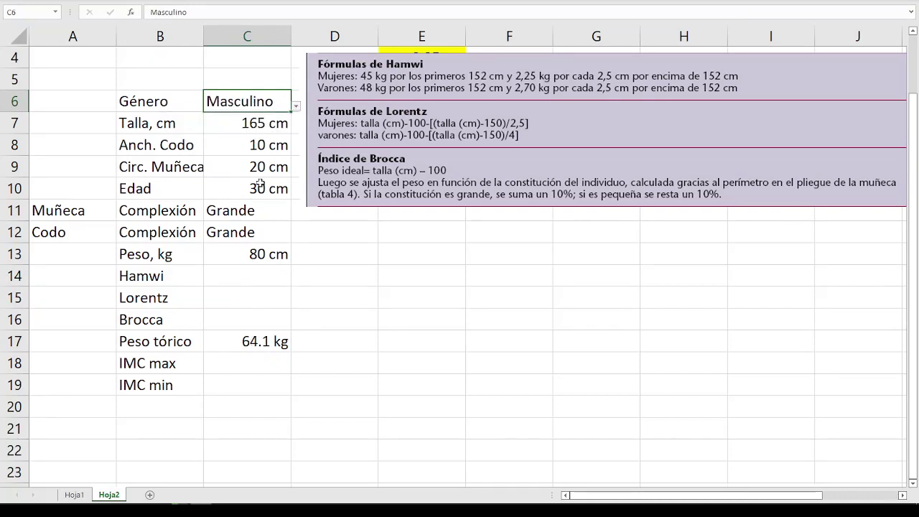
{"action": "double_click", "coordinate": [257, 274]}
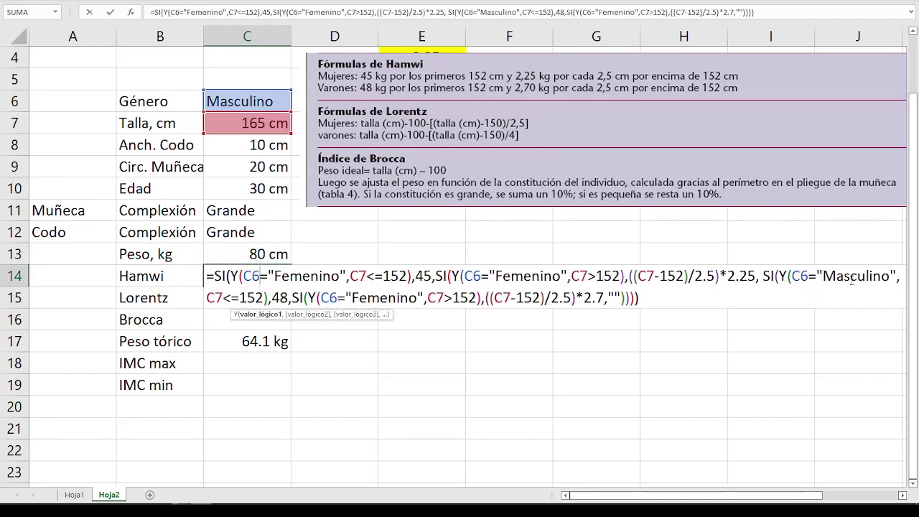
Replace the leftover Femenino in C14's male branch with Masculino, giving 14.04 kg.
{"action": "left_click", "coordinate": [217, 298]}
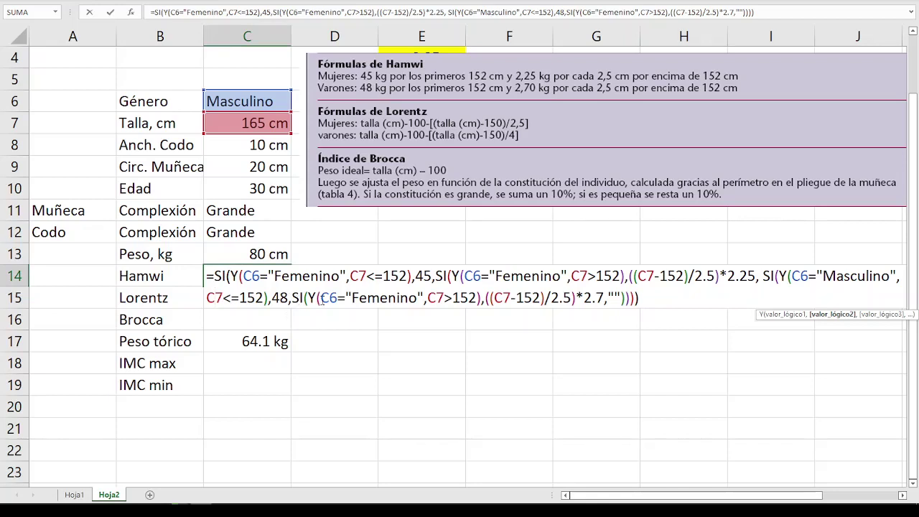
{"action": "double_click", "coordinate": [394, 300]}
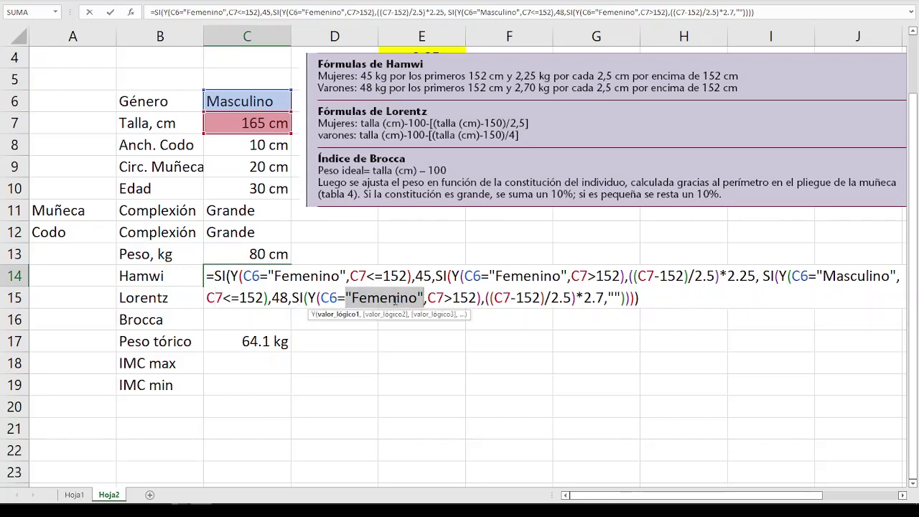
{"action": "type", "text": "\""}
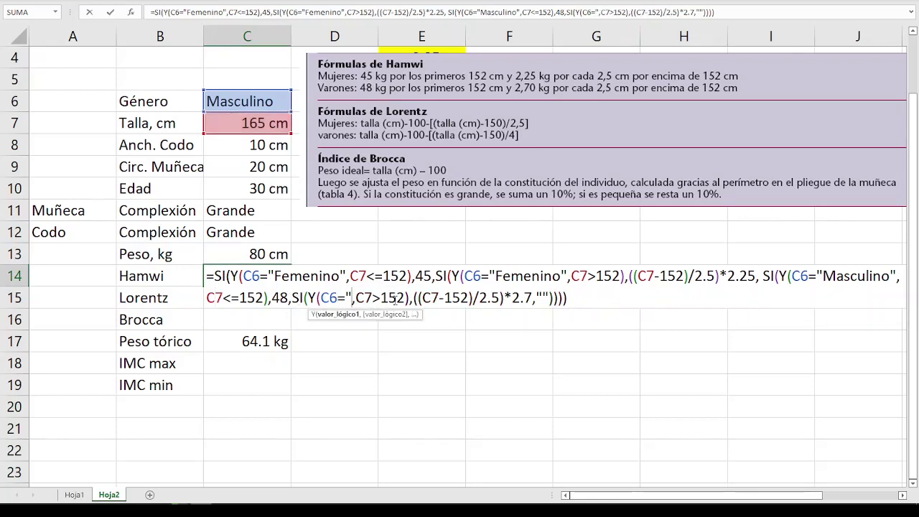
{"action": "type", "text": "Masculino"}
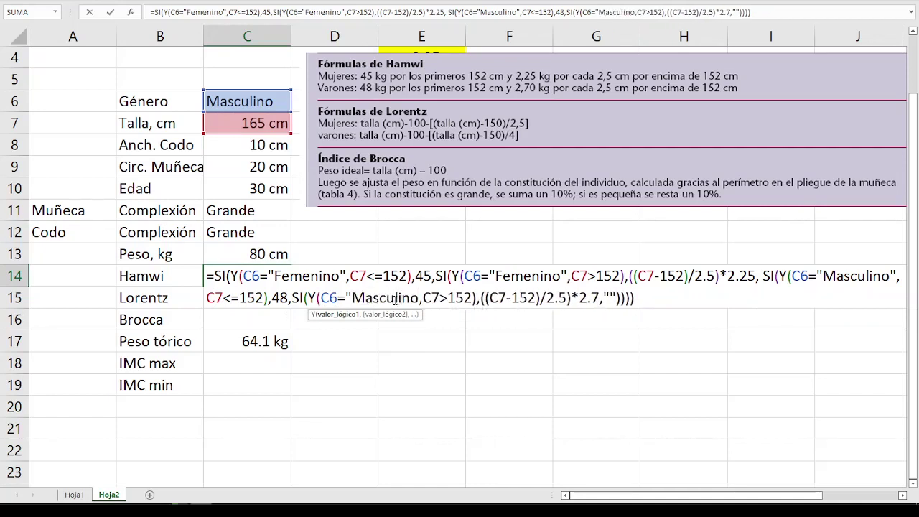
{"action": "type", "text": "\""}
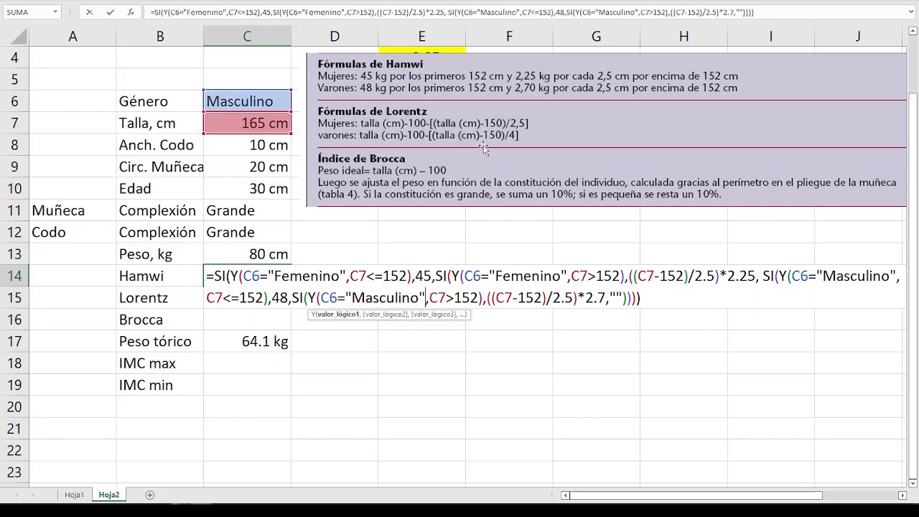
{"action": "key", "text": "Return"}
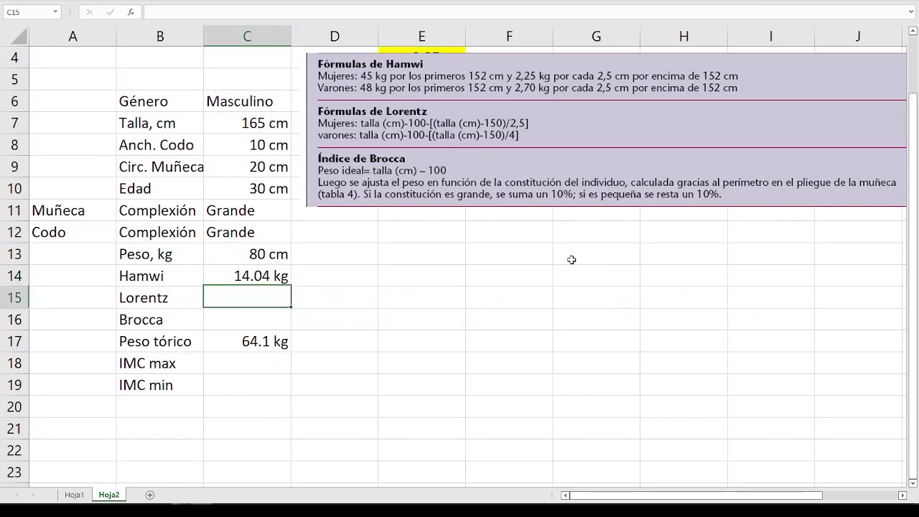
Correct the female branch so it adds 45 to the ((C7-152)/2.5)*2.25 excess term.
{"action": "left_click", "coordinate": [232, 278]}
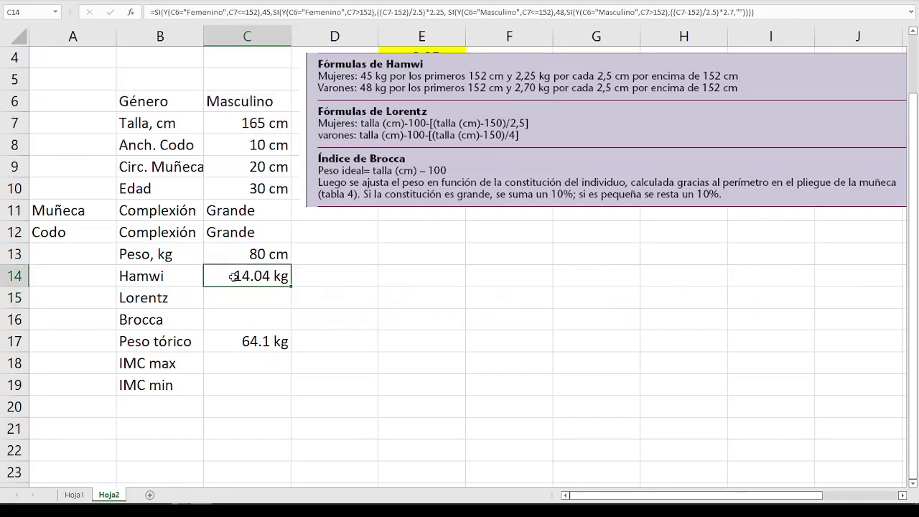
{"action": "key", "text": "F2"}
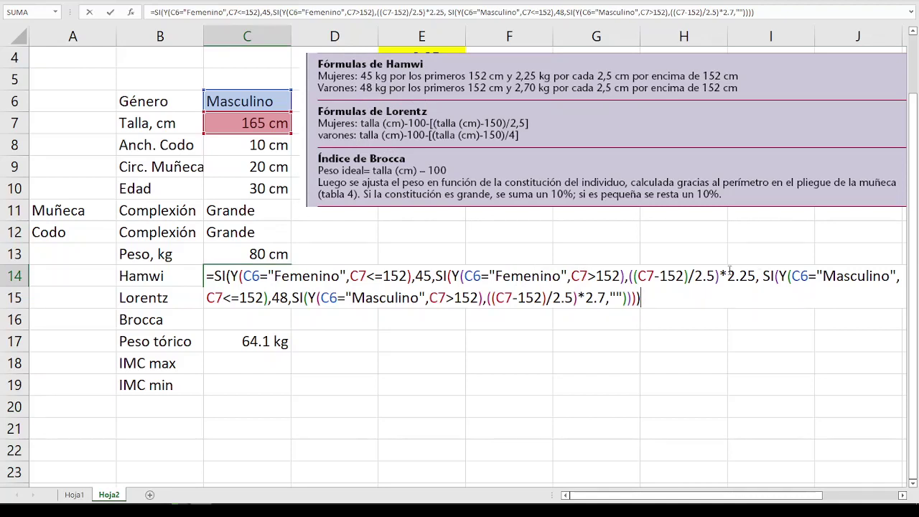
{"action": "left_click", "coordinate": [756, 276]}
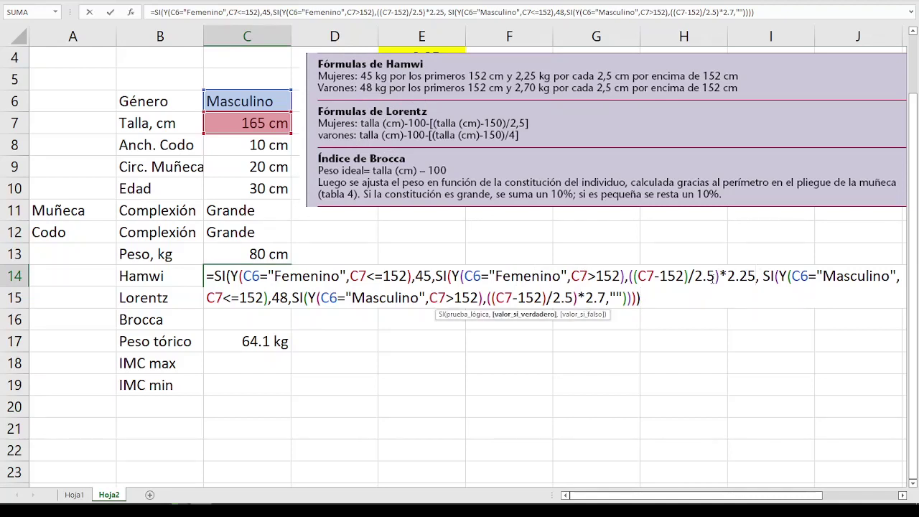
{"action": "type", "text": ")"}
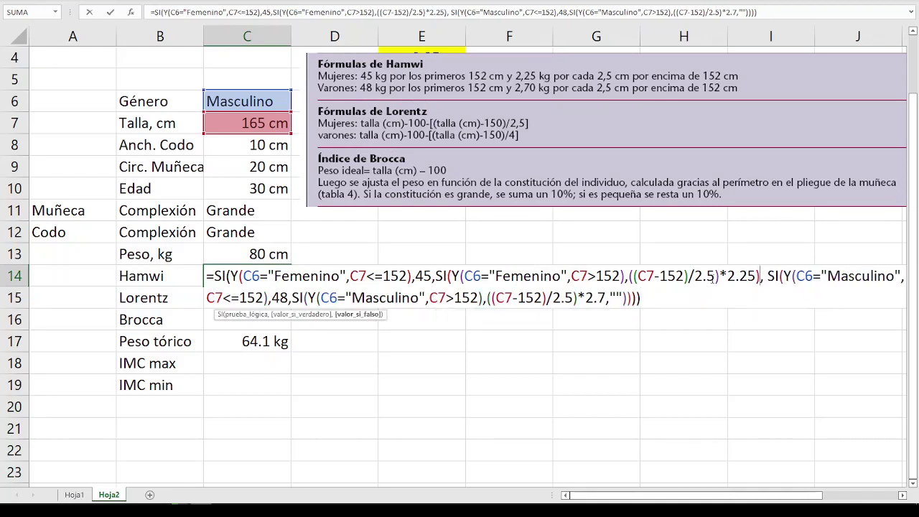
{"action": "left_click", "coordinate": [637, 276]}
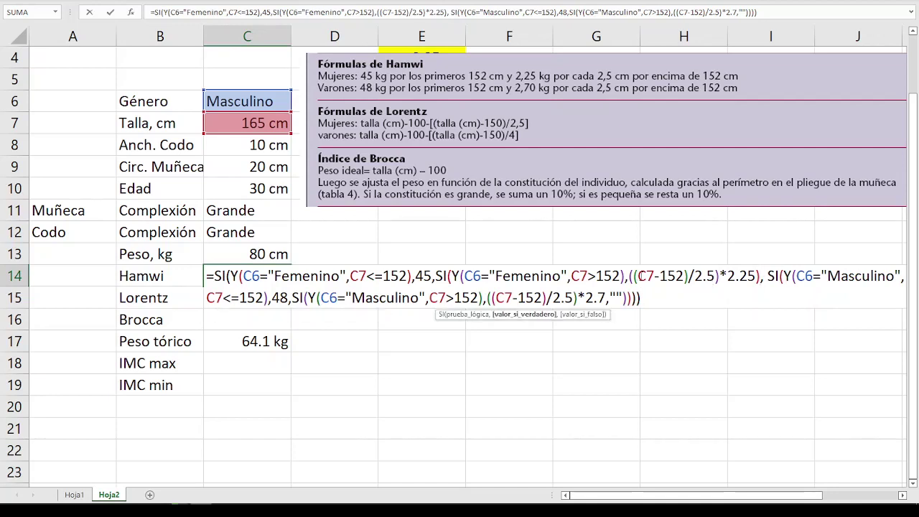
{"action": "type", "text": "("}
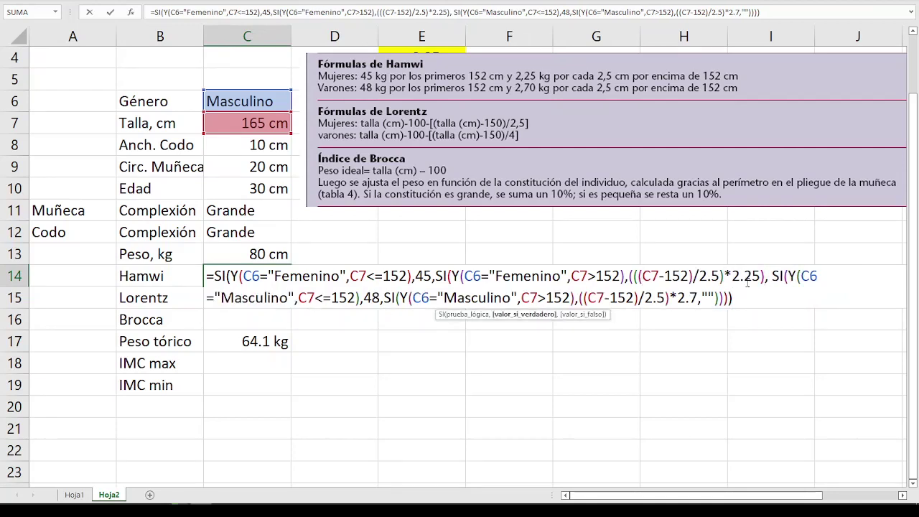
{"action": "left_click", "coordinate": [766, 276]}
{"action": "type", "text": "+"}
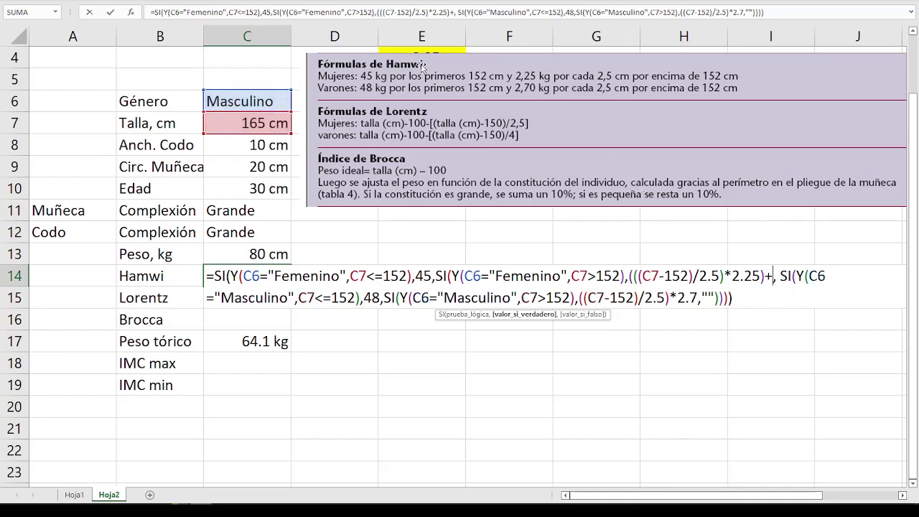
{"action": "type", "text": "45"}
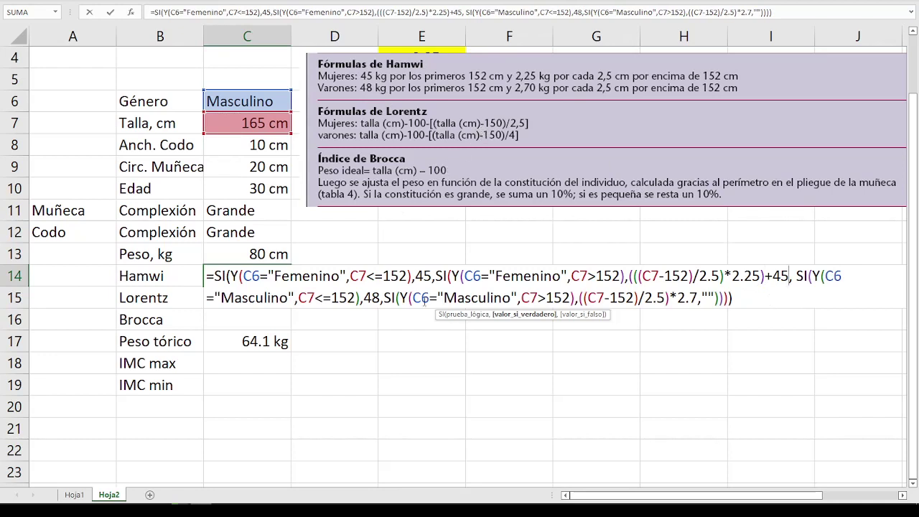
Correct the male branch to add 48 to its excess term, making C14 show 62.04 kg.
{"action": "left_click", "coordinate": [582, 298]}
{"action": "type", "text": "("}
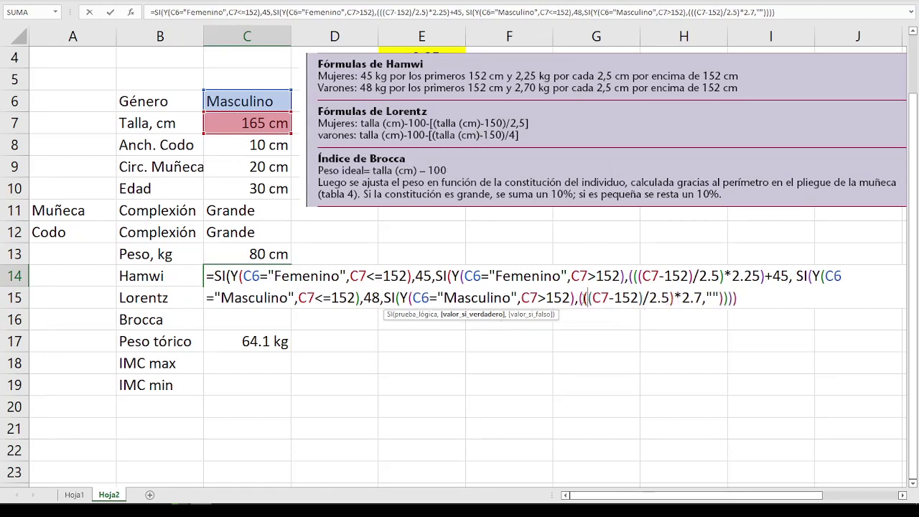
{"action": "left_click", "coordinate": [717, 298]}
{"action": "left_click", "coordinate": [704, 298]}
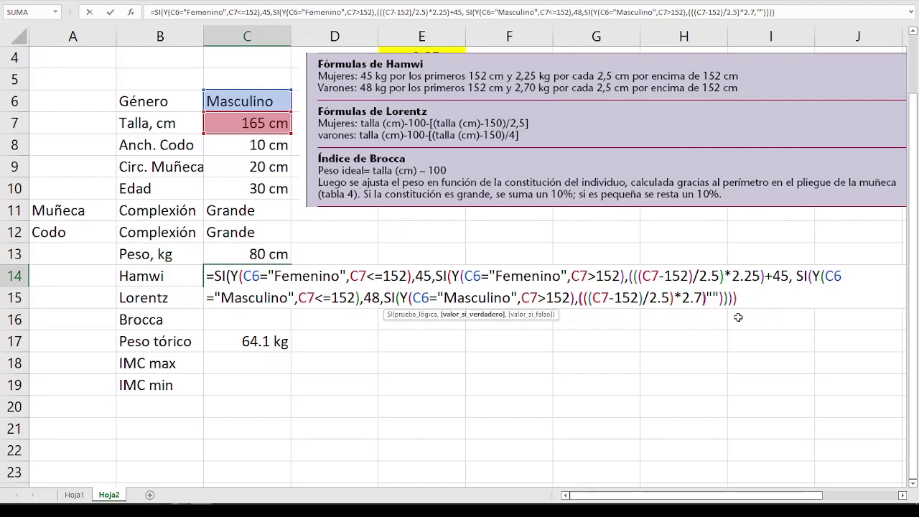
{"action": "type", "text": ")"}
{"action": "type", "text": "+"}
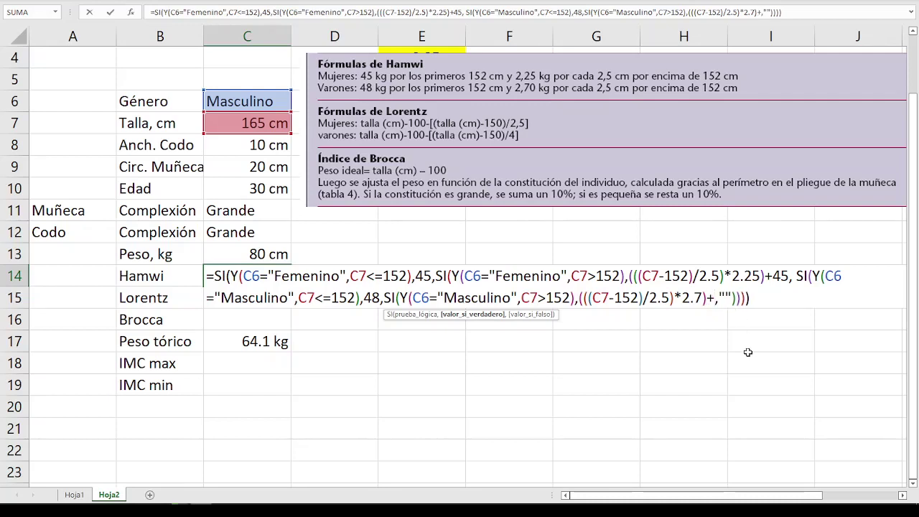
{"action": "type", "text": "48"}
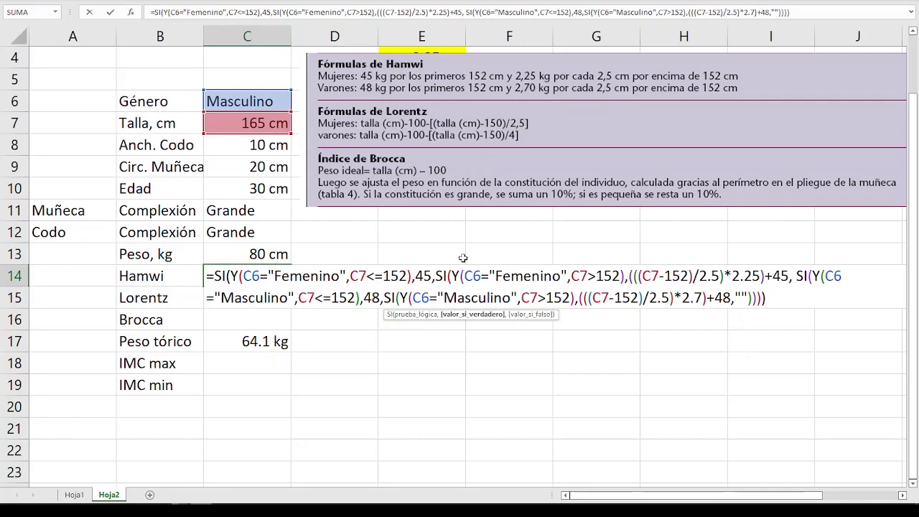
{"action": "key", "text": "Return"}
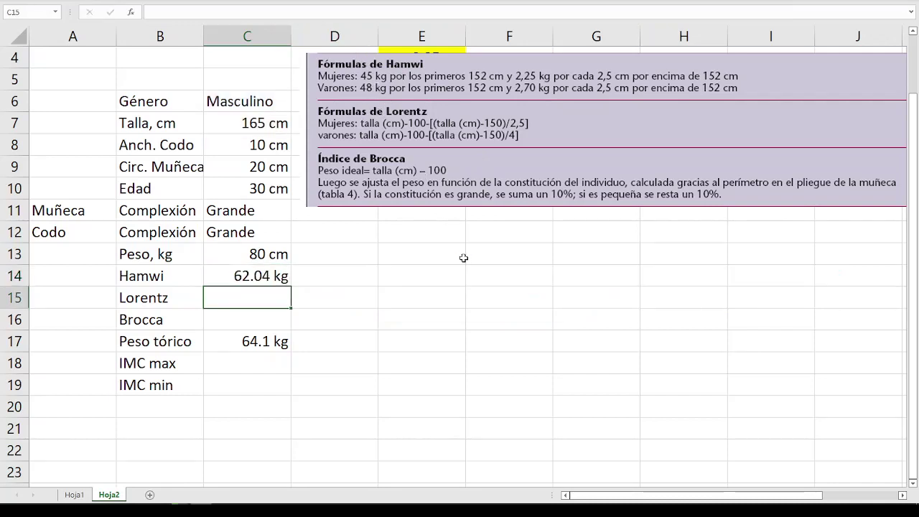
Review the Hamwi formula in C14, then start C15's Lorentz formula with =si(.
{"action": "left_click", "coordinate": [239, 276]}
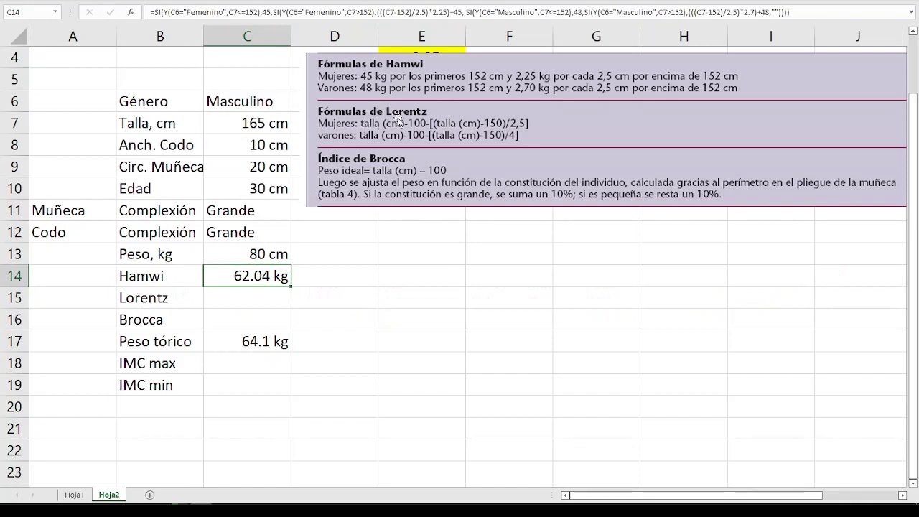
{"action": "left_click", "coordinate": [253, 296]}
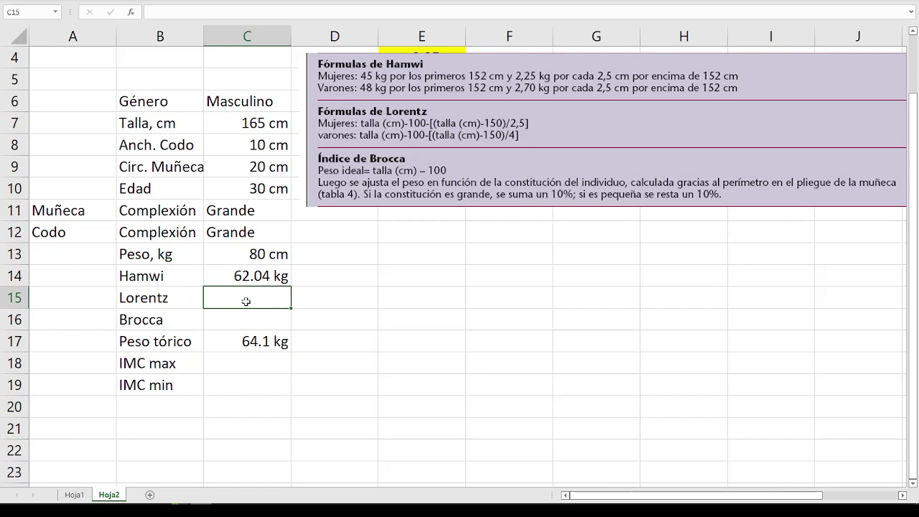
{"action": "type", "text": "="}
{"action": "type", "text": "si("}
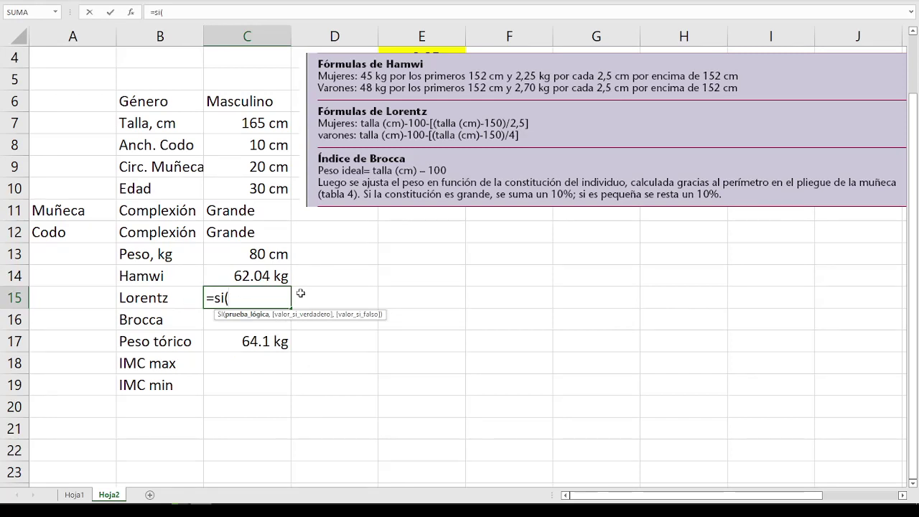
Write the Femenino Lorentz branch: C6="Femenino" returning (C7-100)-((C7-150)/2.5).
{"action": "left_click", "coordinate": [251, 106]}
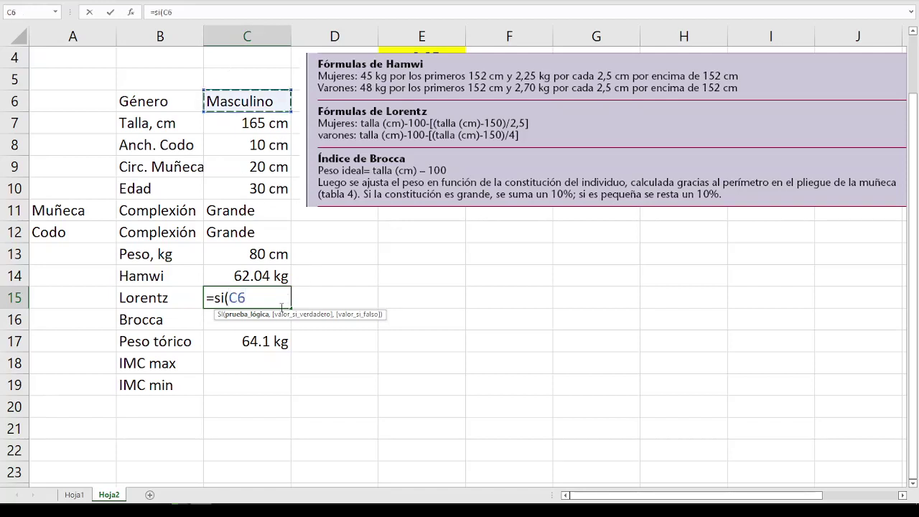
{"action": "type", "text": "=\""}
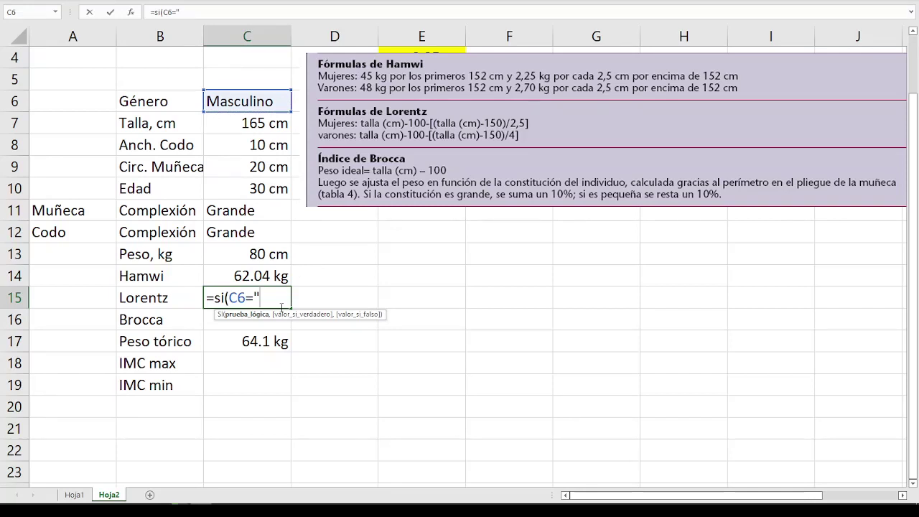
{"action": "type", "text": "Femenino"}
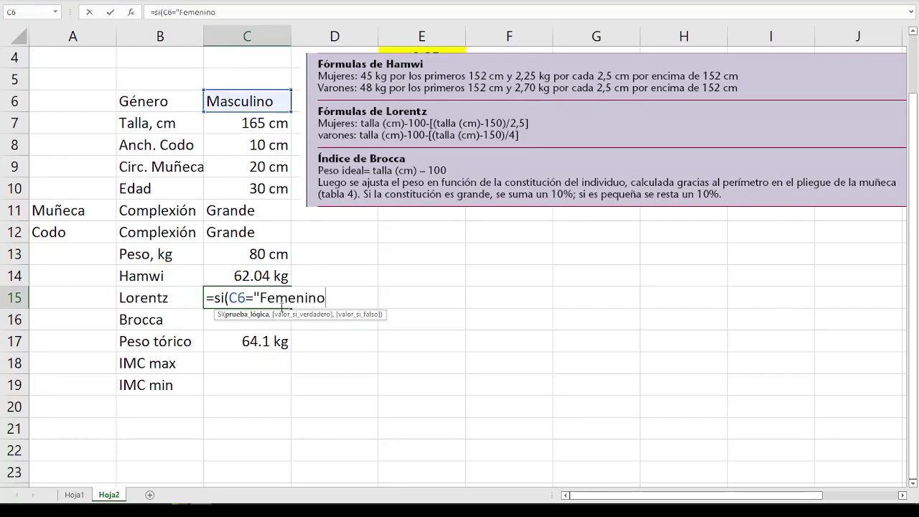
{"action": "type", "text": "\","}
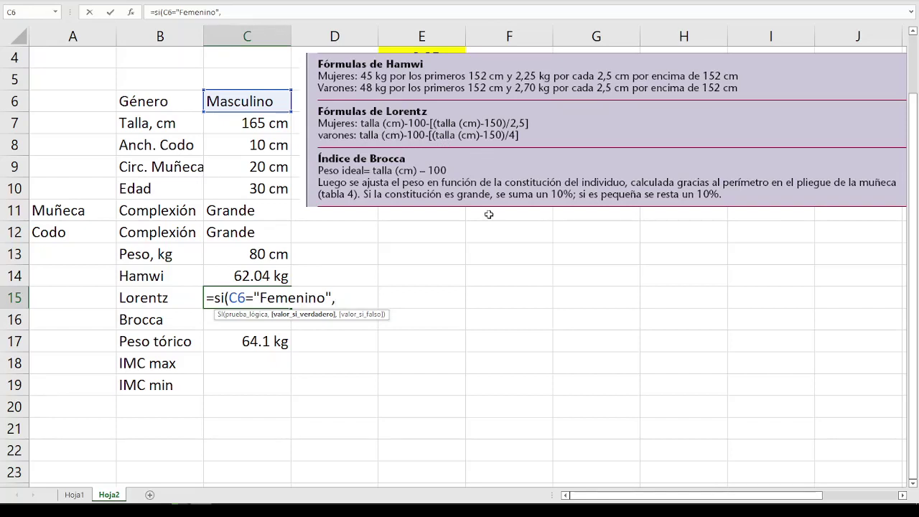
{"action": "type", "text": "("}
{"action": "left_click", "coordinate": [277, 126]}
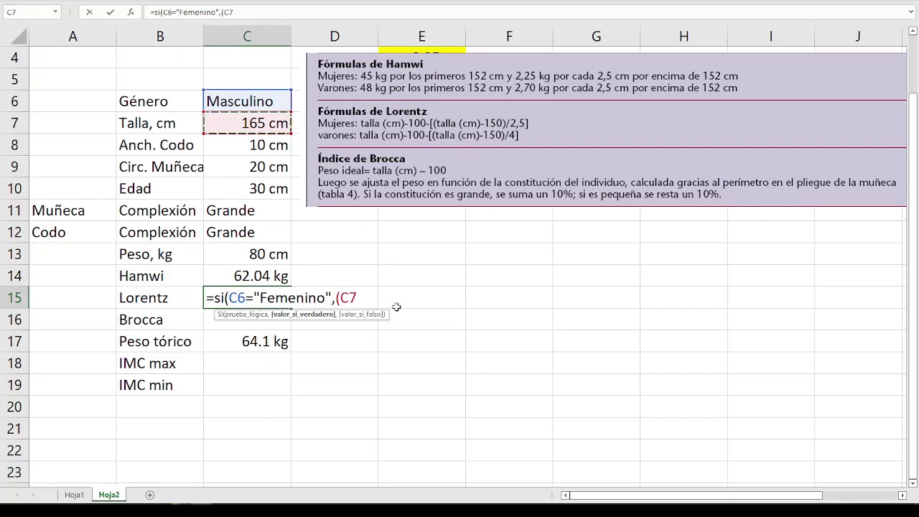
{"action": "type", "text": "-"}
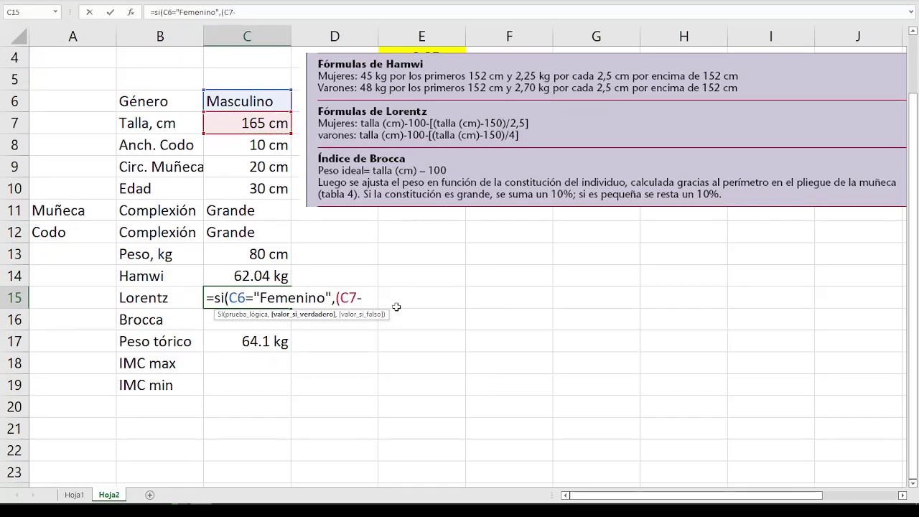
{"action": "type", "text": "100-"}
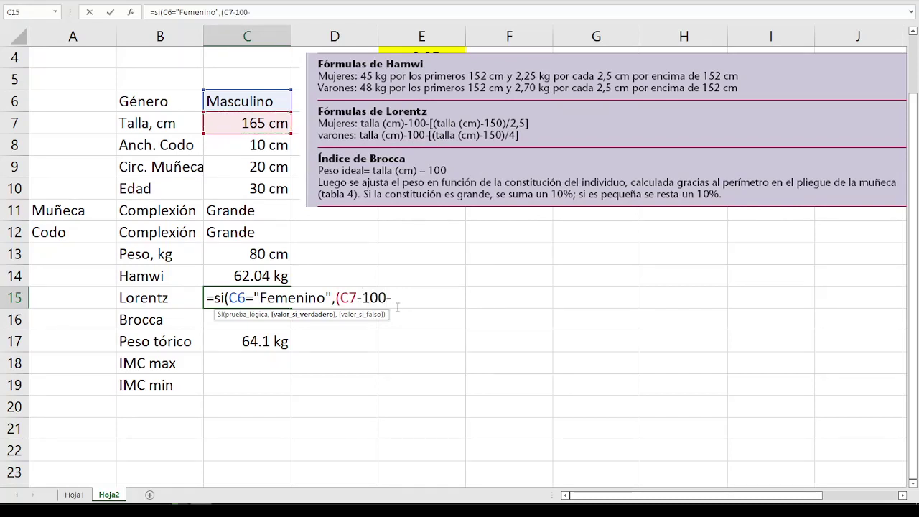
{"action": "key", "text": "BackSpace"}
{"action": "type", "text": ")"}
{"action": "type", "text": "-("}
{"action": "type", "text": "("}
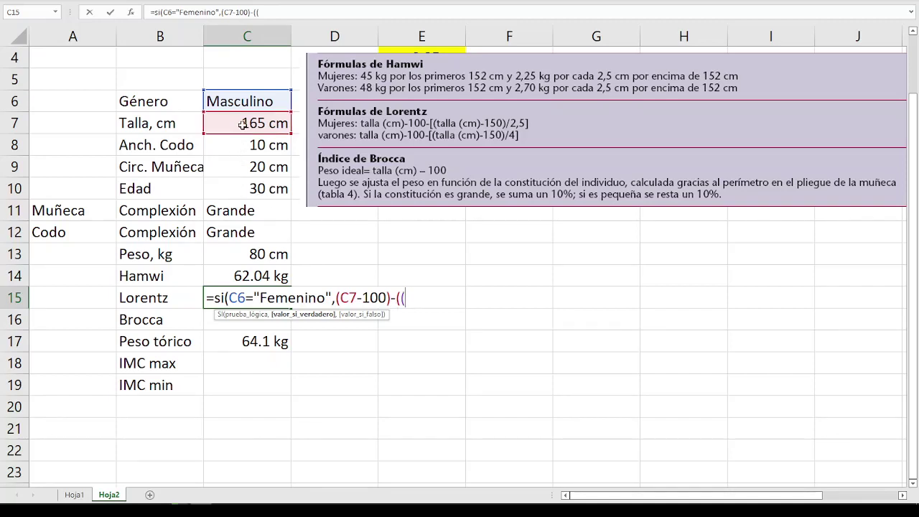
{"action": "left_click", "coordinate": [243, 124]}
{"action": "type", "text": "-"}
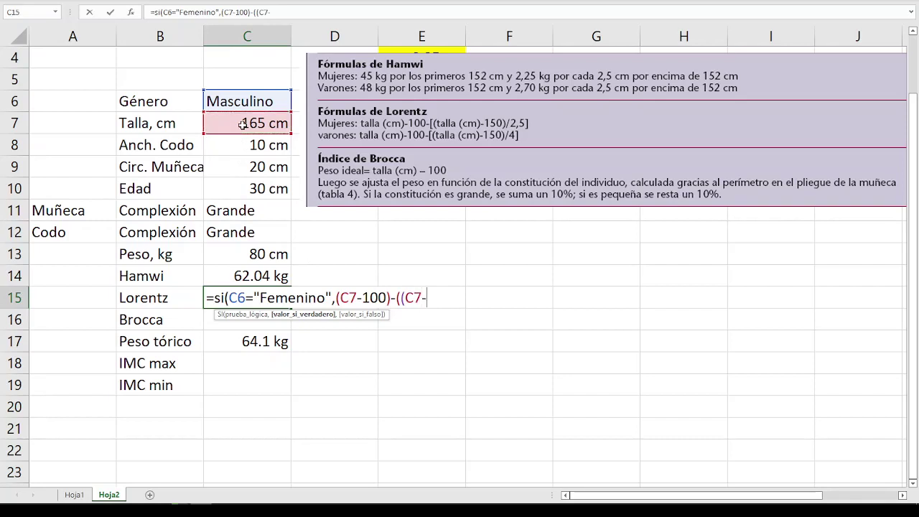
{"action": "type", "text": "150"}
{"action": "type", "text": ") "}
{"action": "type", "text": "2.25"}
{"action": "key", "text": "BackSpace"}
{"action": "key", "text": "BackSpace"}
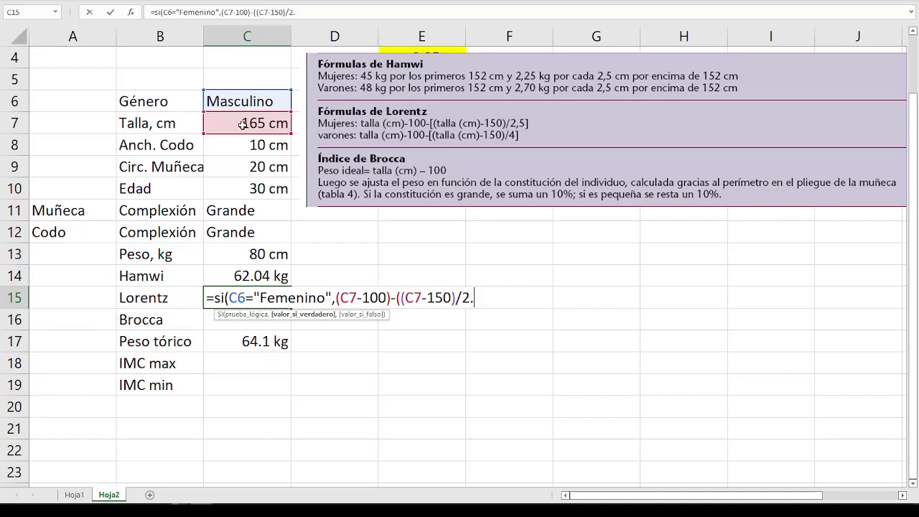
{"action": "type", "text": "5),"}
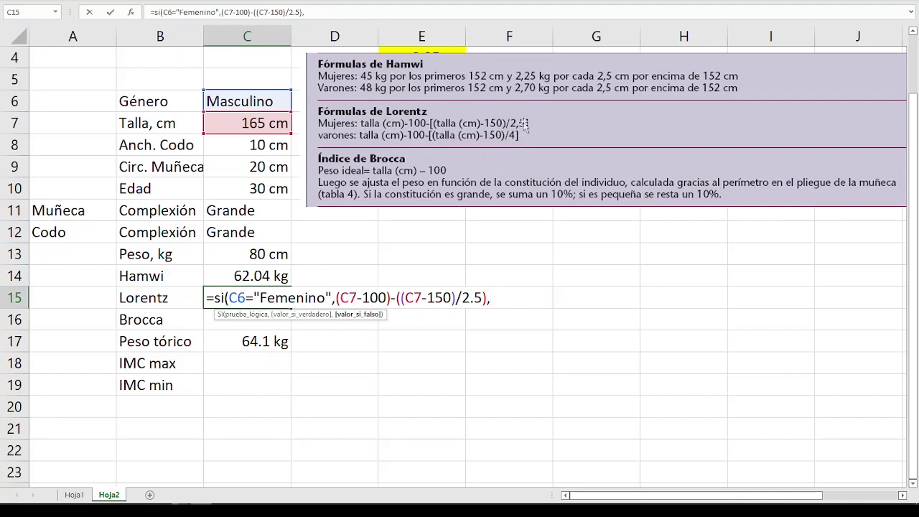
Copy that women's SI branch and paste it after the trailing comma.
{"action": "left_click_drag", "start_coordinate": [487, 297], "coordinate": [214, 298]}
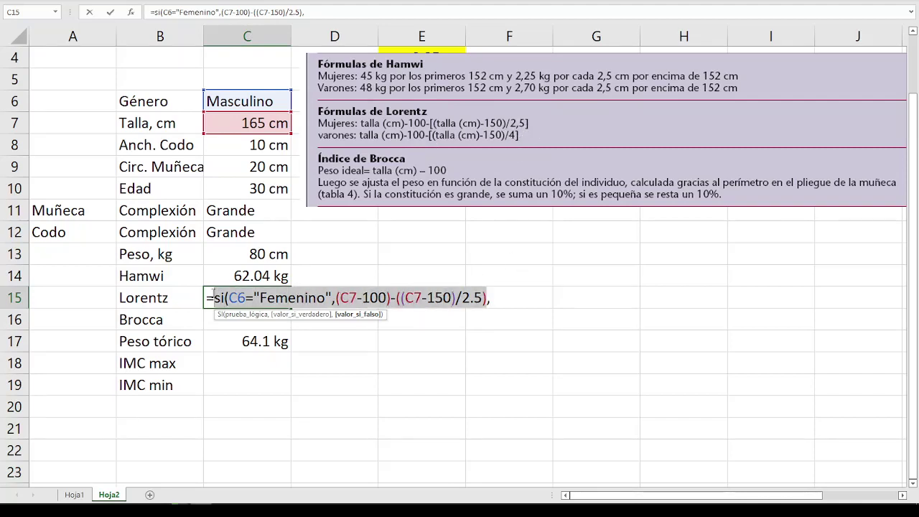
{"action": "key", "text": "ctrl+c"}
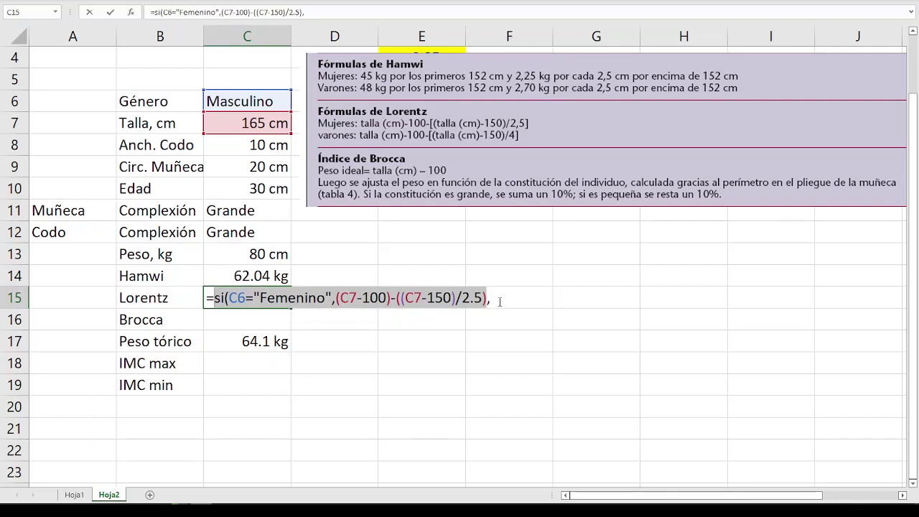
{"action": "left_click", "coordinate": [500, 297]}
{"action": "key", "text": "ctrl+v"}
Change the pasted branch to Masculino with divisor 4 and close with "", giving 61.25 kg.
{"action": "double_click", "coordinate": [551, 298]}
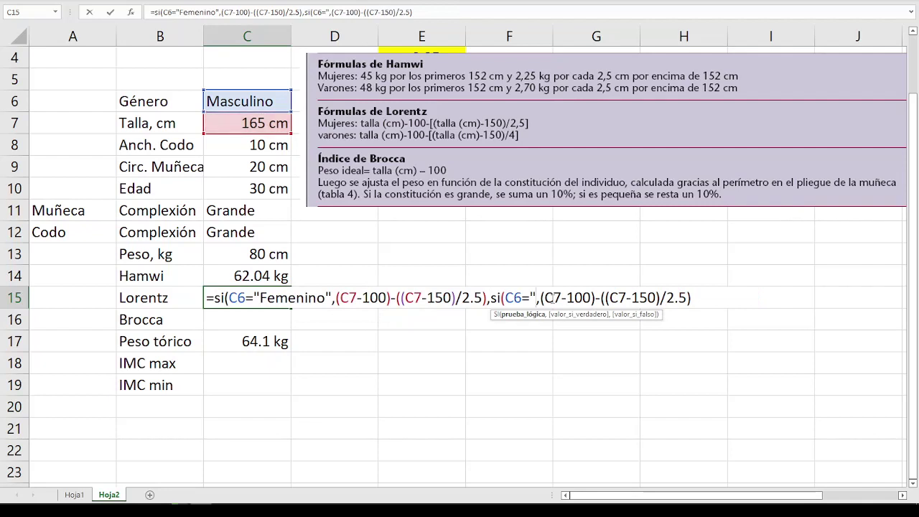
{"action": "type", "text": "Masculino\""}
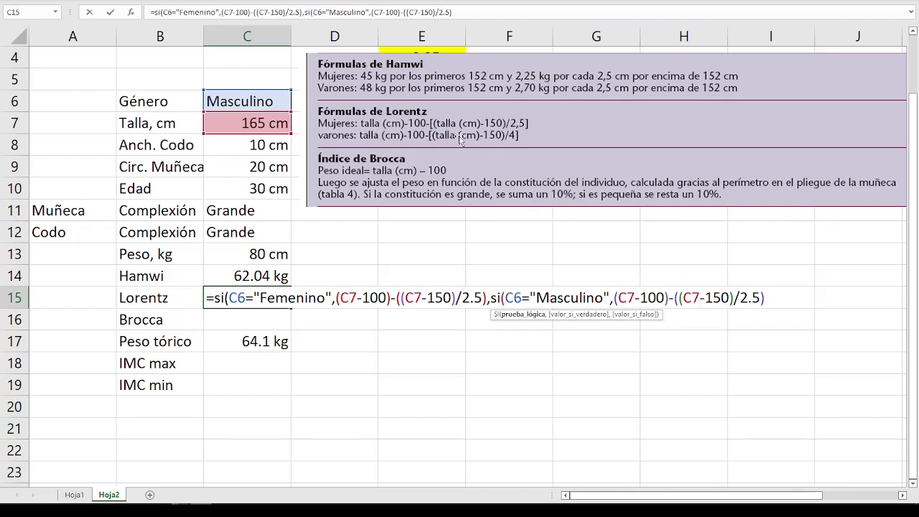
{"action": "left_click", "coordinate": [758, 298]}
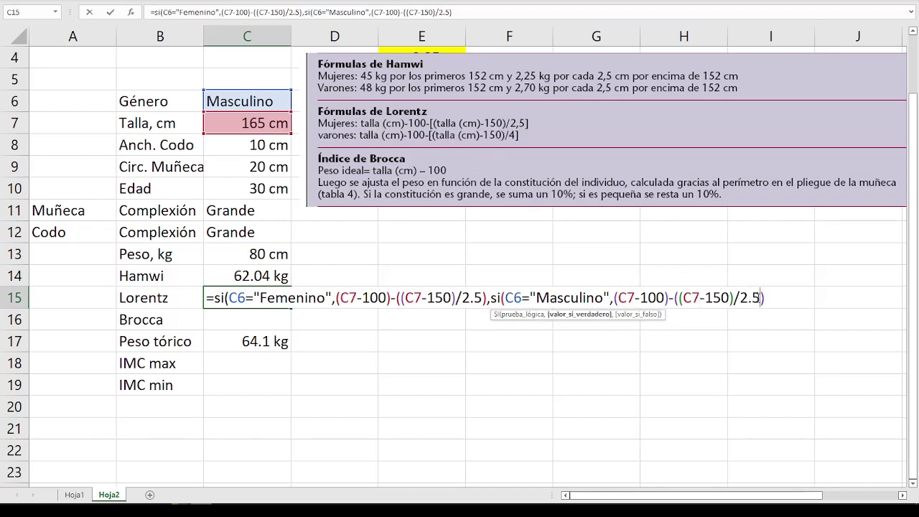
{"action": "key", "text": "BackSpace"}
{"action": "key", "text": "BackSpace"}
{"action": "key", "text": "BackSpace"}
{"action": "type", "text": "4),"}
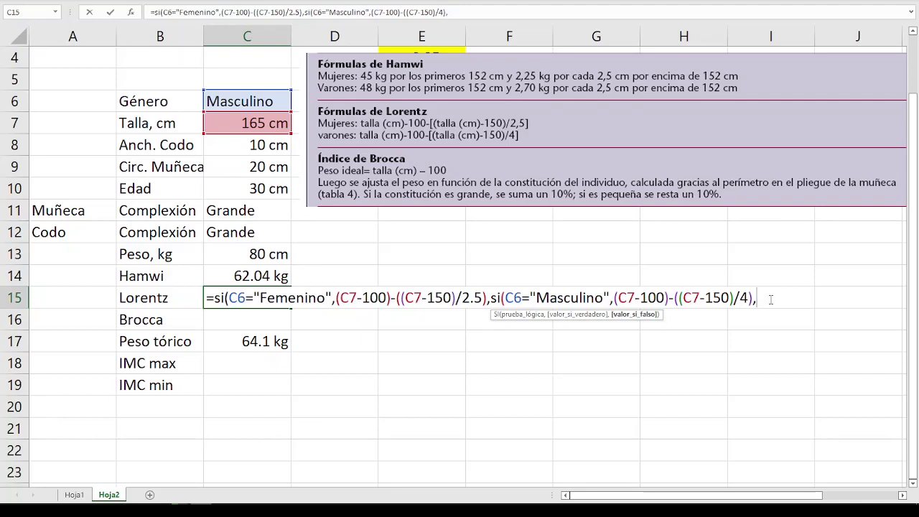
{"action": "type", "text": "\"\"))"}
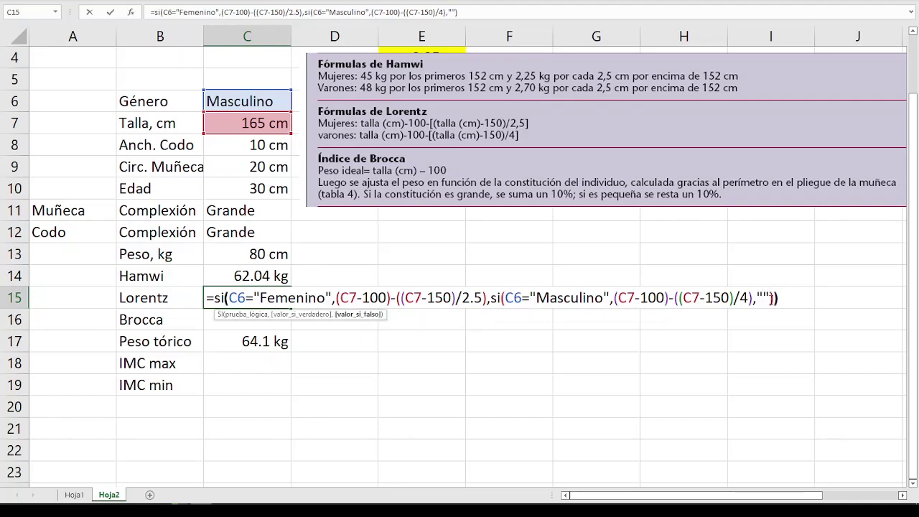
{"action": "key", "text": "Return"}
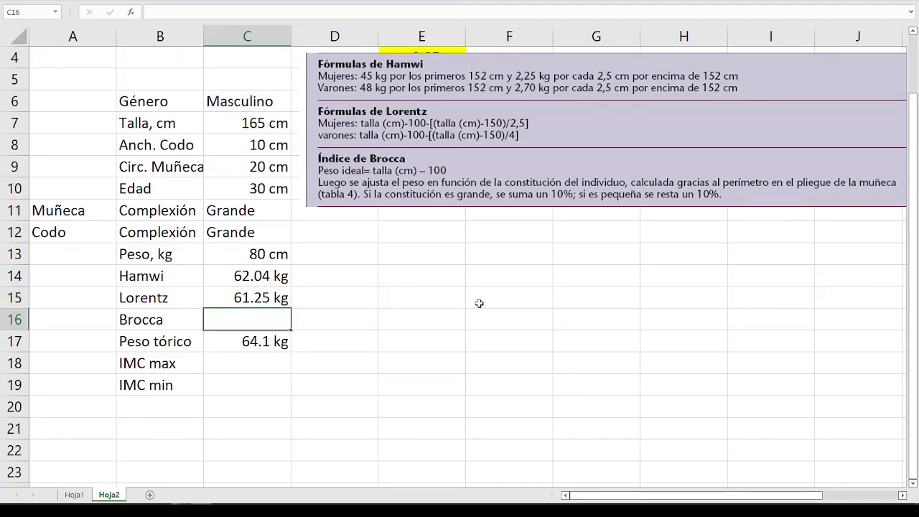
Enter =C7-100 in the Brocca cell C16, giving 65 kg.
{"action": "left_click", "coordinate": [257, 298]}
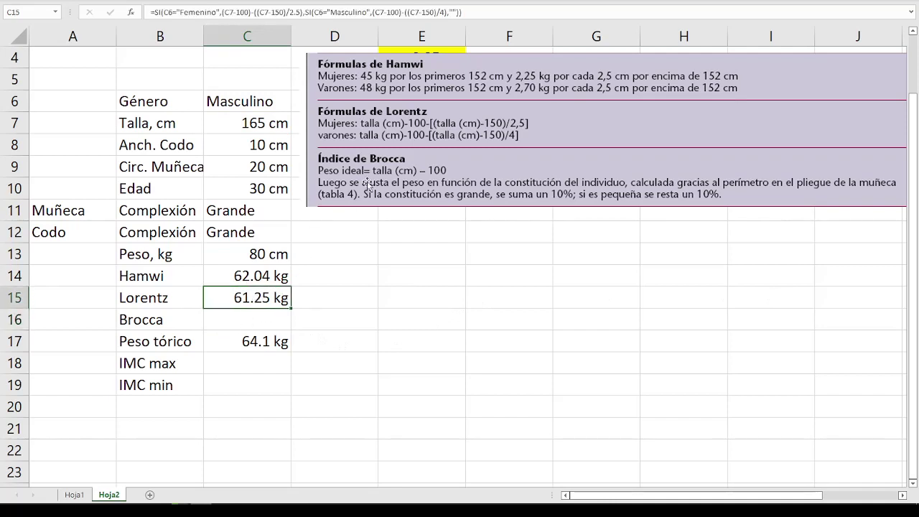
{"action": "left_click", "coordinate": [245, 323]}
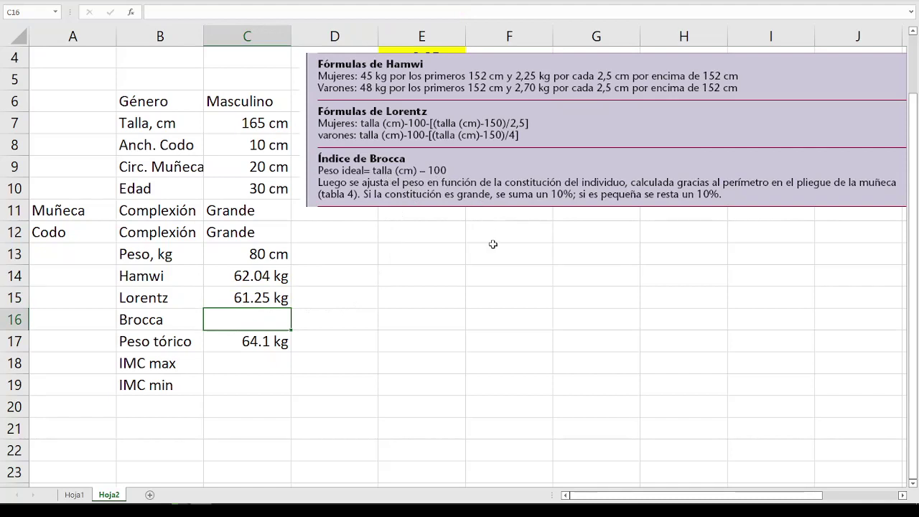
{"action": "type", "text": "="}
{"action": "left_click", "coordinate": [244, 124]}
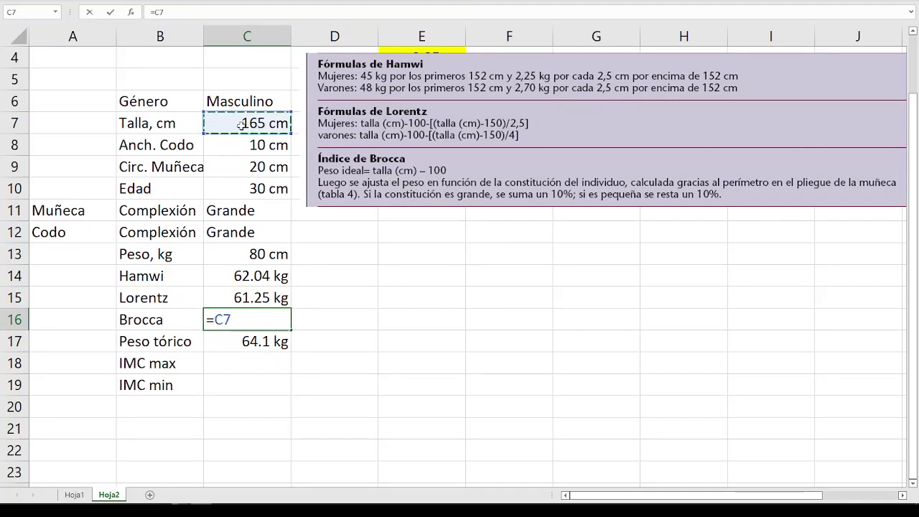
{"action": "type", "text": "-10"}
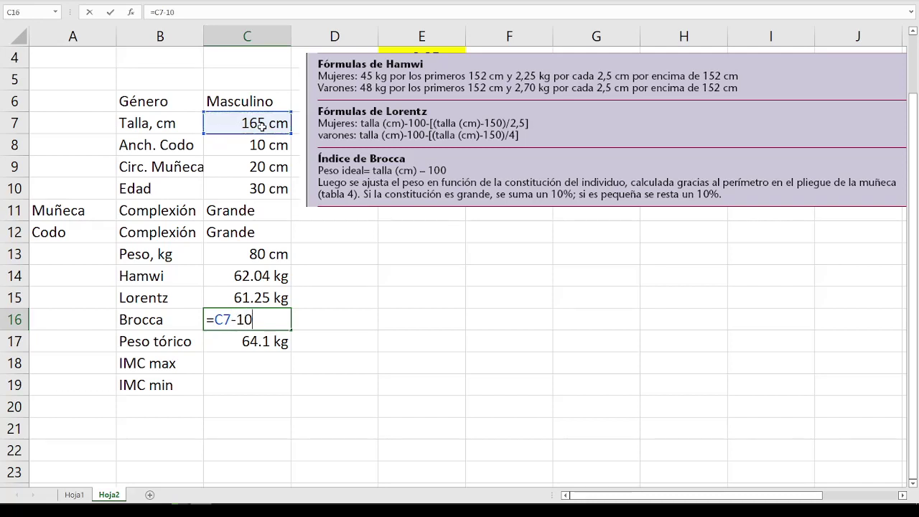
{"action": "type", "text": "0"}
{"action": "key", "text": "Return"}
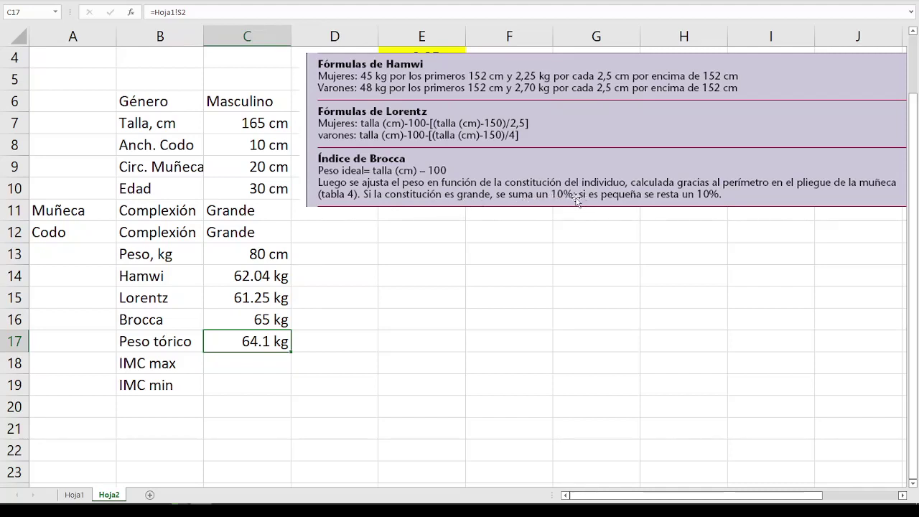
{"action": "left_click", "coordinate": [394, 288]}
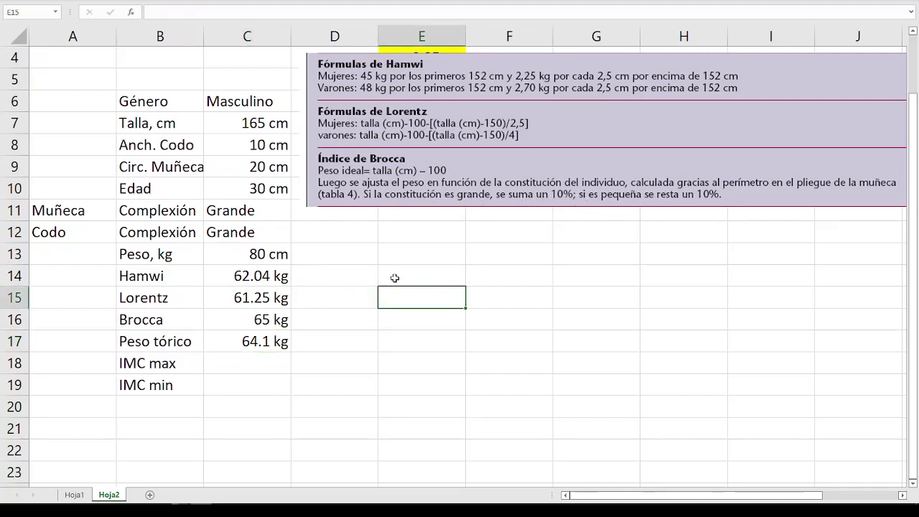
{"action": "left_click", "coordinate": [270, 343]}
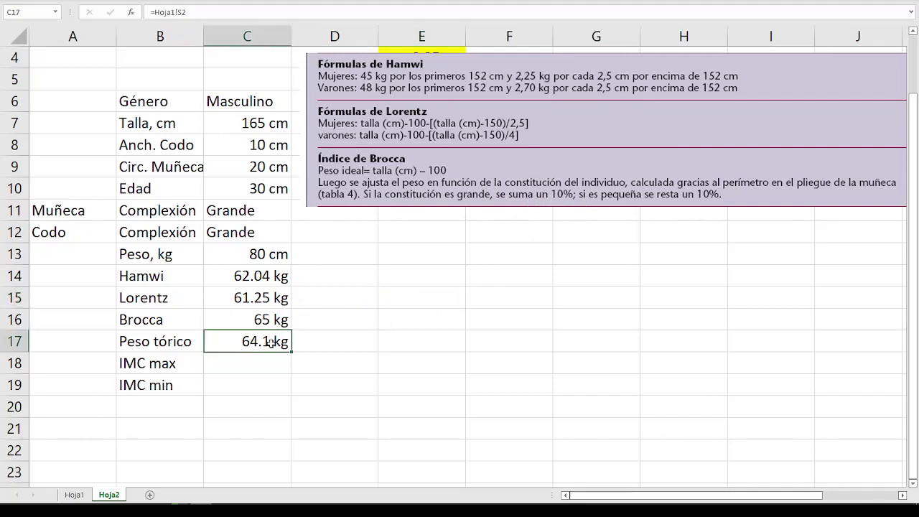
{"action": "double_click", "coordinate": [270, 343]}
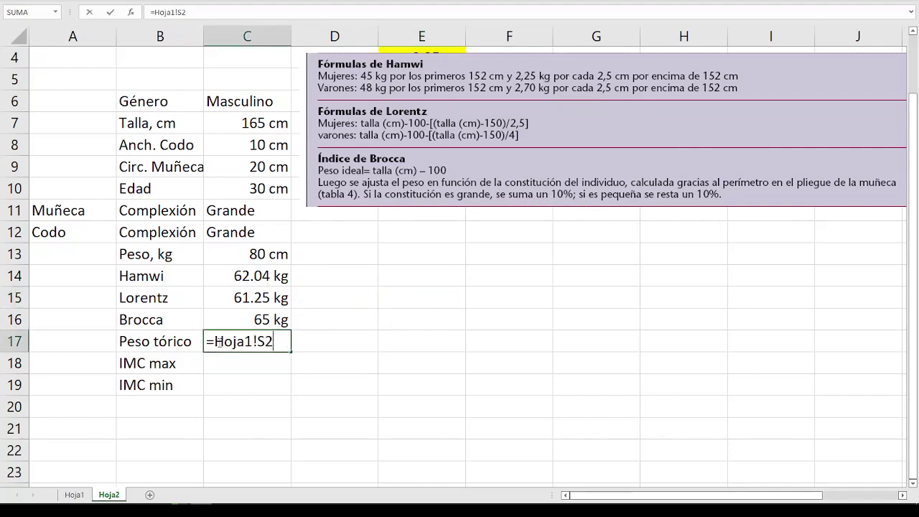
{"action": "key", "text": "Return"}
{"action": "left_click", "coordinate": [243, 327]}
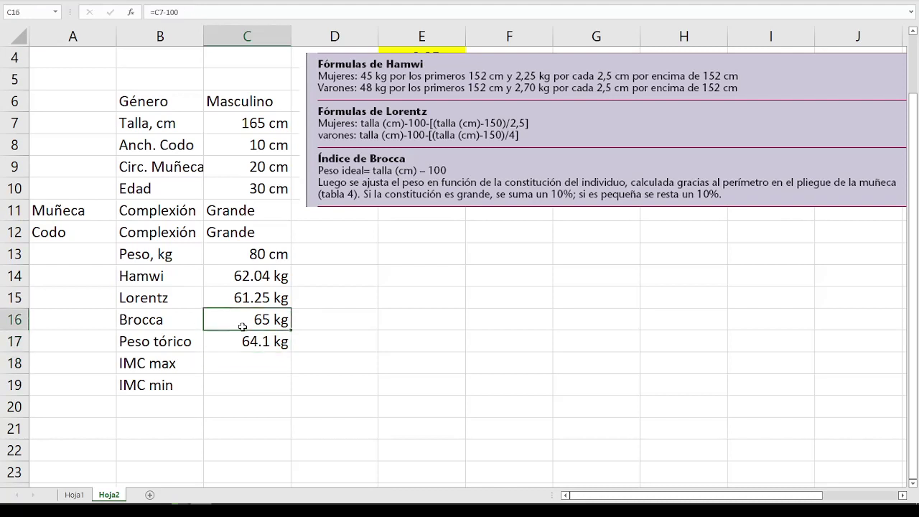
{"action": "double_click", "coordinate": [242, 325]}
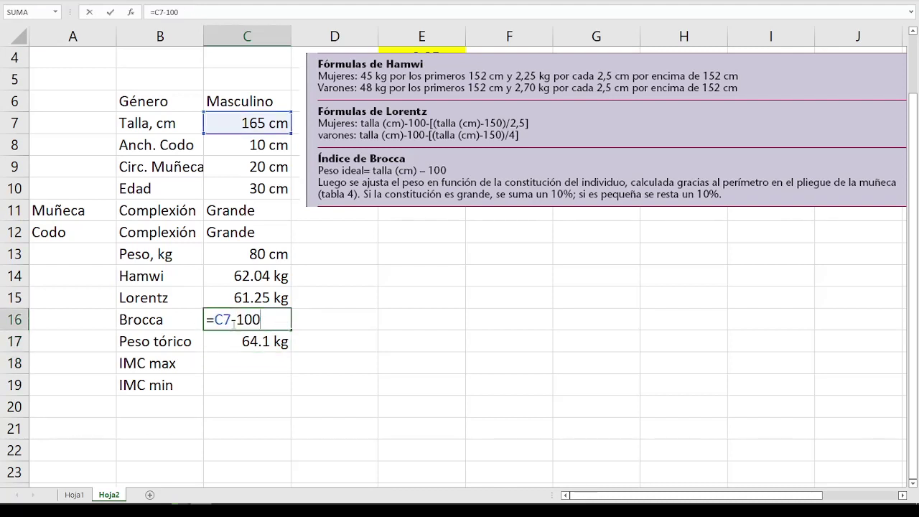
{"action": "left_click", "coordinate": [217, 325]}
{"action": "type", "text": "si("}
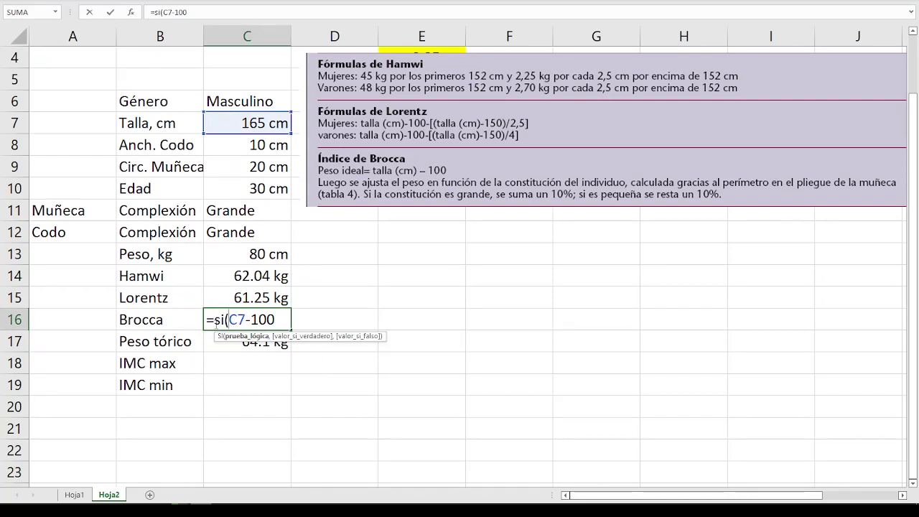
{"action": "key", "text": "BackSpace"}
{"action": "key", "text": "BackSpace"}
{"action": "key", "text": "BackSpace"}
{"action": "key", "text": "Return"}
{"action": "left_click", "coordinate": [260, 323]}
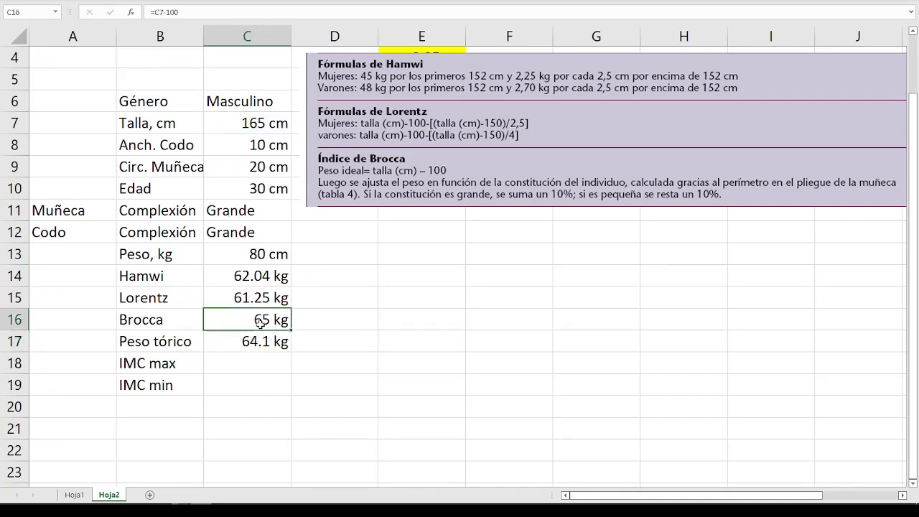
{"action": "left_click", "coordinate": [421, 297]}
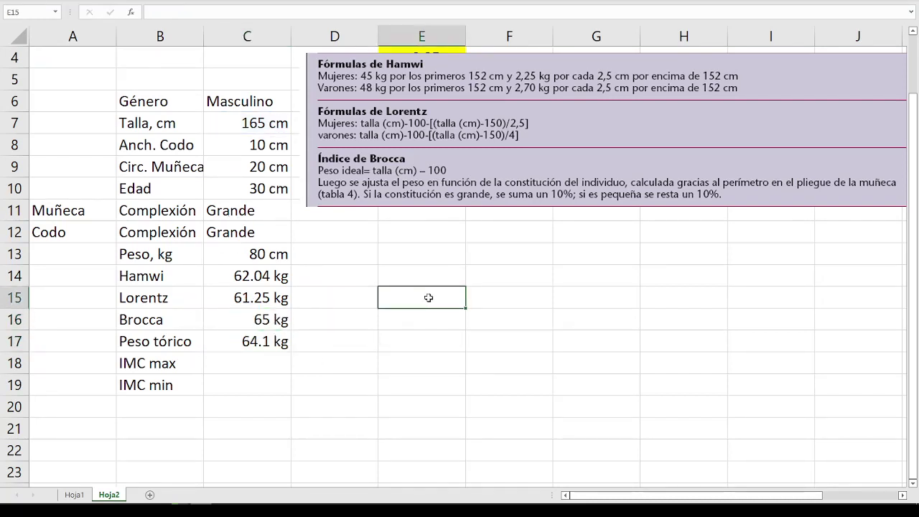
Move the formulas picture down to uncover cell F4 beside 8.25 cm.
{"action": "left_click_drag", "start_coordinate": [437, 91], "coordinate": [430, 144]}
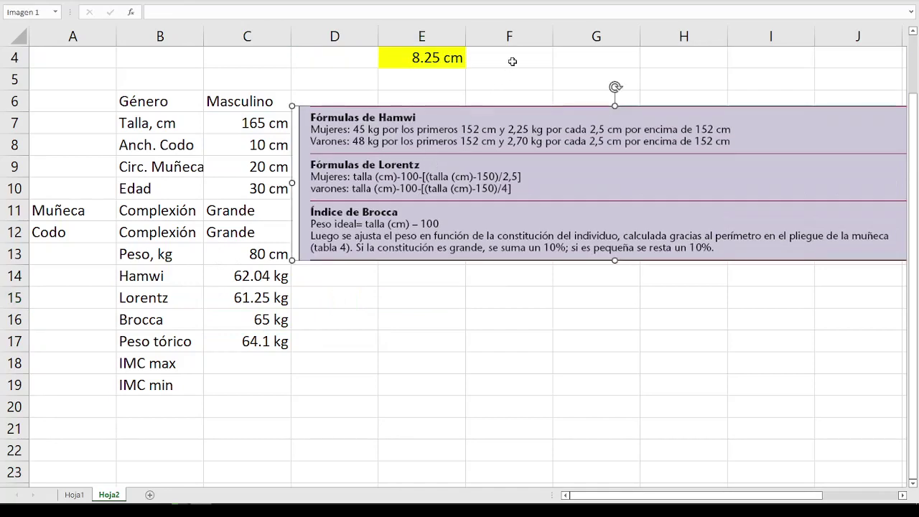
{"action": "left_click", "coordinate": [511, 61]}
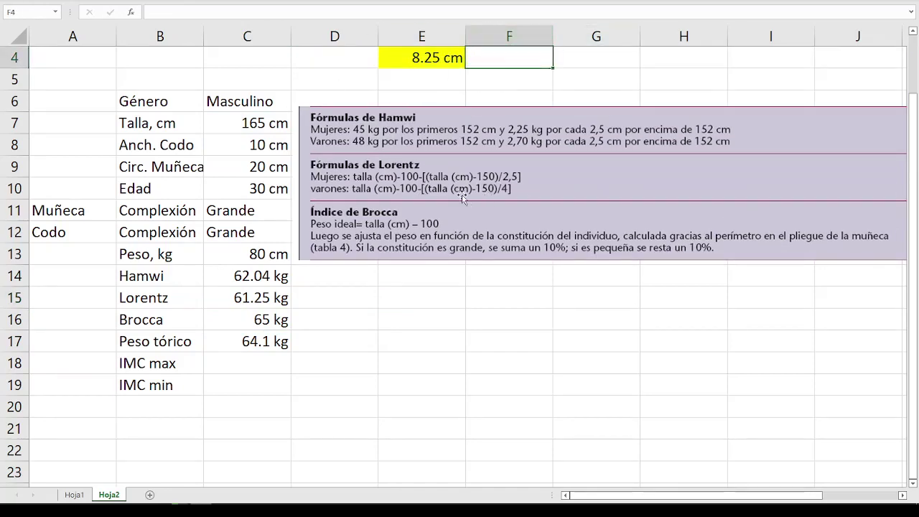
{"action": "left_click_drag", "start_coordinate": [462, 197], "coordinate": [462, 251]}
Enter =SI(C11="Grande",10,SI(C11="Pequeña",-10,"")) in F4 for the complexion adjustment.
{"action": "left_click", "coordinate": [519, 58]}
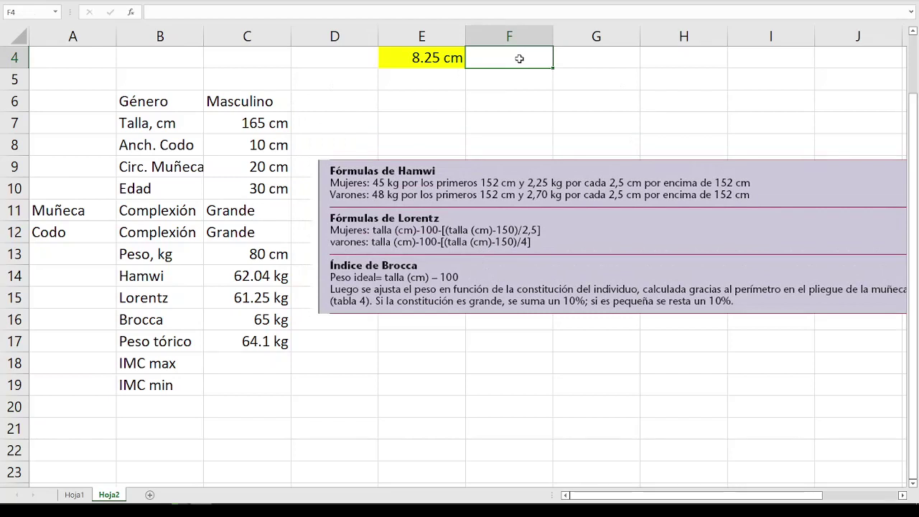
{"action": "type", "text": "=si("}
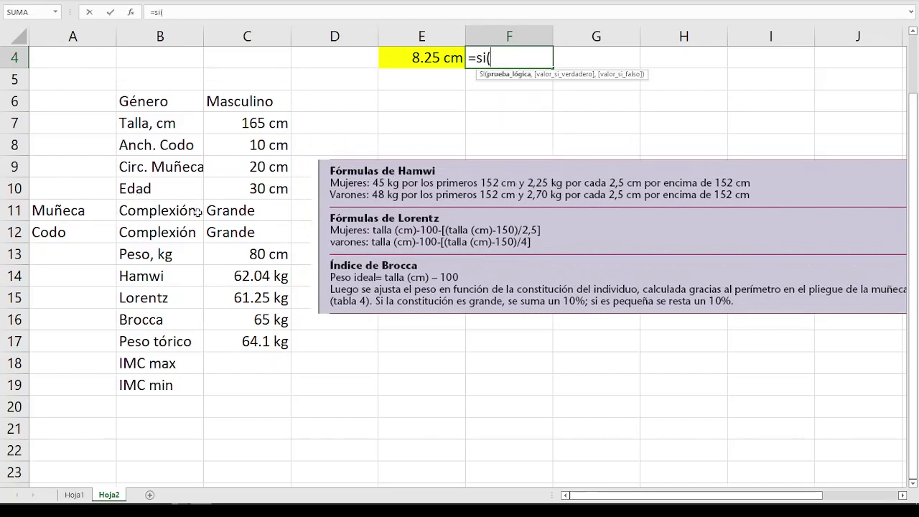
{"action": "left_click", "coordinate": [221, 210]}
{"action": "type", "text": "="}
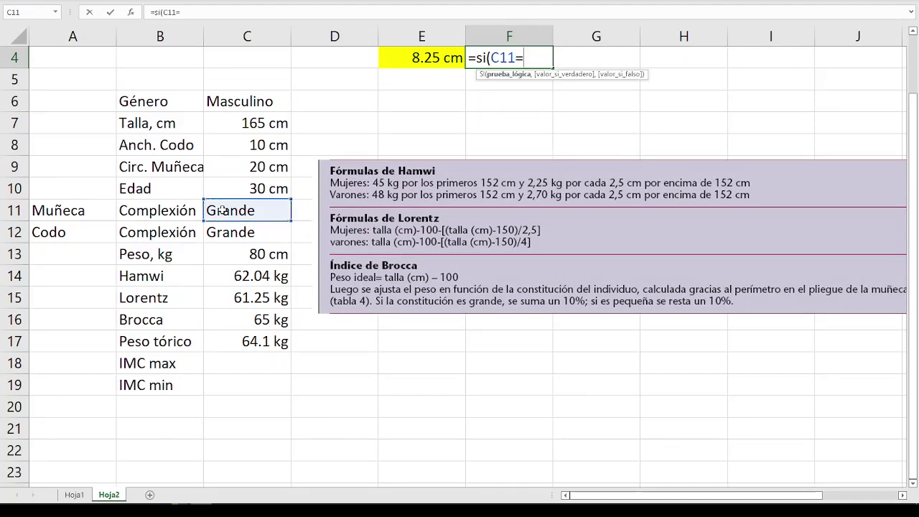
{"action": "type", "text": "\""}
{"action": "type", "text": "Grande"}
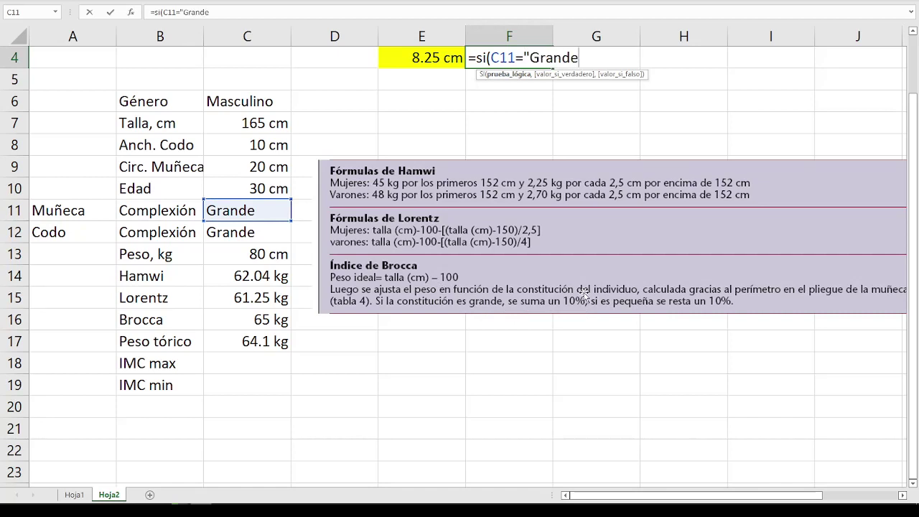
{"action": "type", "text": "\","}
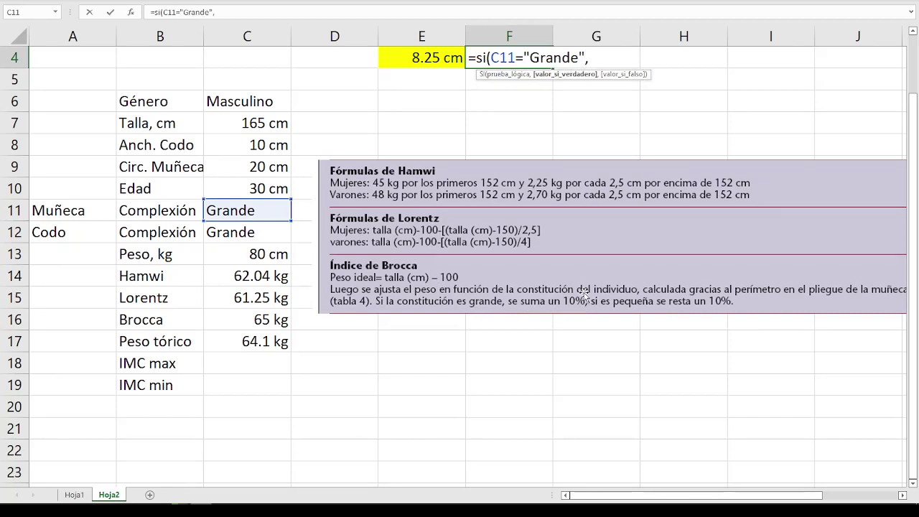
{"action": "type", "text": "10,"}
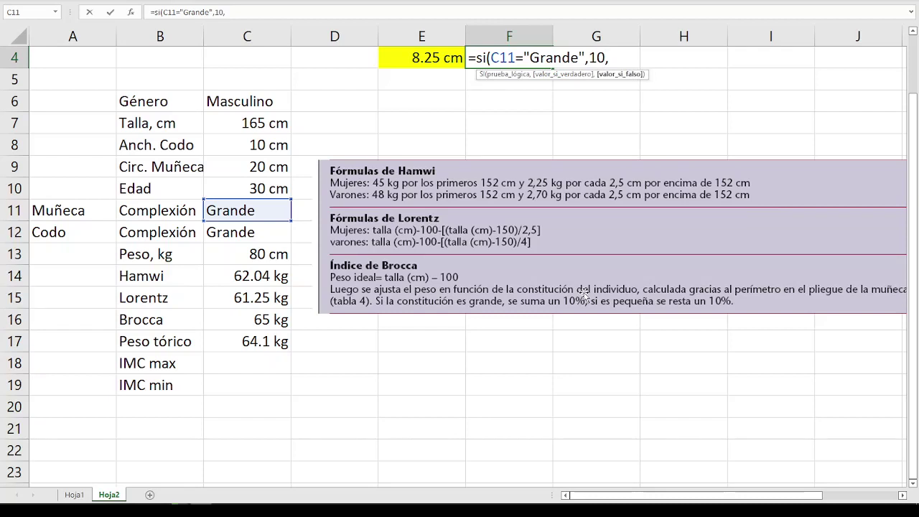
{"action": "type", "text": "si("}
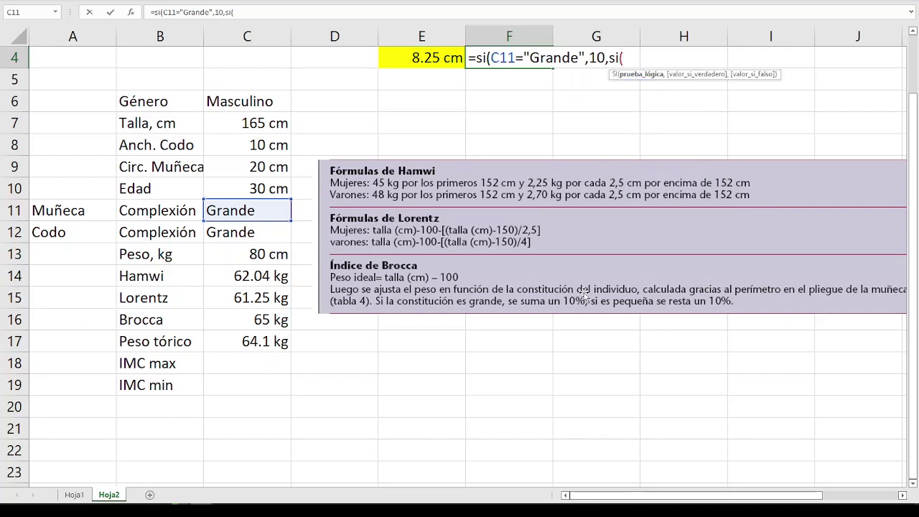
{"action": "left_click", "coordinate": [271, 214]}
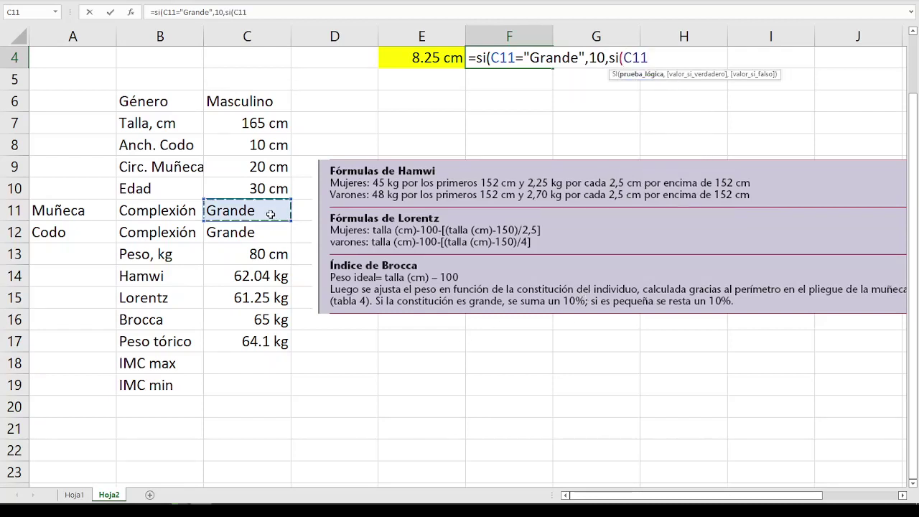
{"action": "type", "text": "=\"Peq"}
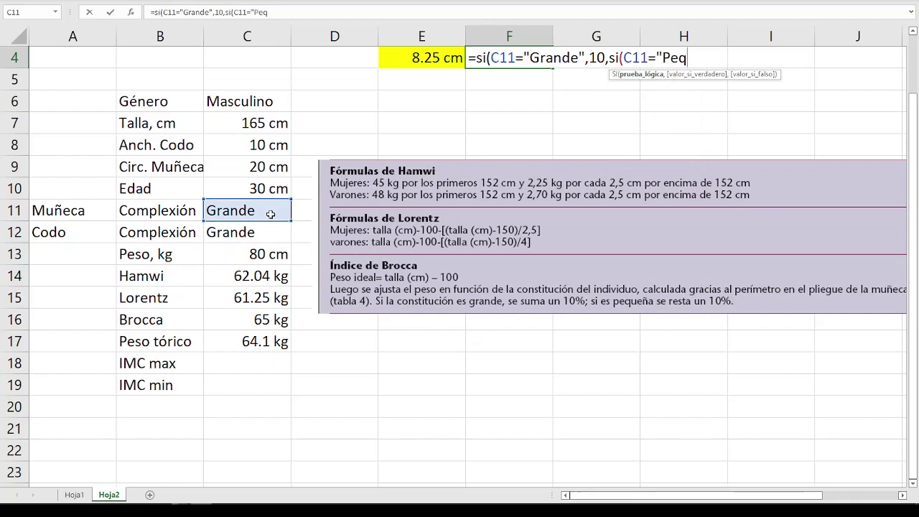
{"action": "type", "text": "ueña\""}
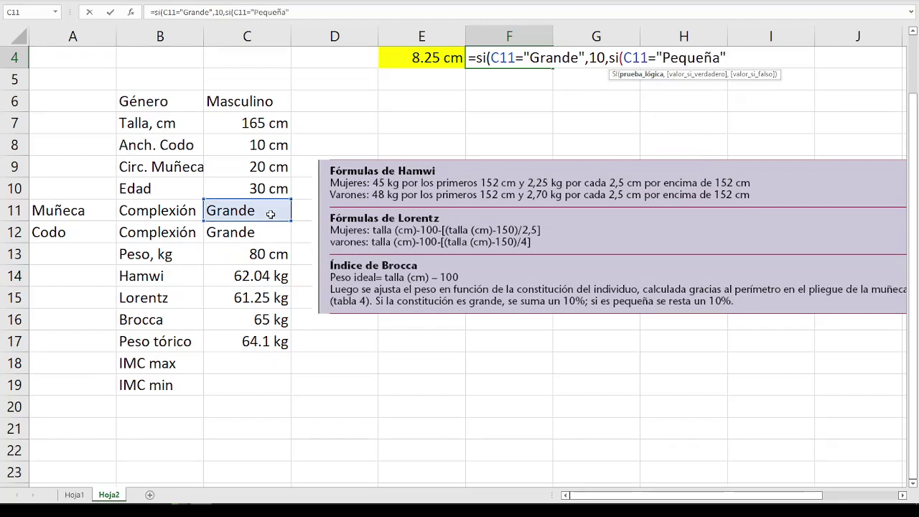
{"action": "type", "text": ","}
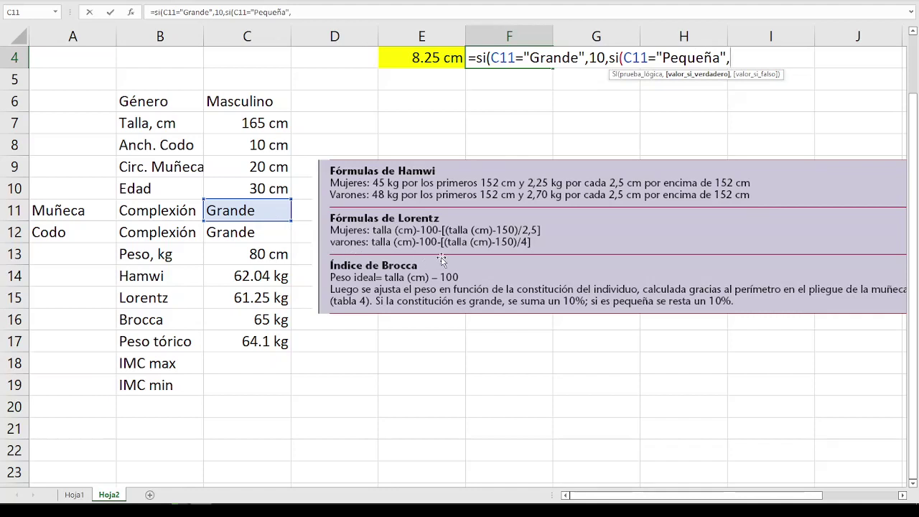
{"action": "type", "text": "-10"}
{"action": "type", "text": ",\"\""}
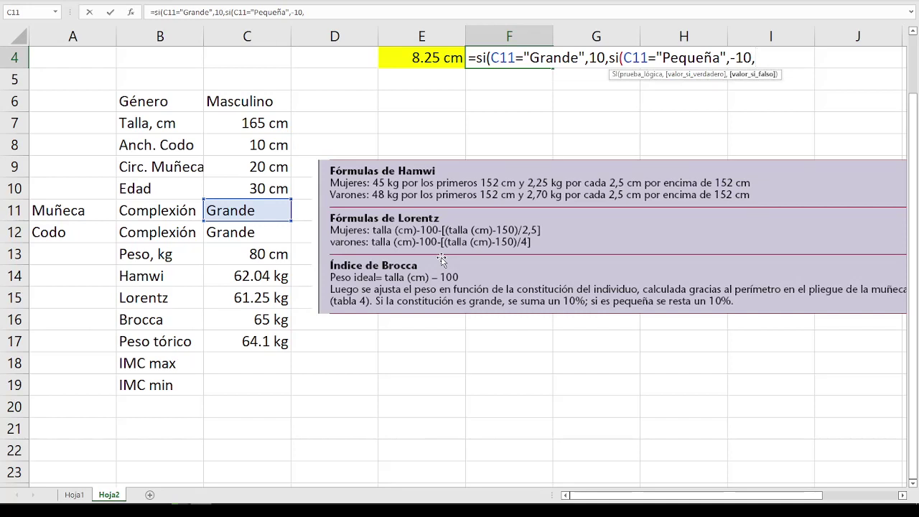
{"action": "type", "text": ")"}
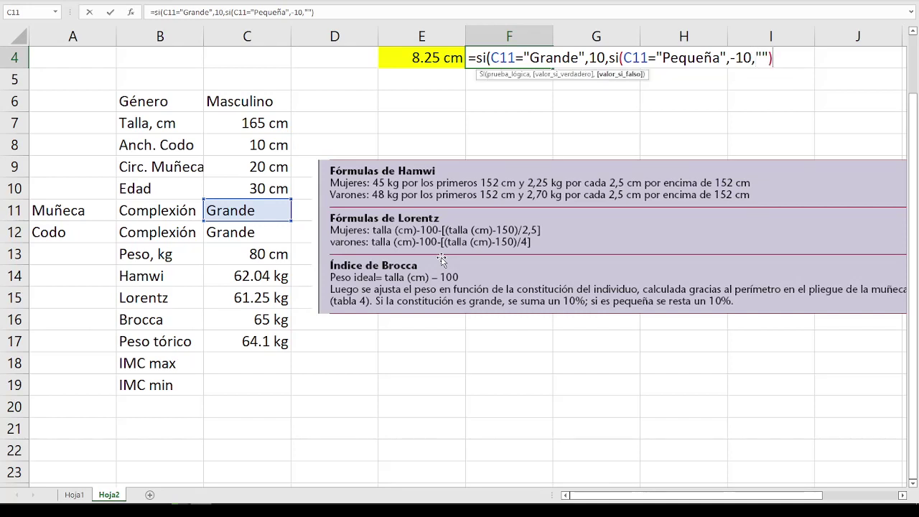
{"action": "type", "text": ")"}
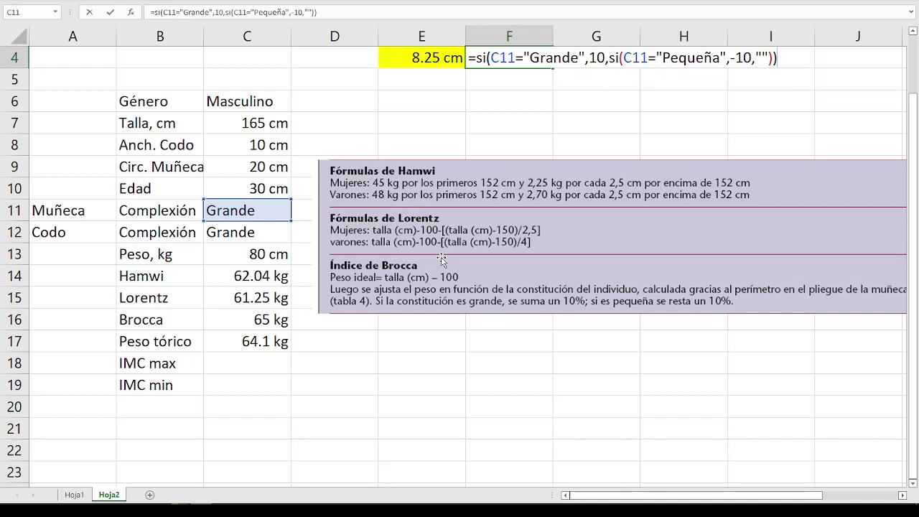
{"action": "key", "text": "Return"}
Move the formulas picture up and to the right, out of the way.
{"action": "key", "text": "Down"}
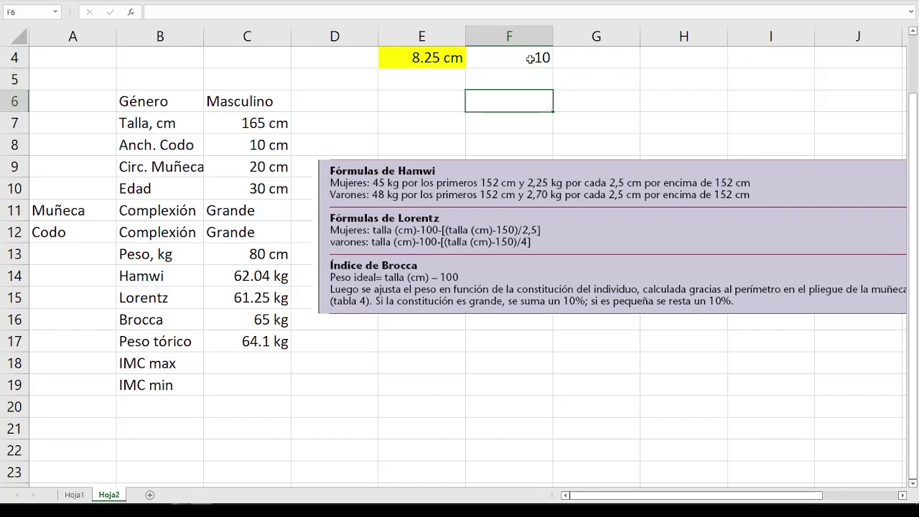
{"action": "left_click", "coordinate": [529, 59]}
{"action": "left_click_drag", "start_coordinate": [498, 228], "coordinate": [522, 194]}
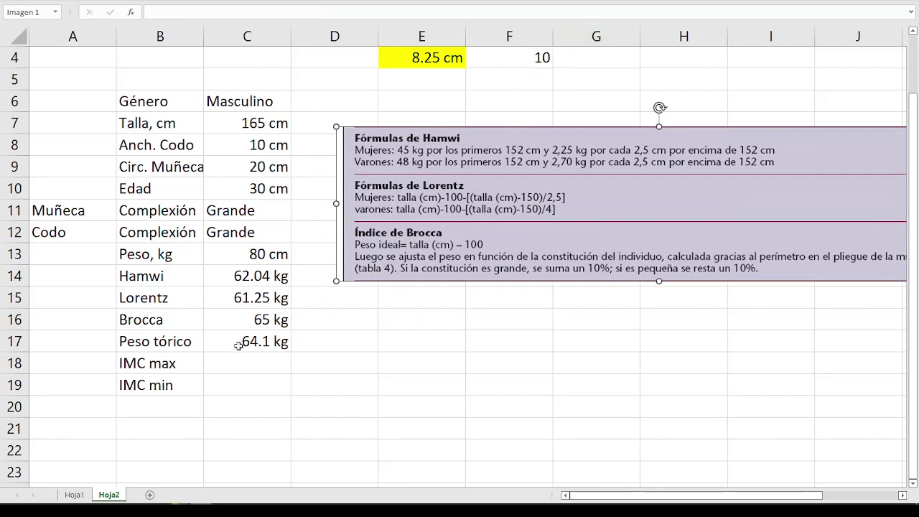
Change C16 to =((C7-100)*F4)/100, using F4 instead of 10, giving 6.5 kg.
{"action": "double_click", "coordinate": [246, 322]}
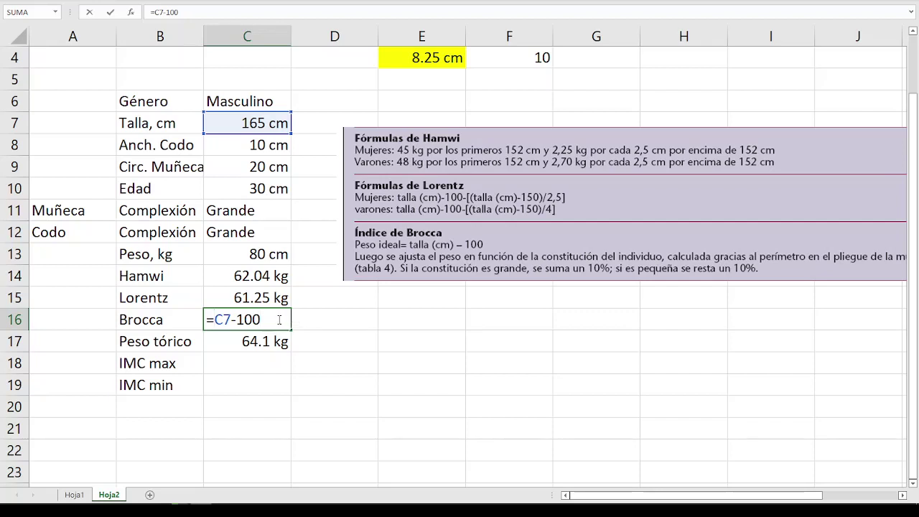
{"action": "type", "text": ")"}
{"action": "type", "text": "("}
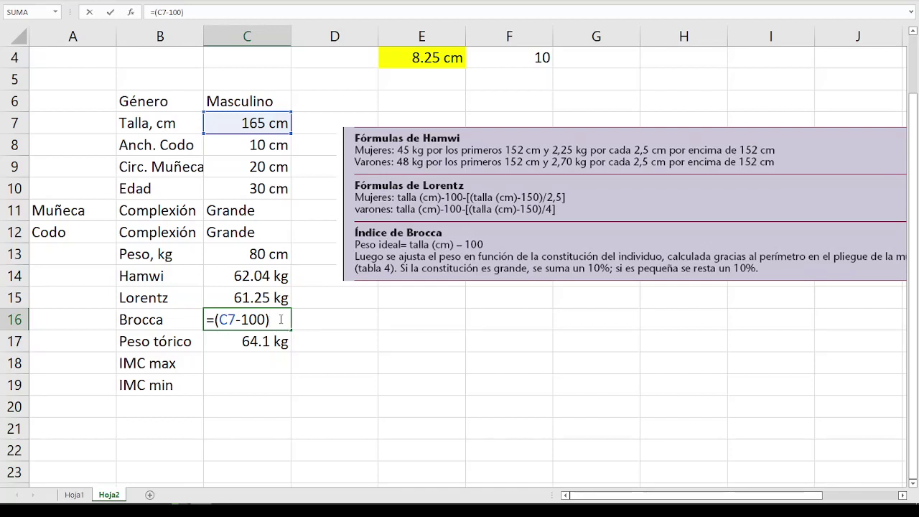
{"action": "type", "text": "10"}
{"action": "left_click", "coordinate": [218, 320]}
{"action": "type", "text": "("}
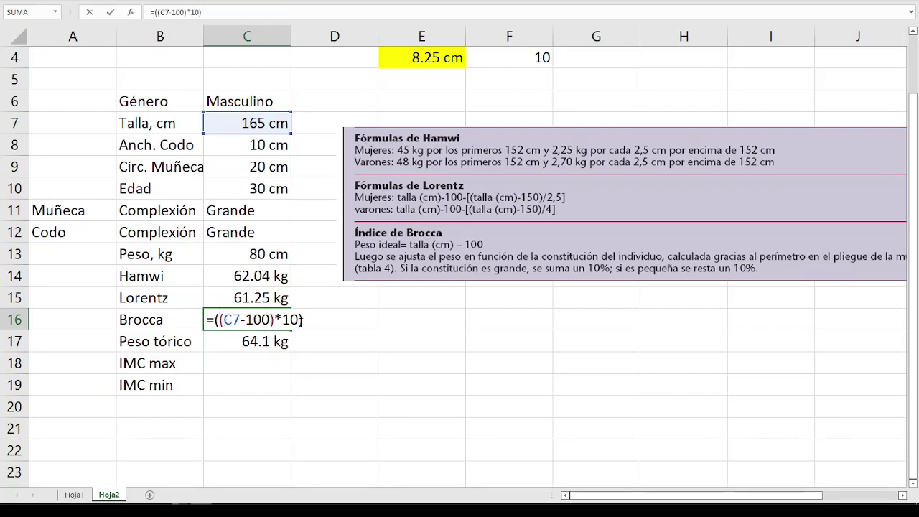
{"action": "key", "text": "BackSpace"}
{"action": "key", "text": "BackSpace"}
{"action": "left_click", "coordinate": [531, 56]}
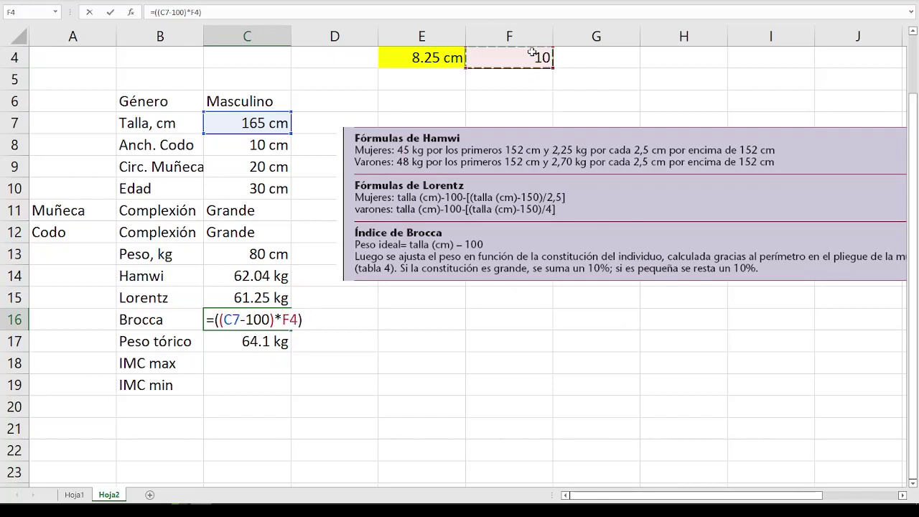
{"action": "left_click", "coordinate": [305, 320]}
{"action": "type", "text": "/100"}
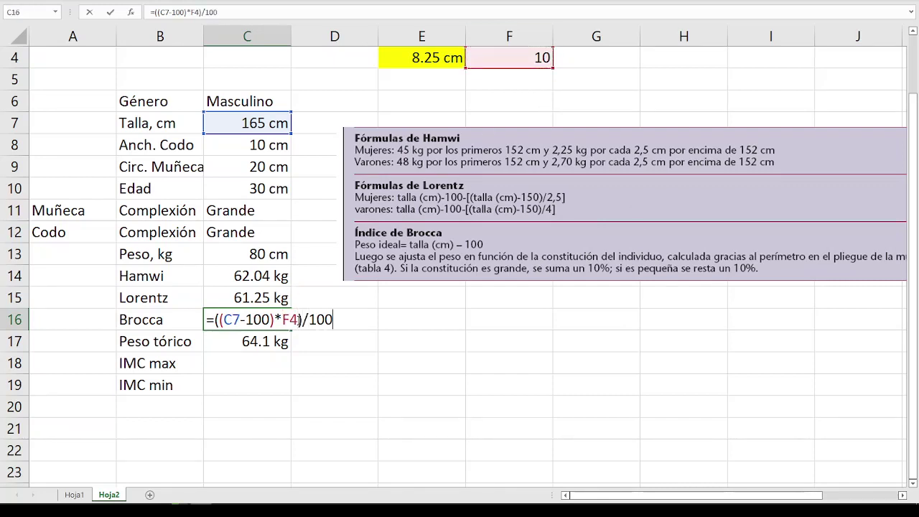
{"action": "key", "text": "Return"}
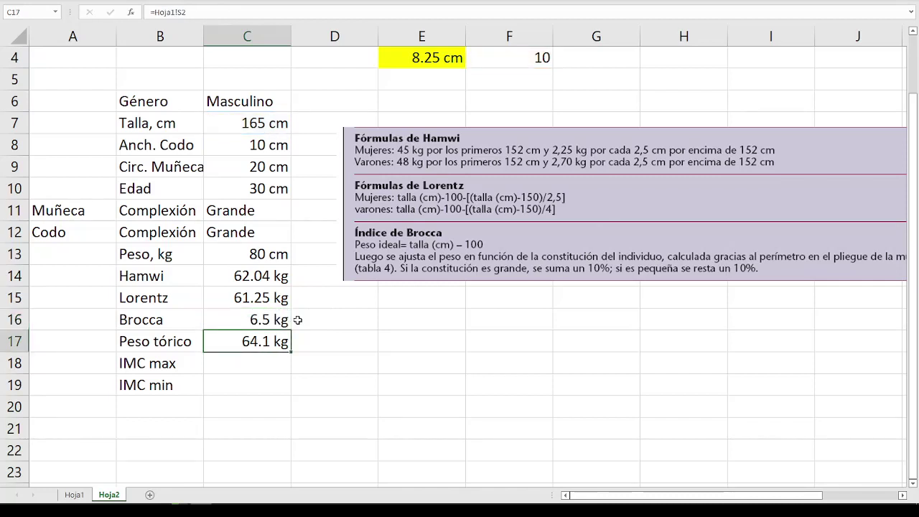
Prefix C16 with (C7-100)+ so it reads =(C7-100)+((C7-100)*F4)/100, giving 71.5 kg.
{"action": "double_click", "coordinate": [271, 319]}
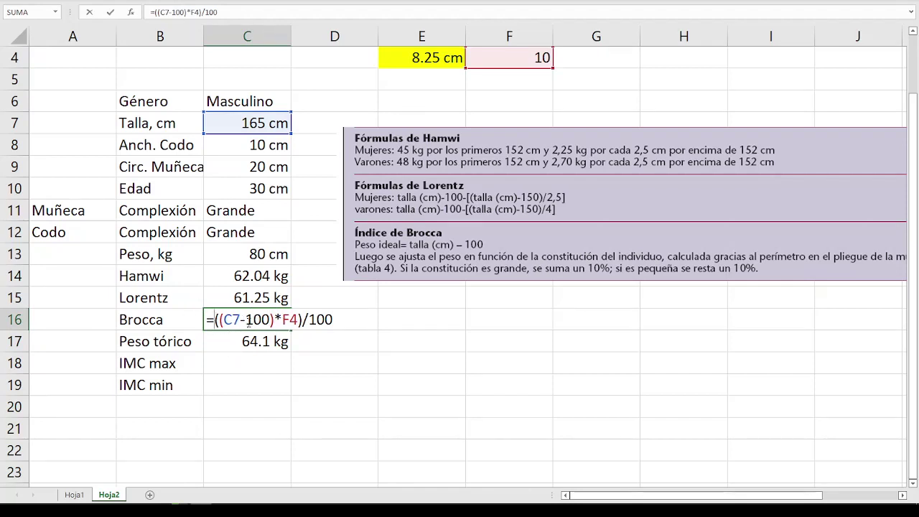
{"action": "type", "text": "("}
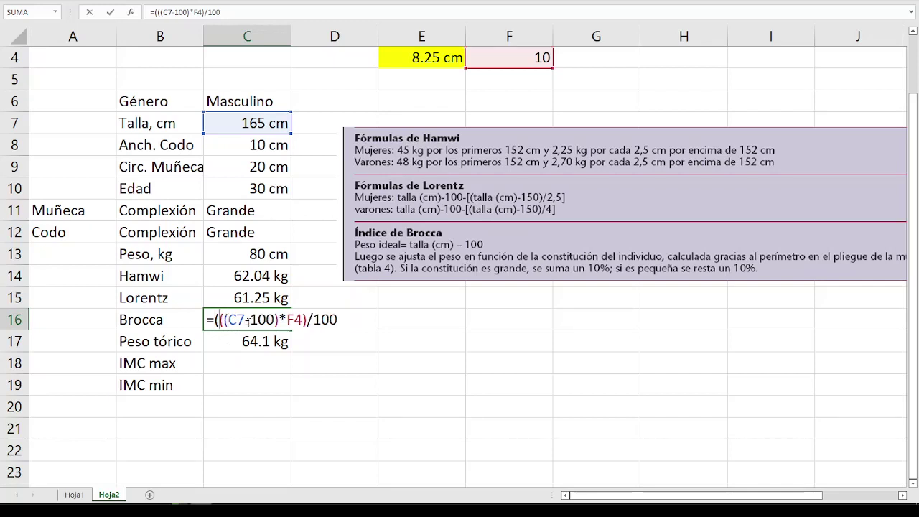
{"action": "type", "text": "C7"}
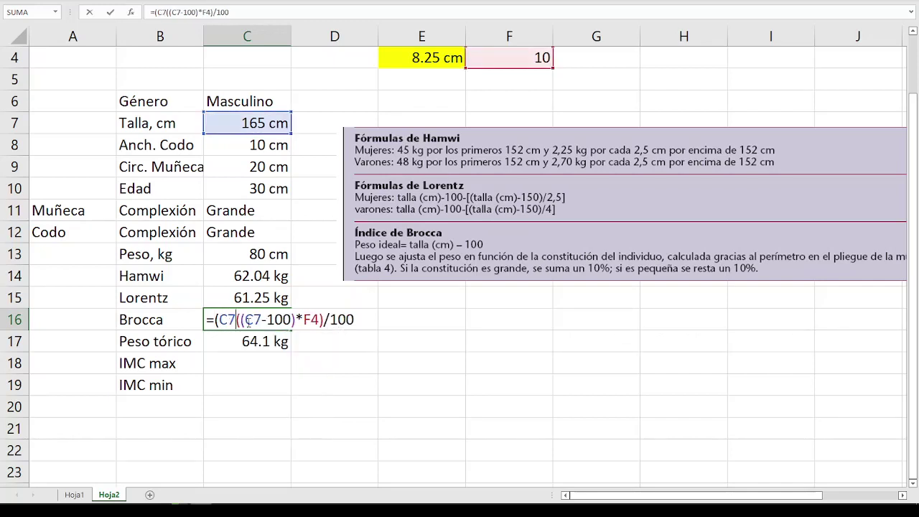
{"action": "type", "text": "-100"}
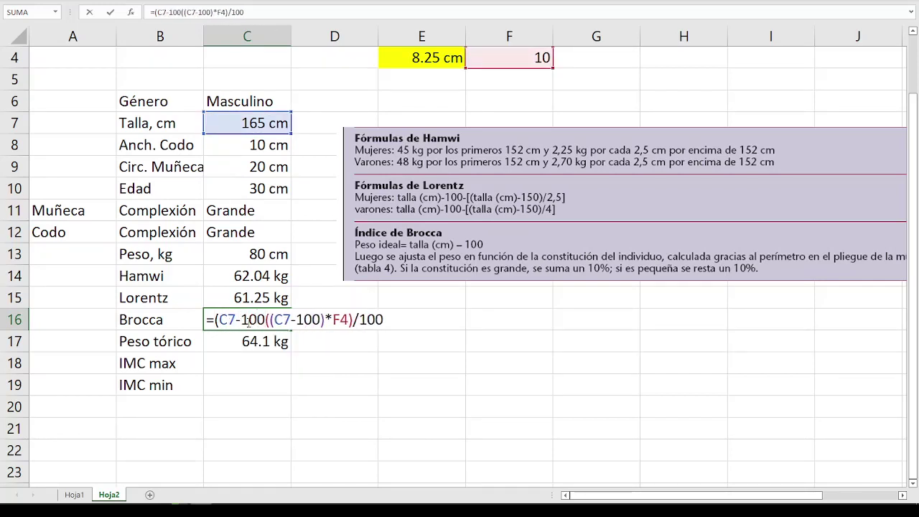
{"action": "type", "text": ")"}
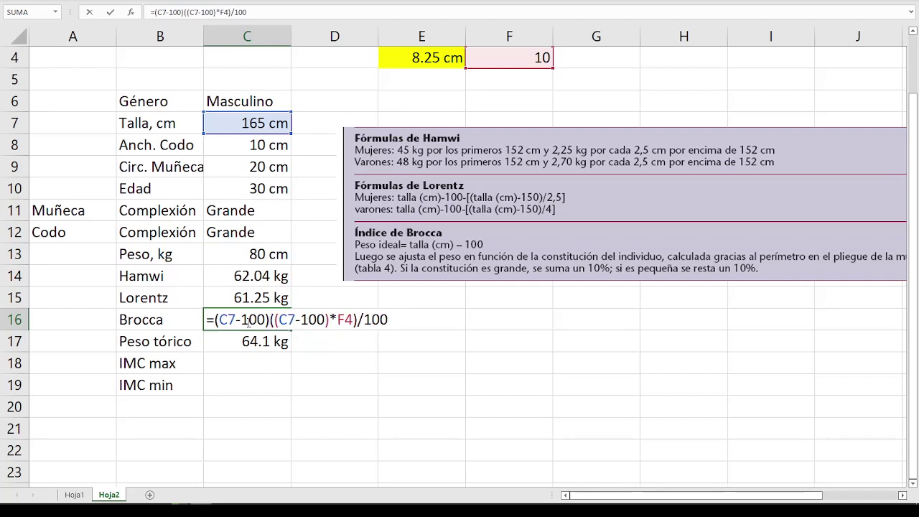
{"action": "type", "text": "+"}
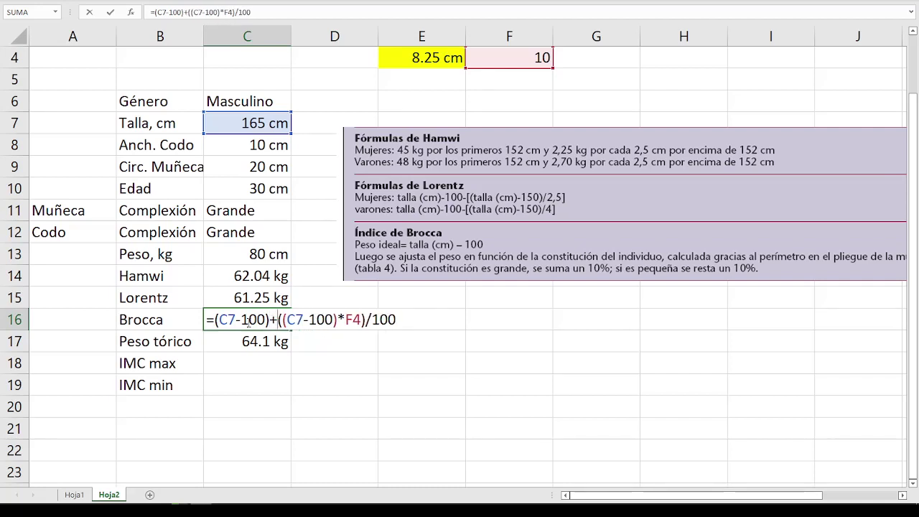
{"action": "key", "text": "Return"}
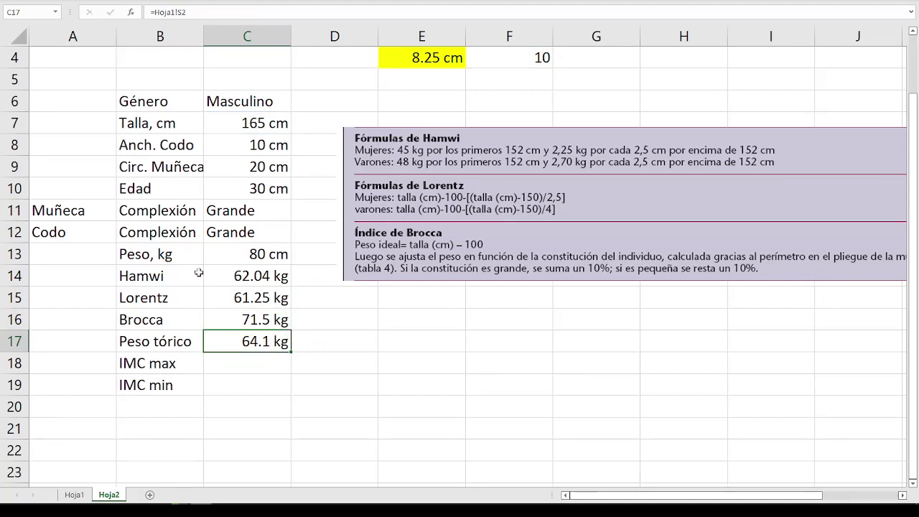
Set the wrist circumference in C9 to 5 cm and check the complexion in C11.
{"action": "left_click", "coordinate": [248, 213]}
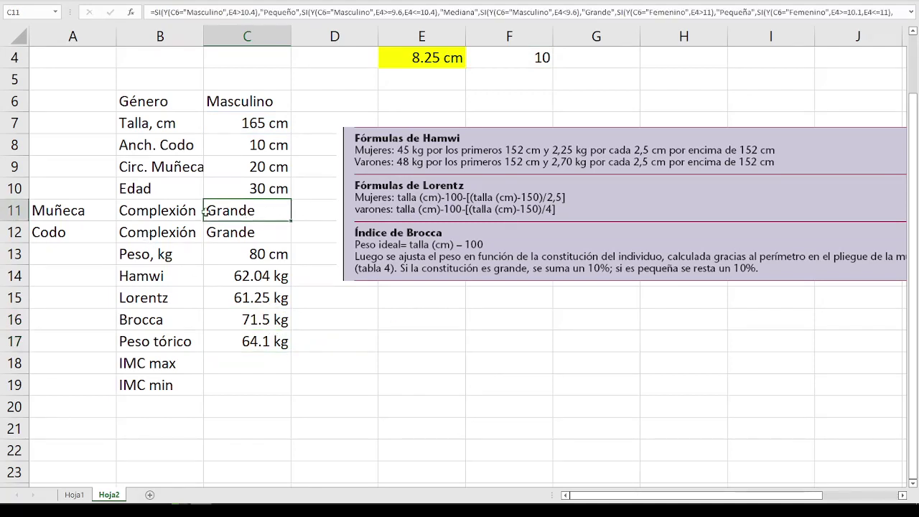
{"action": "left_click", "coordinate": [261, 173]}
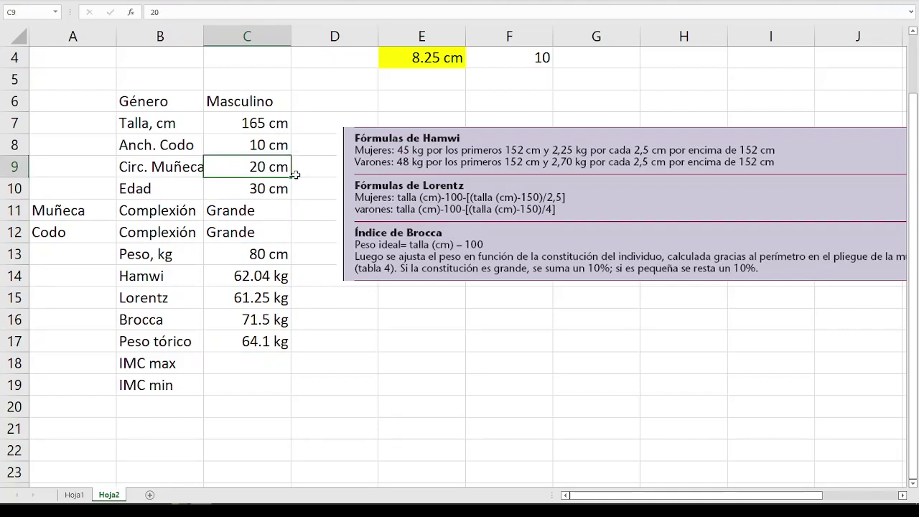
{"action": "type", "text": "5"}
{"action": "key", "text": "Return"}
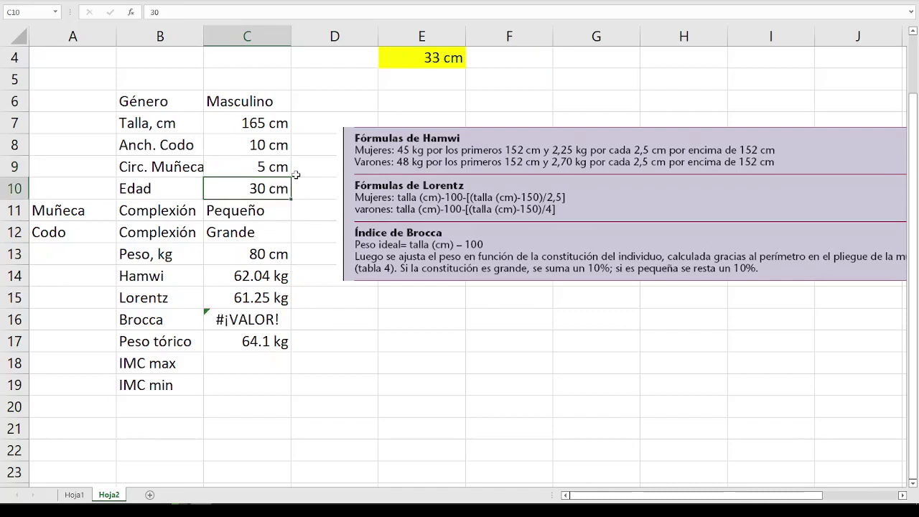
{"action": "left_click", "coordinate": [266, 209]}
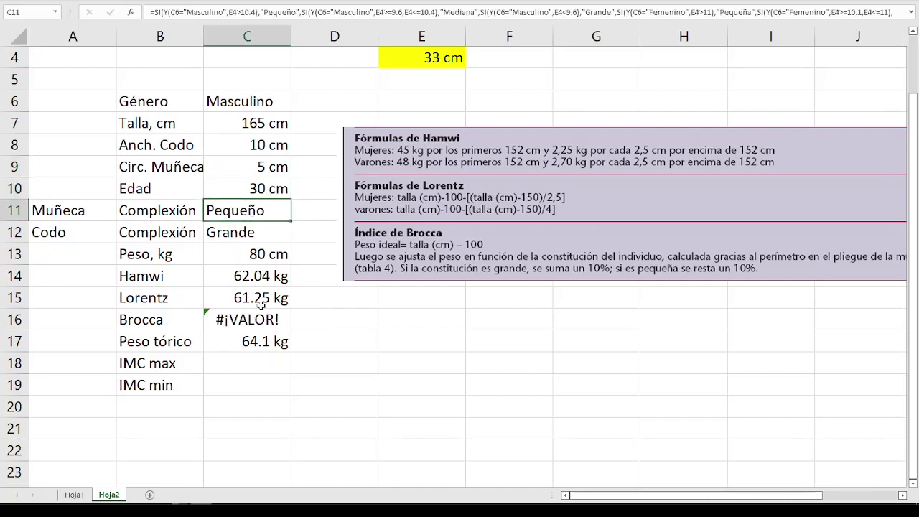
Edit F4 to test for "PequeñO" and return 0 otherwise instead of blank.
{"action": "double_click", "coordinate": [496, 59]}
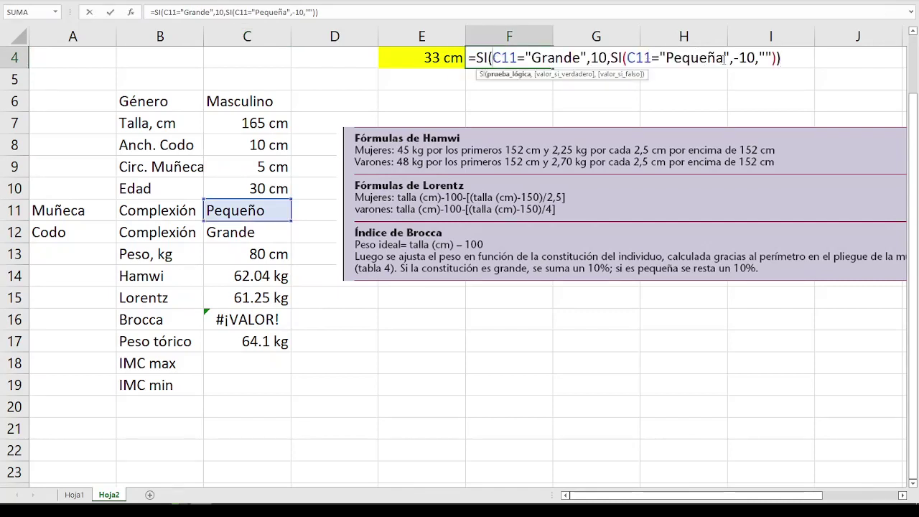
{"action": "left_click", "coordinate": [723, 59]}
{"action": "key", "text": "BackSpace"}
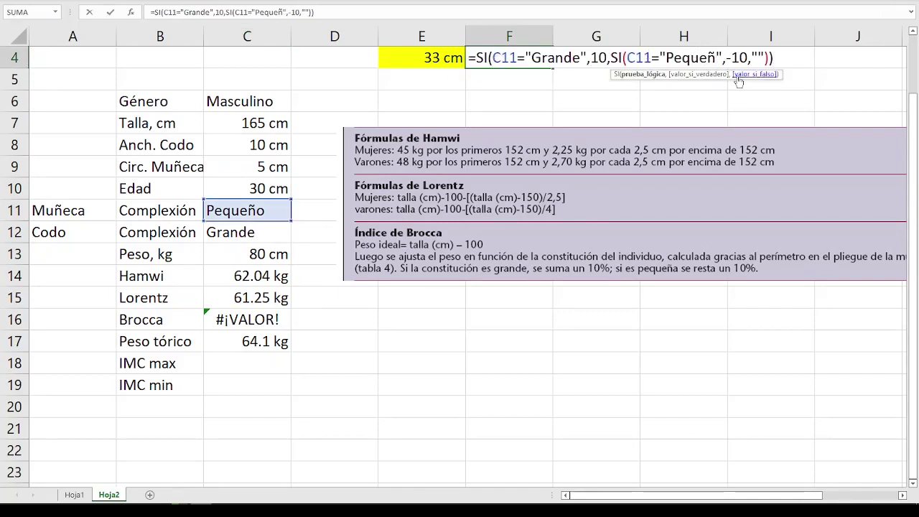
{"action": "type", "text": "O"}
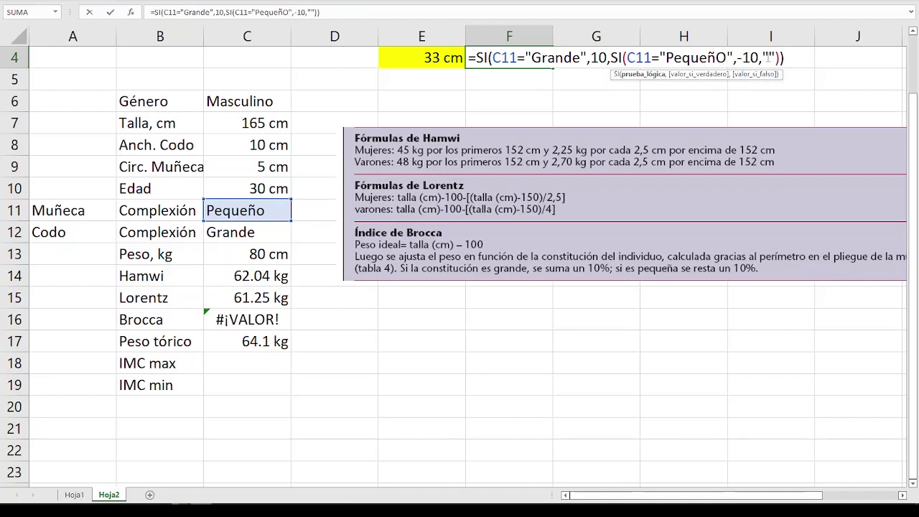
{"action": "left_click", "coordinate": [774, 57]}
{"action": "key", "text": "BackSpace"}
{"action": "key", "text": "BackSpace"}
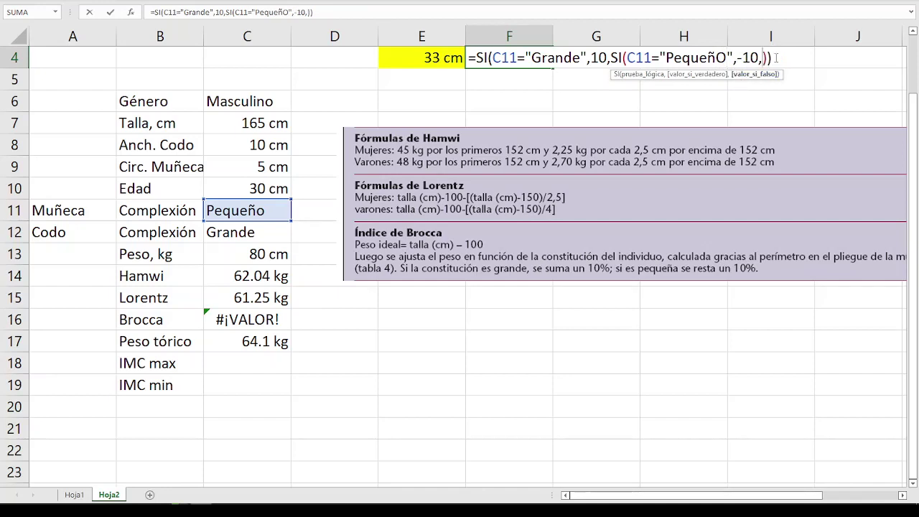
{"action": "type", "text": "0"}
{"action": "key", "text": "Return"}
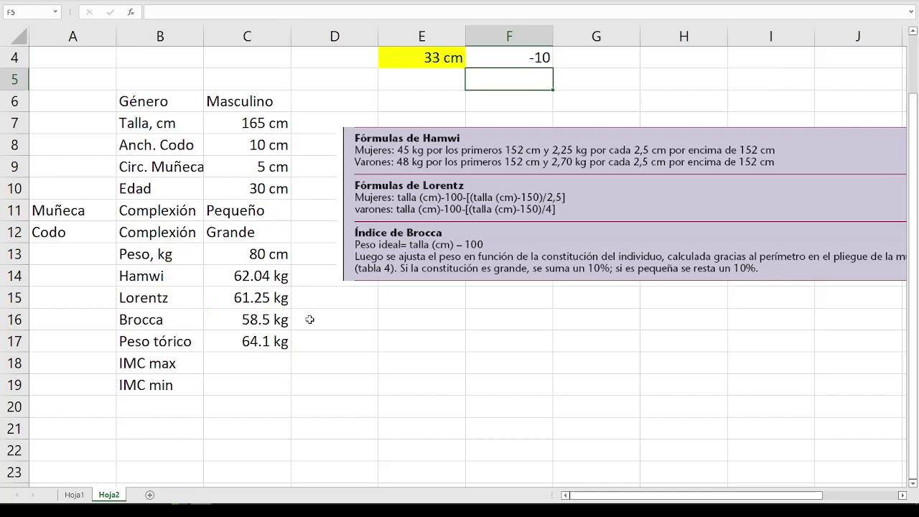
Try wrist circumferences of 20 cm and then 10 cm in C9.
{"action": "left_click", "coordinate": [260, 166]}
{"action": "type", "text": "20"}
{"action": "key", "text": "Return"}
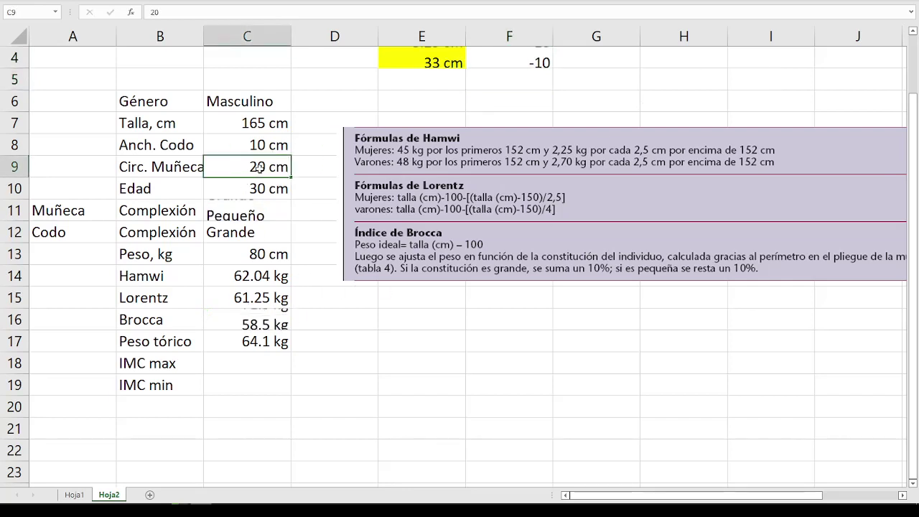
{"action": "left_click", "coordinate": [260, 167]}
{"action": "key", "text": "Up"}
{"action": "key", "text": "Down"}
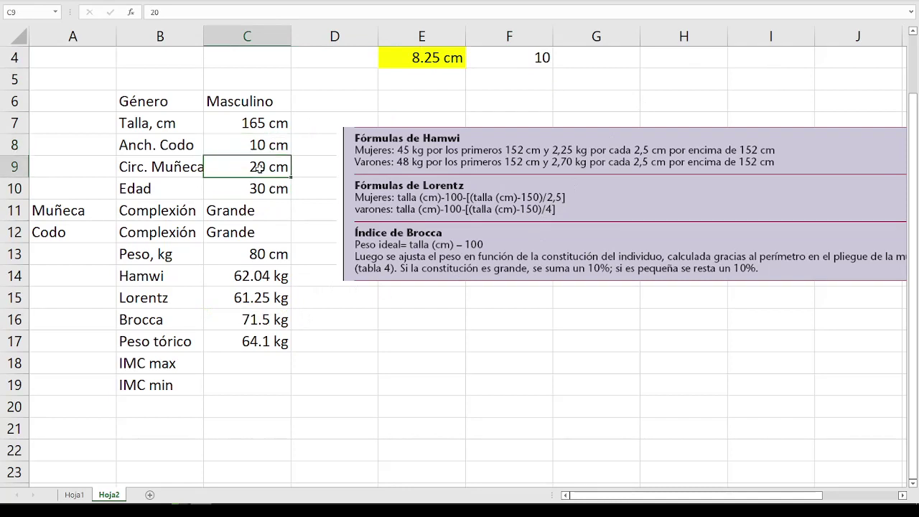
{"action": "key", "text": "Up"}
{"action": "key", "text": "Down"}
{"action": "type", "text": "10"}
{"action": "key", "text": "Return"}
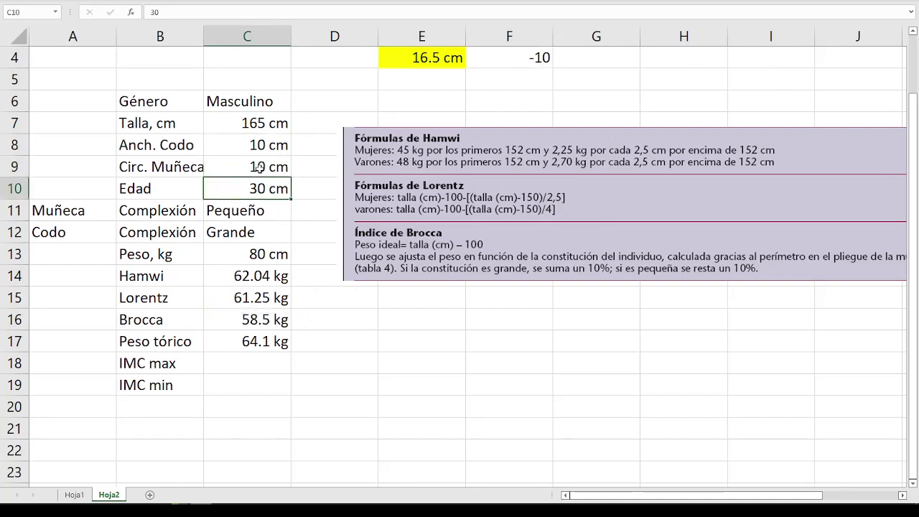
Enter 15 cm, then finally 17 cm in C9, making the complexion Mediana.
{"action": "left_click", "coordinate": [260, 166]}
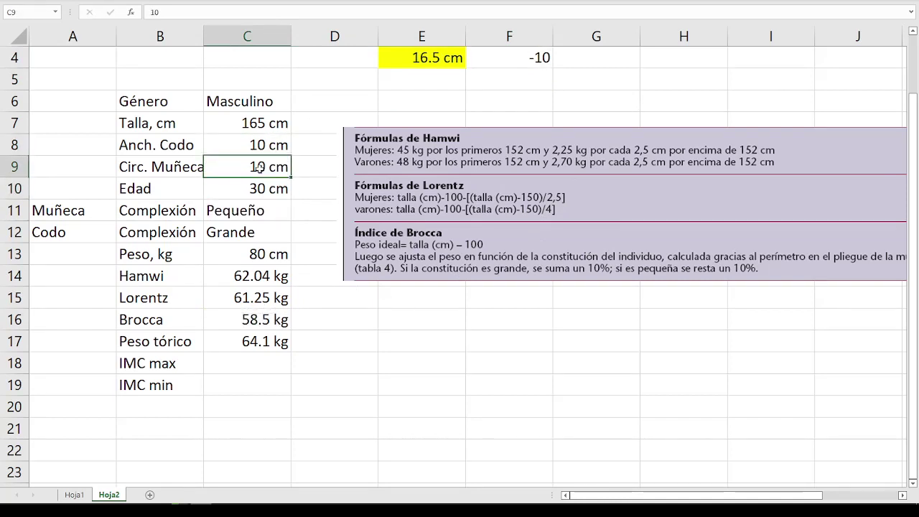
{"action": "type", "text": "15"}
{"action": "key", "text": "Return"}
{"action": "left_click", "coordinate": [260, 167]}
{"action": "type", "text": "17"}
{"action": "key", "text": "Return"}
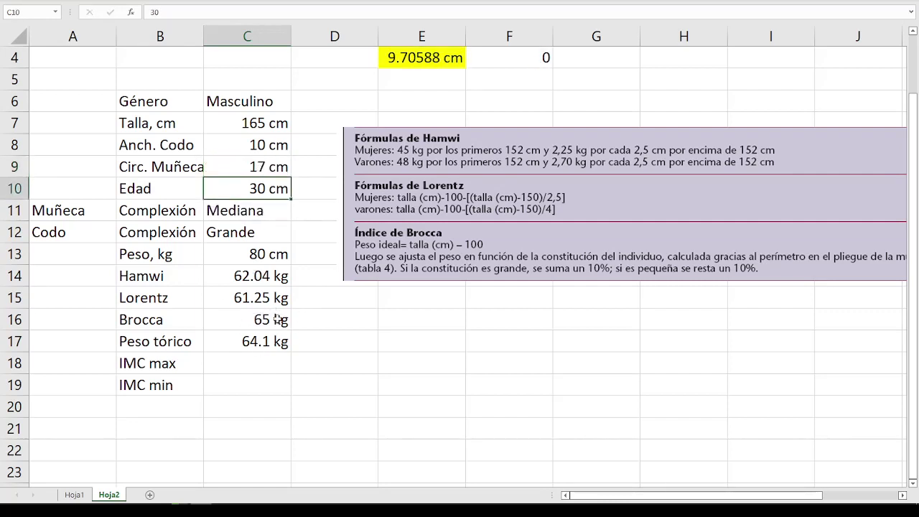
Go through the Hamwi, Lorentz, Brocca, Peso teórico and IMC max result rows.
{"action": "left_click", "coordinate": [164, 278]}
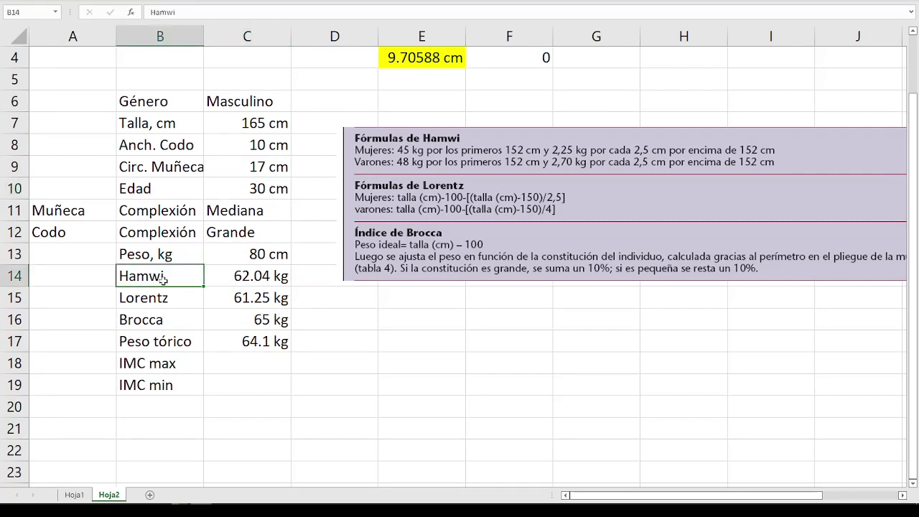
{"action": "left_click", "coordinate": [169, 296]}
{"action": "left_click", "coordinate": [156, 327]}
{"action": "left_click", "coordinate": [159, 343]}
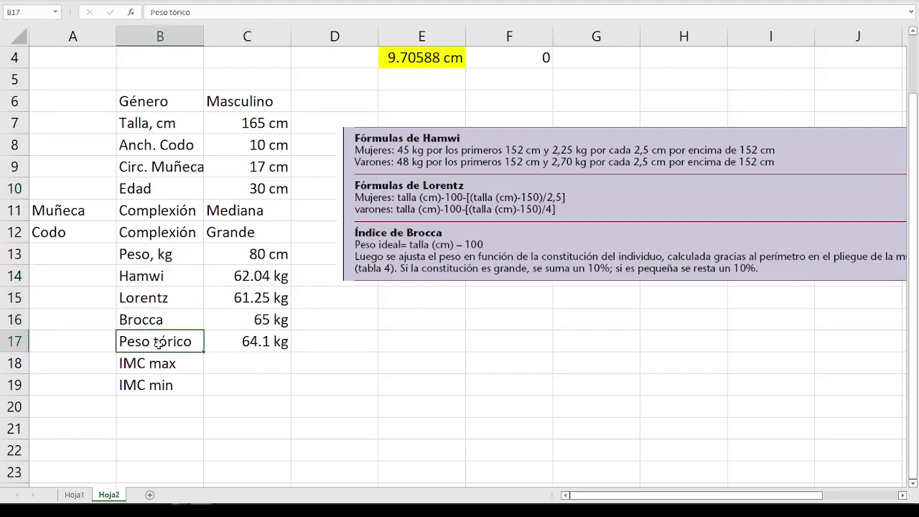
{"action": "left_click", "coordinate": [157, 361]}
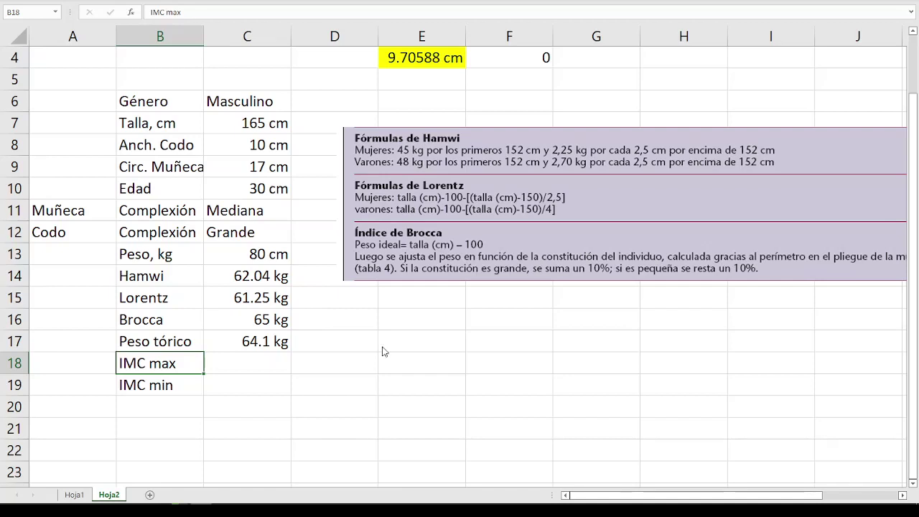
Ink 'IMC = kg/m² = kg = IMC × m²' by hand below the weight table.
{"action": "scroll", "coordinate": [381, 351], "scroll_direction": "down", "scroll_amount": 3}
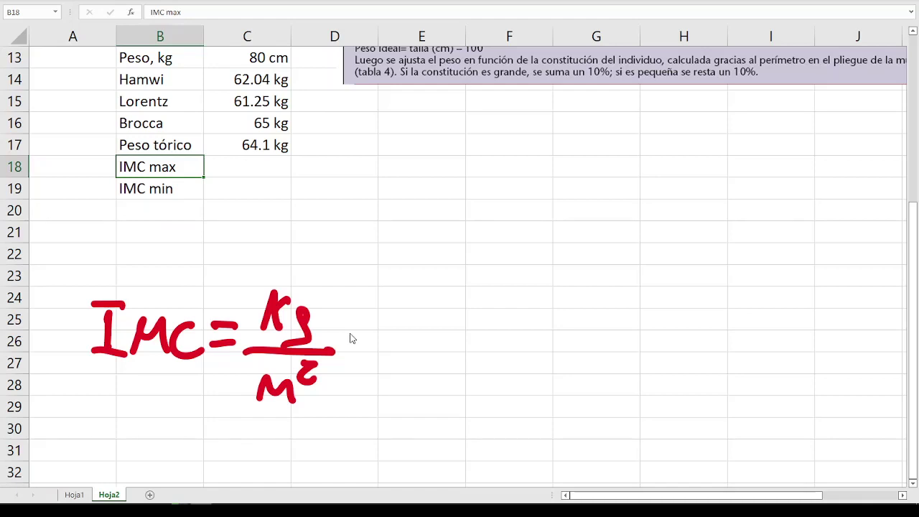
{"action": "left_click_drag", "start_coordinate": [252, 400], "coordinate": [298, 404]}
{"action": "mouse_move", "coordinate": [355, 361]}
{"action": "left_mouse_down"}
{"action": "mouse_move", "coordinate": [382, 359]}
{"action": "mouse_move", "coordinate": [388, 342]}
{"action": "mouse_move", "coordinate": [411, 372]}
{"action": "left_mouse_up"}
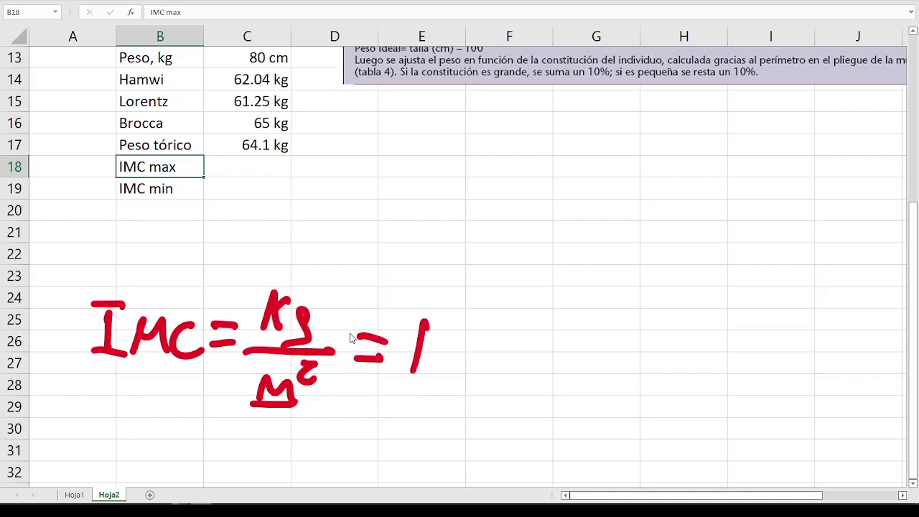
{"action": "mouse_move", "coordinate": [442, 331]}
{"action": "left_mouse_down"}
{"action": "mouse_move", "coordinate": [424, 352]}
{"action": "mouse_move", "coordinate": [437, 395]}
{"action": "left_mouse_up"}
{"action": "left_click_drag", "start_coordinate": [427, 354], "coordinate": [439, 380]}
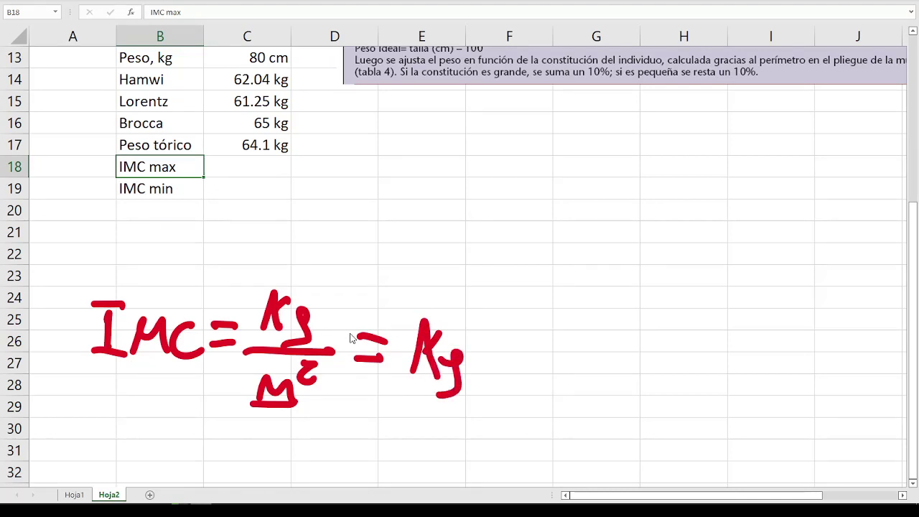
{"action": "mouse_move", "coordinate": [477, 354]}
{"action": "left_mouse_down"}
{"action": "mouse_move", "coordinate": [507, 353]}
{"action": "mouse_move", "coordinate": [507, 337]}
{"action": "mouse_move", "coordinate": [563, 359]}
{"action": "mouse_move", "coordinate": [538, 356]}
{"action": "left_mouse_up"}
{"action": "mouse_move", "coordinate": [524, 316]}
{"action": "left_mouse_down"}
{"action": "mouse_move", "coordinate": [560, 313]}
{"action": "mouse_move", "coordinate": [573, 364]}
{"action": "left_mouse_up"}
{"action": "left_click_drag", "start_coordinate": [575, 323], "coordinate": [616, 361]}
{"action": "mouse_move", "coordinate": [649, 329]}
{"action": "left_mouse_down"}
{"action": "mouse_move", "coordinate": [651, 352]}
{"action": "mouse_move", "coordinate": [687, 345]}
{"action": "left_mouse_up"}
{"action": "mouse_move", "coordinate": [701, 327]}
{"action": "left_mouse_down"}
{"action": "mouse_move", "coordinate": [678, 355]}
{"action": "mouse_move", "coordinate": [770, 350]}
{"action": "left_mouse_up"}
{"action": "left_click_drag", "start_coordinate": [765, 305], "coordinate": [785, 314]}
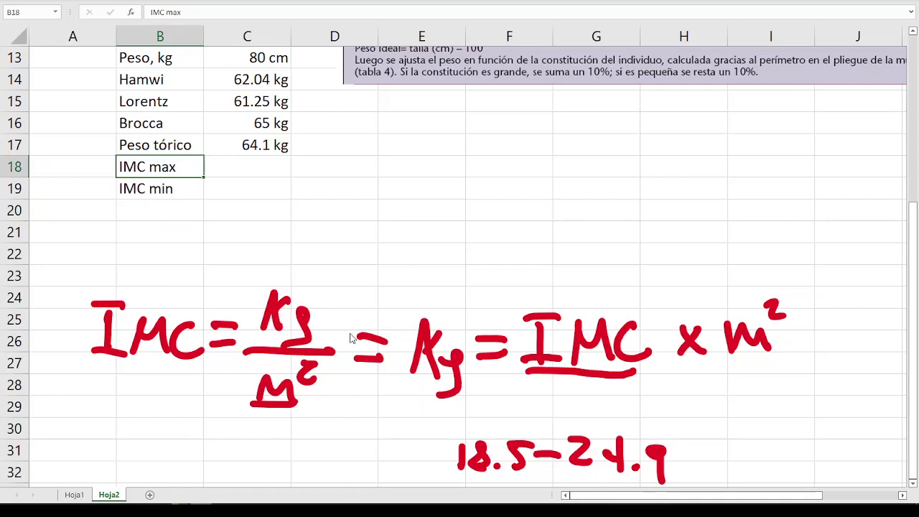
Enter =24.9*(C7/100)^2 in C18 so IMC max shows 67.7903 kg.
{"action": "left_click", "coordinate": [251, 167]}
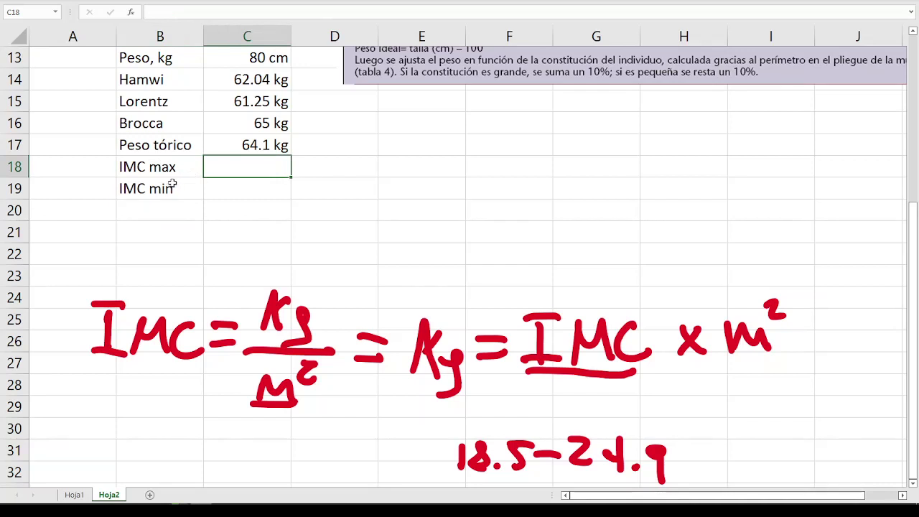
{"action": "type", "text": "="}
{"action": "type", "text": "24."}
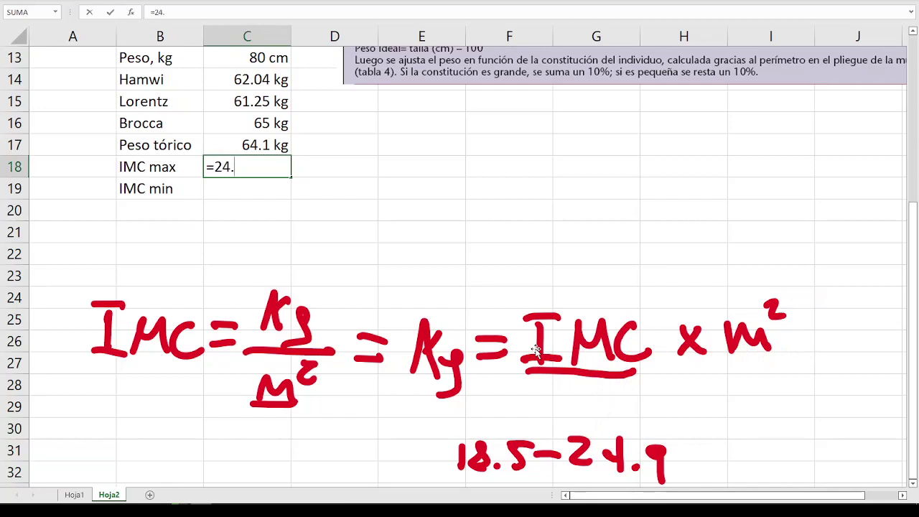
{"action": "type", "text": "9*"}
{"action": "scroll", "coordinate": [535, 350], "scroll_direction": "up", "scroll_amount": 2}
{"action": "scroll", "coordinate": [535, 350], "scroll_direction": "up", "scroll_amount": 2}
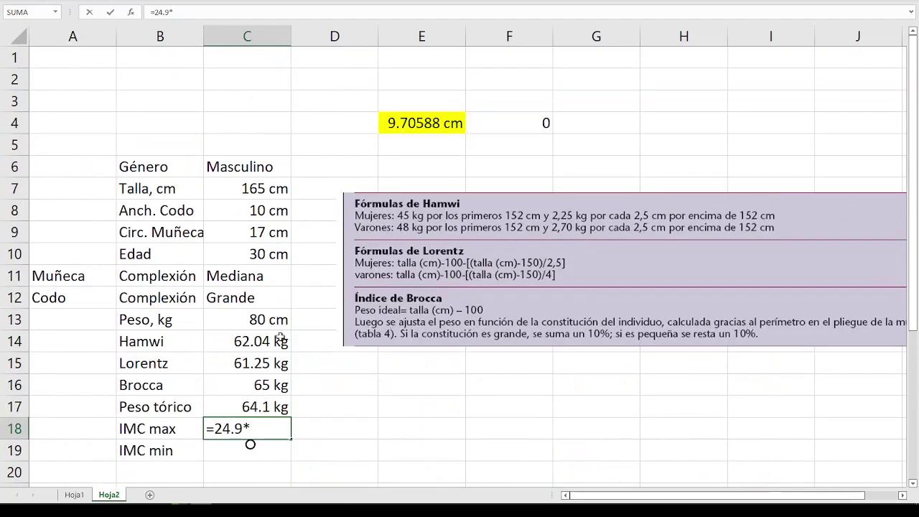
{"action": "scroll", "coordinate": [276, 343], "scroll_direction": "down", "scroll_amount": 1}
{"action": "scroll", "coordinate": [277, 343], "scroll_direction": "down", "scroll_amount": 1}
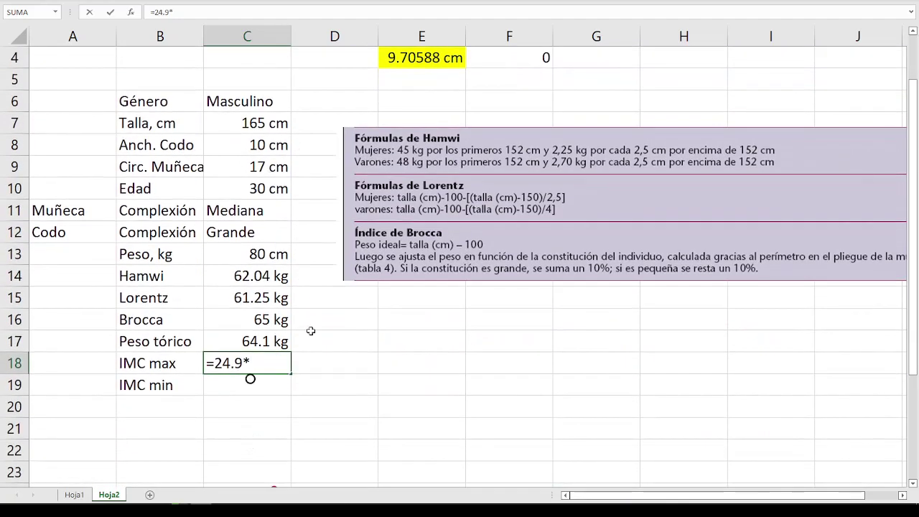
{"action": "type", "text": "("}
{"action": "left_click", "coordinate": [256, 121]}
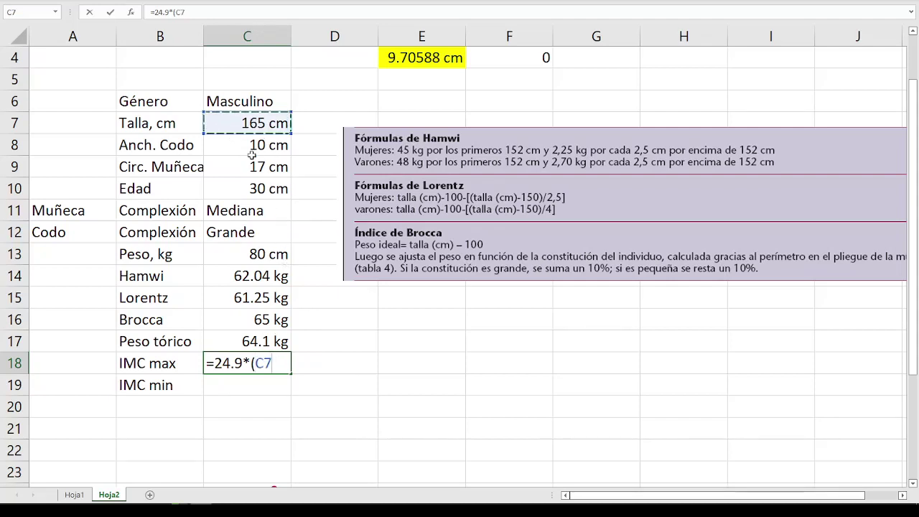
{"action": "type", "text": "/"}
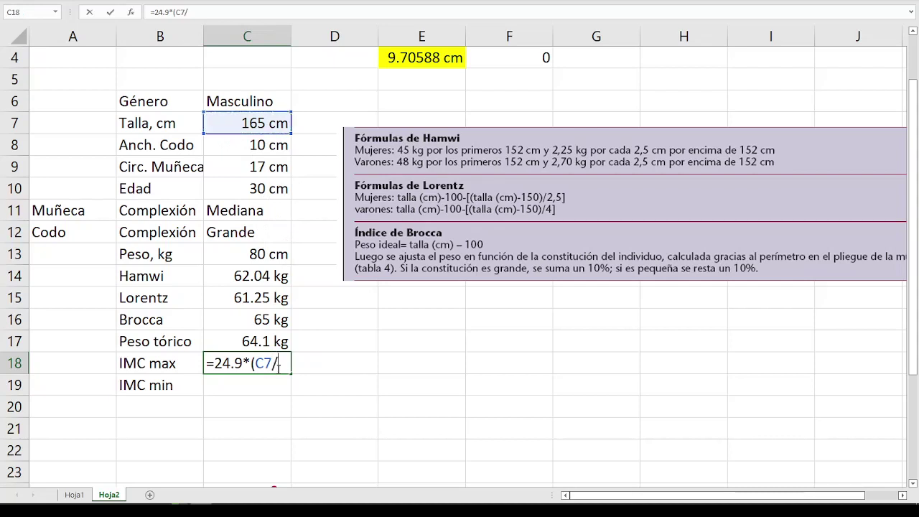
{"action": "type", "text": "100"}
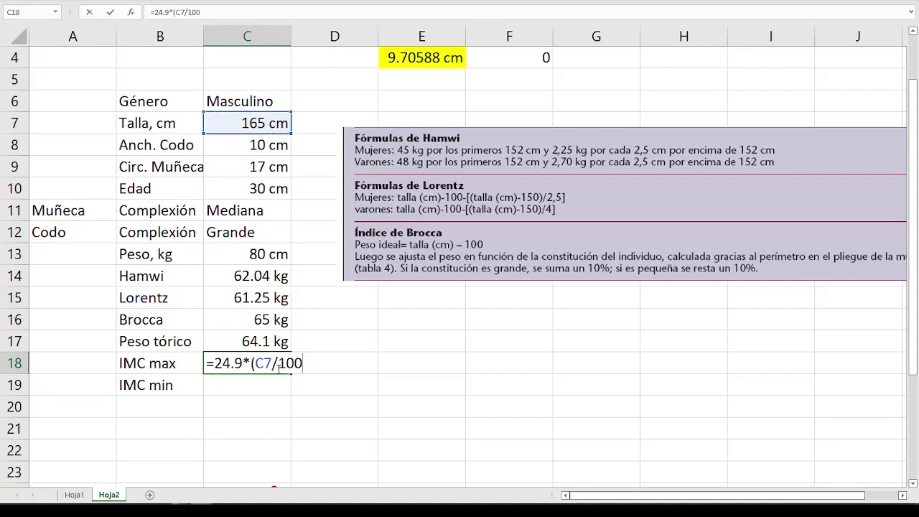
{"action": "type", "text": ")"}
{"action": "type", "text": "^^"}
{"action": "key", "text": "BackSpace"}
{"action": "type", "text": "2"}
{"action": "key", "text": "Return"}
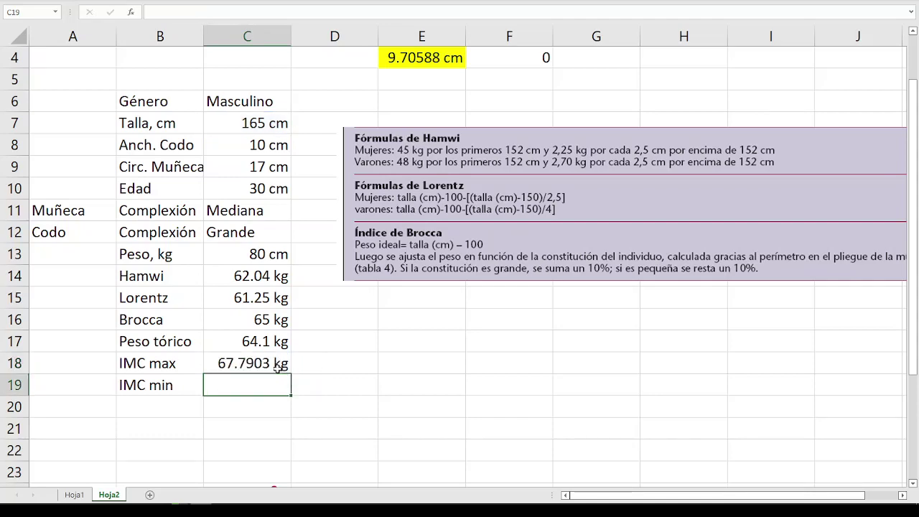
{"action": "scroll", "coordinate": [147, 352], "scroll_direction": "down", "scroll_amount": 2}
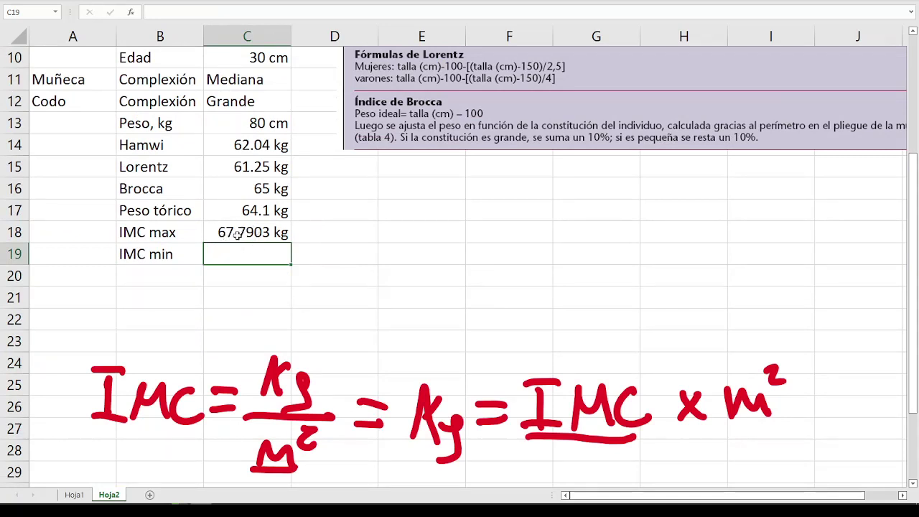
Enter =18.5*(C7/100)^2 in C19, fixing the 110 divisor typo, so IMC min shows 50.3663 kg.
{"action": "left_click", "coordinate": [248, 231]}
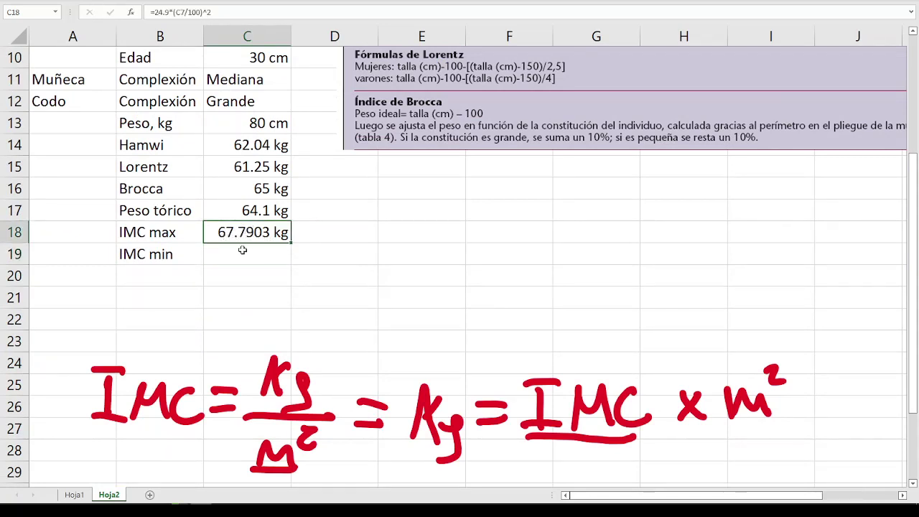
{"action": "left_click", "coordinate": [243, 250]}
{"action": "type", "text": "="}
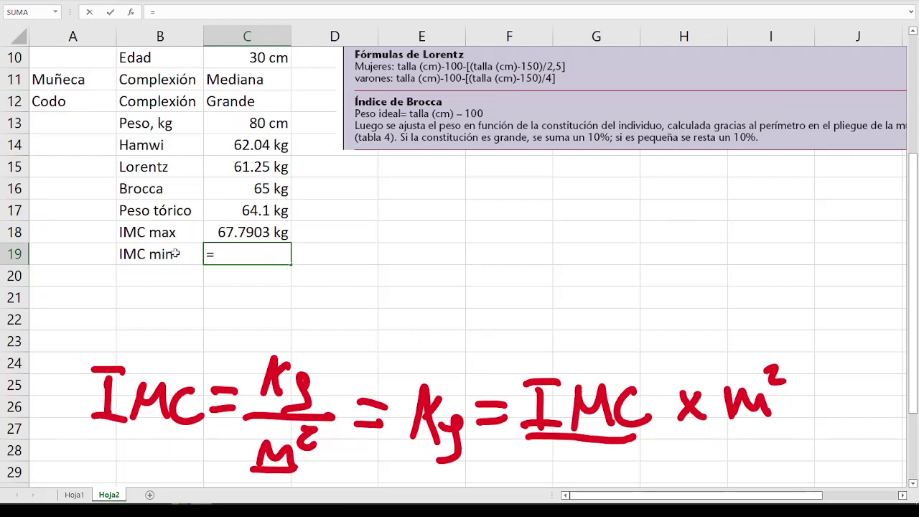
{"action": "type", "text": "18.5*"}
{"action": "scroll", "coordinate": [395, 276], "scroll_direction": "up", "scroll_amount": 2}
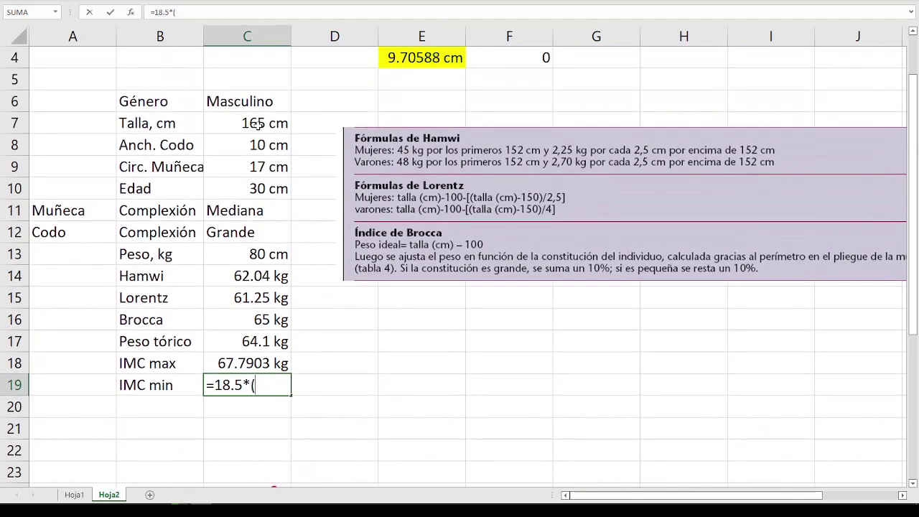
{"action": "left_click", "coordinate": [259, 125]}
{"action": "type", "text": "/"}
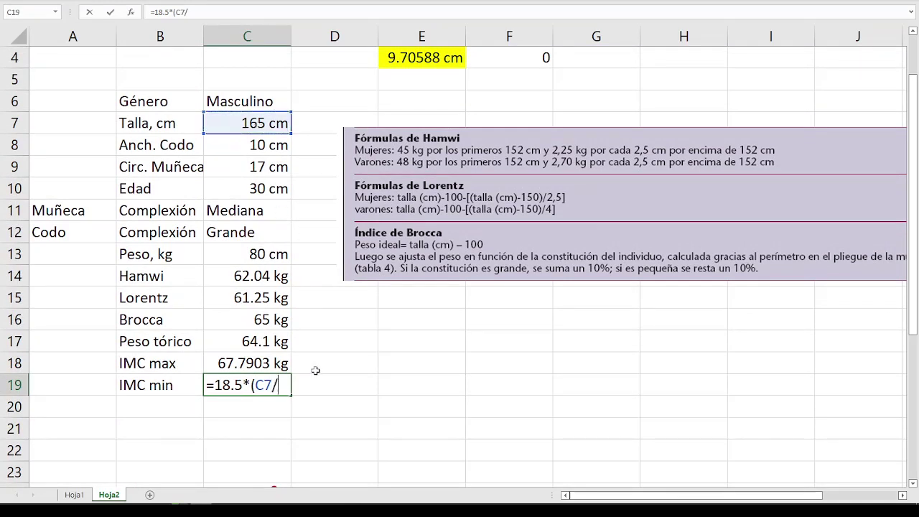
{"action": "type", "text": "110"}
{"action": "key", "text": "BackSpace"}
{"action": "key", "text": "BackSpace"}
{"action": "type", "text": "00"}
{"action": "type", "text": "^"}
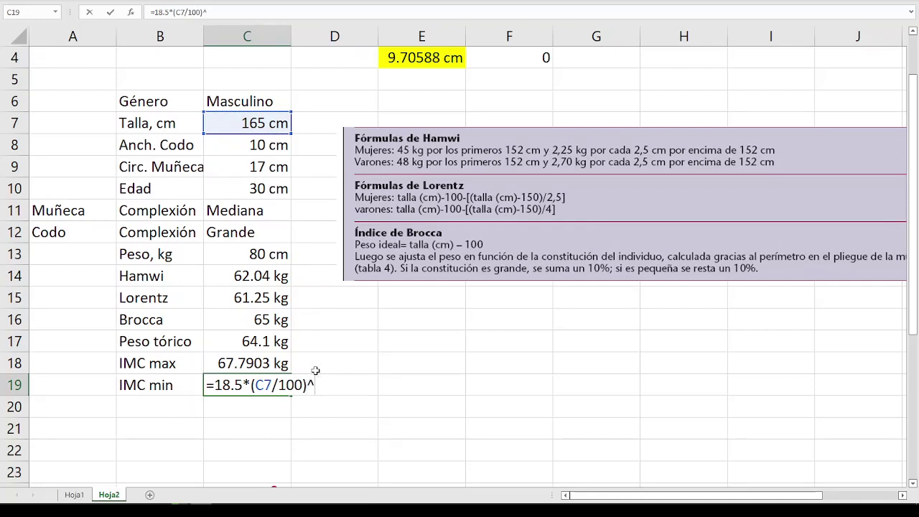
{"action": "type", "text": "^2"}
{"action": "key", "text": "Return"}
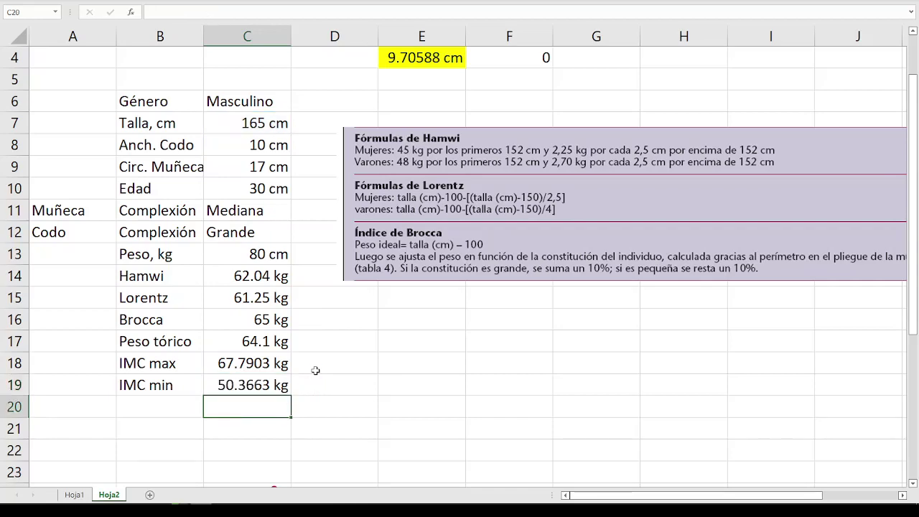
{"action": "scroll", "coordinate": [314, 371], "scroll_direction": "down", "scroll_amount": 2}
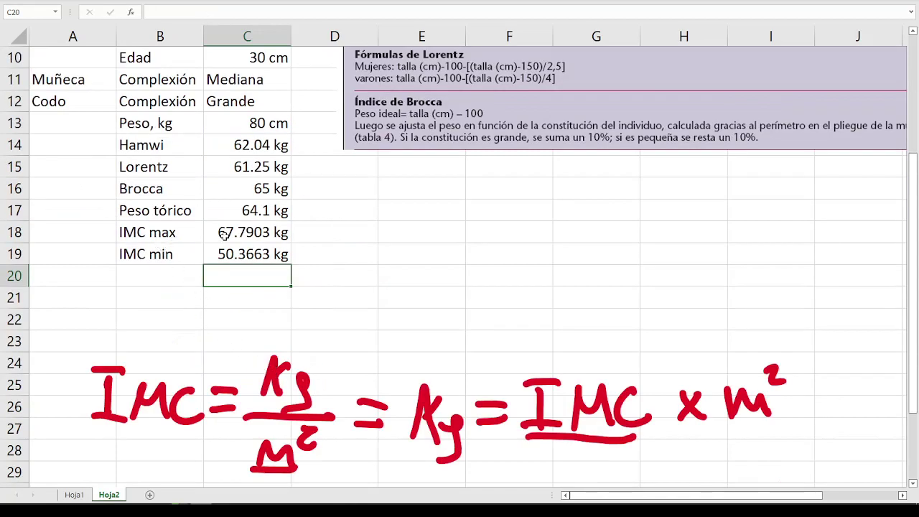
Label B20 'Promedio' and enter =PROMEDIO(C18:C19) beside it, giving 59.0783 kg.
{"action": "left_click", "coordinate": [170, 276]}
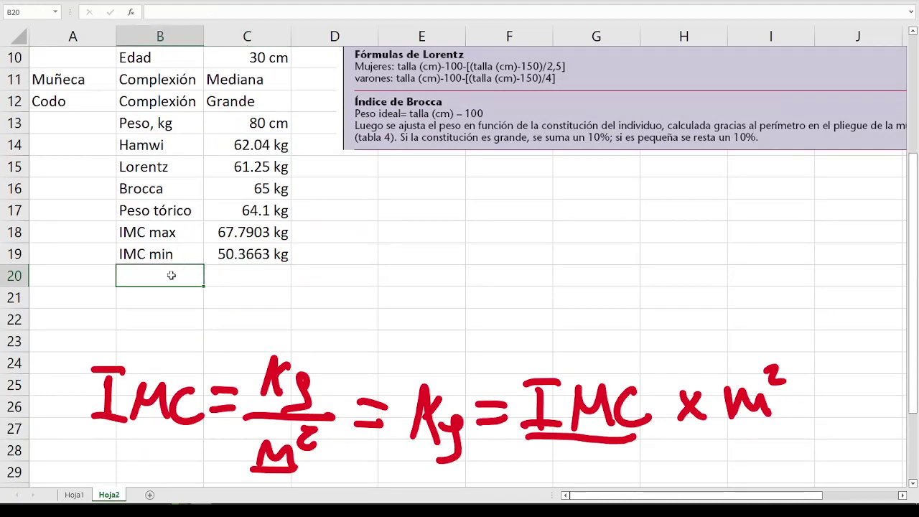
{"action": "type", "text": "pROM"}
{"action": "key", "text": "BackSpace"}
{"action": "key", "text": "BackSpace"}
{"action": "key", "text": "BackSpace"}
{"action": "type", "text": "Promedio"}
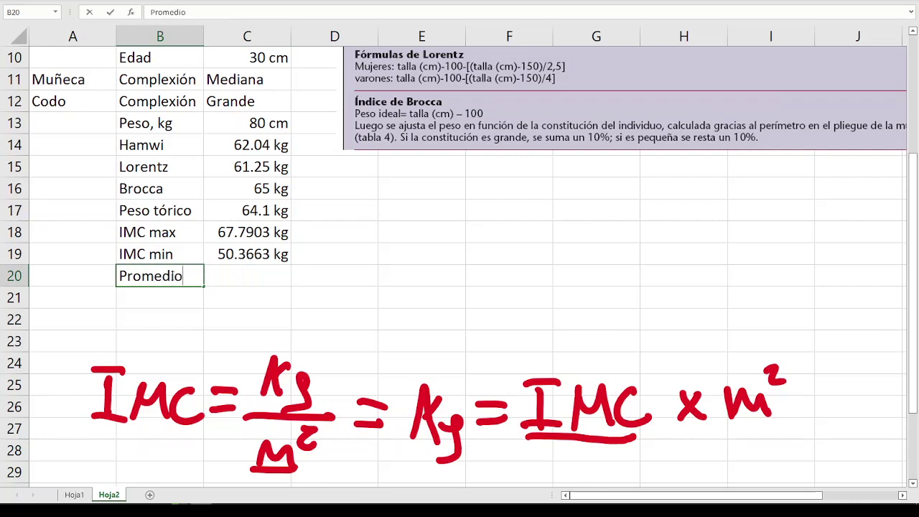
{"action": "key", "text": "Tab"}
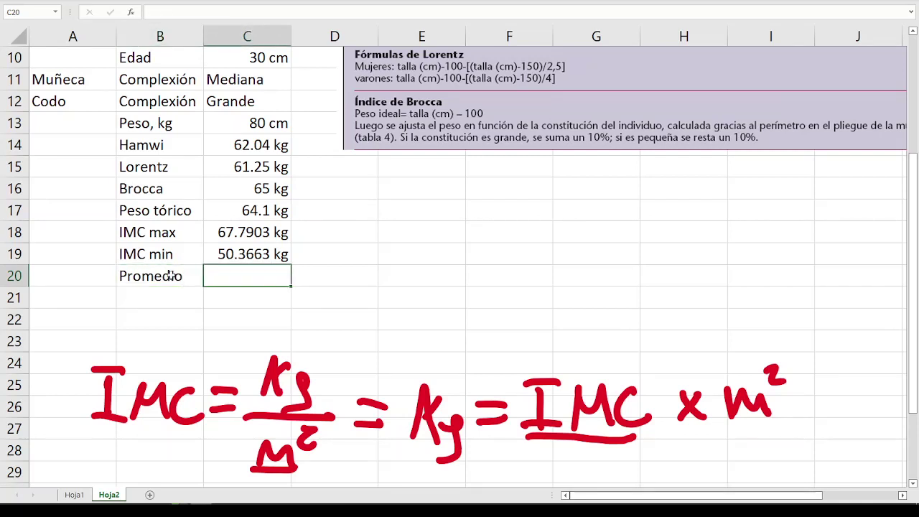
{"action": "type", "text": "="}
{"action": "type", "text": "promedio("}
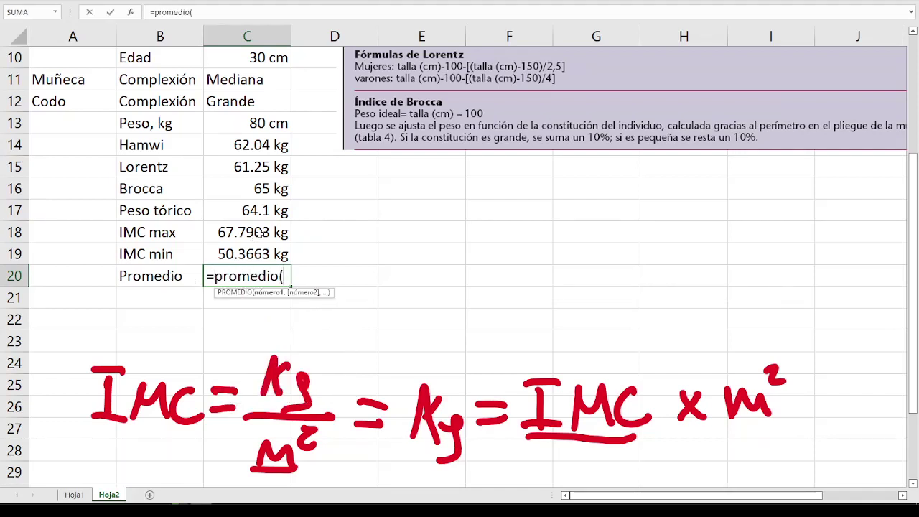
{"action": "left_click_drag", "start_coordinate": [256, 237], "coordinate": [256, 255]}
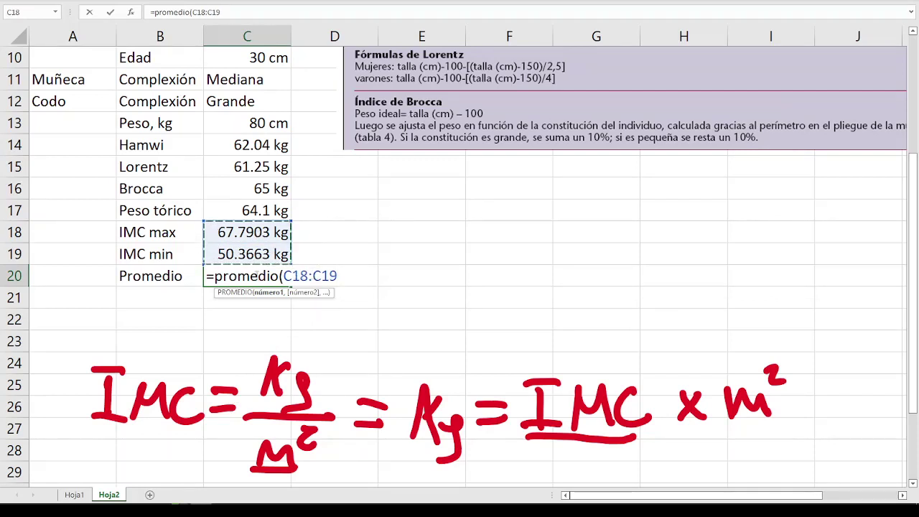
{"action": "type", "text": ")"}
{"action": "key", "text": "Return"}
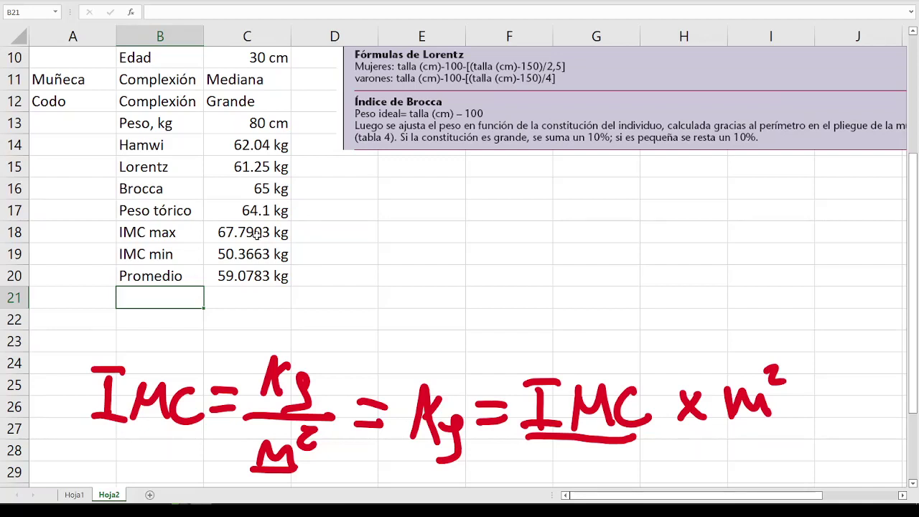
Rewrite C18 as =SI.ERROR(REDONDEAR(24.9*(C7/100)^2,2),"") so IMC max reads 67.79 kg.
{"action": "double_click", "coordinate": [244, 231]}
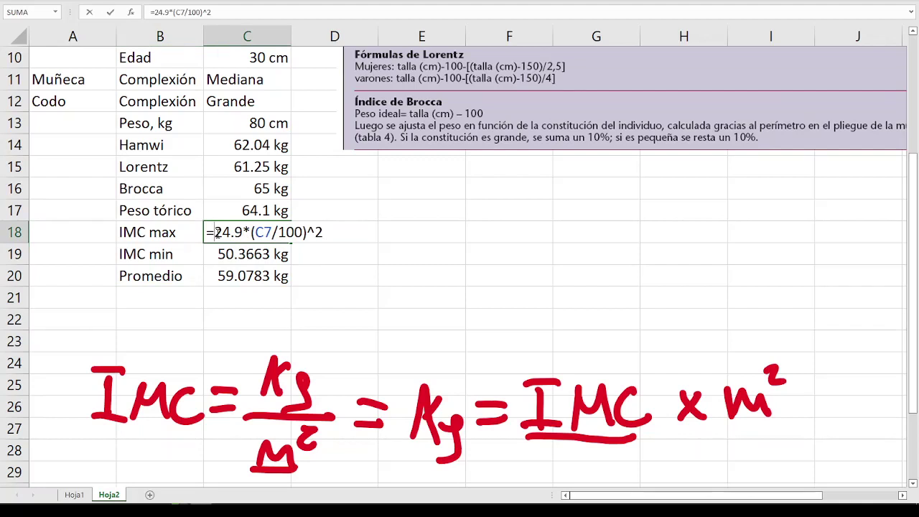
{"action": "type", "text": "SI.ERROR"}
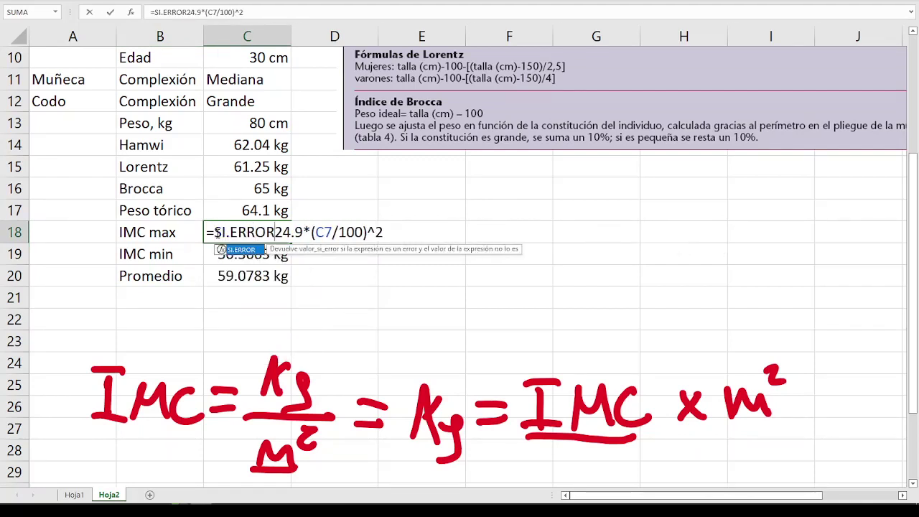
{"action": "type", "text": "("}
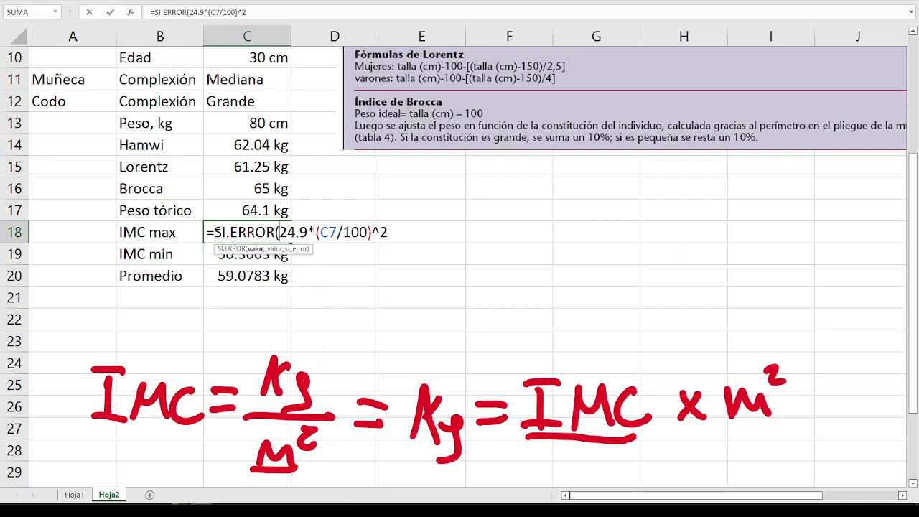
{"action": "type", "text": "REDONDEAR("}
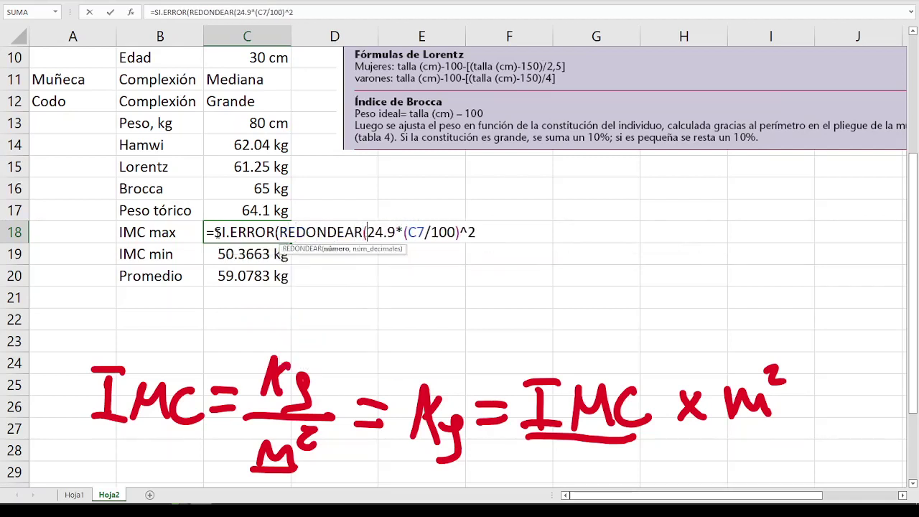
{"action": "key", "text": "End"}
{"action": "type", "text": ","}
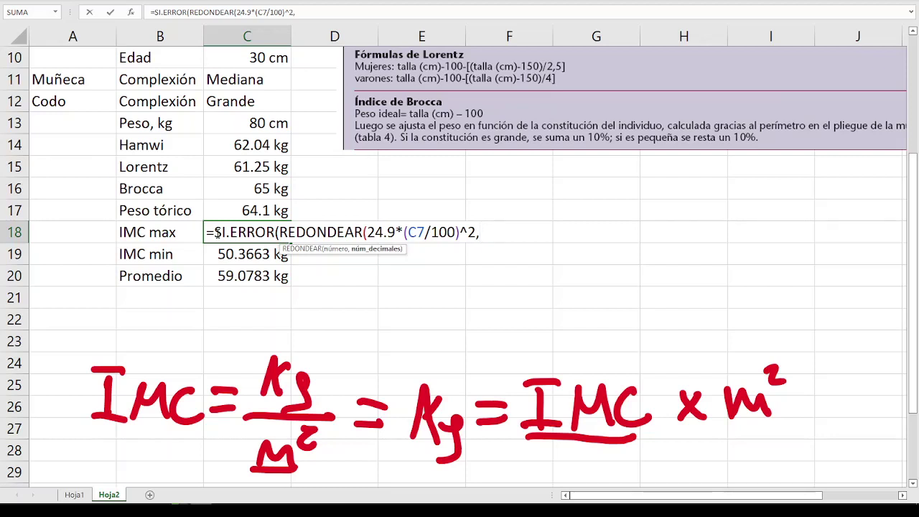
{"action": "type", "text": "2)"}
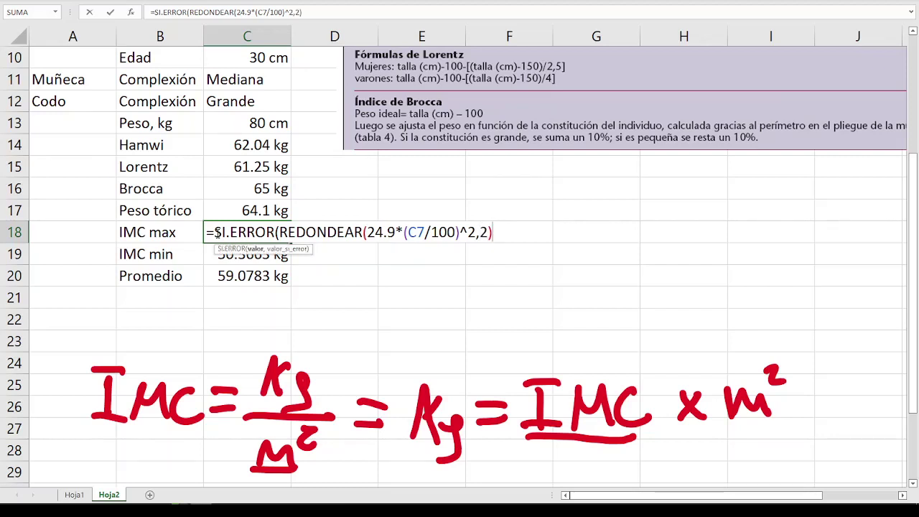
{"action": "type", "text": ","}
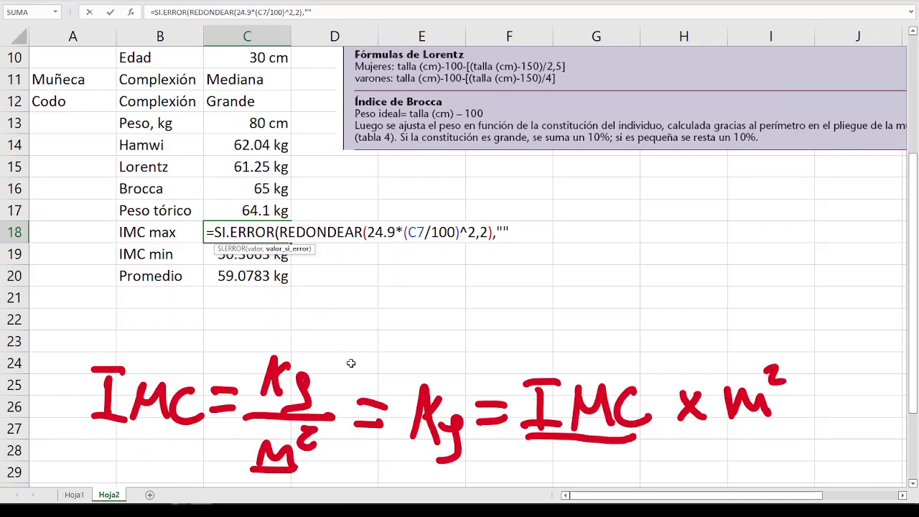
{"action": "type", "text": ")"}
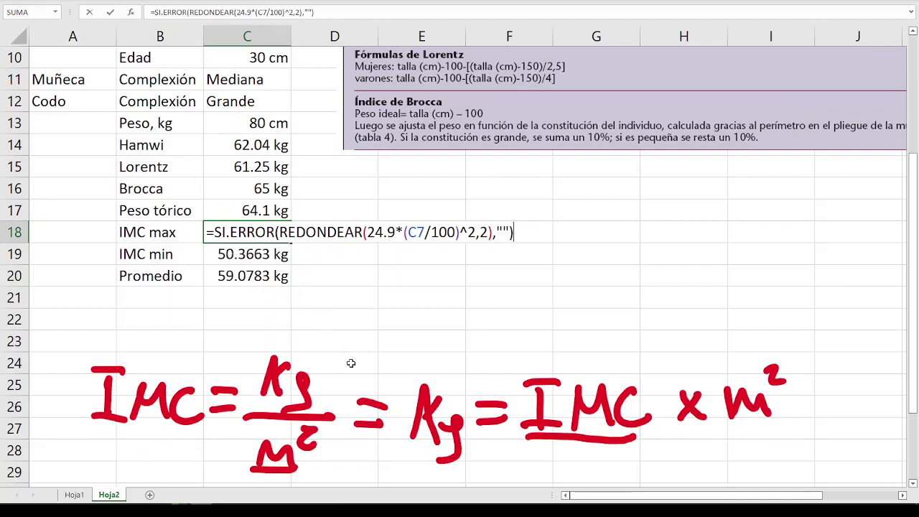
{"action": "key", "text": "Return"}
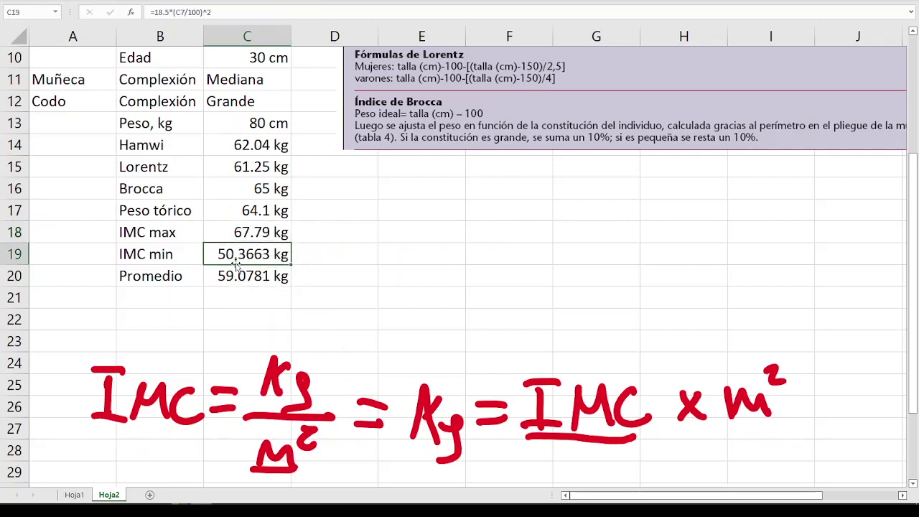
Wrap C19's formula in SI.ERROR and REDONDEAR to 2 decimals, so IMC min shows 50.37 kg.
{"action": "double_click", "coordinate": [225, 254]}
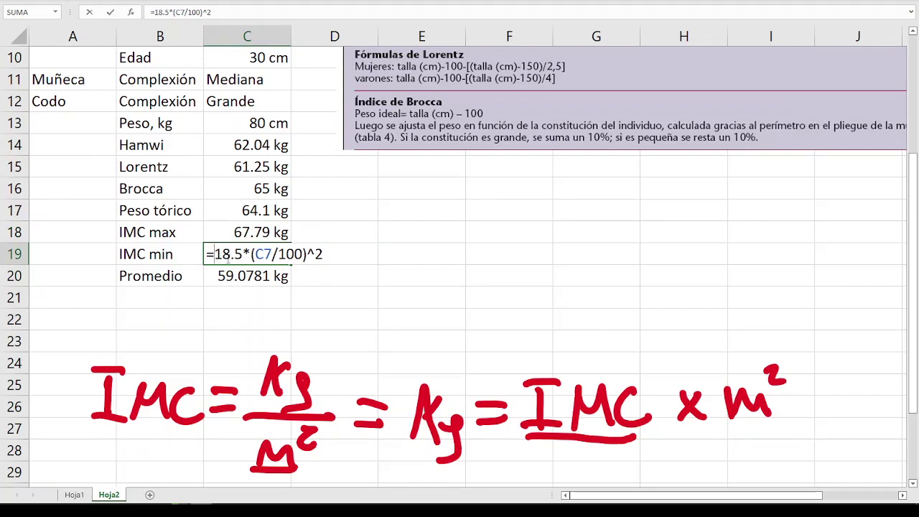
{"action": "type", "text": "SI.ER"}
{"action": "key", "text": "Tab"}
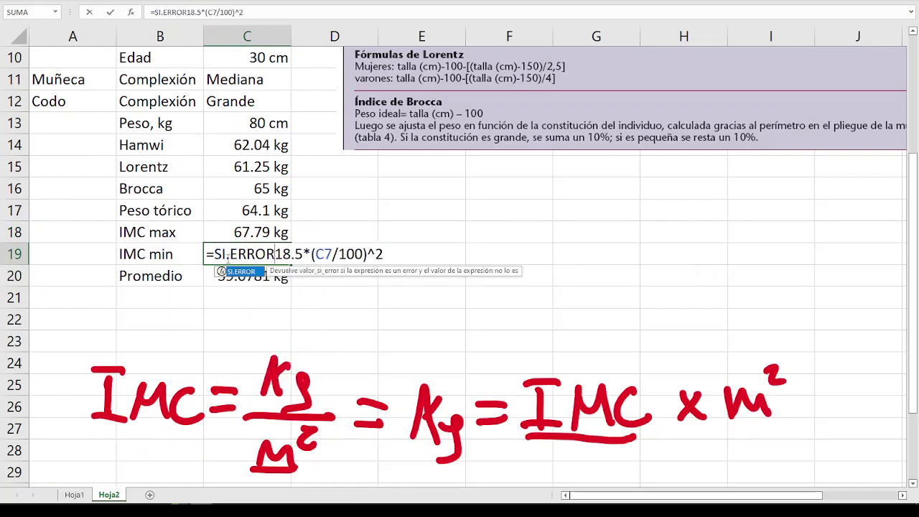
{"action": "type", "text": "REDONDEAR"}
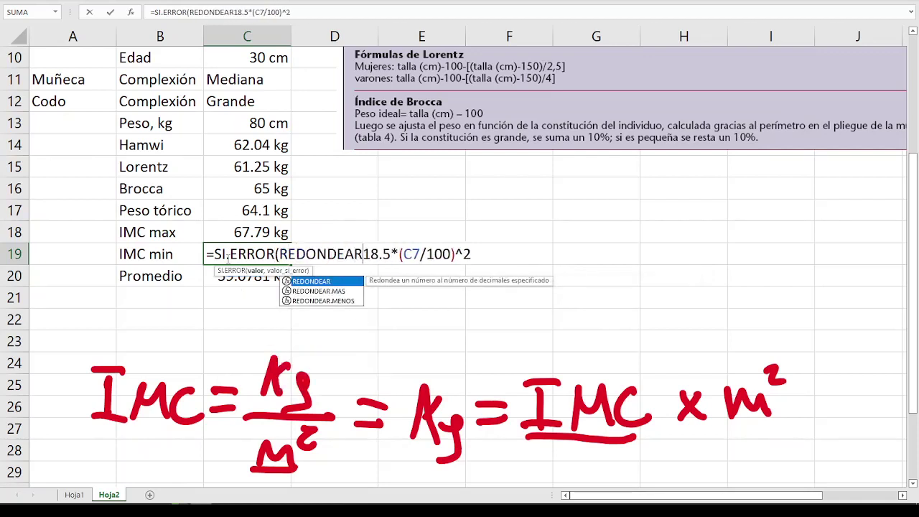
{"action": "key", "text": "Tab"}
{"action": "type", "text": ",2"}
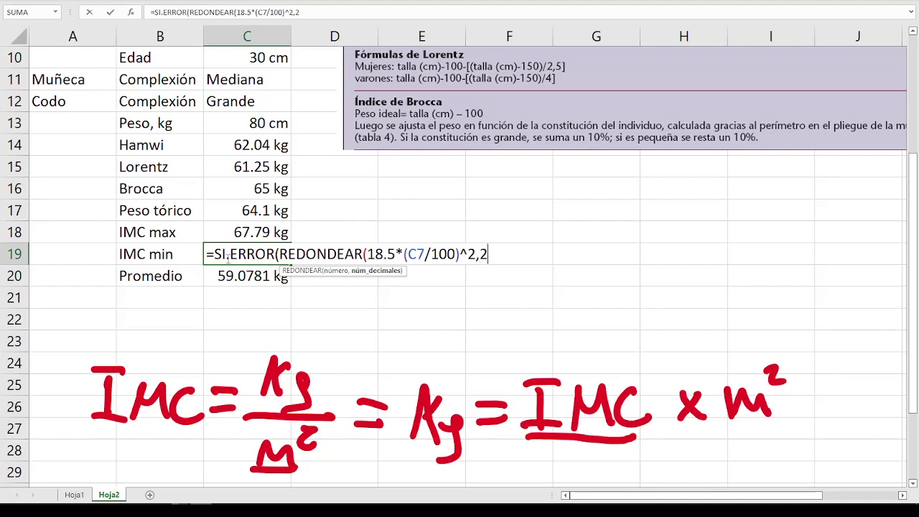
{"action": "type", "text": "),"}
{"action": "key", "text": "shift+F10"}
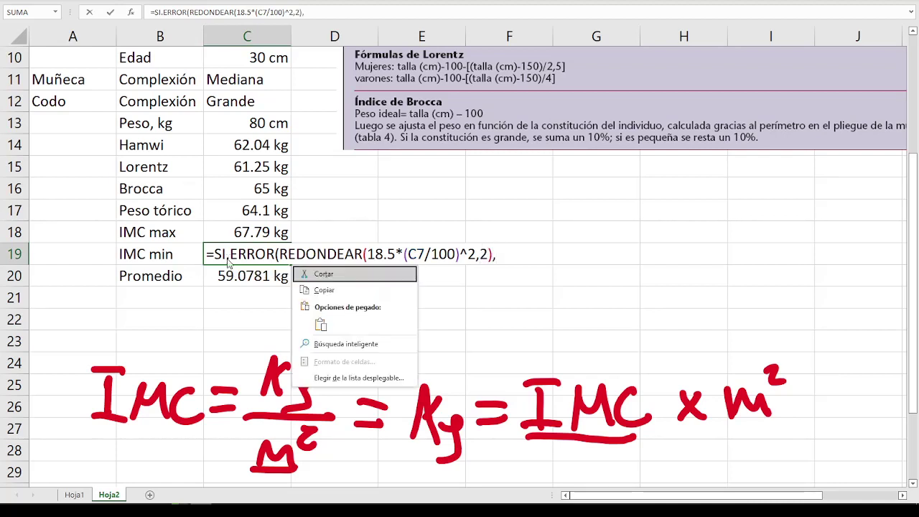
{"action": "left_click", "coordinate": [504, 255]}
{"action": "type", "text": "\"\")"}
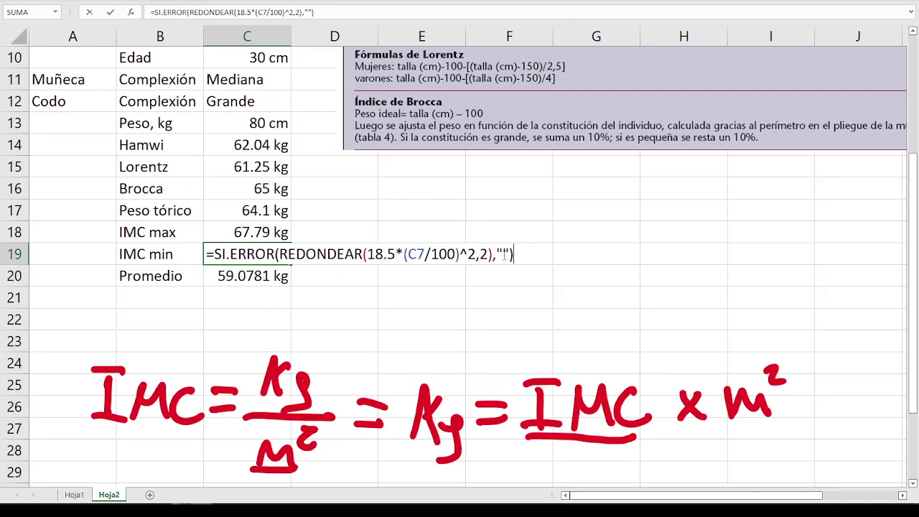
{"action": "key", "text": "Return"}
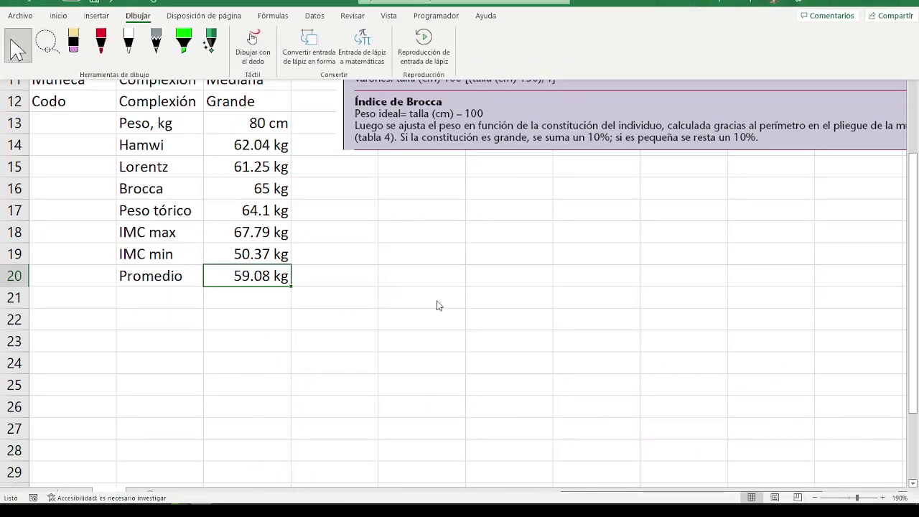
{"action": "scroll", "coordinate": [215, 269], "scroll_direction": "up", "scroll_amount": 1}
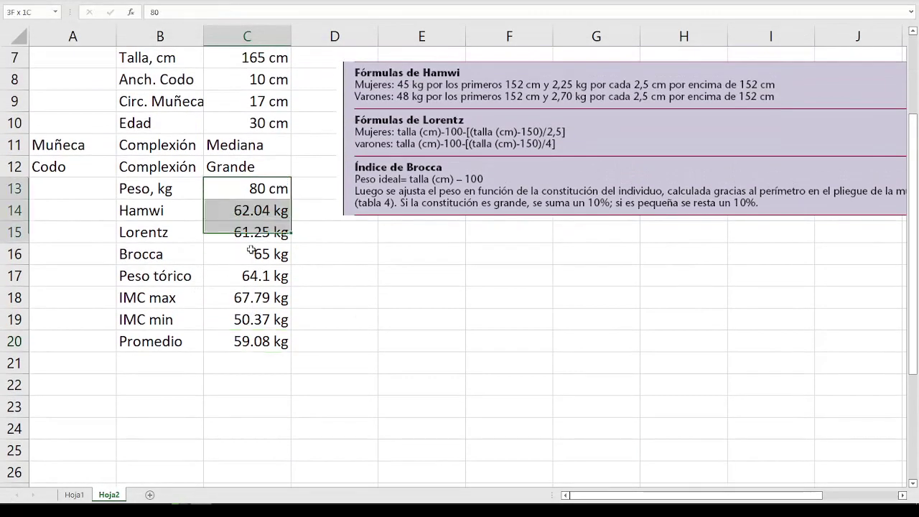
Review the calculated weights for the Peso, Hamwi, Lorentz, Brocca, Peso tórico and IMC rows.
{"action": "left_click_drag", "start_coordinate": [247, 188], "coordinate": [252, 254]}
{"action": "left_click", "coordinate": [251, 188]}
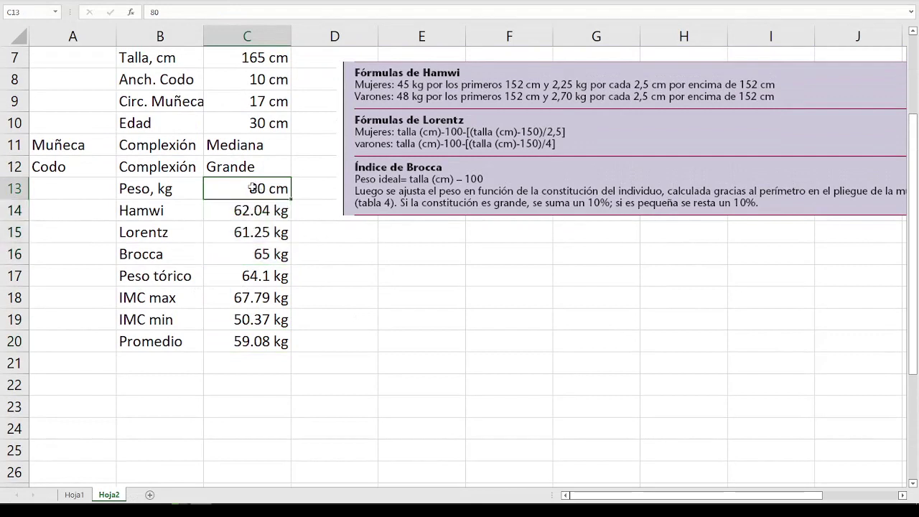
{"action": "left_click", "coordinate": [151, 210]}
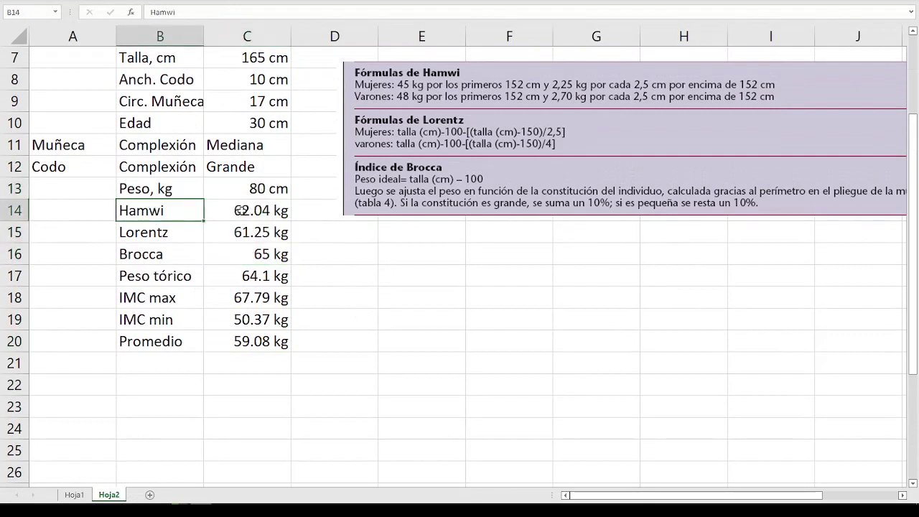
{"action": "left_click", "coordinate": [167, 228]}
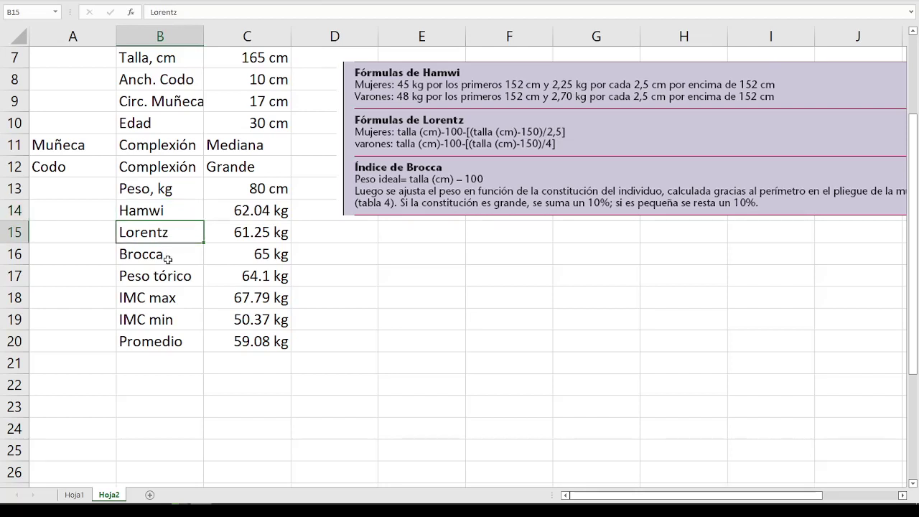
{"action": "left_click", "coordinate": [167, 251]}
{"action": "left_click", "coordinate": [167, 279]}
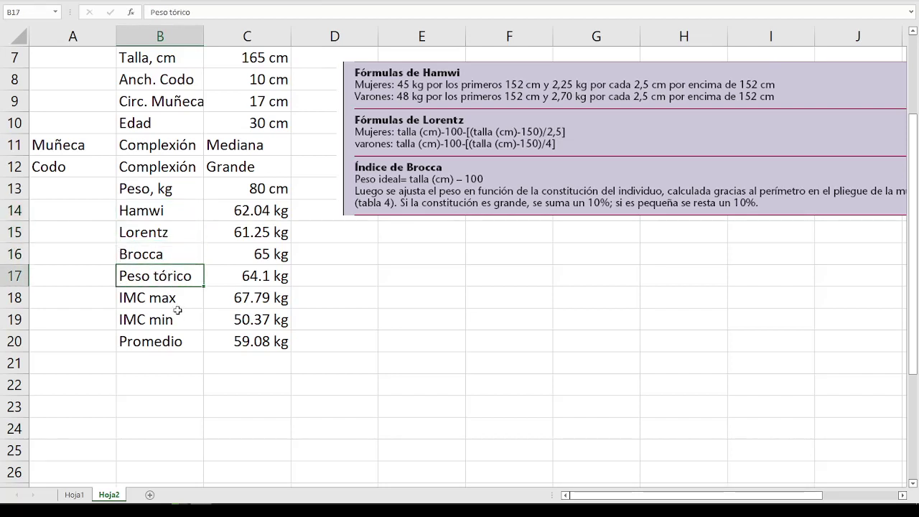
{"action": "left_click", "coordinate": [155, 300]}
{"action": "left_click", "coordinate": [148, 320]}
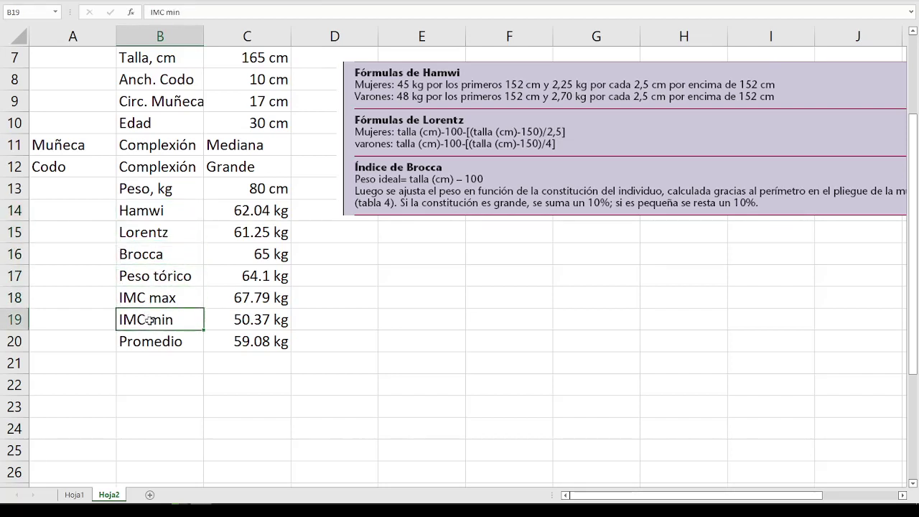
Delete the picture of the reference weight formulas.
{"action": "left_click", "coordinate": [407, 194]}
{"action": "scroll", "coordinate": [400, 281], "scroll_direction": "up", "scroll_amount": 2}
{"action": "key", "text": "Delete"}
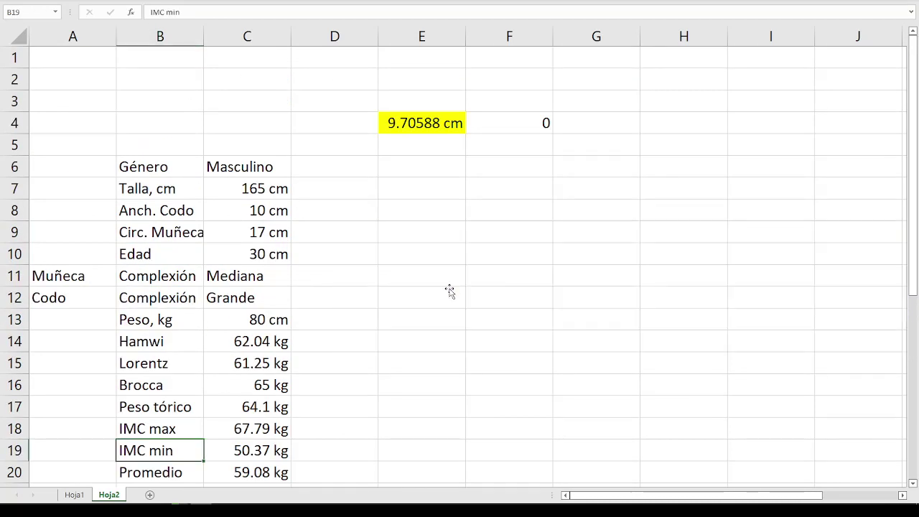
Correct F4's formula so it tests for "Pequeño" instead of "PequeñO".
{"action": "left_click", "coordinate": [429, 124]}
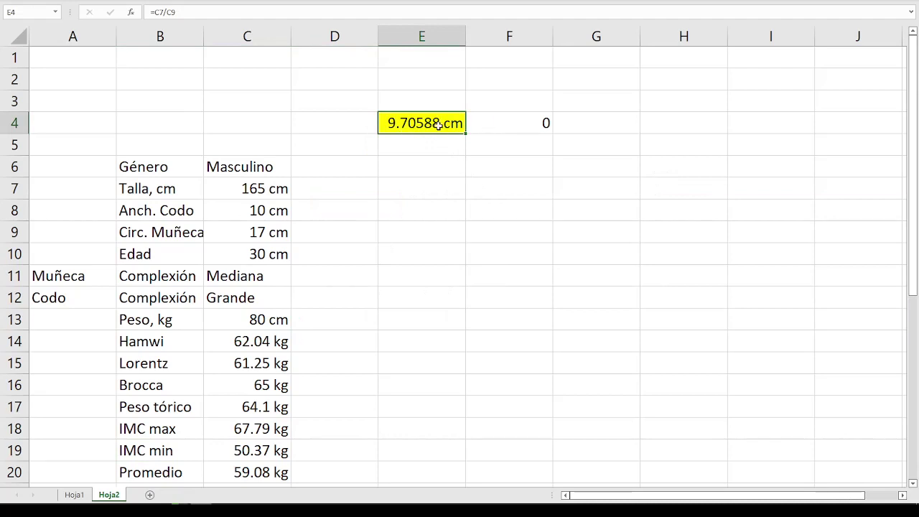
{"action": "left_click", "coordinate": [499, 129]}
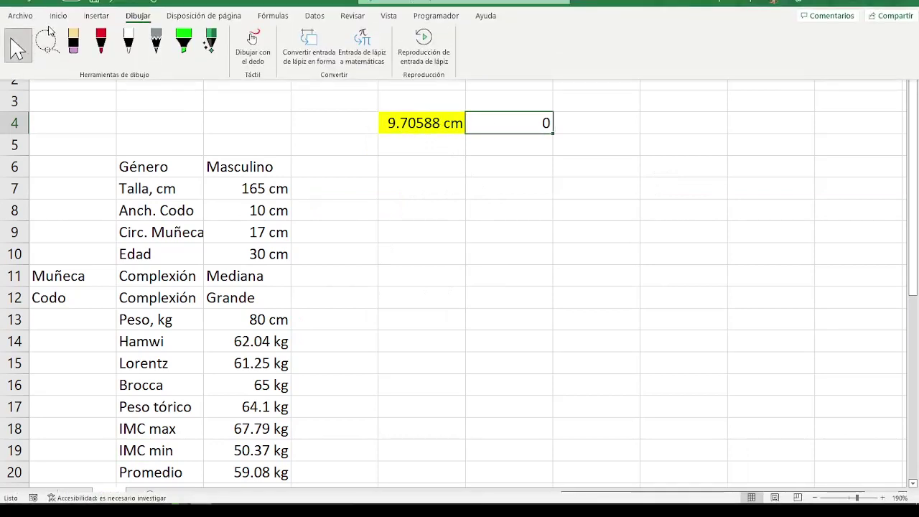
{"action": "left_click", "coordinate": [482, 124]}
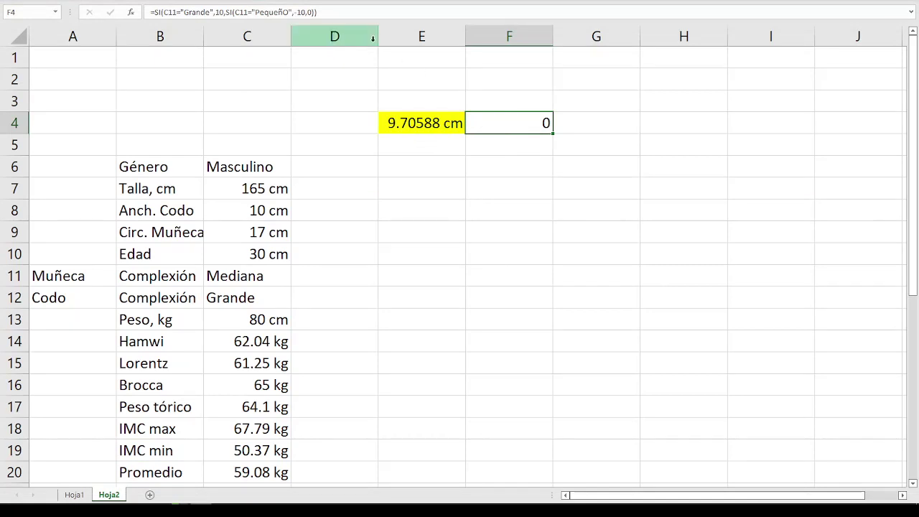
{"action": "left_click", "coordinate": [288, 13]}
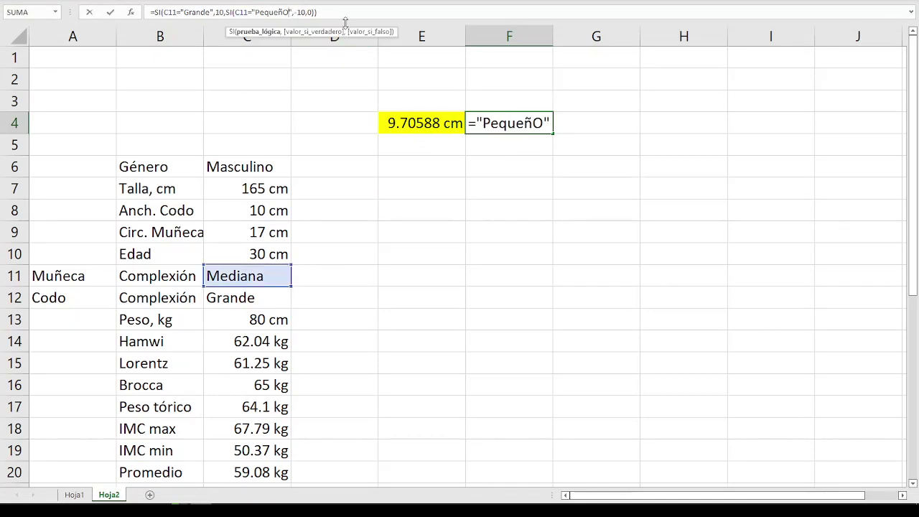
{"action": "key", "text": "BackSpace"}
{"action": "type", "text": "o"}
{"action": "key", "text": "Return"}
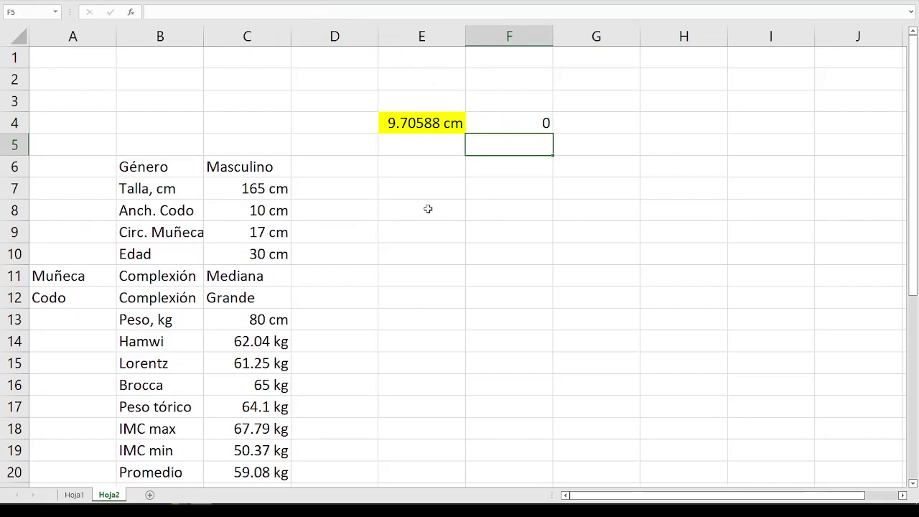
{"action": "scroll", "coordinate": [427, 208], "scroll_direction": "down", "scroll_amount": 1}
Put an outside border around the data table B6:C20.
{"action": "left_click_drag", "start_coordinate": [141, 104], "coordinate": [260, 406]}
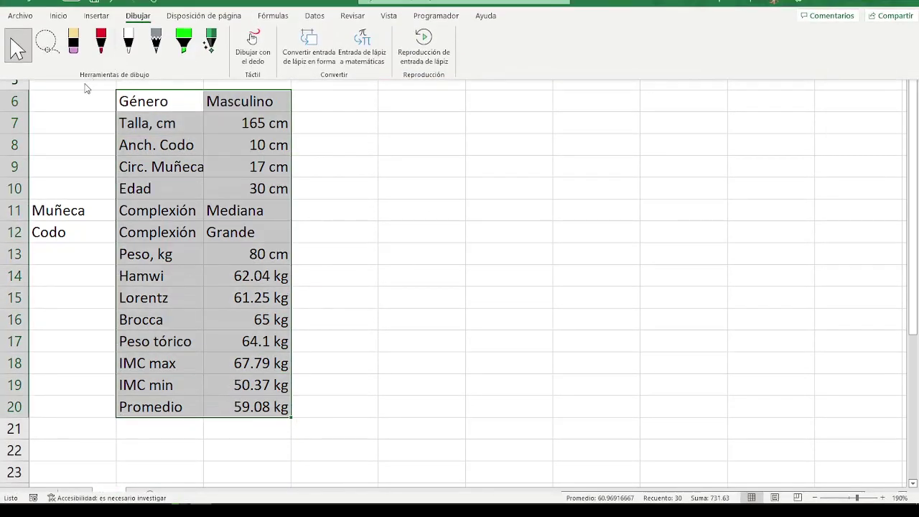
{"action": "left_click", "coordinate": [58, 15]}
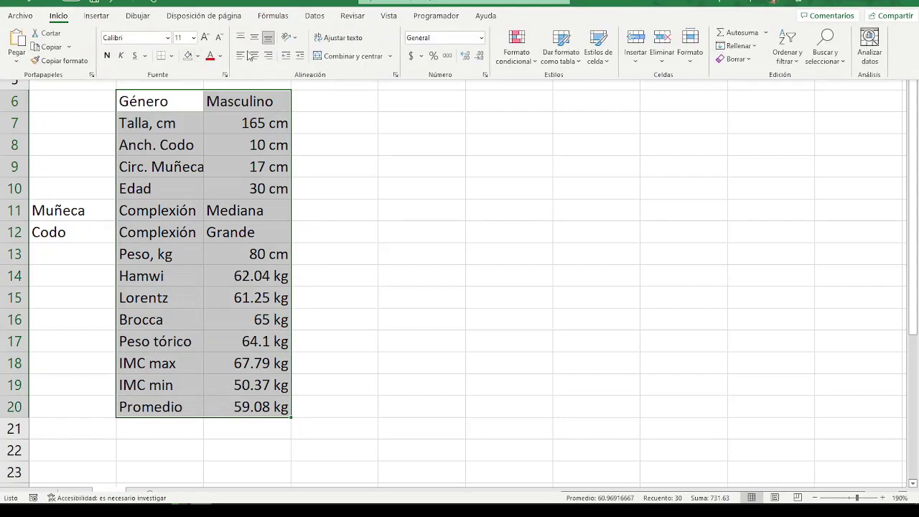
{"action": "left_click", "coordinate": [171, 56]}
{"action": "left_click", "coordinate": [190, 188]}
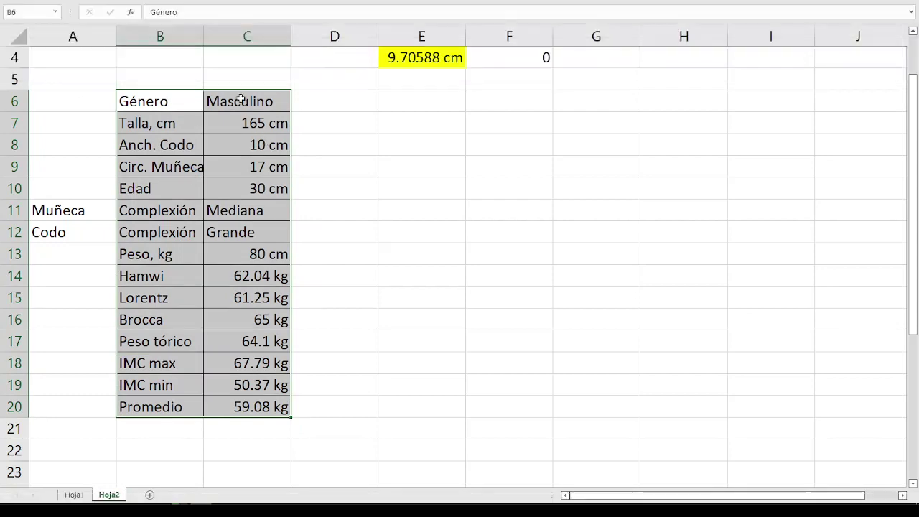
Center the values in column C, widen columns C and B, and switch to Hoja1.
{"action": "left_click_drag", "start_coordinate": [244, 101], "coordinate": [258, 407]}
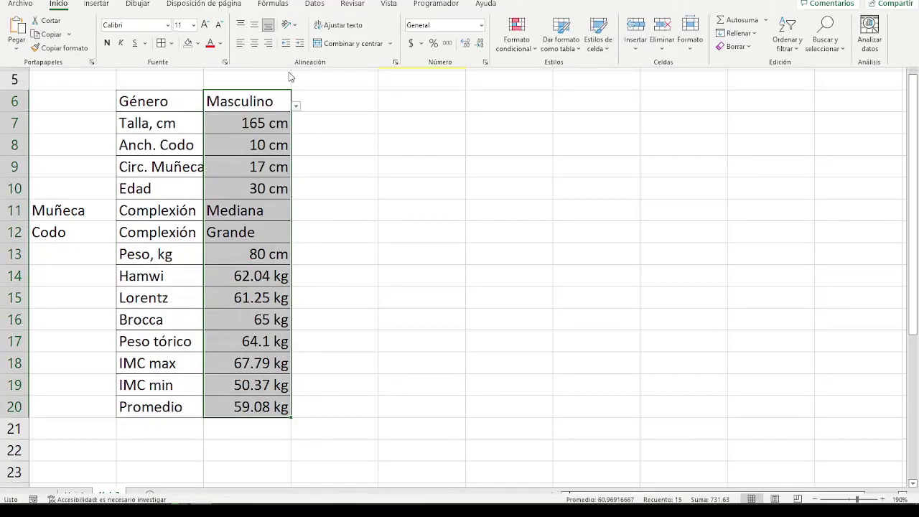
{"action": "left_click", "coordinate": [259, 4]}
{"action": "left_click", "coordinate": [254, 56]}
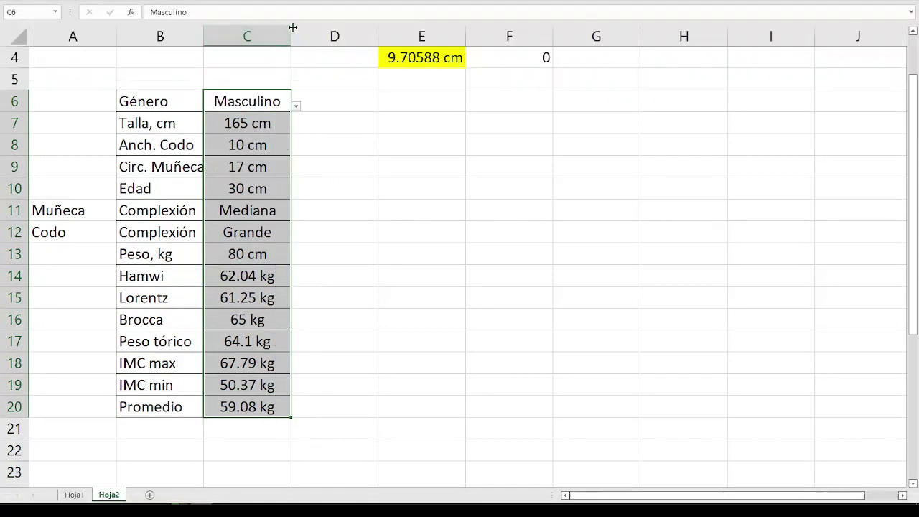
{"action": "left_click_drag", "start_coordinate": [291, 36], "coordinate": [332, 36]}
{"action": "left_click", "coordinate": [358, 252]}
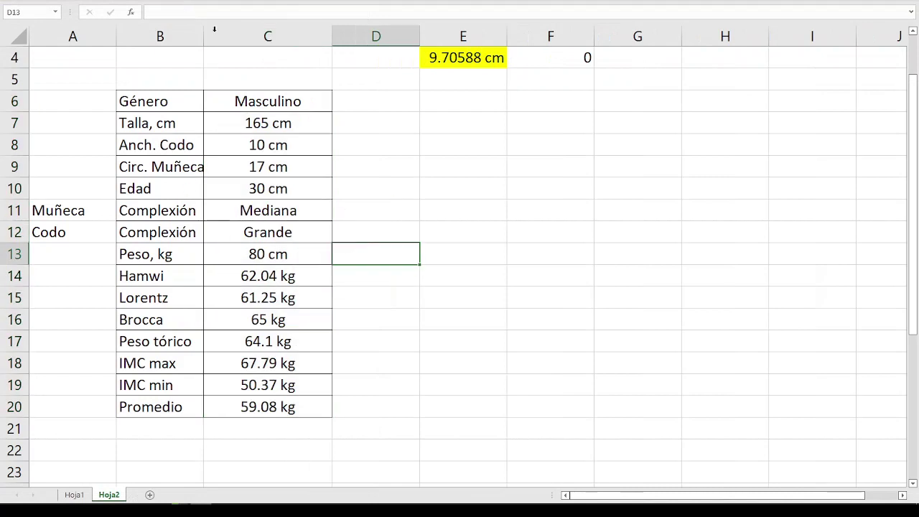
{"action": "left_click_drag", "start_coordinate": [199, 29], "coordinate": [222, 29]}
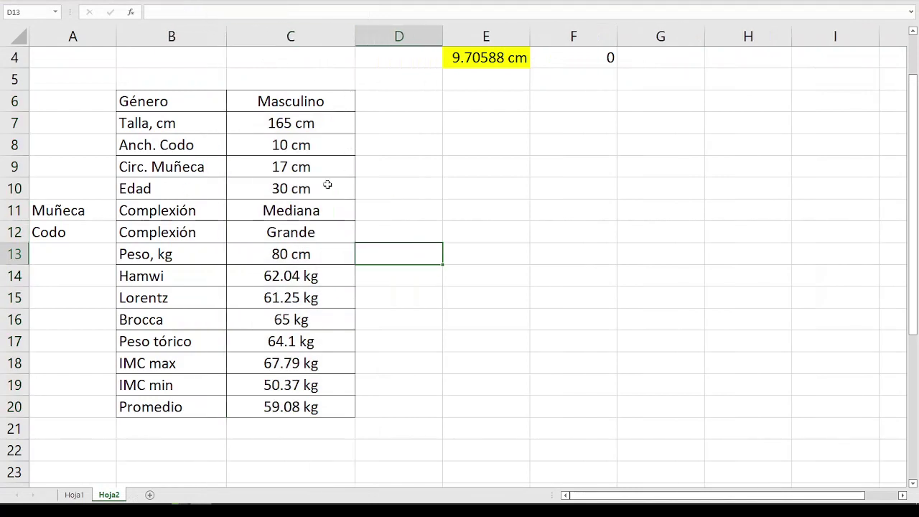
{"action": "left_click", "coordinate": [74, 494]}
Copy the Harris-Benedict and Mifflin-St. Jeor formula image from Hoja1 into Hoja2.
{"action": "scroll", "coordinate": [117, 311], "scroll_direction": "down", "scroll_amount": 7}
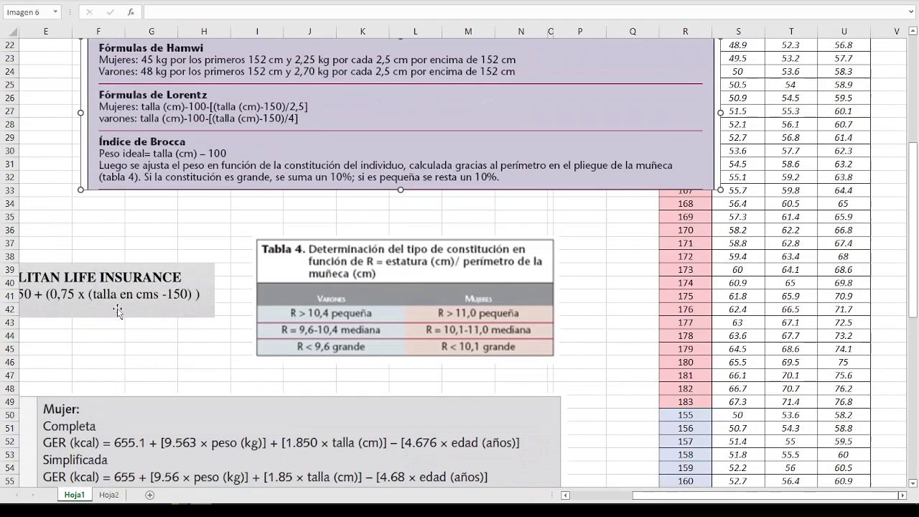
{"action": "scroll", "coordinate": [118, 310], "scroll_direction": "down", "scroll_amount": 4}
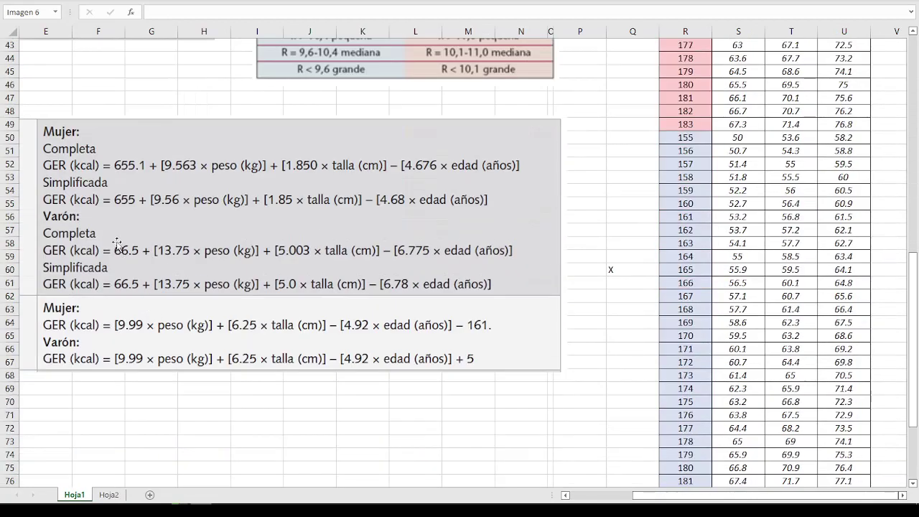
{"action": "key", "text": "ctrl+z"}
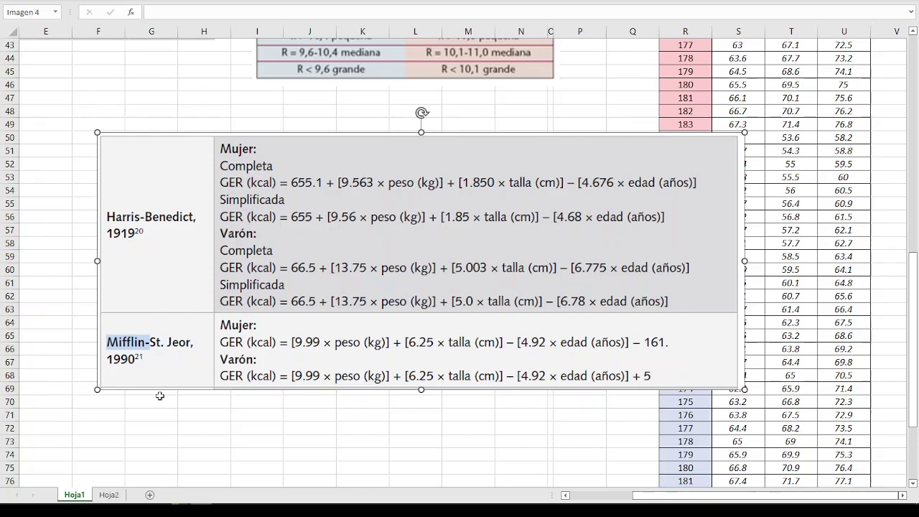
{"action": "left_click", "coordinate": [158, 431]}
{"action": "left_click", "coordinate": [109, 495]}
{"action": "left_click", "coordinate": [317, 298]}
{"action": "key", "text": "ctrl+v"}
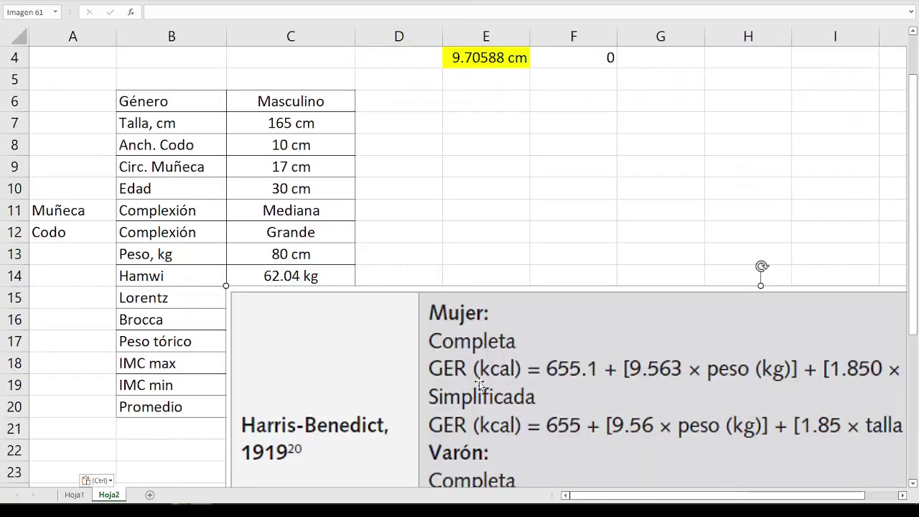
Shrink the pasted formula image and place it beside the table around rows 18–23.
{"action": "left_click_drag", "start_coordinate": [341, 314], "coordinate": [201, 147]}
{"action": "left_click_drag", "start_coordinate": [84, 119], "coordinate": [385, 272]}
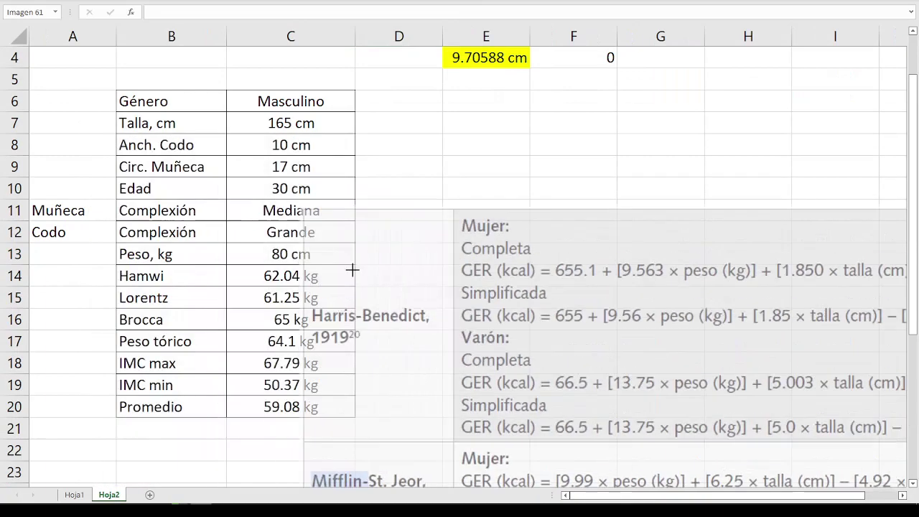
{"action": "mouse_move", "coordinate": [69, 214]}
{"action": "left_mouse_down"}
{"action": "mouse_move", "coordinate": [287, 341]}
{"action": "mouse_move", "coordinate": [413, 228]}
{"action": "left_mouse_up"}
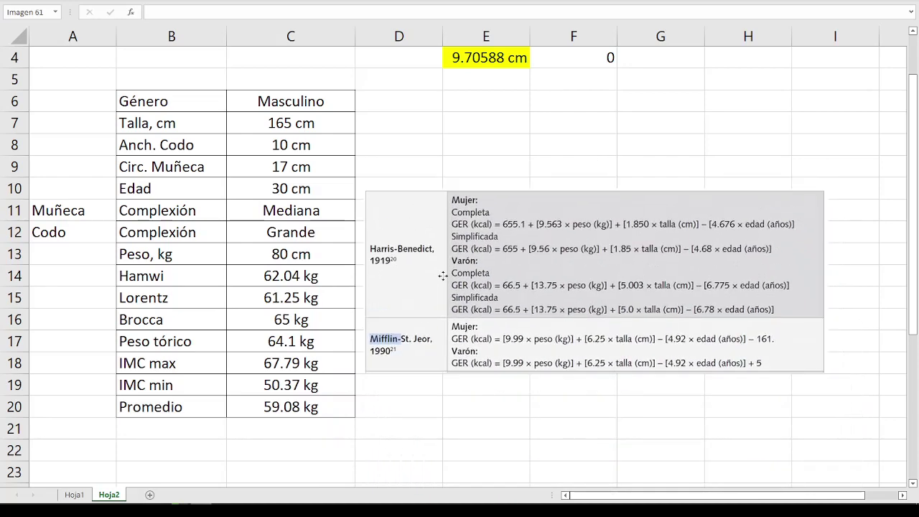
{"action": "left_click_drag", "start_coordinate": [413, 228], "coordinate": [425, 407]}
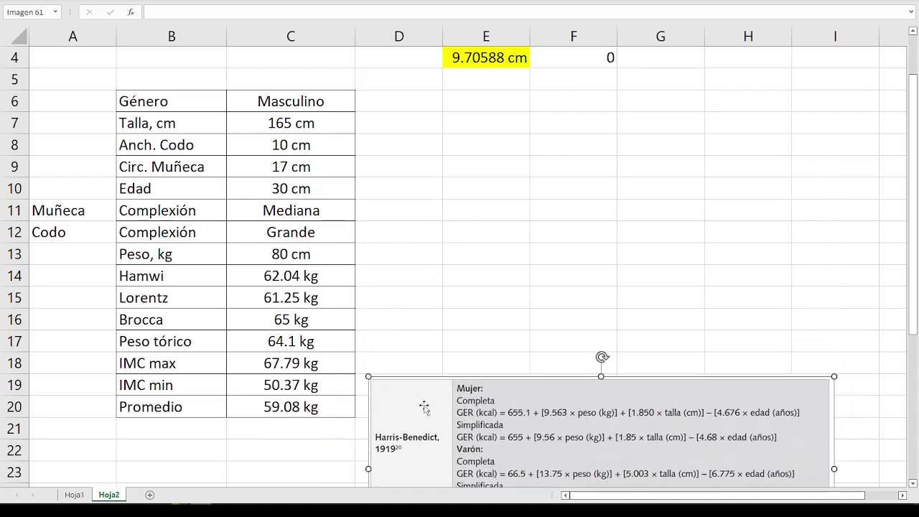
Review the weight method labels and select the weight rows B13:C20.
{"action": "left_click", "coordinate": [176, 259]}
{"action": "left_click", "coordinate": [166, 277]}
{"action": "left_click", "coordinate": [154, 297]}
{"action": "left_click", "coordinate": [170, 328]}
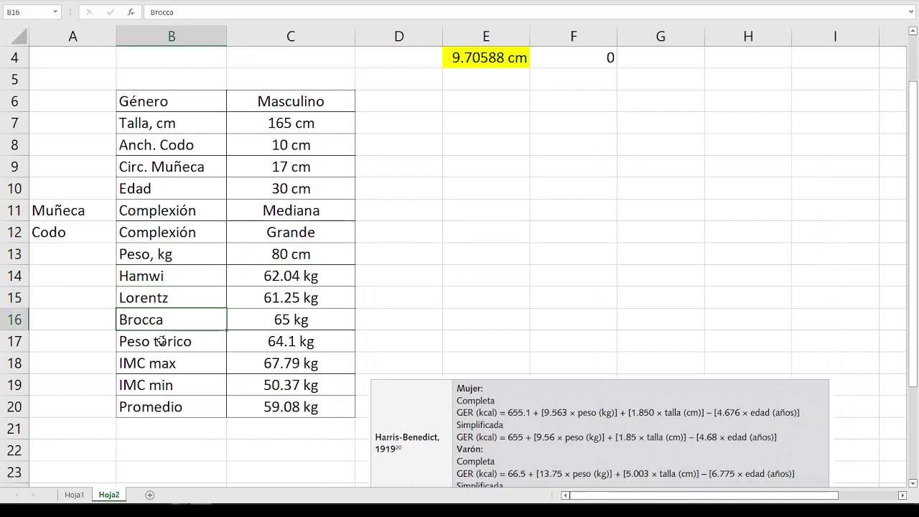
{"action": "left_click", "coordinate": [166, 343]}
{"action": "left_click", "coordinate": [164, 364]}
{"action": "left_click", "coordinate": [159, 386]}
{"action": "left_click", "coordinate": [163, 407]}
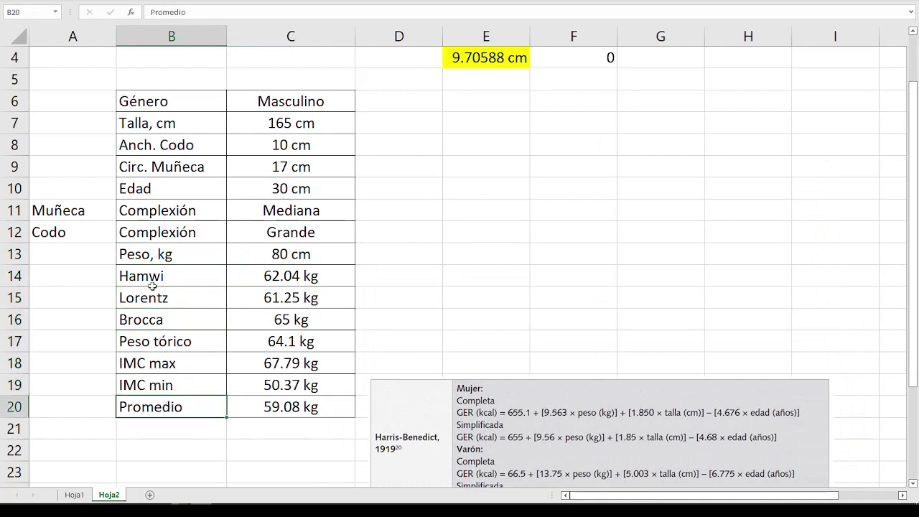
{"action": "left_click_drag", "start_coordinate": [157, 256], "coordinate": [278, 408]}
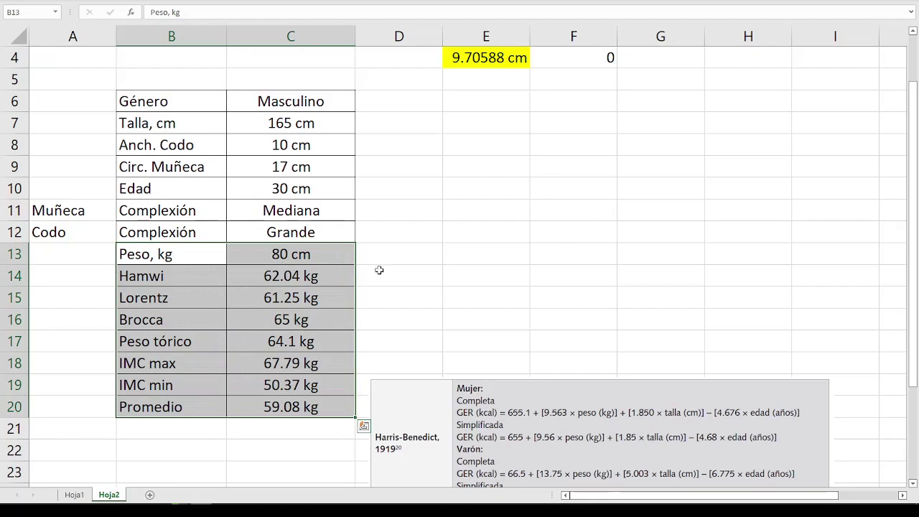
Change C13's number format from Estándar "cm" to Estándar "kg" so it reads 80 kg.
{"action": "left_click", "coordinate": [309, 253]}
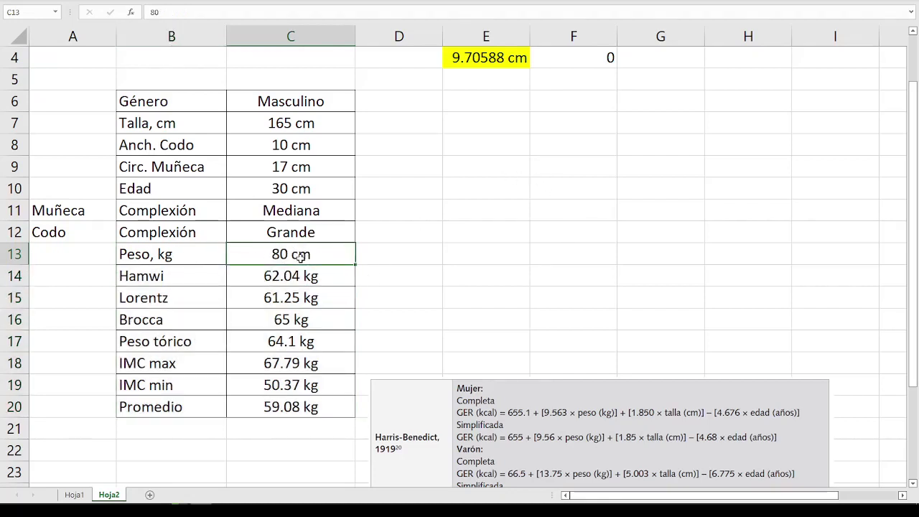
{"action": "right_click", "coordinate": [304, 256]}
{"action": "left_click", "coordinate": [359, 441]}
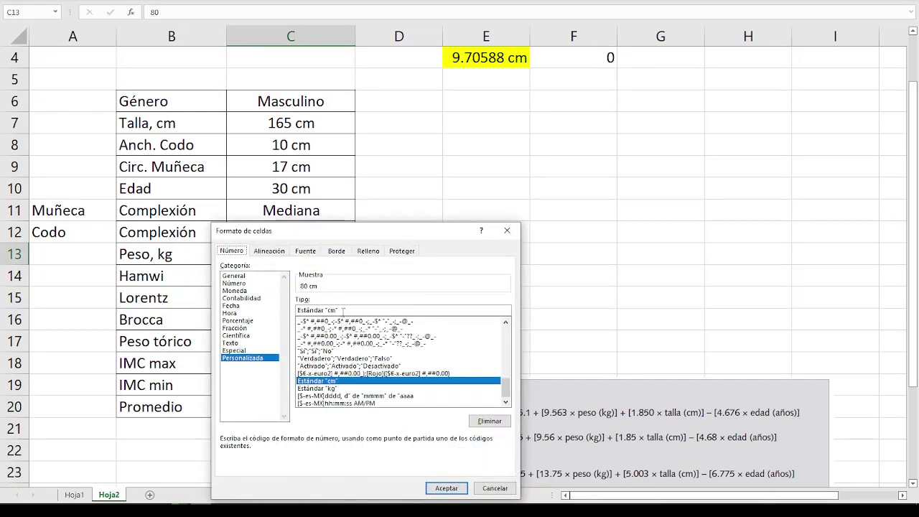
{"action": "key", "text": "BackSpace"}
{"action": "key", "text": "BackSpace"}
{"action": "key", "text": "BackSpace"}
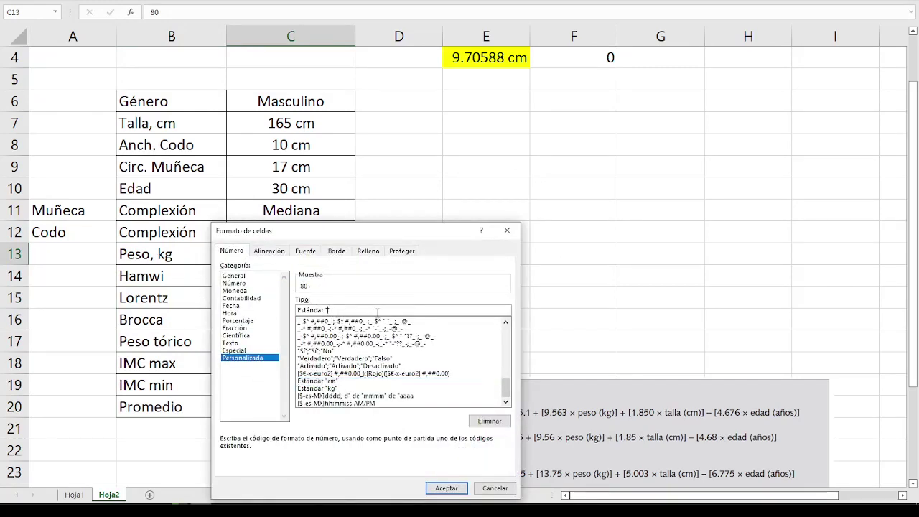
{"action": "type", "text": "kg"}
{"action": "key", "text": "Return"}
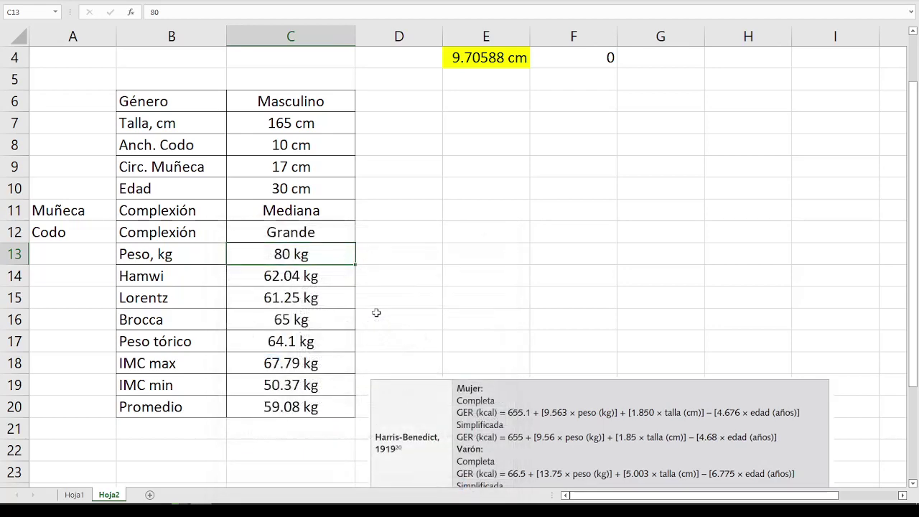
{"action": "left_click", "coordinate": [457, 107]}
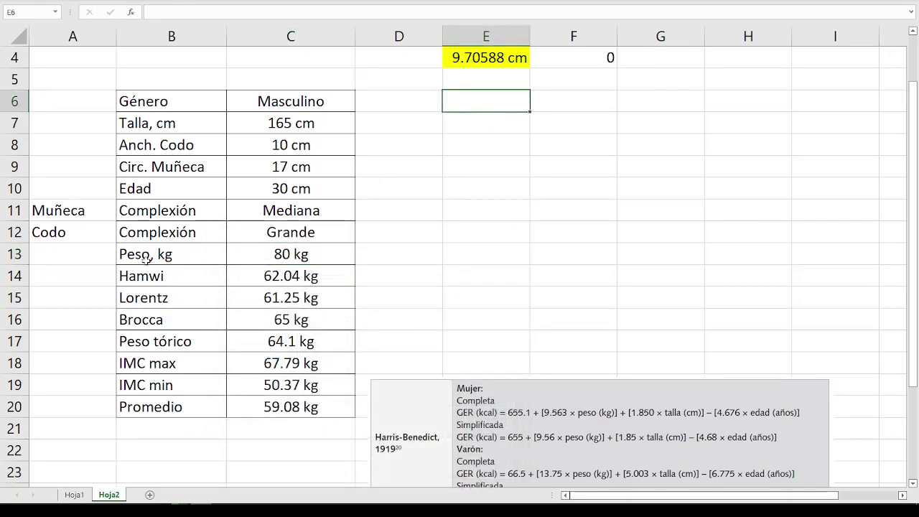
Mark the method list B13:B20, enter the label 'Peso' in E6, then show the Datos ribbon.
{"action": "left_click_drag", "start_coordinate": [144, 258], "coordinate": [171, 409]}
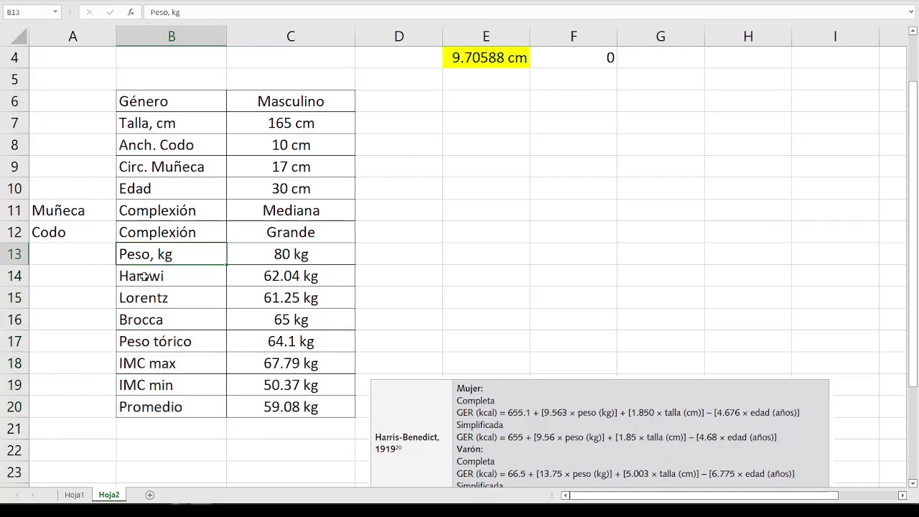
{"action": "left_click_drag", "start_coordinate": [141, 276], "coordinate": [172, 407]}
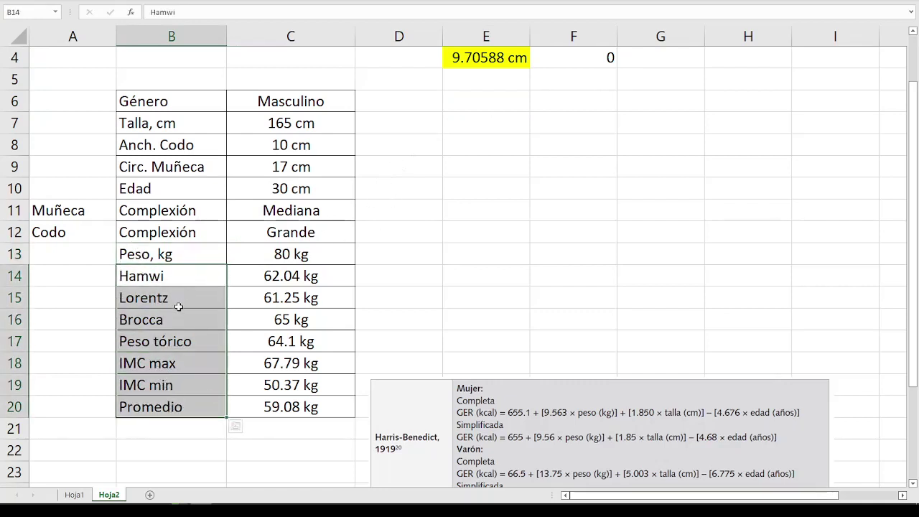
{"action": "left_click", "coordinate": [516, 98]}
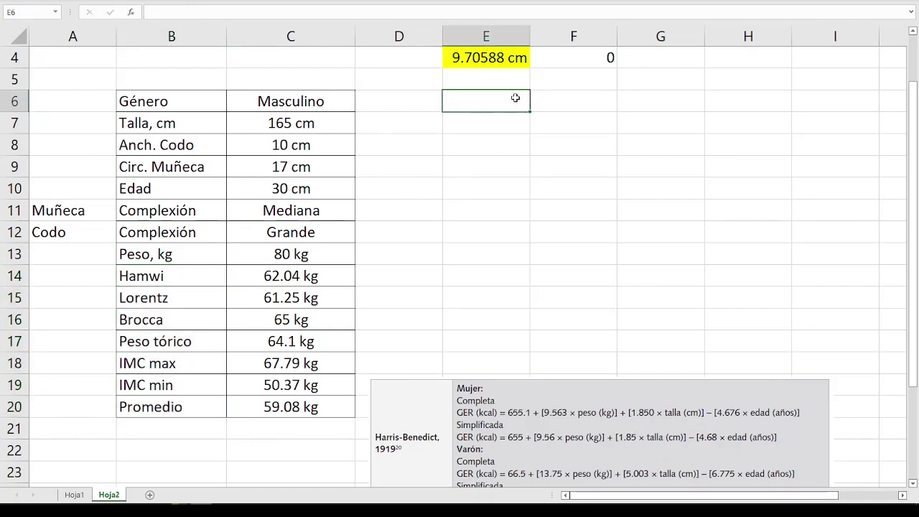
{"action": "type", "text": "Peso"}
{"action": "key", "text": "Tab"}
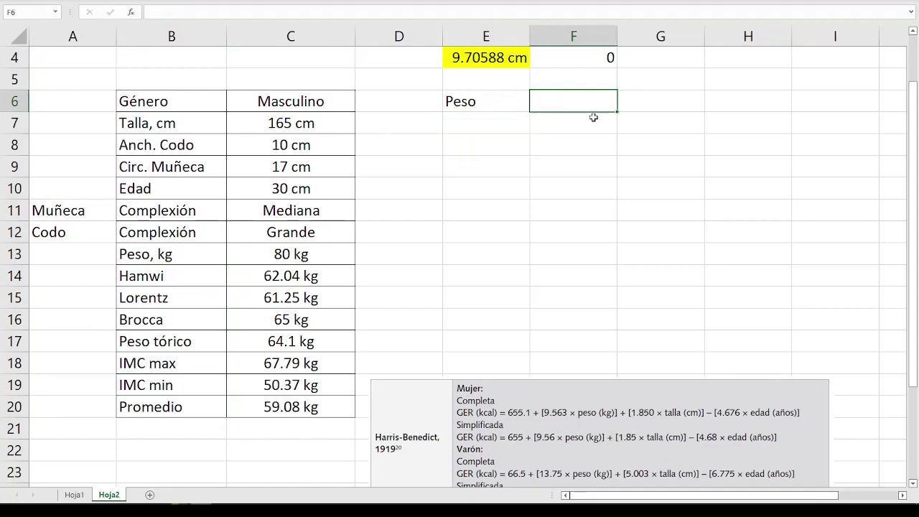
{"action": "left_click", "coordinate": [343, 5]}
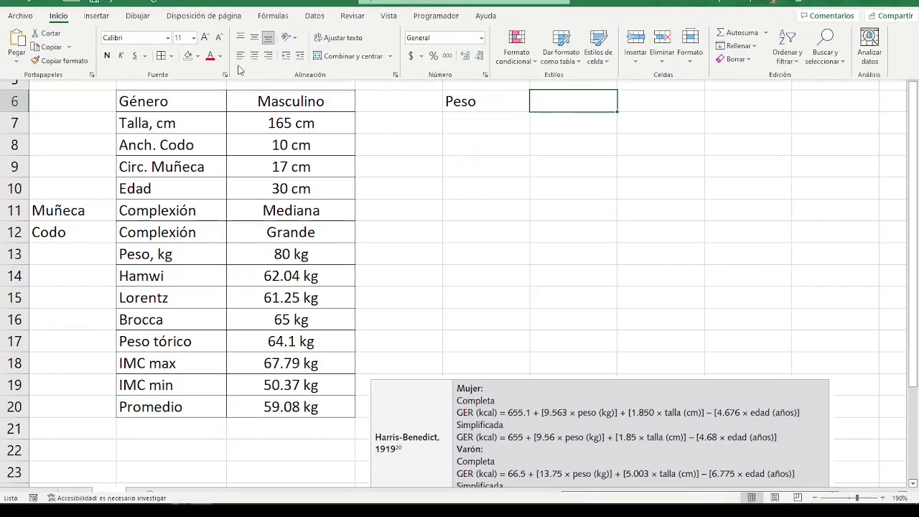
{"action": "left_click", "coordinate": [315, 15]}
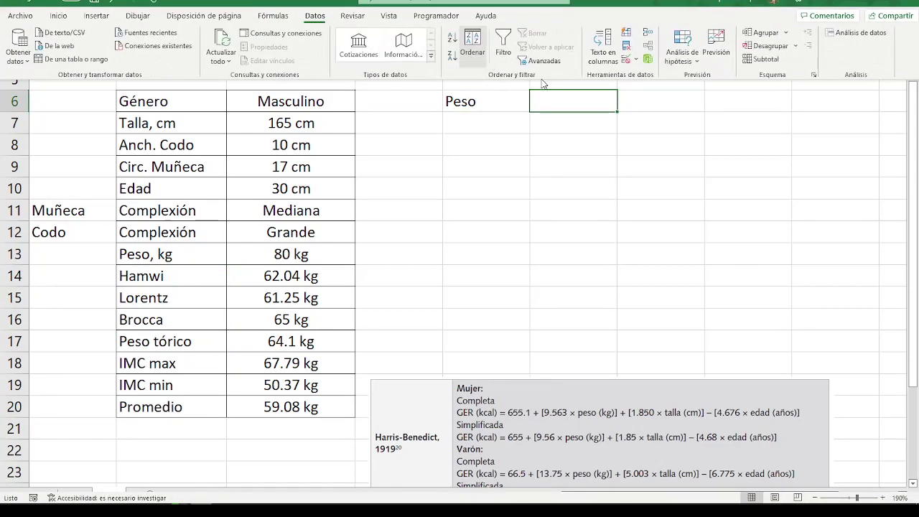
Give F6 a List data-validation dropdown sourced from B13:B20 and check its choices.
{"action": "left_click", "coordinate": [628, 60]}
{"action": "left_click", "coordinate": [488, 131]}
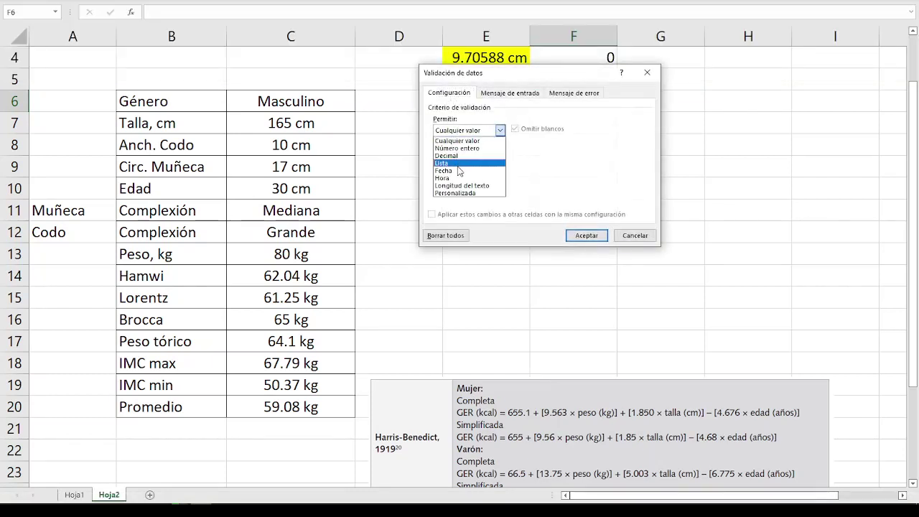
{"action": "left_click", "coordinate": [456, 163]}
{"action": "left_click", "coordinate": [455, 179]}
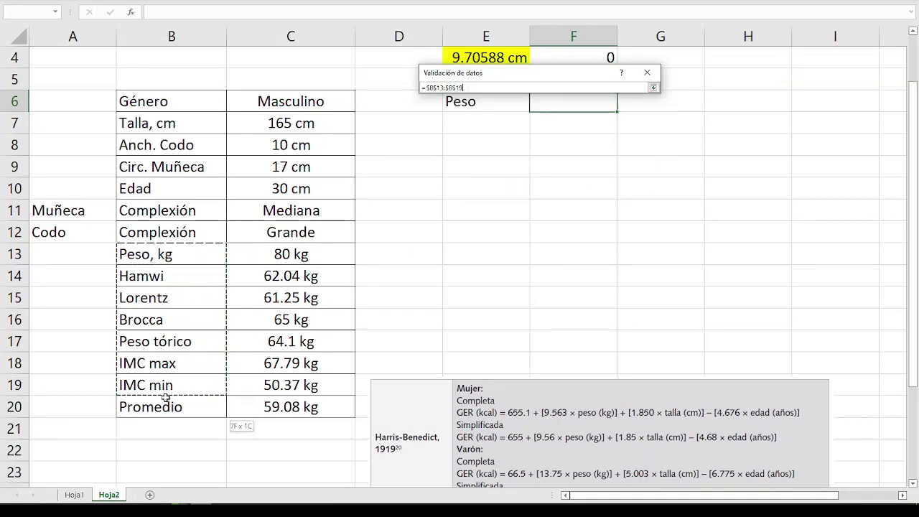
{"action": "left_click_drag", "start_coordinate": [170, 256], "coordinate": [173, 407]}
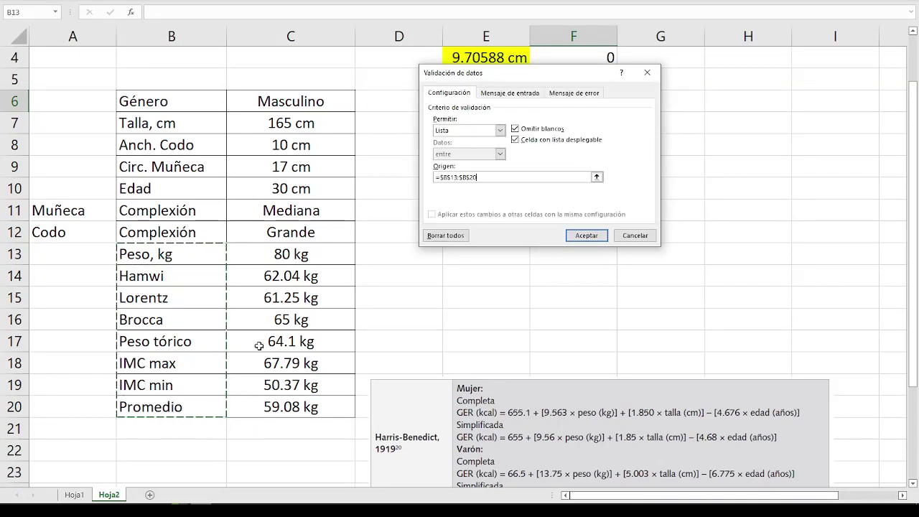
{"action": "left_click", "coordinate": [585, 235]}
{"action": "left_click", "coordinate": [622, 107]}
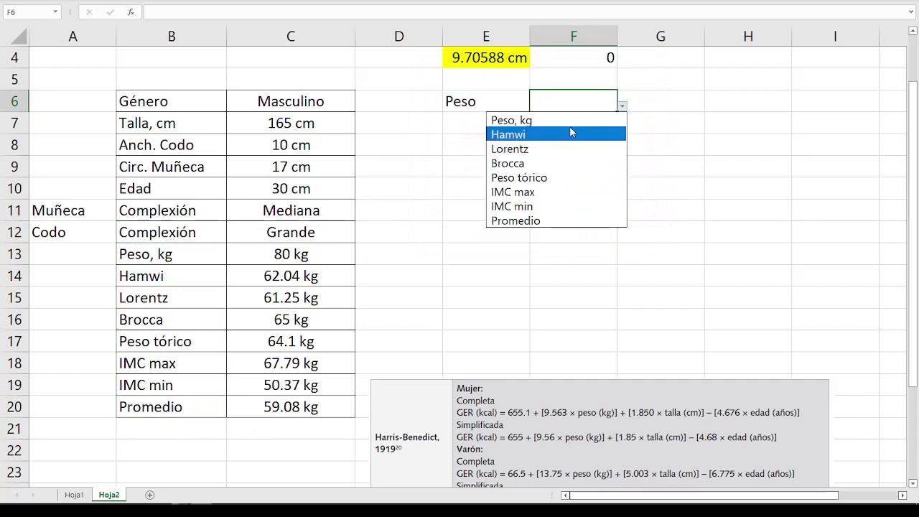
{"action": "left_click", "coordinate": [157, 255]}
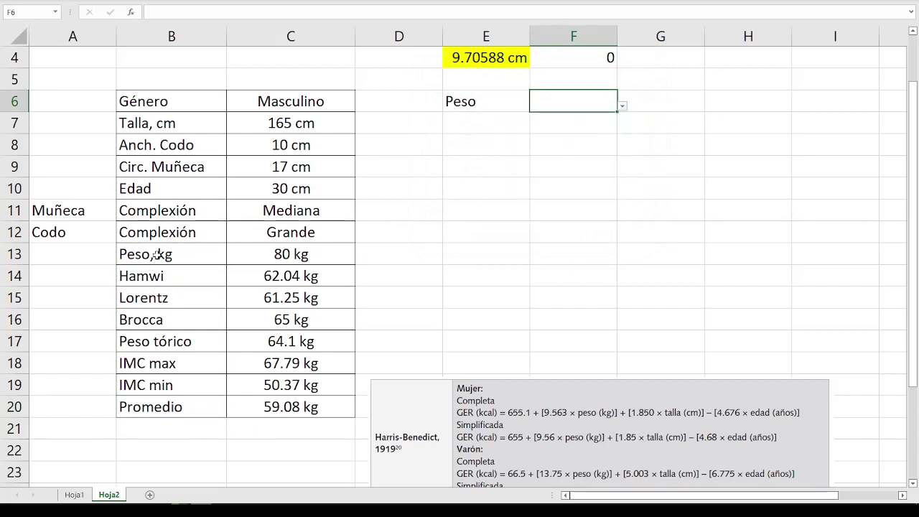
{"action": "left_click_drag", "start_coordinate": [154, 254], "coordinate": [155, 342]}
{"action": "left_click", "coordinate": [578, 94]}
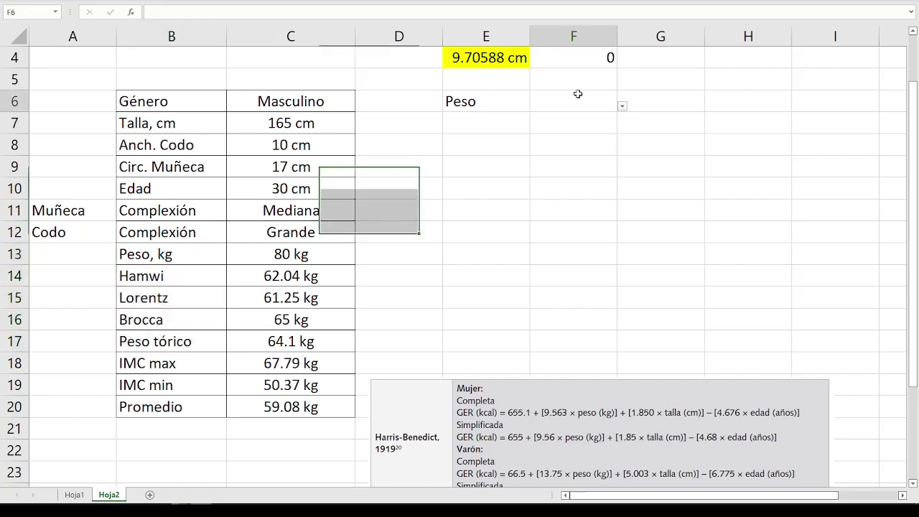
{"action": "left_click", "coordinate": [622, 106]}
{"action": "left_click", "coordinate": [547, 165]}
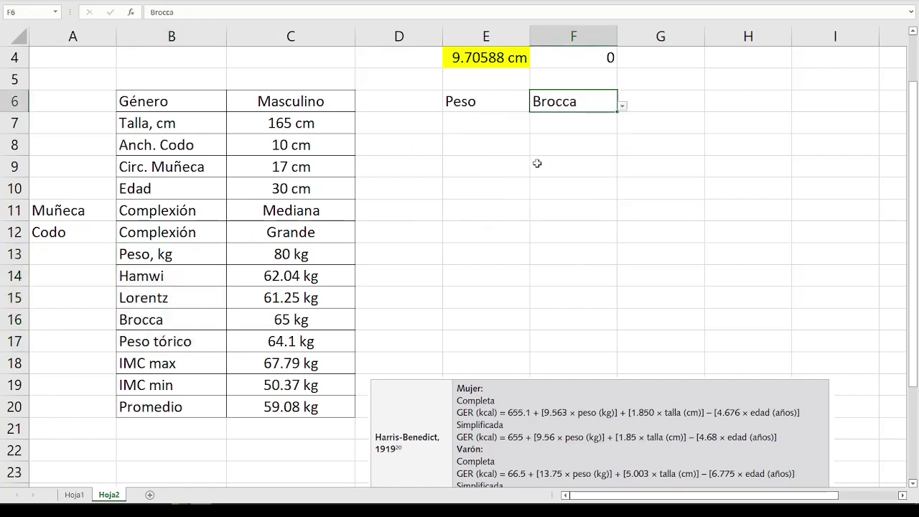
{"action": "left_click", "coordinate": [645, 104]}
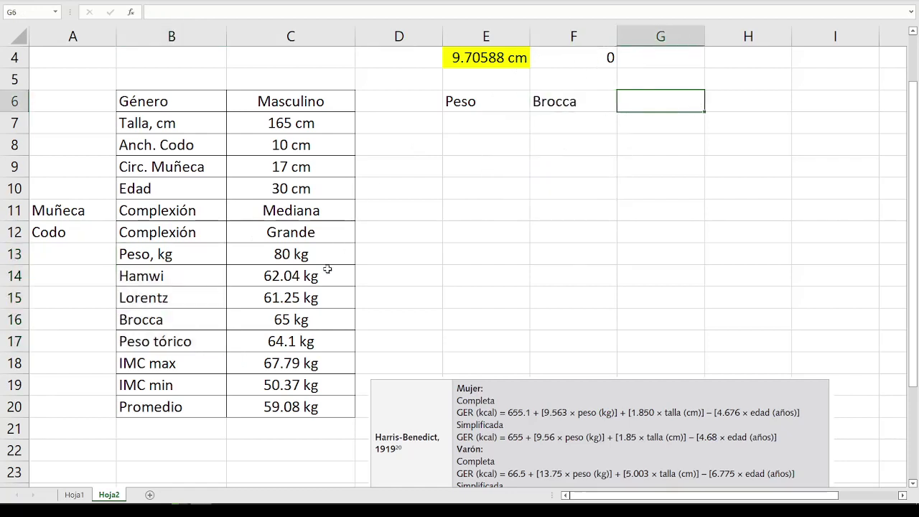
{"action": "left_click_drag", "start_coordinate": [302, 303], "coordinate": [298, 362]}
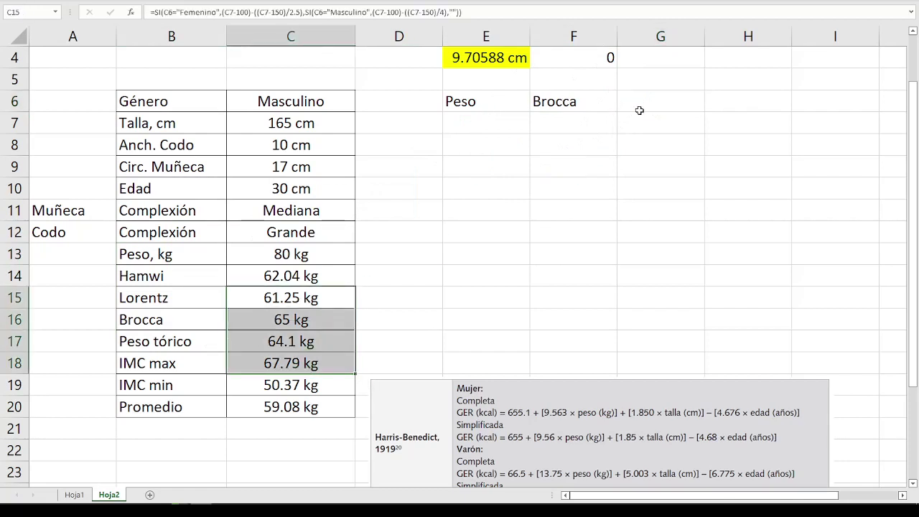
{"action": "left_click", "coordinate": [648, 102]}
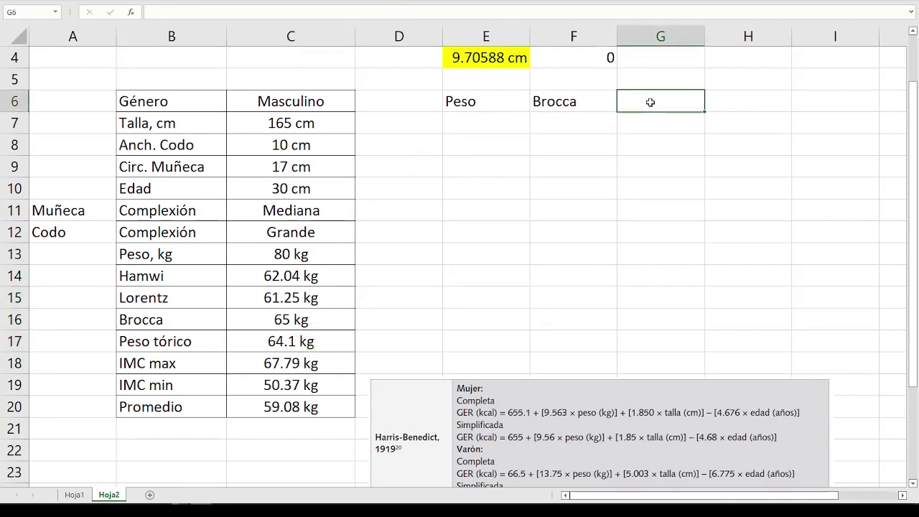
Enter =BUSCARV(F6,B13:C20,2,FALSO) in G6 so it returns 65 for Brocca.
{"action": "type", "text": "=BUSCAR"}
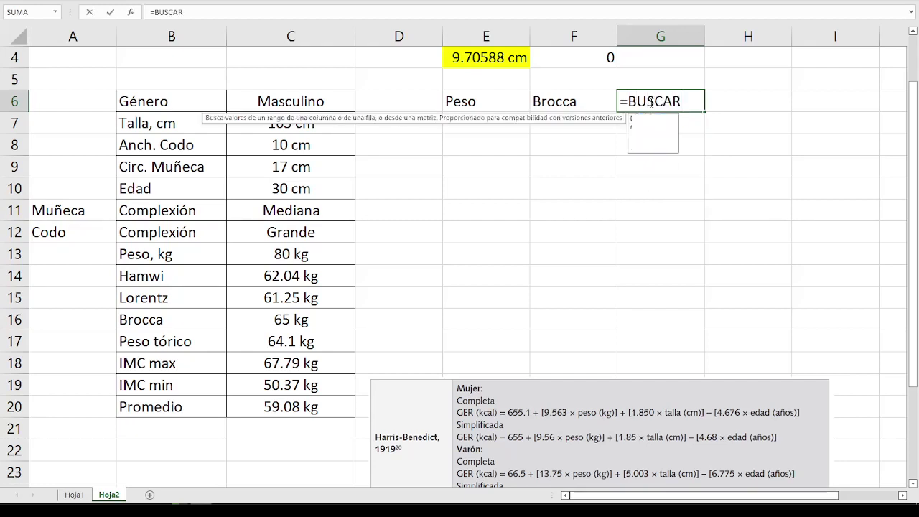
{"action": "type", "text": "V(/"}
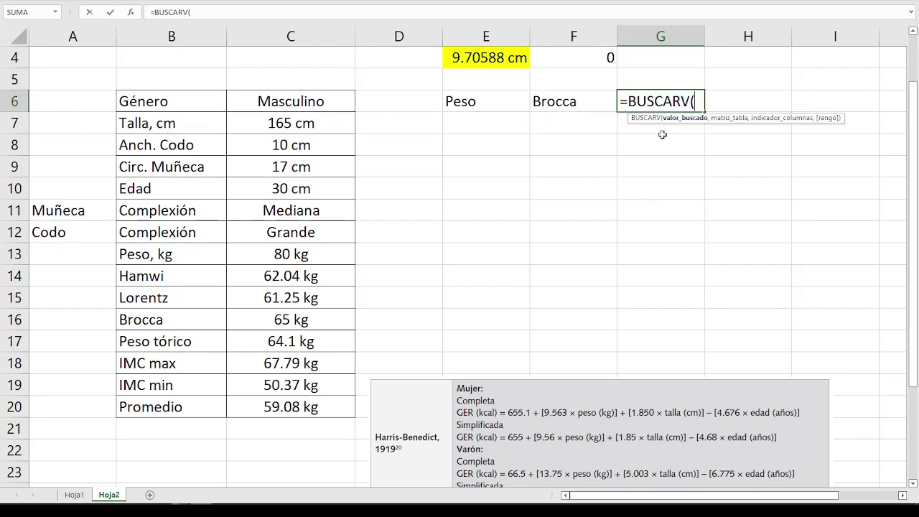
{"action": "left_click", "coordinate": [559, 101]}
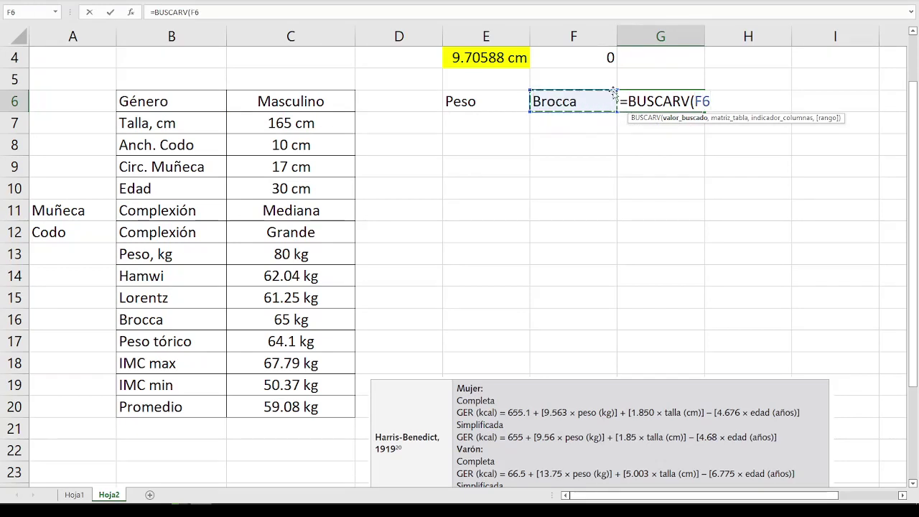
{"action": "type", "text": ","}
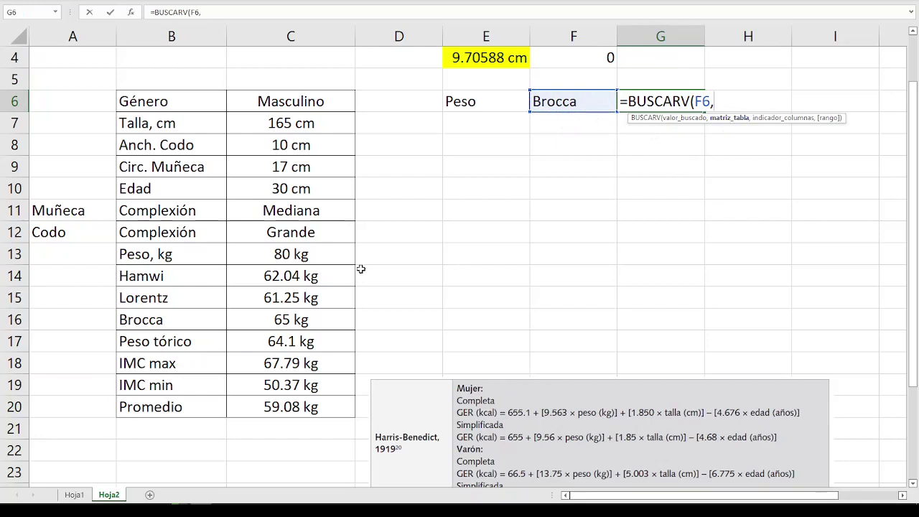
{"action": "left_click_drag", "start_coordinate": [165, 254], "coordinate": [314, 407]}
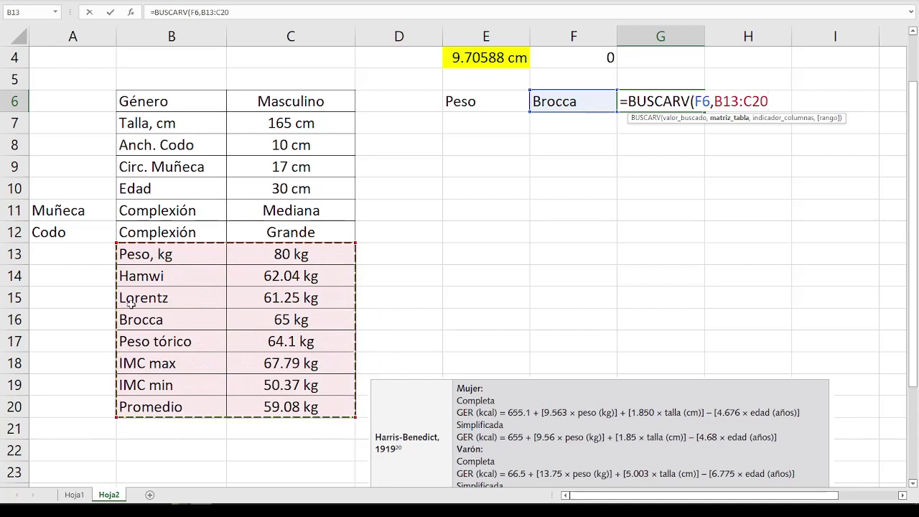
{"action": "type", "text": ",2"}
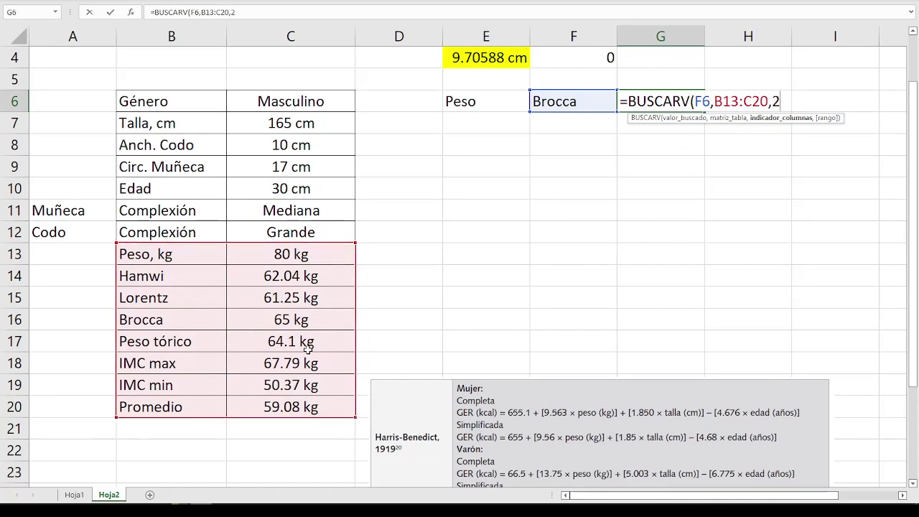
{"action": "type", "text": ","}
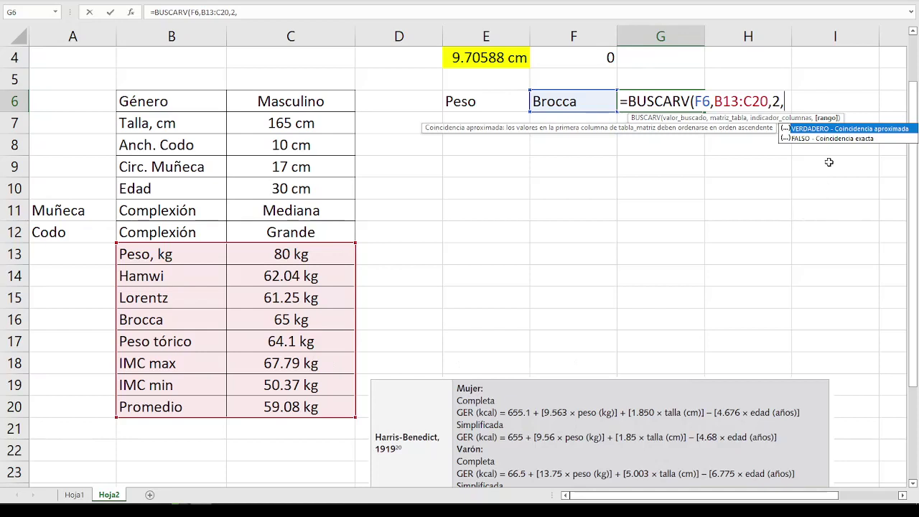
{"action": "double_click", "coordinate": [833, 138]}
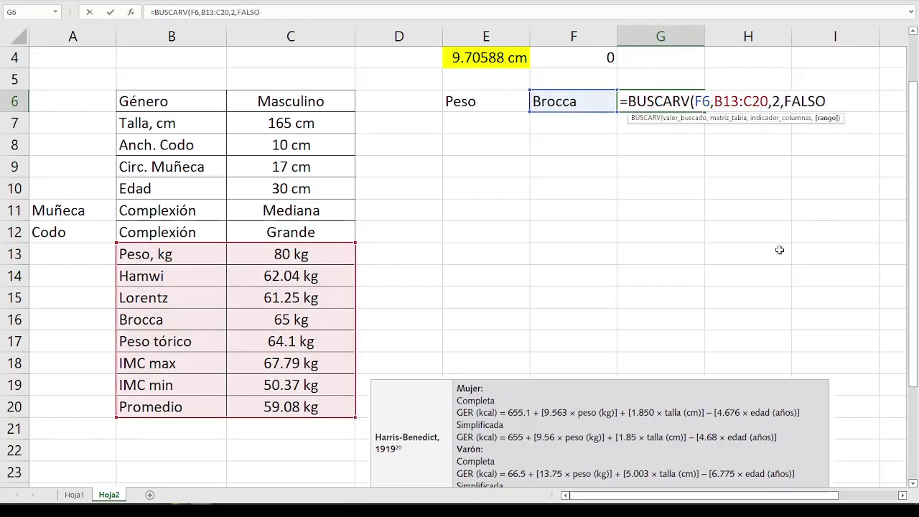
{"action": "type", "text": ")"}
{"action": "key", "text": "Return"}
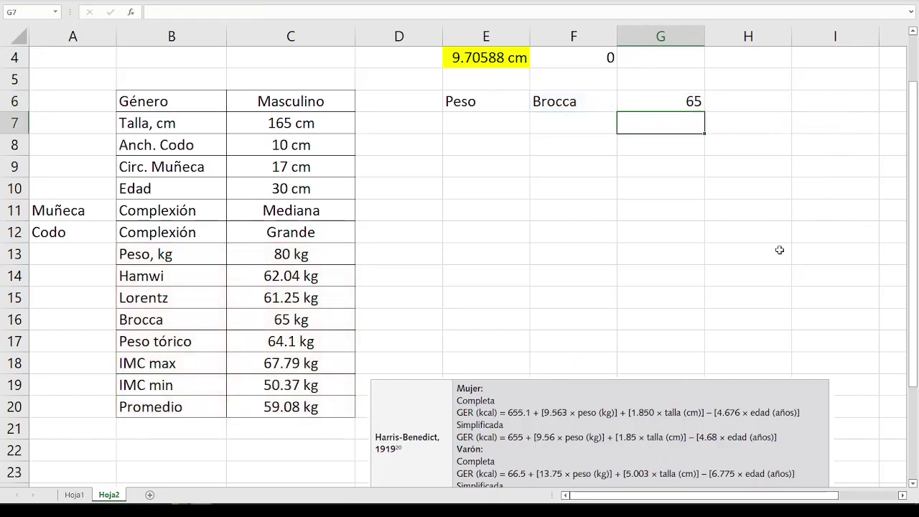
Apply the custom number format Estándar "kg" to G6 so it shows 65 kg.
{"action": "left_click", "coordinate": [686, 107]}
{"action": "right_click", "coordinate": [685, 108]}
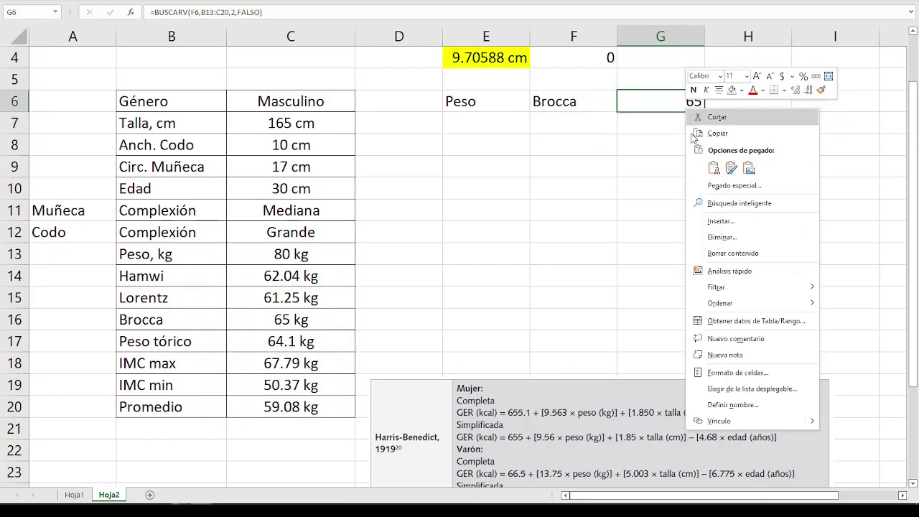
{"action": "left_click", "coordinate": [721, 374]}
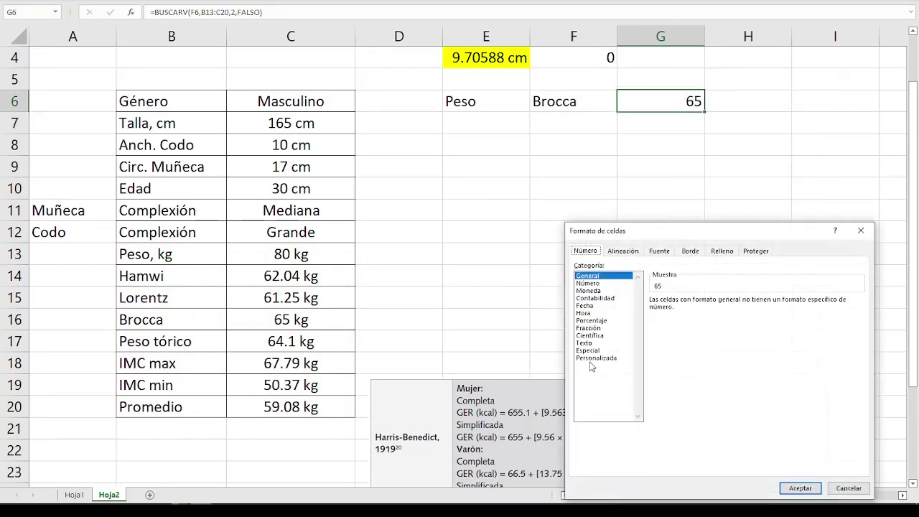
{"action": "left_click", "coordinate": [608, 357]}
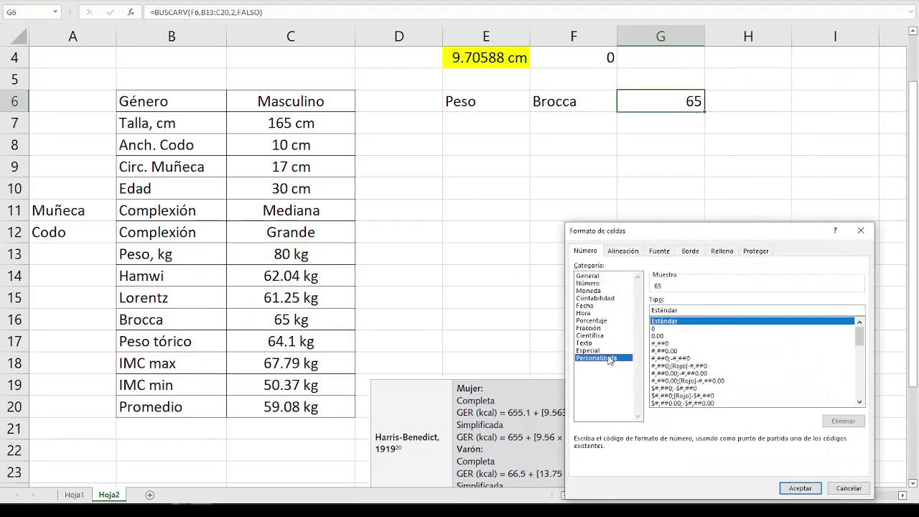
{"action": "left_click", "coordinate": [685, 309]}
{"action": "type", "text": "\"kg\""}
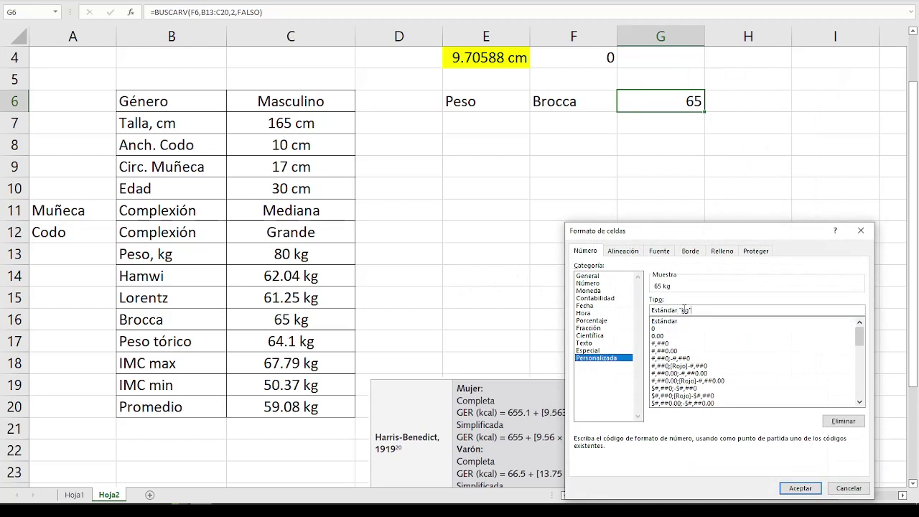
{"action": "left_click", "coordinate": [800, 488]}
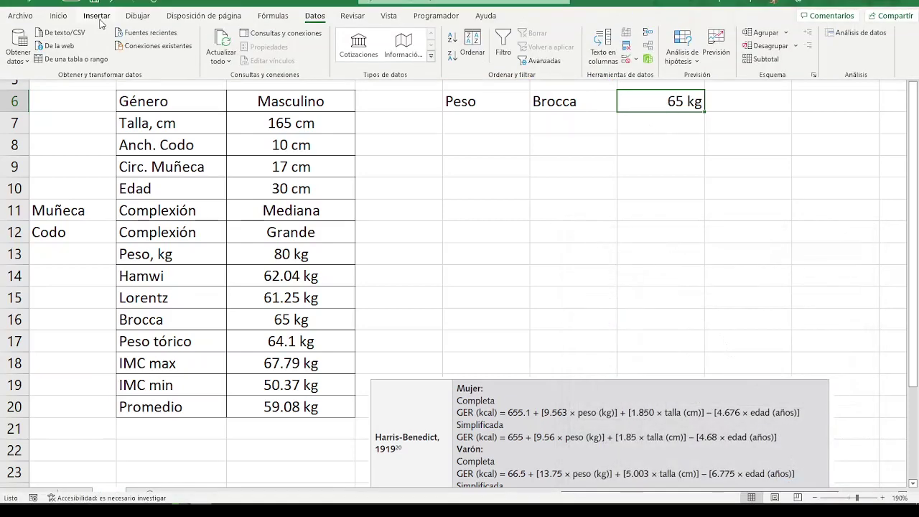
Centre the contents of G6 and F6.
{"action": "left_click", "coordinate": [58, 15]}
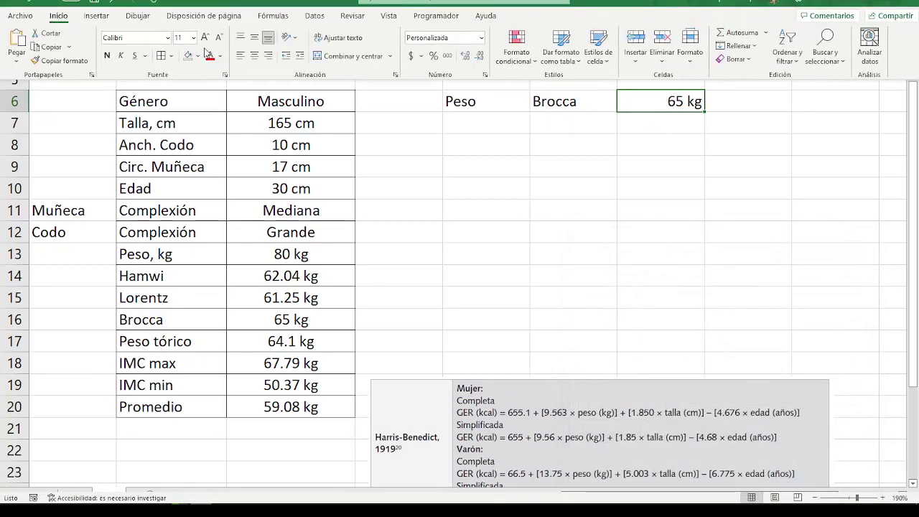
{"action": "left_click", "coordinate": [254, 55]}
{"action": "left_click", "coordinate": [560, 108]}
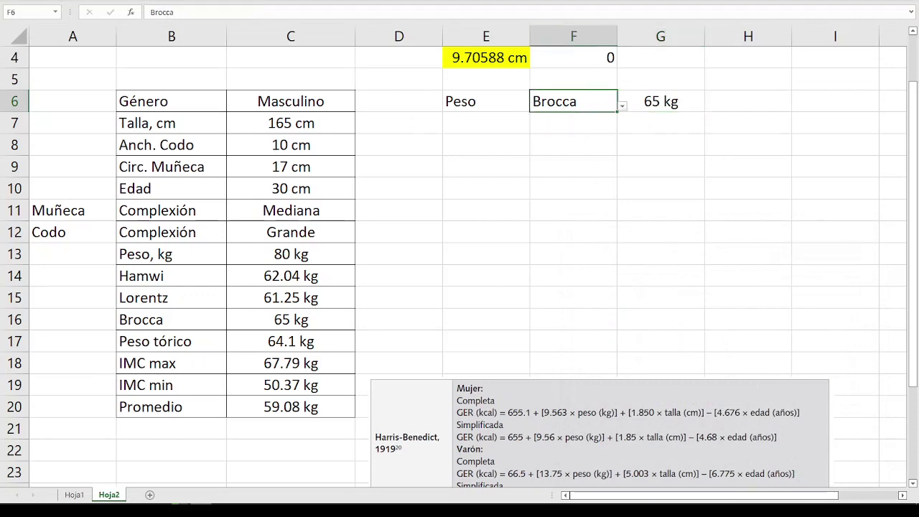
{"action": "left_click", "coordinate": [244, 3]}
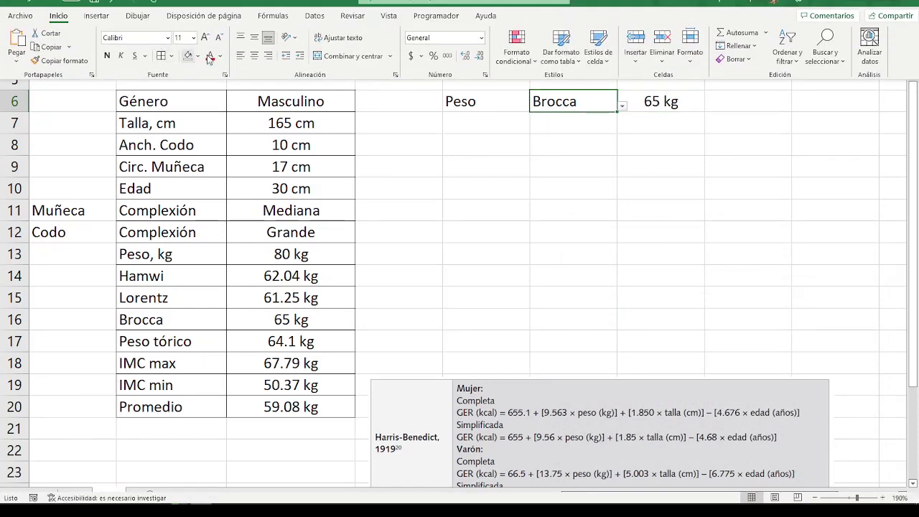
{"action": "left_click", "coordinate": [254, 55]}
Move the energy-equation picture up over rows 14–22 beside the labels.
{"action": "left_click", "coordinate": [470, 101]}
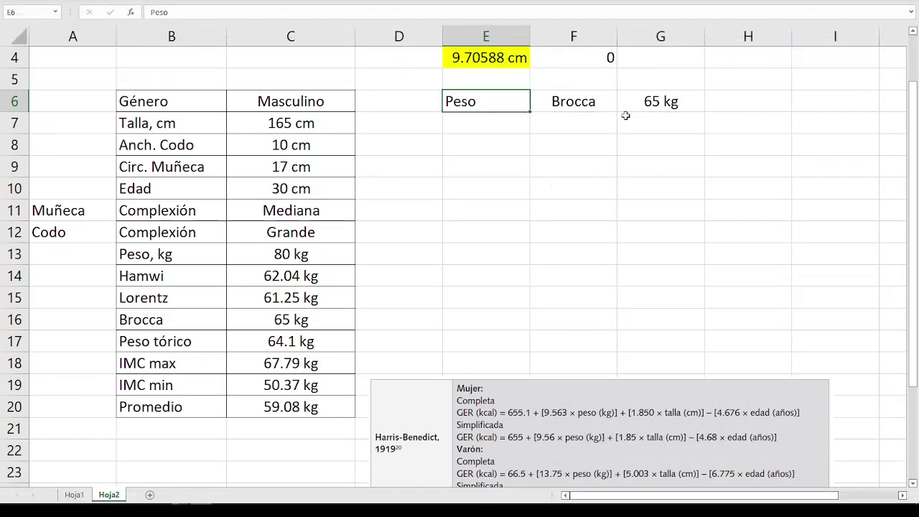
{"action": "left_click", "coordinate": [580, 107]}
{"action": "left_click", "coordinate": [653, 102]}
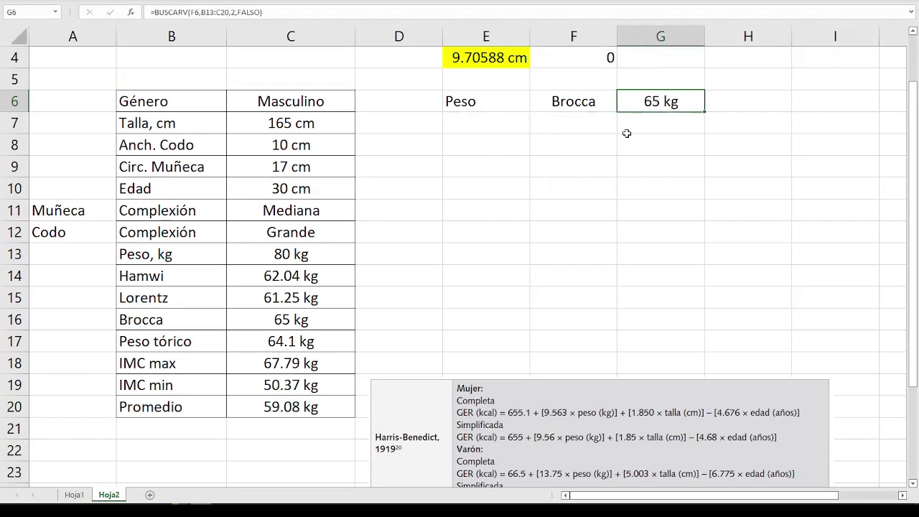
{"action": "left_click", "coordinate": [601, 206]}
{"action": "mouse_move", "coordinate": [533, 393]}
{"action": "left_mouse_down"}
{"action": "mouse_move", "coordinate": [273, 188]}
{"action": "mouse_move", "coordinate": [242, 313]}
{"action": "left_mouse_up"}
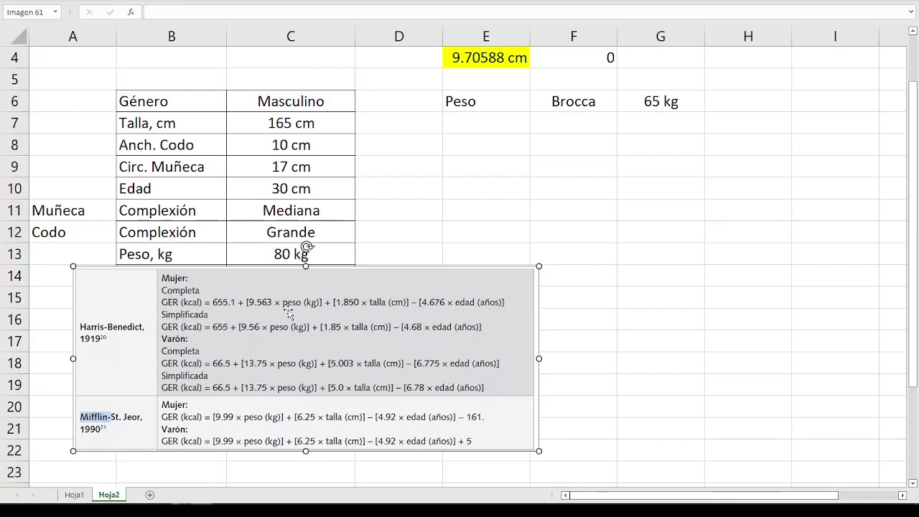
Switch F6's weight method to Promedio, making G6 show 59.08 kg.
{"action": "left_click", "coordinate": [603, 101]}
{"action": "left_click", "coordinate": [621, 105]}
{"action": "left_click", "coordinate": [587, 217]}
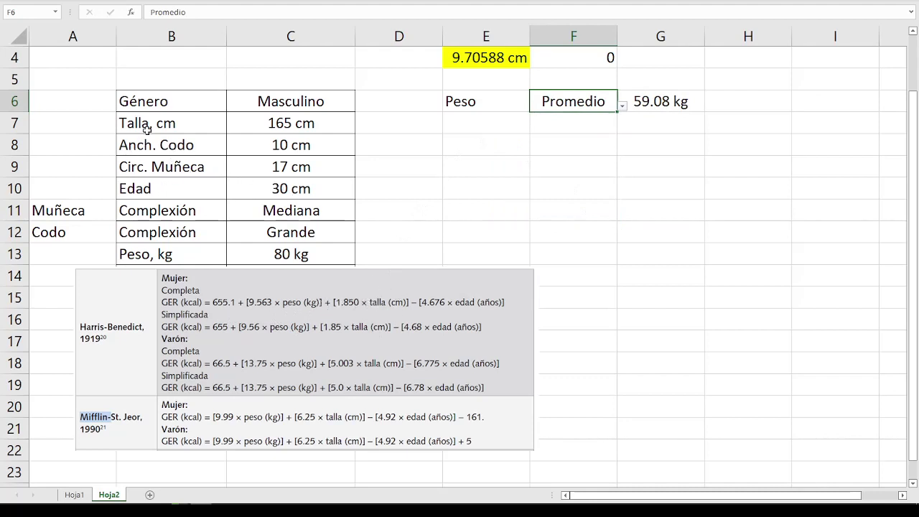
Review the patient data cells: labels B7:B11, height 165 cm in C7 and age in C10.
{"action": "left_click_drag", "start_coordinate": [146, 129], "coordinate": [154, 209]}
{"action": "left_click", "coordinate": [151, 256]}
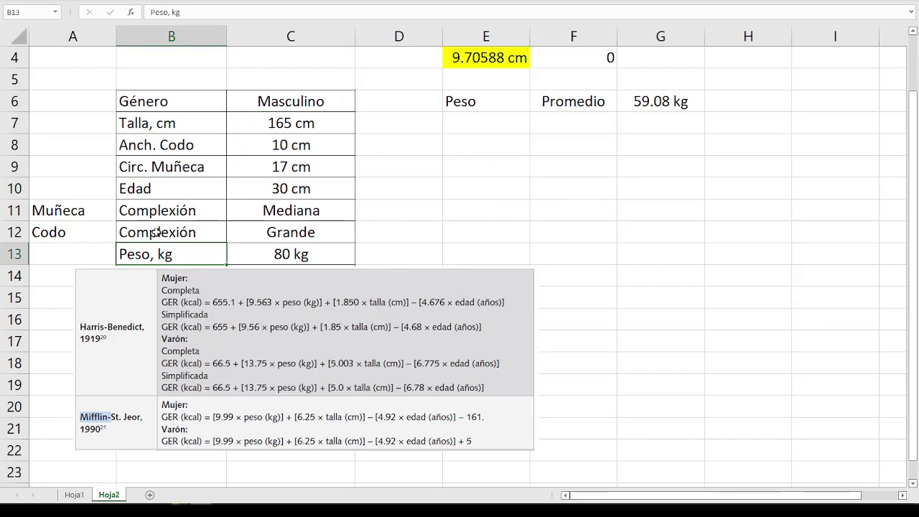
{"action": "left_click", "coordinate": [168, 121]}
{"action": "left_click", "coordinate": [287, 122]}
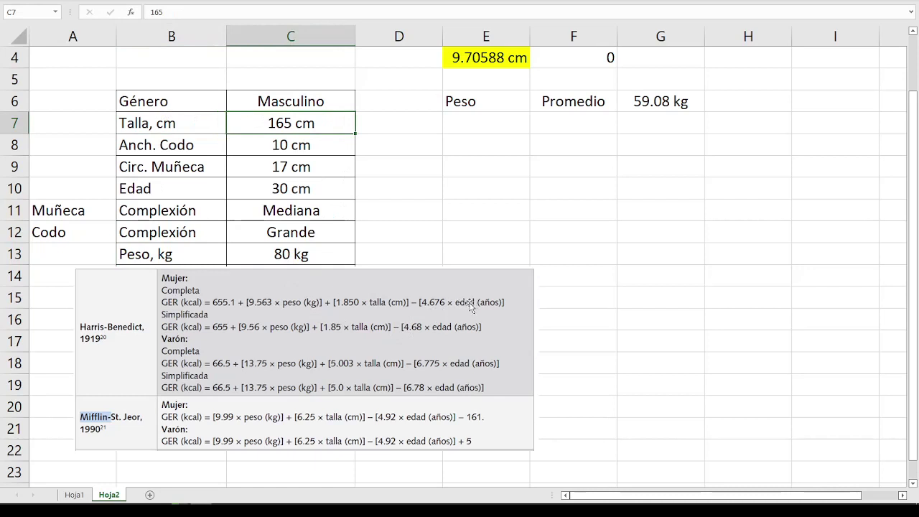
{"action": "left_click", "coordinate": [285, 183]}
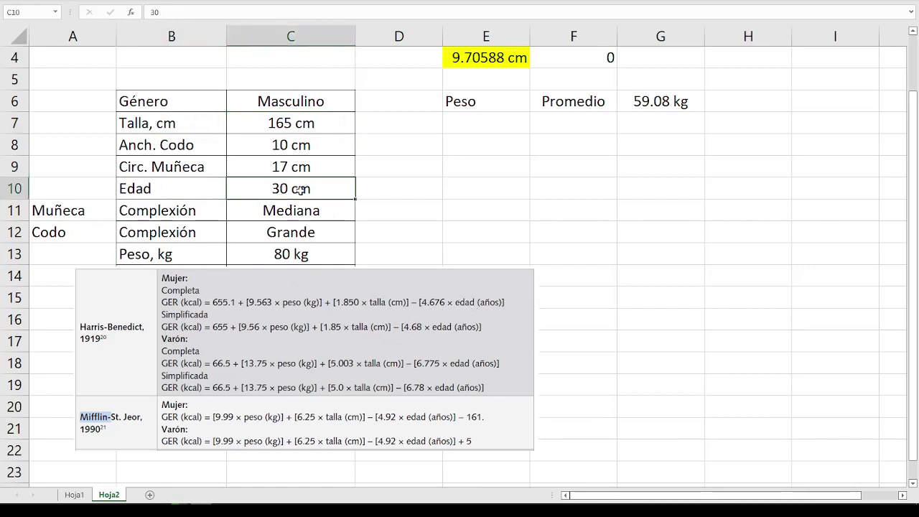
Reformat C10 as Estándar so the age shows 30 instead of 30 cm.
{"action": "right_click", "coordinate": [298, 188]}
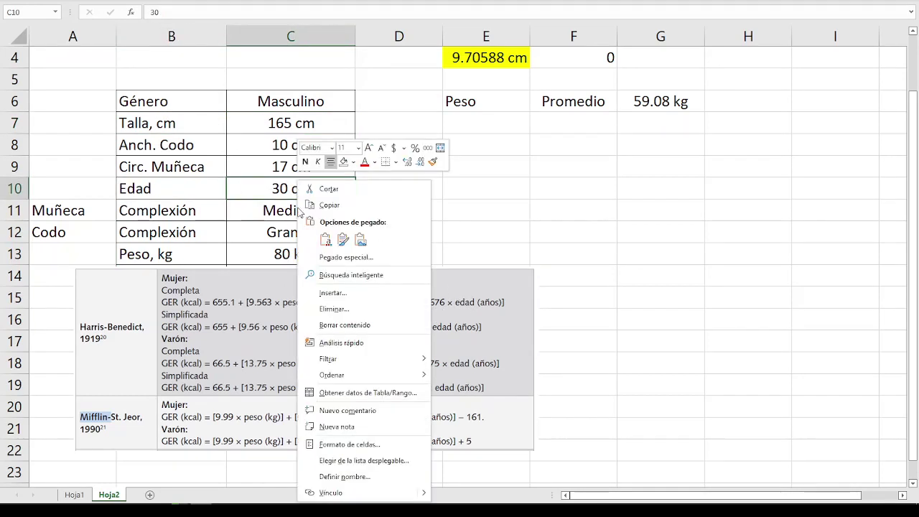
{"action": "left_click", "coordinate": [347, 444]}
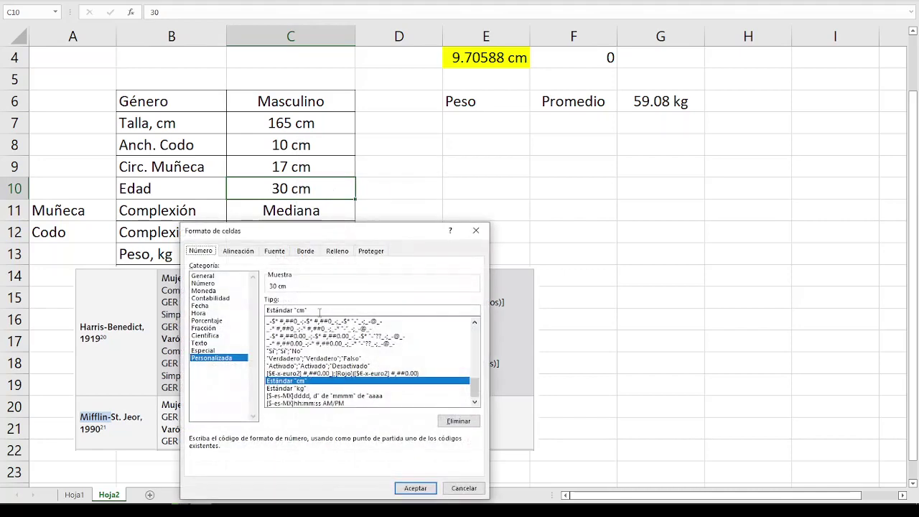
{"action": "key", "text": "BackSpace"}
{"action": "key", "text": "BackSpace"}
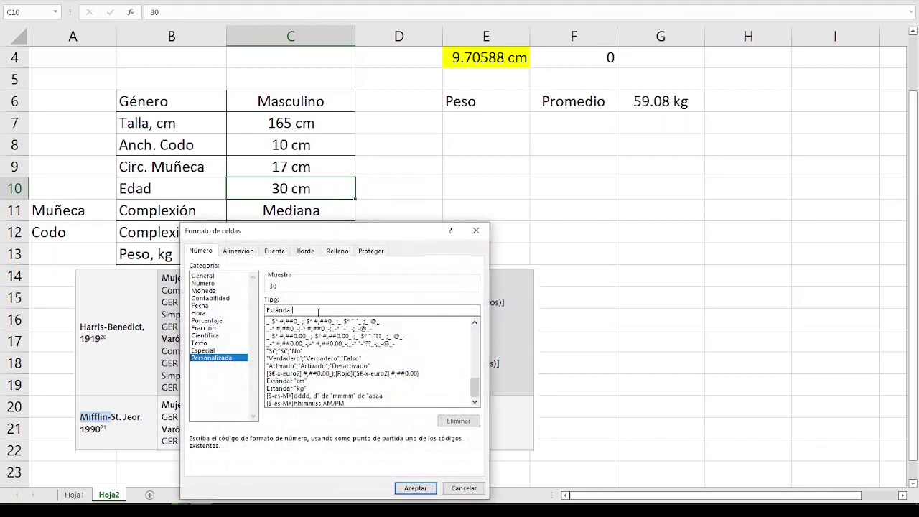
{"action": "left_click", "coordinate": [415, 488]}
{"action": "key", "text": "Up"}
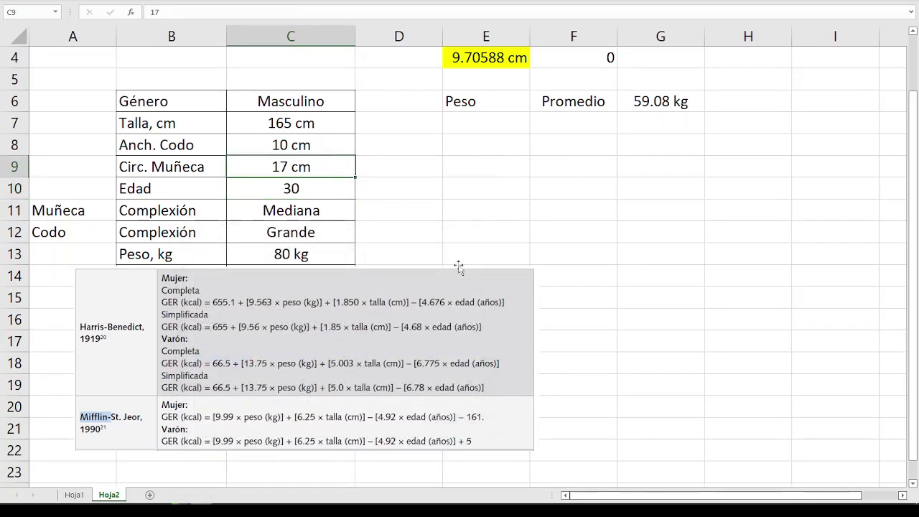
Drag the formula picture up and left to cover rows 8–16.
{"action": "left_click", "coordinate": [570, 123]}
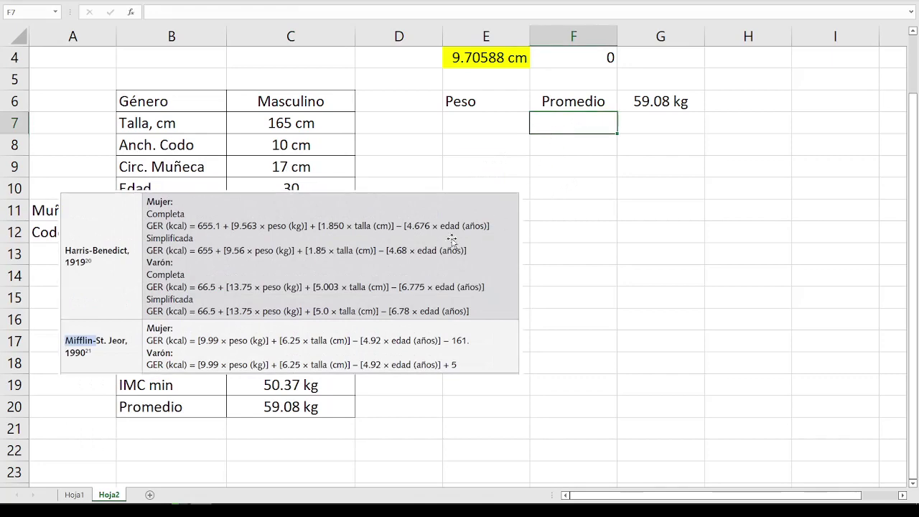
{"action": "left_click_drag", "start_coordinate": [452, 240], "coordinate": [502, 231]}
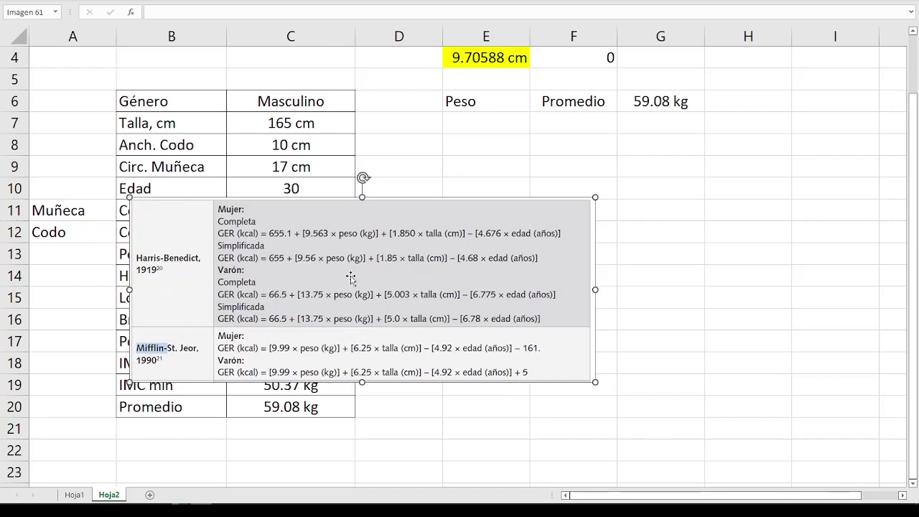
{"action": "left_click_drag", "start_coordinate": [352, 278], "coordinate": [317, 223]}
{"action": "scroll", "coordinate": [332, 386], "scroll_direction": "down", "scroll_amount": 2}
Erase the red handwritten 18.5-24.9 ink note with the Dibujar eraser.
{"action": "scroll", "coordinate": [331, 391], "scroll_direction": "up", "scroll_amount": 3}
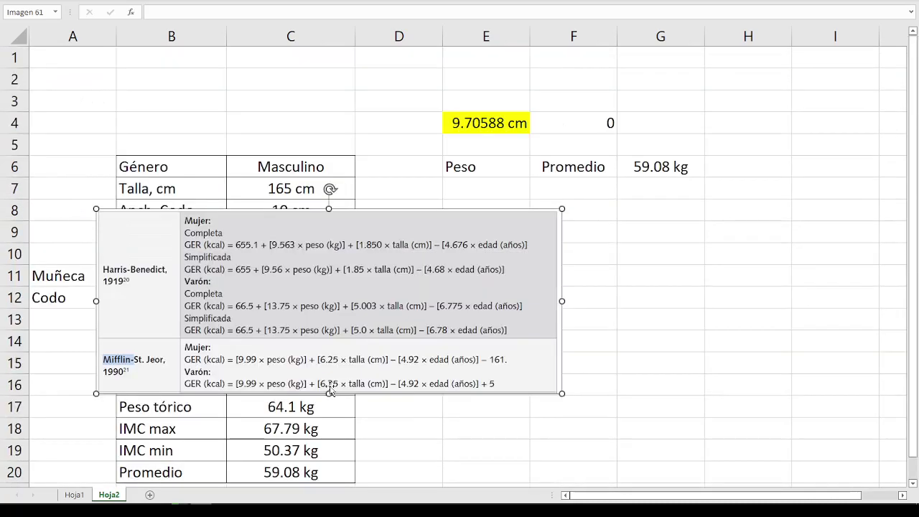
{"action": "scroll", "coordinate": [258, 316], "scroll_direction": "down", "scroll_amount": 5}
{"action": "scroll", "coordinate": [242, 316], "scroll_direction": "down", "scroll_amount": 2}
{"action": "scroll", "coordinate": [309, 314], "scroll_direction": "up", "scroll_amount": 1}
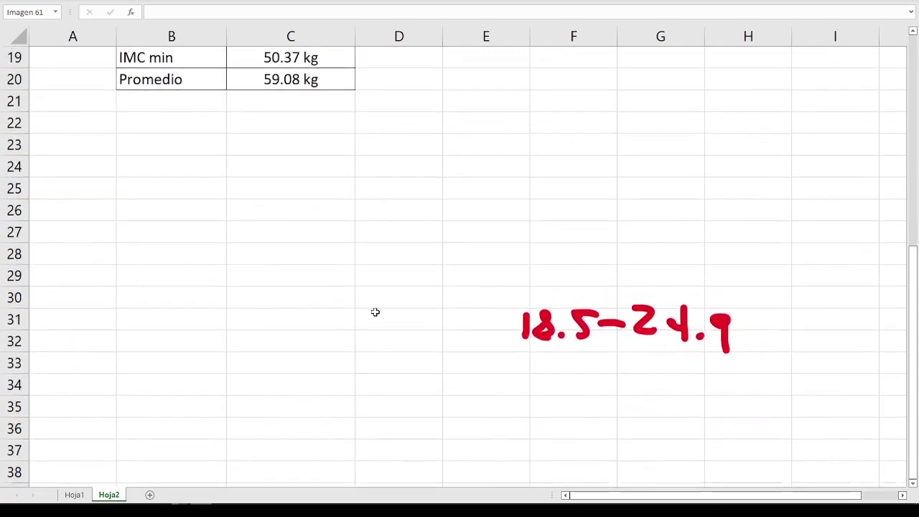
{"action": "left_click", "coordinate": [183, 3]}
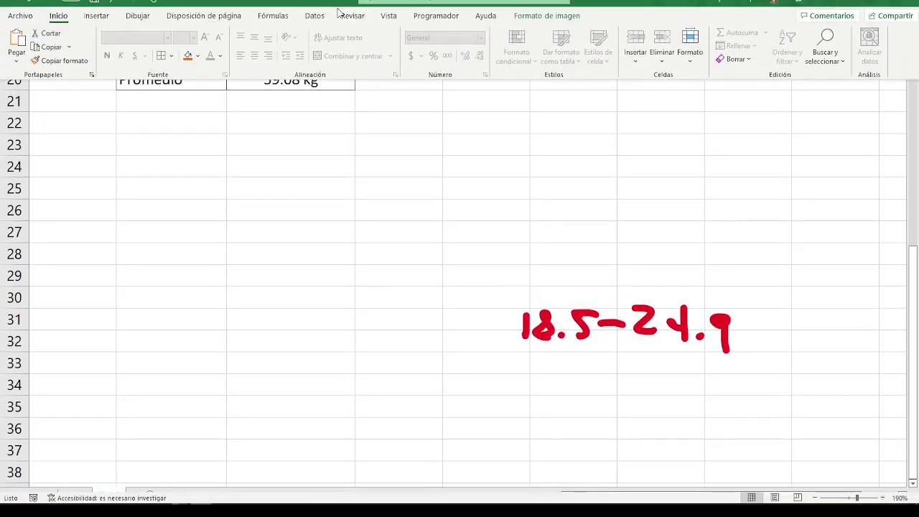
{"action": "left_click", "coordinate": [138, 15]}
{"action": "left_click", "coordinate": [73, 42]}
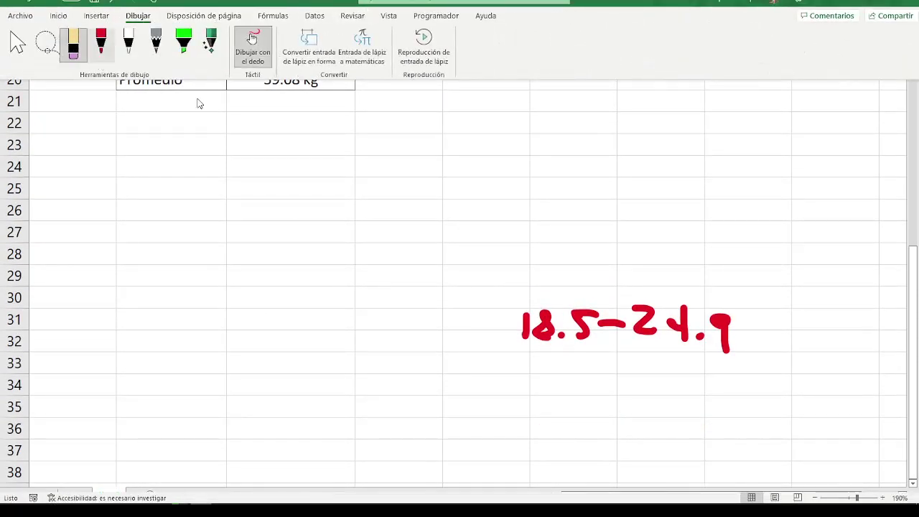
{"action": "left_click", "coordinate": [643, 323]}
{"action": "mouse_move", "coordinate": [586, 321]}
{"action": "left_mouse_down"}
{"action": "mouse_move", "coordinate": [550, 335]}
{"action": "mouse_move", "coordinate": [645, 325]}
{"action": "mouse_move", "coordinate": [710, 344]}
{"action": "left_mouse_up"}
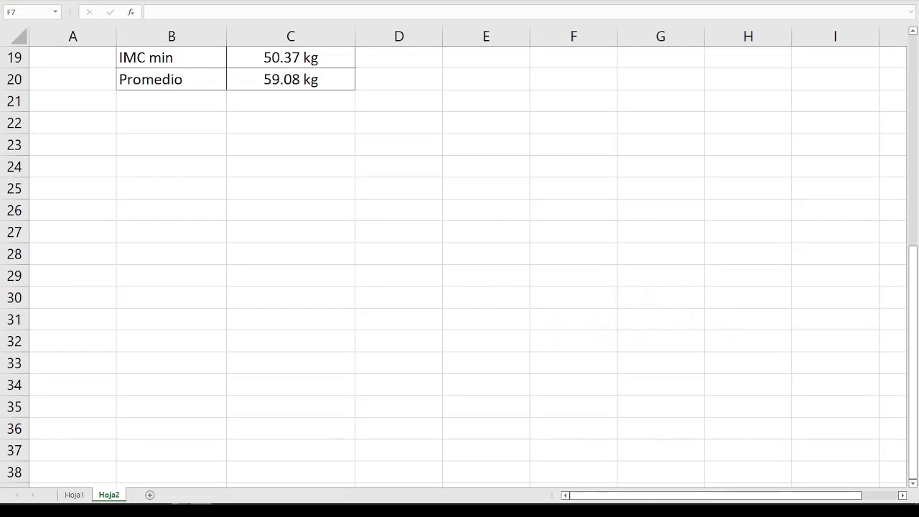
{"action": "left_click", "coordinate": [18, 47]}
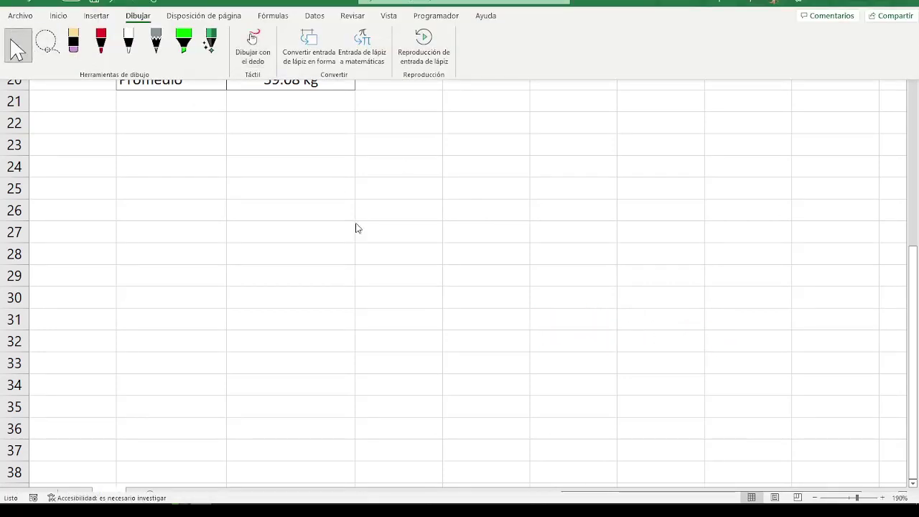
Paste the formula image again and position it over rows 12–20.
{"action": "key", "text": "ctrl+v"}
{"action": "mouse_move", "coordinate": [398, 190]}
{"action": "left_mouse_down"}
{"action": "mouse_move", "coordinate": [392, 420]}
{"action": "mouse_move", "coordinate": [313, 168]}
{"action": "mouse_move", "coordinate": [355, 112]}
{"action": "left_mouse_up"}
{"action": "left_click_drag", "start_coordinate": [415, 161], "coordinate": [418, 179]}
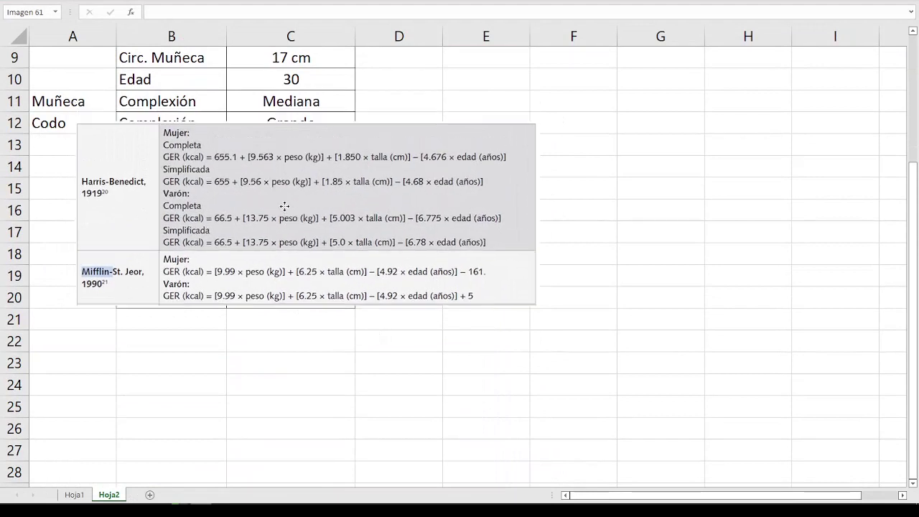
Label B25 'Harris' and B26 'Mifflin'.
{"action": "left_click", "coordinate": [193, 402]}
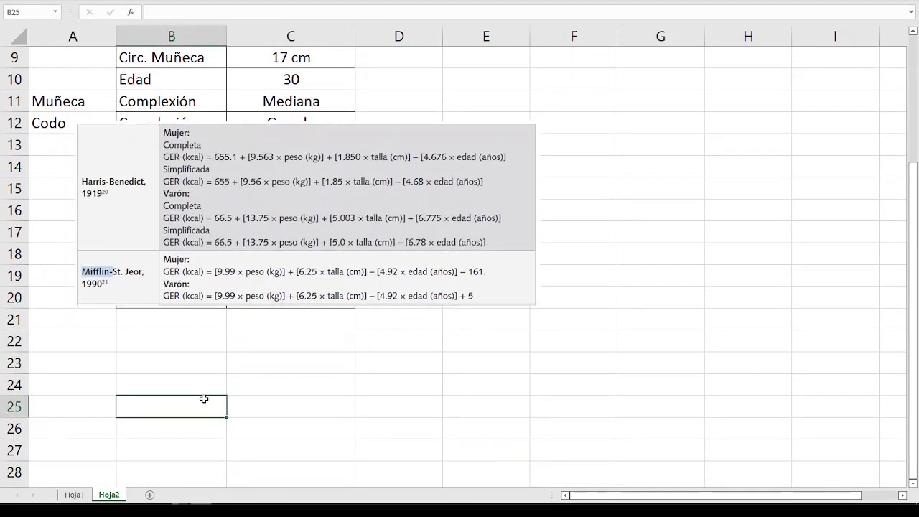
{"action": "type", "text": "Harris"}
{"action": "key", "text": "Return"}
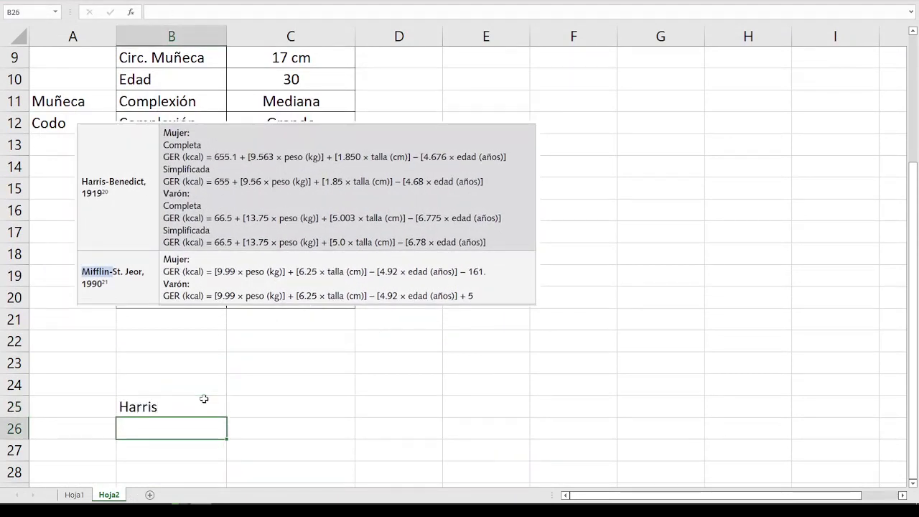
{"action": "type", "text": "Mifflin"}
{"action": "key", "text": "Return"}
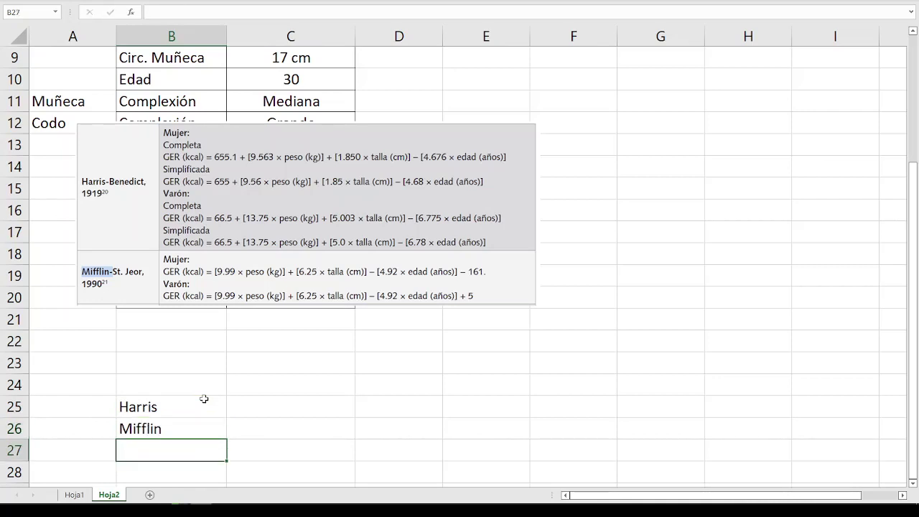
Start C25 with =SI(C6="Femenino", testing whether the gender is female.
{"action": "left_click", "coordinate": [252, 406]}
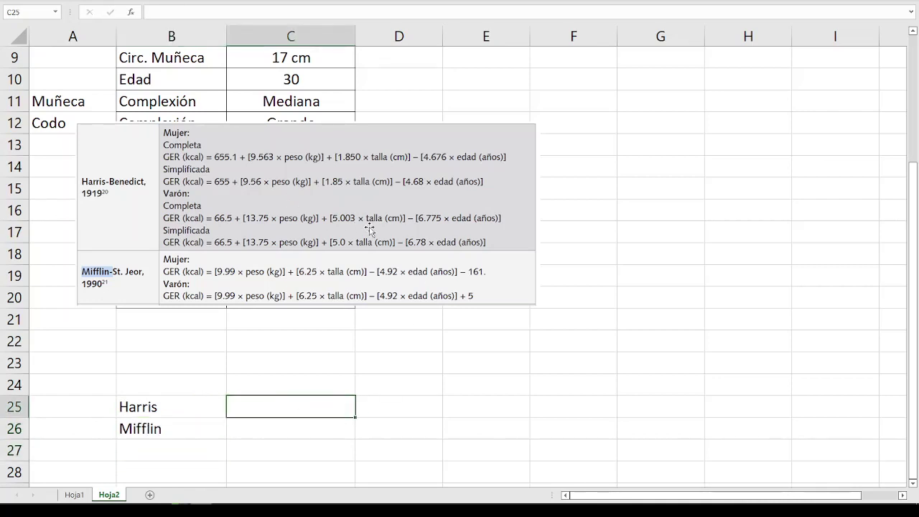
{"action": "type", "text": "="}
{"action": "type", "text": "SI"}
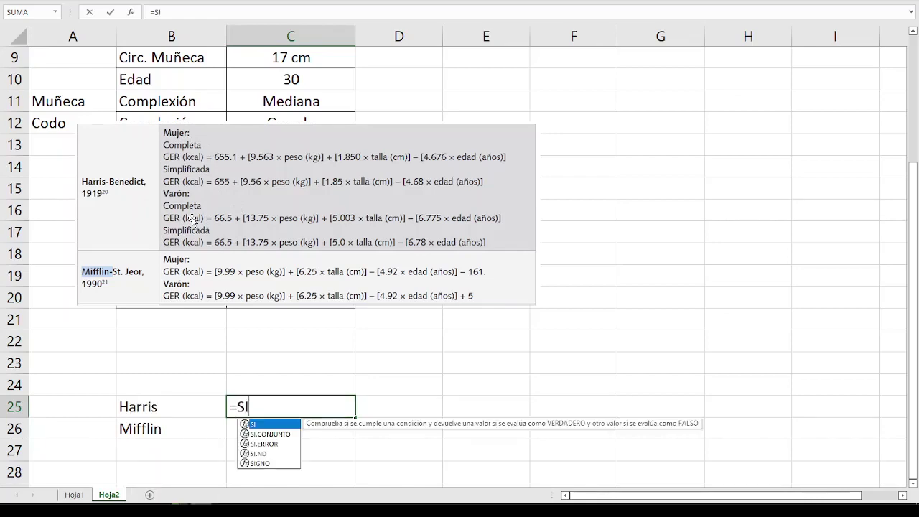
{"action": "type", "text": "("}
{"action": "scroll", "coordinate": [232, 174], "scroll_direction": "up", "scroll_amount": 3}
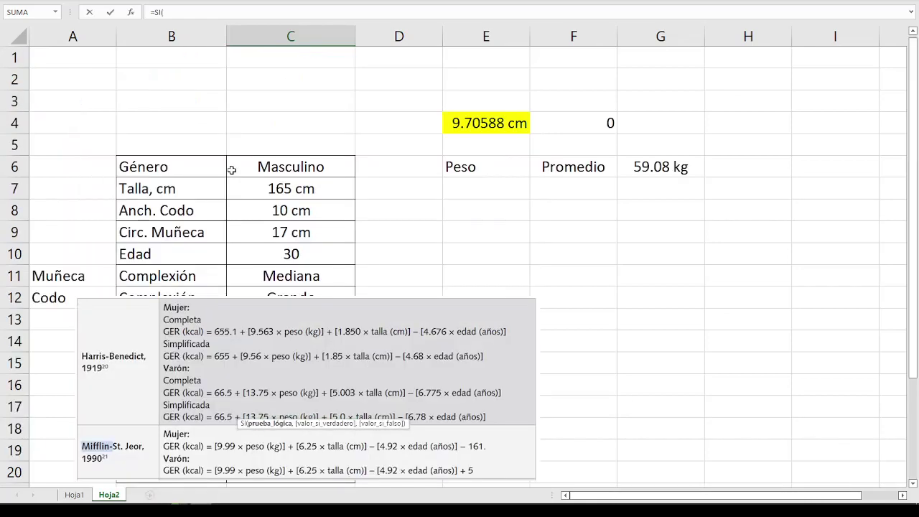
{"action": "scroll", "coordinate": [235, 180], "scroll_direction": "down", "scroll_amount": 2}
{"action": "scroll", "coordinate": [235, 180], "scroll_direction": "up", "scroll_amount": 1}
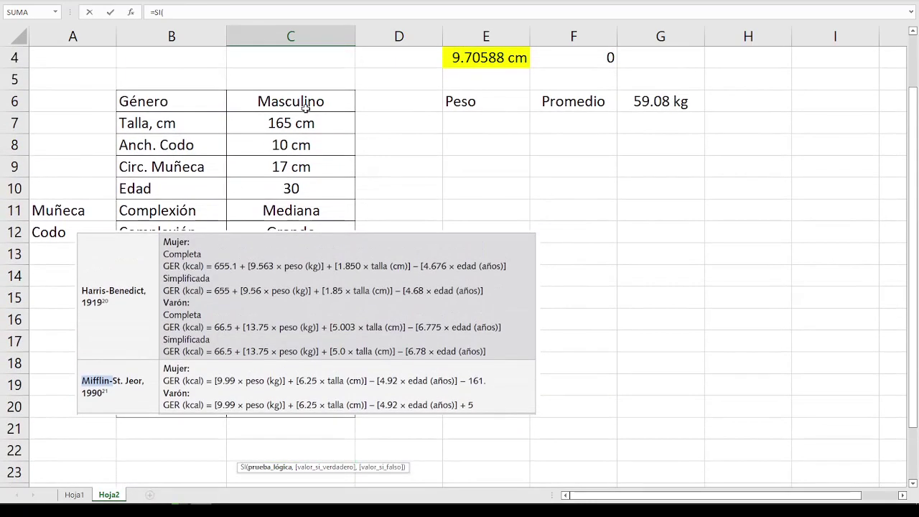
{"action": "left_click", "coordinate": [306, 106]}
{"action": "scroll", "coordinate": [271, 247], "scroll_direction": "down", "scroll_amount": 3}
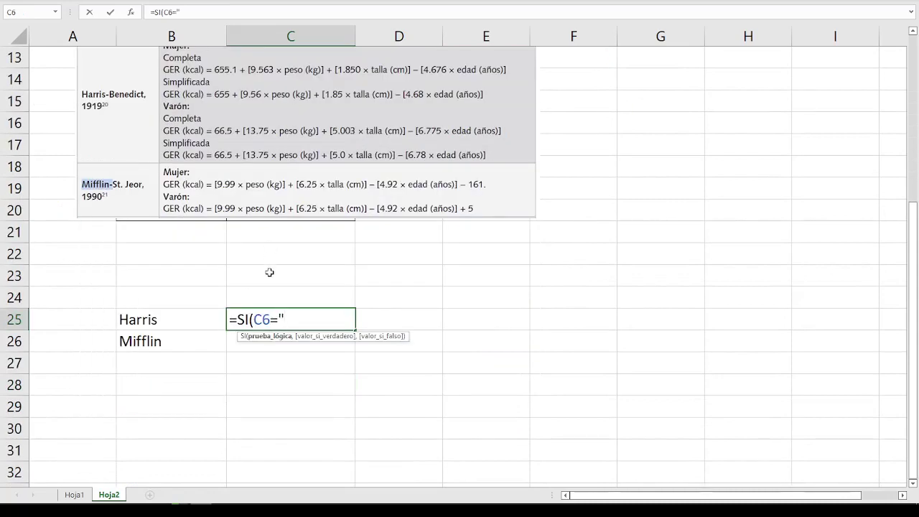
{"action": "type", "text": "we"}
{"action": "key", "text": "BackSpace"}
{"action": "key", "text": "BackSpace"}
{"action": "type", "text": "emenino\""}
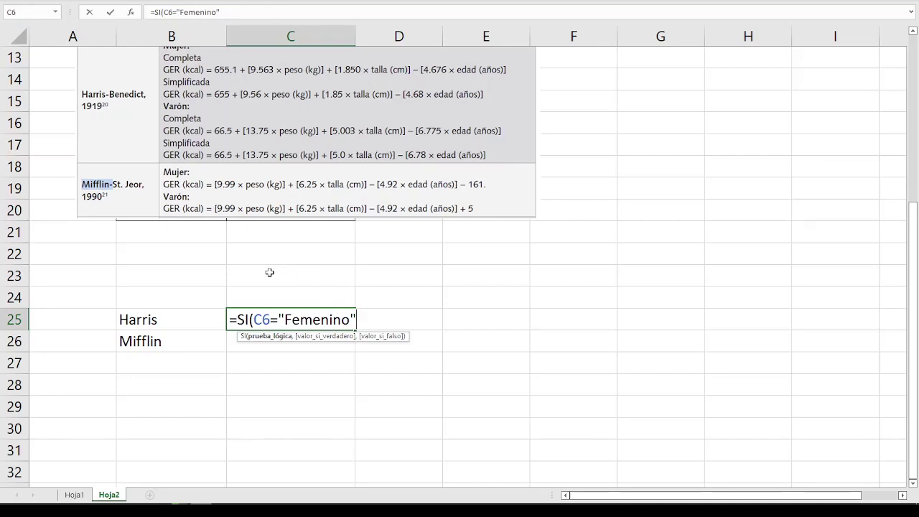
{"action": "type", "text": ","}
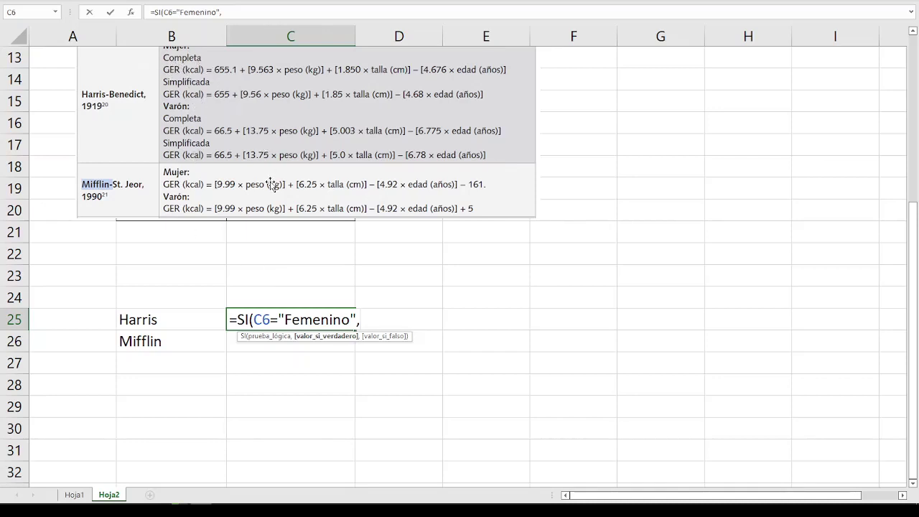
Continue C25's female branch with 655.1+(9.563*G6), correcting the mistyped coefficient.
{"action": "type", "text": "655.1+("}
{"action": "type", "text": "9.536"}
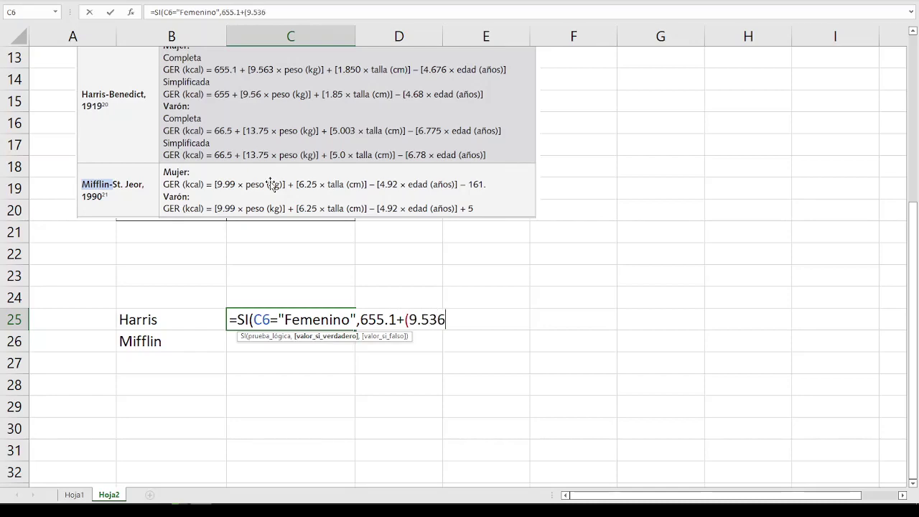
{"action": "key", "text": "BackSpace"}
{"action": "key", "text": "BackSpace"}
{"action": "type", "text": "63"}
{"action": "scroll", "coordinate": [248, 254], "scroll_direction": "up", "scroll_amount": 1}
{"action": "scroll", "coordinate": [248, 255], "scroll_direction": "up", "scroll_amount": 2}
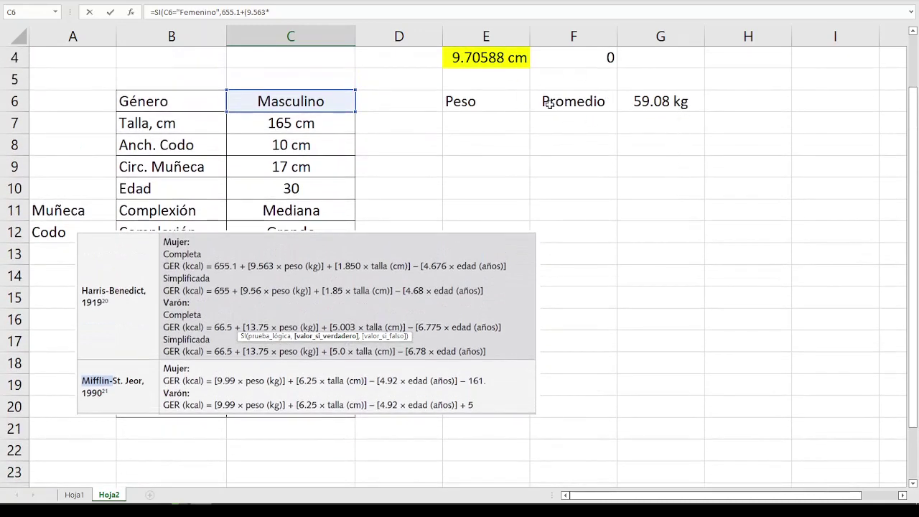
{"action": "left_click", "coordinate": [636, 101]}
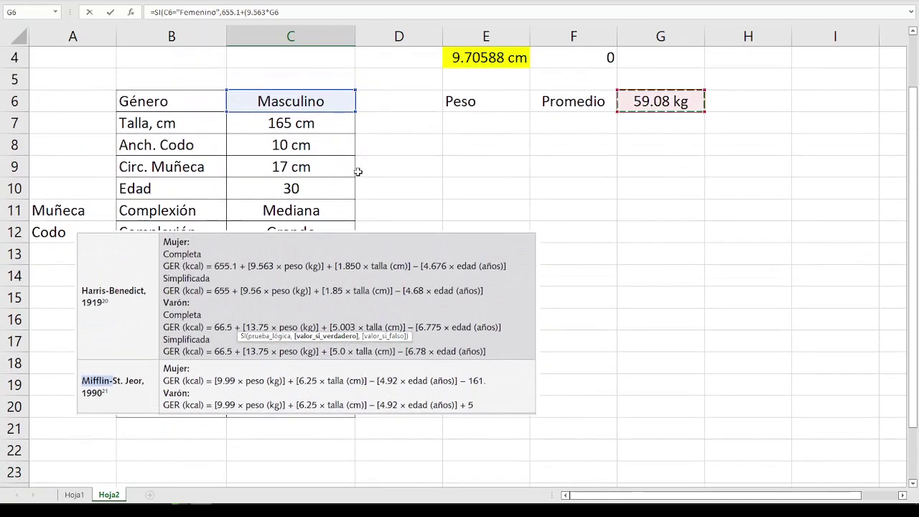
{"action": "scroll", "coordinate": [520, 298], "scroll_direction": "down", "scroll_amount": 2}
{"action": "scroll", "coordinate": [519, 298], "scroll_direction": "down", "scroll_amount": 2}
{"action": "scroll", "coordinate": [519, 298], "scroll_direction": "up", "scroll_amount": 2}
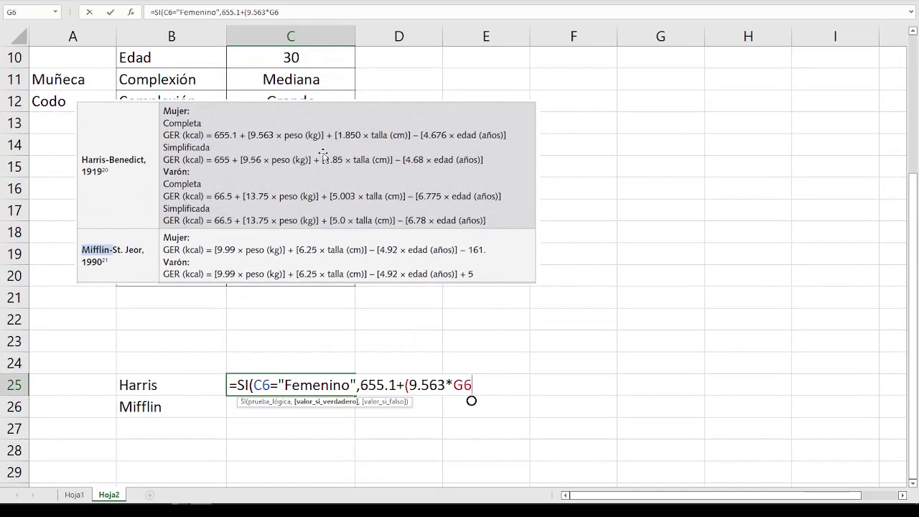
Add +(1.850*C7)-(4.676*C10) and a comma to finish the female Harris-Benedict branch.
{"action": "type", "text": ")+"}
{"action": "type", "text": "("}
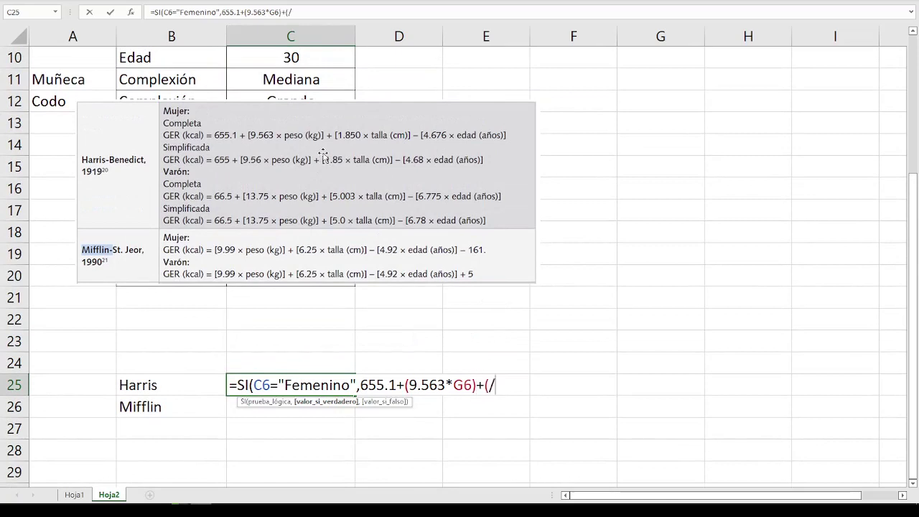
{"action": "type", "text": "1"}
{"action": "type", "text": ".850*"}
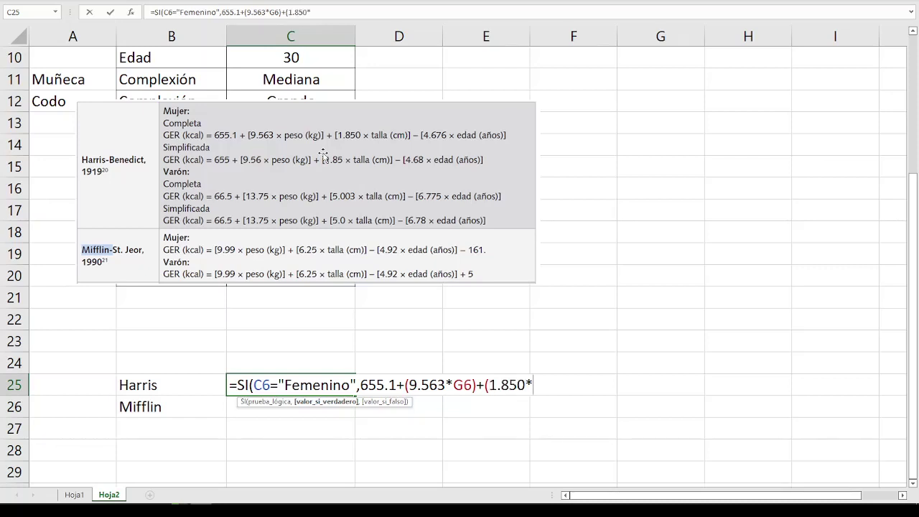
{"action": "scroll", "coordinate": [323, 155], "scroll_direction": "up", "scroll_amount": 3}
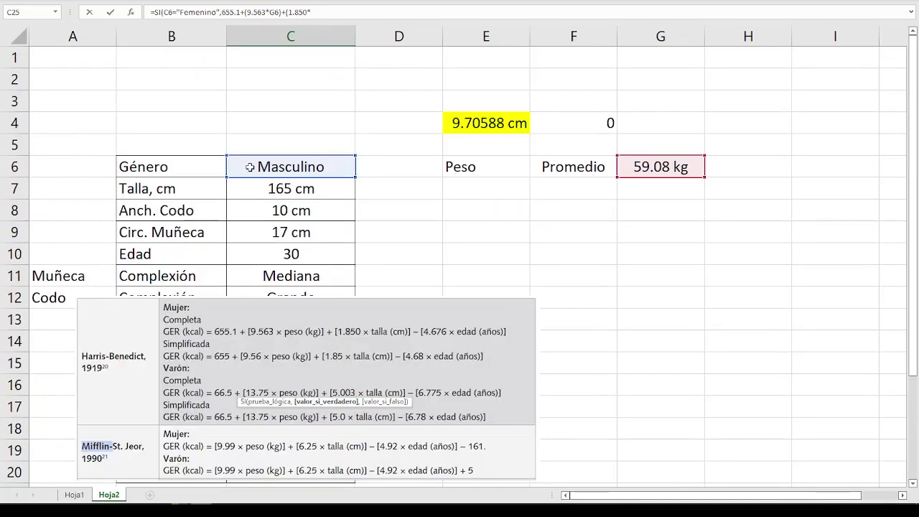
{"action": "left_click", "coordinate": [287, 194]}
{"action": "scroll", "coordinate": [242, 232], "scroll_direction": "down", "scroll_amount": 4}
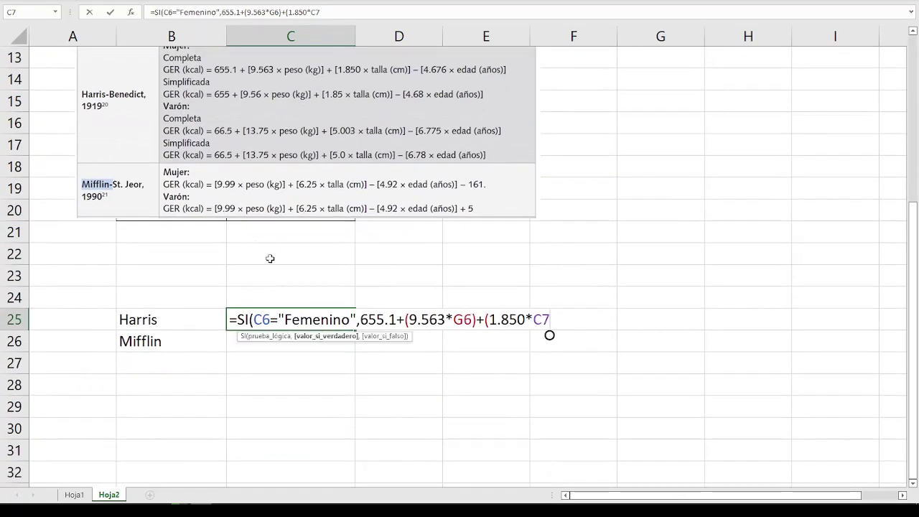
{"action": "scroll", "coordinate": [270, 259], "scroll_direction": "up", "scroll_amount": 1}
{"action": "type", "text": ")-"}
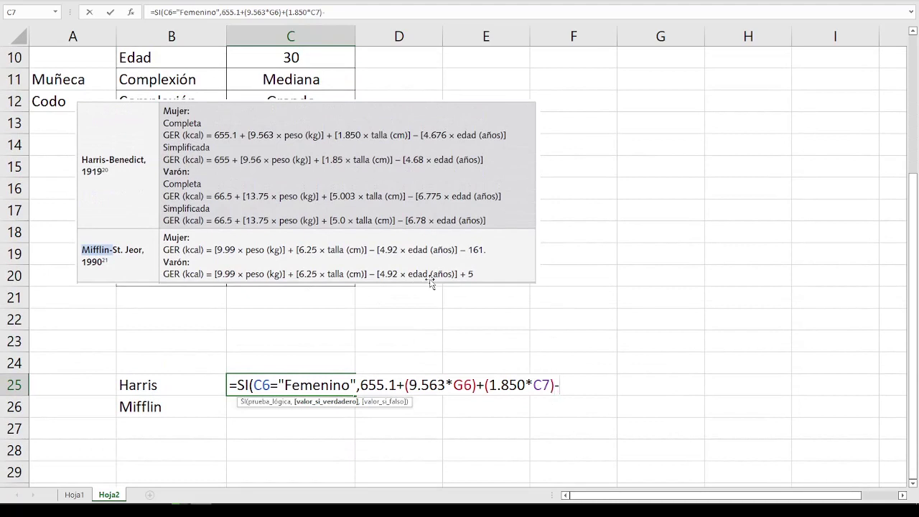
{"action": "type", "text": "(4"}
{"action": "type", "text": ".676*"}
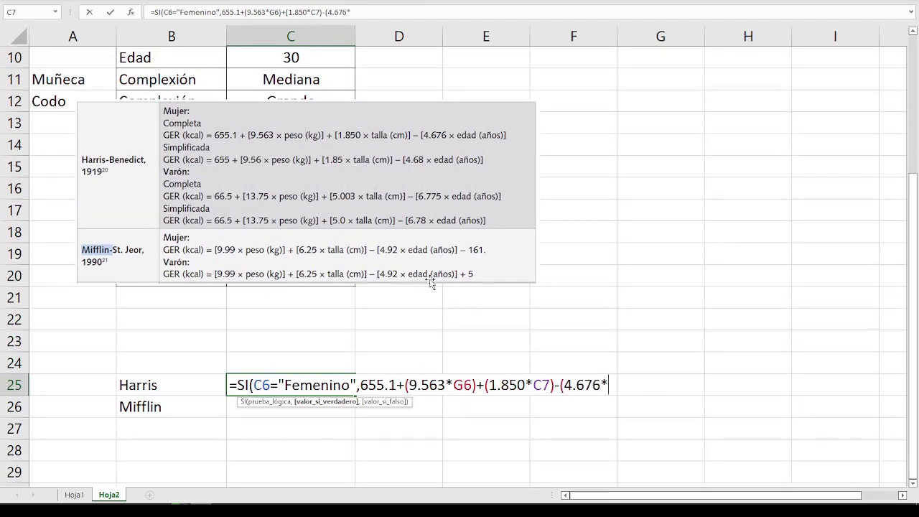
{"action": "scroll", "coordinate": [431, 282], "scroll_direction": "up", "scroll_amount": 1}
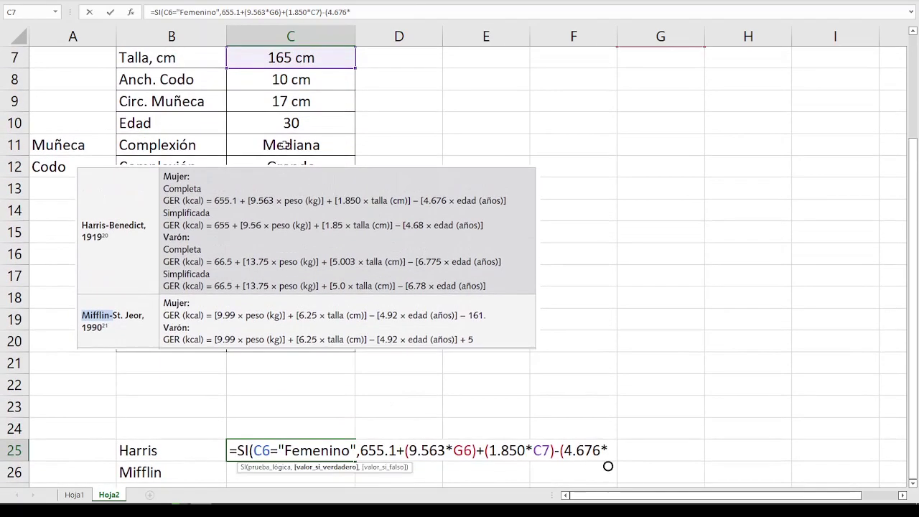
{"action": "left_click", "coordinate": [291, 129]}
{"action": "scroll", "coordinate": [309, 201], "scroll_direction": "down", "scroll_amount": 2}
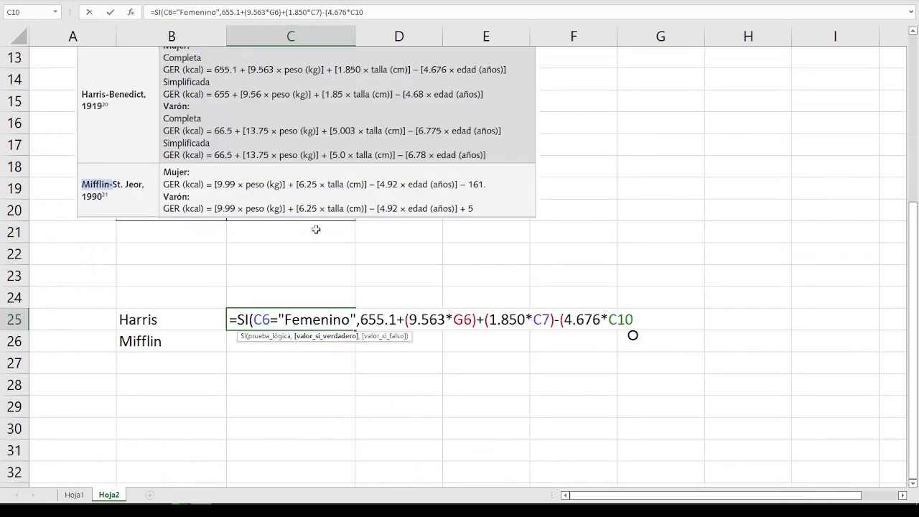
{"action": "type", "text": ")"}
{"action": "scroll", "coordinate": [316, 228], "scroll_direction": "up", "scroll_amount": 1}
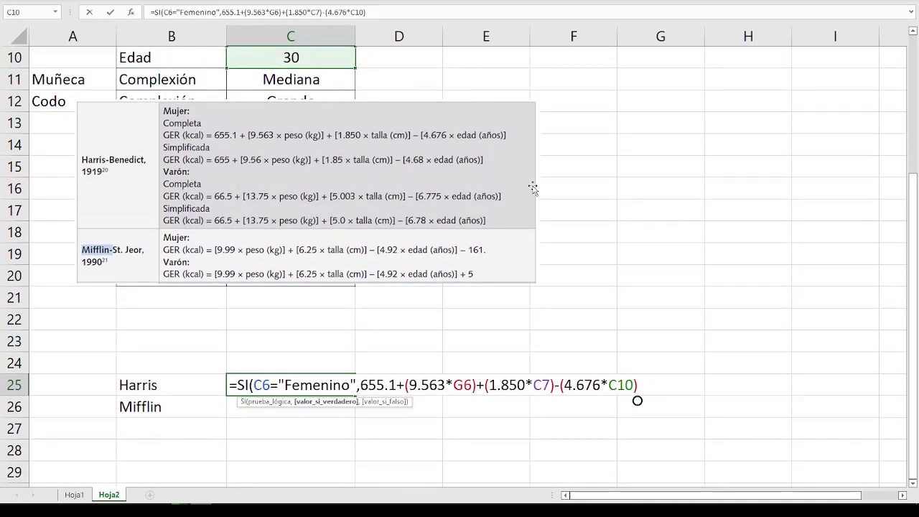
{"action": "type", "text": ","}
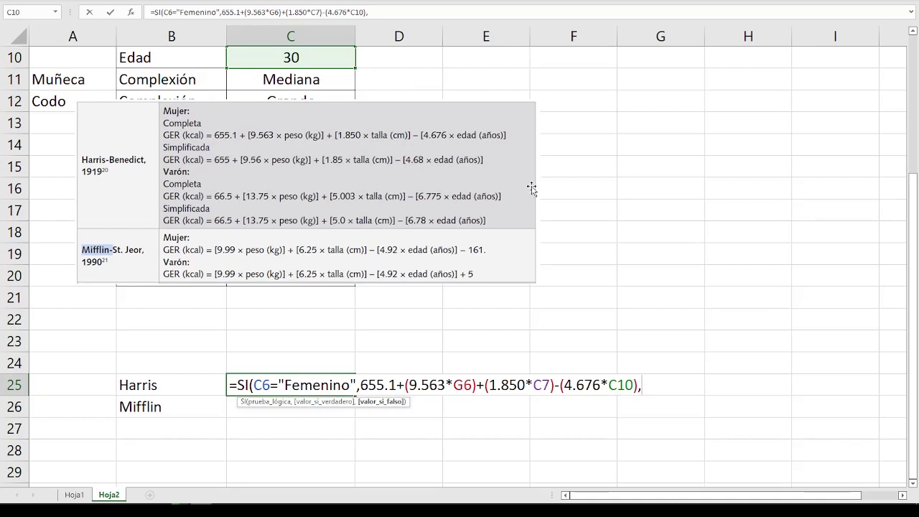
Add a nested SI that tests whether C6 equals "Masculino".
{"action": "type", "text": "SI("}
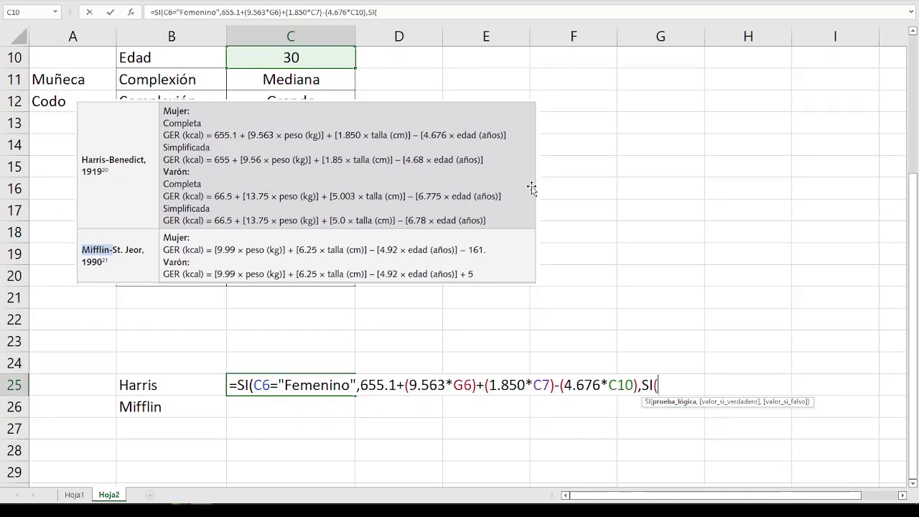
{"action": "scroll", "coordinate": [312, 155], "scroll_direction": "up", "scroll_amount": 2}
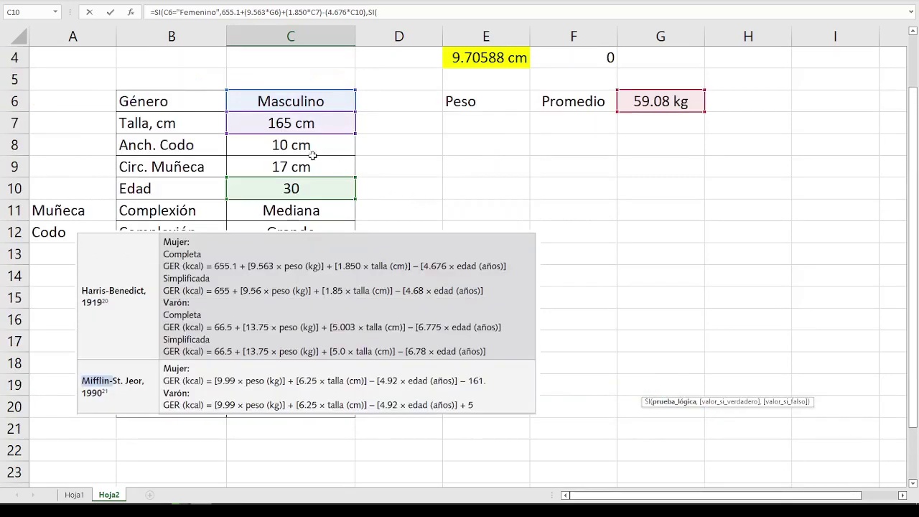
{"action": "left_click", "coordinate": [276, 102]}
{"action": "scroll", "coordinate": [337, 164], "scroll_direction": "down", "scroll_amount": 1}
{"action": "scroll", "coordinate": [359, 179], "scroll_direction": "down", "scroll_amount": 1}
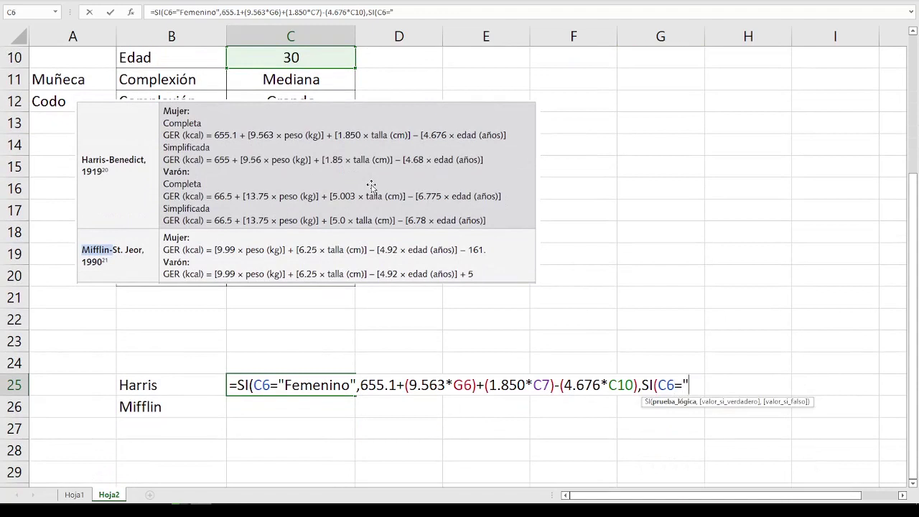
{"action": "type", "text": "Masculino\""}
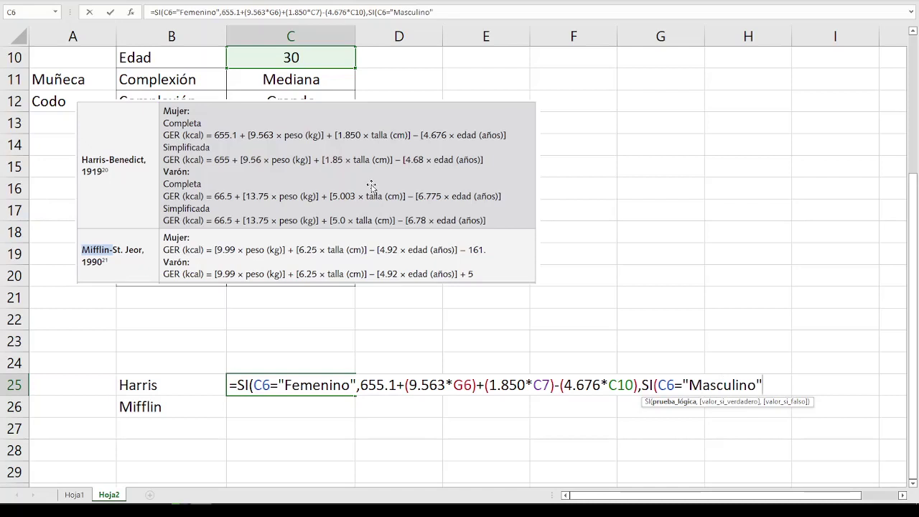
{"action": "type", "text": ","}
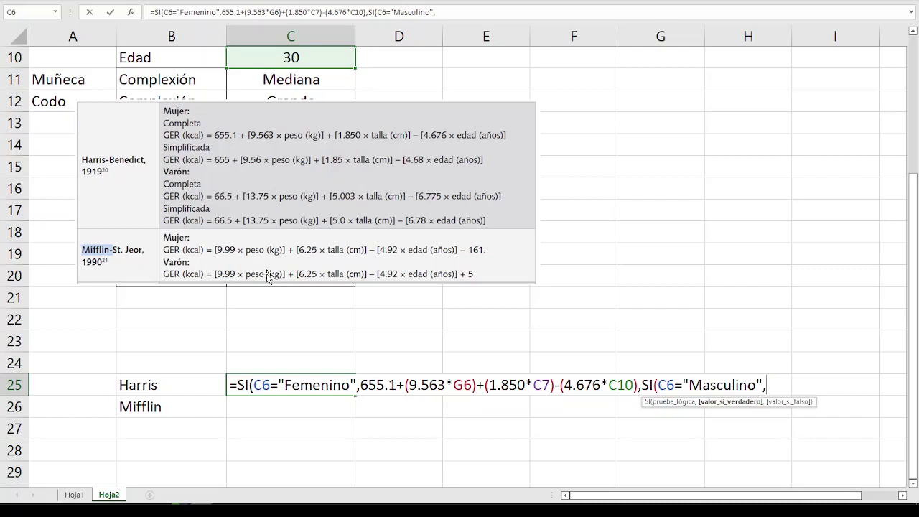
Build the male branch start: 66.5+(13.75*G6)+(5.003*C7).
{"action": "type", "text": "66.5"}
{"action": "type", "text": "+("}
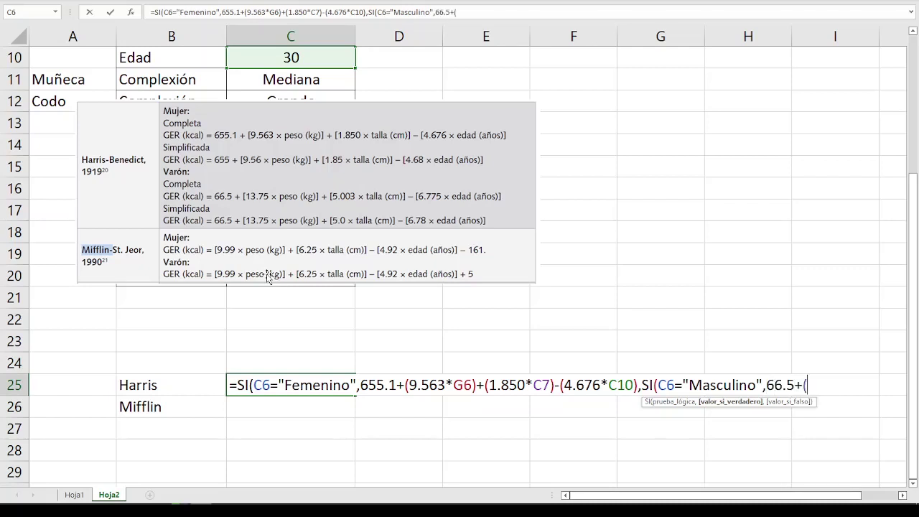
{"action": "type", "text": "13."}
{"action": "type", "text": "75*"}
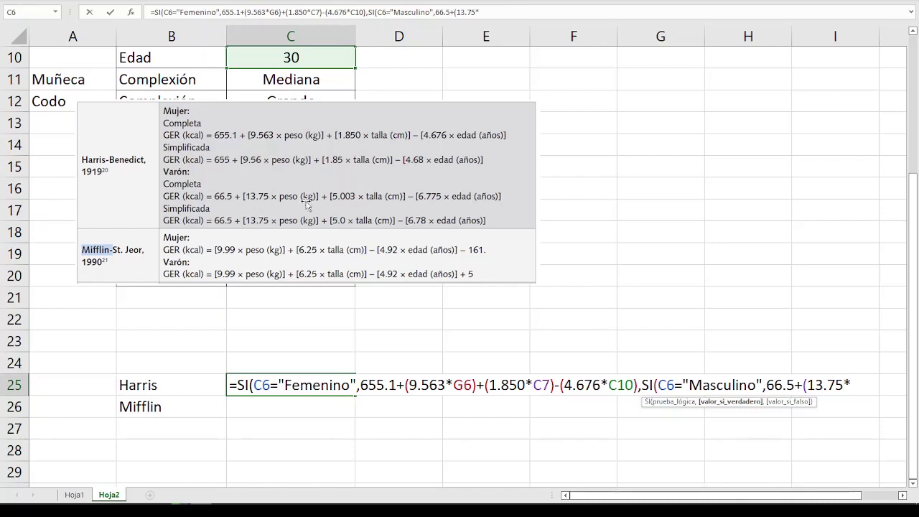
{"action": "scroll", "coordinate": [266, 206], "scroll_direction": "up", "scroll_amount": 2}
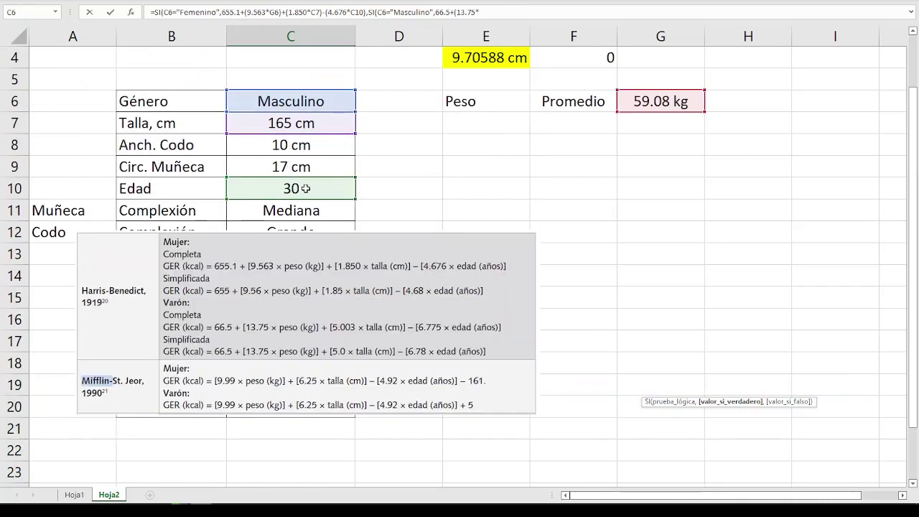
{"action": "left_click", "coordinate": [649, 100]}
{"action": "scroll", "coordinate": [466, 260], "scroll_direction": "down", "scroll_amount": 2}
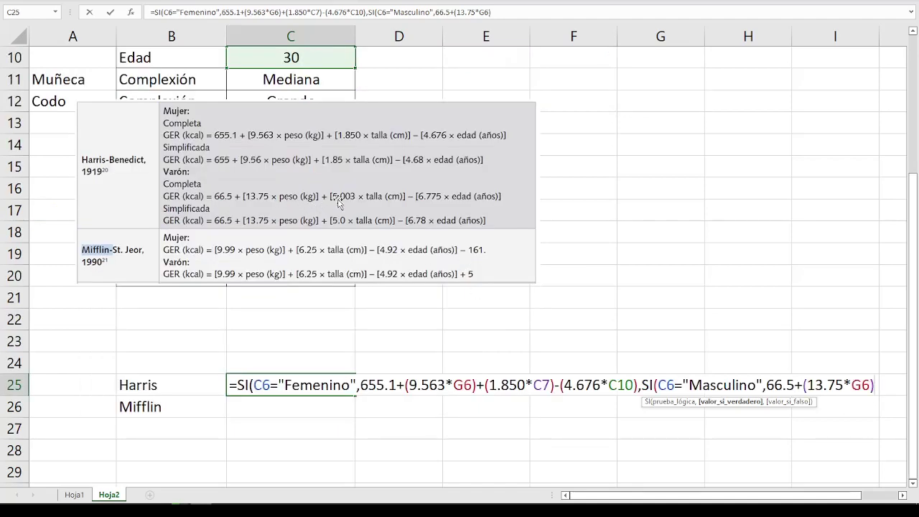
{"action": "type", "text": "+("}
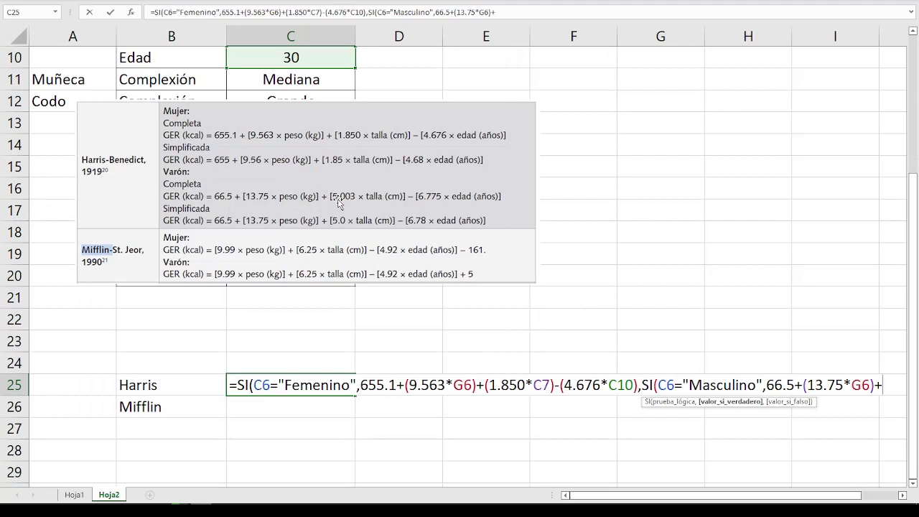
{"action": "type", "text": "5.003"}
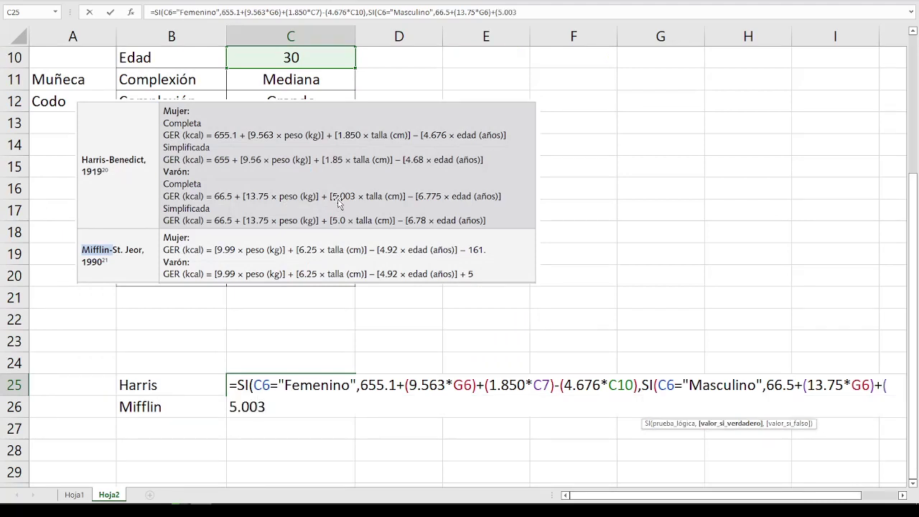
{"action": "type", "text": "*"}
{"action": "scroll", "coordinate": [339, 204], "scroll_direction": "up", "scroll_amount": 1}
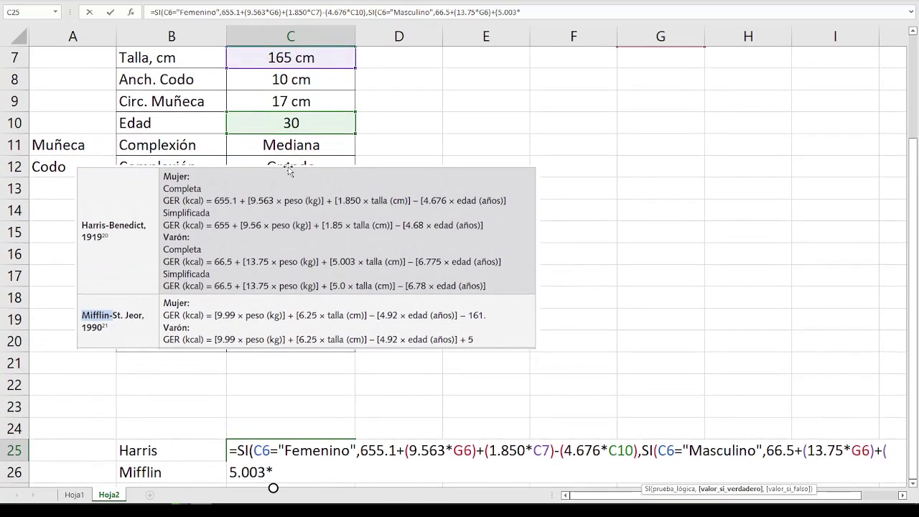
{"action": "scroll", "coordinate": [309, 158], "scroll_direction": "up", "scroll_amount": 1}
{"action": "left_click", "coordinate": [298, 126]}
{"action": "scroll", "coordinate": [352, 225], "scroll_direction": "down", "scroll_amount": 3}
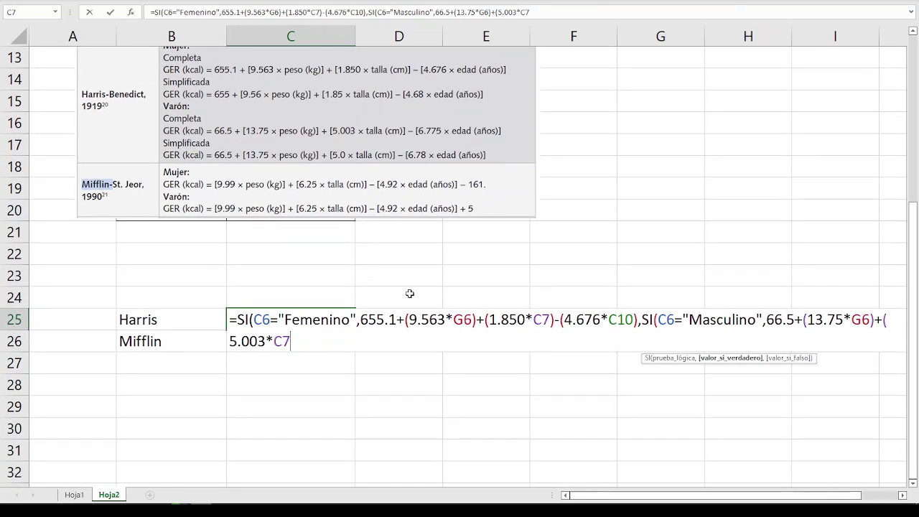
Subtract (6.775*C10), close with an empty "" fallback and commit the formula in C25.
{"action": "type", "text": ")-"}
{"action": "type", "text": "("}
{"action": "type", "text": "6."}
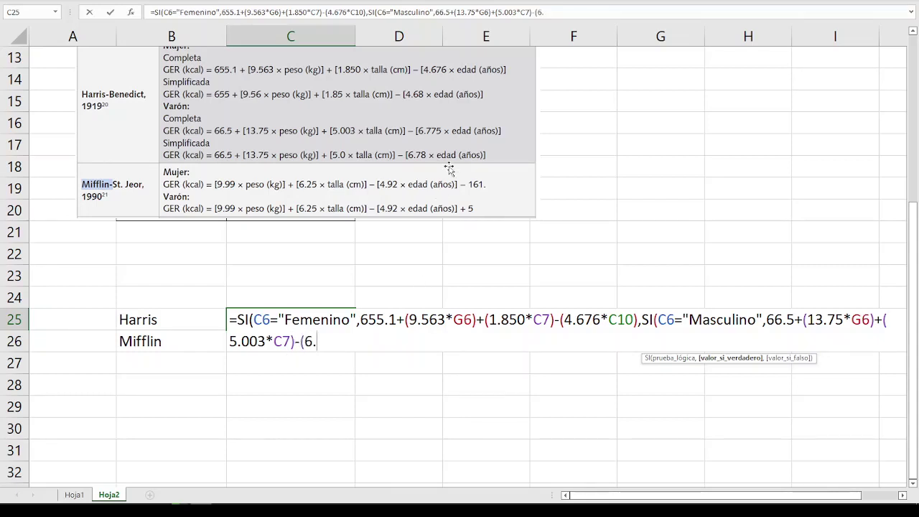
{"action": "type", "text": "775*"}
{"action": "scroll", "coordinate": [449, 168], "scroll_direction": "up", "scroll_amount": 3}
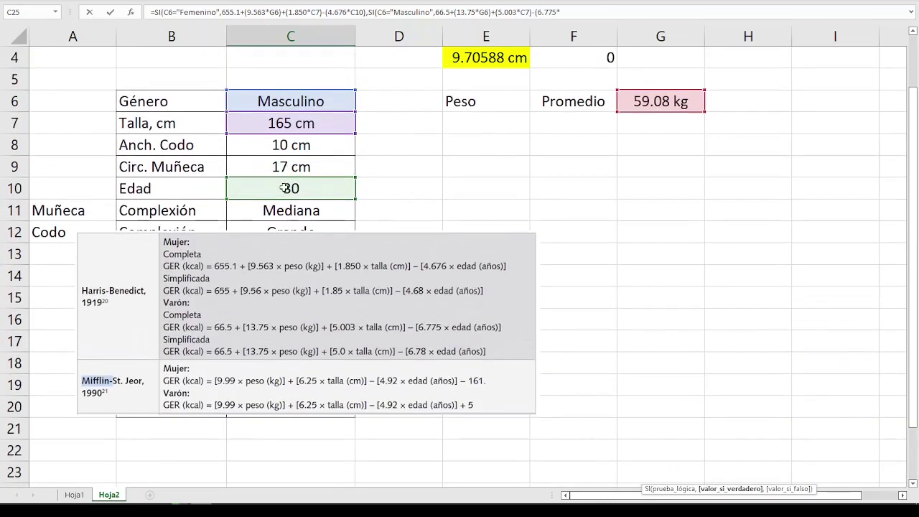
{"action": "left_click", "coordinate": [287, 188]}
{"action": "scroll", "coordinate": [314, 206], "scroll_direction": "down", "scroll_amount": 2}
{"action": "scroll", "coordinate": [379, 232], "scroll_direction": "down", "scroll_amount": 1}
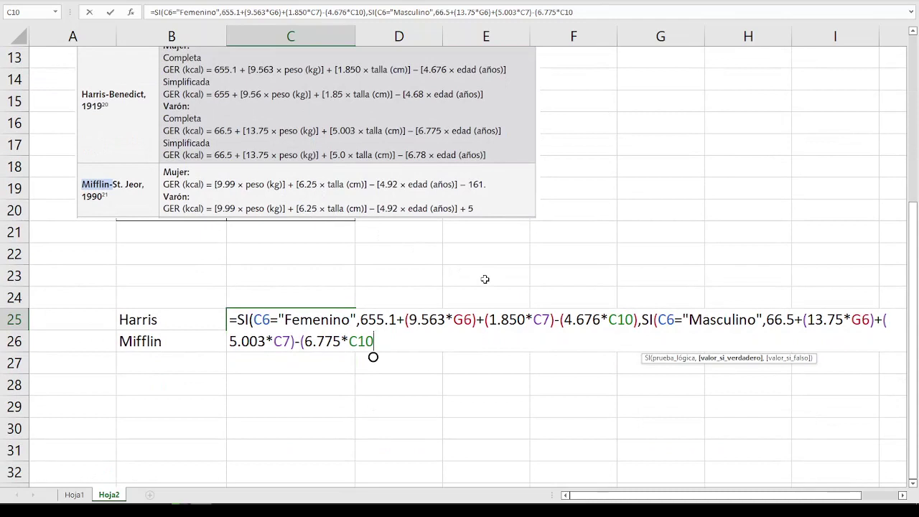
{"action": "type", "text": "),"}
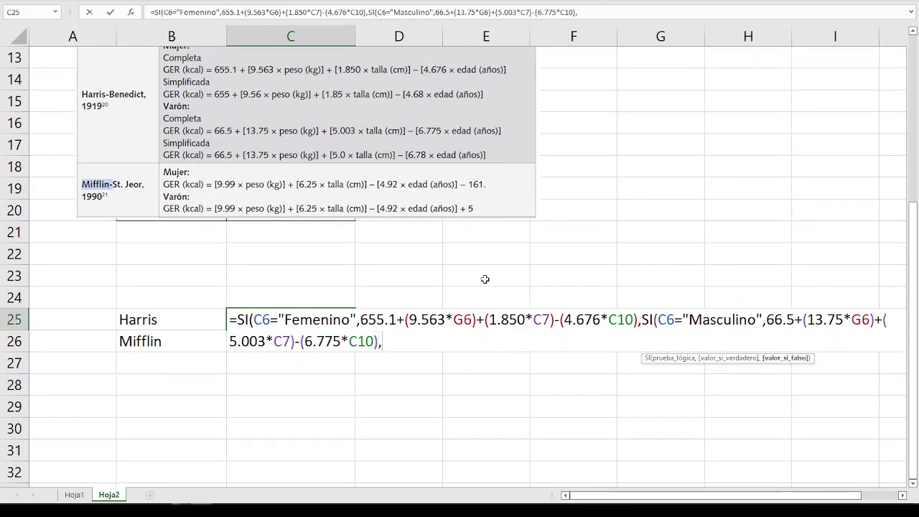
{"action": "type", "text": "\"\""}
{"action": "type", "text": "))"}
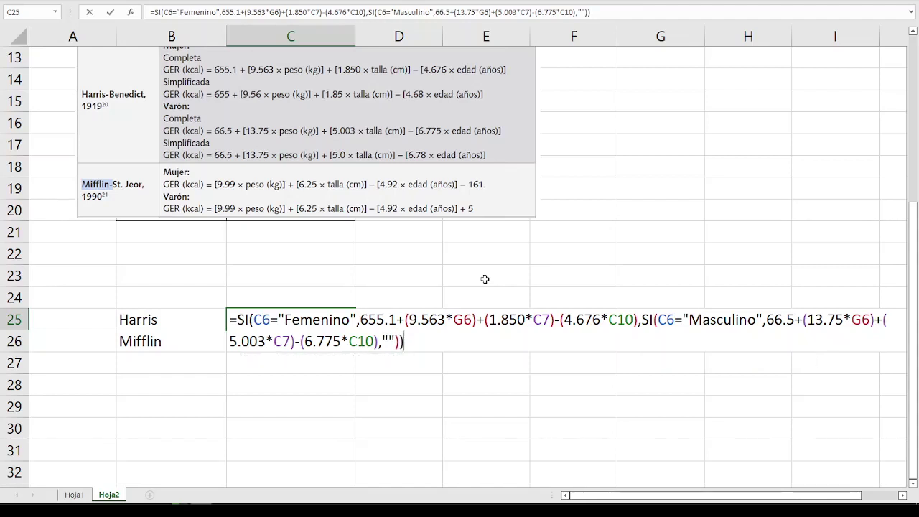
{"action": "key", "text": "Return"}
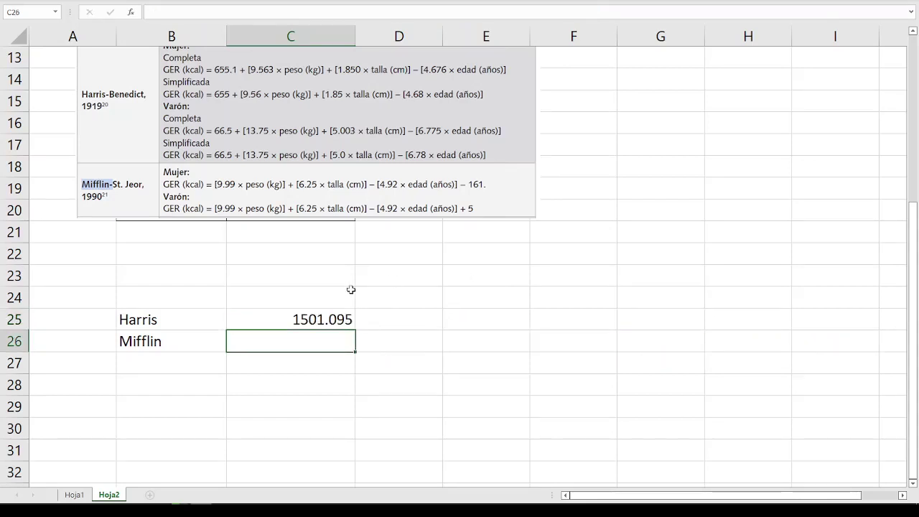
{"action": "scroll", "coordinate": [338, 309], "scroll_direction": "up", "scroll_amount": 3}
{"action": "scroll", "coordinate": [298, 351], "scroll_direction": "down", "scroll_amount": 1}
{"action": "scroll", "coordinate": [298, 350], "scroll_direction": "up", "scroll_amount": 2}
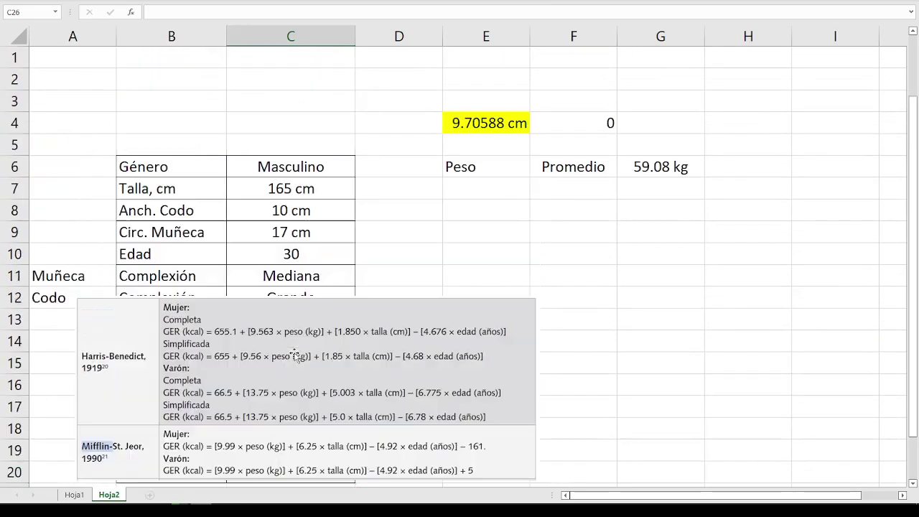
{"action": "left_click_drag", "start_coordinate": [287, 166], "coordinate": [291, 252]}
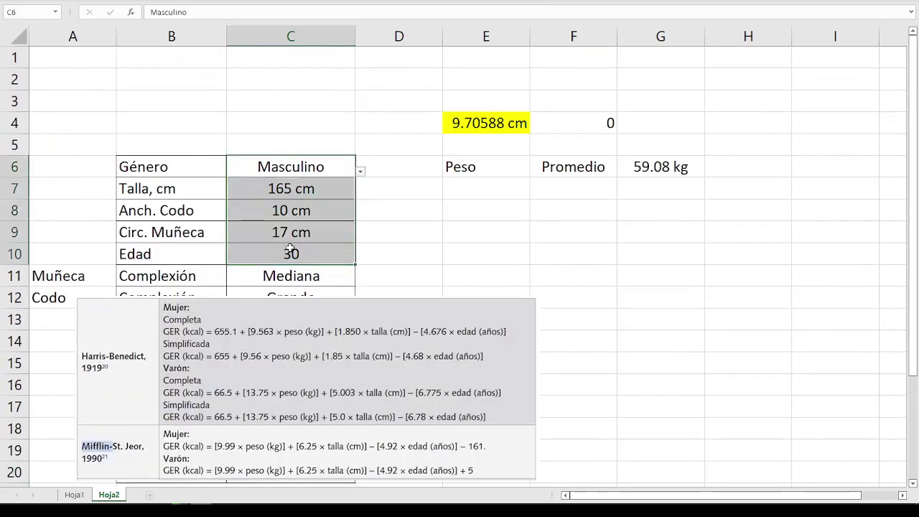
{"action": "left_click", "coordinate": [626, 165]}
{"action": "left_click", "coordinate": [564, 168]}
{"action": "scroll", "coordinate": [354, 278], "scroll_direction": "down", "scroll_amount": 4}
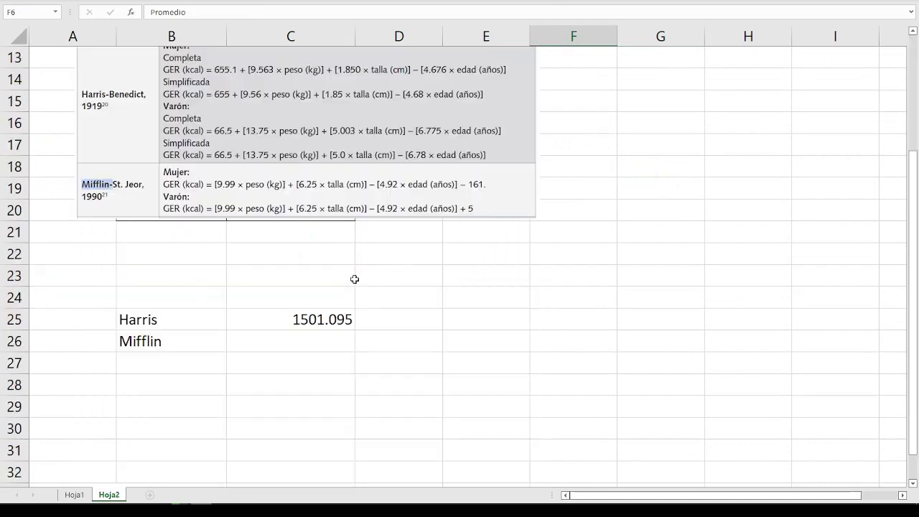
{"action": "left_click", "coordinate": [316, 323]}
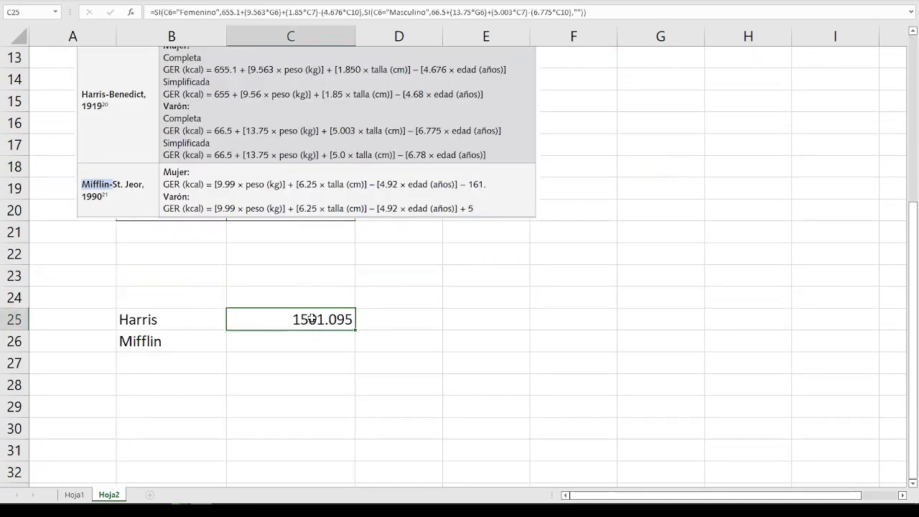
Wrap C25's Harris formula in SI.ERROR(REDONDEAR(…,0),"") so it displays 1501.
{"action": "double_click", "coordinate": [312, 320]}
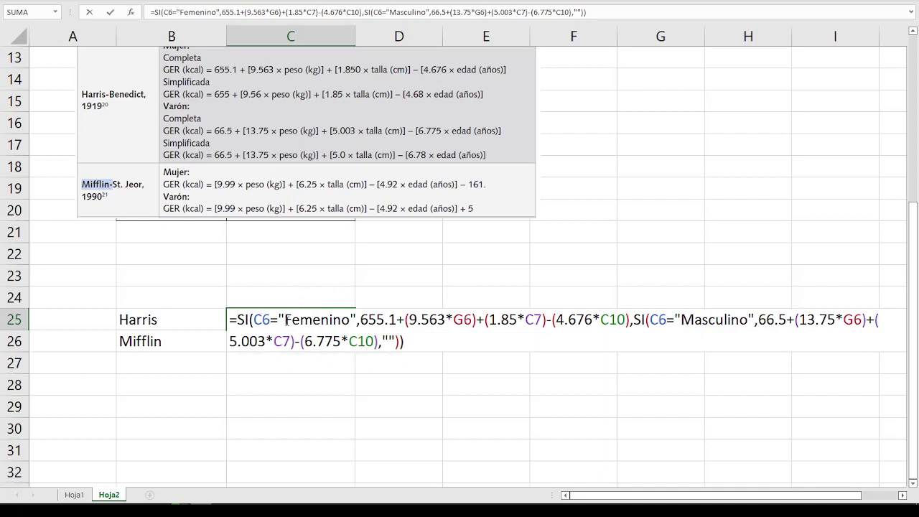
{"action": "type", "text": "si"}
{"action": "type", "text": ".err"}
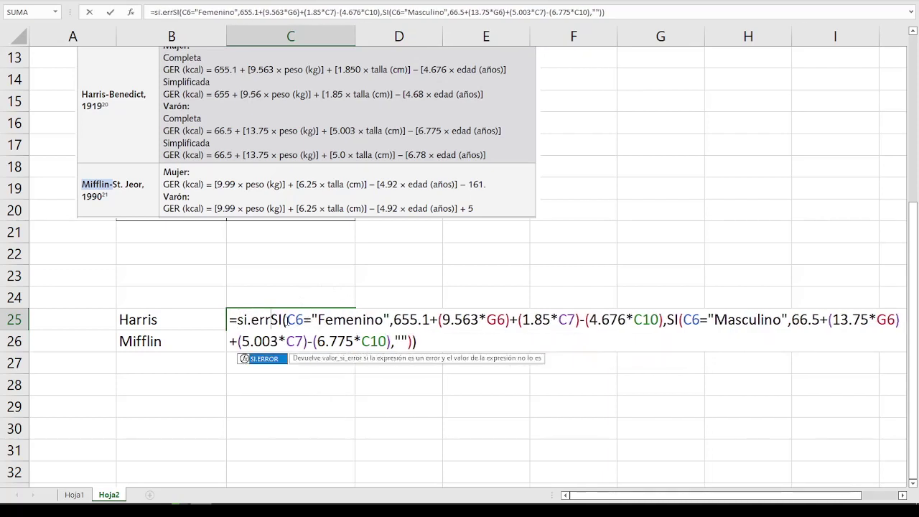
{"action": "type", "text": "or("}
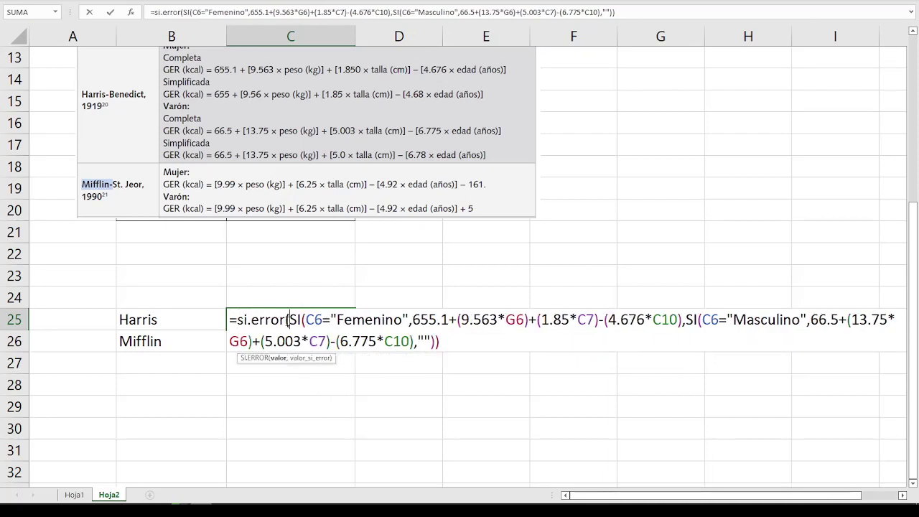
{"action": "type", "text": "reondear"}
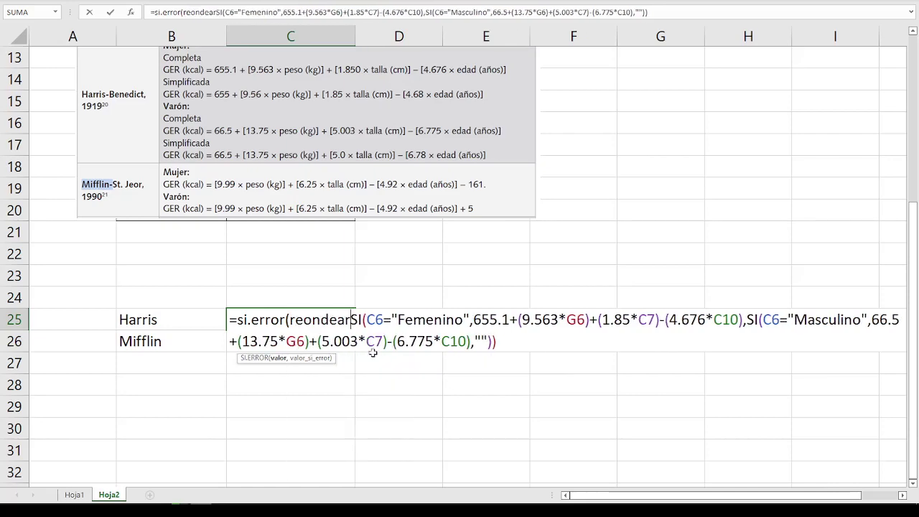
{"action": "key", "text": "BackSpace"}
{"action": "key", "text": "BackSpace"}
{"action": "key", "text": "BackSpace"}
{"action": "key", "text": "BackSpace"}
{"action": "key", "text": "BackSpace"}
{"action": "key", "text": "BackSpace"}
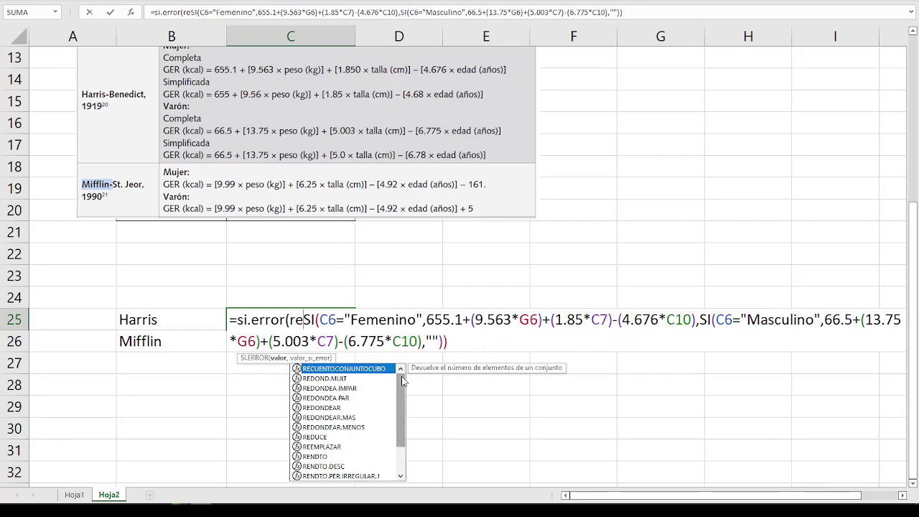
{"action": "type", "text": "dondear("}
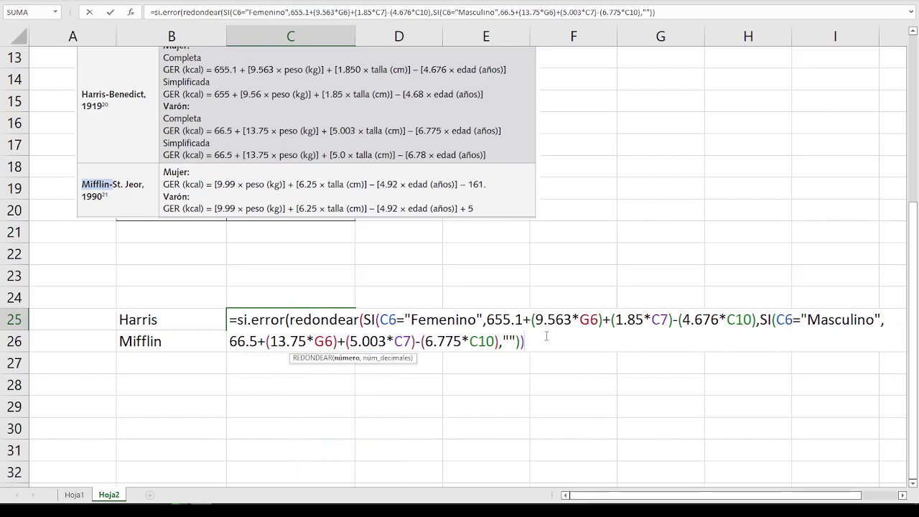
{"action": "type", "text": ","}
{"action": "type", "text": ",0),"}
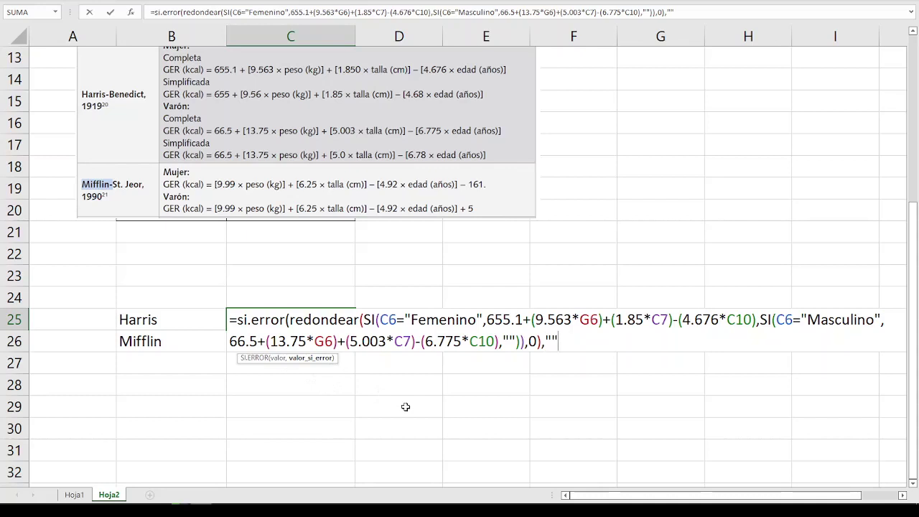
{"action": "type", "text": ")"}
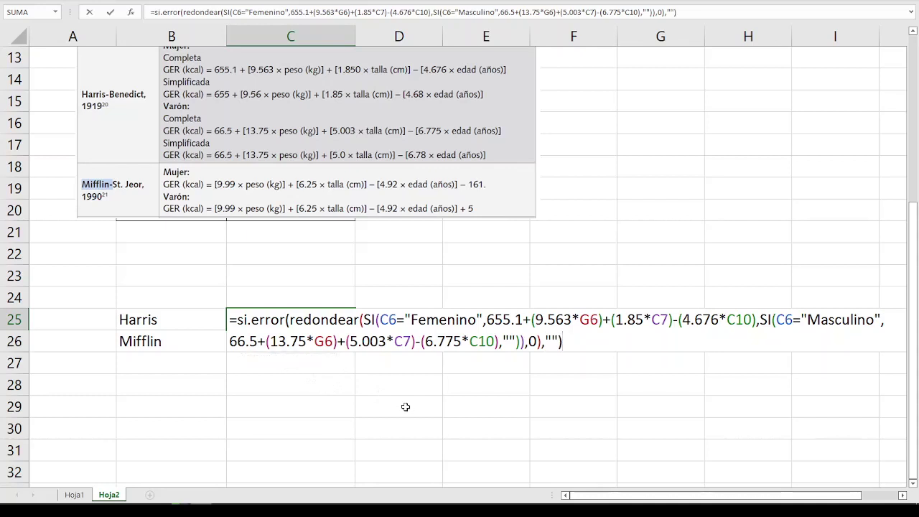
{"action": "key", "text": "Return"}
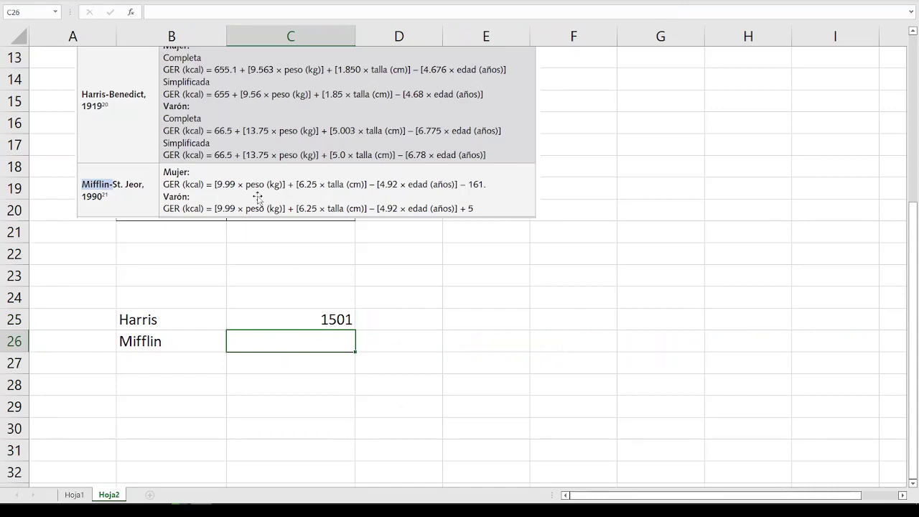
Move the formula picture lower and start C26 with =si(C6="Femenino",.
{"action": "left_click_drag", "start_coordinate": [250, 185], "coordinate": [247, 232]}
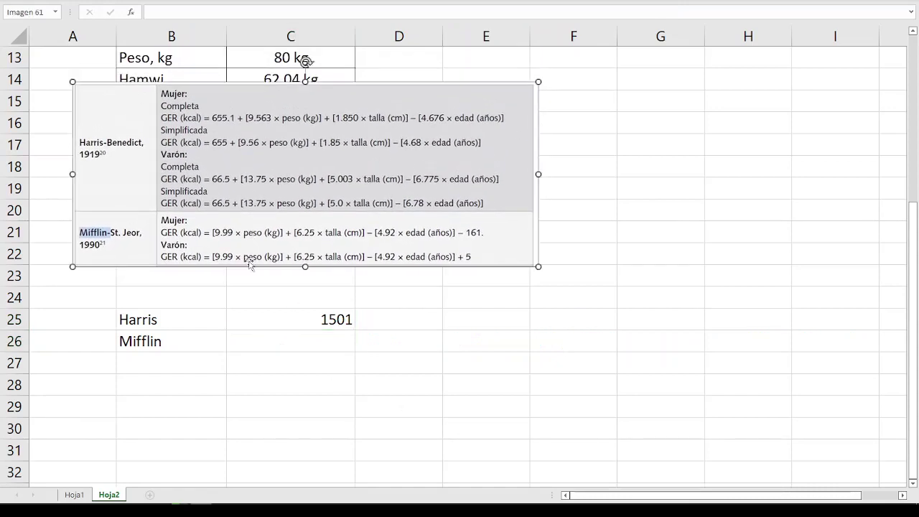
{"action": "left_click", "coordinate": [292, 334]}
{"action": "type", "text": "="}
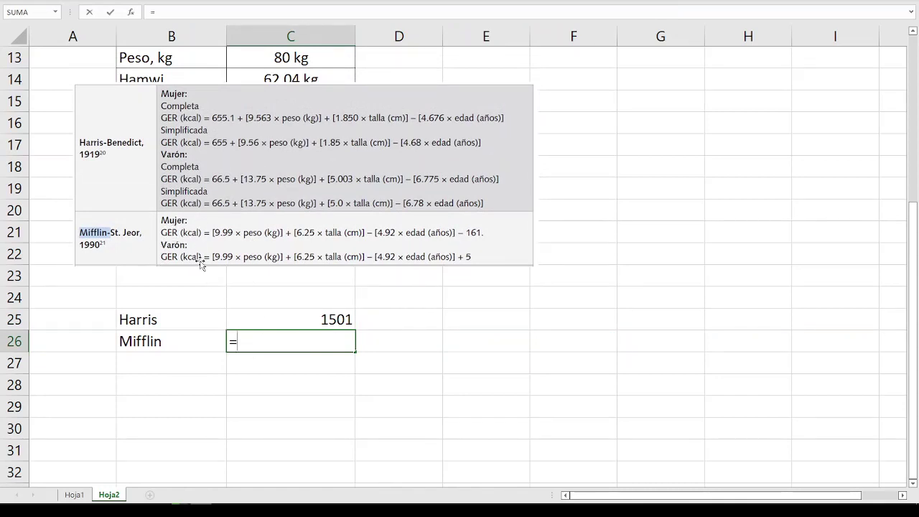
{"action": "type", "text": "si("}
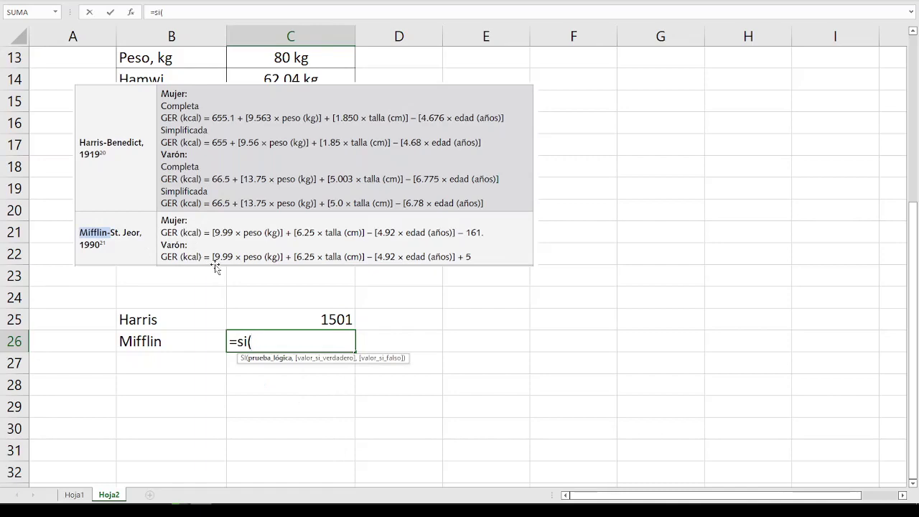
{"action": "scroll", "coordinate": [266, 294], "scroll_direction": "up", "scroll_amount": 4}
{"action": "left_click", "coordinate": [308, 168]}
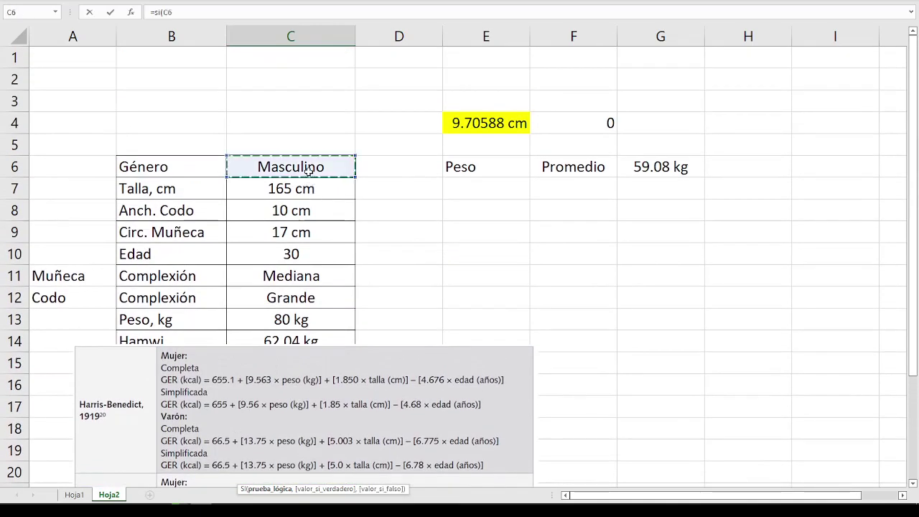
{"action": "scroll", "coordinate": [318, 272], "scroll_direction": "down", "scroll_amount": 4}
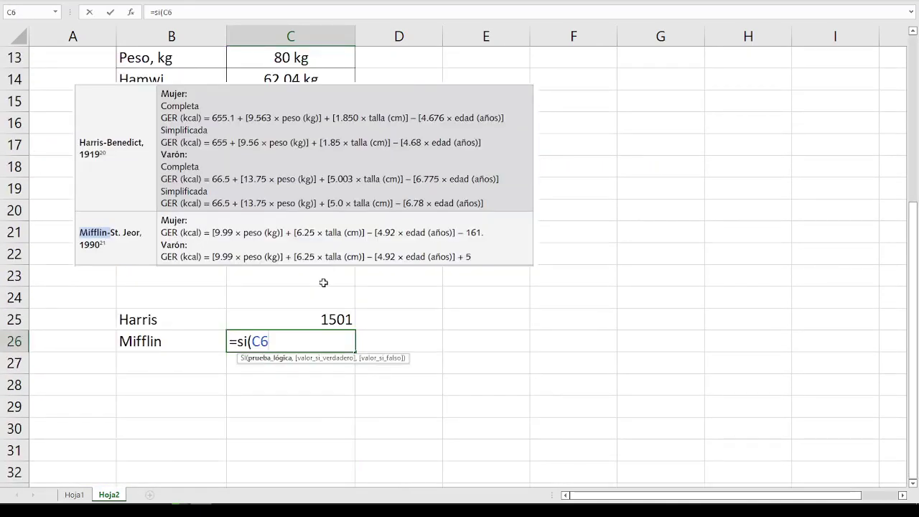
{"action": "type", "text": "=\"F"}
{"action": "type", "text": "emenino\""}
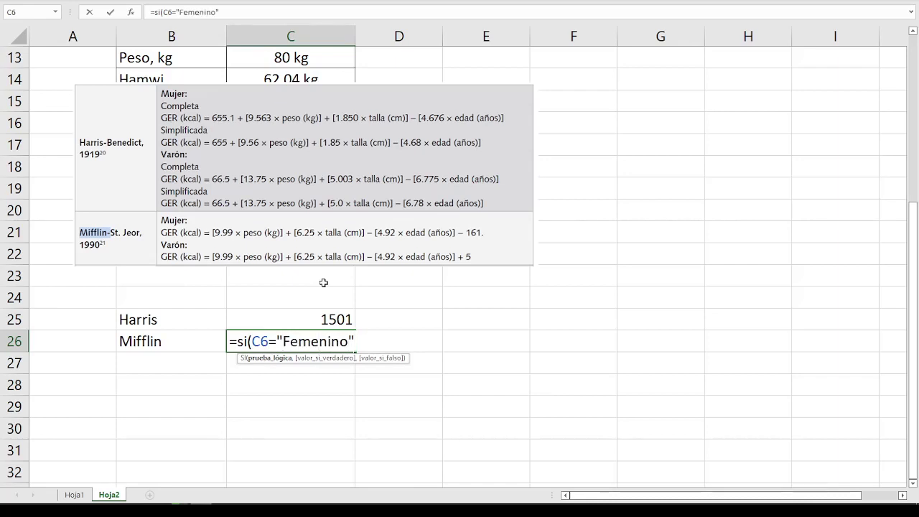
{"action": "type", "text": ","}
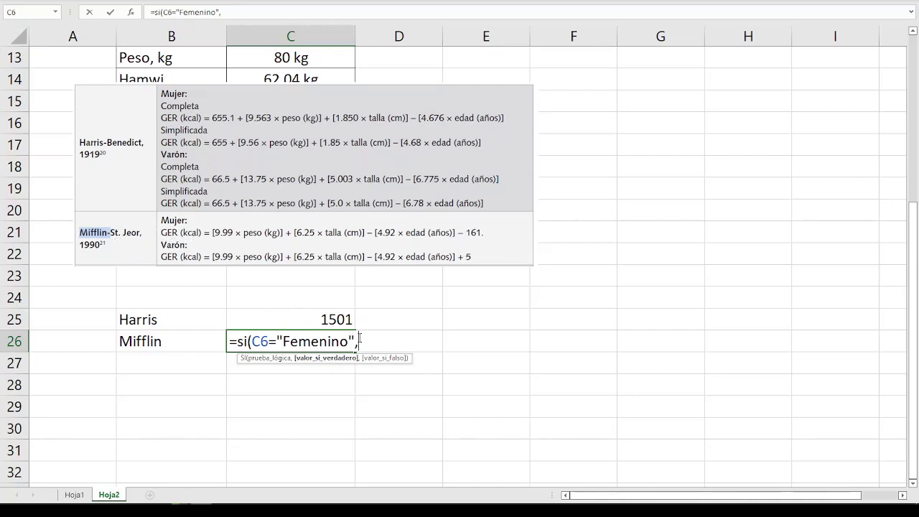
Add the weight and height terms (9.99*G6)+(6.25*C7) to the female branch.
{"action": "type", "text": "("}
{"action": "type", "text": "9."}
{"action": "type", "text": "99*"}
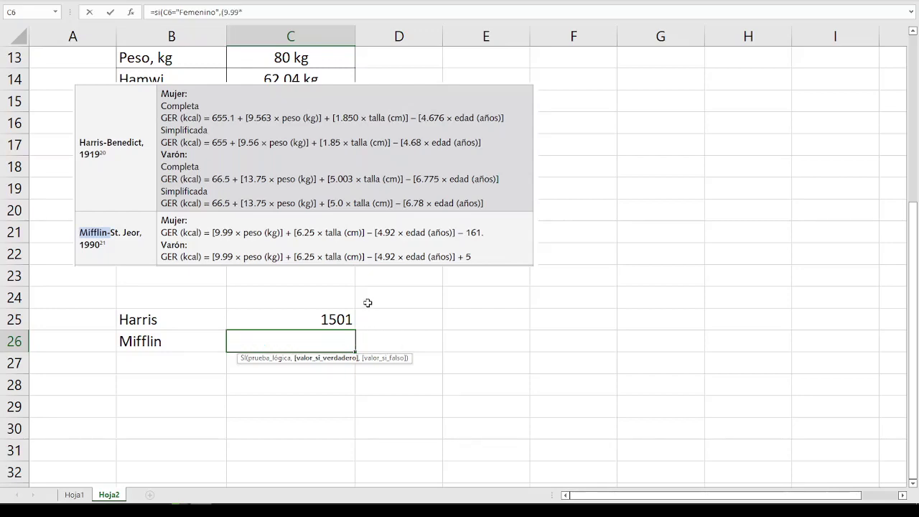
{"action": "scroll", "coordinate": [652, 140], "scroll_direction": "up", "scroll_amount": 2}
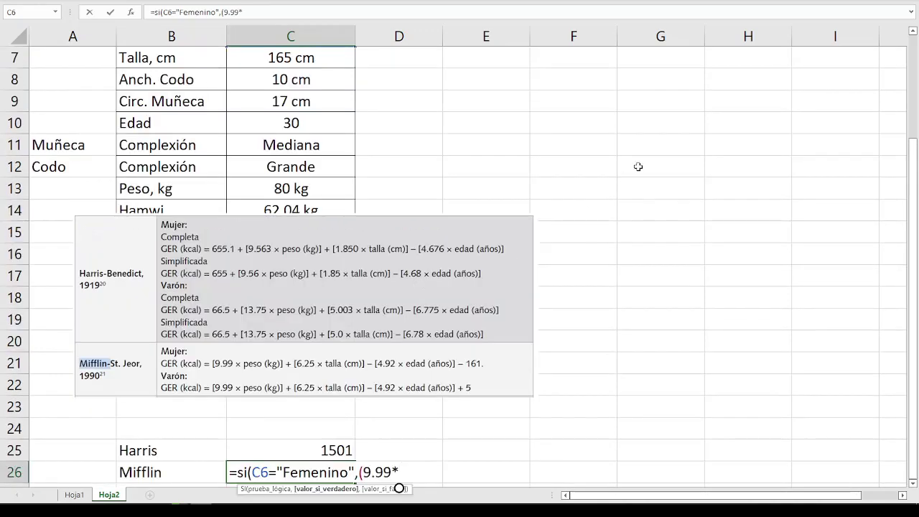
{"action": "scroll", "coordinate": [652, 140], "scroll_direction": "up", "scroll_amount": 1}
{"action": "left_click", "coordinate": [654, 101]}
{"action": "scroll", "coordinate": [611, 266], "scroll_direction": "down", "scroll_amount": 3}
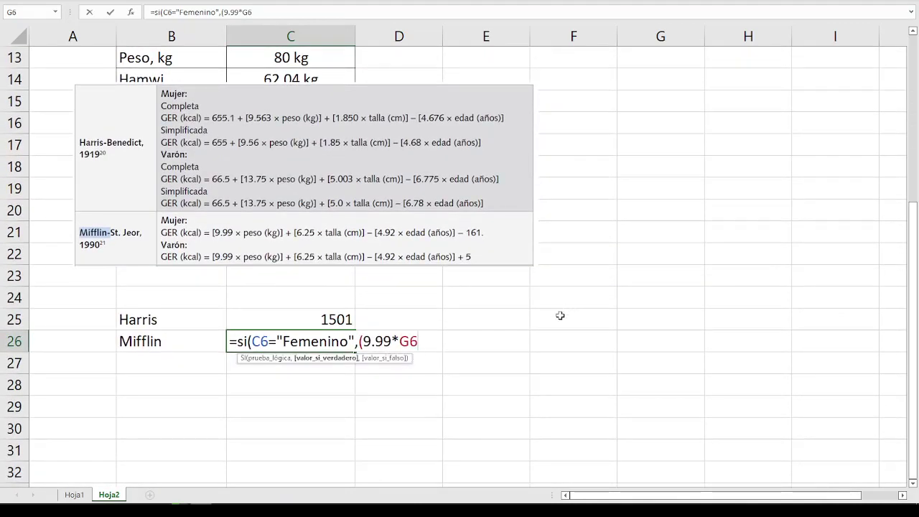
{"action": "type", "text": ")+"}
{"action": "type", "text": "(6."}
{"action": "type", "text": "25*"}
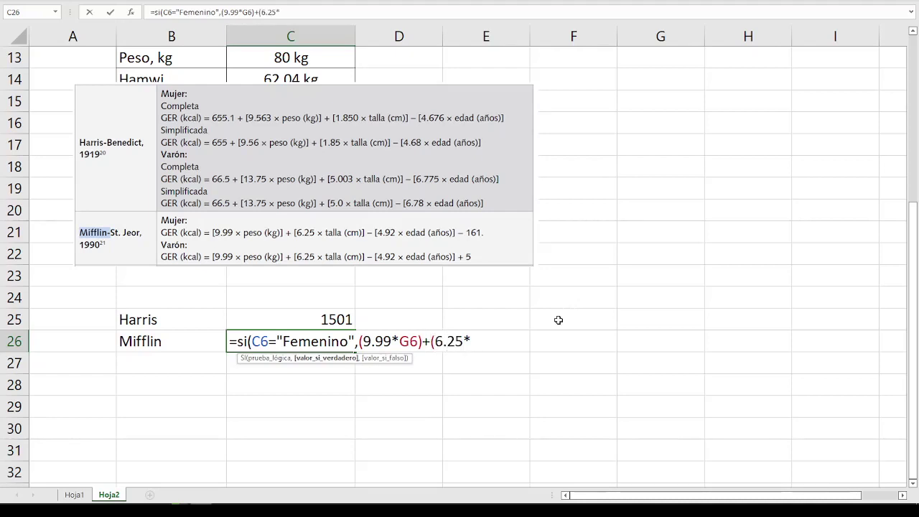
{"action": "scroll", "coordinate": [316, 223], "scroll_direction": "up", "scroll_amount": 2}
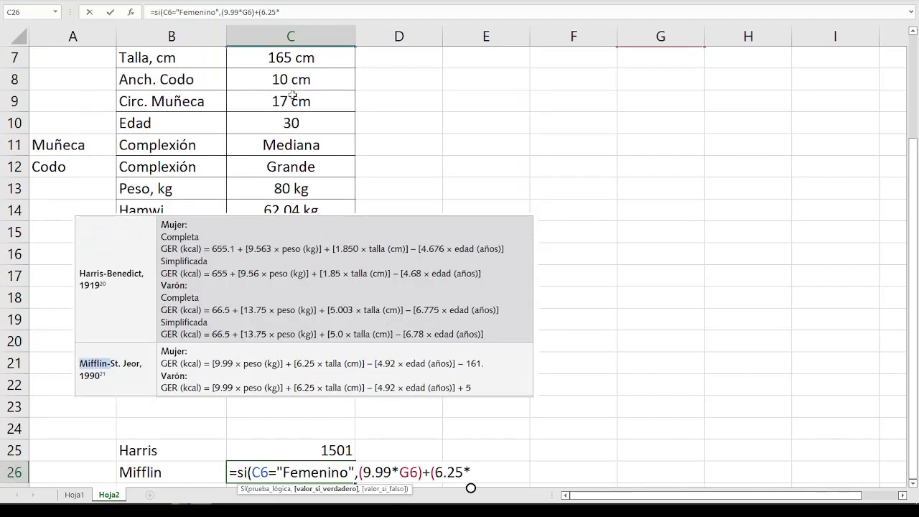
{"action": "scroll", "coordinate": [272, 108], "scroll_direction": "up", "scroll_amount": 2}
{"action": "left_click", "coordinate": [287, 188]}
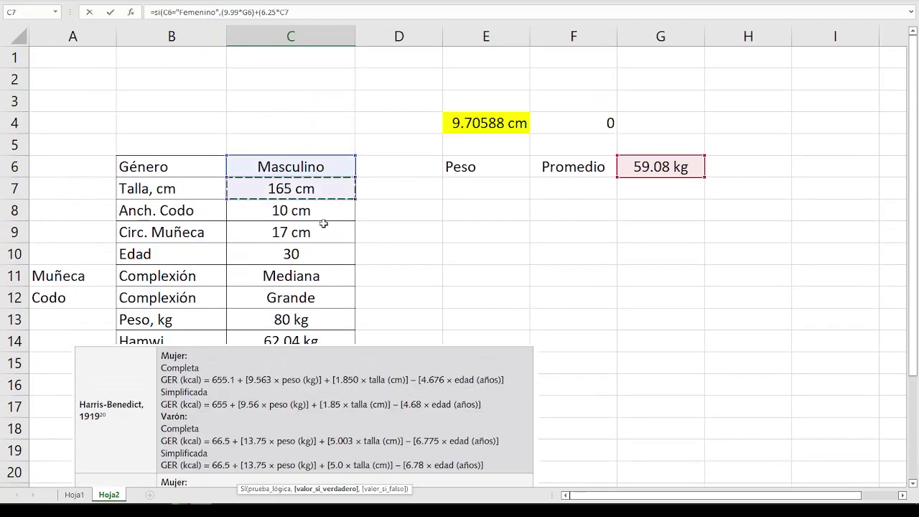
{"action": "scroll", "coordinate": [324, 224], "scroll_direction": "down", "scroll_amount": 3}
{"action": "scroll", "coordinate": [324, 228], "scroll_direction": "down", "scroll_amount": 1}
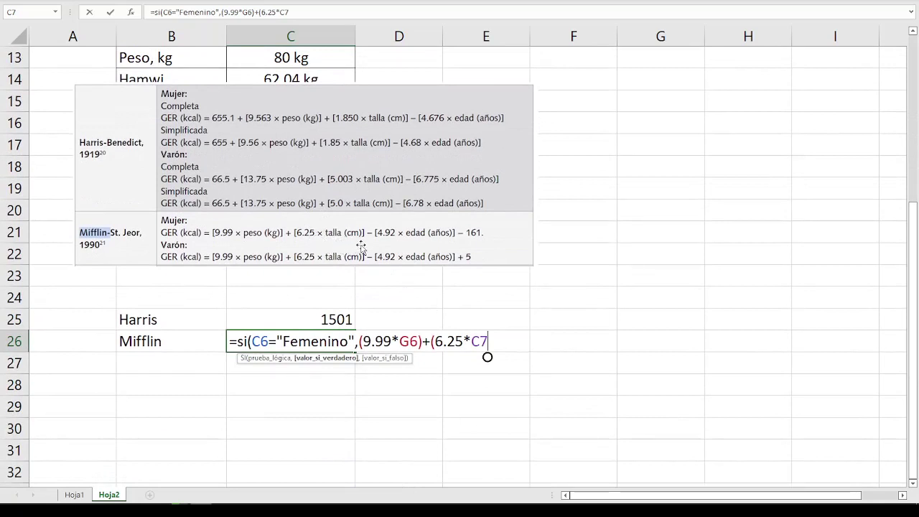
Finish the female branch with -(4.92*C10)-161 followed by a comma.
{"action": "type", "text": ")-(4"}
{"action": "type", "text": ".92"}
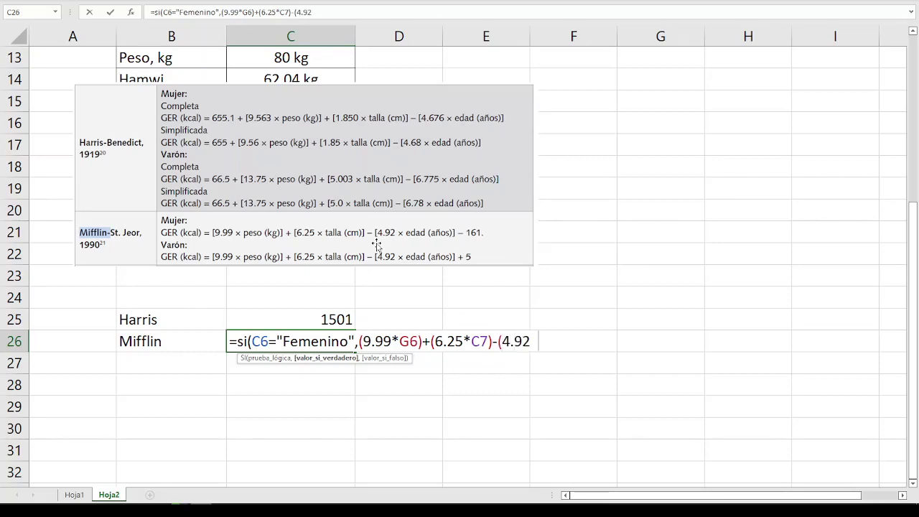
{"action": "type", "text": "*"}
{"action": "scroll", "coordinate": [376, 246], "scroll_direction": "up", "scroll_amount": 2}
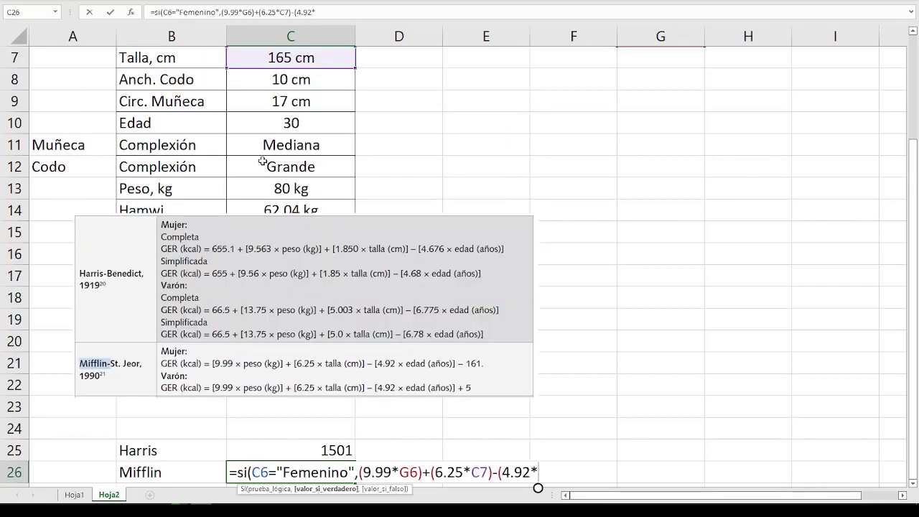
{"action": "left_click", "coordinate": [289, 123]}
{"action": "scroll", "coordinate": [383, 246], "scroll_direction": "down", "scroll_amount": 2}
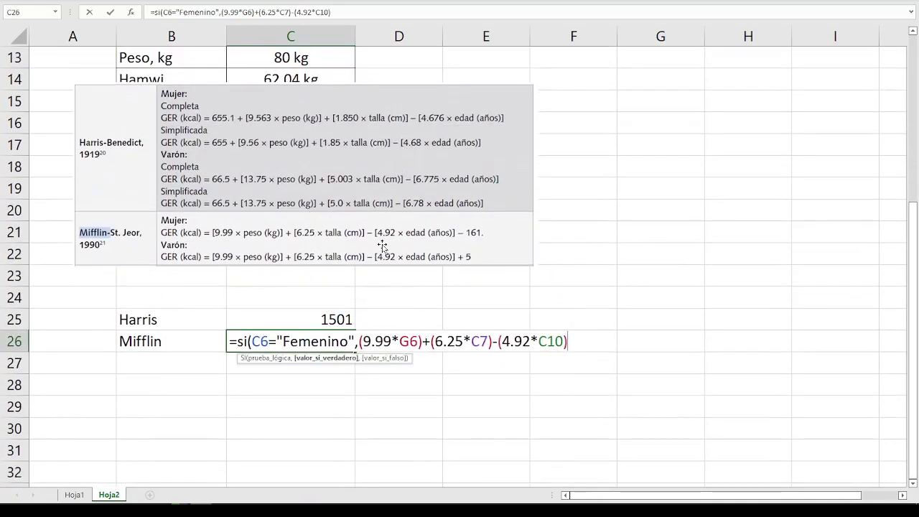
{"action": "type", "text": "5"}
{"action": "key", "text": "BackSpace"}
{"action": "key", "text": "BackSpace"}
{"action": "type", "text": "-161"}
{"action": "type", "text": ","}
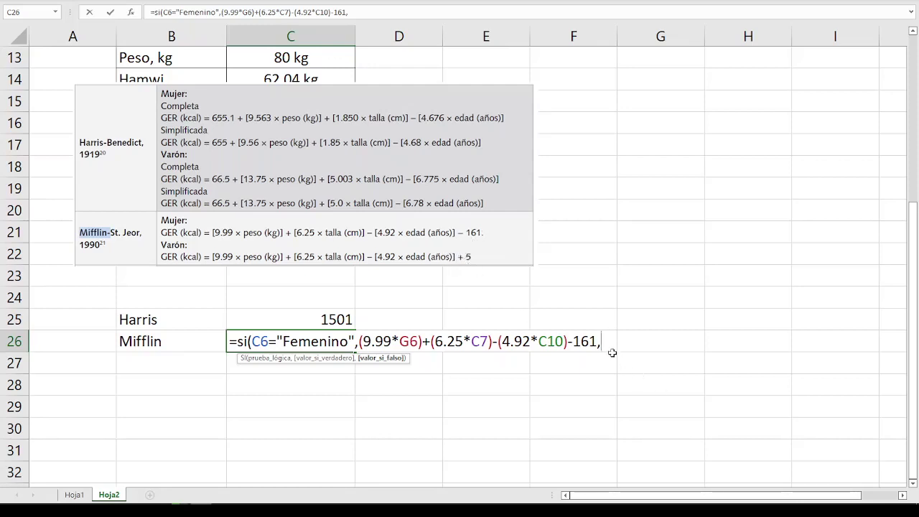
Duplicate the female Mifflin formula as the false branch and change its condition to Masculino.
{"action": "key", "text": "ctrl+shift+Left"}
{"action": "key", "text": "ctrl+shift+Left"}
{"action": "key", "text": "ctrl+shift+Left"}
{"action": "key", "text": "ctrl+shift+Left"}
{"action": "key", "text": "ctrl+shift+Left"}
{"action": "key", "text": "ctrl+shift+Left"}
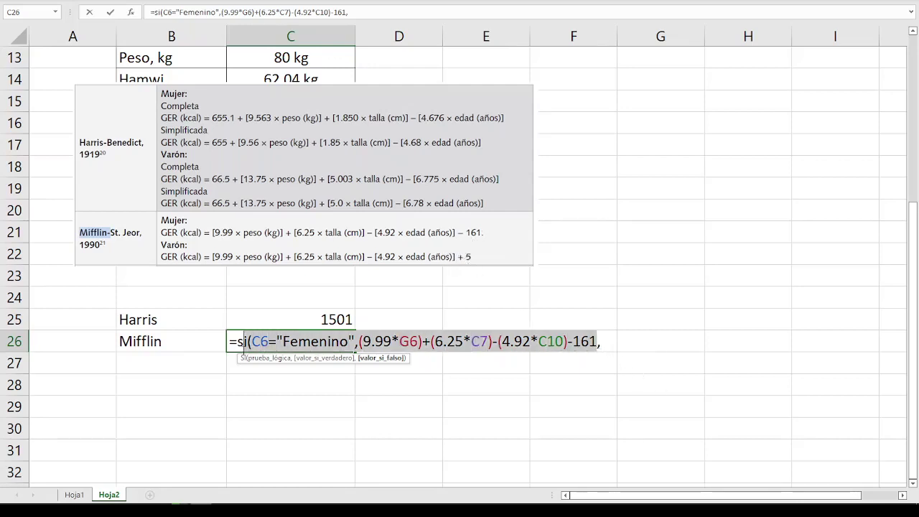
{"action": "key", "text": "ctrl+shift+Left"}
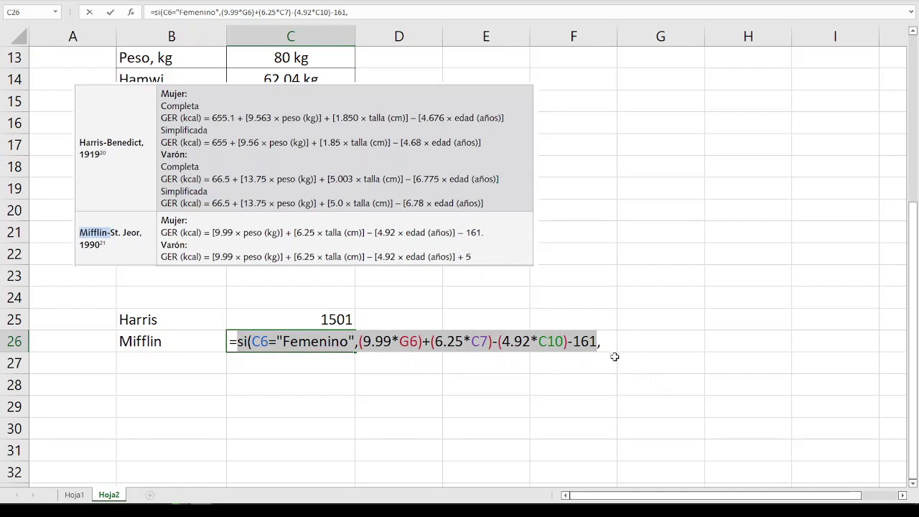
{"action": "key", "text": "ctrl+c"}
{"action": "key", "text": "End"}
{"action": "key", "text": "ctrl+v"}
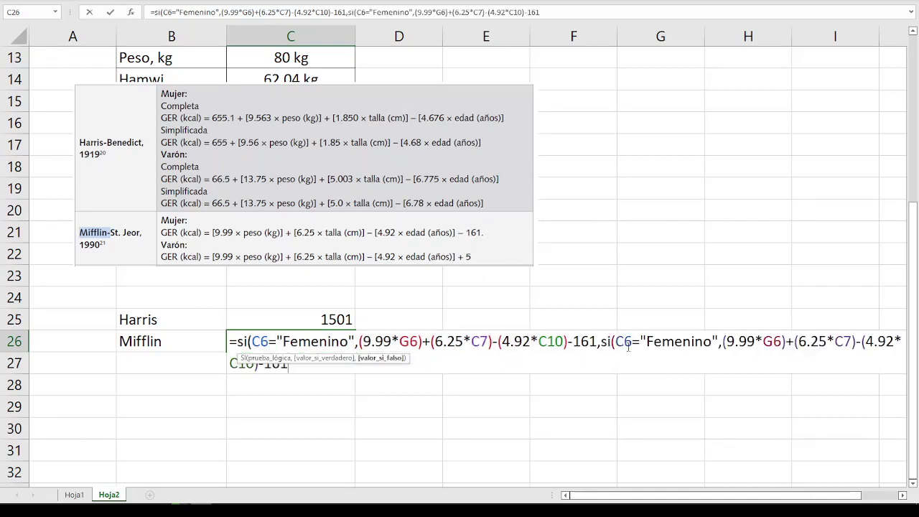
{"action": "left_click", "coordinate": [712, 341]}
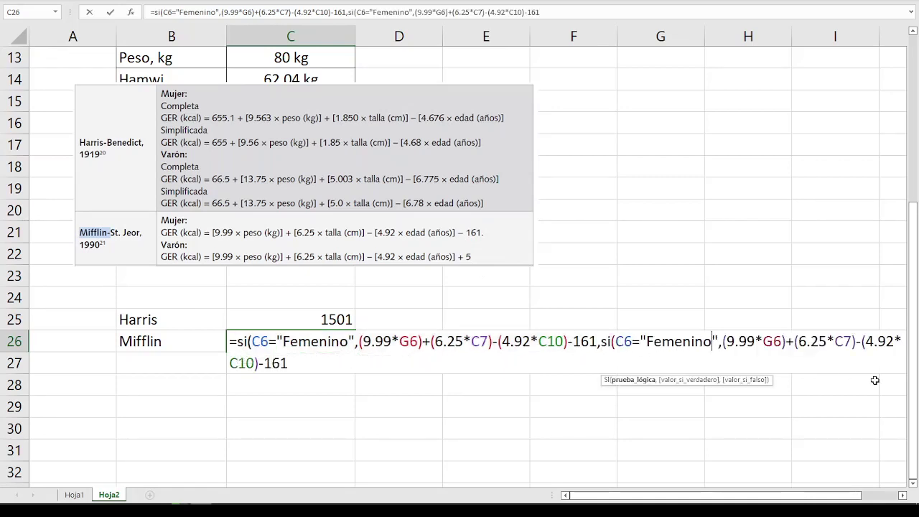
{"action": "key", "text": "BackSpace"}
{"action": "key", "text": "BackSpace"}
{"action": "key", "text": "BackSpace"}
{"action": "key", "text": "BackSpace"}
{"action": "key", "text": "BackSpace"}
{"action": "key", "text": "BackSpace"}
{"action": "key", "text": "BackSpace"}
{"action": "key", "text": "BackSpace"}
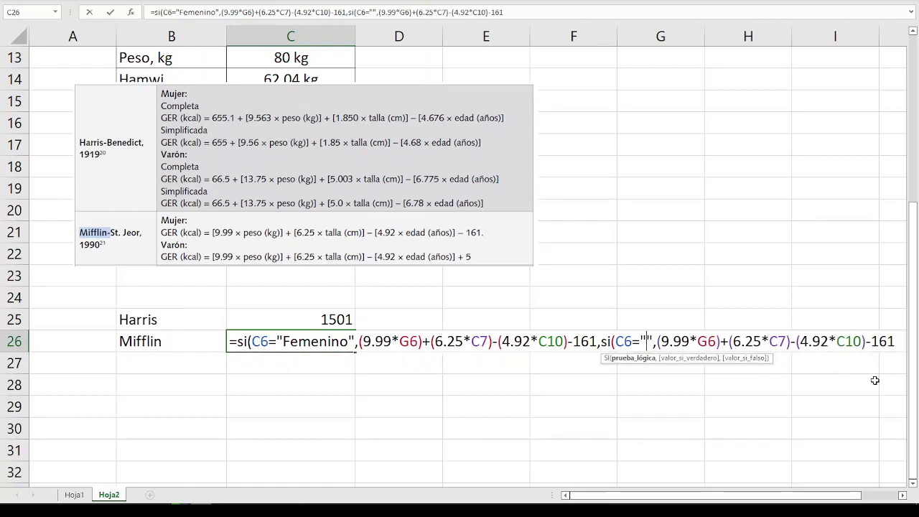
{"action": "type", "text": "Masculinop"}
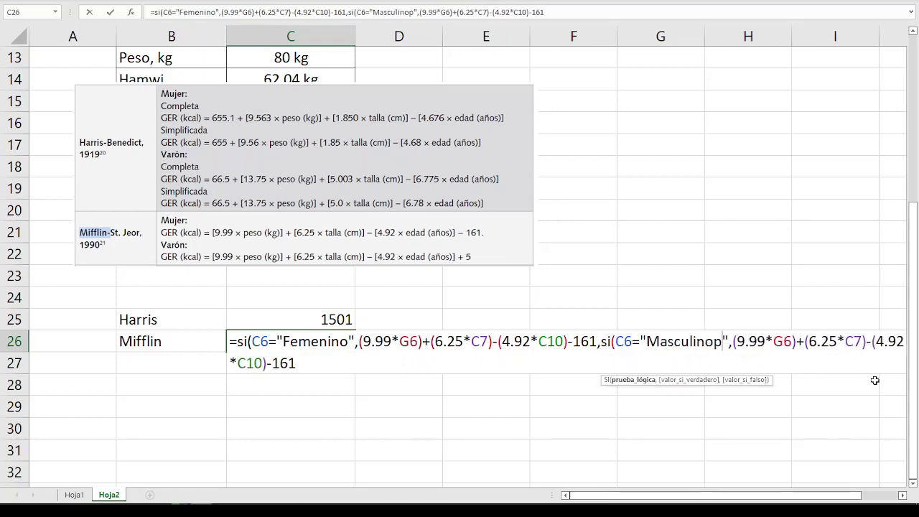
{"action": "key", "text": "BackSpace"}
Change the male branch constant from -161 to +5 and commit, giving 1478.8592.
{"action": "scroll", "coordinate": [301, 130], "scroll_direction": "up", "scroll_amount": 2}
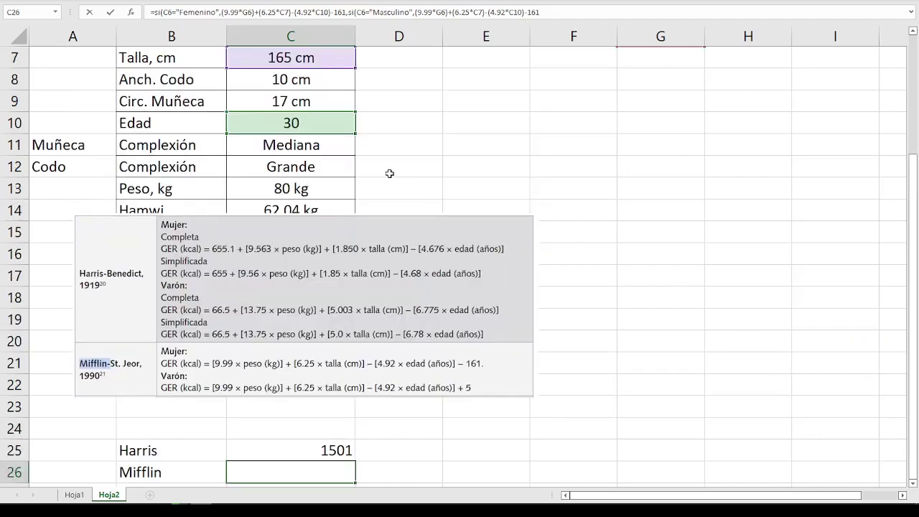
{"action": "scroll", "coordinate": [314, 124], "scroll_direction": "up", "scroll_amount": 1}
{"action": "scroll", "coordinate": [763, 420], "scroll_direction": "down", "scroll_amount": 3}
{"action": "scroll", "coordinate": [714, 289], "scroll_direction": "down", "scroll_amount": 1}
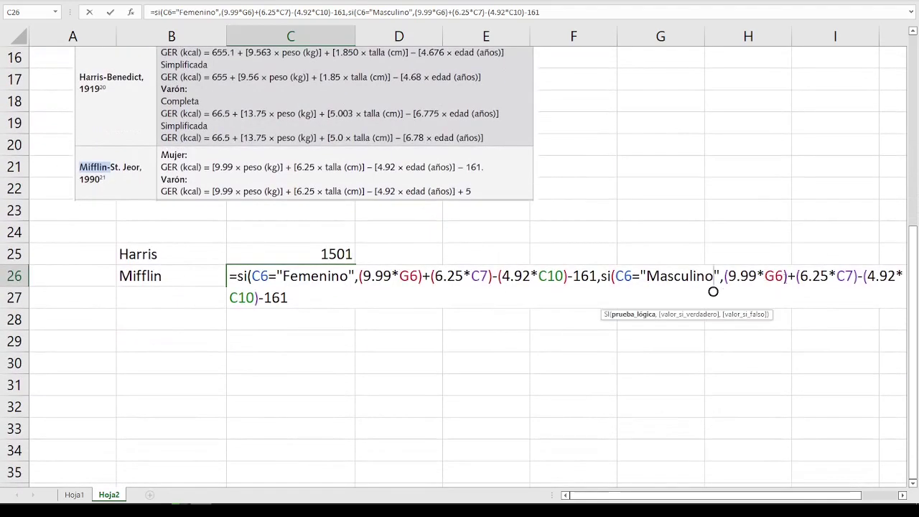
{"action": "left_click", "coordinate": [342, 304]}
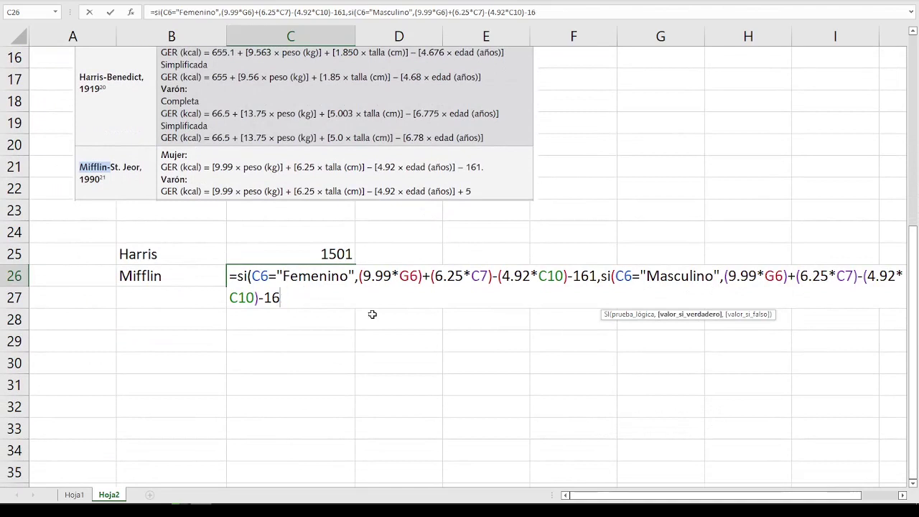
{"action": "key", "text": "BackSpace"}
{"action": "key", "text": "BackSpace"}
{"action": "key", "text": "BackSpace"}
{"action": "type", "text": "5,"}
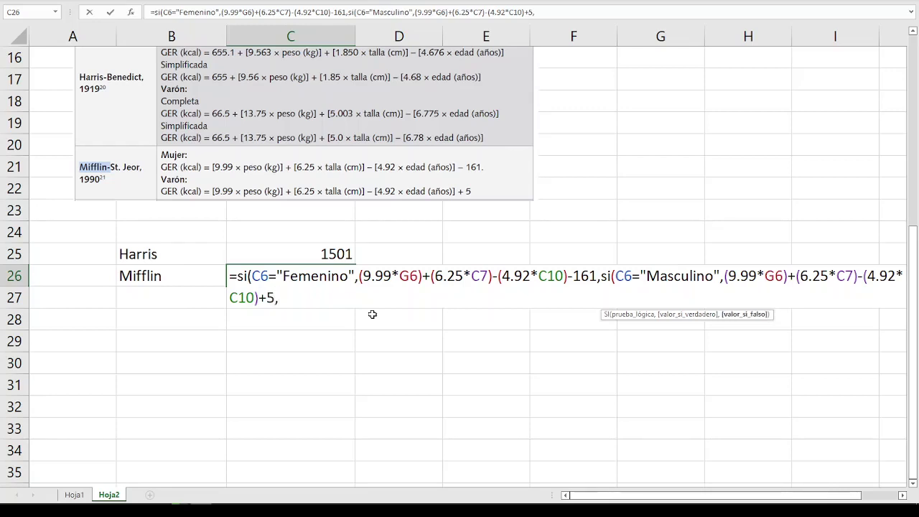
{"action": "type", "text": "\"\""}
{"action": "type", "text": "))"}
{"action": "key", "text": "Return"}
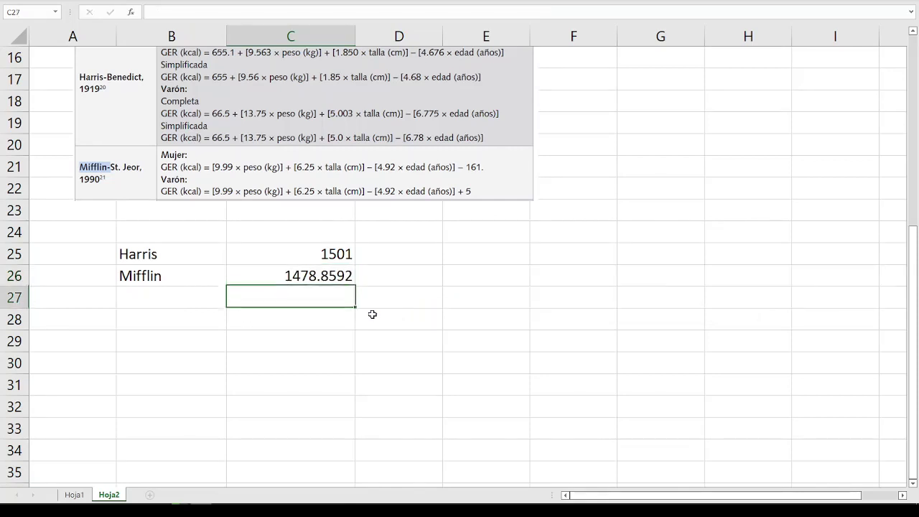
Wrap the C26 Mifflin formula in SI.ERROR(REDONDEAR(...,0),"") so it shows 1479.
{"action": "double_click", "coordinate": [331, 276]}
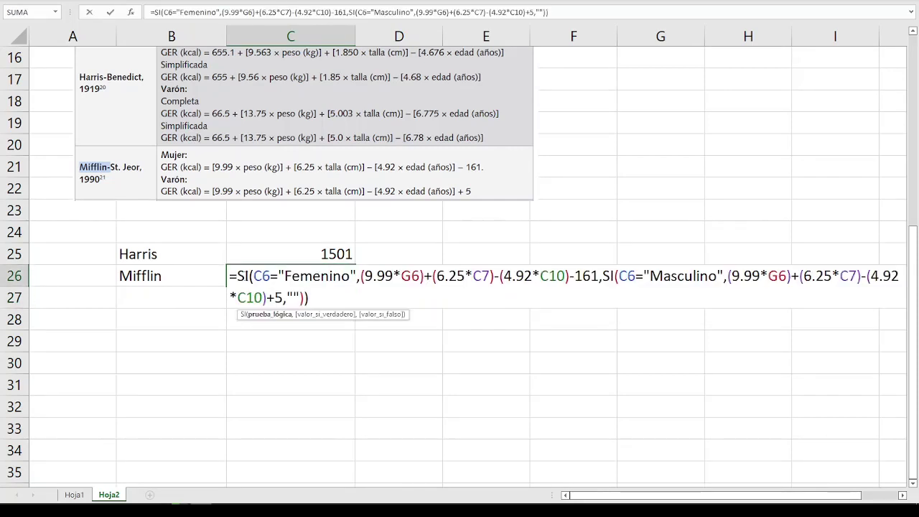
{"action": "left_click", "coordinate": [238, 276]}
{"action": "type", "text": "SI"}
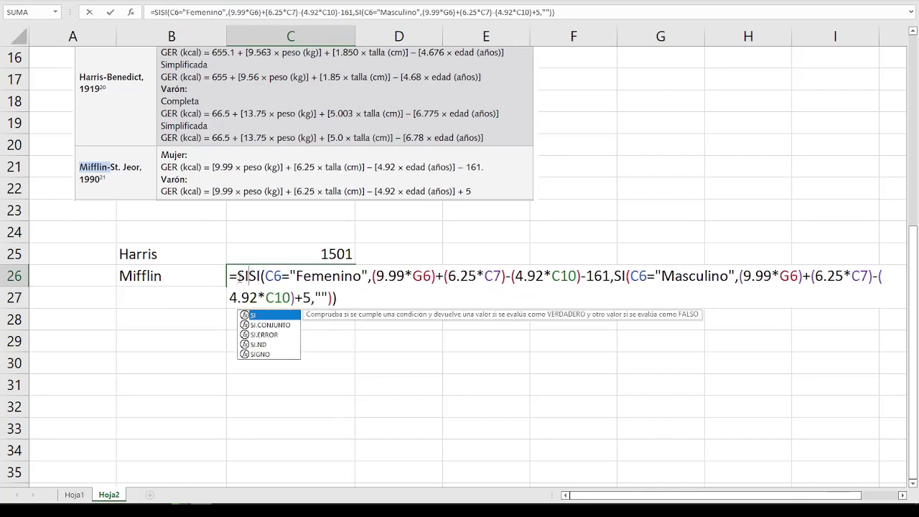
{"action": "type", "text": ".ERROR(RE"}
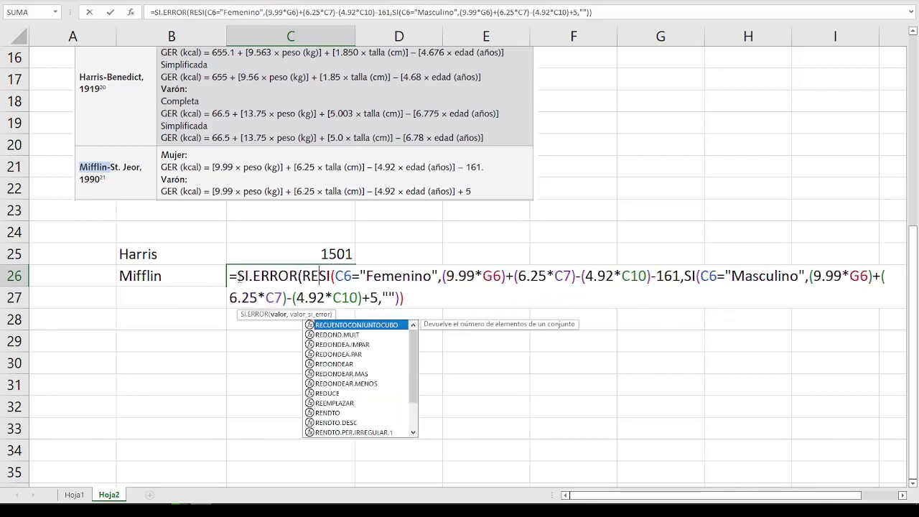
{"action": "type", "text": "DONDEAR"}
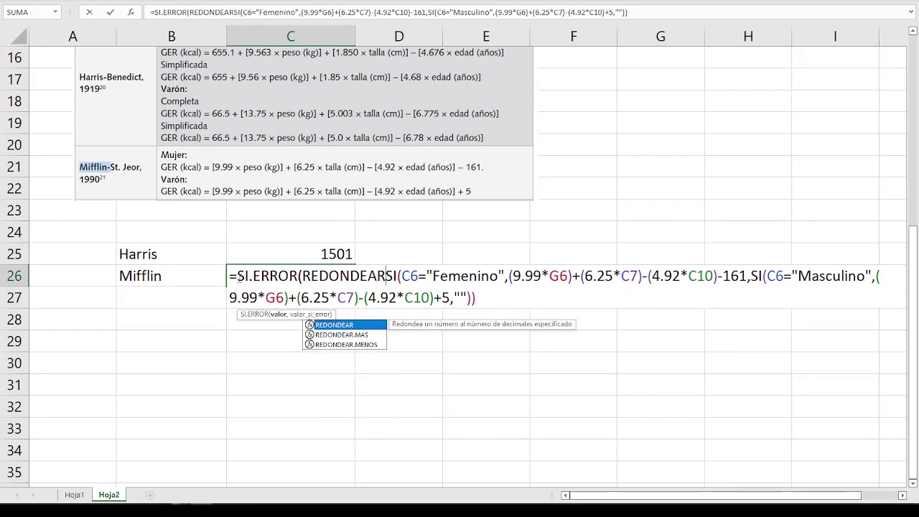
{"action": "type", "text": "(SI(C6=\"Femenino\""}
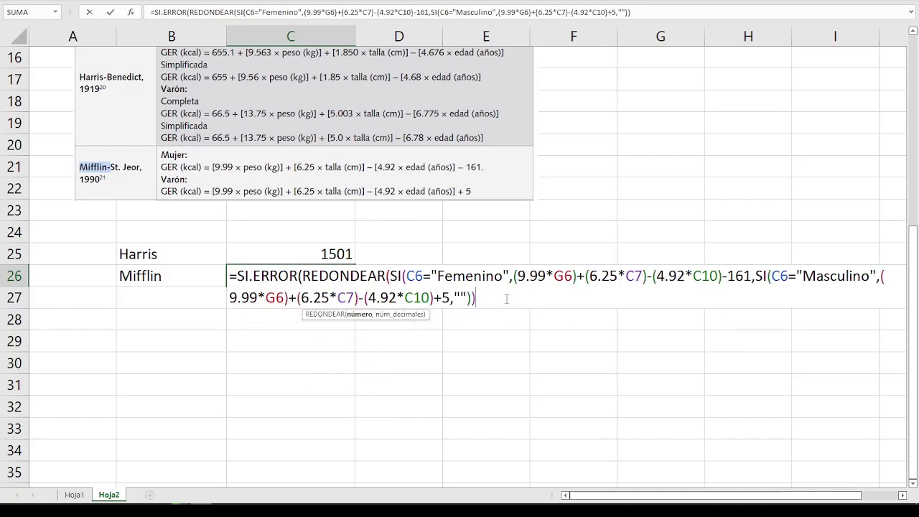
{"action": "type", "text": ","}
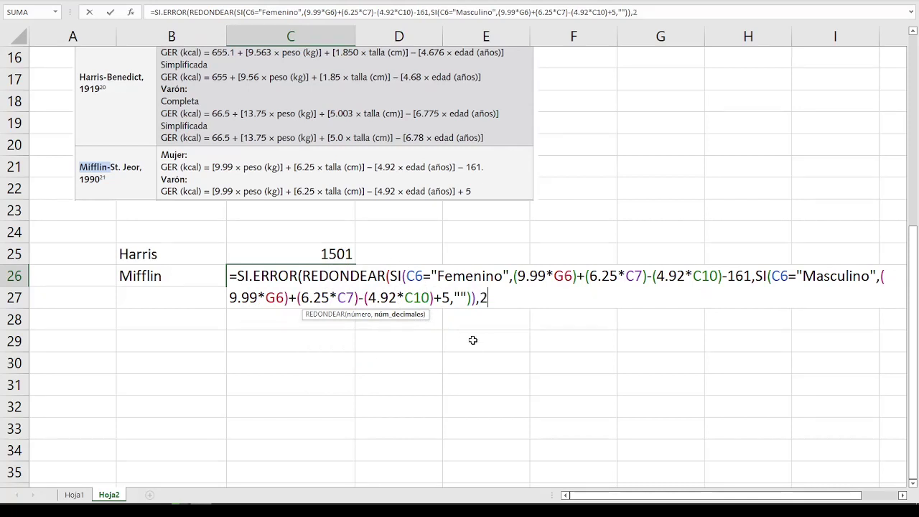
{"action": "type", "text": "0"}
{"action": "type", "text": ")"}
{"action": "type", "text": ",\"\""}
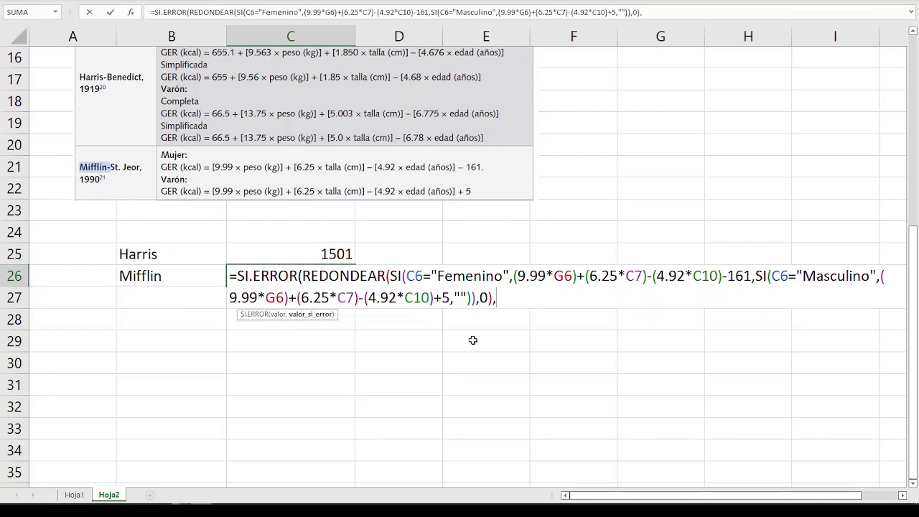
{"action": "type", "text": ")"}
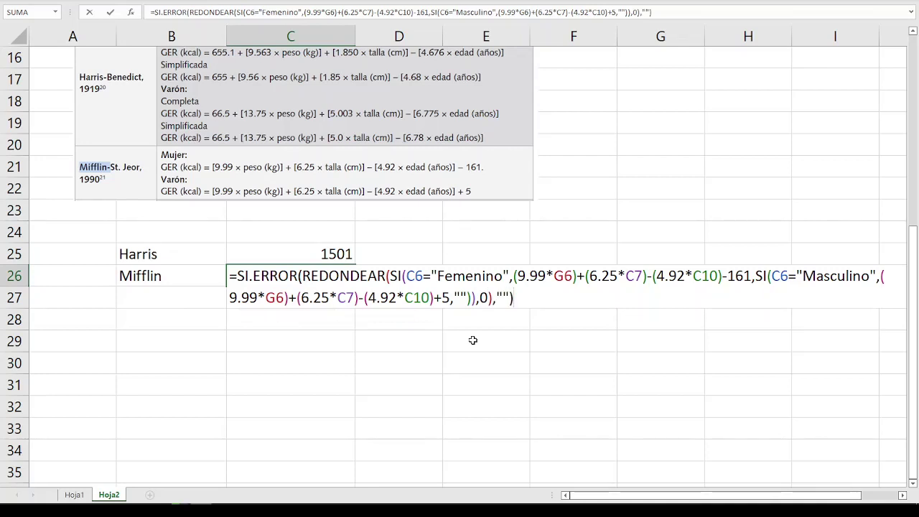
{"action": "key", "text": "Return"}
Check the Harris and Mifflin formulas in C25 and C26.
{"action": "left_click_drag", "start_coordinate": [194, 255], "coordinate": [266, 282]}
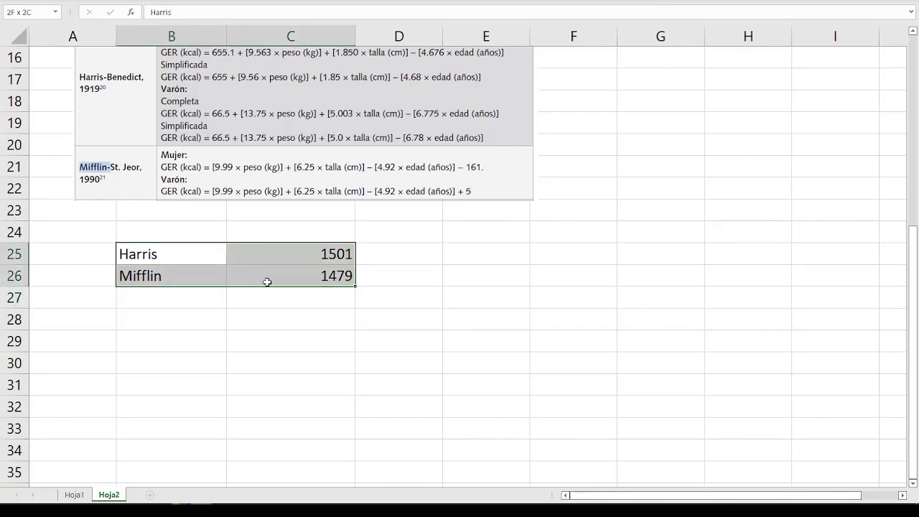
{"action": "left_click", "coordinate": [334, 255]}
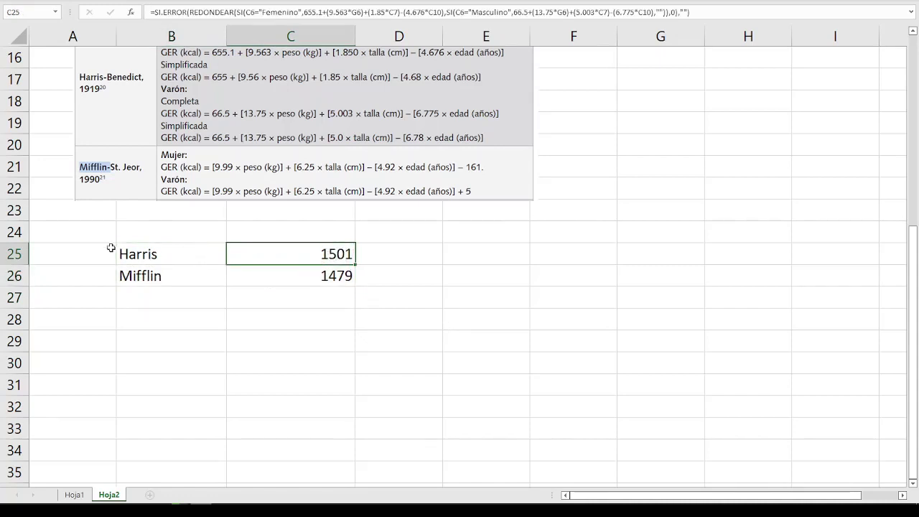
{"action": "left_click", "coordinate": [311, 293]}
{"action": "left_click", "coordinate": [287, 278]}
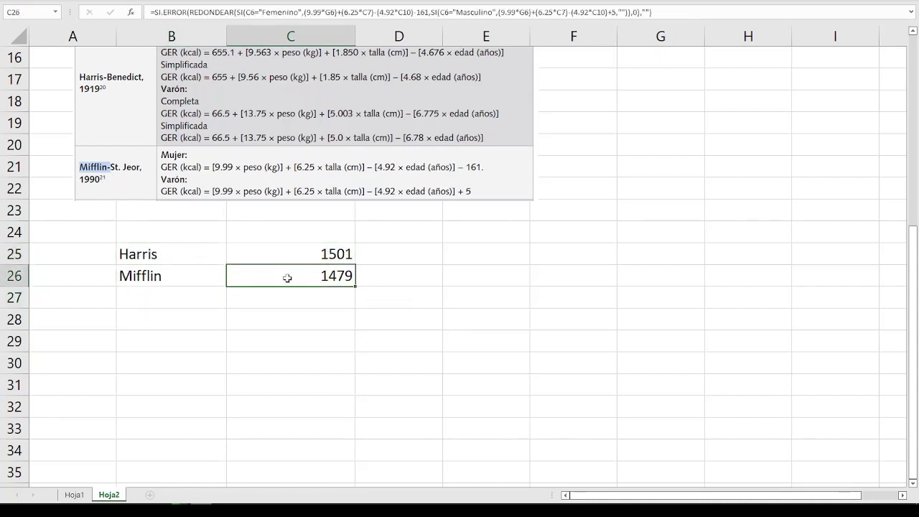
{"action": "left_click", "coordinate": [167, 271]}
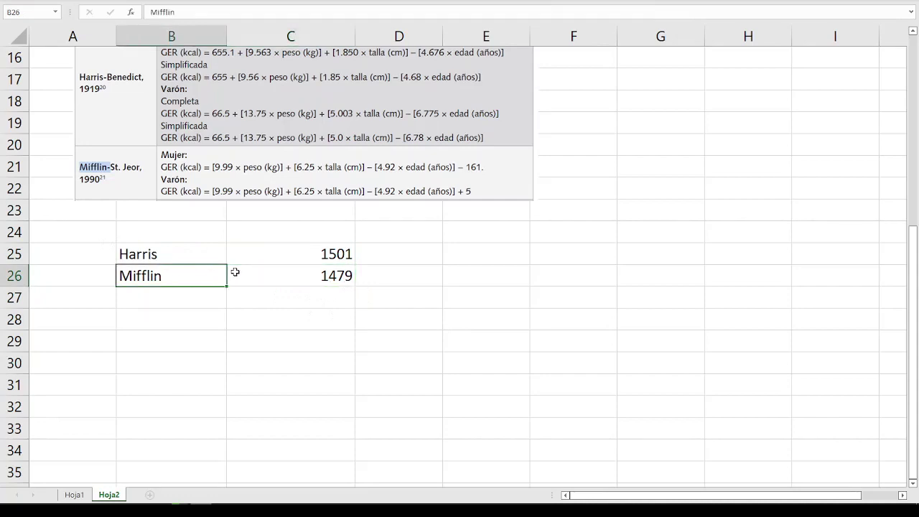
Enter the label 'Ecuación' in E7 below Peso.
{"action": "scroll", "coordinate": [433, 332], "scroll_direction": "up", "scroll_amount": 1}
{"action": "scroll", "coordinate": [400, 323], "scroll_direction": "up", "scroll_amount": 4}
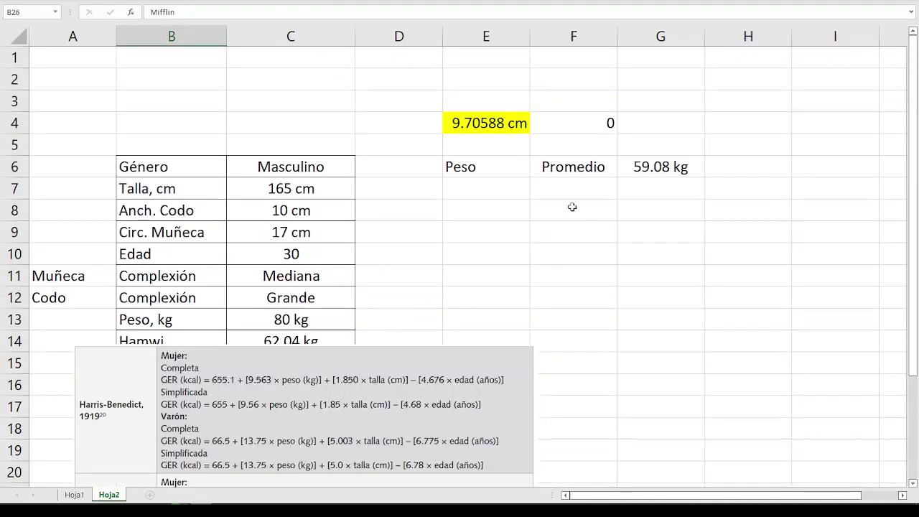
{"action": "left_click", "coordinate": [502, 194]}
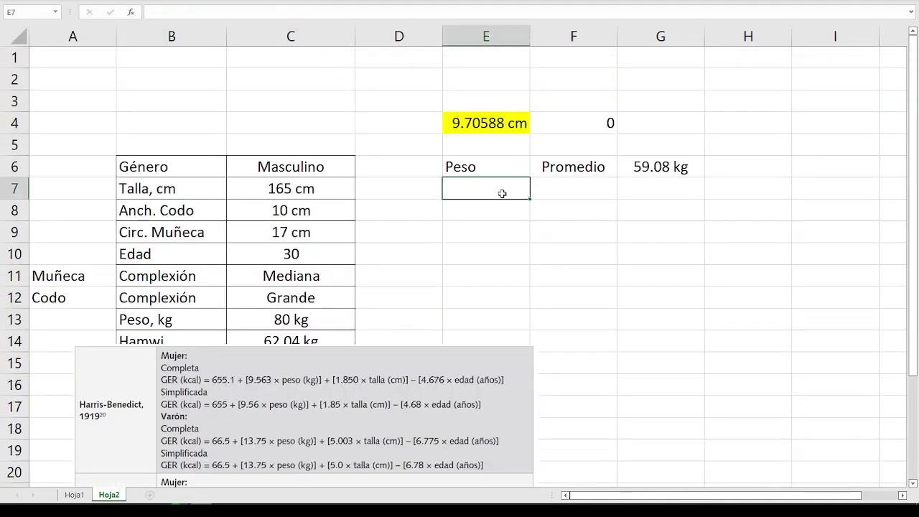
{"action": "scroll", "coordinate": [485, 244], "scroll_direction": "down", "scroll_amount": 1}
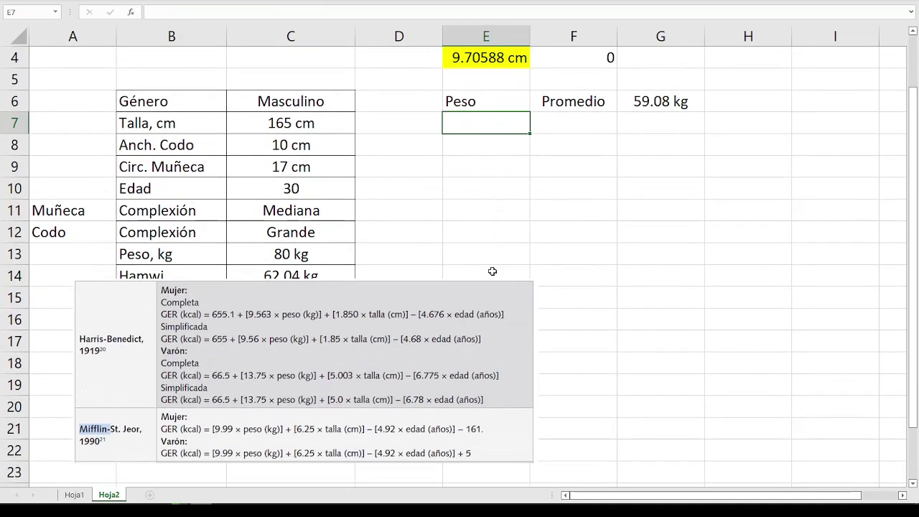
{"action": "type", "text": "E"}
{"action": "type", "text": "cuación"}
{"action": "key", "text": "Return"}
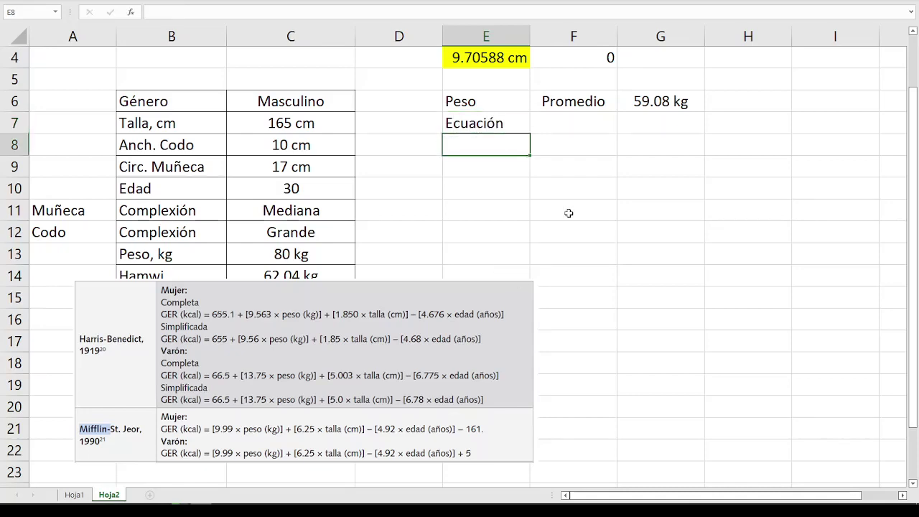
Delete the pasted formula picture from the sheet.
{"action": "left_click", "coordinate": [574, 127]}
{"action": "left_click_drag", "start_coordinate": [414, 324], "coordinate": [429, 227]}
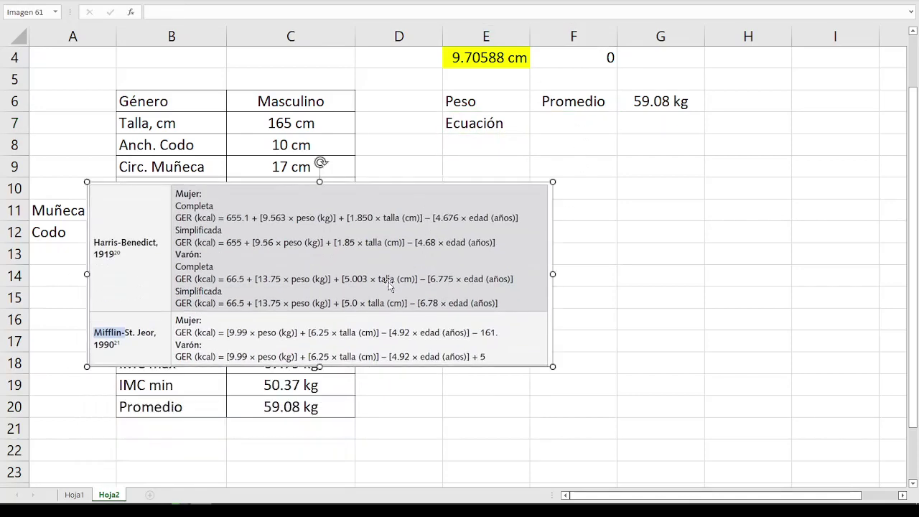
{"action": "key", "text": "Delete"}
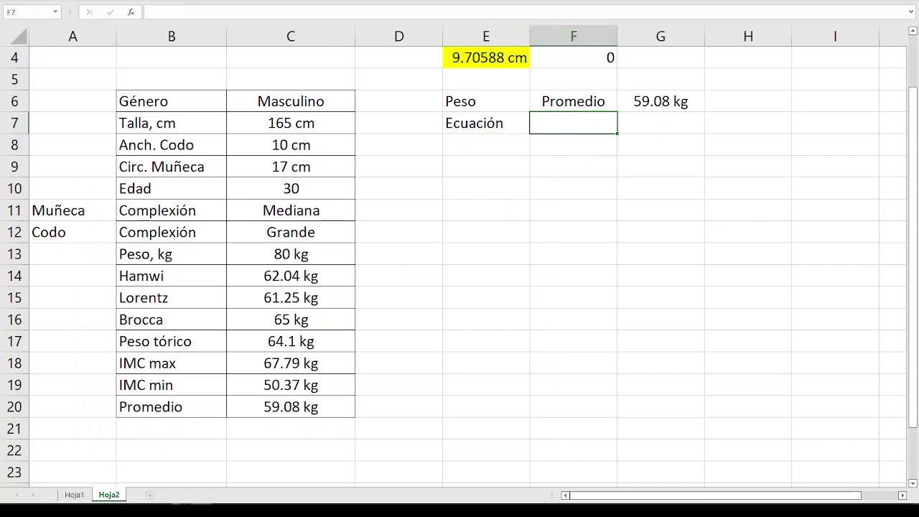
Add list data validation to F7 with source B25:B26.
{"action": "left_click", "coordinate": [60, 17]}
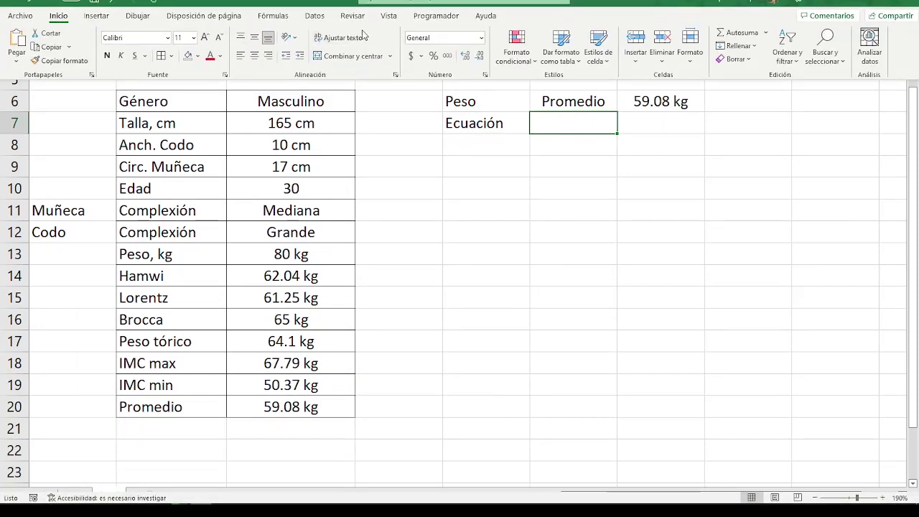
{"action": "left_click", "coordinate": [311, 16]}
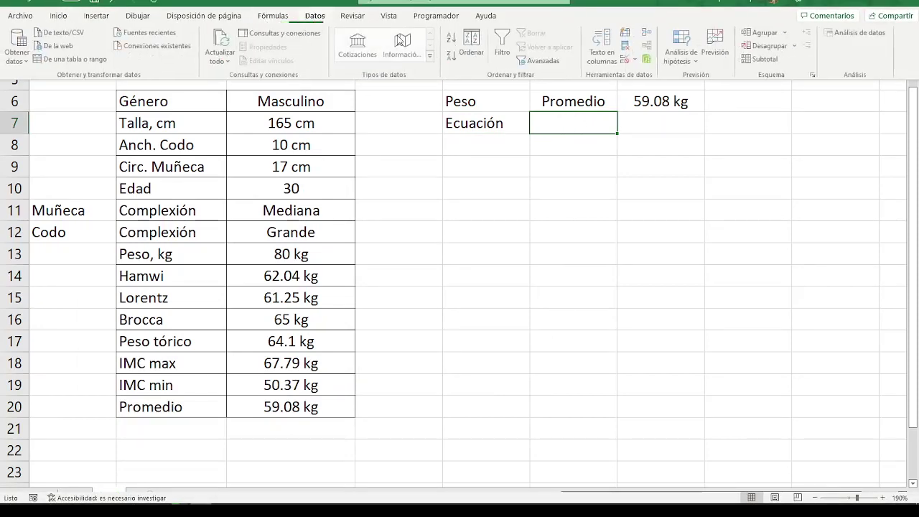
{"action": "left_click", "coordinate": [625, 62]}
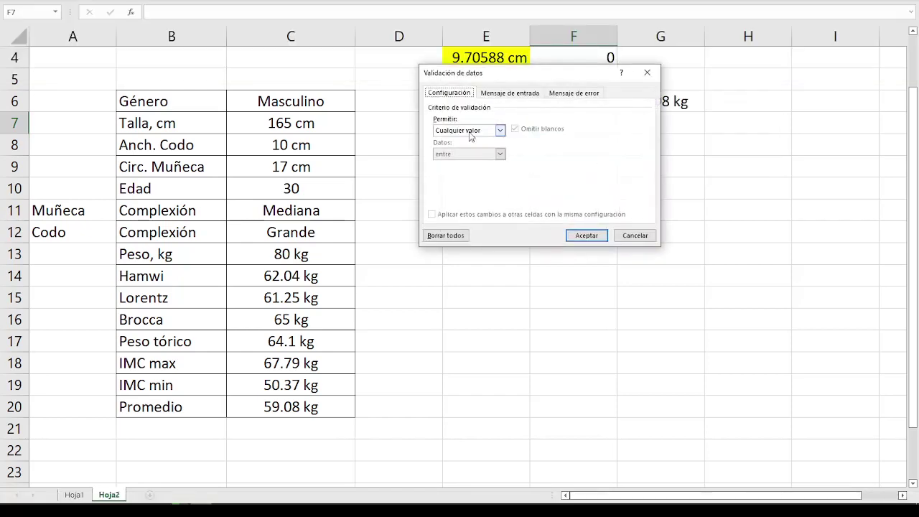
{"action": "left_click", "coordinate": [500, 130]}
{"action": "left_click", "coordinate": [452, 163]}
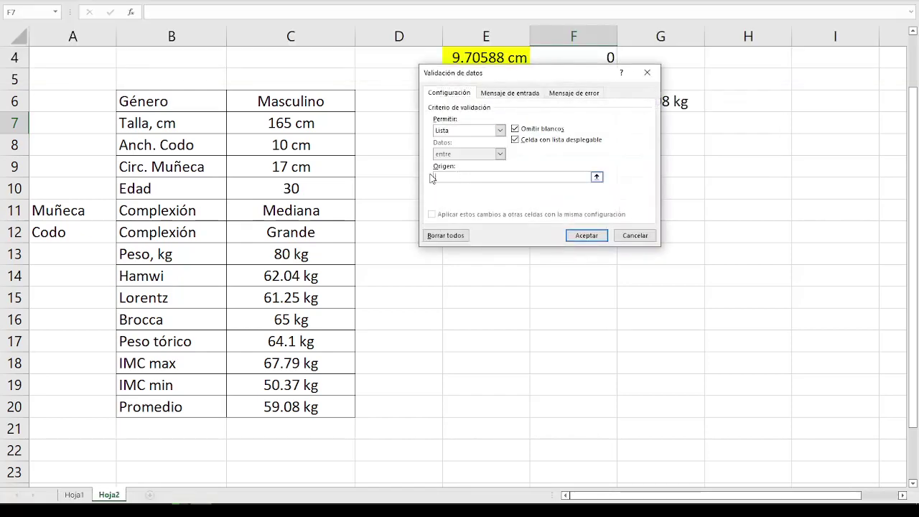
{"action": "scroll", "coordinate": [244, 222], "scroll_direction": "down", "scroll_amount": 3}
{"action": "scroll", "coordinate": [244, 222], "scroll_direction": "down", "scroll_amount": 1}
{"action": "left_click_drag", "start_coordinate": [148, 257], "coordinate": [150, 271]}
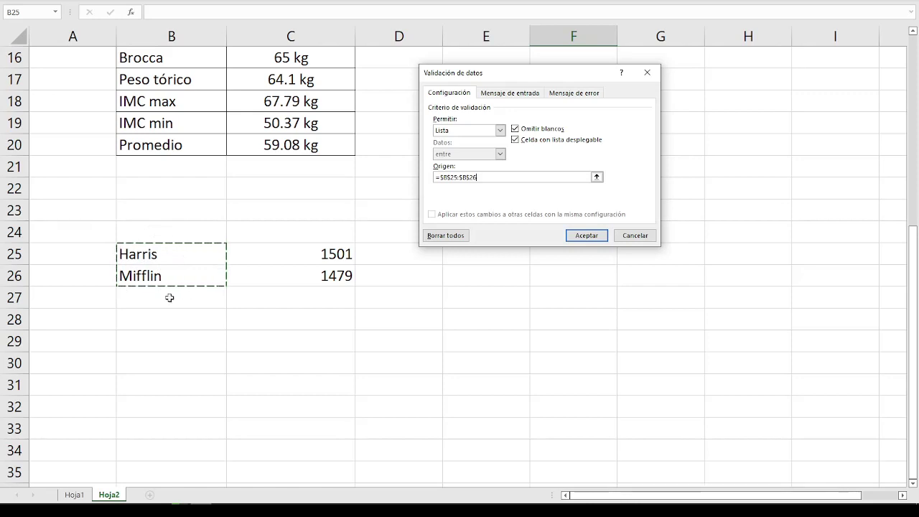
{"action": "left_click", "coordinate": [585, 237]}
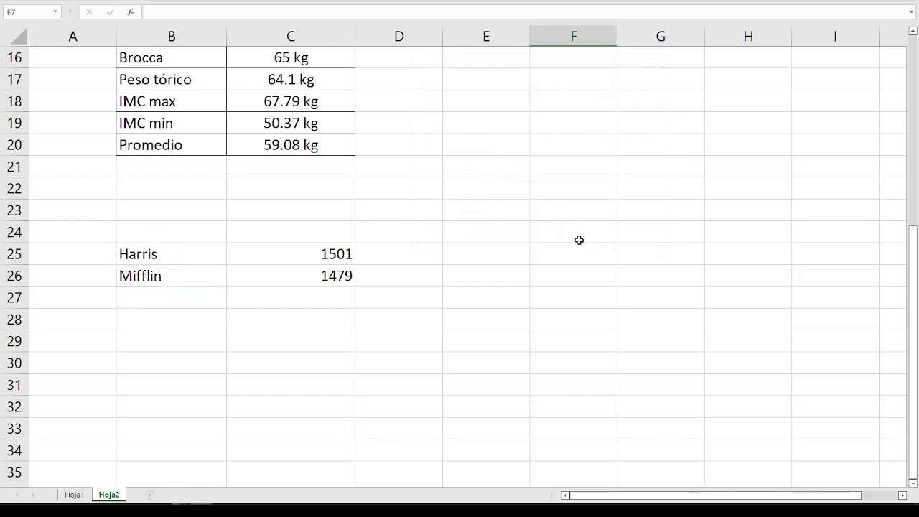
Choose Mifflin from F7's Harris/Mifflin dropdown.
{"action": "left_click", "coordinate": [622, 128]}
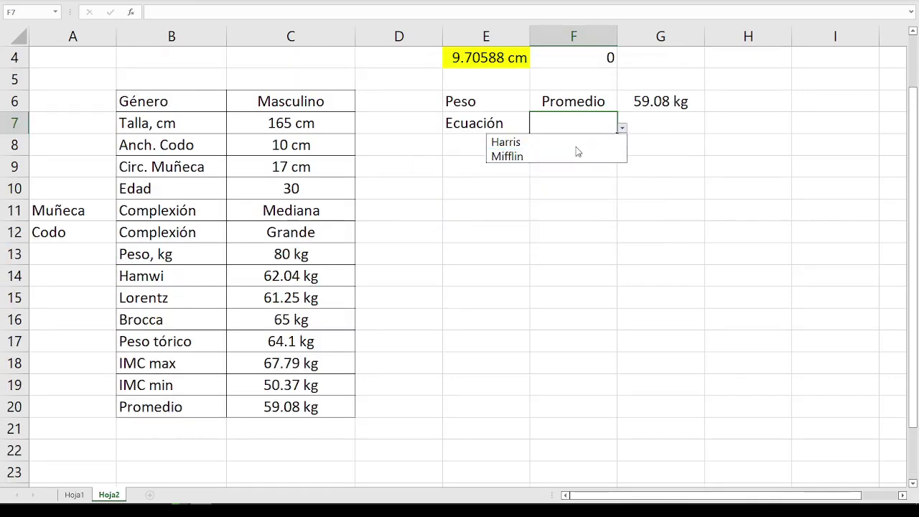
{"action": "left_click", "coordinate": [532, 143]}
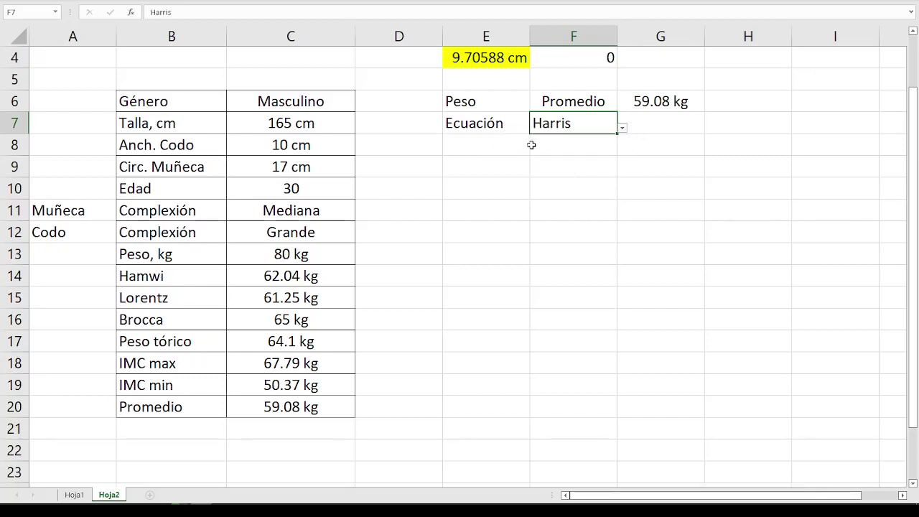
{"action": "left_click", "coordinate": [622, 128]}
{"action": "left_click", "coordinate": [580, 154]}
{"action": "left_click", "coordinate": [665, 125]}
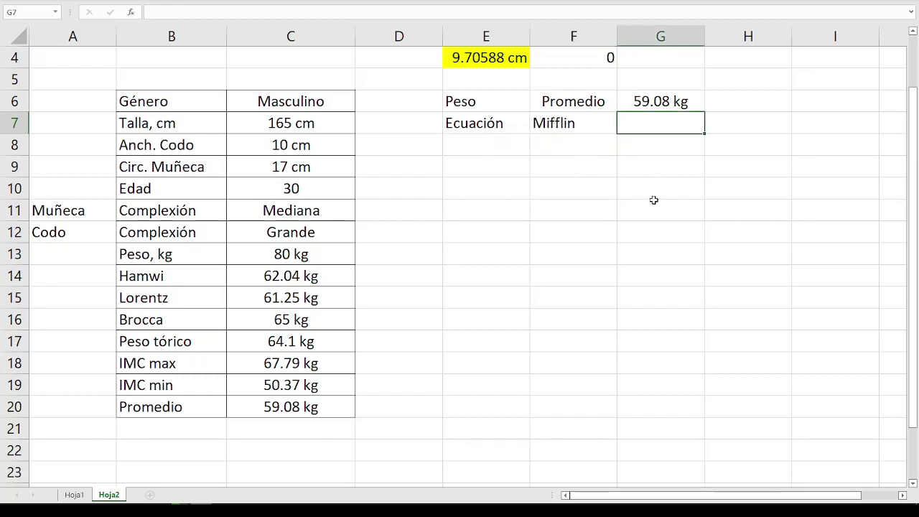
Enter =BUSCARV(F7,B25:C26,2,FALSO) in G7, returning 1479 for Mifflin.
{"action": "type", "text": "=BUS"}
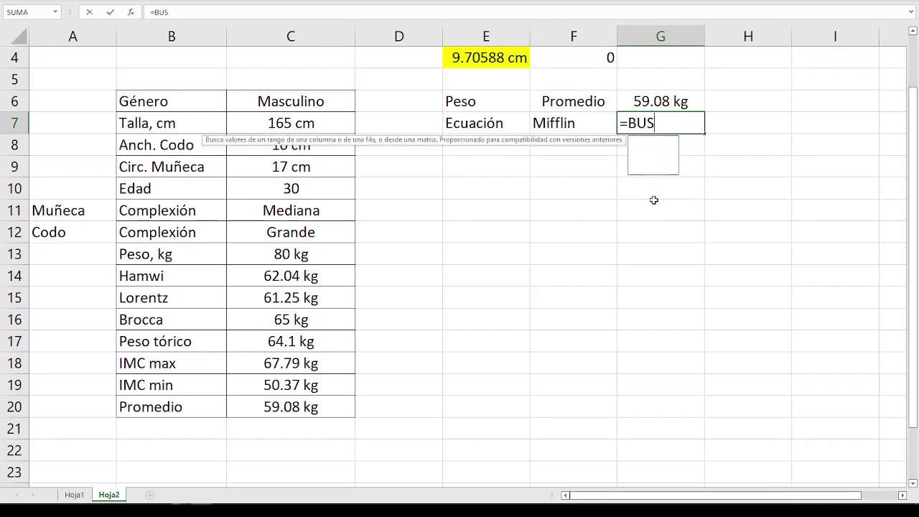
{"action": "type", "text": "CARV("}
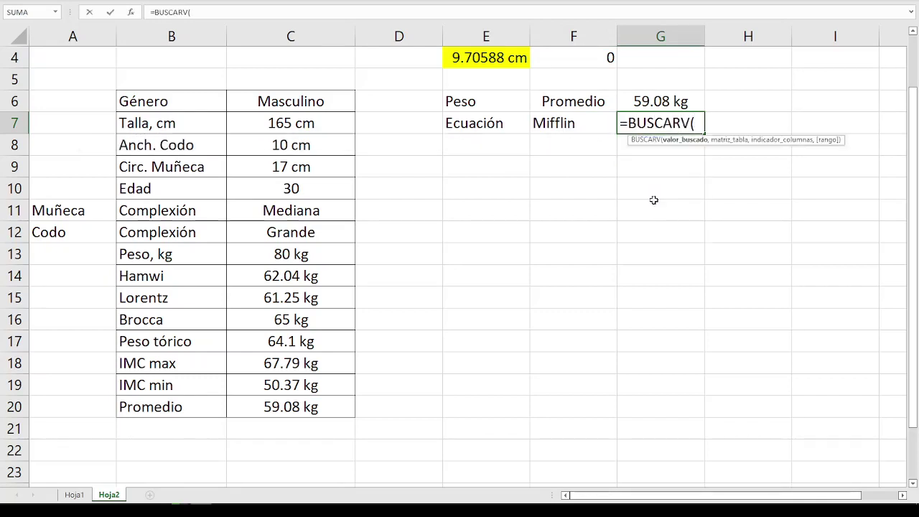
{"action": "left_click", "coordinate": [585, 125]}
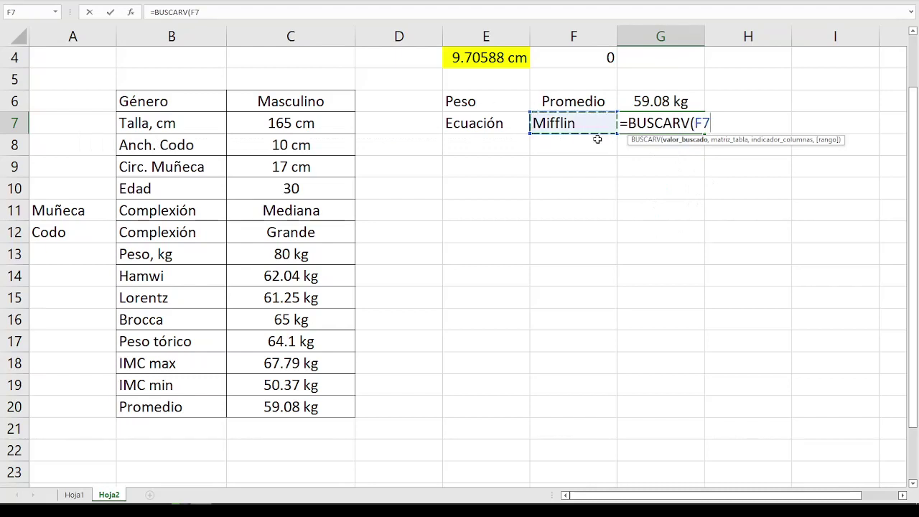
{"action": "type", "text": ","}
{"action": "scroll", "coordinate": [282, 269], "scroll_direction": "down", "scroll_amount": 3}
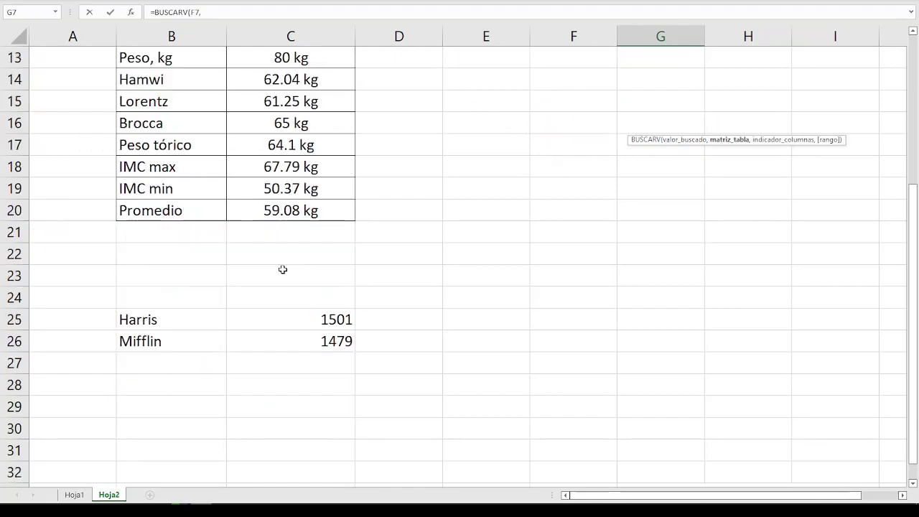
{"action": "left_click_drag", "start_coordinate": [158, 313], "coordinate": [298, 343]}
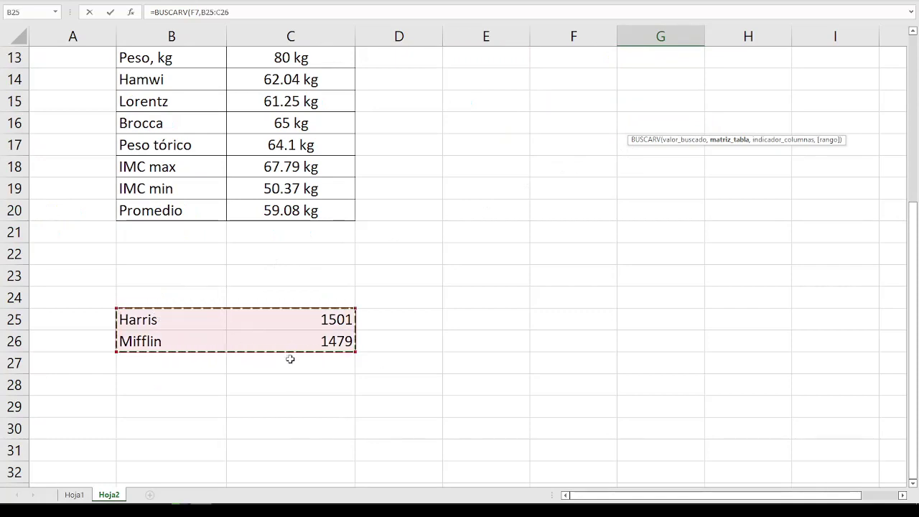
{"action": "type", "text": ","}
{"action": "scroll", "coordinate": [480, 319], "scroll_direction": "up", "scroll_amount": 3}
{"action": "scroll", "coordinate": [480, 319], "scroll_direction": "up", "scroll_amount": 1}
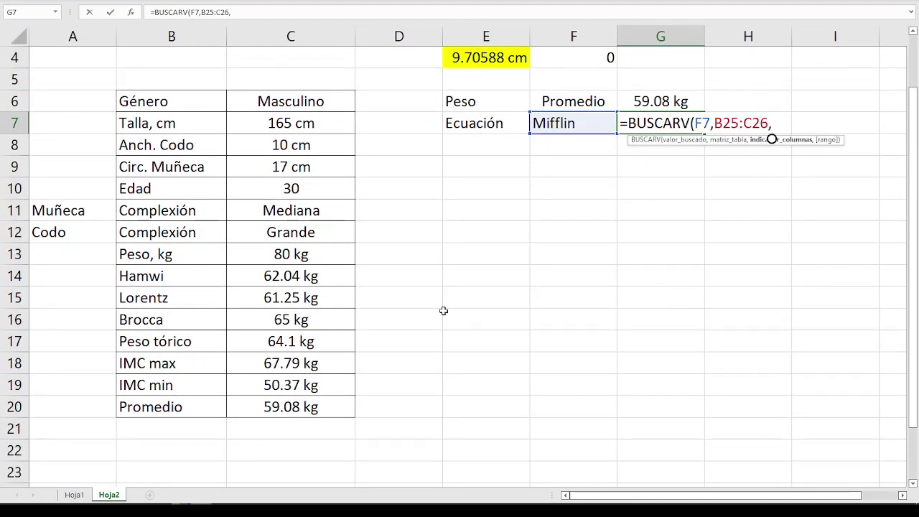
{"action": "type", "text": "2,"}
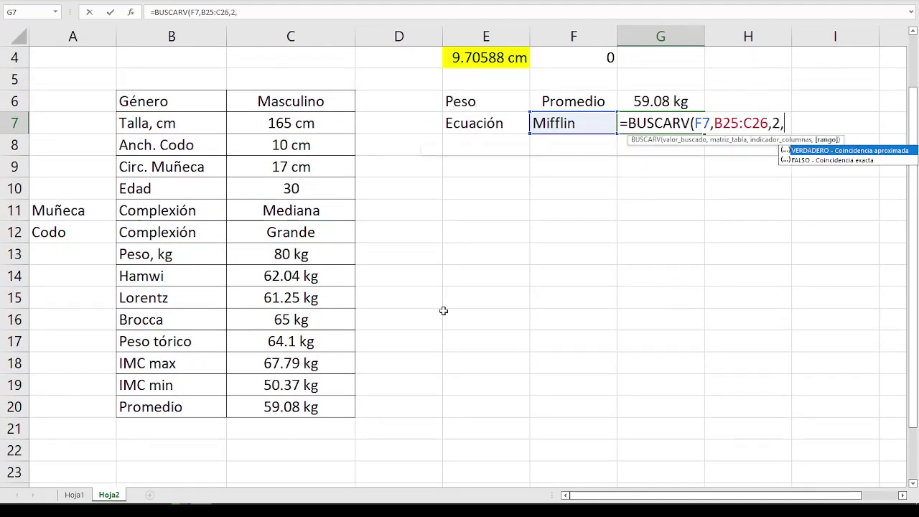
{"action": "double_click", "coordinate": [824, 160]}
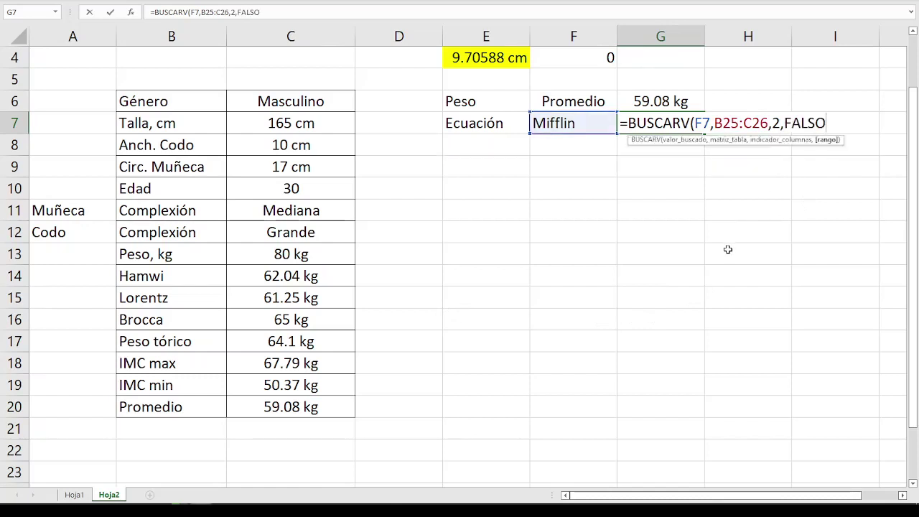
{"action": "type", "text": ")"}
{"action": "key", "text": "Return"}
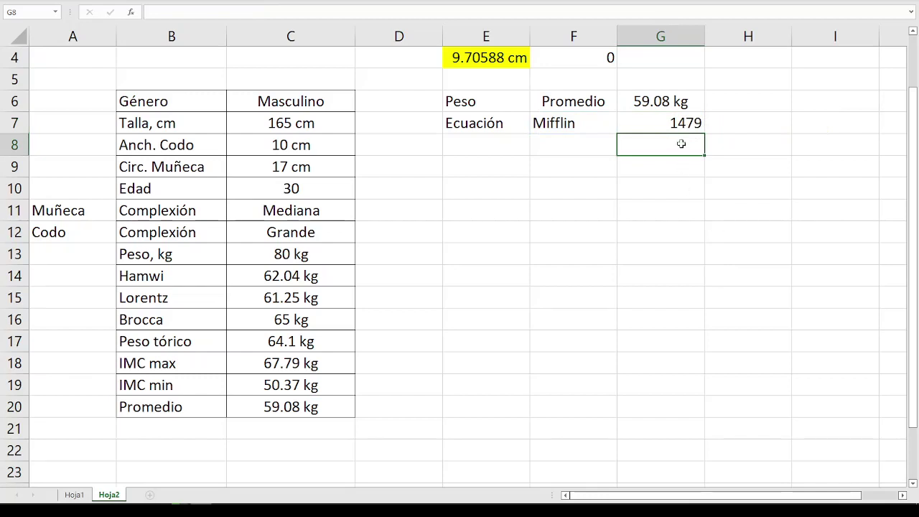
{"action": "left_click", "coordinate": [679, 123]}
Give G7 a custom Estándar "kcal" number format so it shows 1479 kcal.
{"action": "right_click", "coordinate": [681, 123]}
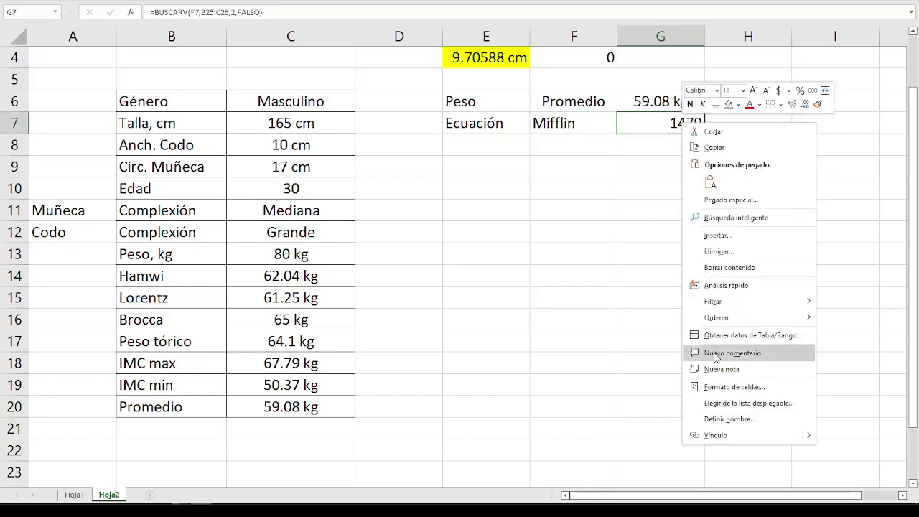
{"action": "left_click", "coordinate": [718, 387]}
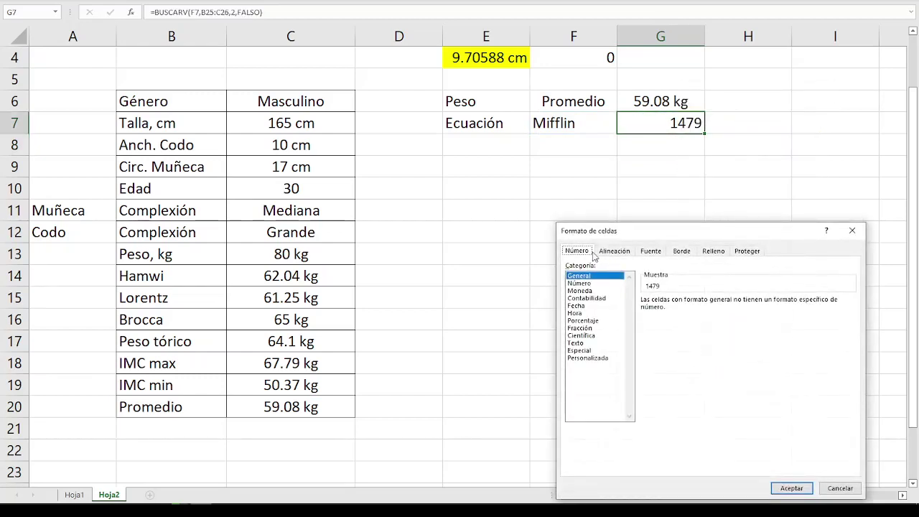
{"action": "left_click", "coordinate": [600, 357]}
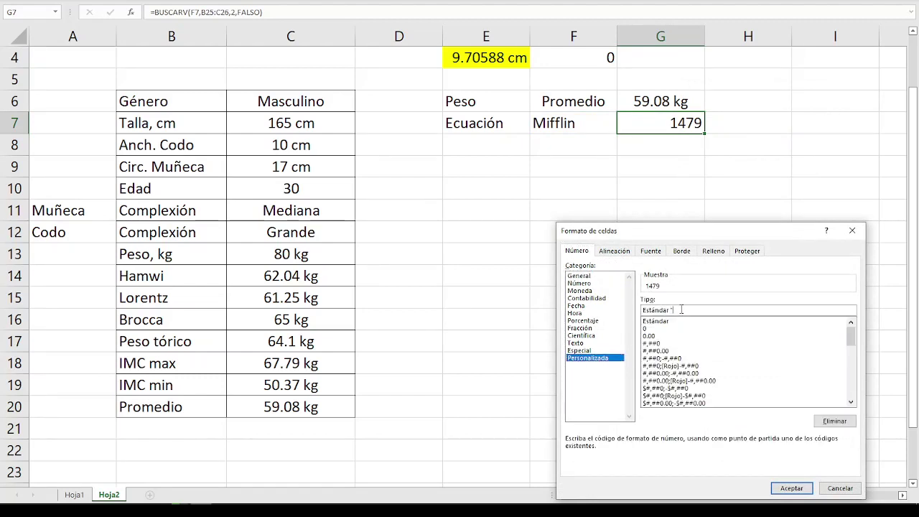
{"action": "key", "text": "BackSpace"}
{"action": "key", "text": "BackSpace"}
{"action": "key", "text": "BackSpace"}
{"action": "left_click", "coordinate": [790, 488]}
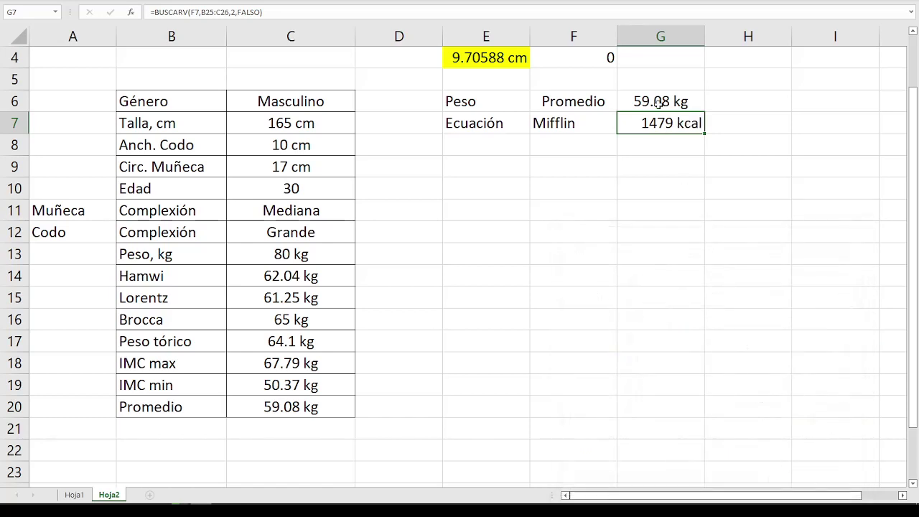
Centre the 59.08 kg and 1479 kcal values in G6:G7.
{"action": "left_click_drag", "start_coordinate": [658, 103], "coordinate": [658, 124]}
{"action": "left_click", "coordinate": [57, 3]}
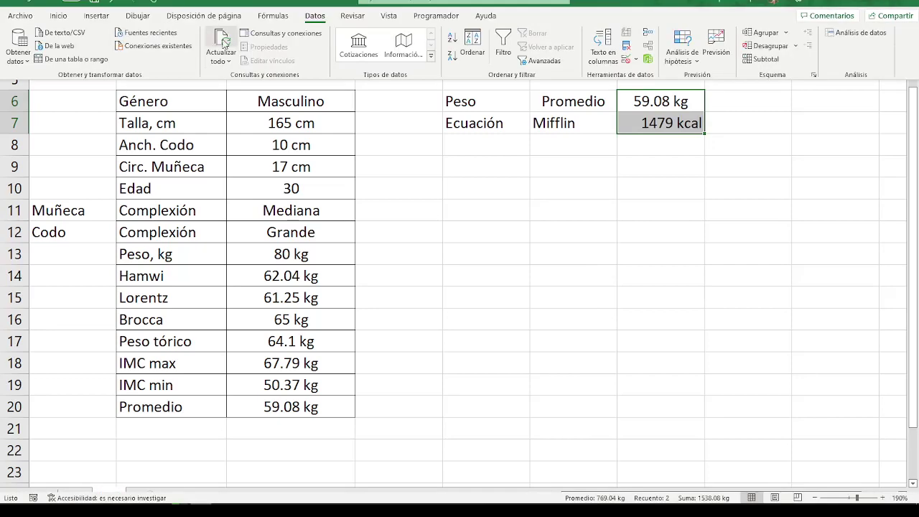
{"action": "left_click", "coordinate": [58, 15]}
{"action": "left_click", "coordinate": [253, 56]}
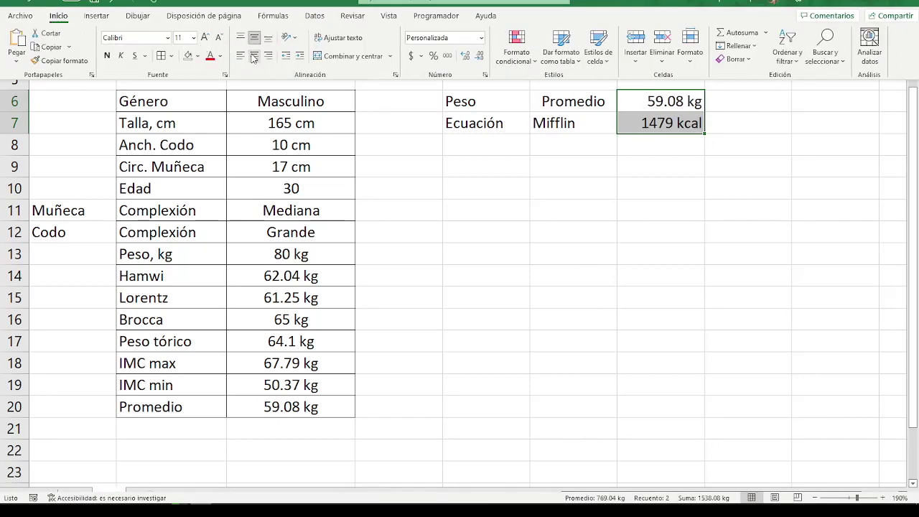
{"action": "left_click", "coordinate": [253, 56]}
{"action": "left_click", "coordinate": [667, 261]}
{"action": "left_click", "coordinate": [501, 150]}
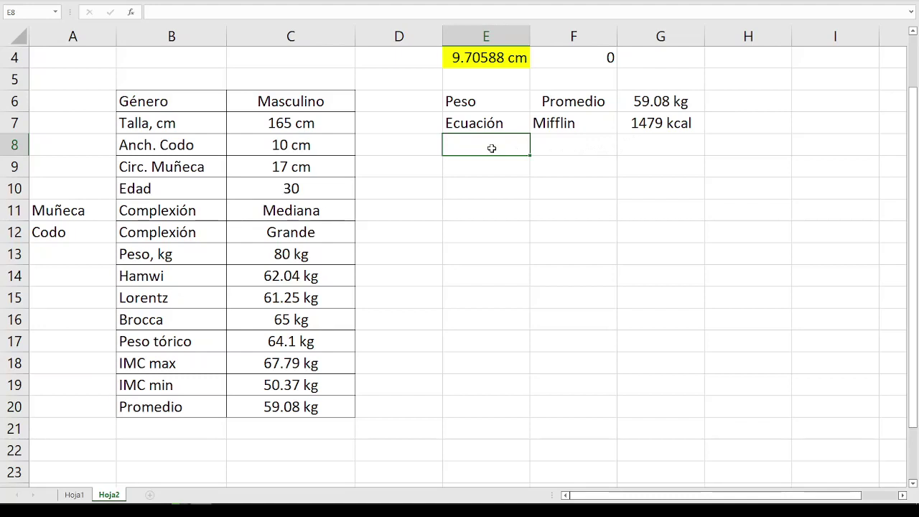
Add the labels 'ETA' in E8 and 'AF' in E9 below Ecuación.
{"action": "type", "text": "ETA"}
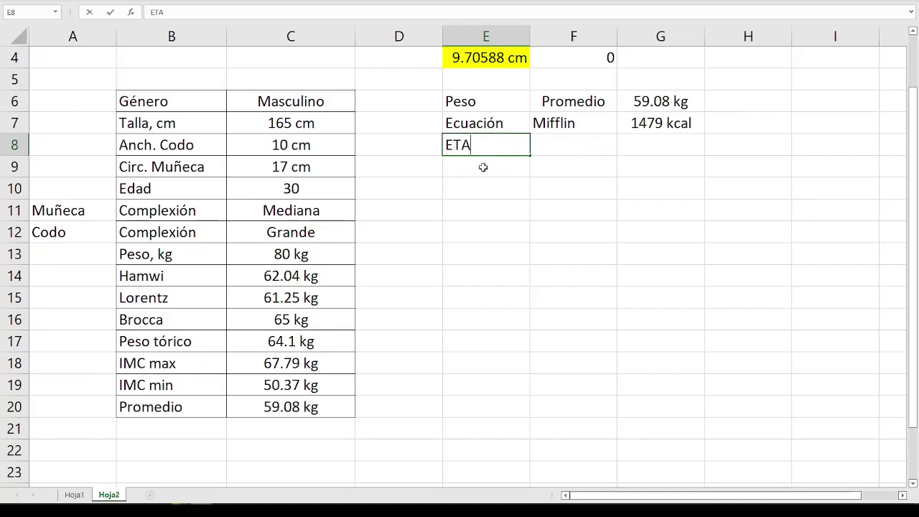
{"action": "left_click", "coordinate": [483, 167]}
{"action": "type", "text": "AF"}
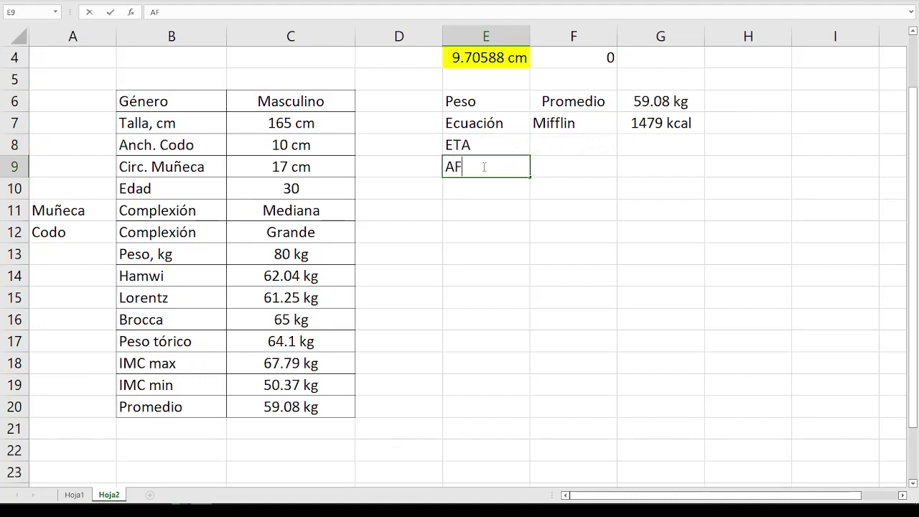
{"action": "left_click", "coordinate": [579, 167]}
Apply percentage format to the ETA value cell F8.
{"action": "mouse_move", "coordinate": [563, 144]}
{"action": "left_mouse_down"}
{"action": "mouse_move", "coordinate": [573, 164]}
{"action": "mouse_move", "coordinate": [564, 144]}
{"action": "left_mouse_up"}
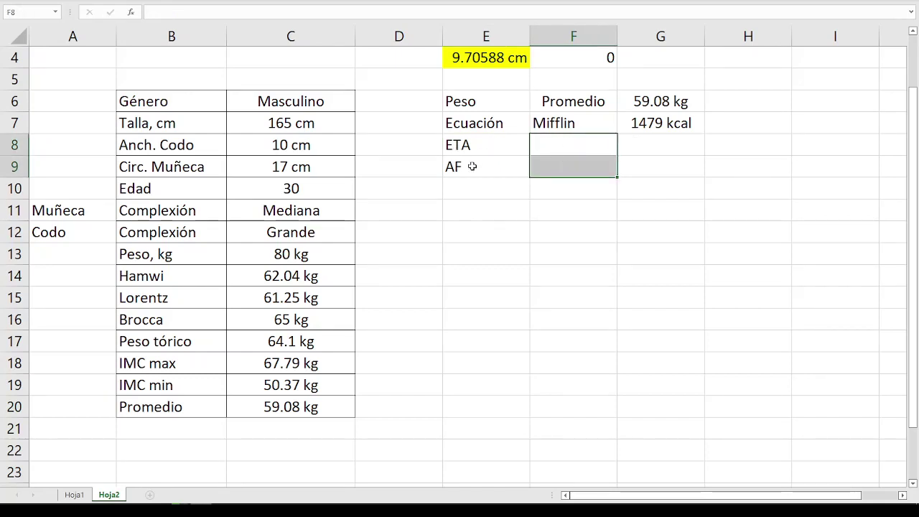
{"action": "left_click_drag", "start_coordinate": [587, 146], "coordinate": [578, 167]}
{"action": "left_click", "coordinate": [309, 3]}
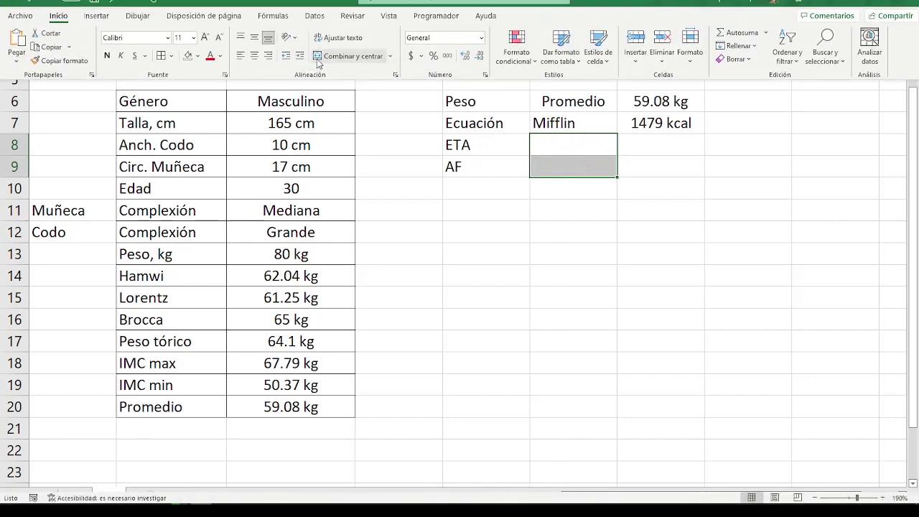
{"action": "left_click", "coordinate": [595, 147]}
{"action": "left_click", "coordinate": [574, 144]}
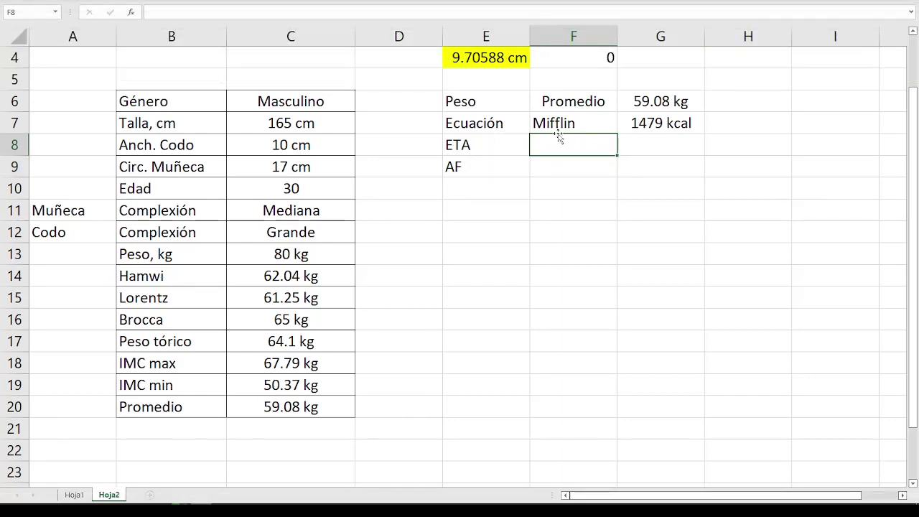
{"action": "left_click", "coordinate": [338, 4]}
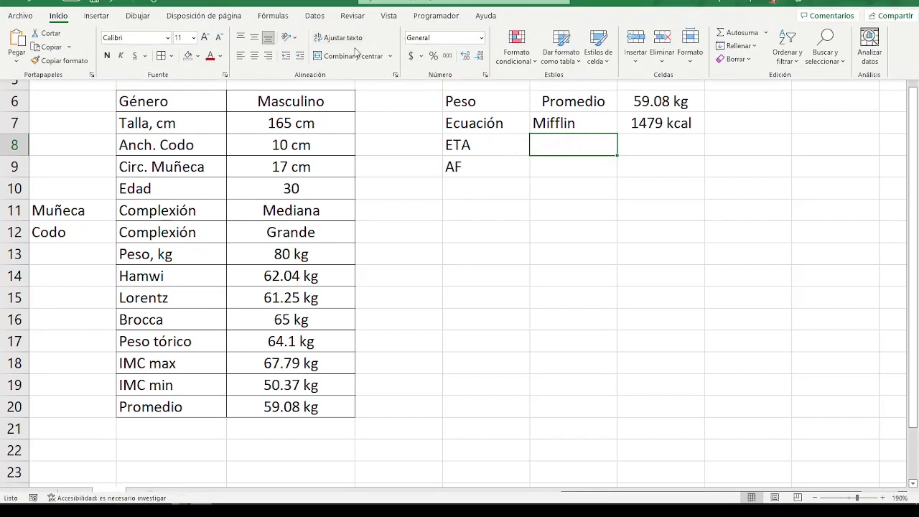
{"action": "left_click", "coordinate": [433, 56]}
{"action": "left_click", "coordinate": [578, 144]}
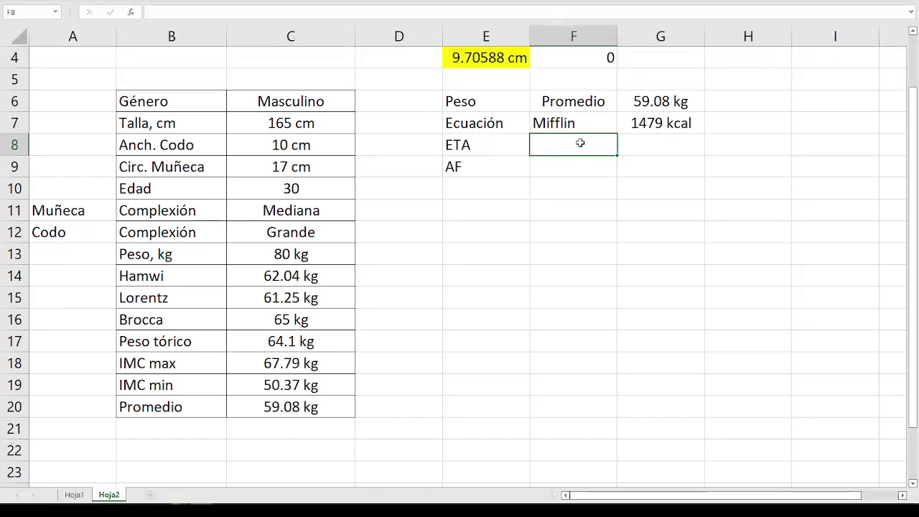
Enter 6% ETA in F8 and =F8*G7 in G8, giving 88.74 kcal.
{"action": "type", "text": "6"}
{"action": "key", "text": "Return"}
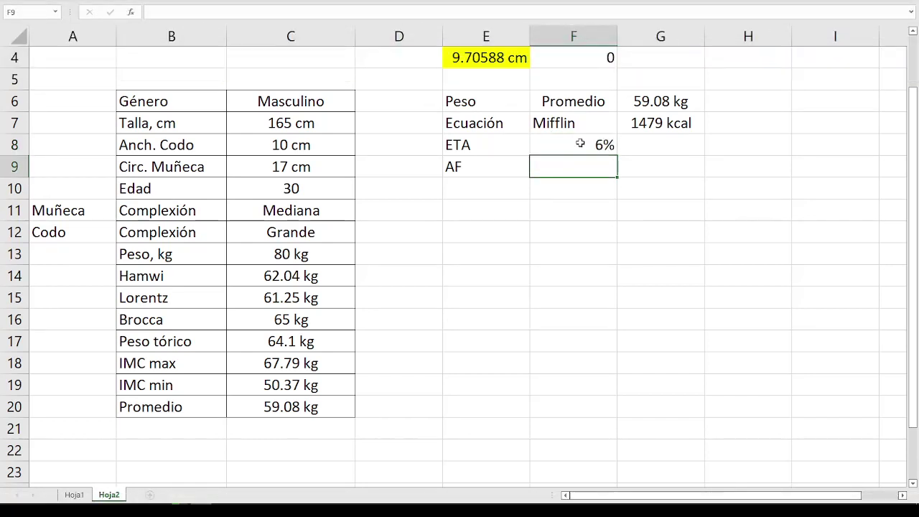
{"action": "left_click", "coordinate": [687, 130]}
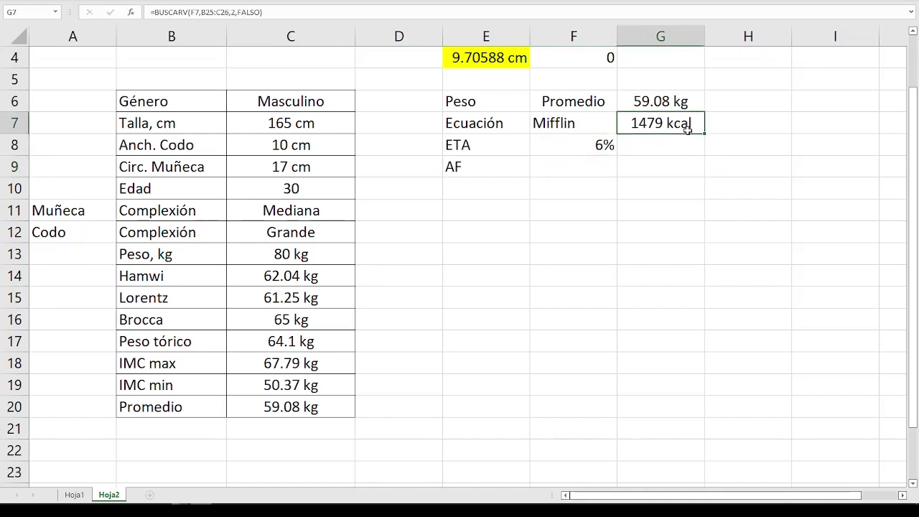
{"action": "left_click", "coordinate": [646, 144]}
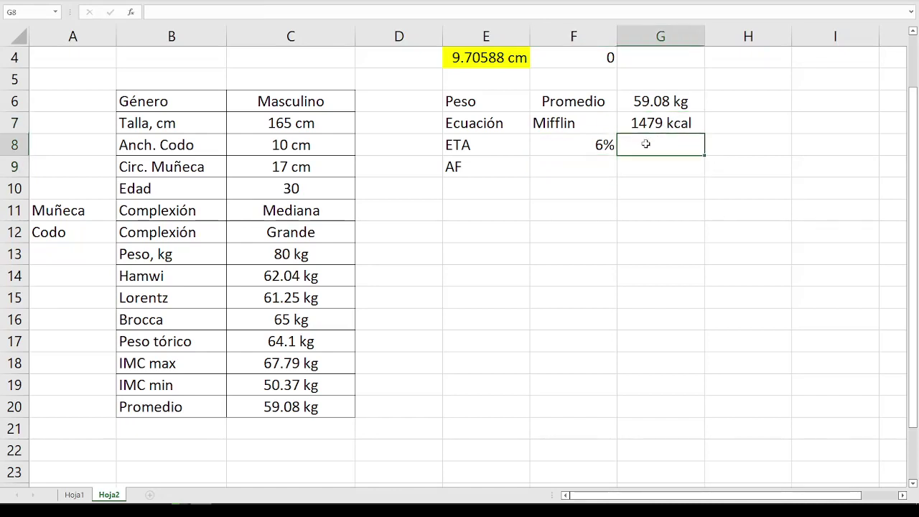
{"action": "type", "text": "="}
{"action": "left_click", "coordinate": [598, 145]}
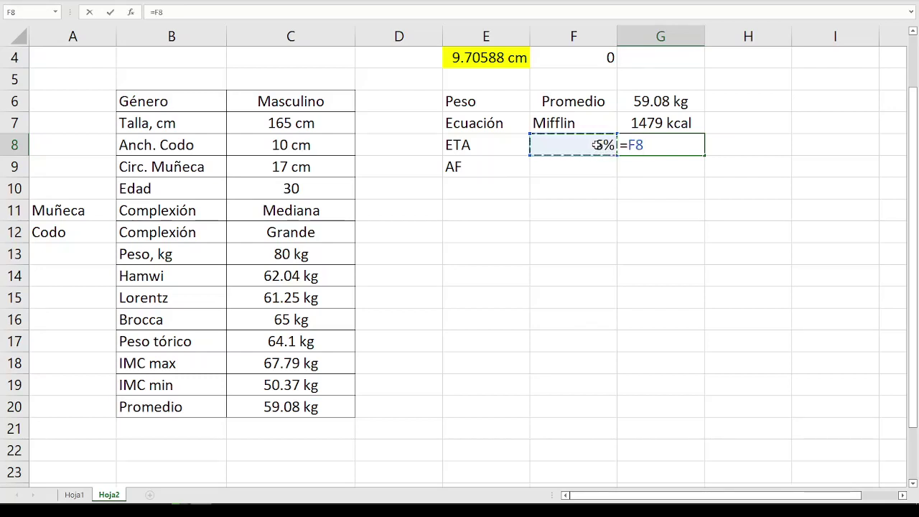
{"action": "type", "text": "*"}
{"action": "left_click", "coordinate": [655, 123]}
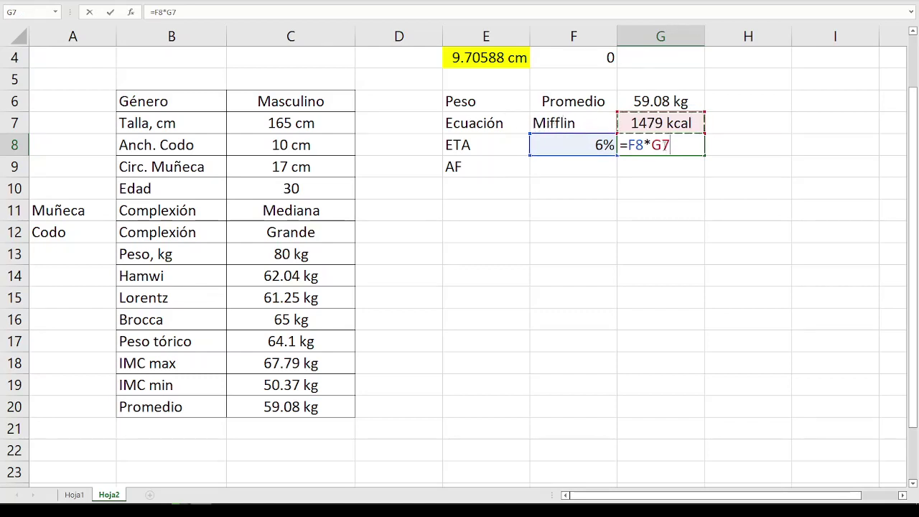
{"action": "key", "text": "Return"}
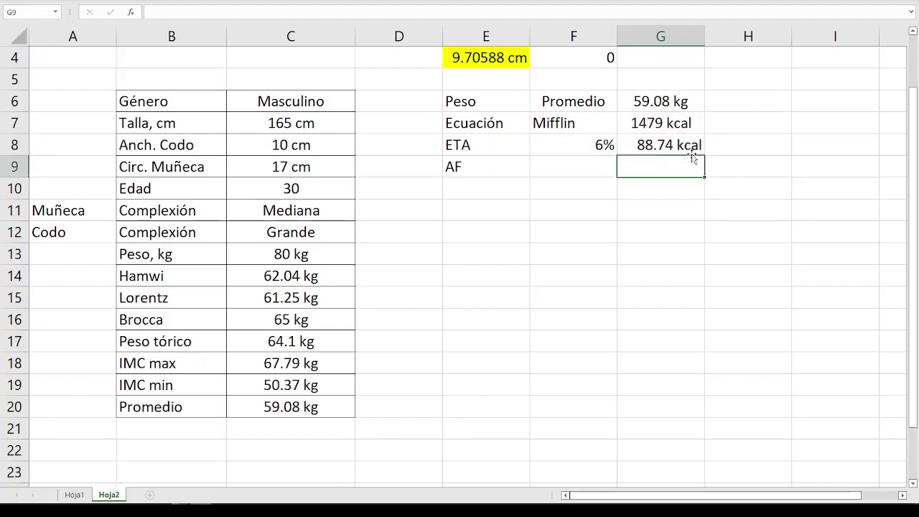
Change G8 to =SI.ERROR(REDONDEAR(F8*G7,0),"") so it shows 89 kcal.
{"action": "double_click", "coordinate": [647, 145]}
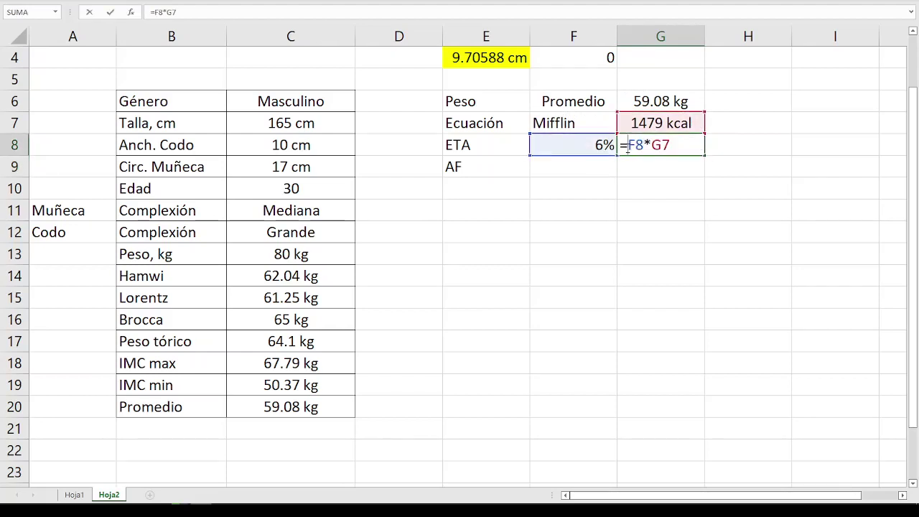
{"action": "type", "text": "SI.ERROR"}
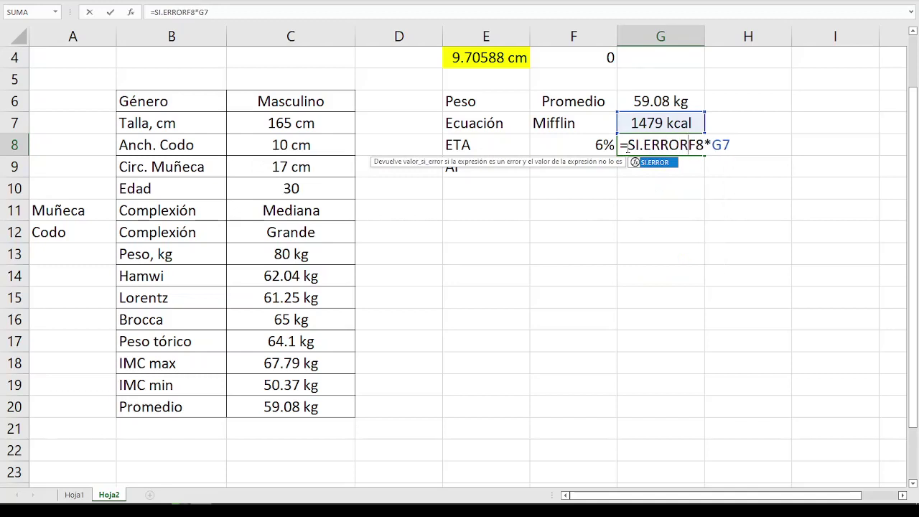
{"action": "type", "text": "("}
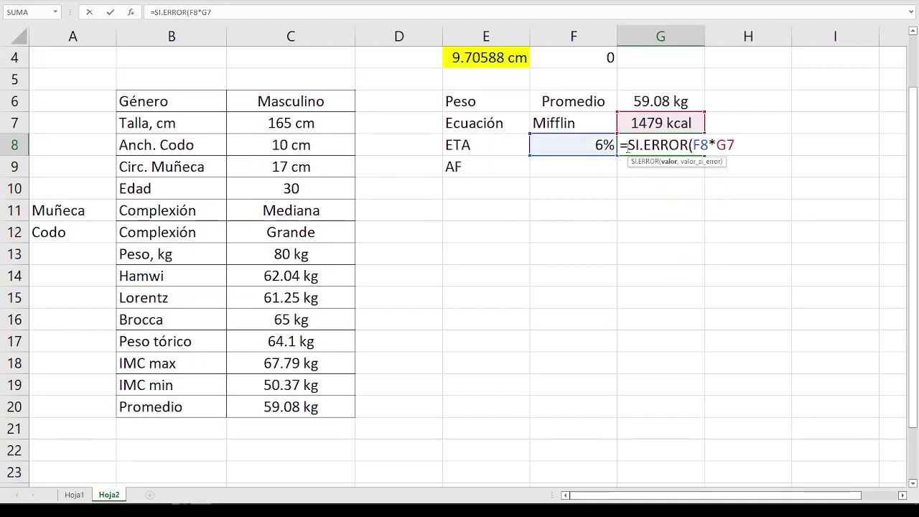
{"action": "type", "text": "REDONDEAR(F8*G7"}
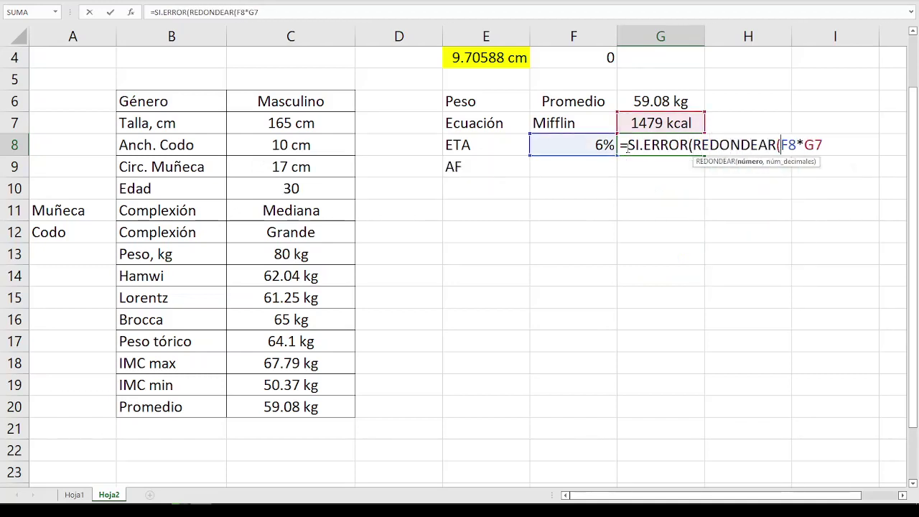
{"action": "type", "text": ",0"}
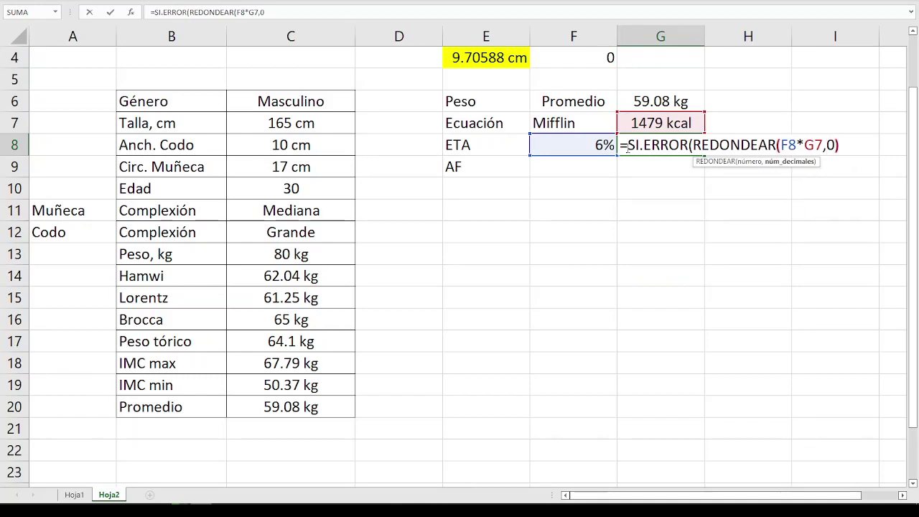
{"action": "type", "text": "),\"\""}
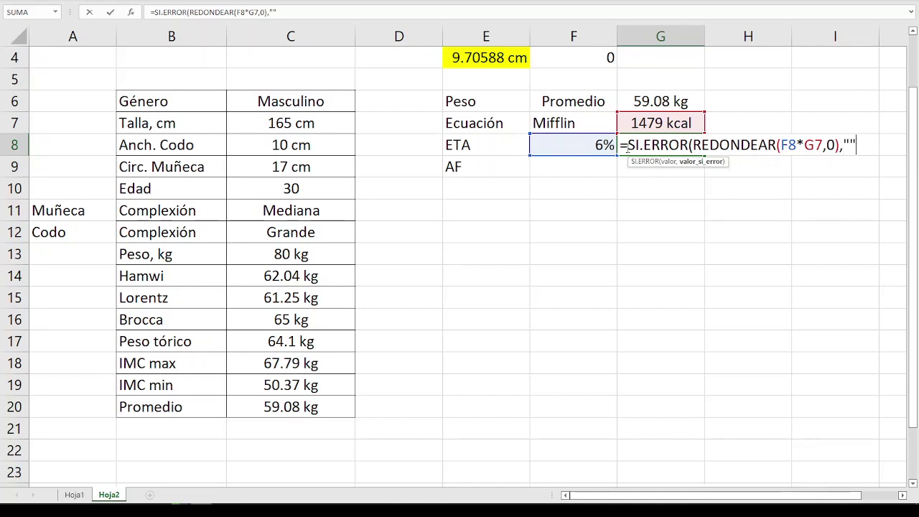
{"action": "type", "text": ")"}
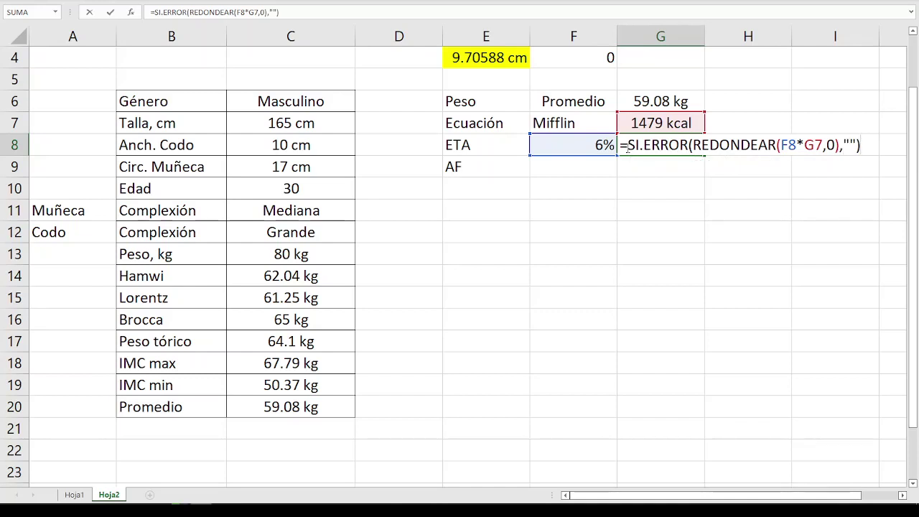
{"action": "key", "text": "Return"}
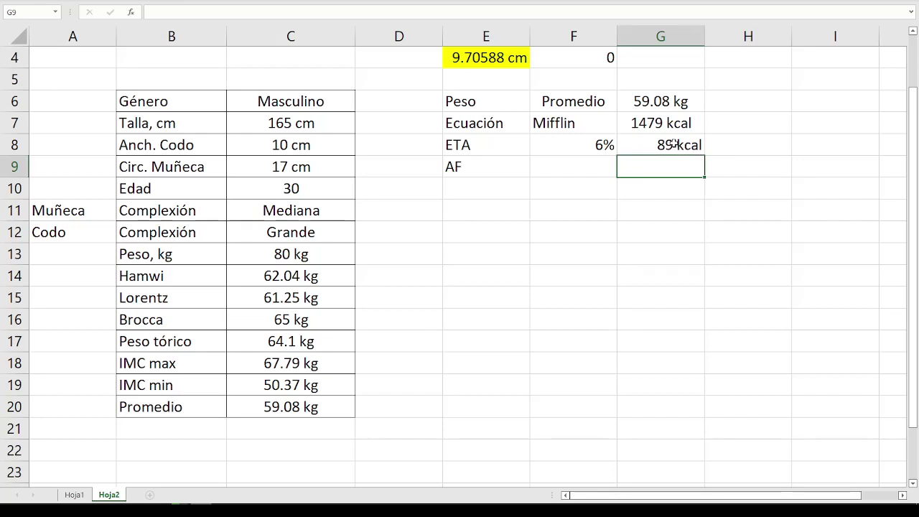
Try Harris in F7's equation dropdown, then switch back to Mifflin.
{"action": "left_click", "coordinate": [569, 125]}
{"action": "left_click", "coordinate": [622, 127]}
{"action": "left_click", "coordinate": [600, 140]}
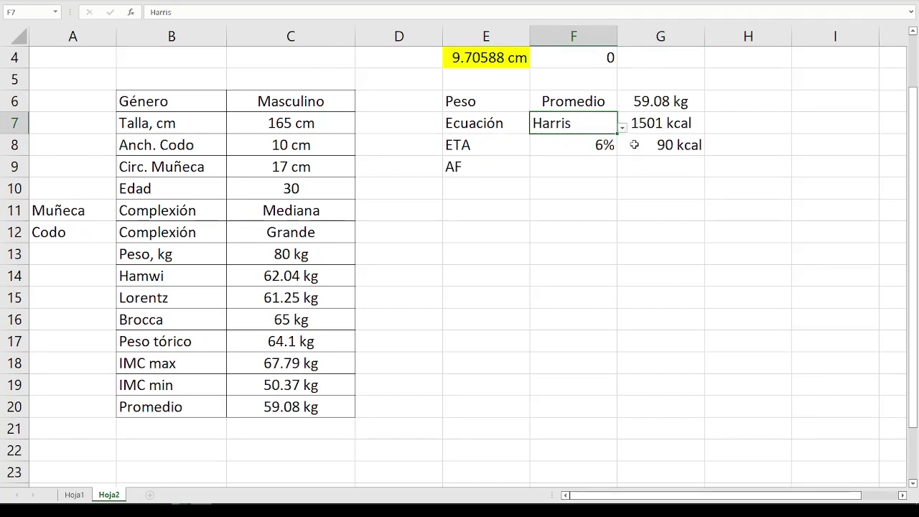
{"action": "left_click", "coordinate": [622, 128]}
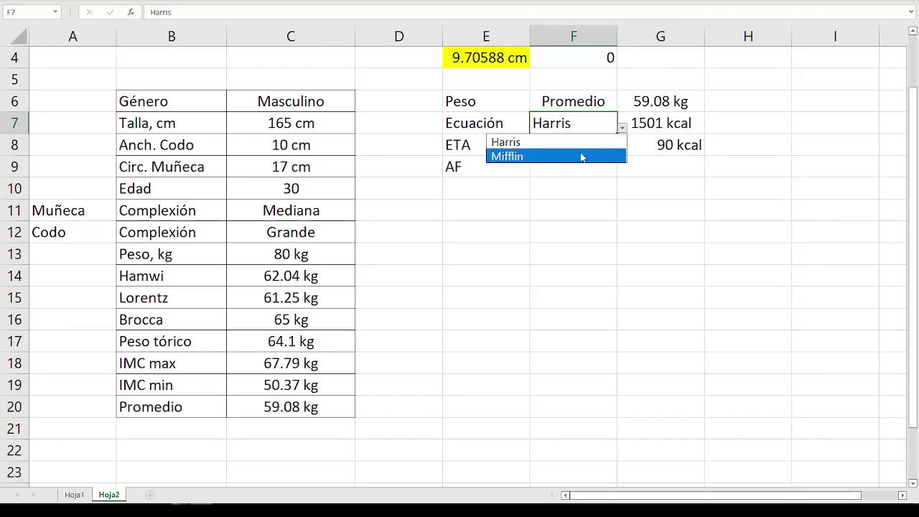
{"action": "left_click", "coordinate": [581, 157]}
Set ETA in F8 to 10% (148 kcal) and the activity factor in F9 to 1.5.
{"action": "left_click", "coordinate": [599, 145]}
{"action": "type", "text": "10"}
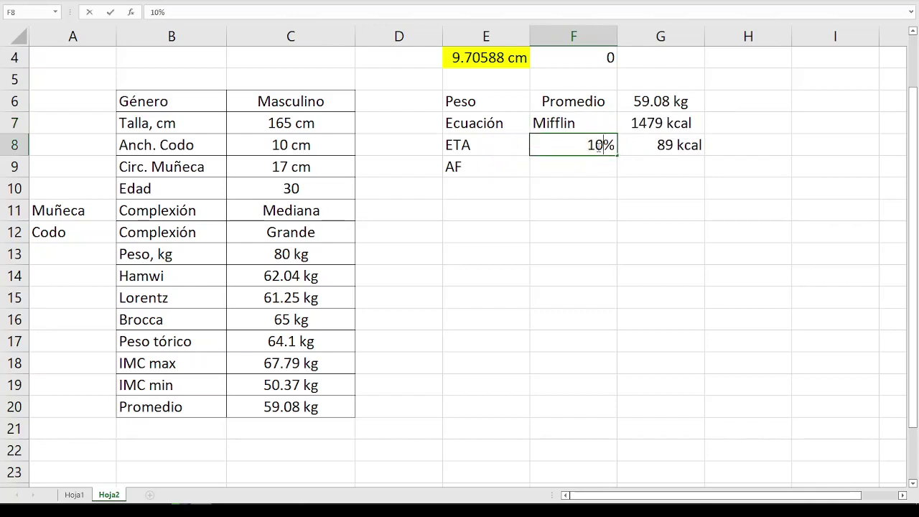
{"action": "key", "text": "Return"}
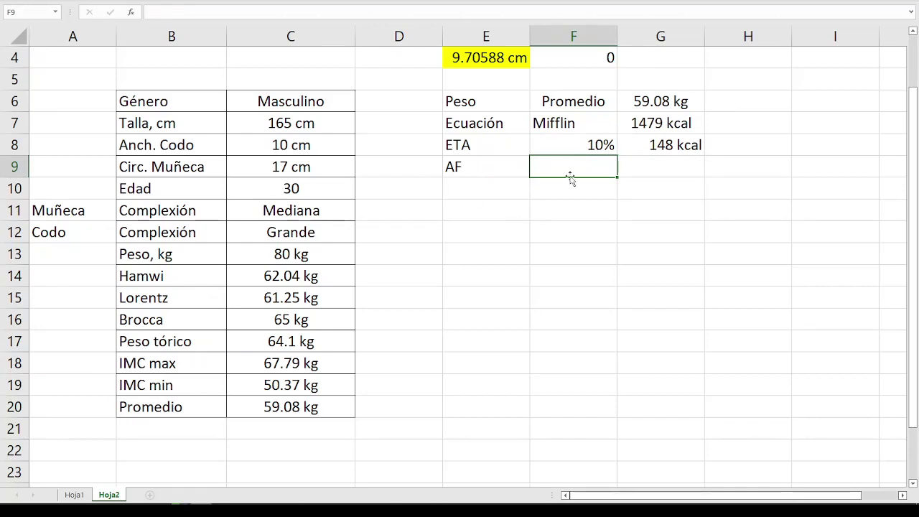
{"action": "type", "text": "1.2"}
{"action": "key", "text": "Return"}
{"action": "left_click", "coordinate": [569, 175]}
{"action": "type", "text": "1.5"}
{"action": "key", "text": "Return"}
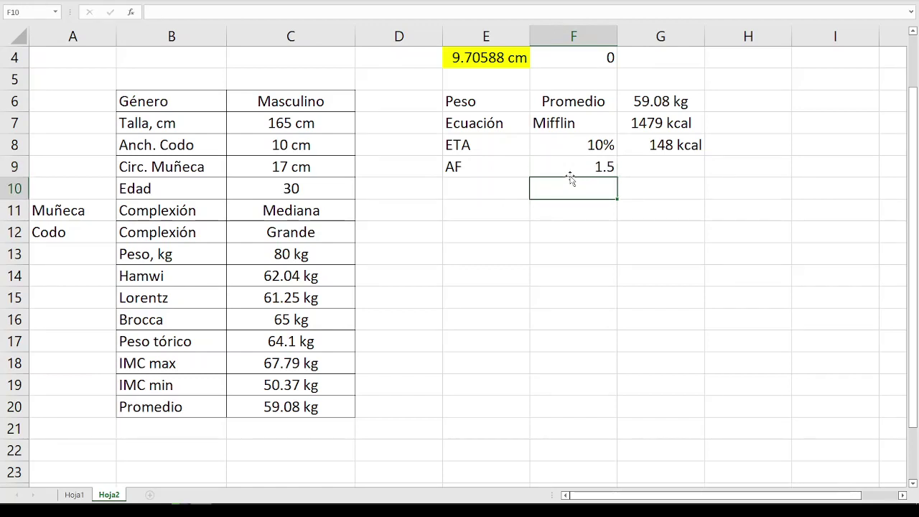
Enter =G7*F9 in G9, multiplying the 1479 kcal basal energy by the 1.5 activity factor.
{"action": "left_click", "coordinate": [644, 165]}
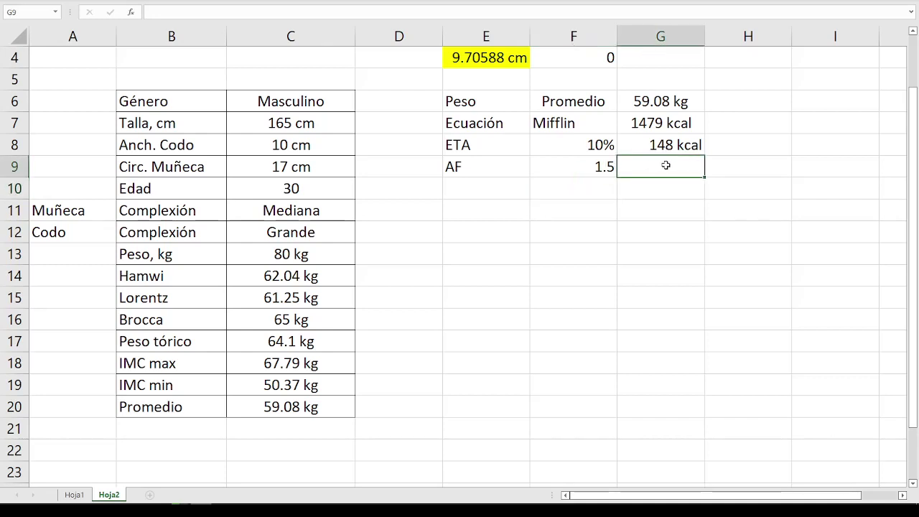
{"action": "type", "text": "="}
{"action": "left_click", "coordinate": [653, 123]}
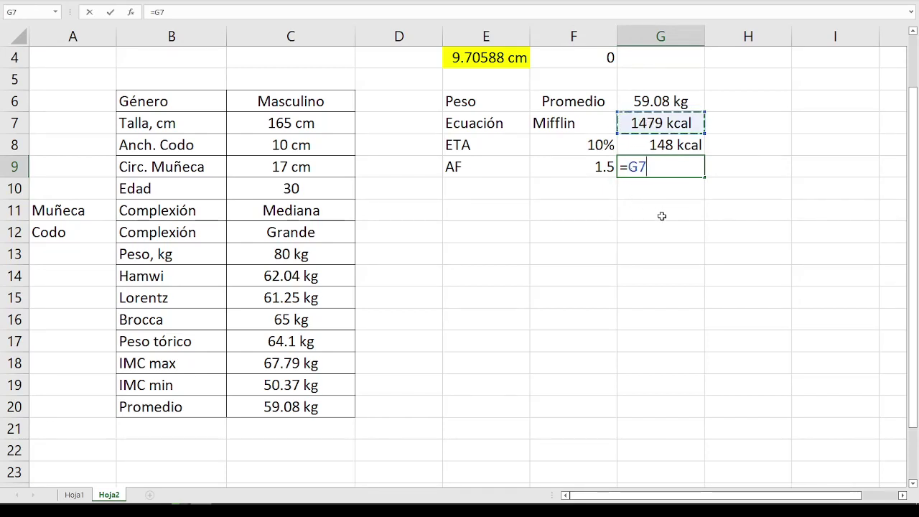
{"action": "type", "text": "*"}
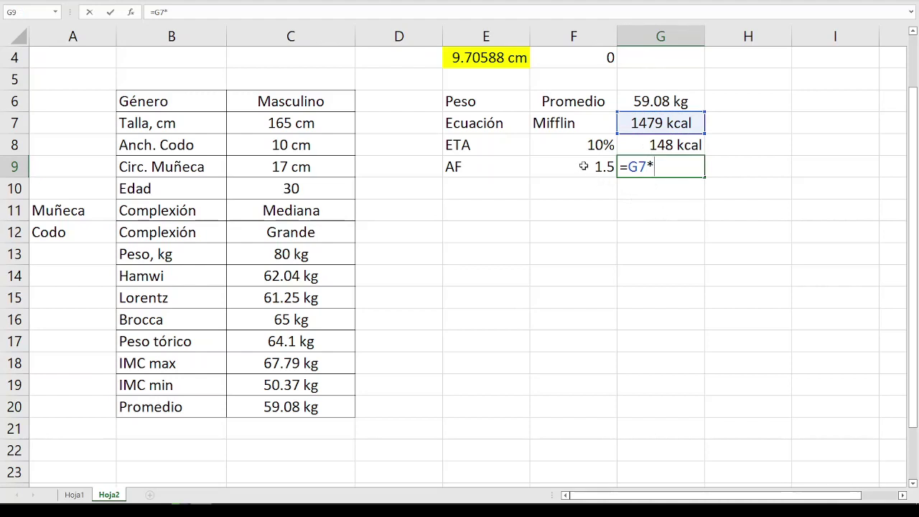
{"action": "left_click", "coordinate": [584, 166]}
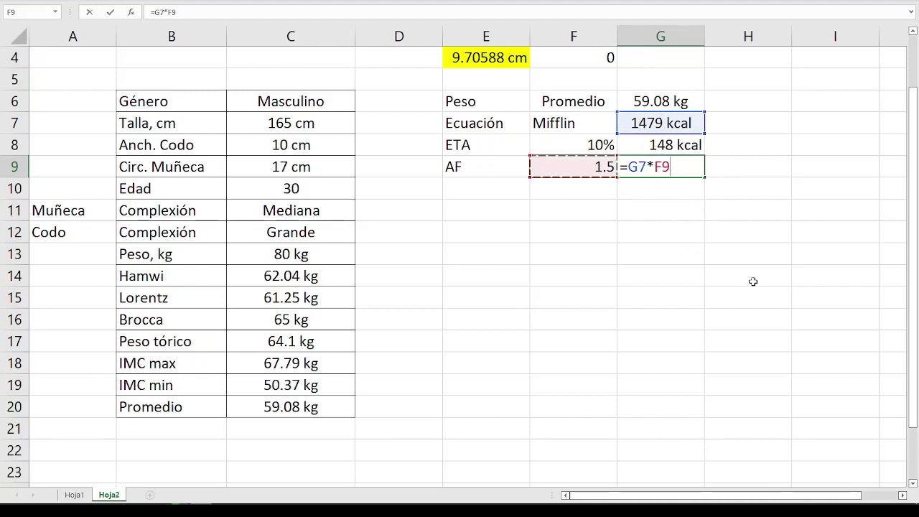
{"action": "key", "text": "Return"}
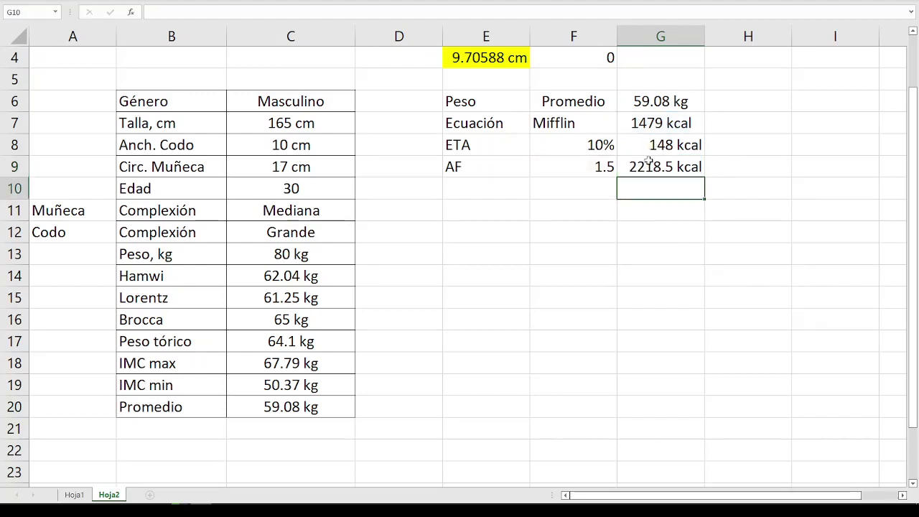
Rewrite G9 as =SI.ERROR(REDONDEAR(G7*F9,0),"") so it shows 2219 kcal.
{"action": "double_click", "coordinate": [643, 171]}
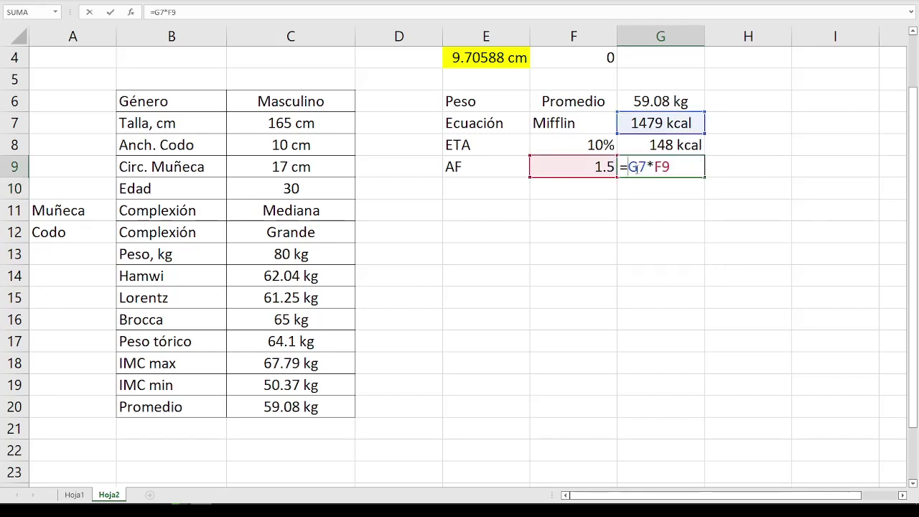
{"action": "type", "text": "REDONDEA"}
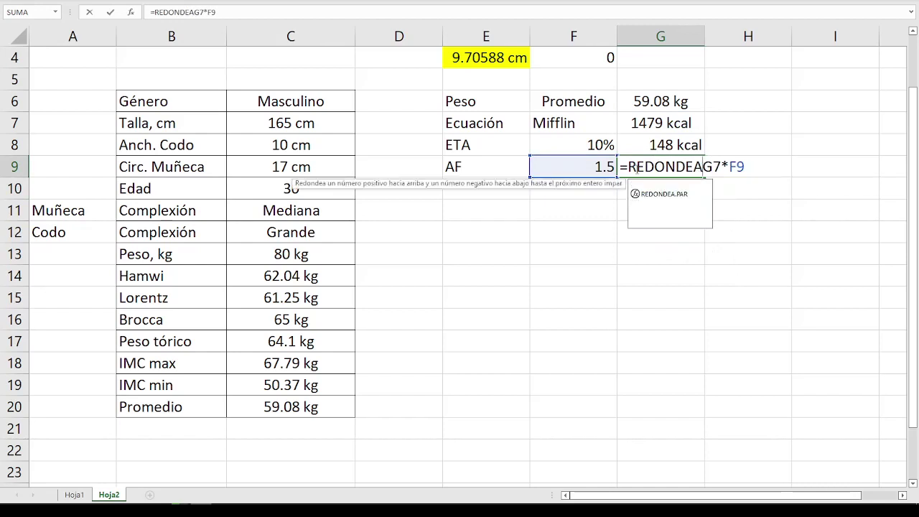
{"action": "key", "text": "BackSpace"}
{"action": "key", "text": "BackSpace"}
{"action": "key", "text": "BackSpace"}
{"action": "type", "text": "=SI.ERROR(REDONED"}
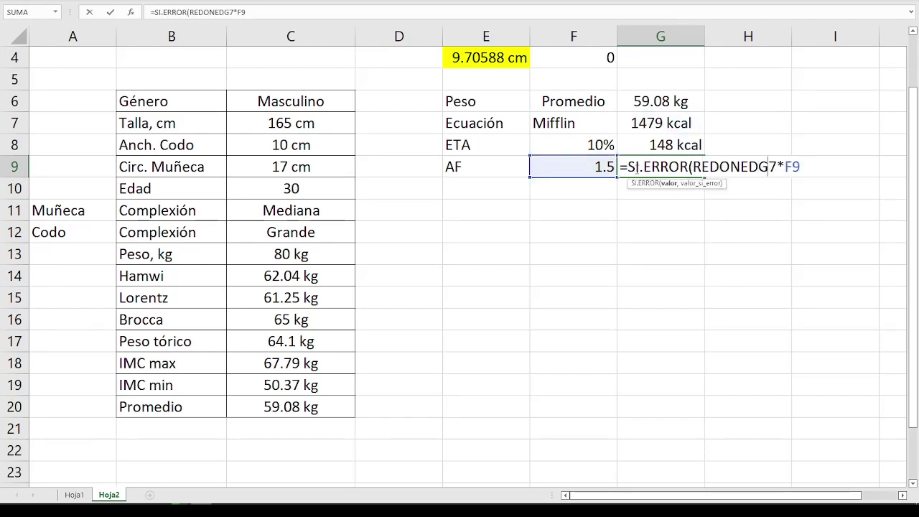
{"action": "type", "text": "AR"}
{"action": "key", "text": "BackSpace"}
{"action": "key", "text": "BackSpace"}
{"action": "key", "text": "BackSpace"}
{"action": "type", "text": "DEAR(G7*F9"}
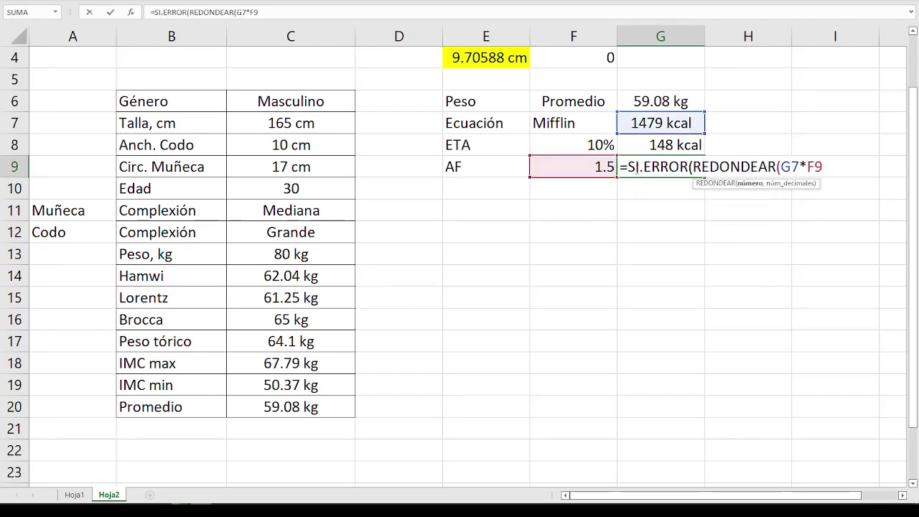
{"action": "type", "text": ","}
{"action": "type", "text": "0"}
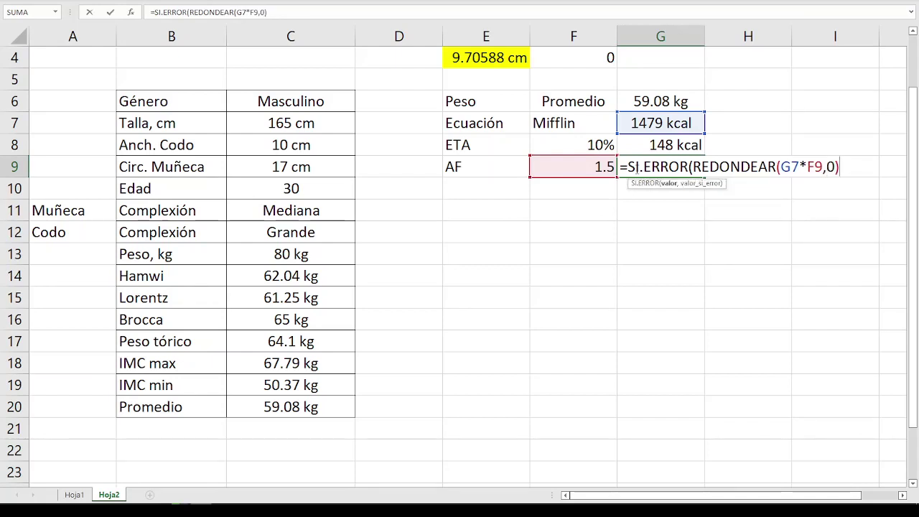
{"action": "type", "text": ",\"\""}
{"action": "type", "text": ")"}
{"action": "key", "text": "Return"}
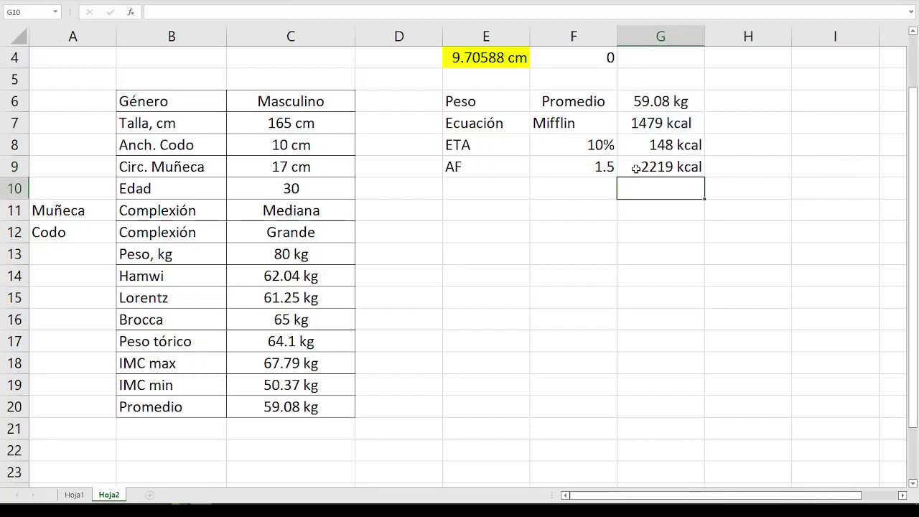
Merge and center E10:F10 and label it Requerimiento.
{"action": "left_click_drag", "start_coordinate": [526, 188], "coordinate": [540, 188]}
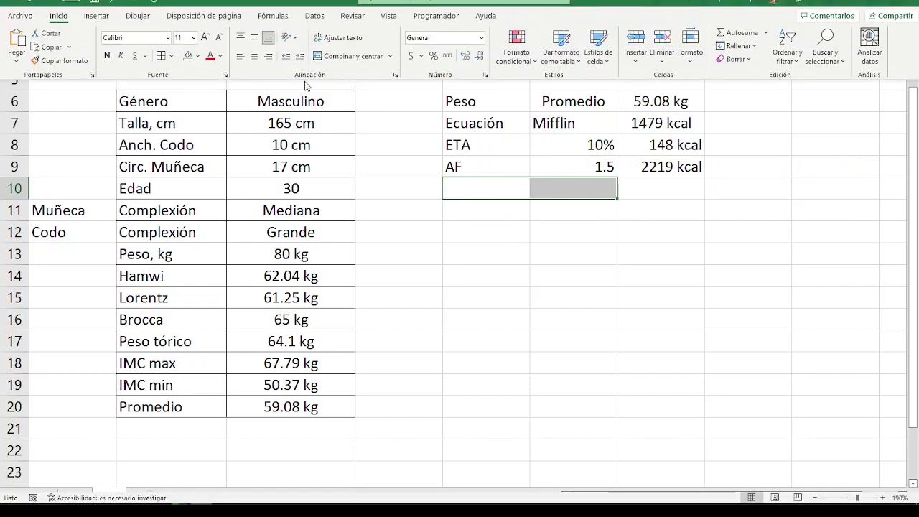
{"action": "left_click", "coordinate": [327, 57]}
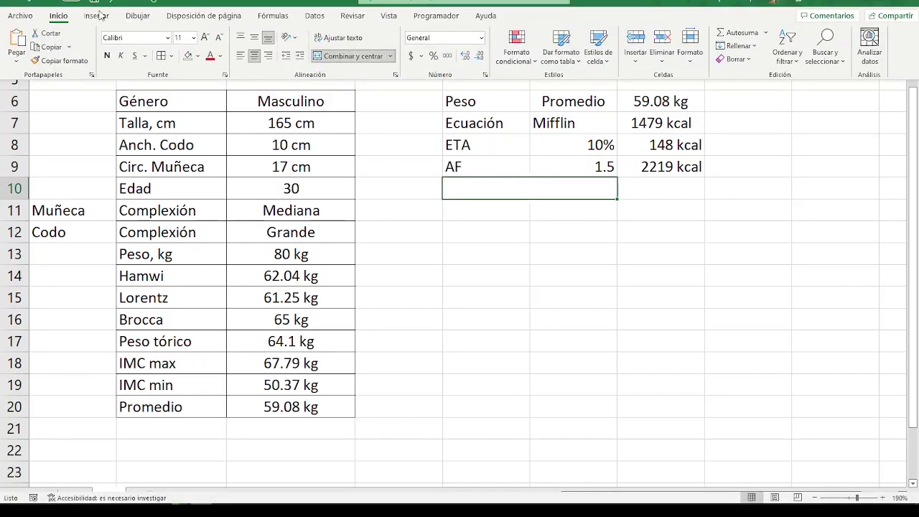
{"action": "left_click", "coordinate": [499, 187]}
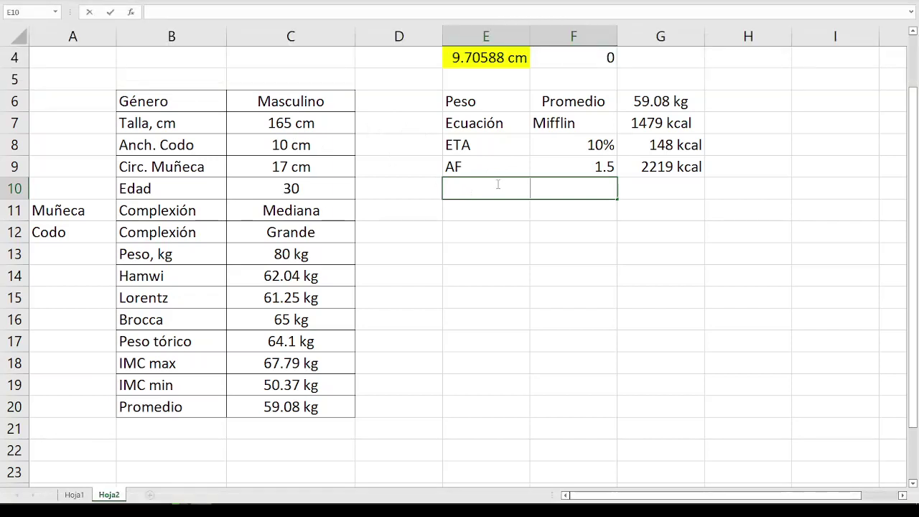
{"action": "type", "text": "Requerimiento"}
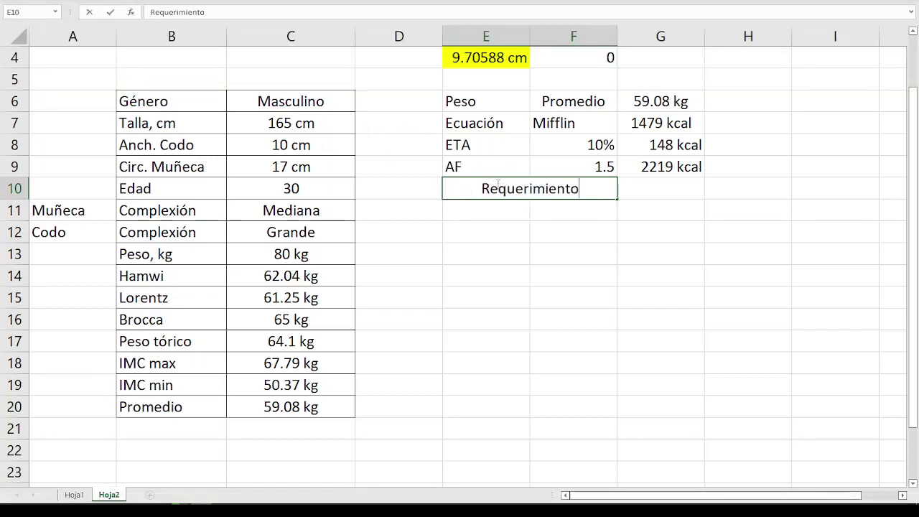
{"action": "key", "text": "Return"}
Enter =SUMA(G8:G9) in G10 for a total requirement of 2367 kcal.
{"action": "left_click", "coordinate": [691, 194]}
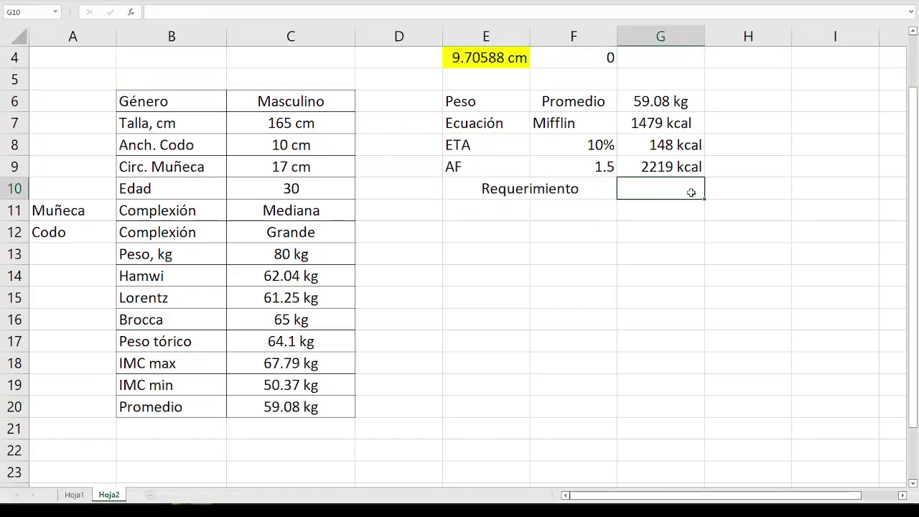
{"action": "type", "text": "="}
{"action": "left_click", "coordinate": [650, 147]}
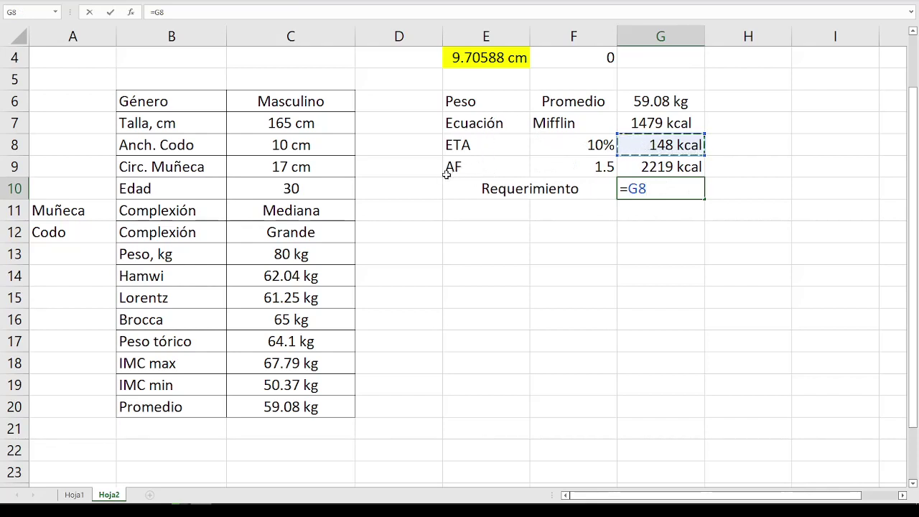
{"action": "left_click_drag", "start_coordinate": [663, 147], "coordinate": [662, 167]}
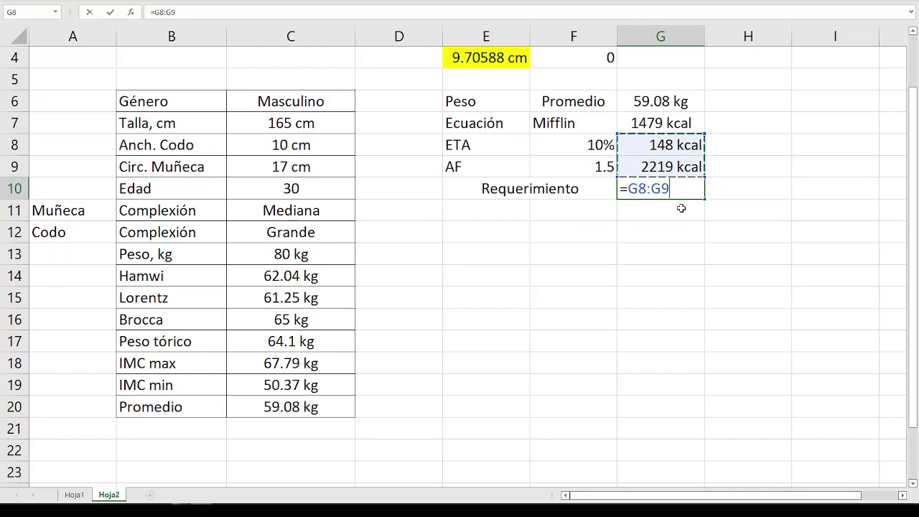
{"action": "key", "text": "Return"}
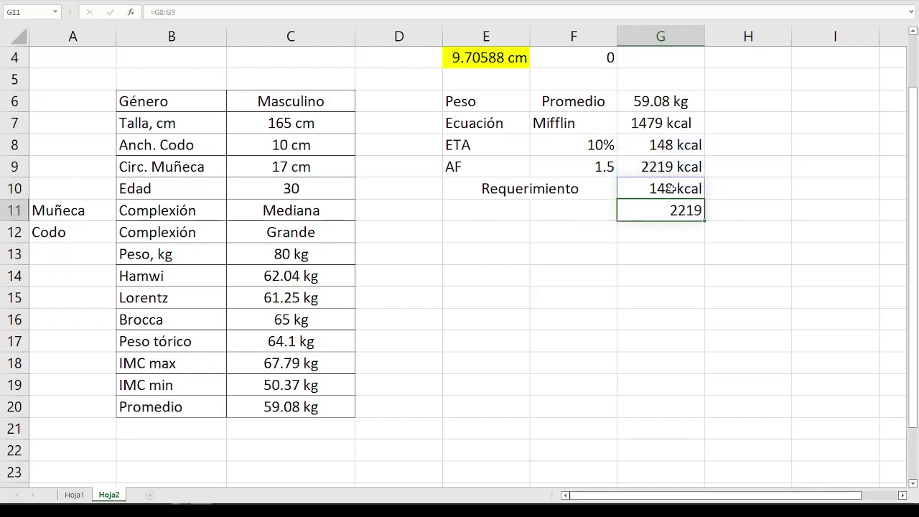
{"action": "left_click", "coordinate": [670, 188]}
{"action": "key", "text": "BackSpace"}
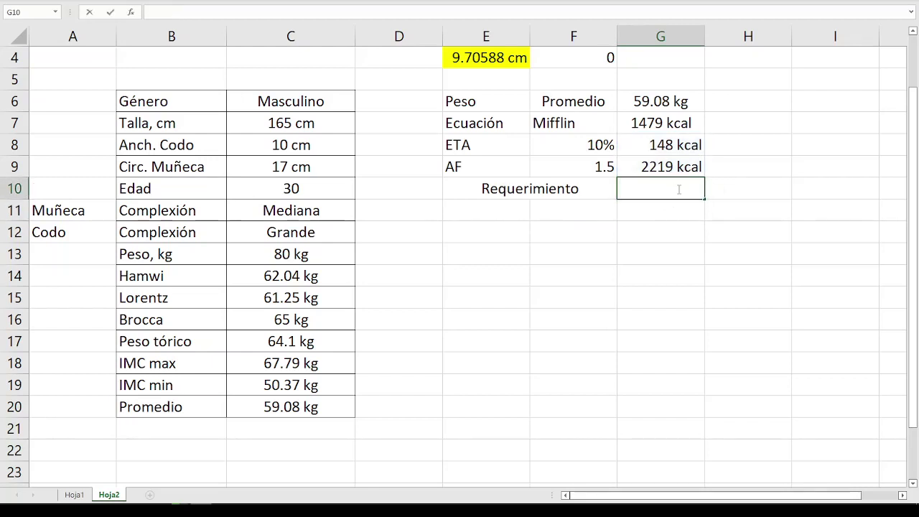
{"action": "type", "text": "=suma("}
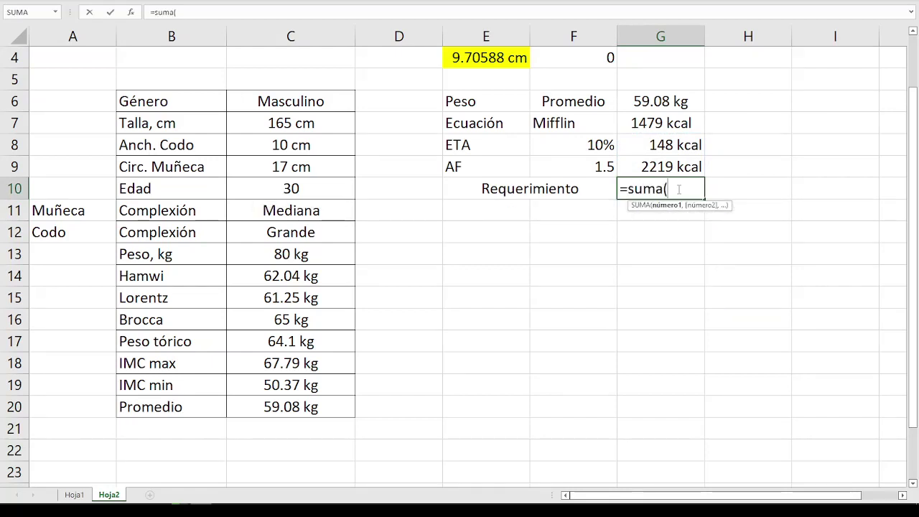
{"action": "left_click_drag", "start_coordinate": [675, 145], "coordinate": [674, 167]}
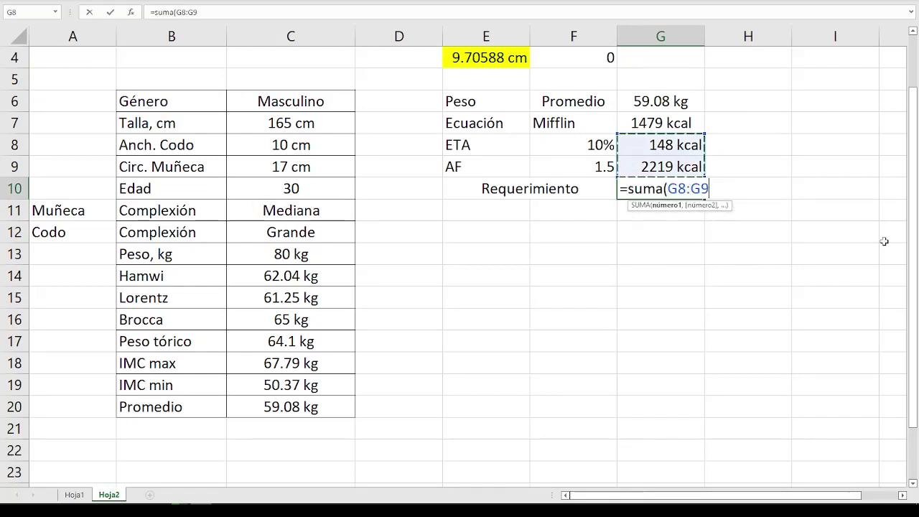
{"action": "key", "text": "Return"}
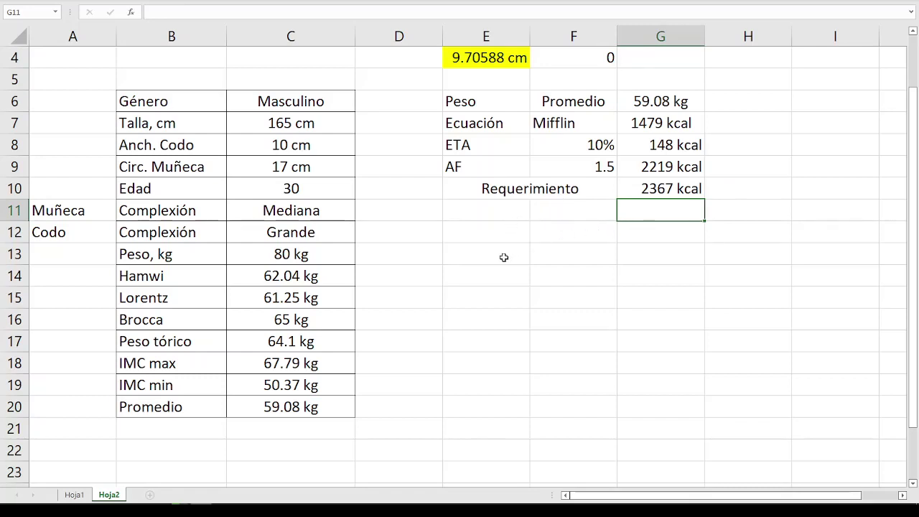
Enter Macronutrientes, Proteínas, Carbohidratos and Lípidos down E13:E16.
{"action": "left_click", "coordinate": [475, 257]}
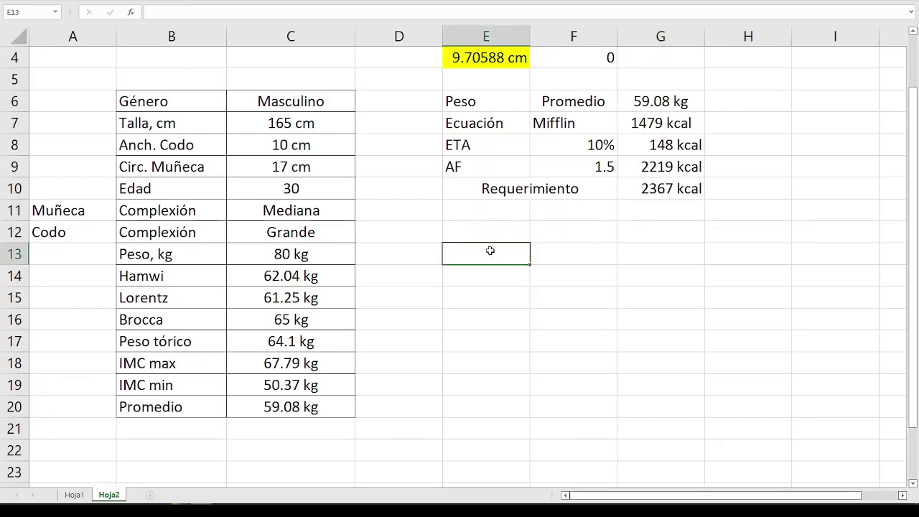
{"action": "type", "text": "Macro"}
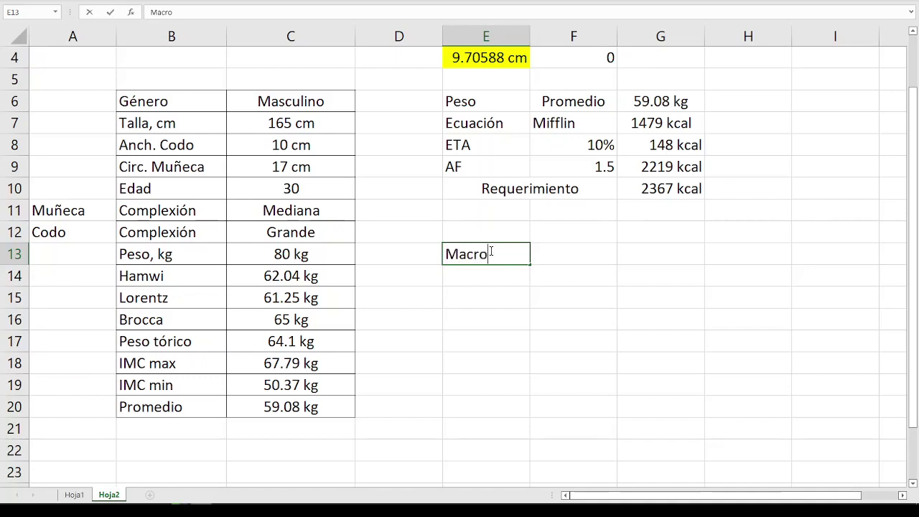
{"action": "type", "text": "nutrientes"}
{"action": "key", "text": "Return"}
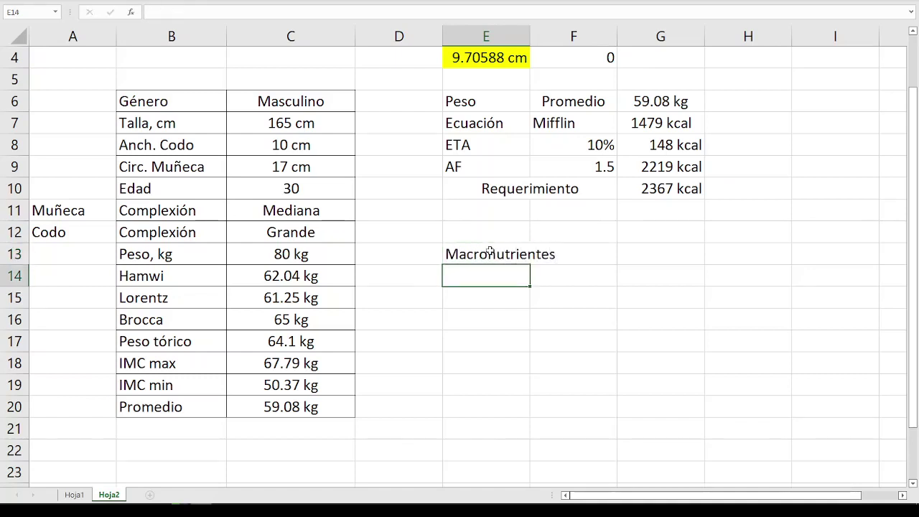
{"action": "type", "text": "Prot"}
{"action": "type", "text": "eínas"}
{"action": "key", "text": "Return"}
{"action": "type", "text": "Carb"}
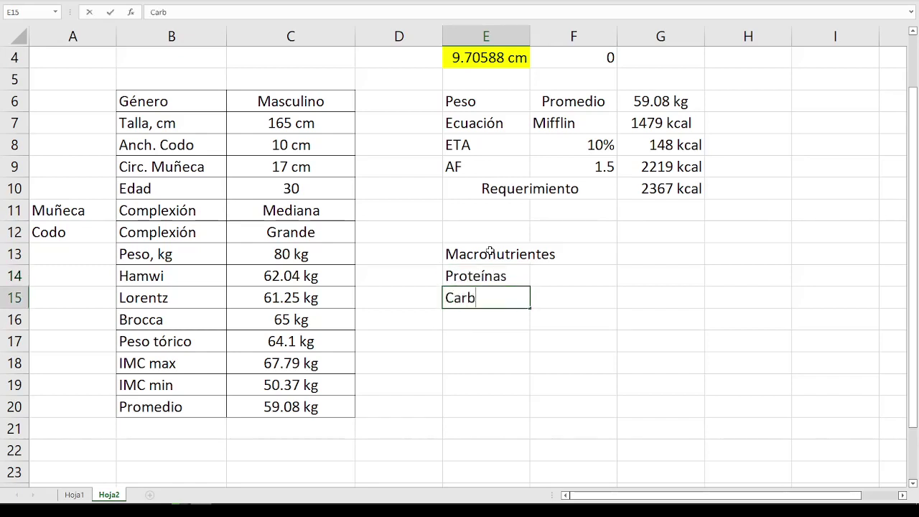
{"action": "type", "text": "ohidratos"}
{"action": "key", "text": "Return"}
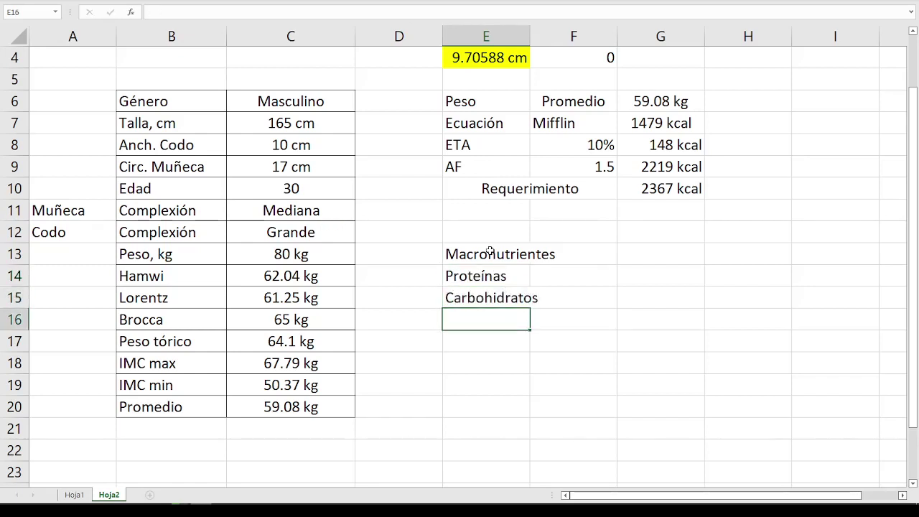
{"action": "type", "text": "Lípidos"}
{"action": "key", "text": "Return"}
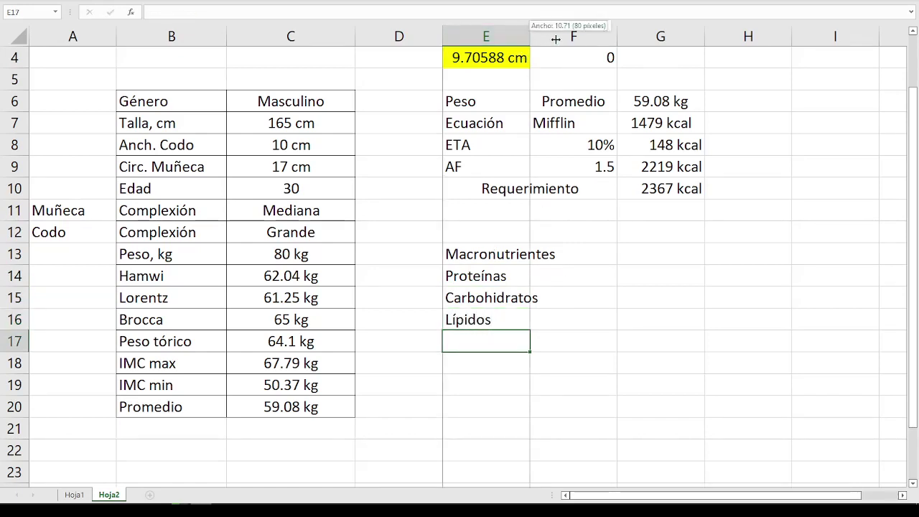
Auto-fit column E and add a % header in F13.
{"action": "double_click", "coordinate": [530, 36]}
{"action": "left_click", "coordinate": [604, 283]}
{"action": "left_click", "coordinate": [611, 254]}
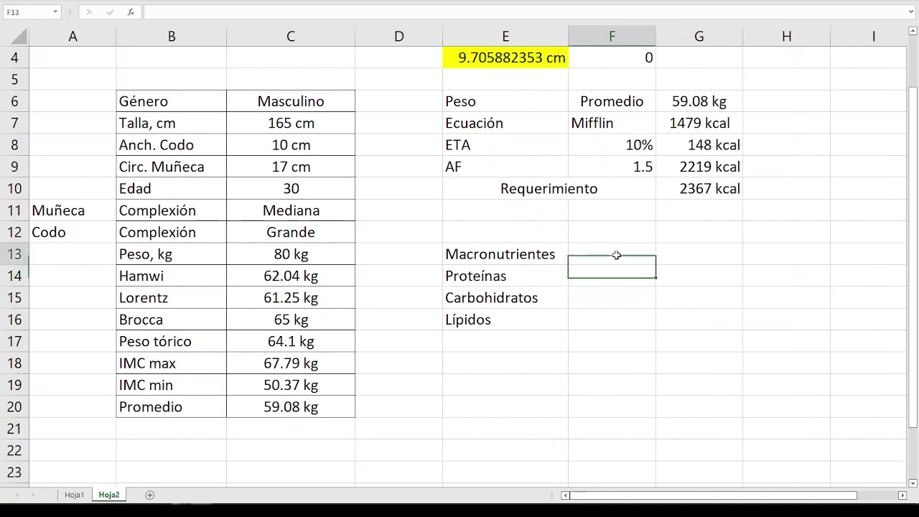
{"action": "type", "text": "%"}
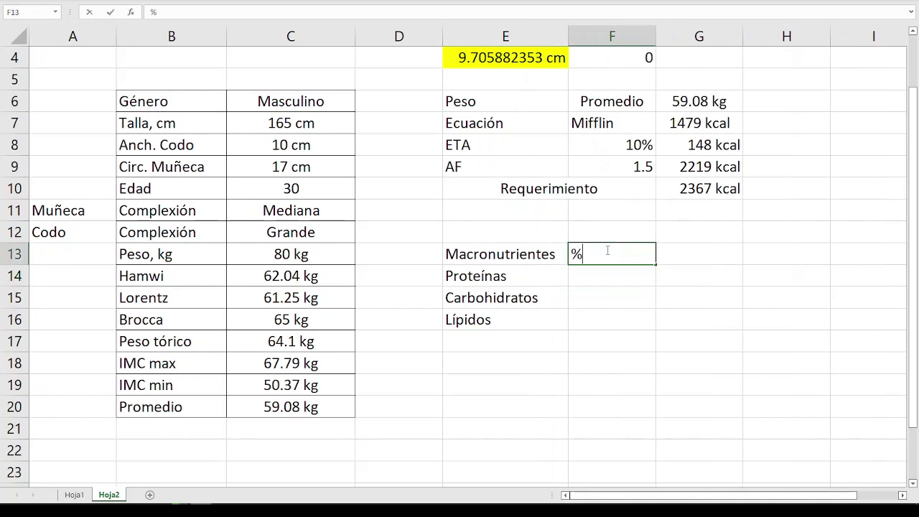
{"action": "key", "text": "Return"}
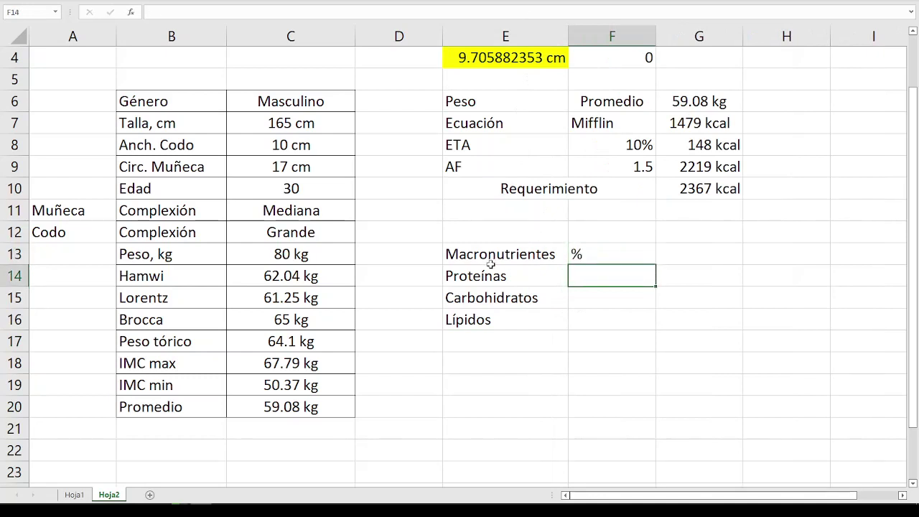
{"action": "left_click_drag", "start_coordinate": [491, 267], "coordinate": [496, 322]}
{"action": "left_click_drag", "start_coordinate": [595, 274], "coordinate": [610, 324]}
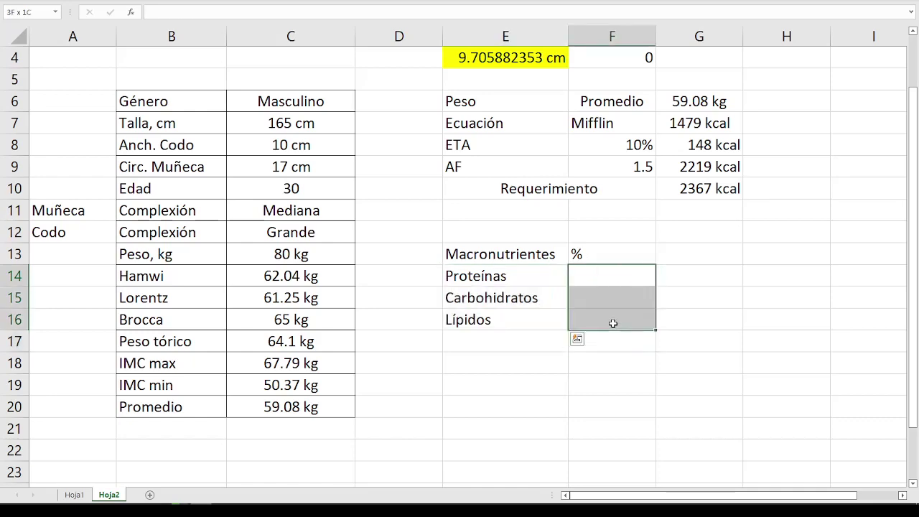
Format F14:F16 as Porcentaje and enter 20, 60 and 20.
{"action": "left_click", "coordinate": [225, 3]}
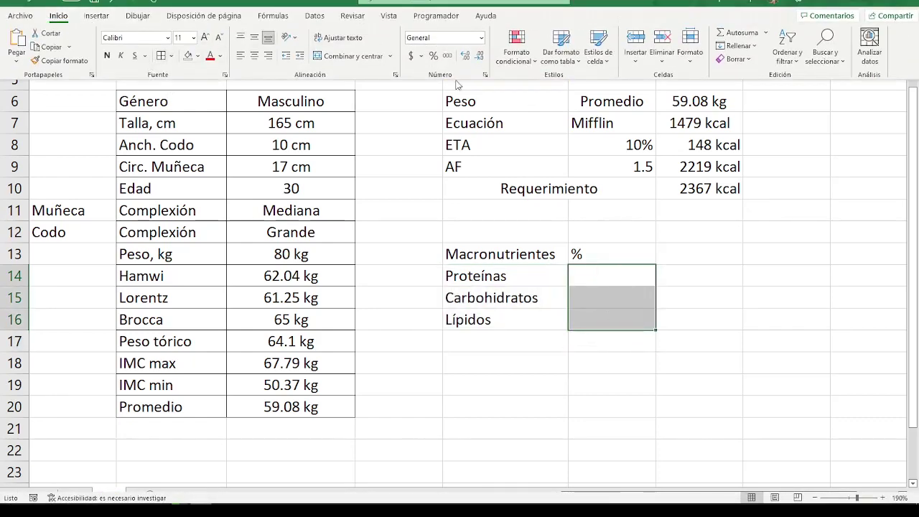
{"action": "left_click", "coordinate": [434, 56]}
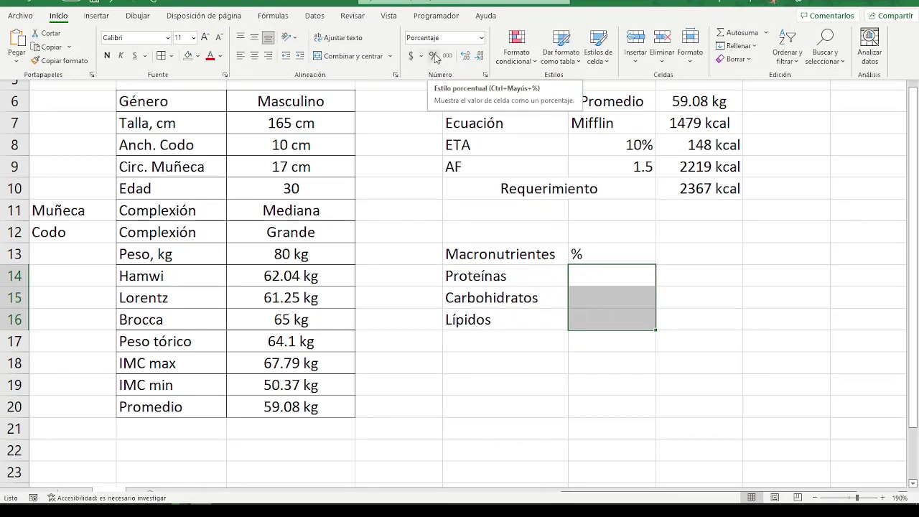
{"action": "left_click", "coordinate": [480, 37]}
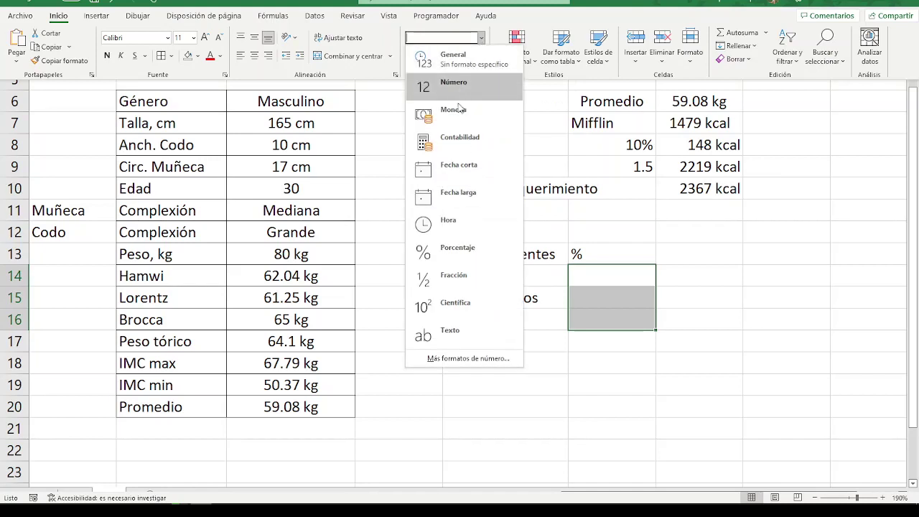
{"action": "left_click", "coordinate": [466, 248]}
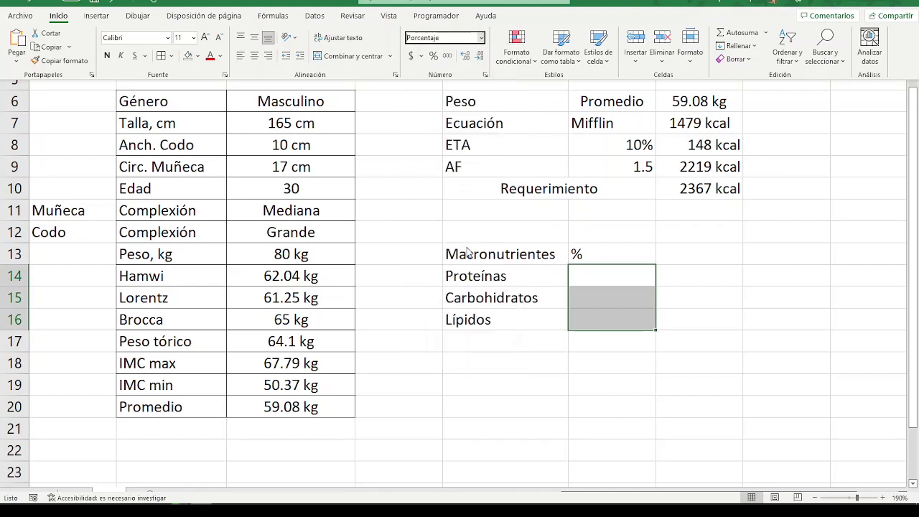
{"action": "left_click", "coordinate": [600, 277]}
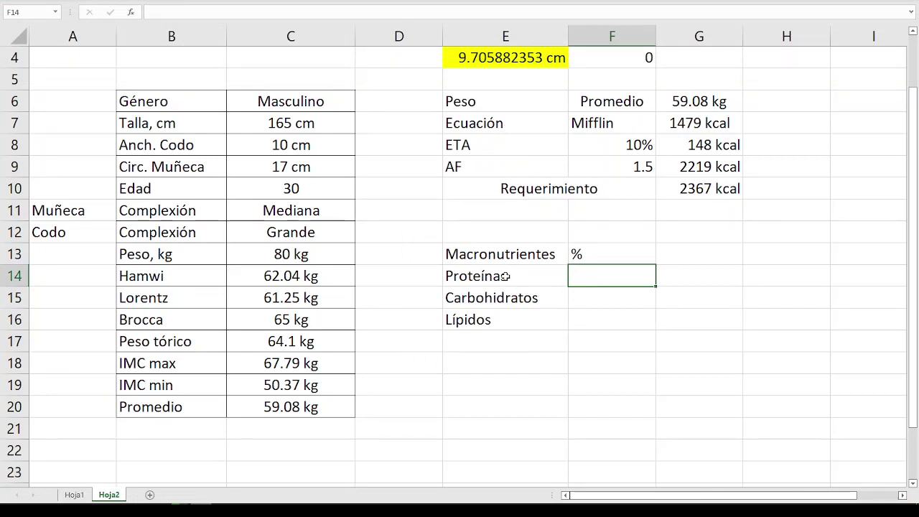
{"action": "type", "text": "20"}
{"action": "key", "text": "Return"}
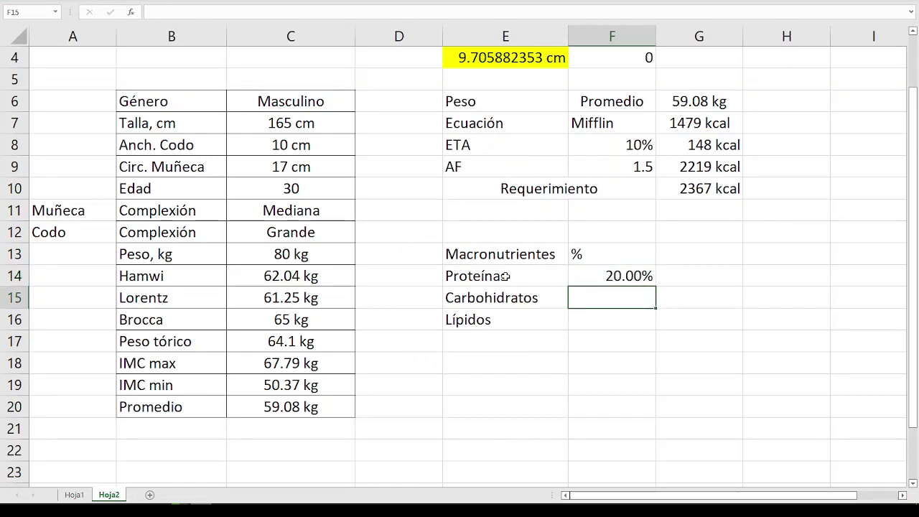
{"action": "type", "text": "60"}
{"action": "key", "text": "Return"}
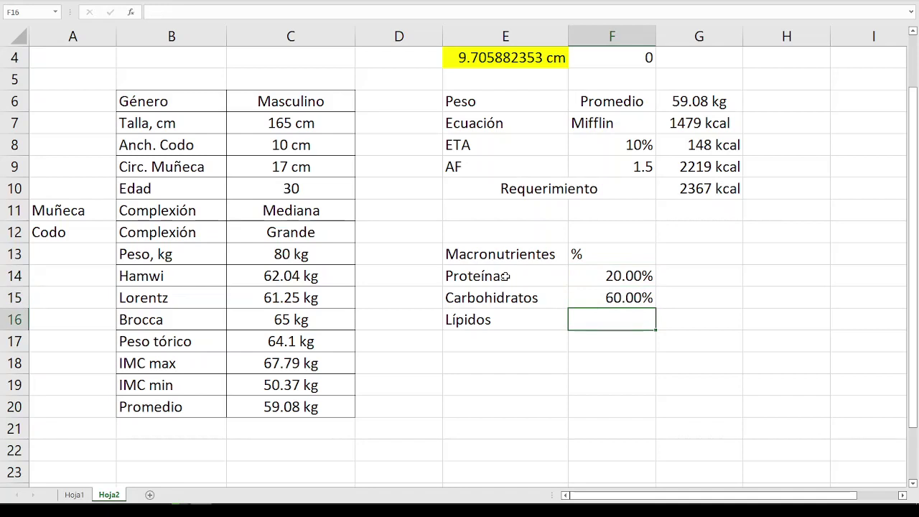
{"action": "type", "text": "20"}
{"action": "key", "text": "Return"}
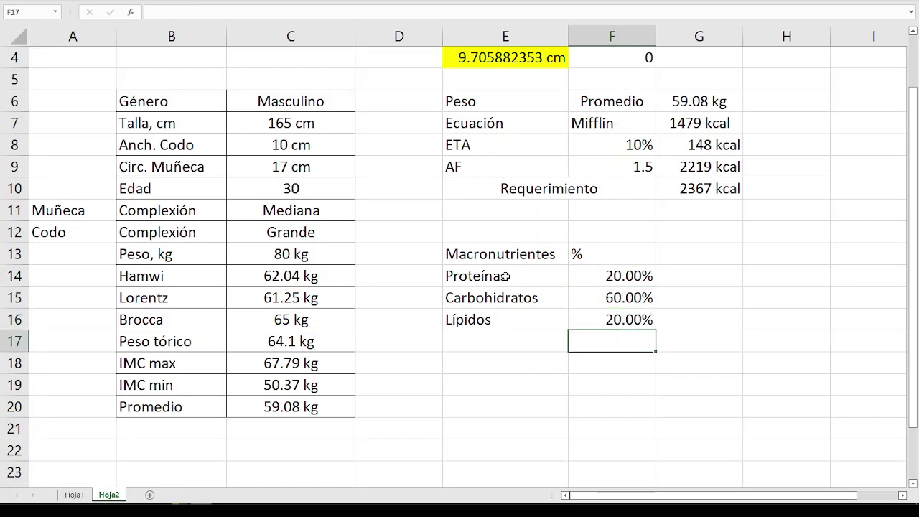
Set the F14:F16 percentages to 0 decimal places in Formato de celdas.
{"action": "left_click_drag", "start_coordinate": [615, 276], "coordinate": [616, 320]}
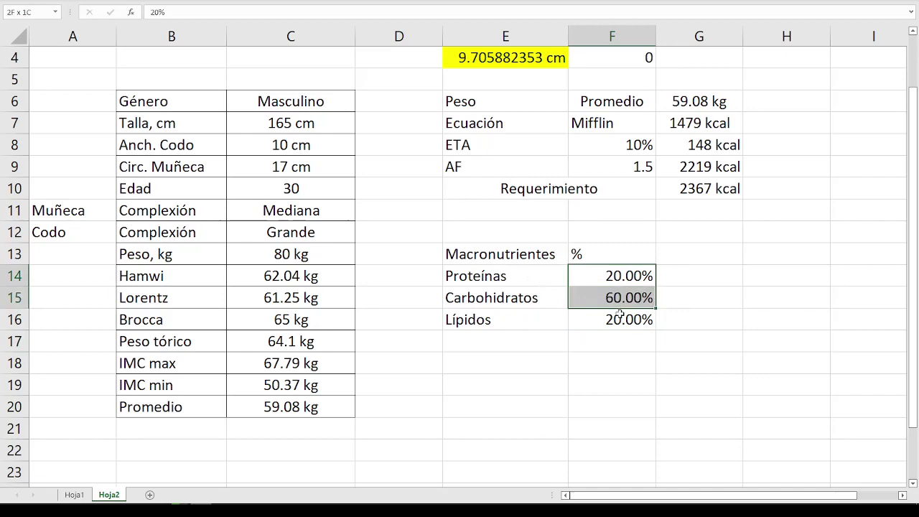
{"action": "right_click", "coordinate": [615, 281]}
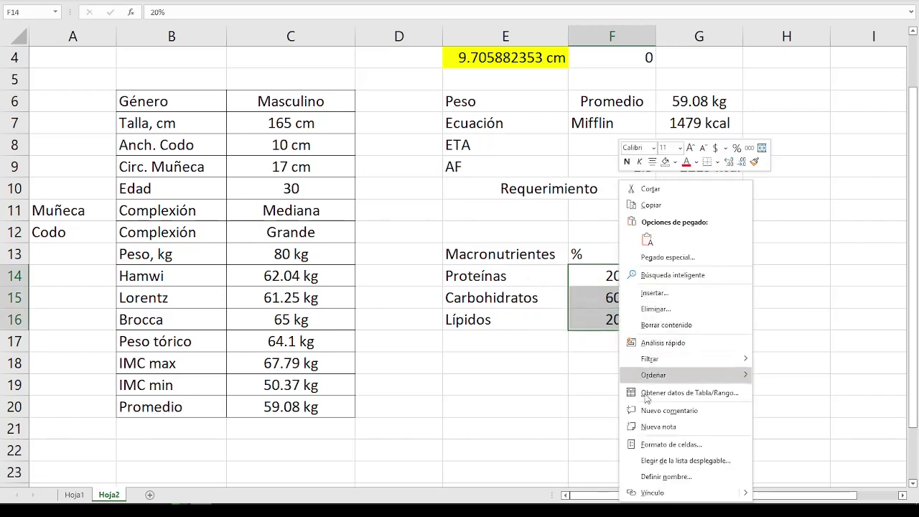
{"action": "left_click", "coordinate": [650, 443]}
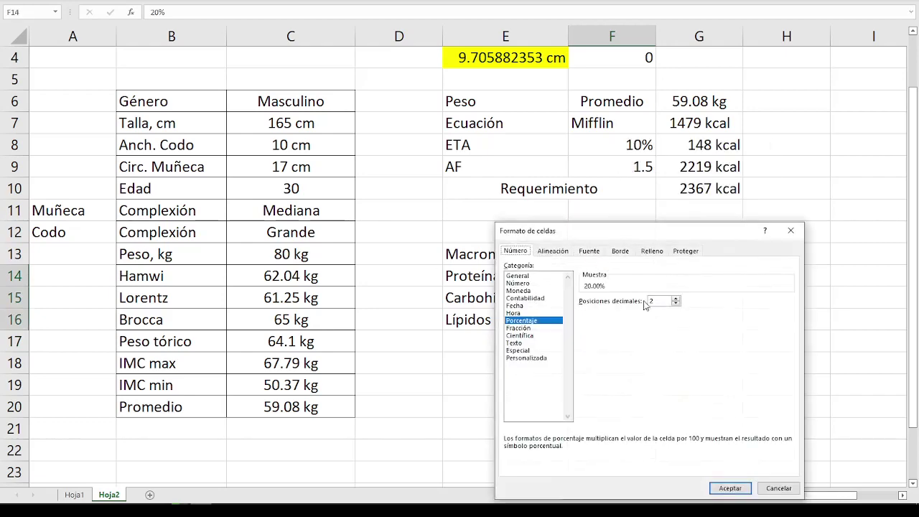
{"action": "double_click", "coordinate": [675, 305]}
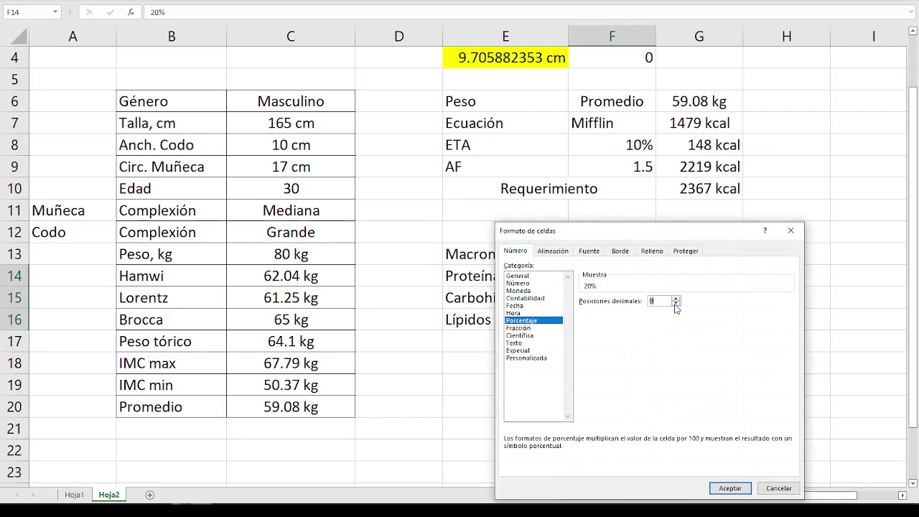
{"action": "left_click", "coordinate": [730, 487]}
Center-align the % header and its values in F13:F16.
{"action": "left_click", "coordinate": [671, 320]}
{"action": "left_click_drag", "start_coordinate": [605, 253], "coordinate": [619, 318]}
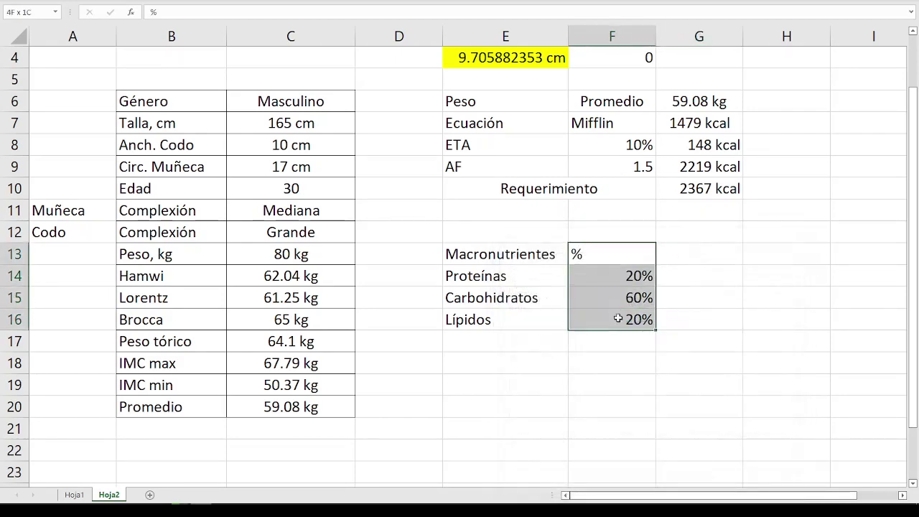
{"action": "left_click", "coordinate": [240, 3]}
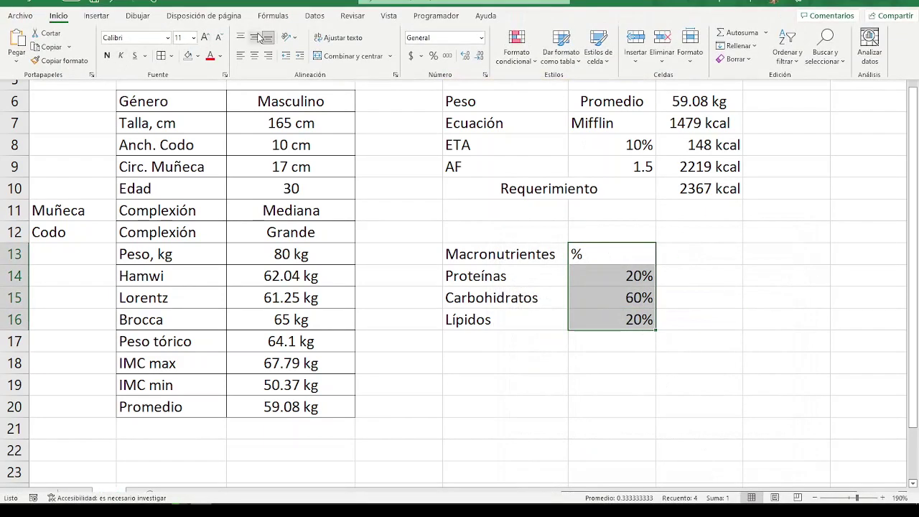
{"action": "left_click", "coordinate": [254, 55]}
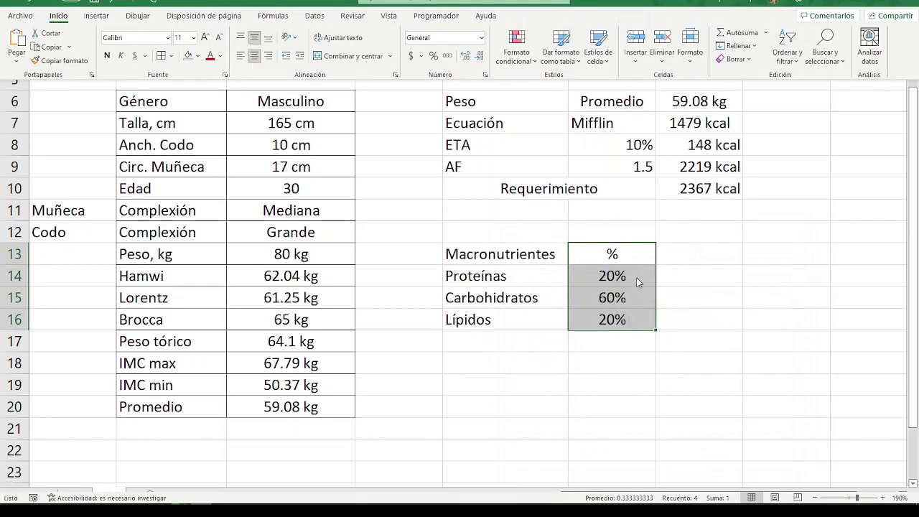
{"action": "scroll", "coordinate": [634, 276], "scroll_direction": "up", "scroll_amount": 1}
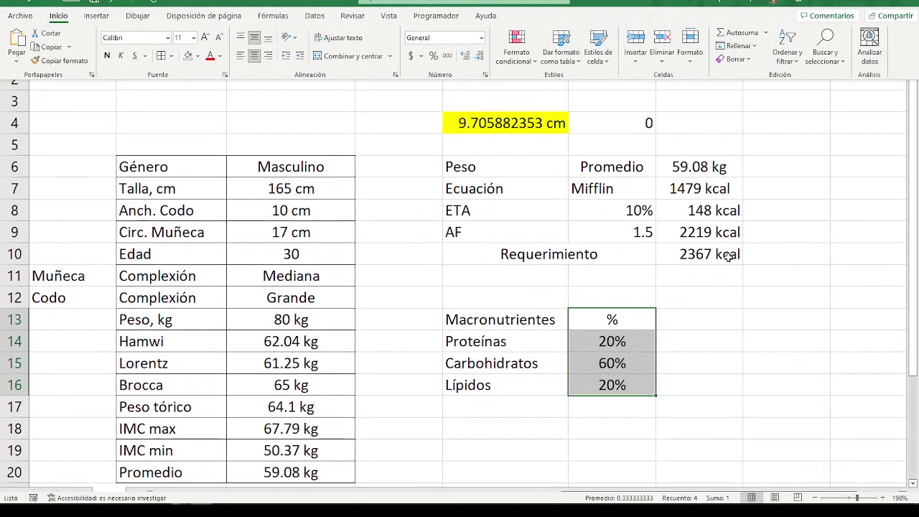
{"action": "left_click", "coordinate": [700, 257]}
{"action": "scroll", "coordinate": [665, 272], "scroll_direction": "down", "scroll_amount": 1}
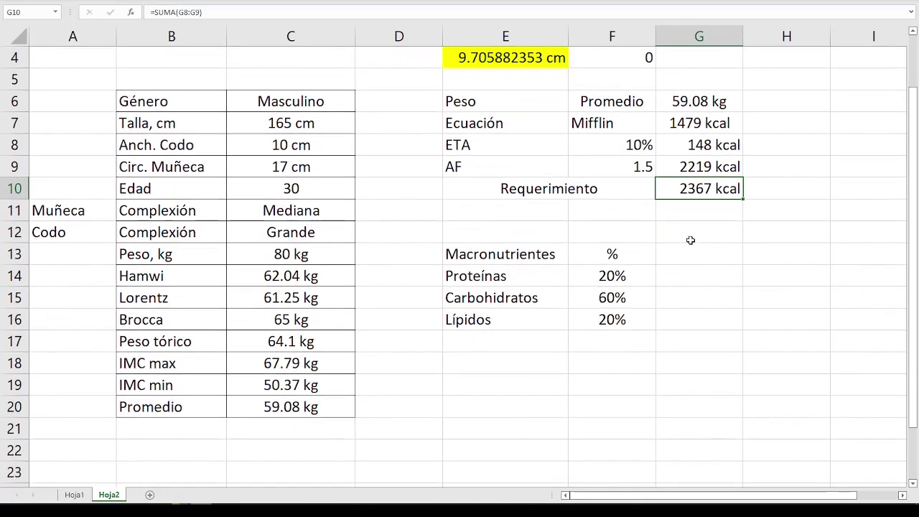
Add a Kcal header in G13 and give G14 =SI.ERROR(REDONDEAR(F14*$G$10,0),""), showing 473.
{"action": "left_click", "coordinate": [694, 257]}
{"action": "type", "text": "Kca"}
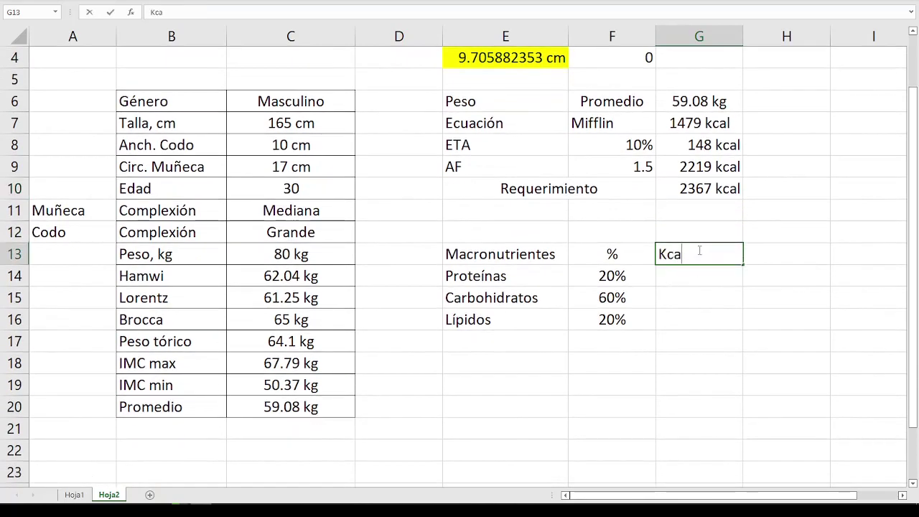
{"action": "type", "text": "l"}
{"action": "key", "text": "Return"}
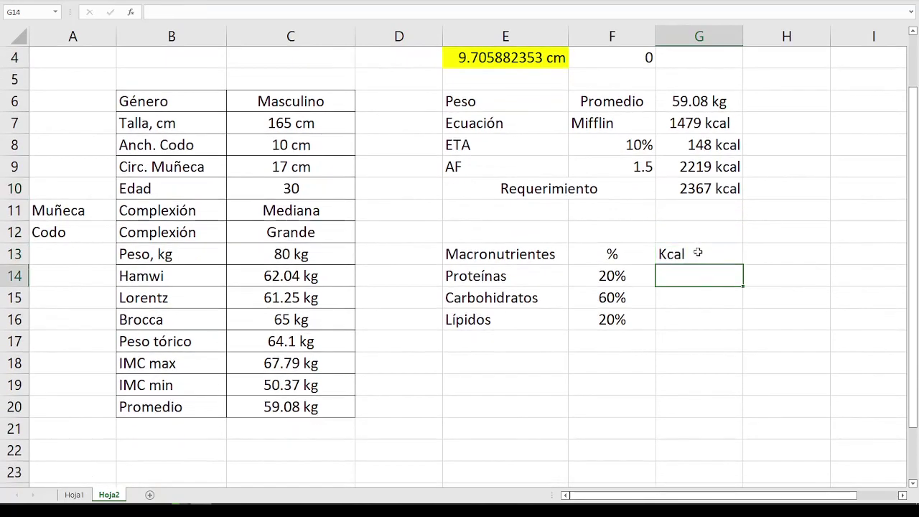
{"action": "type", "text": "="}
{"action": "type", "text": "si.errror"}
{"action": "key", "text": "BackSpace"}
{"action": "key", "text": "BackSpace"}
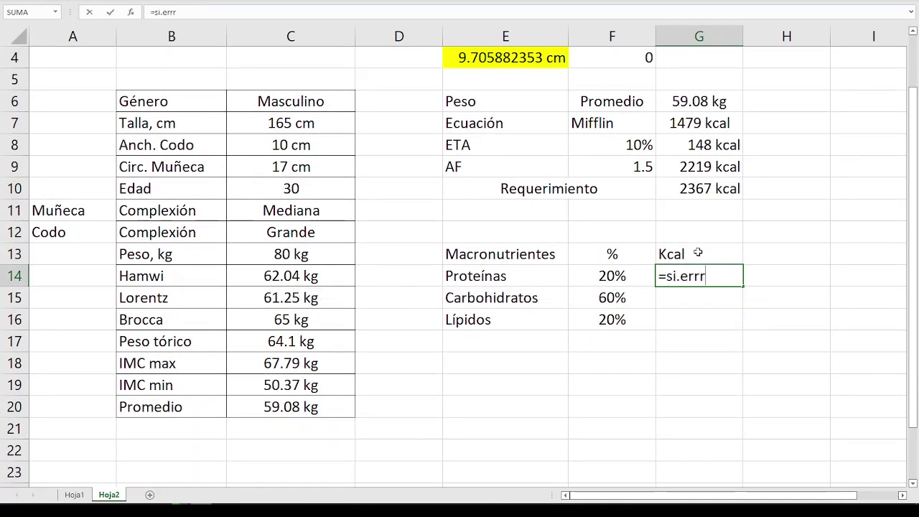
{"action": "key", "text": "BackSpace"}
{"action": "type", "text": "or("}
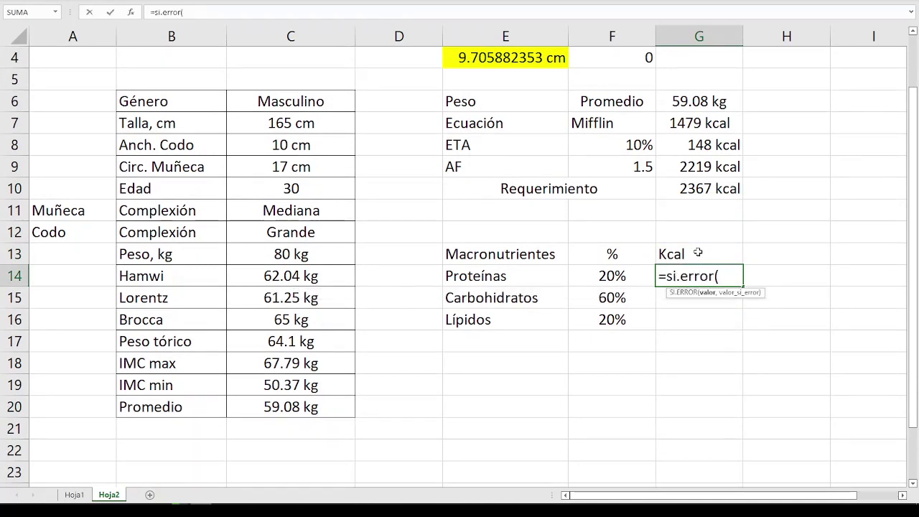
{"action": "type", "text": "redondear("}
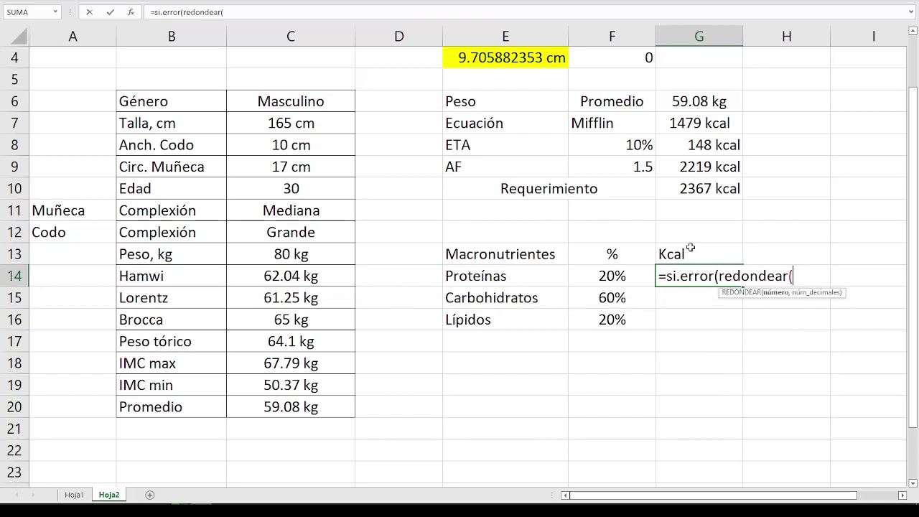
{"action": "left_click", "coordinate": [622, 279]}
{"action": "type", "text": "*"}
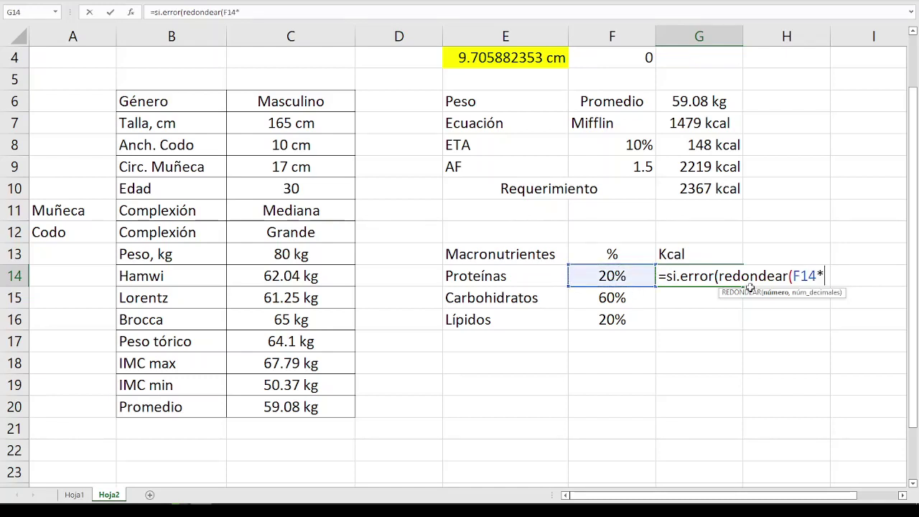
{"action": "left_click", "coordinate": [716, 188]}
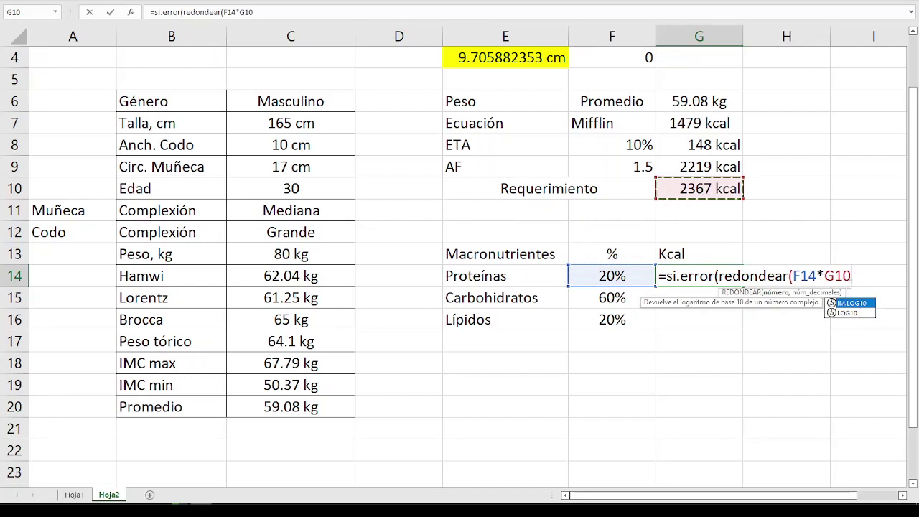
{"action": "key", "text": "F4"}
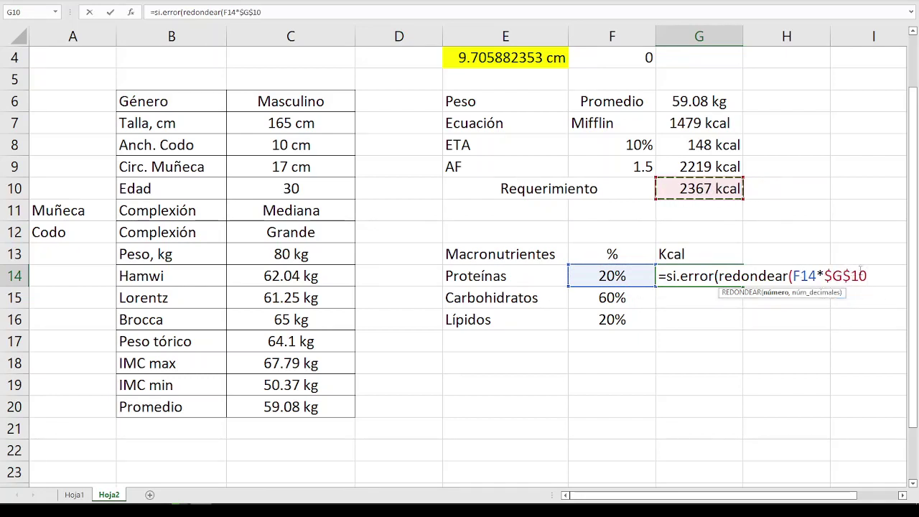
{"action": "type", "text": ","}
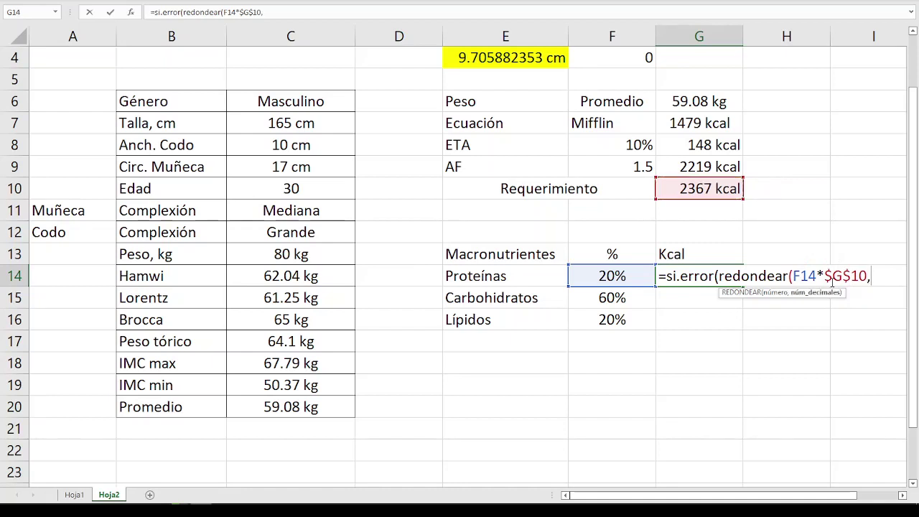
{"action": "type", "text": "0)"}
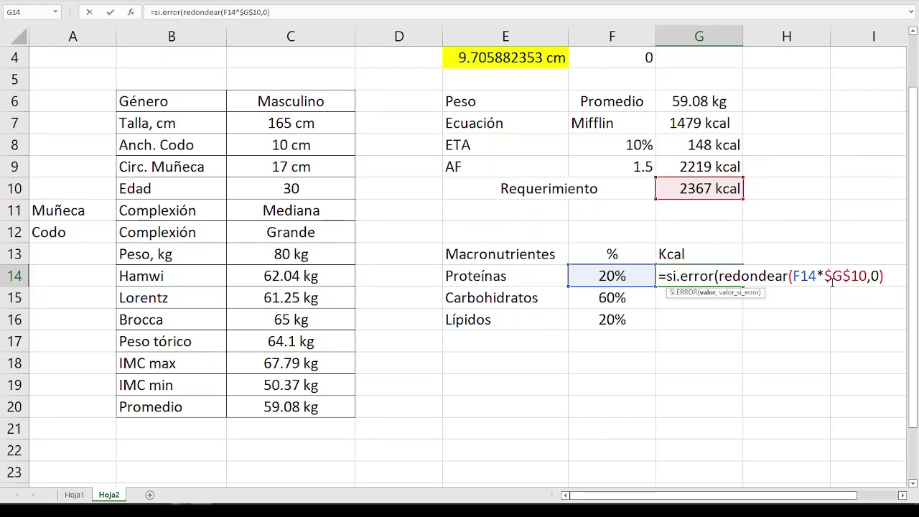
{"action": "type", "text": ",\""}
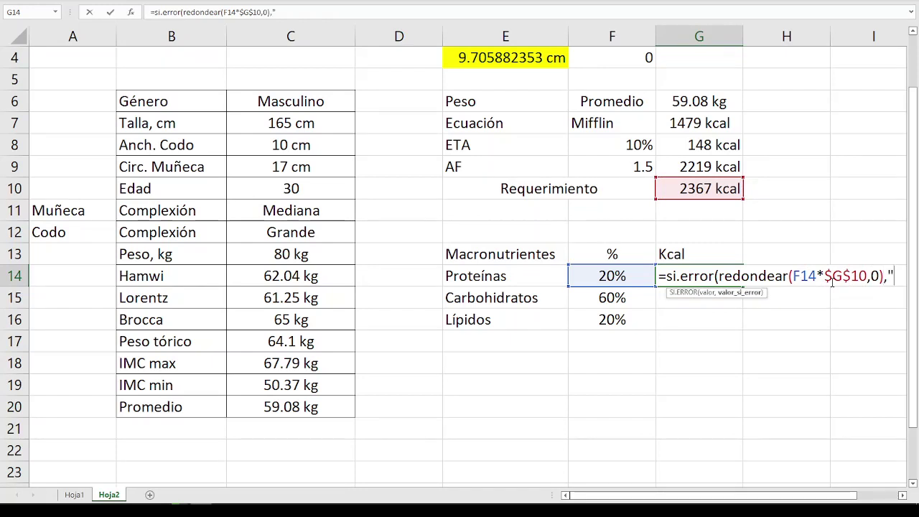
{"action": "type", "text": "\")"}
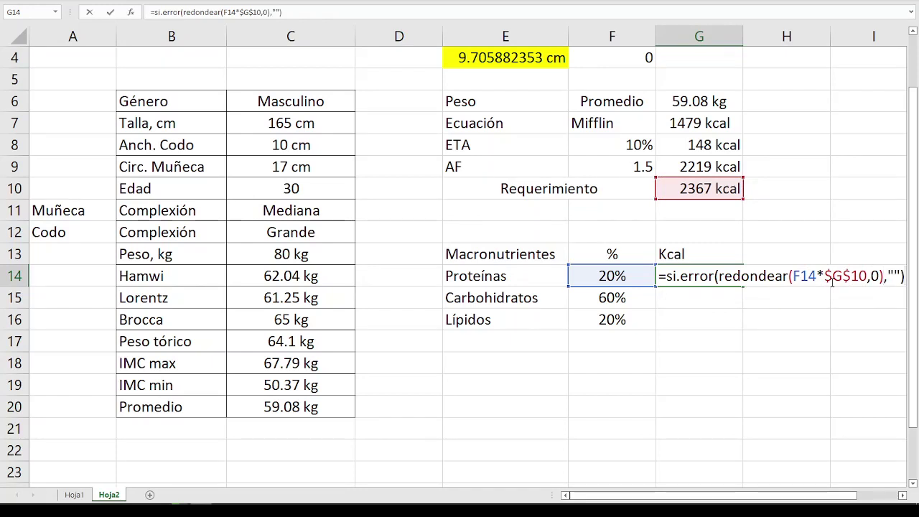
{"action": "key", "text": "Return"}
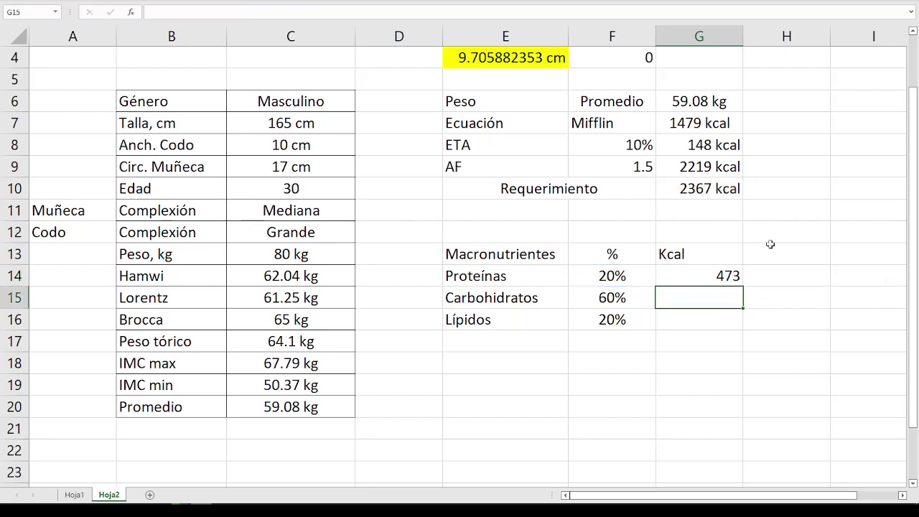
Fill the Kcal formula down to G16 (1420, 473) and center G13:G16.
{"action": "left_click", "coordinate": [736, 270]}
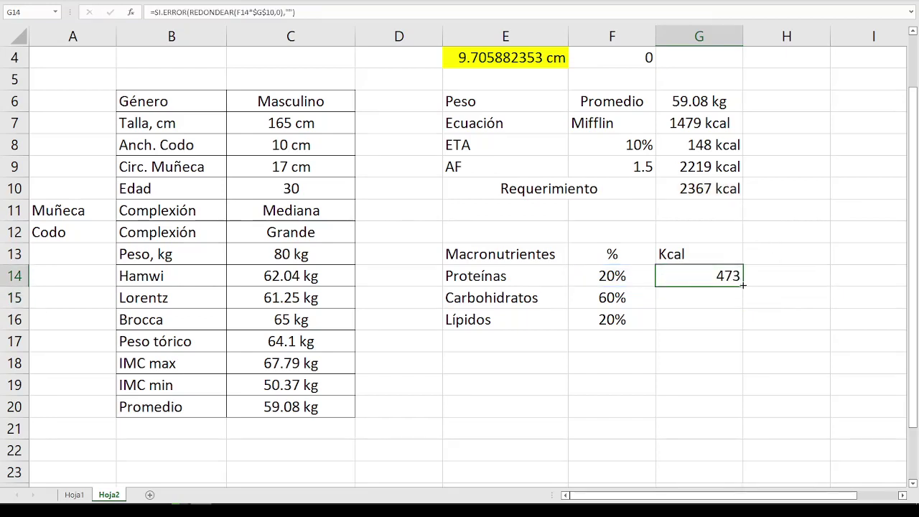
{"action": "left_click_drag", "start_coordinate": [742, 288], "coordinate": [742, 328]}
{"action": "left_click_drag", "start_coordinate": [692, 263], "coordinate": [690, 309]}
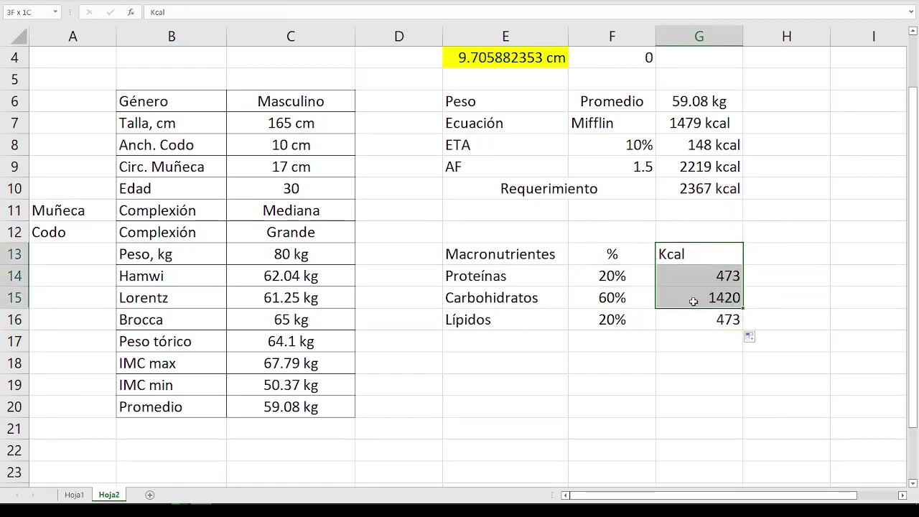
{"action": "left_click", "coordinate": [258, 4]}
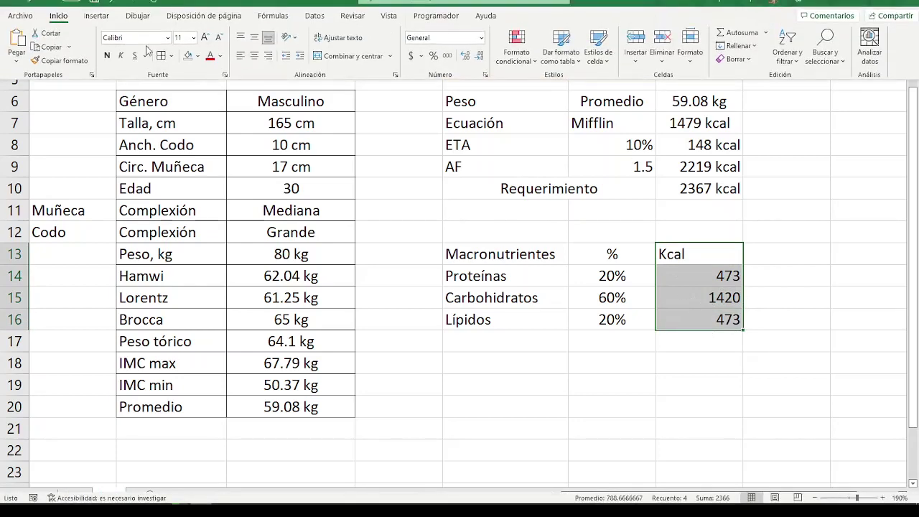
{"action": "left_click", "coordinate": [254, 55]}
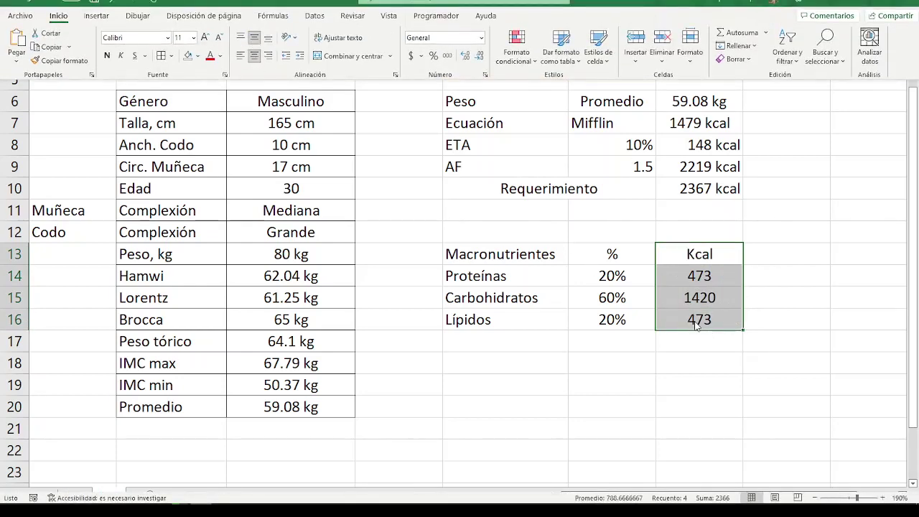
{"action": "left_click", "coordinate": [756, 316]}
Type Gramos in H13 and center H13:H16 beside the Kcal column.
{"action": "left_click", "coordinate": [783, 256]}
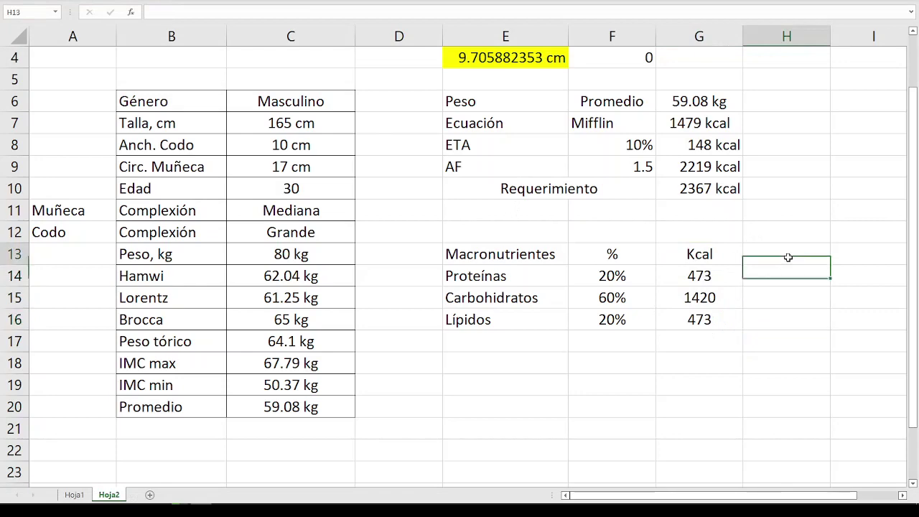
{"action": "type", "text": "Gramo"}
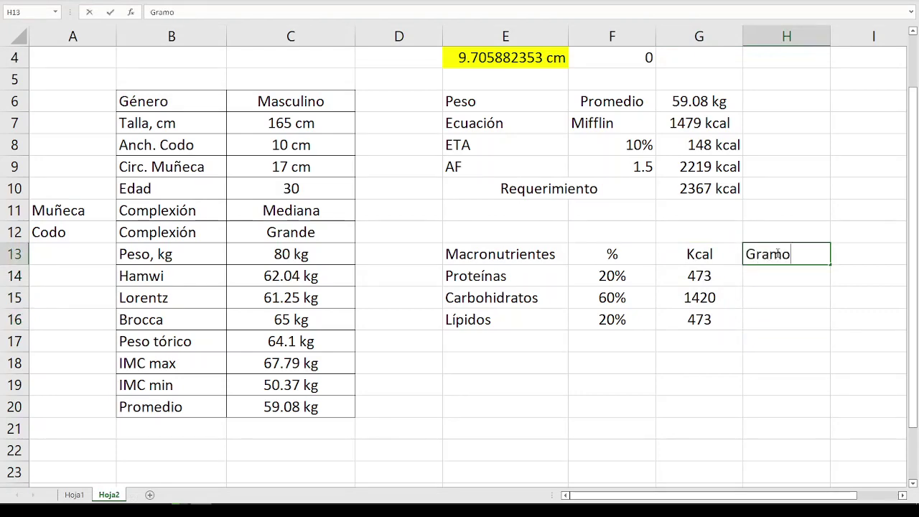
{"action": "type", "text": "s"}
{"action": "key", "text": "Return"}
{"action": "left_click", "coordinate": [775, 253]}
{"action": "left_click_drag", "start_coordinate": [782, 255], "coordinate": [790, 323]}
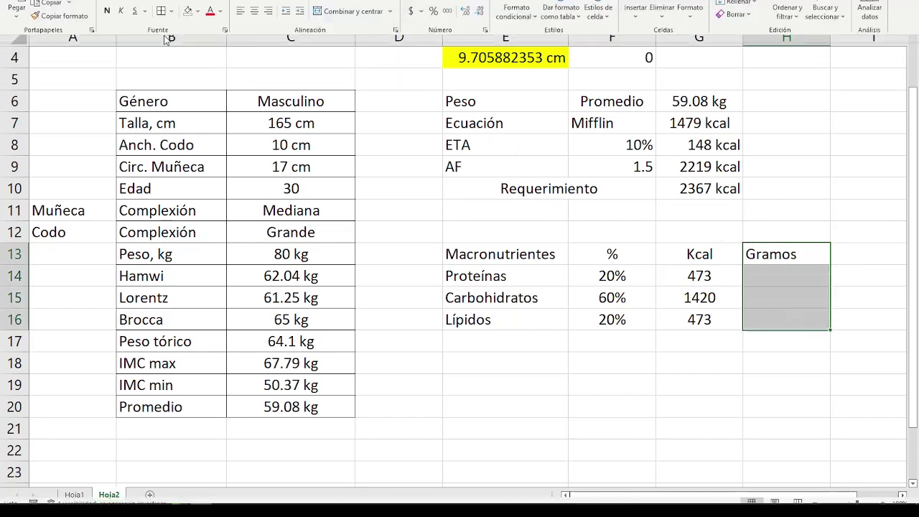
{"action": "left_click", "coordinate": [255, 55]}
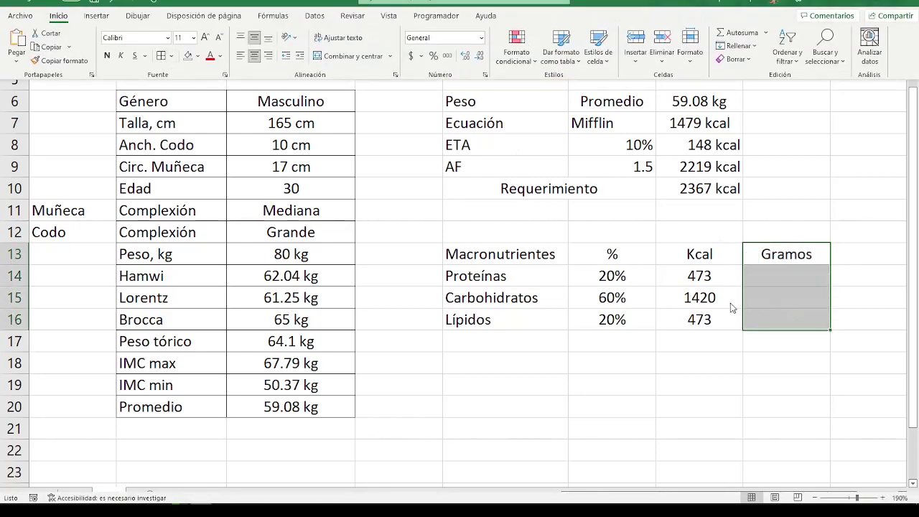
{"action": "key", "text": "Down"}
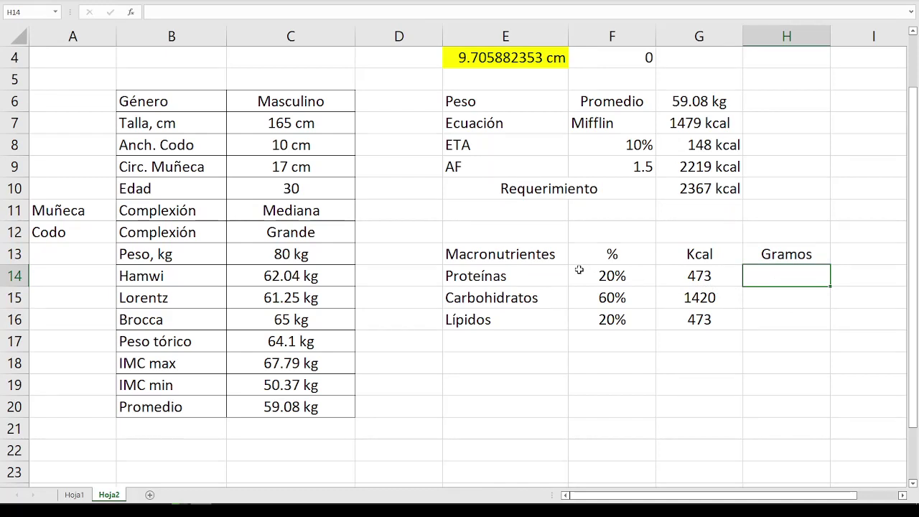
{"action": "left_click_drag", "start_coordinate": [538, 284], "coordinate": [538, 297]}
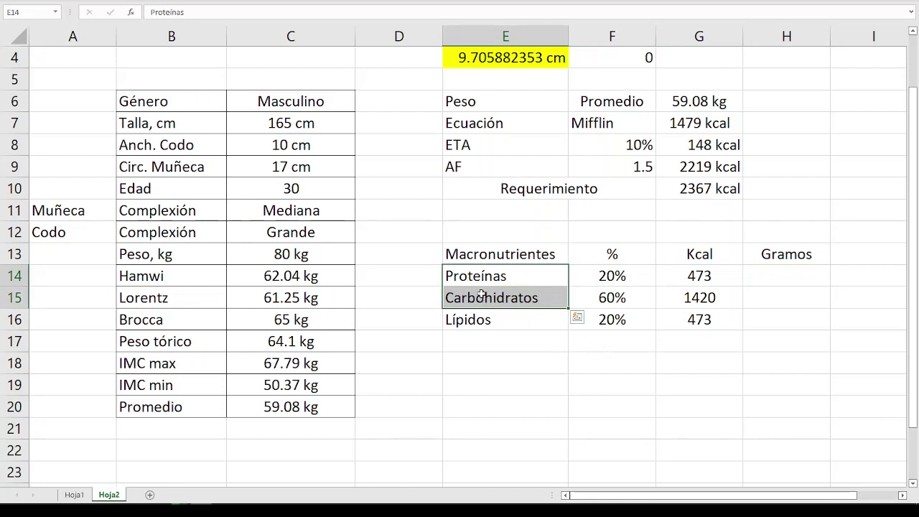
{"action": "left_click_drag", "start_coordinate": [478, 276], "coordinate": [478, 294]}
{"action": "left_click", "coordinate": [478, 320]}
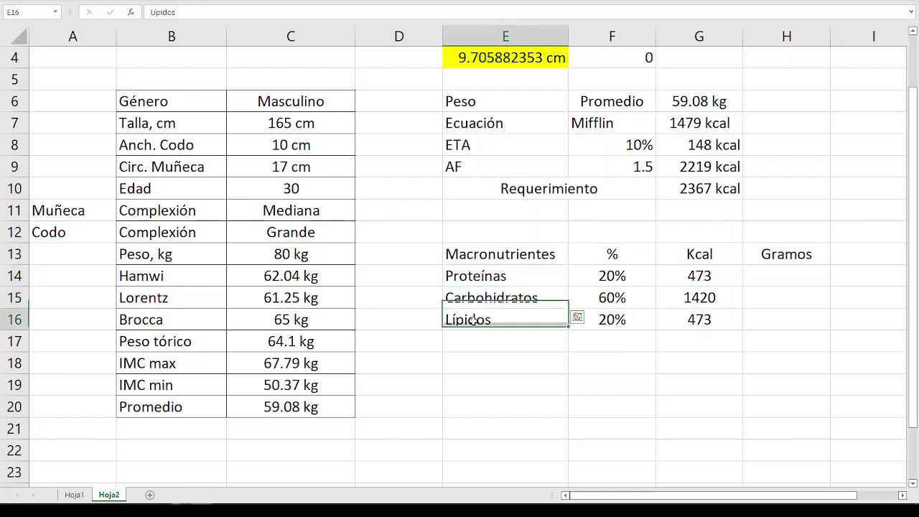
{"action": "left_click", "coordinate": [784, 268]}
Enter =SI.ERROR(REDONDEAR(G14/4,2),"") in H14 for 118.25 grams of protein.
{"action": "type", "text": "="}
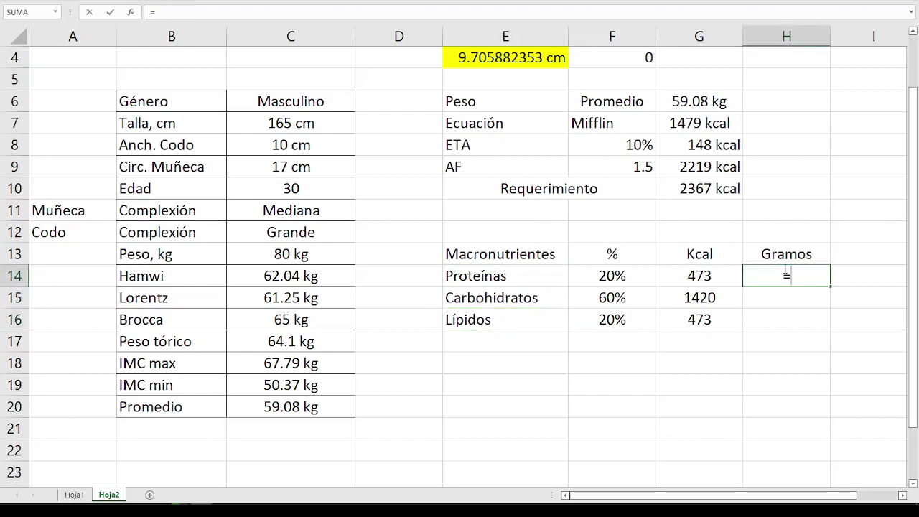
{"action": "type", "text": "si.err"}
{"action": "type", "text": "or(red"}
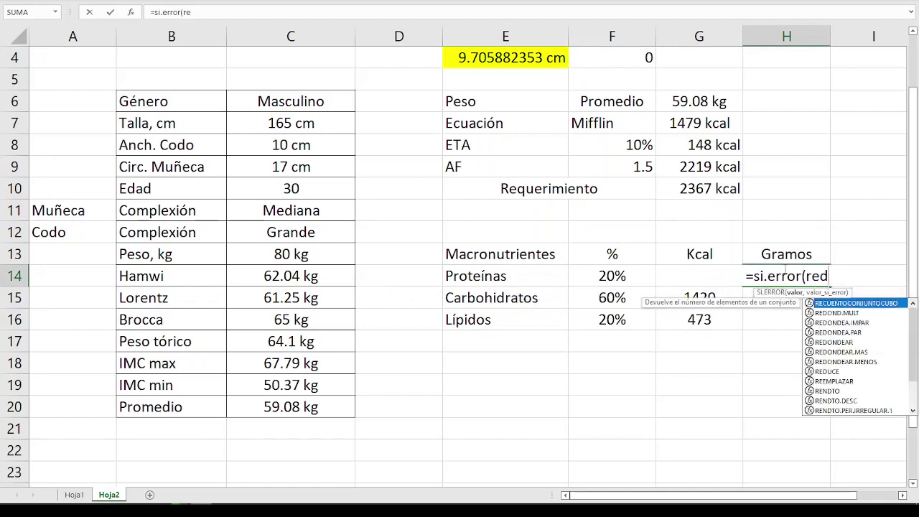
{"action": "type", "text": "po"}
{"action": "key", "text": "BackSpace"}
{"action": "key", "text": "BackSpace"}
{"action": "key", "text": "BackSpace"}
{"action": "key", "text": "BackSpace"}
{"action": "key", "text": "BackSpace"}
{"action": "type", "text": "re"}
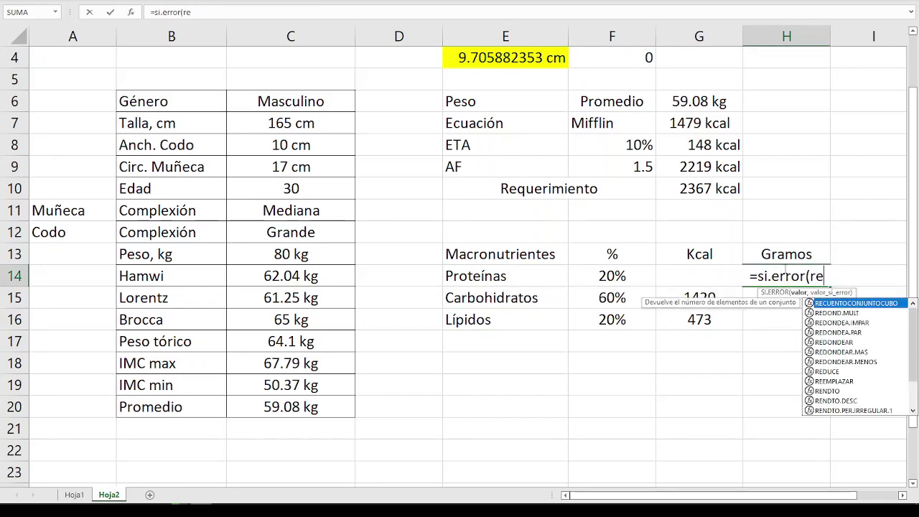
{"action": "type", "text": "dondear("}
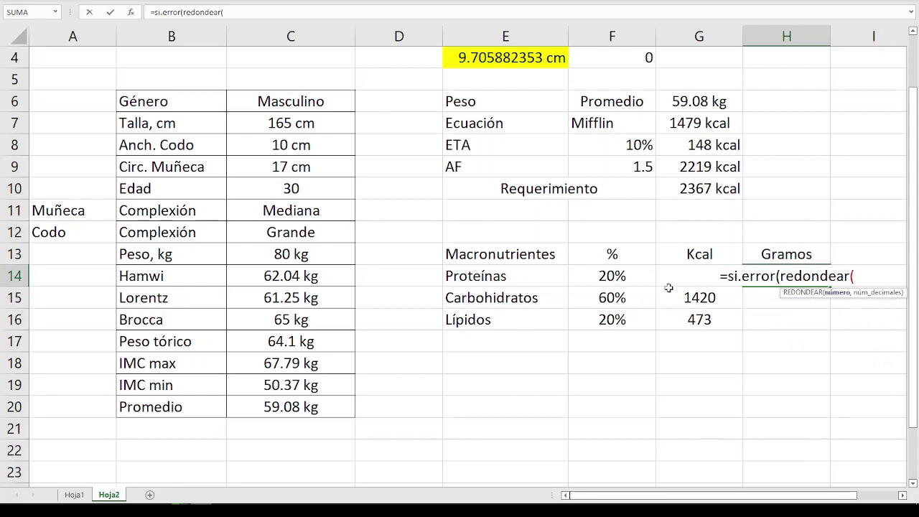
{"action": "left_click", "coordinate": [673, 300]}
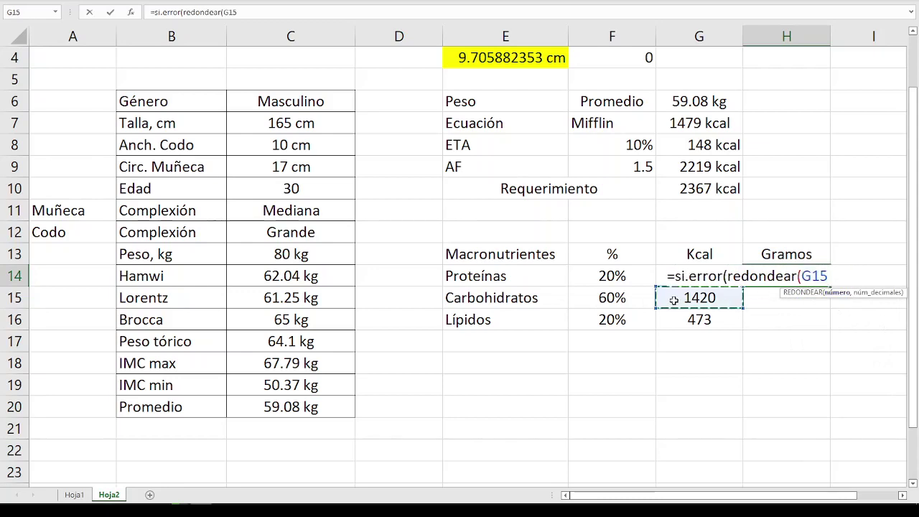
{"action": "key", "text": "Up"}
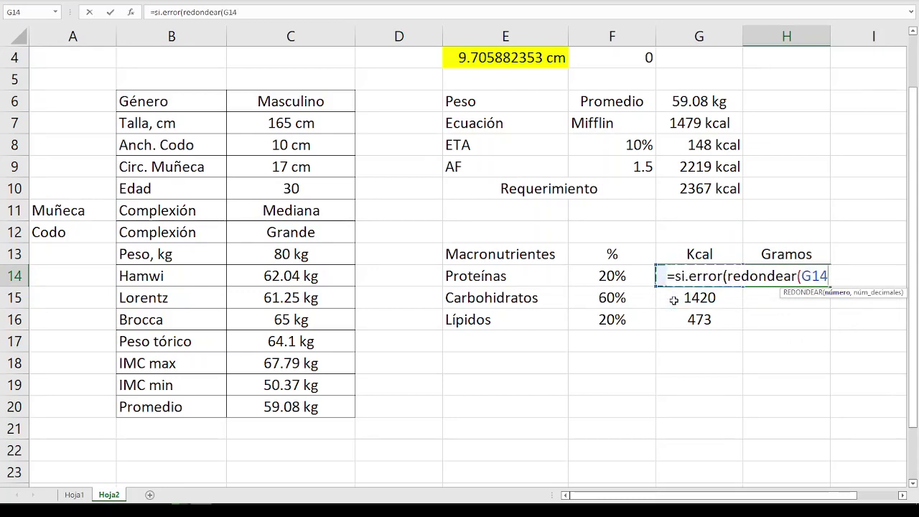
{"action": "type", "text": "/4"}
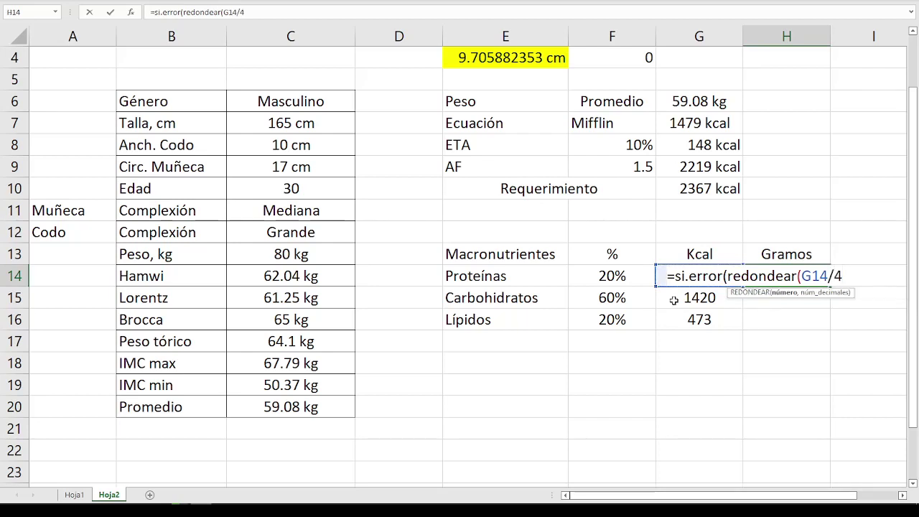
{"action": "type", "text": ","}
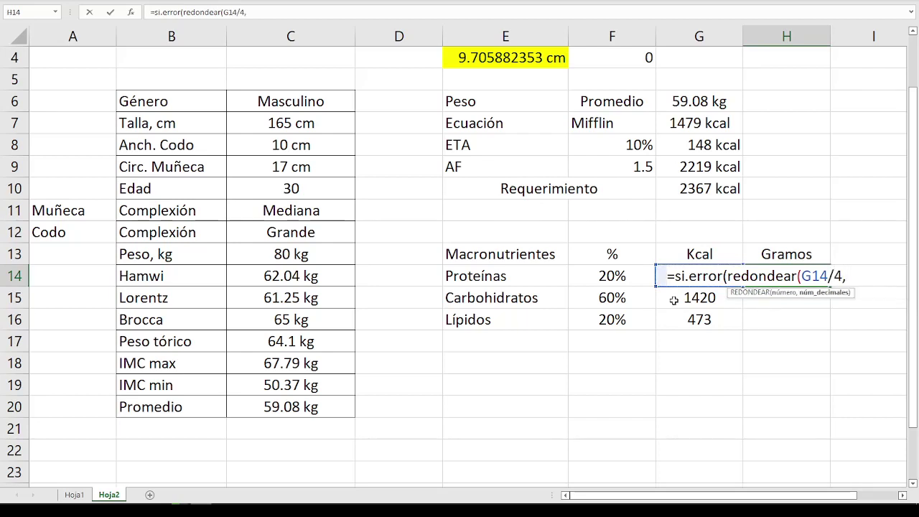
{"action": "type", "text": "2"}
{"action": "type", "text": "),"}
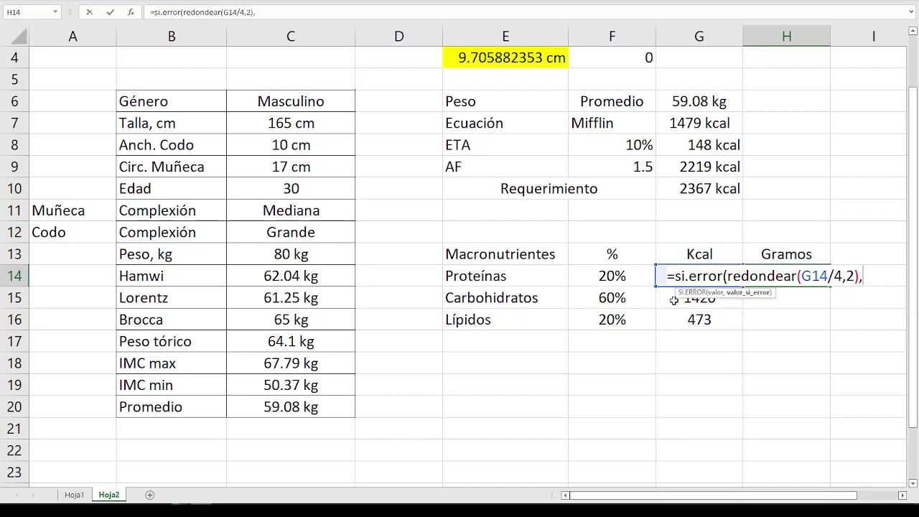
{"action": "type", "text": "\"\""}
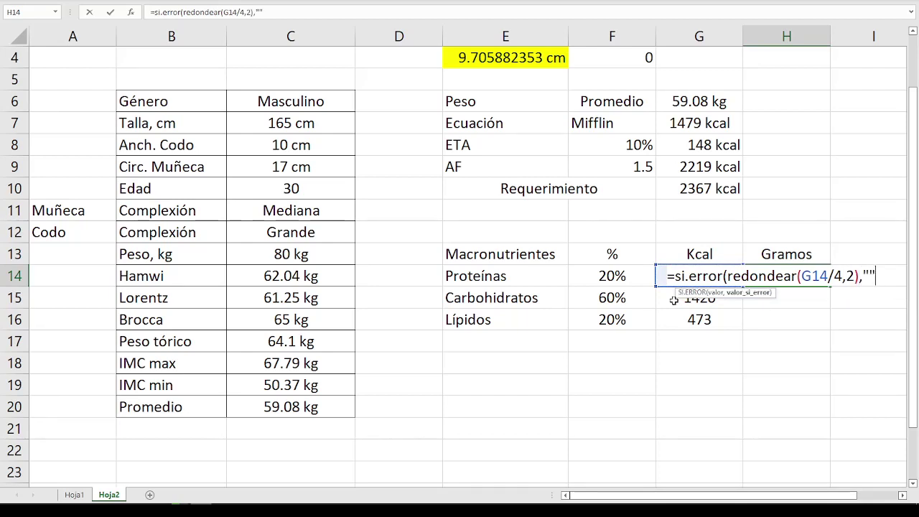
{"action": "type", "text": ")"}
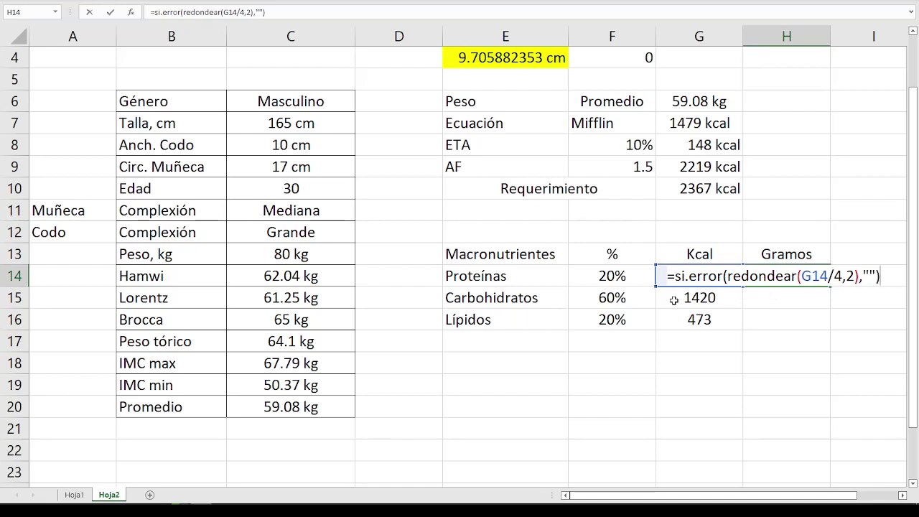
{"action": "key", "text": "Return"}
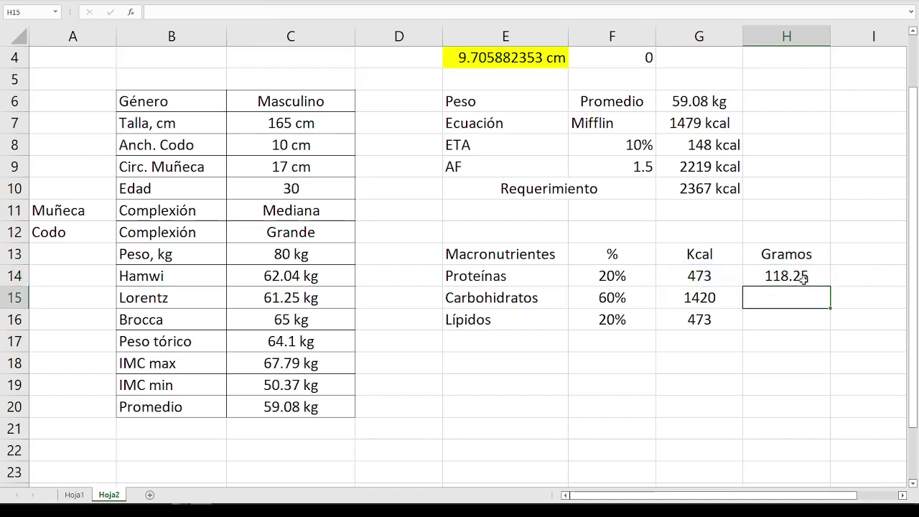
Fill the grams formula down to H16 and change Lípidos' divisor to 9, giving 355 and 52.56.
{"action": "left_click", "coordinate": [798, 283]}
{"action": "left_click_drag", "start_coordinate": [831, 287], "coordinate": [822, 323]}
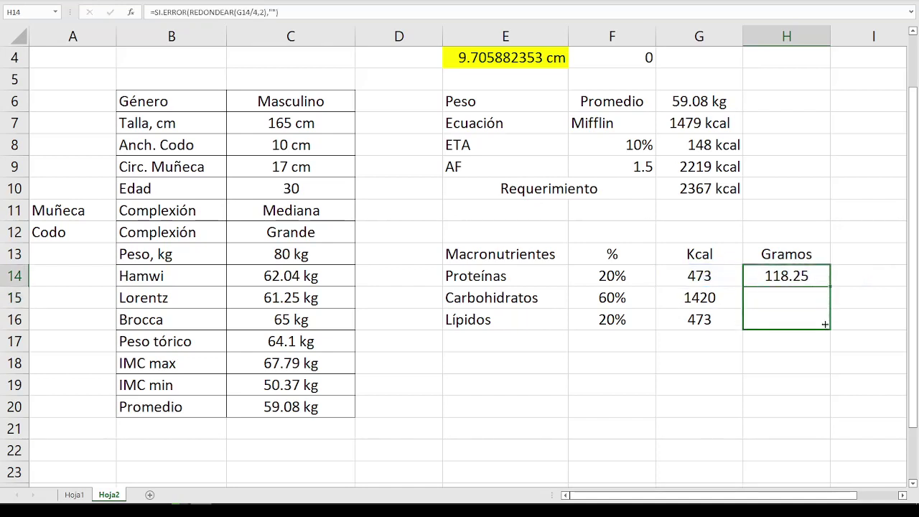
{"action": "double_click", "coordinate": [783, 322]}
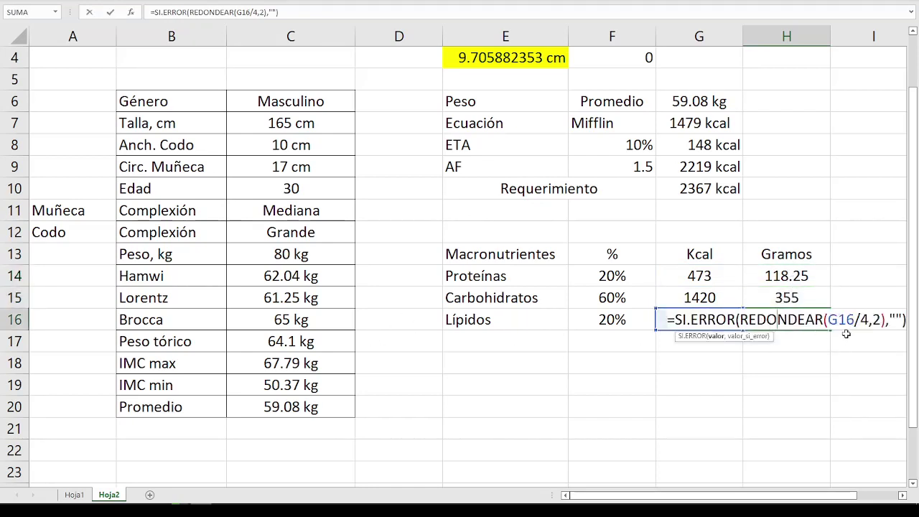
{"action": "left_click", "coordinate": [871, 324]}
{"action": "key", "text": "BackSpace"}
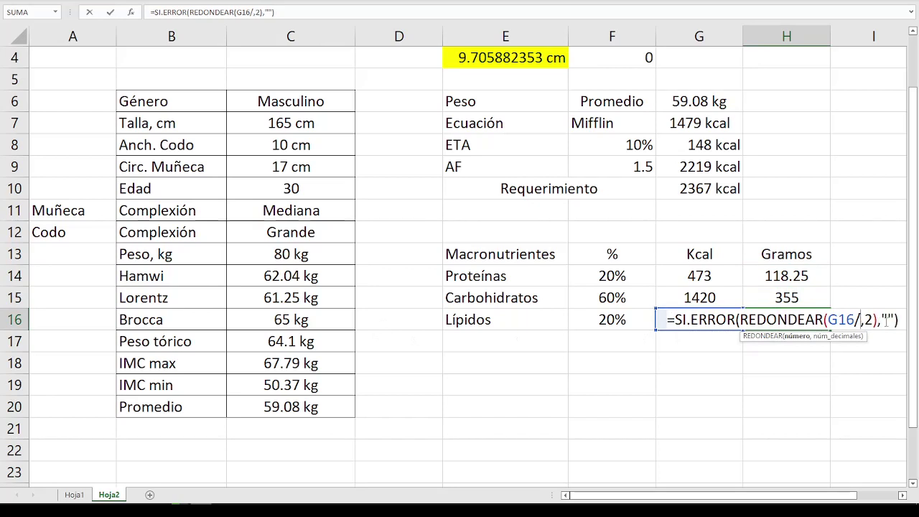
{"action": "type", "text": "9"}
{"action": "key", "text": "Return"}
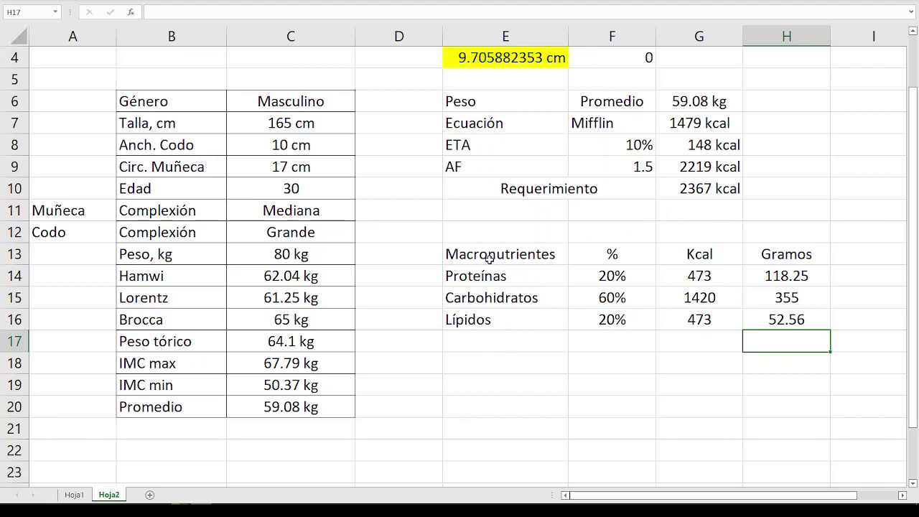
{"action": "left_click_drag", "start_coordinate": [478, 256], "coordinate": [723, 327]}
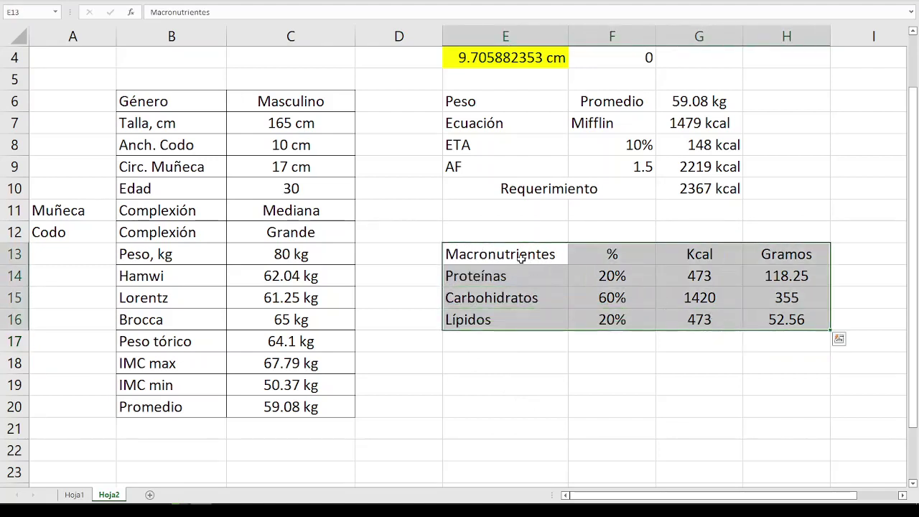
{"action": "mouse_move", "coordinate": [523, 257]}
{"action": "left_mouse_down"}
{"action": "mouse_move", "coordinate": [757, 318]}
{"action": "mouse_move", "coordinate": [733, 308]}
{"action": "left_mouse_up"}
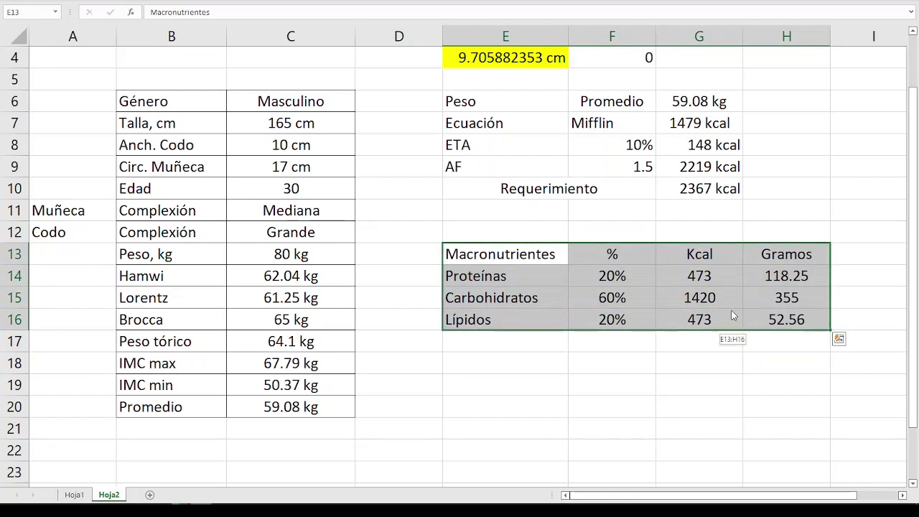
{"action": "left_click", "coordinate": [597, 335]}
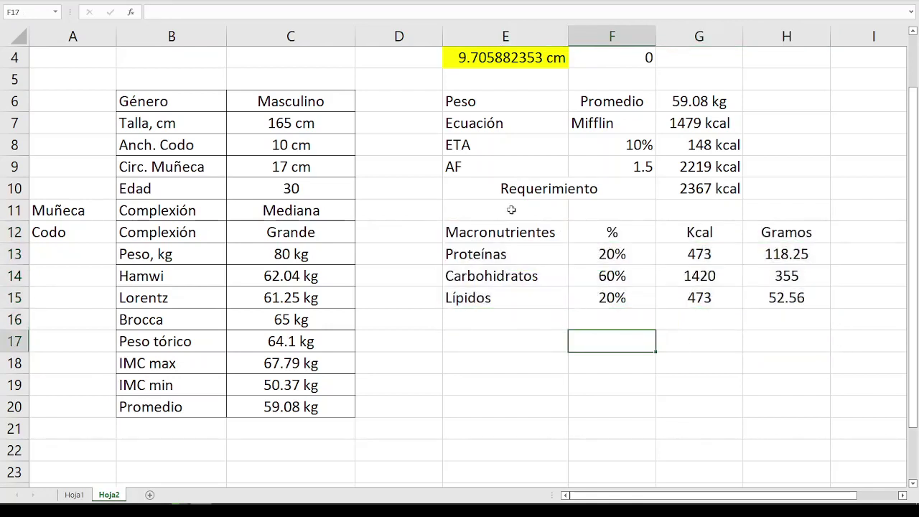
{"action": "left_click", "coordinate": [483, 348]}
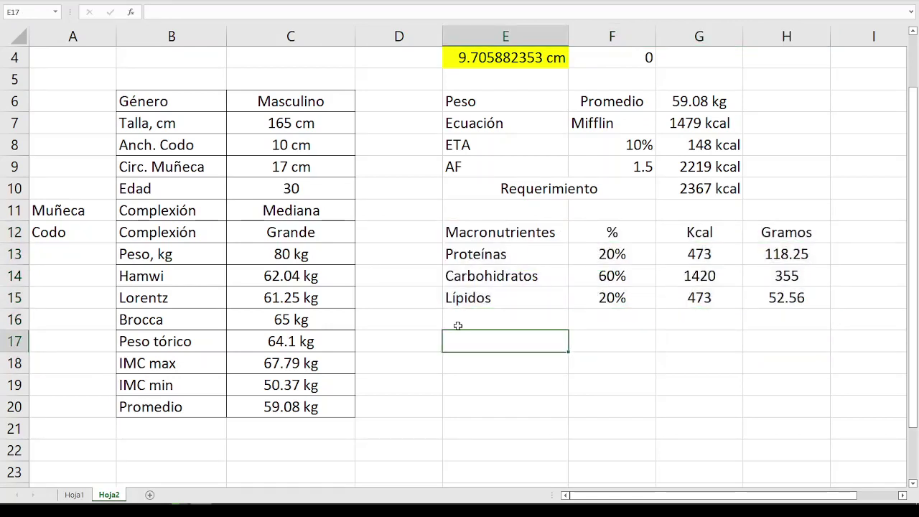
{"action": "left_click_drag", "start_coordinate": [474, 322], "coordinate": [807, 400]}
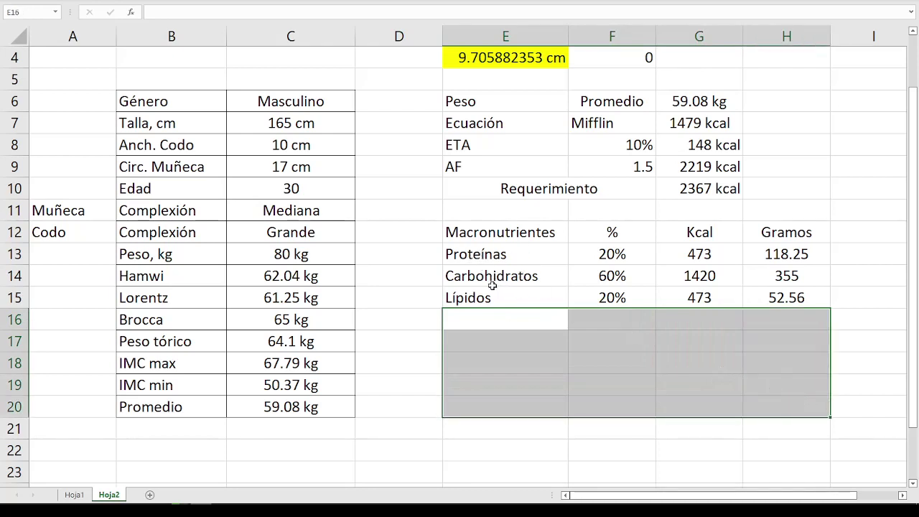
{"action": "left_click_drag", "start_coordinate": [470, 259], "coordinate": [473, 291]}
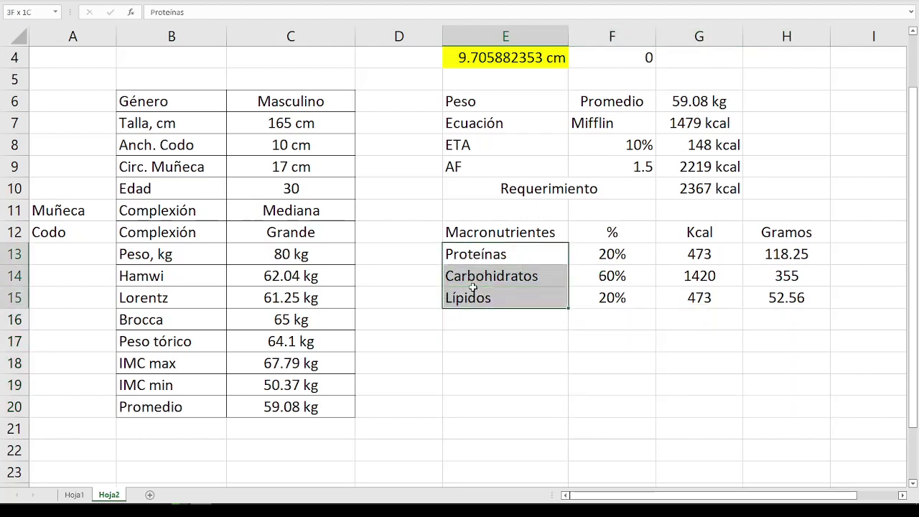
{"action": "left_click", "coordinate": [611, 366]}
{"action": "left_click", "coordinate": [530, 358]}
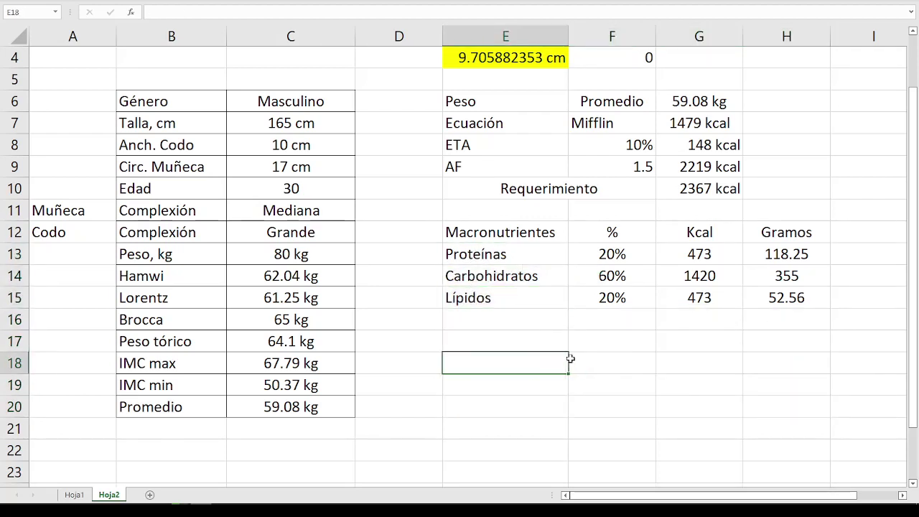
{"action": "type", "text": "="}
{"action": "key", "text": "Escape"}
{"action": "key", "text": "Down"}
{"action": "key", "text": "Up"}
{"action": "key", "text": "Up"}
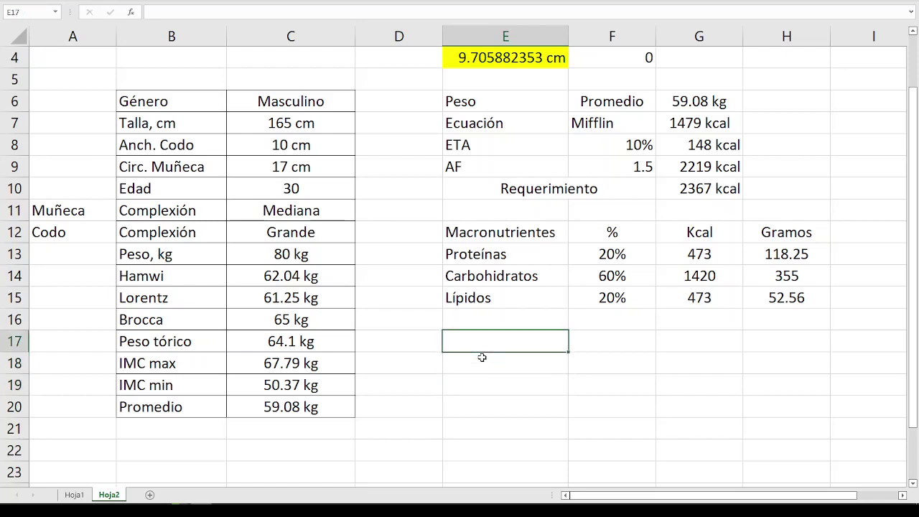
Enter =REDONDEAR(H13/G6,2) in E17 and copy it down to E19.
{"action": "type", "text": "="}
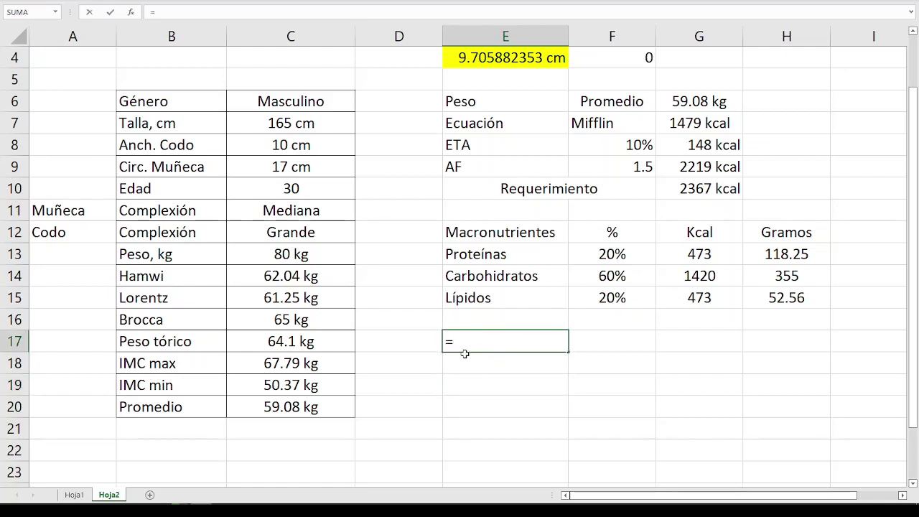
{"action": "type", "text": "redondear"}
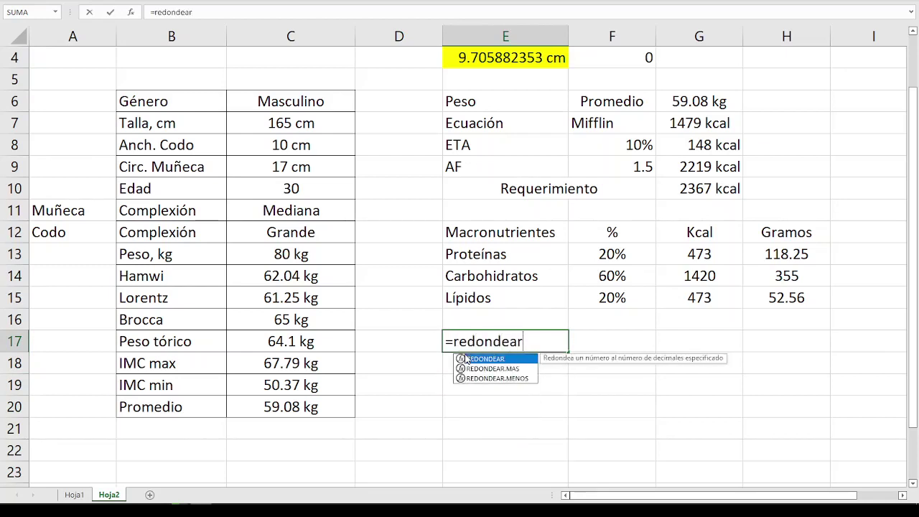
{"action": "type", "text": "("}
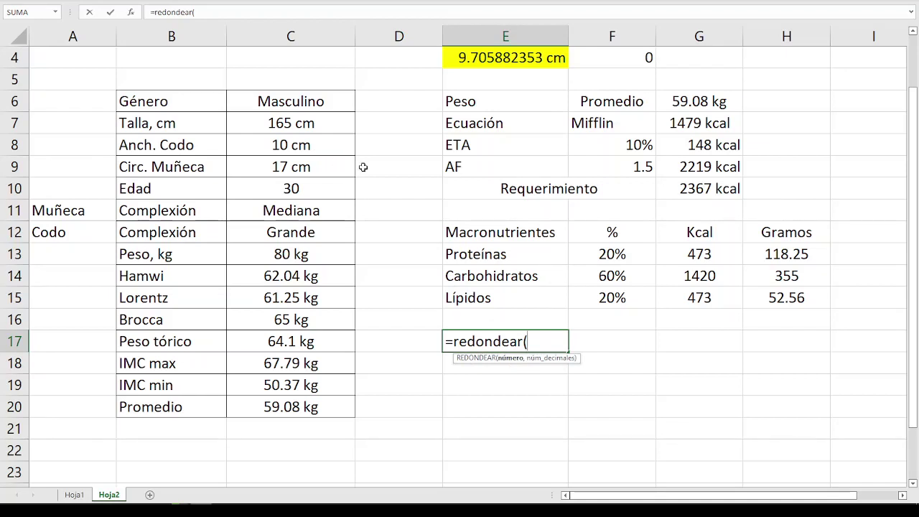
{"action": "left_click", "coordinate": [773, 256]}
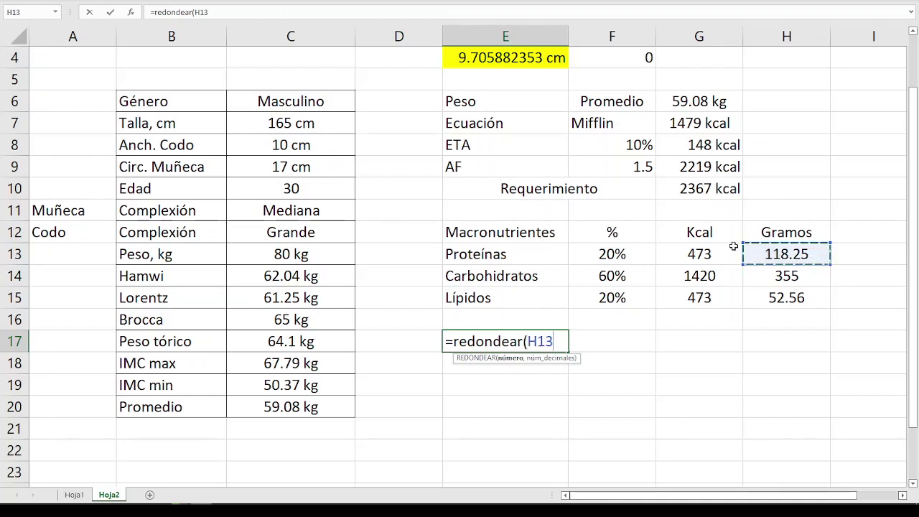
{"action": "type", "text": "/"}
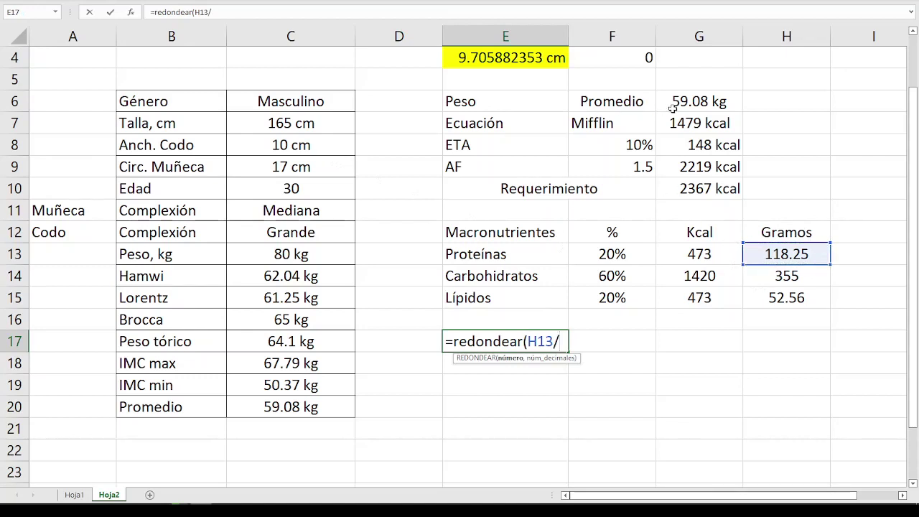
{"action": "left_click", "coordinate": [689, 101]}
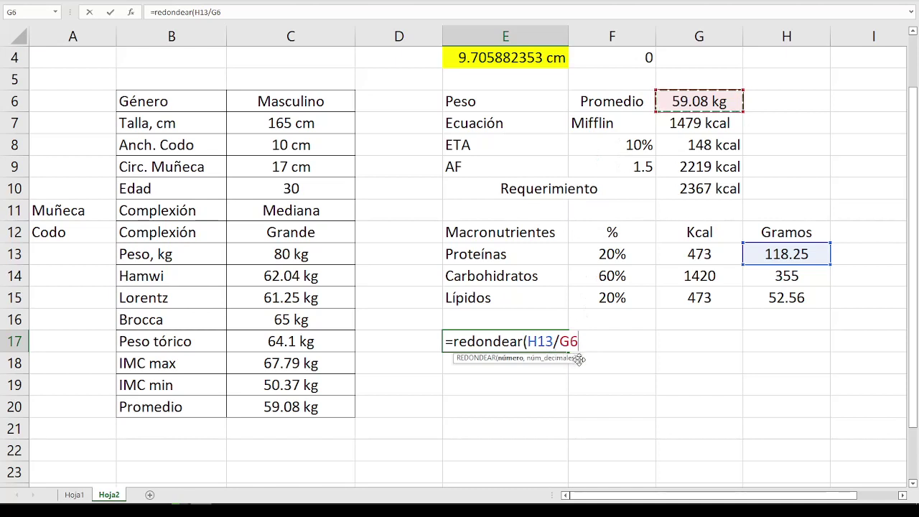
{"action": "type", "text": ","}
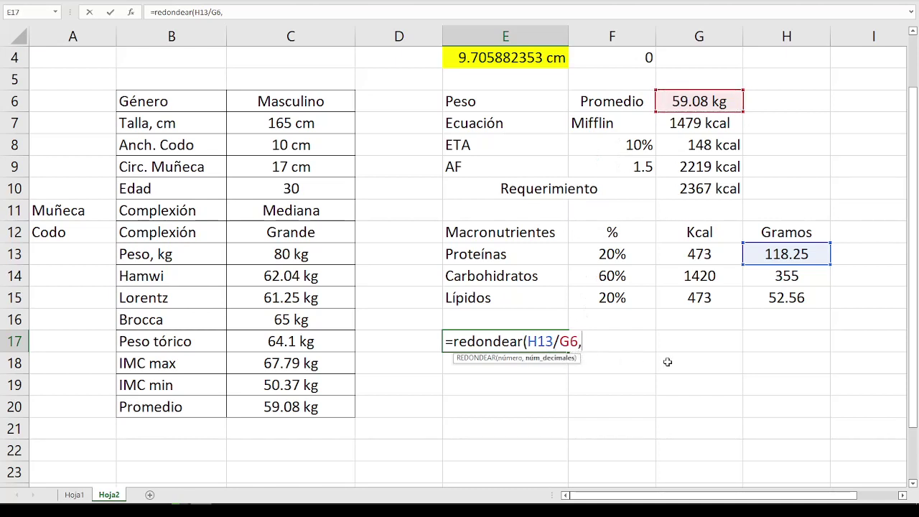
{"action": "type", "text": "2"}
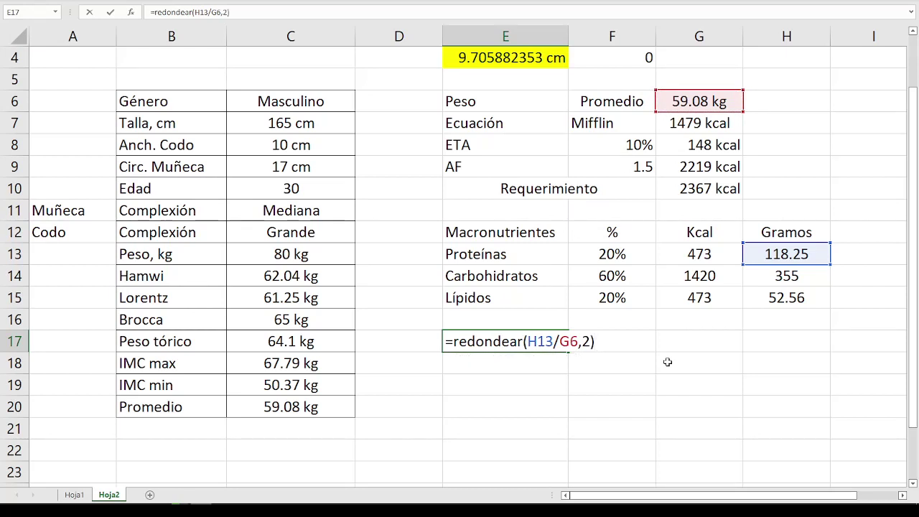
{"action": "key", "text": "Return"}
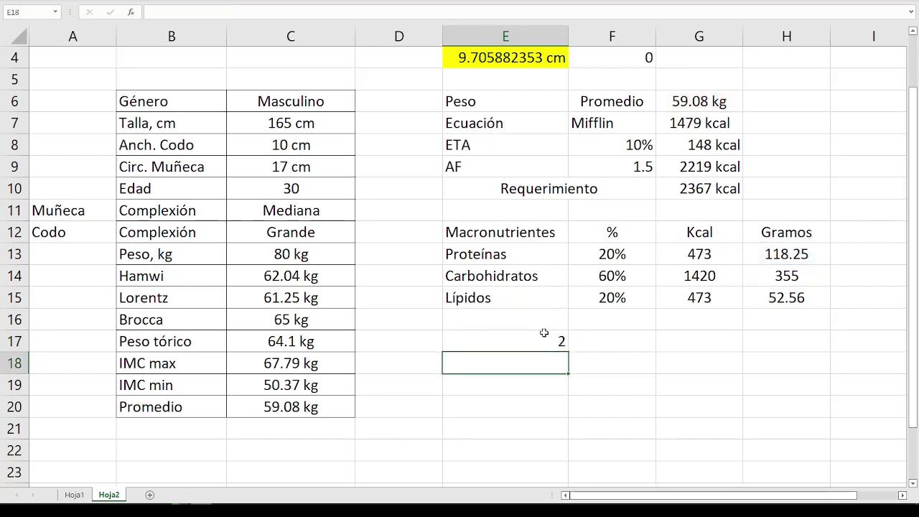
{"action": "left_click", "coordinate": [545, 342]}
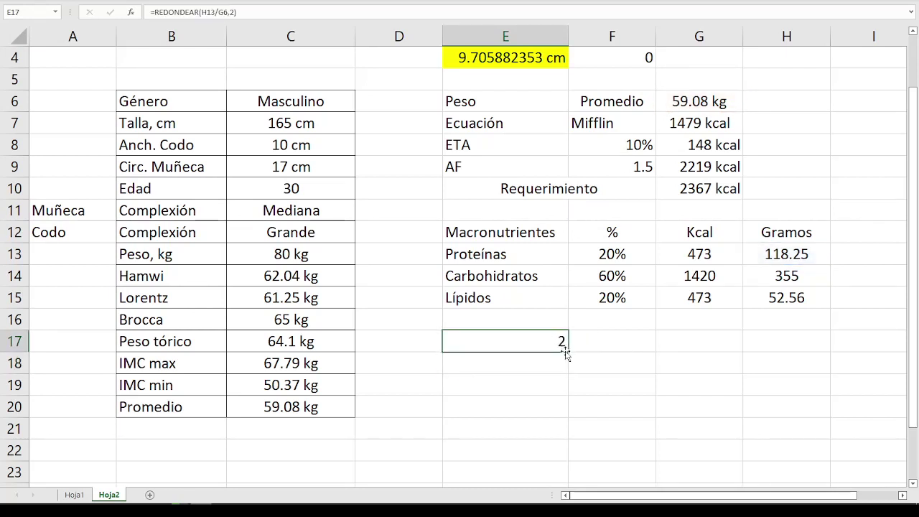
{"action": "left_click_drag", "start_coordinate": [569, 351], "coordinate": [570, 396]}
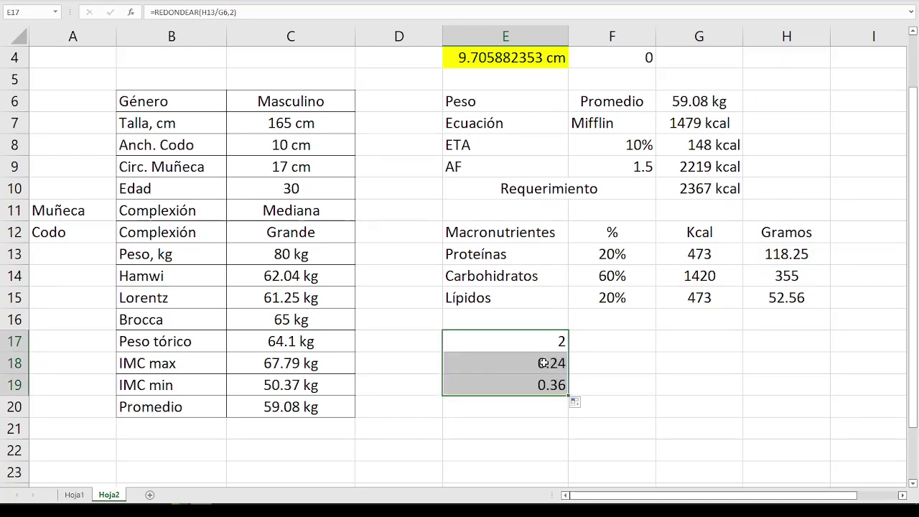
Make the G6 reference absolute ($G$6) in E17 and refill E18:E19, giving 2, 6.01, 0.89.
{"action": "double_click", "coordinate": [559, 341]}
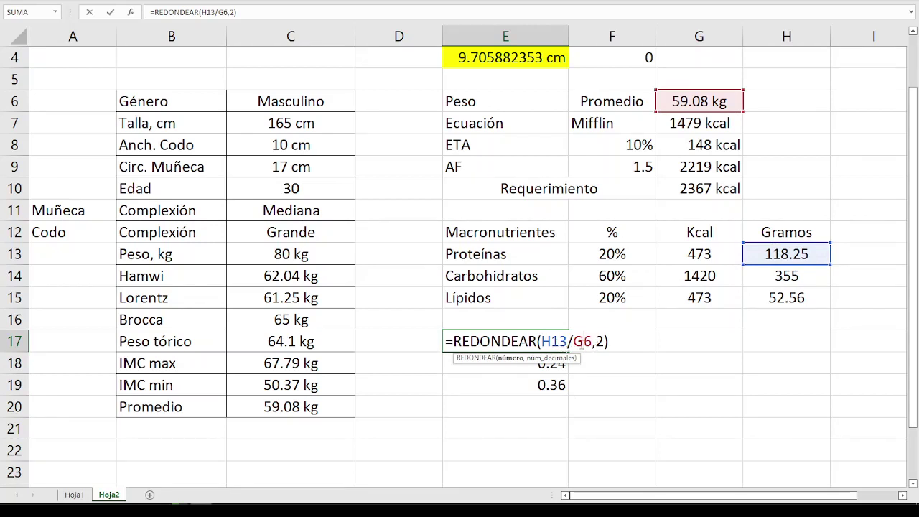
{"action": "key", "text": "F4"}
{"action": "key", "text": "Return"}
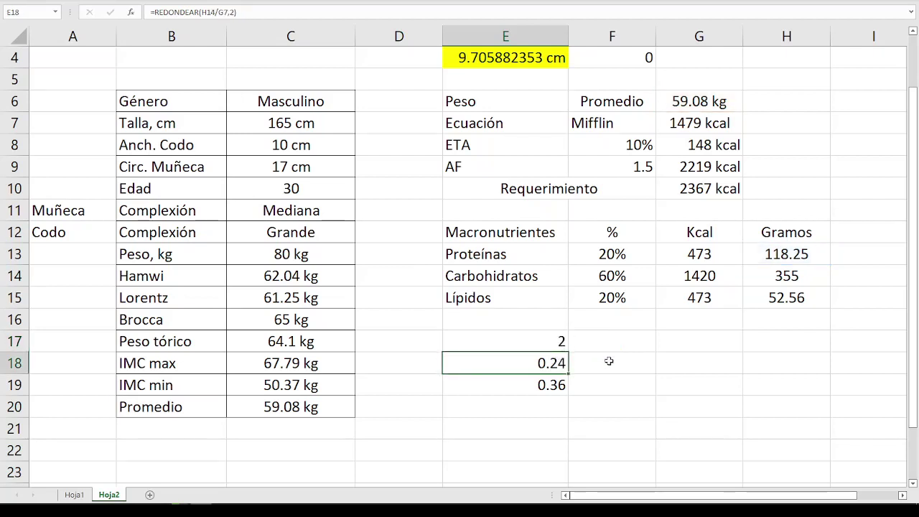
{"action": "left_click", "coordinate": [565, 342]}
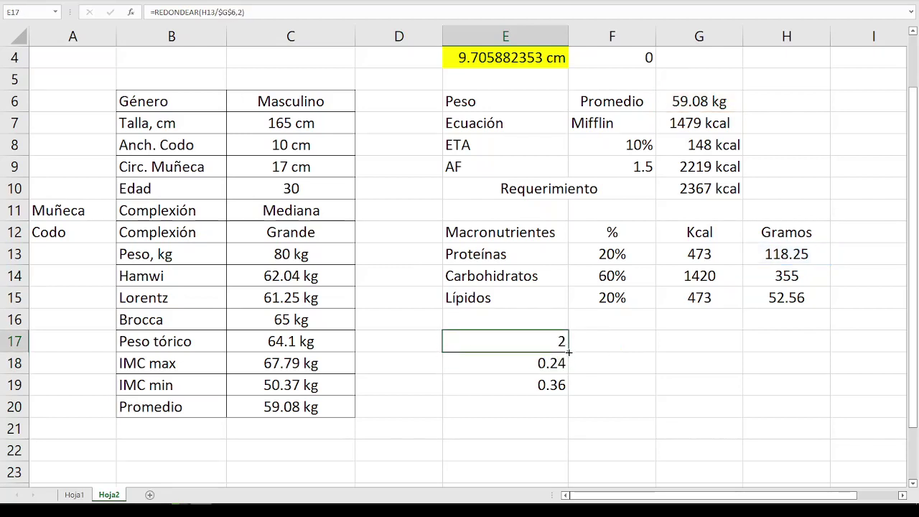
{"action": "left_click_drag", "start_coordinate": [568, 352], "coordinate": [562, 388]}
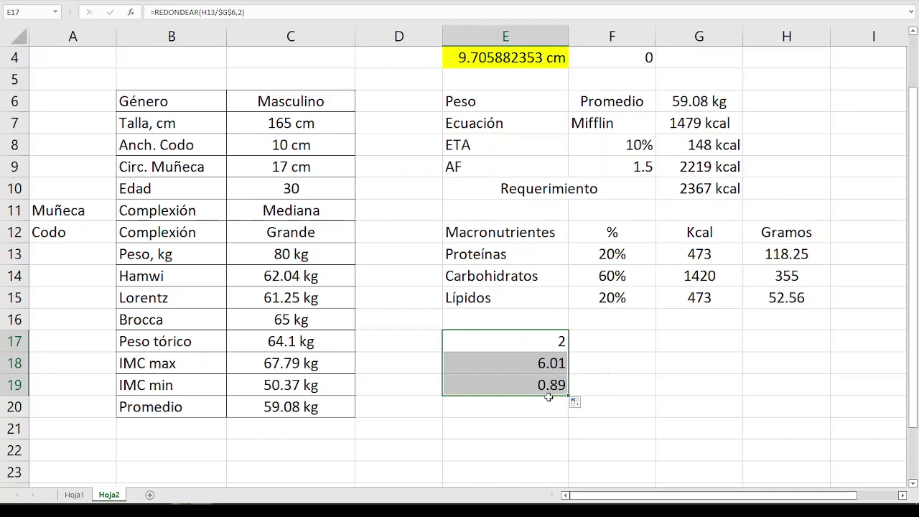
Enter =REDONDEAR(G10/G6,0) in E20 to get energy per kilogram, rounded to whole numbers.
{"action": "left_click", "coordinate": [516, 407]}
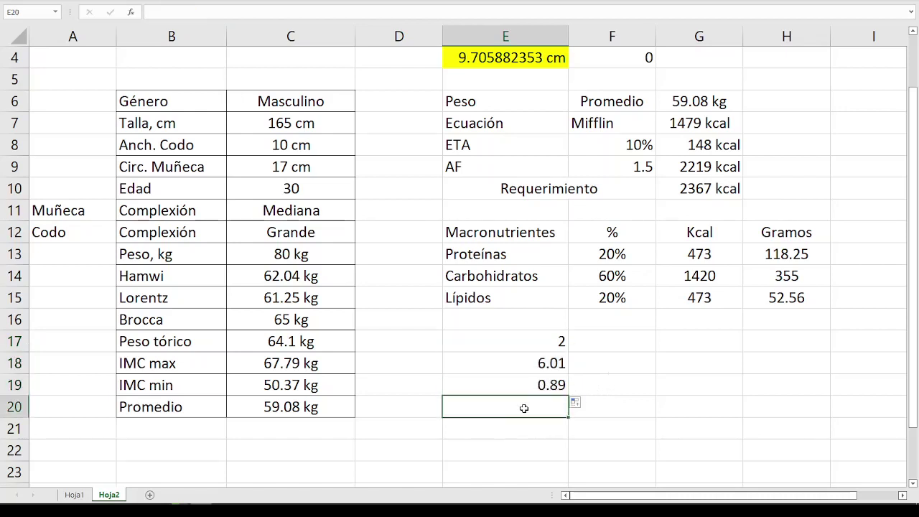
{"action": "type", "text": "="}
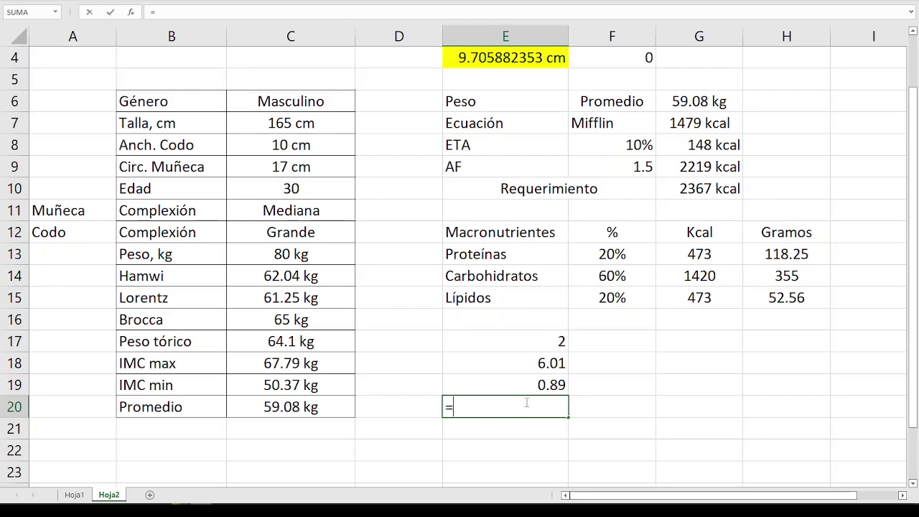
{"action": "type", "text": "redondear("}
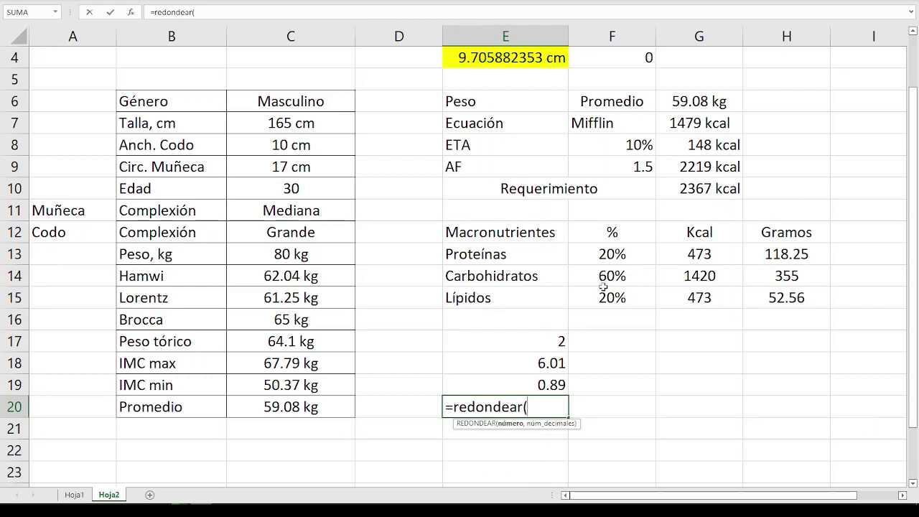
{"action": "left_click", "coordinate": [686, 191]}
{"action": "type", "text": "/"}
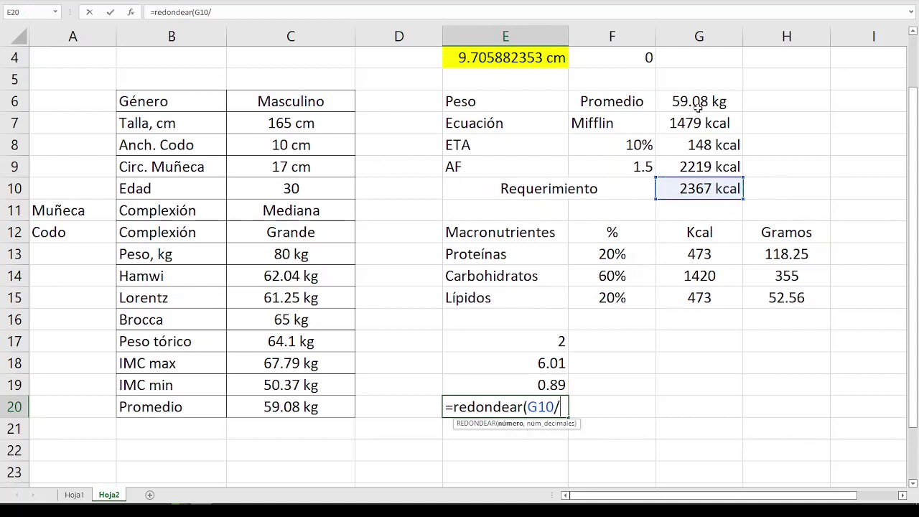
{"action": "left_click", "coordinate": [674, 100]}
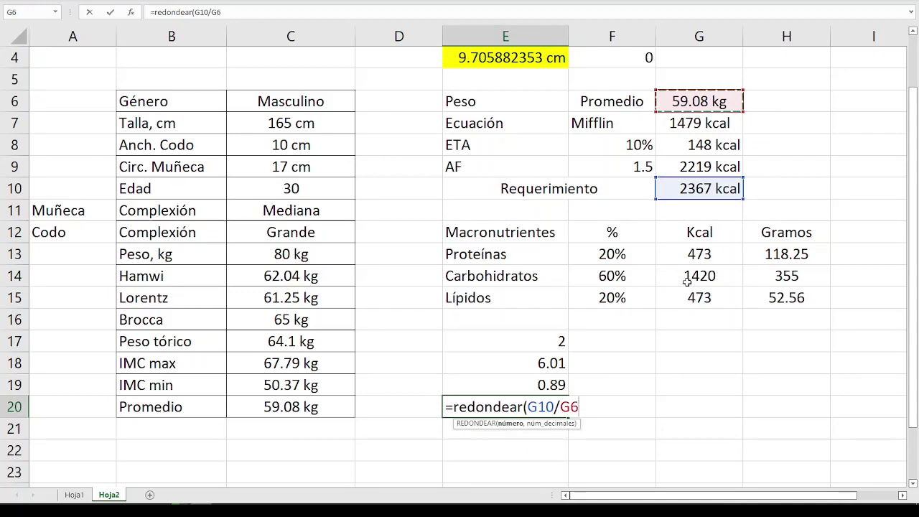
{"action": "type", "text": ",2)"}
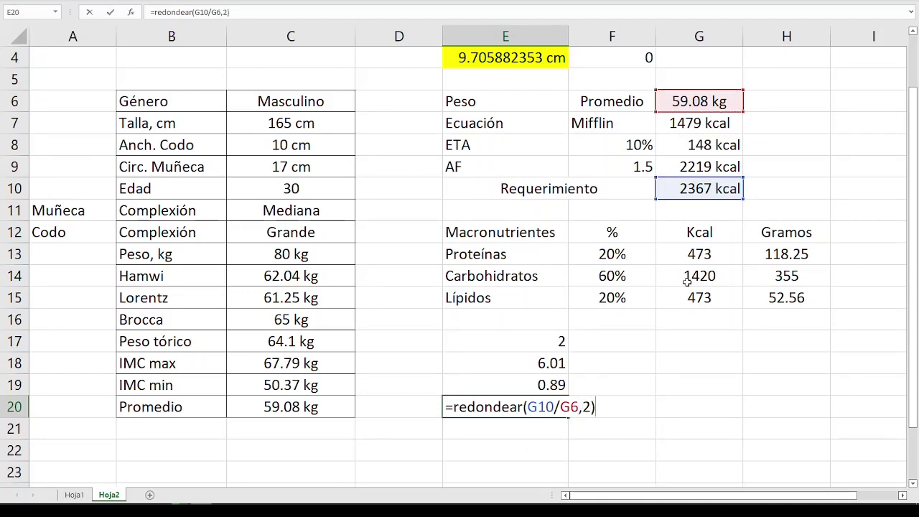
{"action": "key", "text": "BackSpace"}
{"action": "key", "text": "BackSpace"}
{"action": "type", "text": "0"}
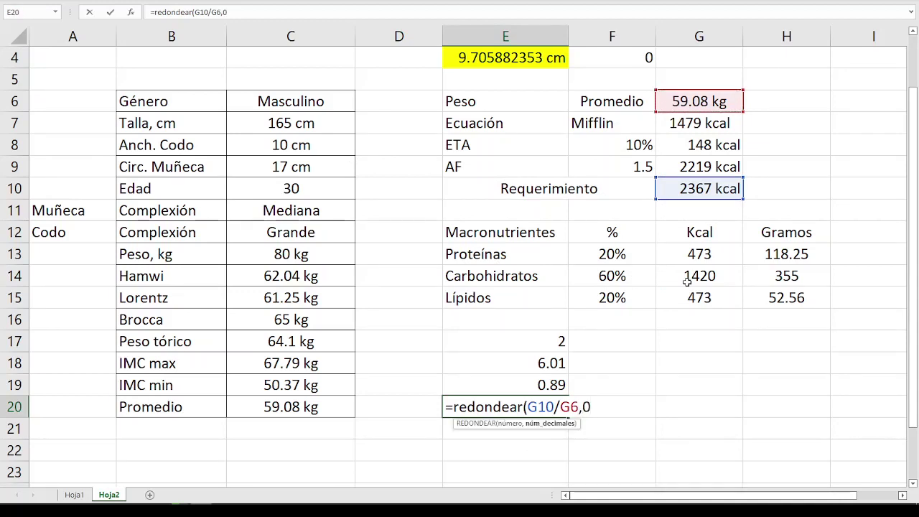
{"action": "type", "text": ")"}
{"action": "key", "text": "Return"}
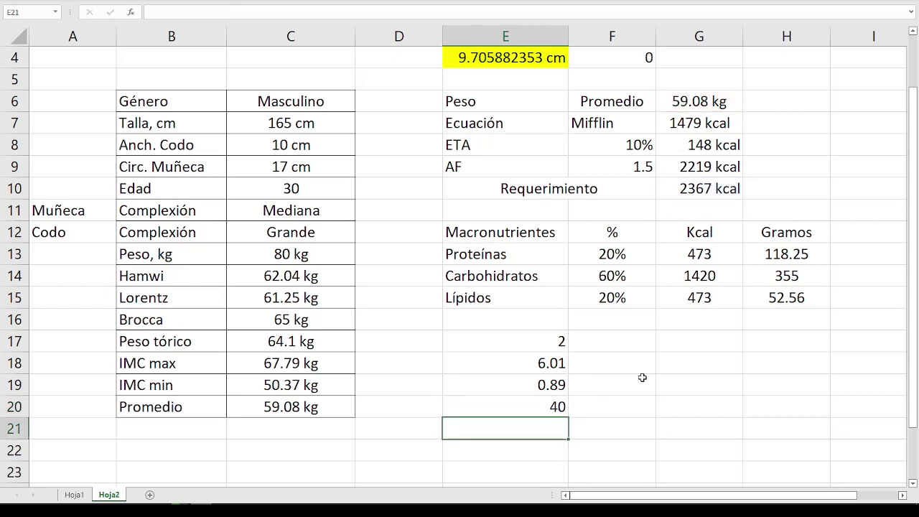
Shift the results into column F and label E17:E20 Proteínas, Carbohidratos, Lípidos, Energía.
{"action": "mouse_move", "coordinate": [551, 343]}
{"action": "left_mouse_down"}
{"action": "mouse_move", "coordinate": [544, 405]}
{"action": "mouse_move", "coordinate": [632, 417]}
{"action": "left_mouse_up"}
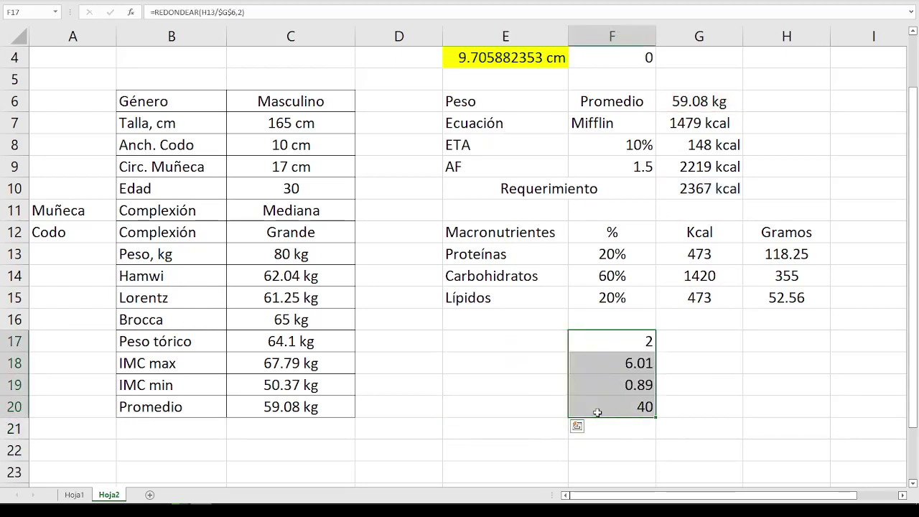
{"action": "left_click", "coordinate": [511, 344]}
{"action": "type", "text": "Prote"}
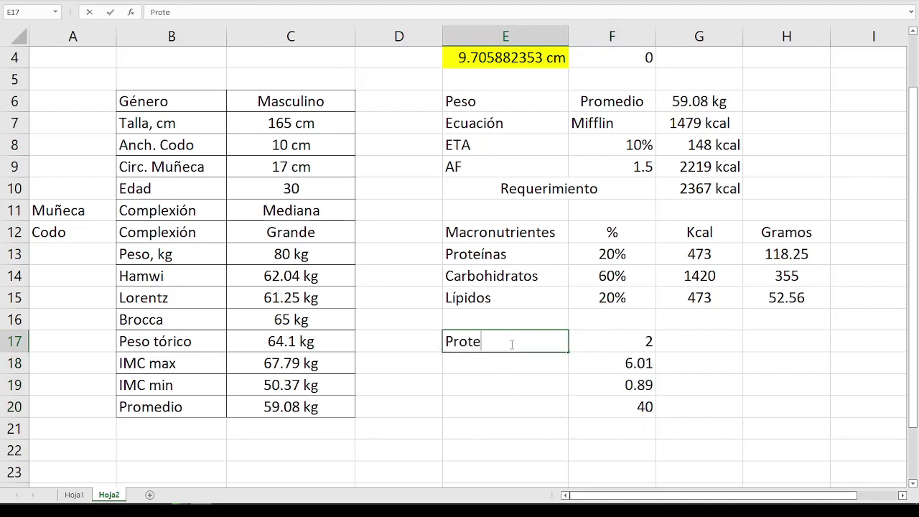
{"action": "type", "text": "ínas"}
{"action": "key", "text": "Return"}
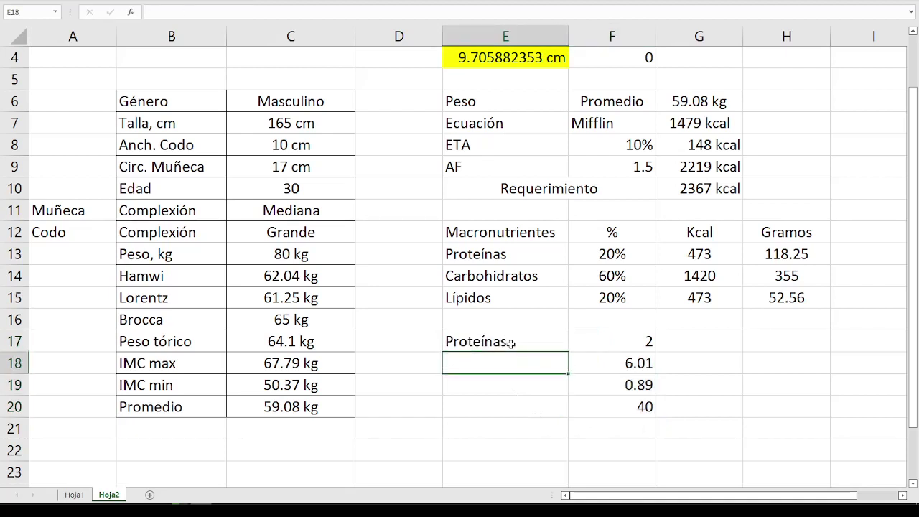
{"action": "type", "text": "Carbohidrat"}
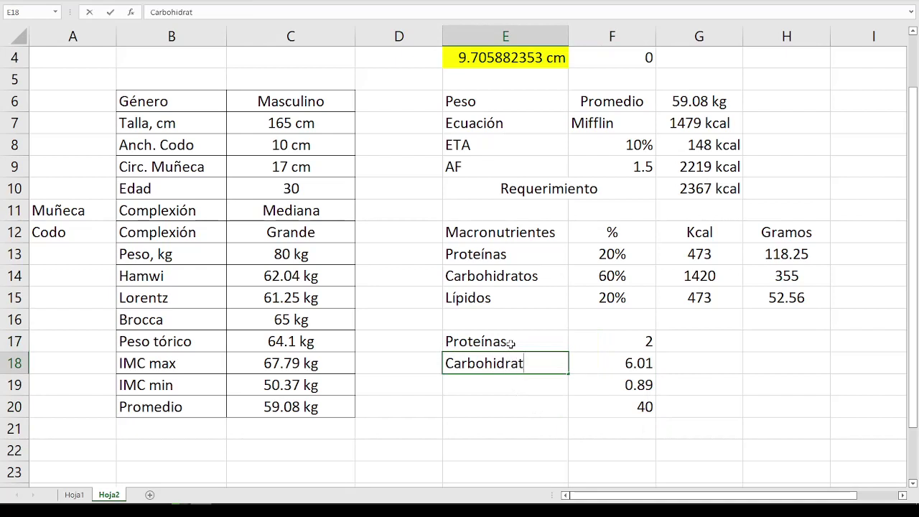
{"action": "type", "text": "os"}
{"action": "key", "text": "Return"}
{"action": "type", "text": "pido"}
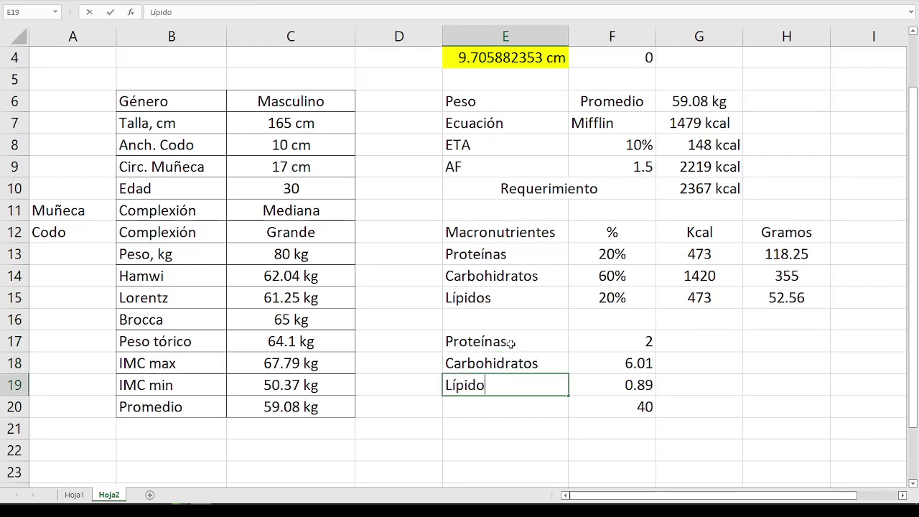
{"action": "type", "text": "s"}
{"action": "key", "text": "Return"}
{"action": "type", "text": "Energía"}
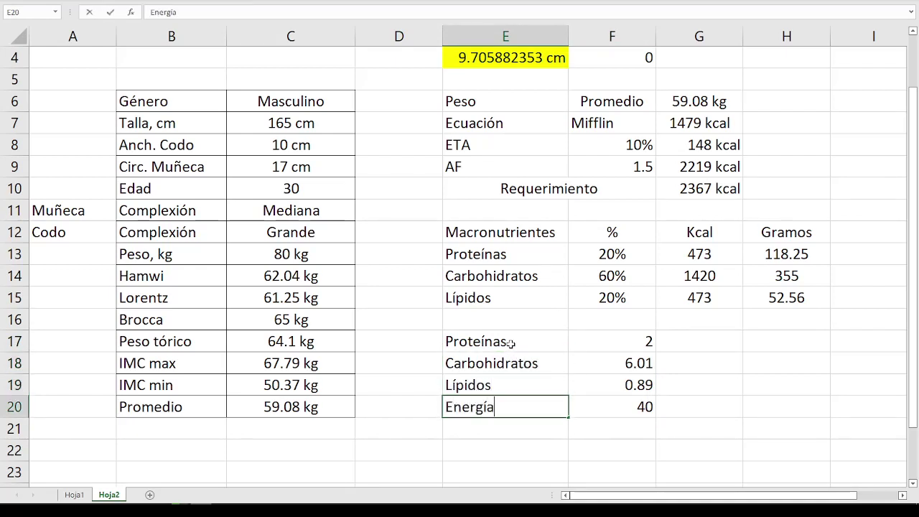
{"action": "key", "text": "Return"}
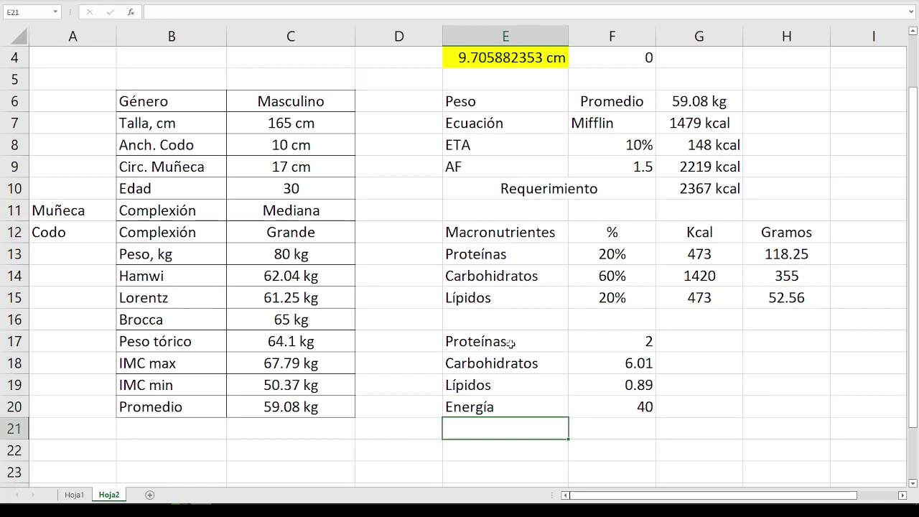
{"action": "left_click_drag", "start_coordinate": [511, 343], "coordinate": [614, 409]}
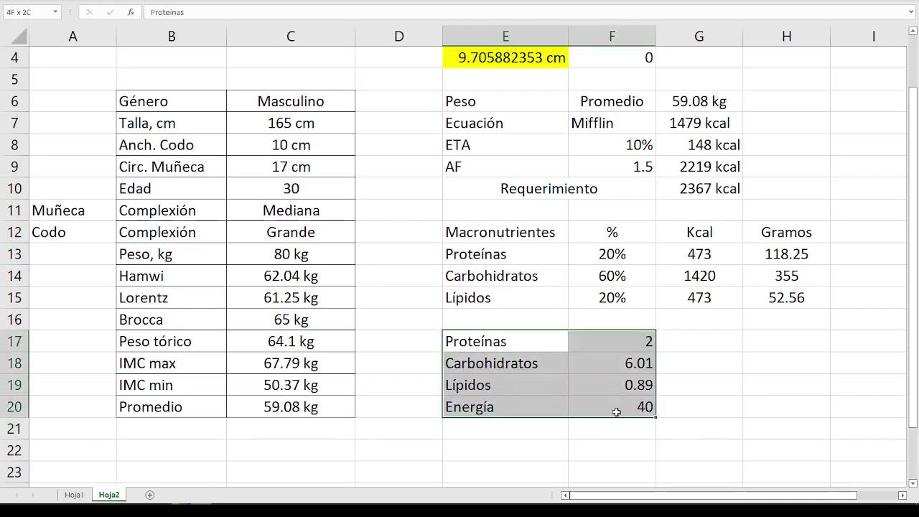
Preview recommended charts for the four-row selection, then close them without inserting.
{"action": "left_click", "coordinate": [140, 4]}
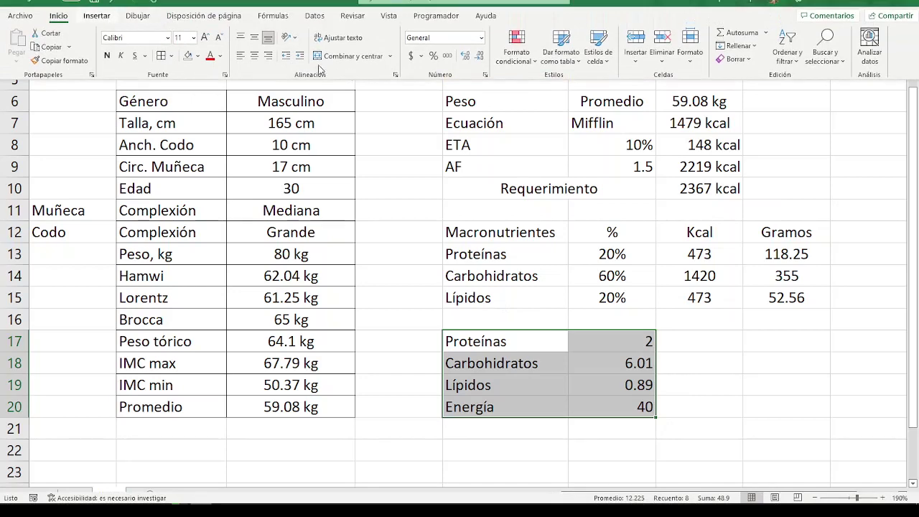
{"action": "scroll", "coordinate": [132, 27], "scroll_direction": "down", "scroll_amount": 1}
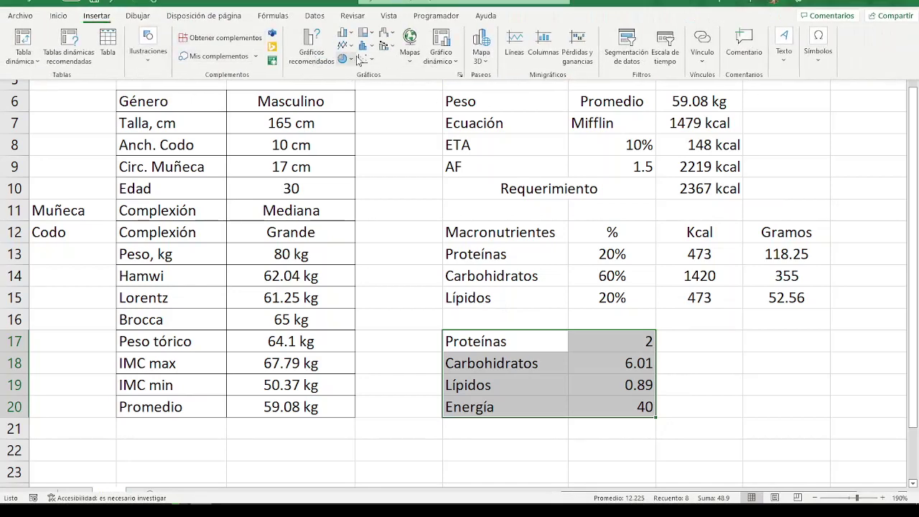
{"action": "left_click", "coordinate": [317, 54]}
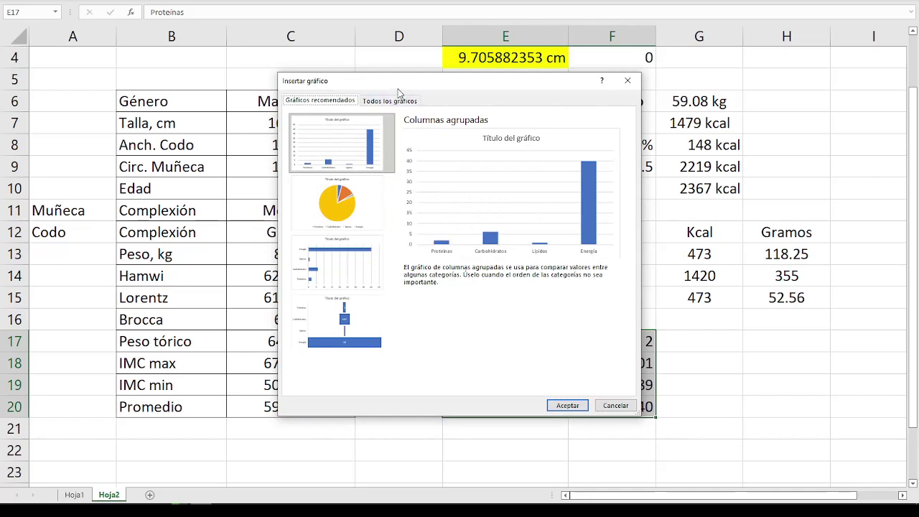
{"action": "left_click_drag", "start_coordinate": [397, 86], "coordinate": [310, 74]}
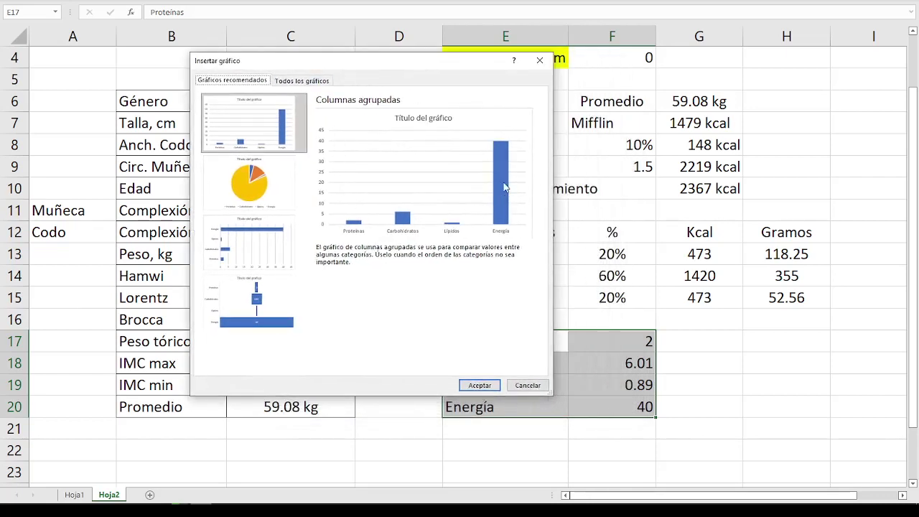
{"action": "left_click", "coordinate": [540, 60]}
Insert a clustered column chart from E17:F19 (Proteínas, Carbohidratos, Lípidos), excluding Energía.
{"action": "left_click_drag", "start_coordinate": [517, 347], "coordinate": [636, 383]}
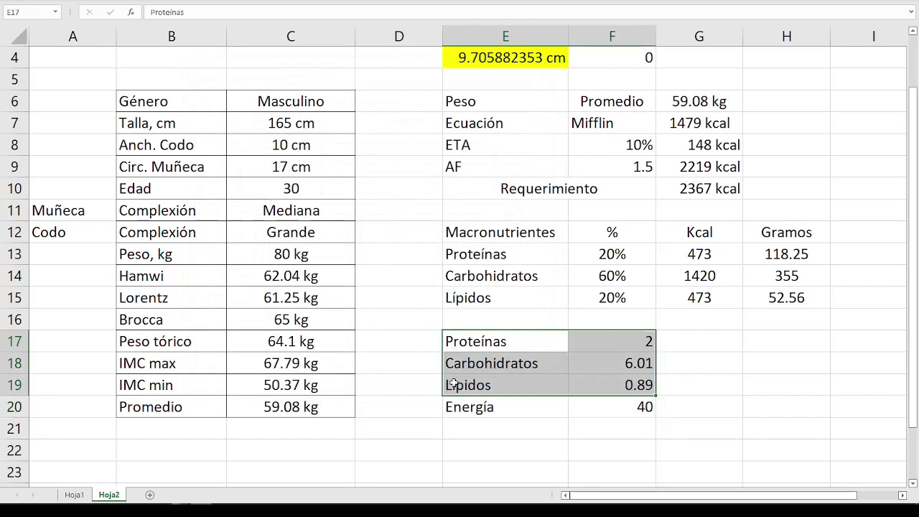
{"action": "left_click", "coordinate": [519, 407]}
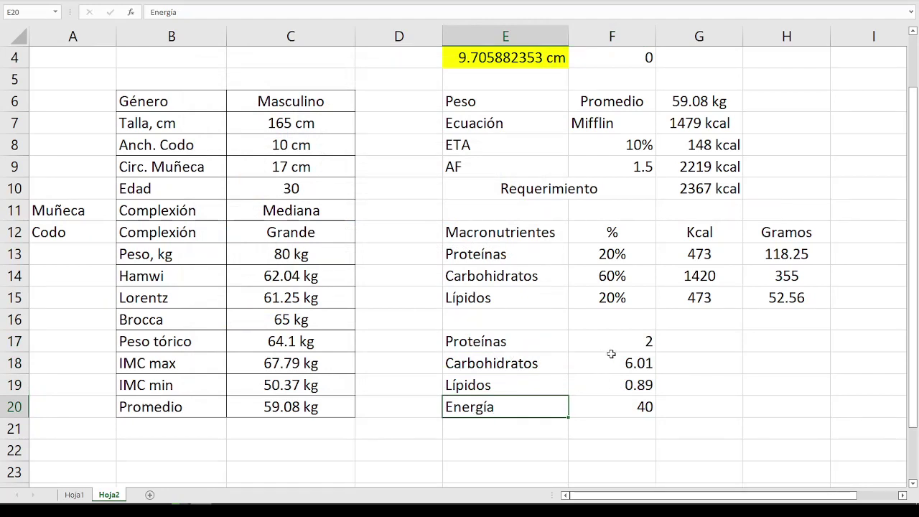
{"action": "left_click_drag", "start_coordinate": [652, 338], "coordinate": [646, 385]}
{"action": "left_click", "coordinate": [643, 406]}
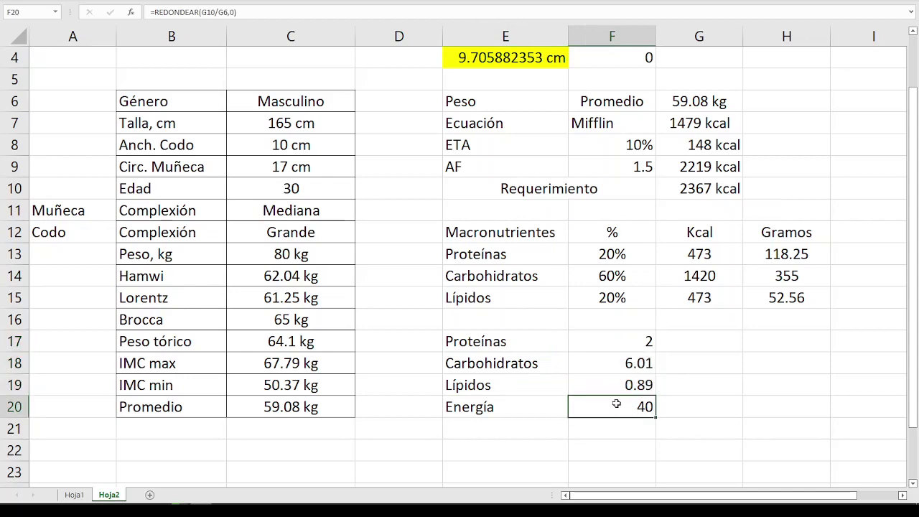
{"action": "left_click_drag", "start_coordinate": [496, 341], "coordinate": [622, 389]}
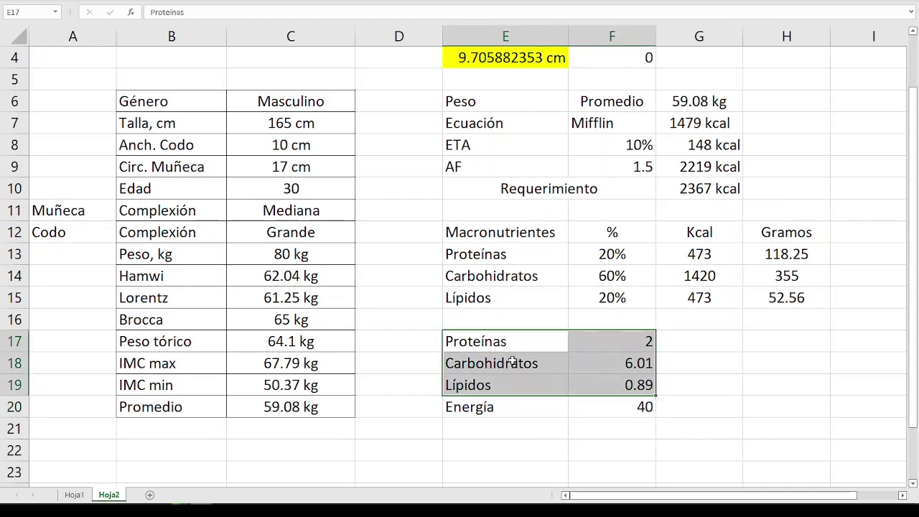
{"action": "left_click", "coordinate": [412, 2]}
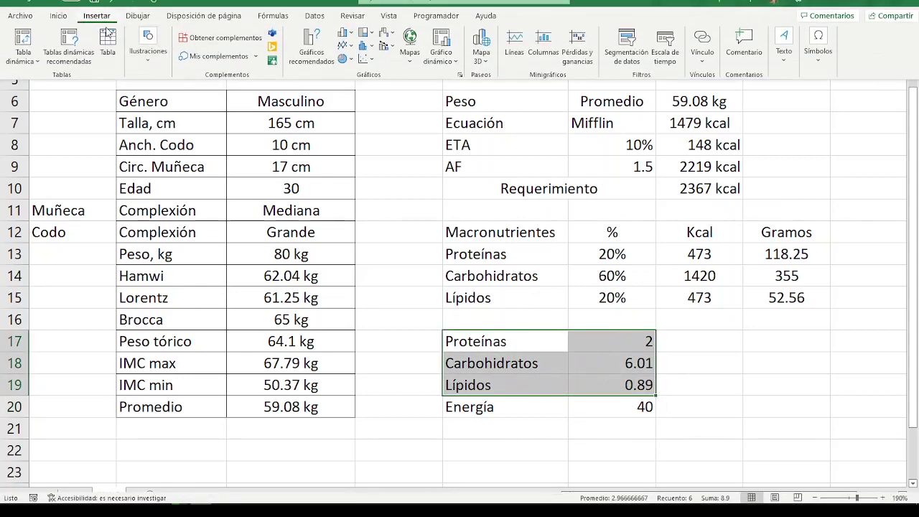
{"action": "left_click", "coordinate": [312, 47]}
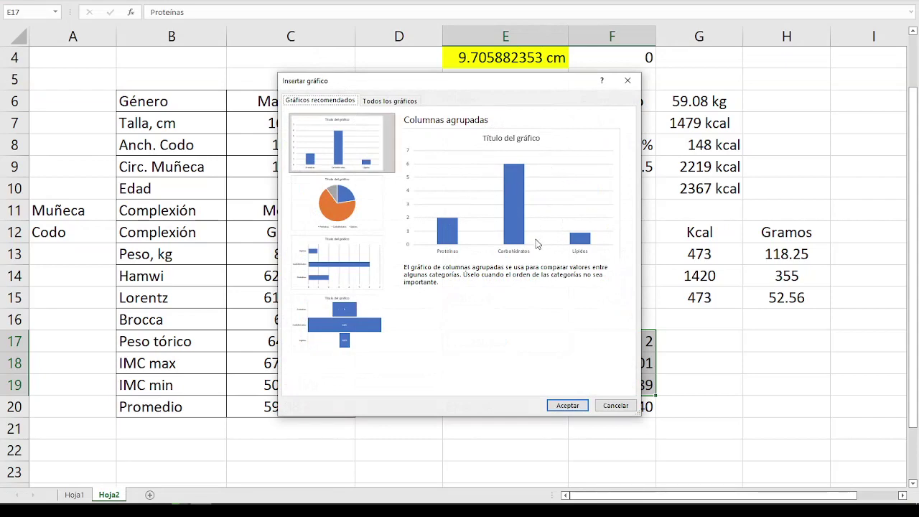
{"action": "left_click", "coordinate": [567, 405]}
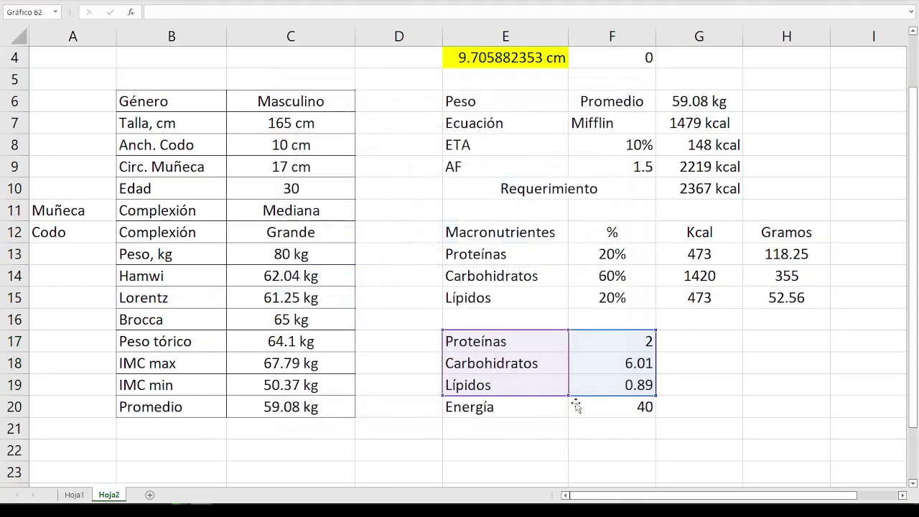
Delete the column chart's title.
{"action": "left_click", "coordinate": [503, 134]}
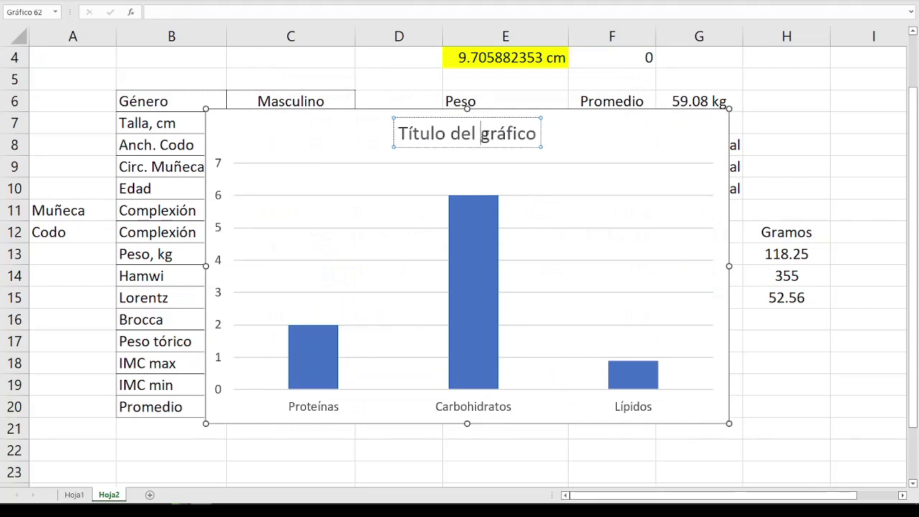
{"action": "double_click", "coordinate": [508, 133]}
{"action": "left_click", "coordinate": [479, 134]}
{"action": "key", "text": "Escape"}
{"action": "key", "text": "Delete"}
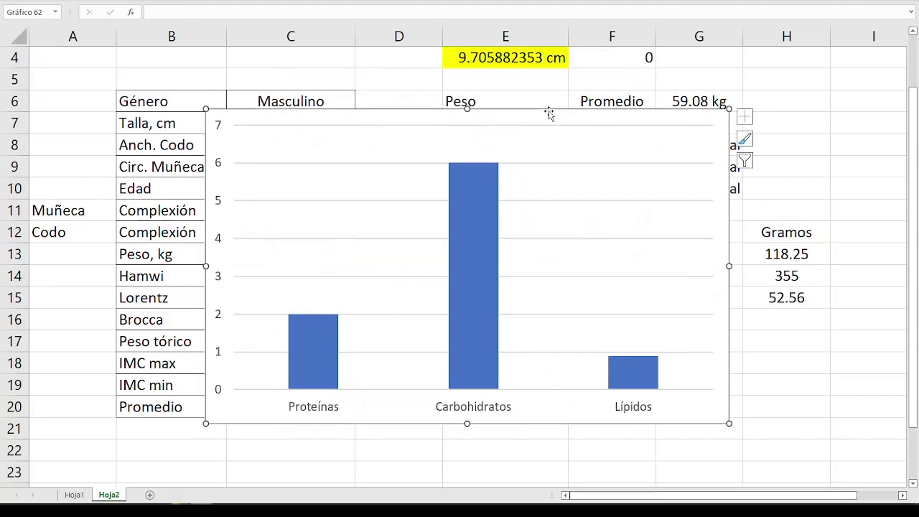
Move and resize the chart to sit just below the table, and narrow column D.
{"action": "mouse_move", "coordinate": [711, 105]}
{"action": "left_mouse_down"}
{"action": "mouse_move", "coordinate": [831, 186]}
{"action": "mouse_move", "coordinate": [677, 267]}
{"action": "mouse_move", "coordinate": [734, 214]}
{"action": "mouse_move", "coordinate": [612, 282]}
{"action": "mouse_move", "coordinate": [623, 310]}
{"action": "left_mouse_up"}
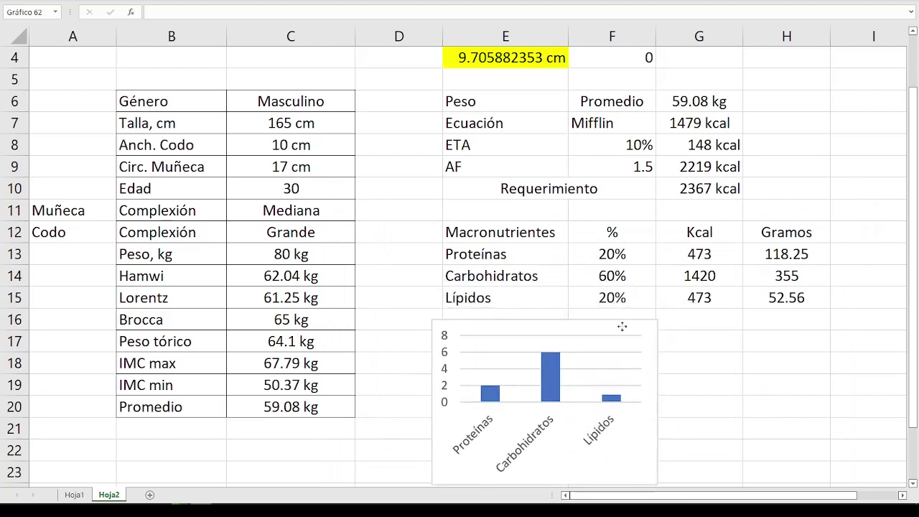
{"action": "left_click_drag", "start_coordinate": [660, 388], "coordinate": [759, 388]}
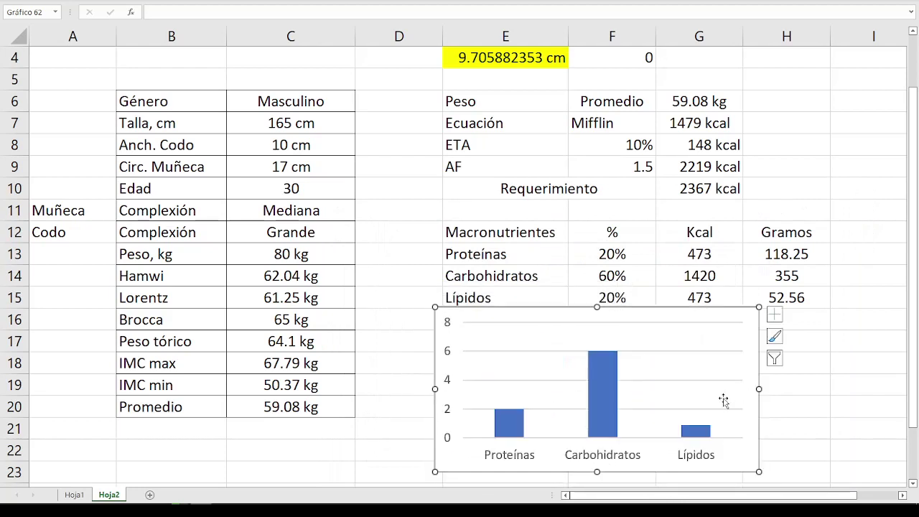
{"action": "mouse_move", "coordinate": [597, 307]}
{"action": "left_mouse_down"}
{"action": "mouse_move", "coordinate": [610, 352]}
{"action": "mouse_move", "coordinate": [584, 323]}
{"action": "mouse_move", "coordinate": [599, 308]}
{"action": "left_mouse_up"}
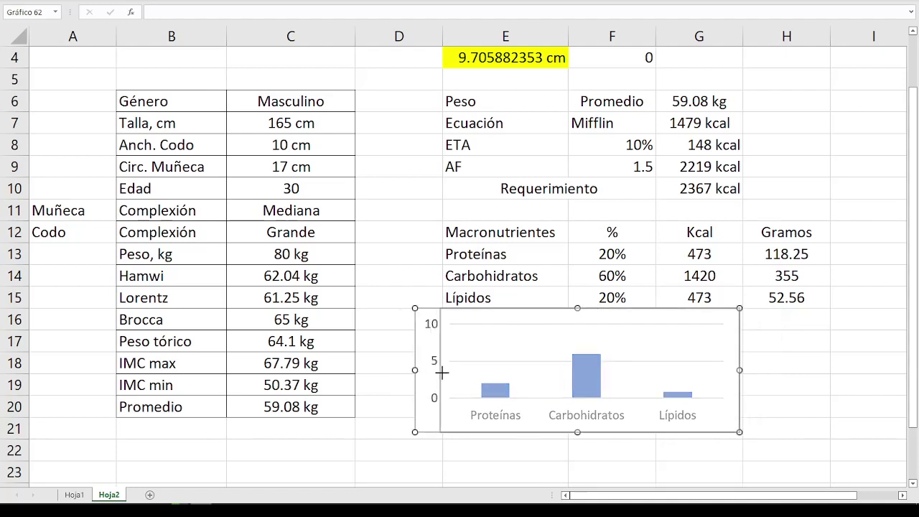
{"action": "left_click_drag", "start_coordinate": [415, 371], "coordinate": [443, 370]}
{"action": "left_click_drag", "start_coordinate": [441, 36], "coordinate": [370, 35]}
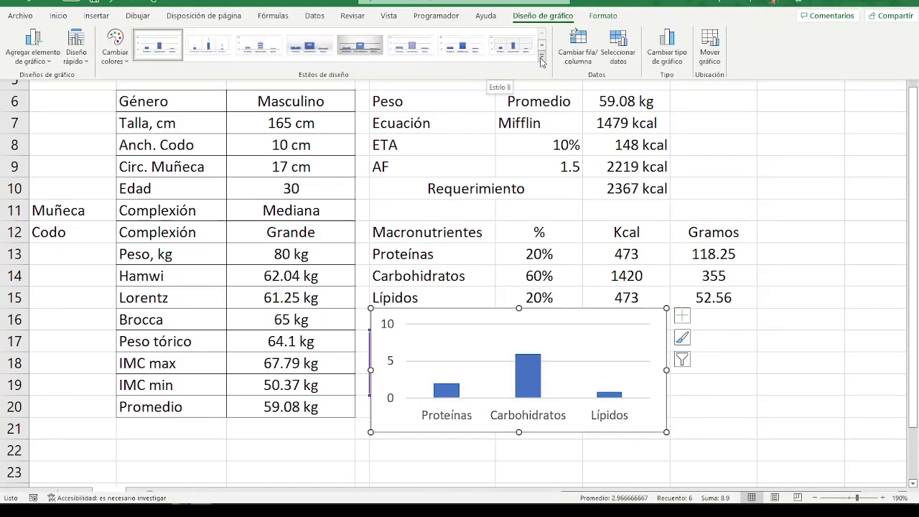
Dismiss the chart styles gallery and show the chart's Elementos de gráfico list.
{"action": "left_click", "coordinate": [541, 56]}
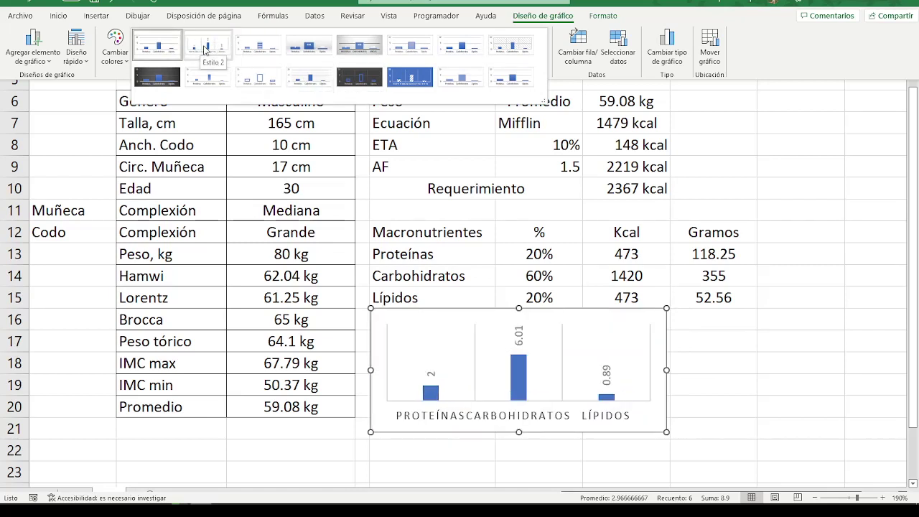
{"action": "key", "text": "Escape"}
{"action": "left_click", "coordinate": [682, 316]}
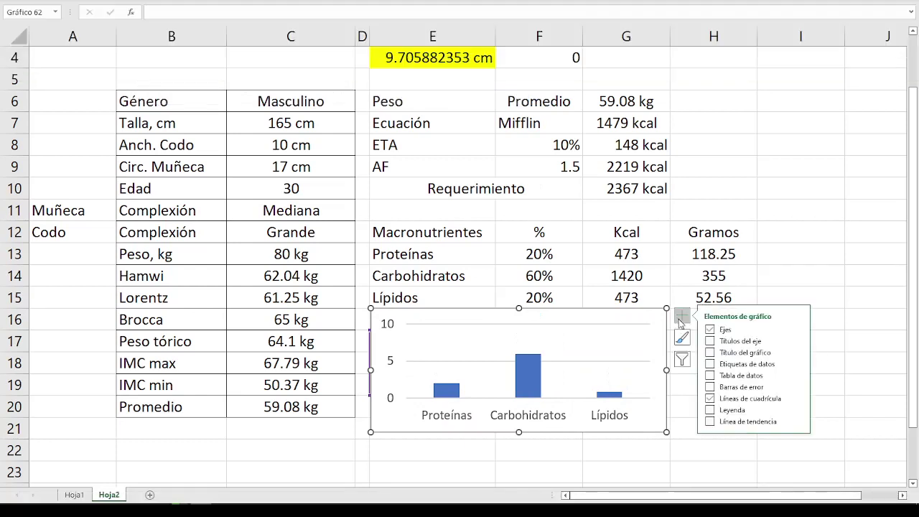
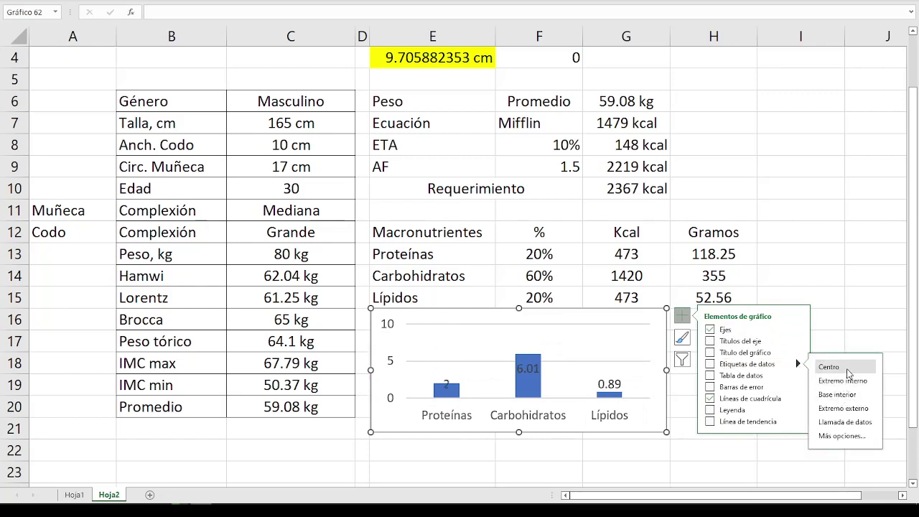
Place the chart's data labels at Outside End and retitle the vertical axis 'g/kg'.
{"action": "left_click", "coordinate": [850, 413]}
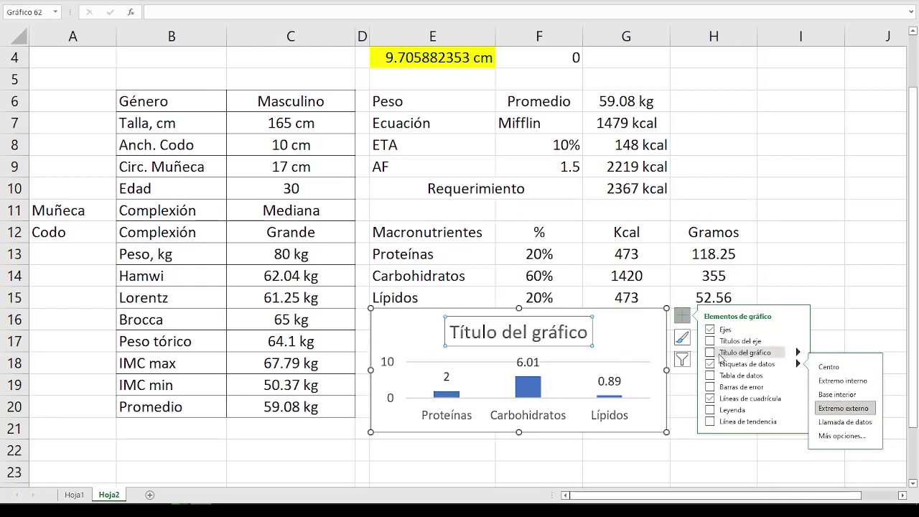
{"action": "mouse_move", "coordinate": [754, 341]}
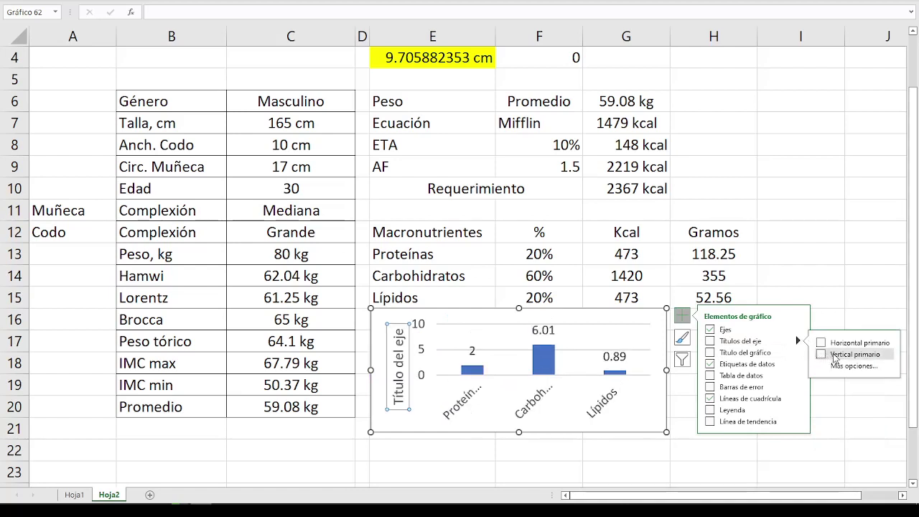
{"action": "left_click", "coordinate": [411, 374]}
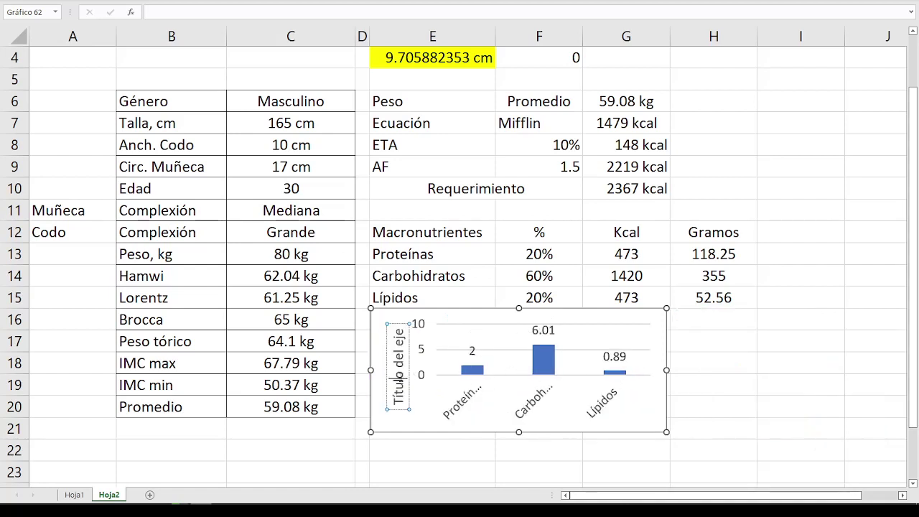
{"action": "left_click_drag", "start_coordinate": [411, 375], "coordinate": [403, 384]}
{"action": "triple_click", "coordinate": [402, 384]}
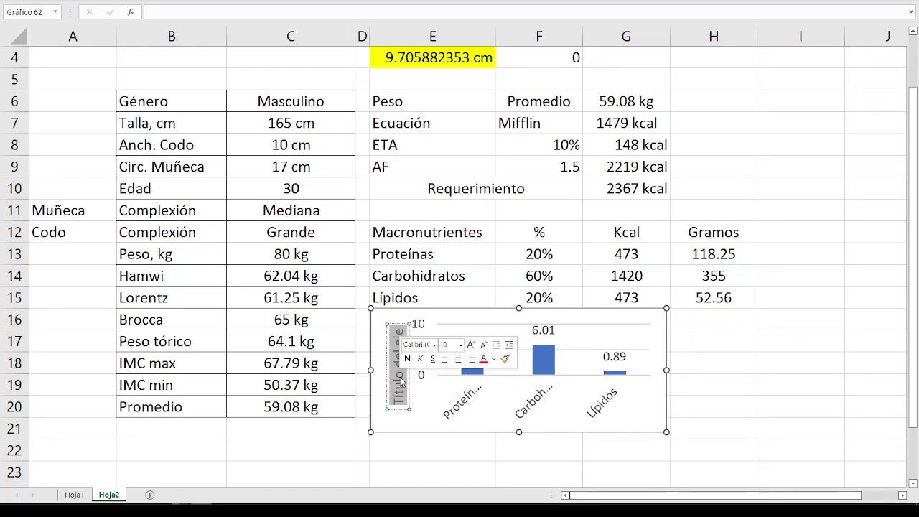
{"action": "type", "text": "g/k"}
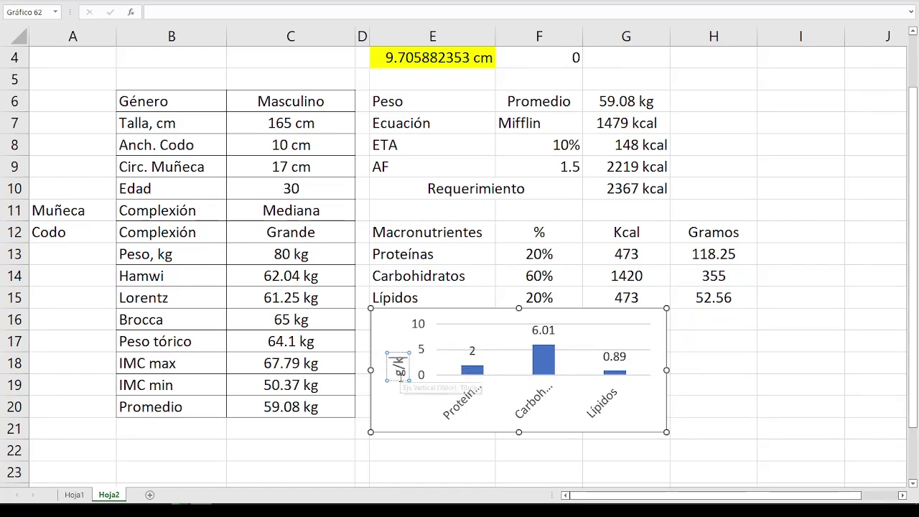
{"action": "type", "text": "g"}
Widen the macronutrient chart so category labels lie flat, and position it below the table.
{"action": "left_click", "coordinate": [697, 425]}
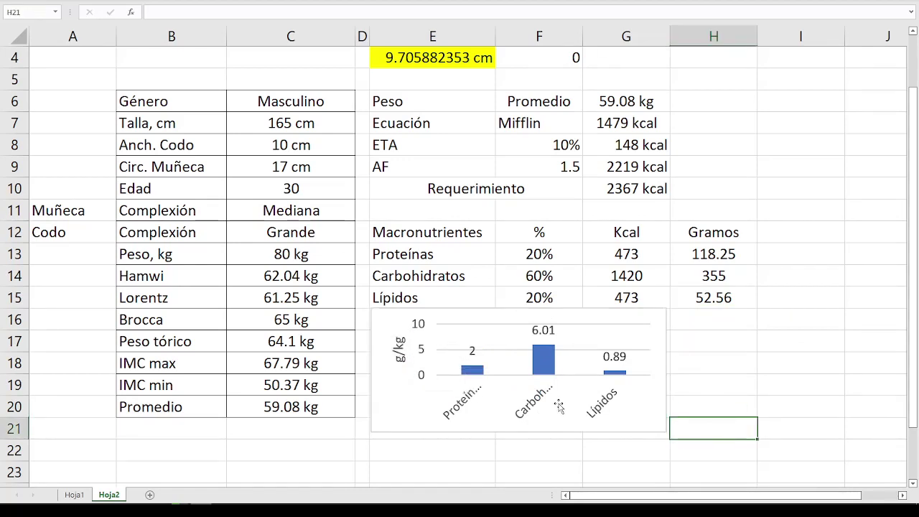
{"action": "left_click_drag", "start_coordinate": [520, 431], "coordinate": [520, 466]}
{"action": "left_click_drag", "start_coordinate": [371, 404], "coordinate": [369, 405]}
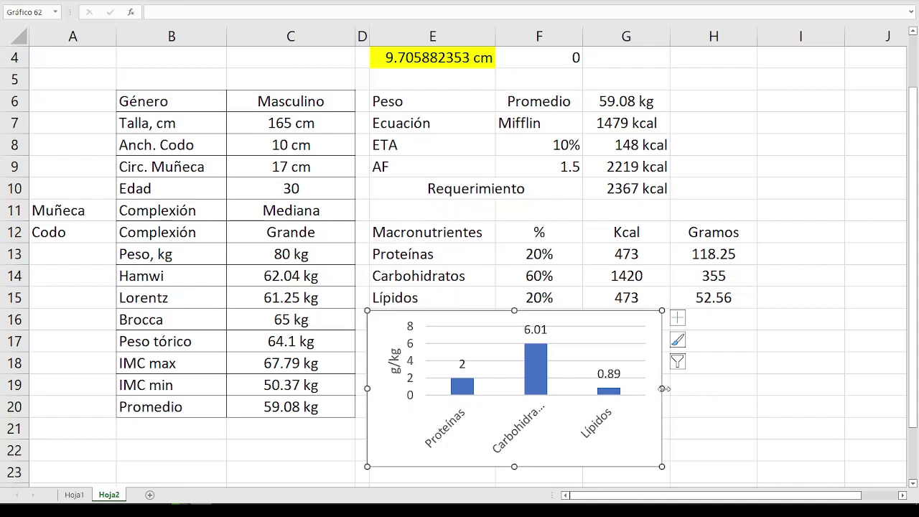
{"action": "left_click_drag", "start_coordinate": [663, 389], "coordinate": [645, 388]}
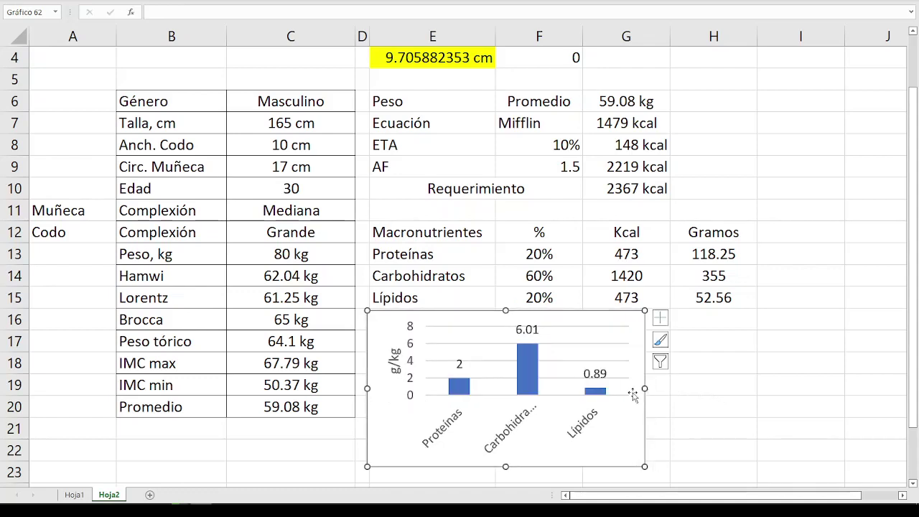
{"action": "left_click", "coordinate": [652, 397]}
{"action": "left_click", "coordinate": [644, 415]}
{"action": "left_click_drag", "start_coordinate": [645, 388], "coordinate": [706, 389]}
{"action": "left_click_drag", "start_coordinate": [706, 424], "coordinate": [697, 431]}
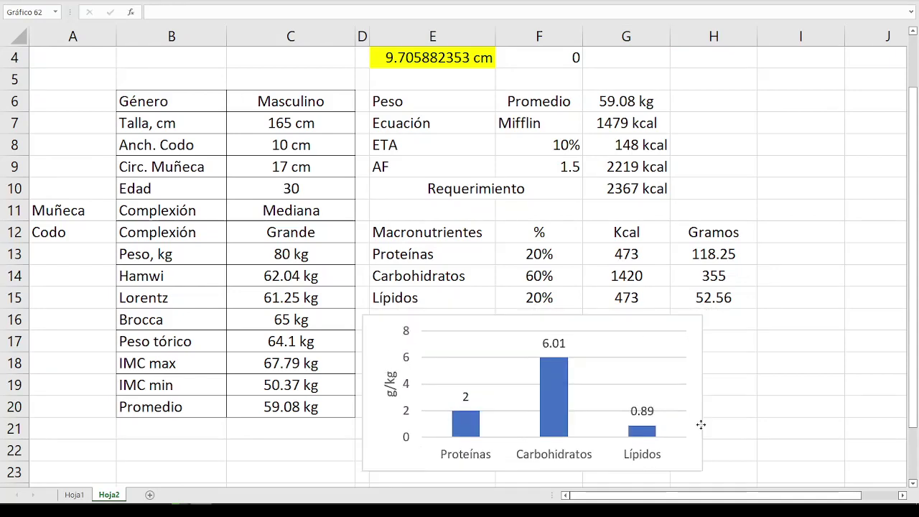
{"action": "left_click", "coordinate": [711, 405]}
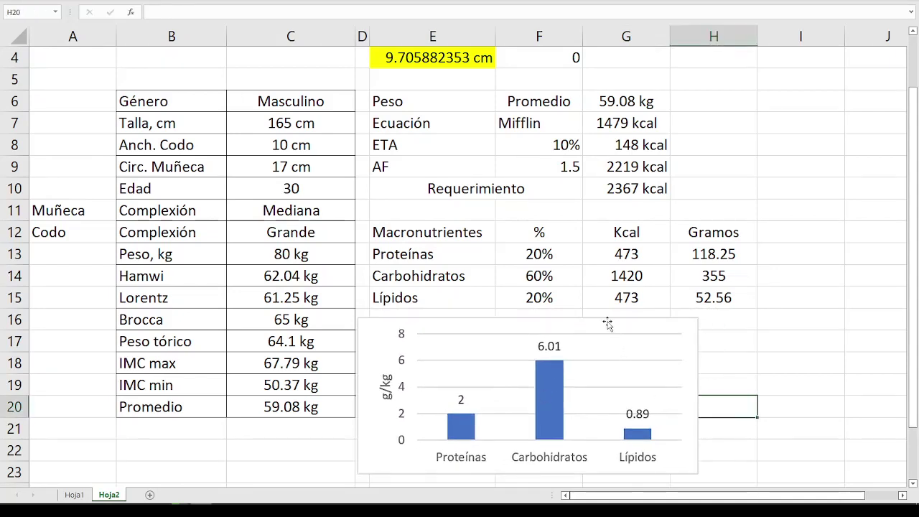
Insert a clustered column chart of the Energía value 40 from E20:F20.
{"action": "left_click_drag", "start_coordinate": [607, 324], "coordinate": [395, 143]}
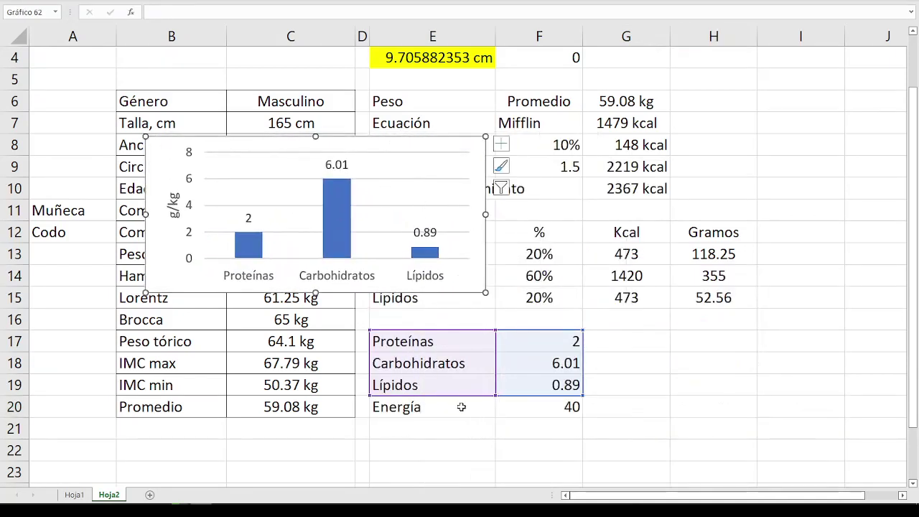
{"action": "left_click_drag", "start_coordinate": [461, 407], "coordinate": [524, 410]}
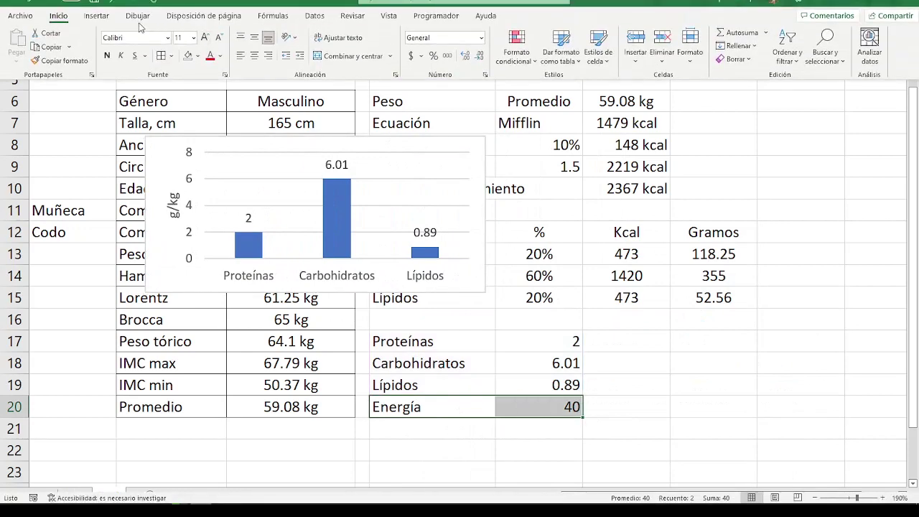
{"action": "left_click", "coordinate": [98, 15]}
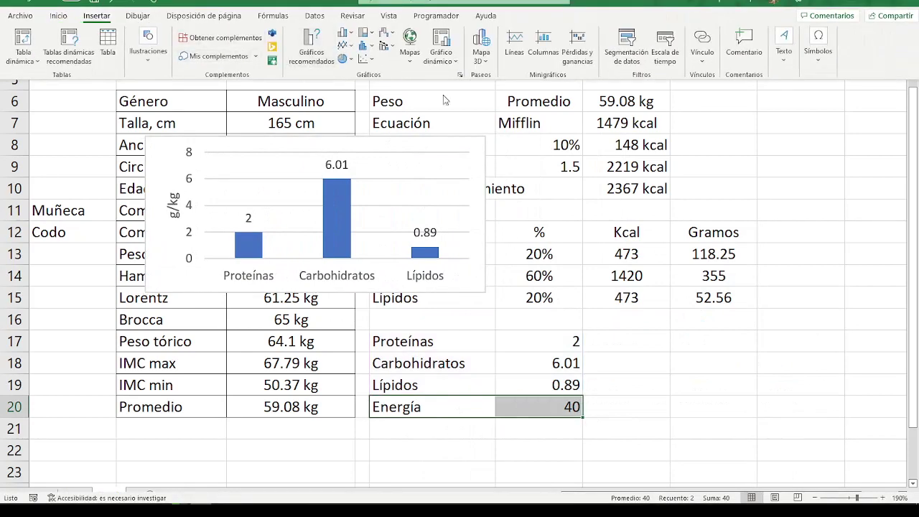
{"action": "left_click", "coordinate": [345, 36]}
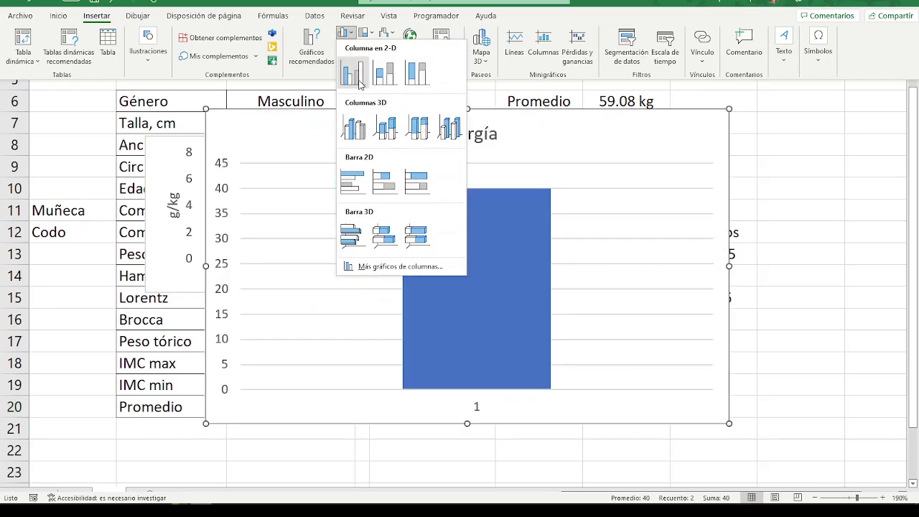
{"action": "left_click", "coordinate": [359, 84]}
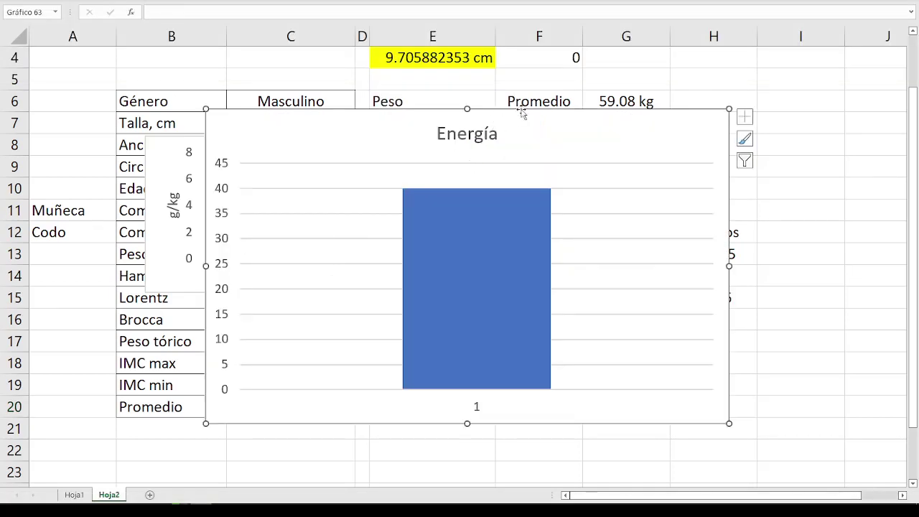
Shrink the new Energía chart and place it beside the table.
{"action": "left_click_drag", "start_coordinate": [521, 112], "coordinate": [684, 186]}
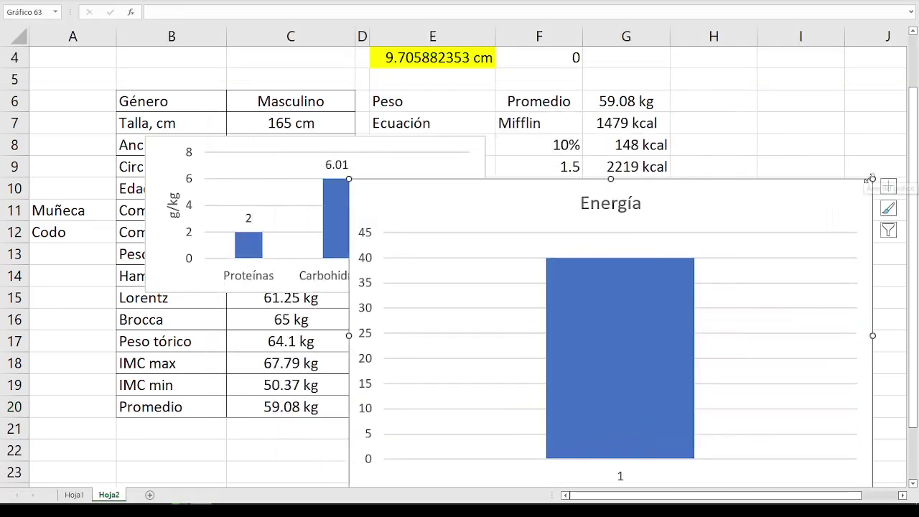
{"action": "left_click_drag", "start_coordinate": [873, 179], "coordinate": [658, 245]}
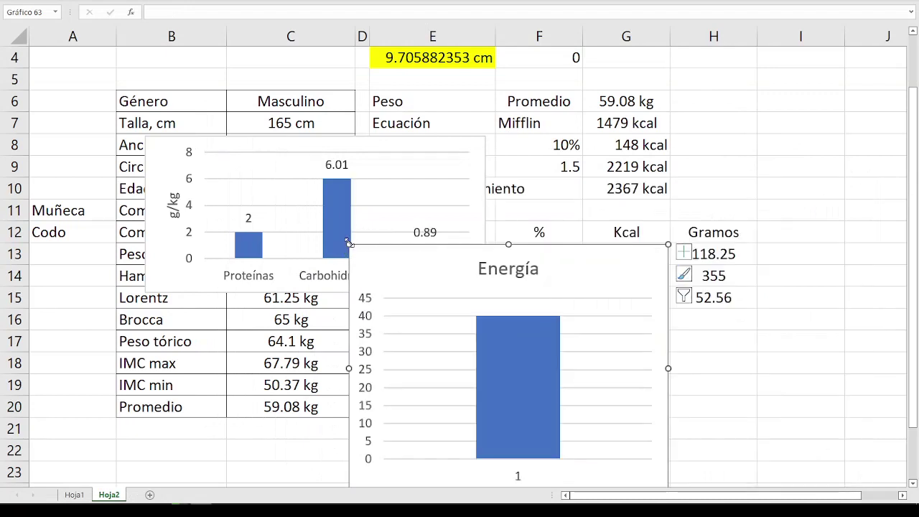
{"action": "mouse_move", "coordinate": [347, 242]}
{"action": "left_mouse_down"}
{"action": "mouse_move", "coordinate": [538, 307]}
{"action": "mouse_move", "coordinate": [693, 246]}
{"action": "mouse_move", "coordinate": [685, 272]}
{"action": "left_mouse_up"}
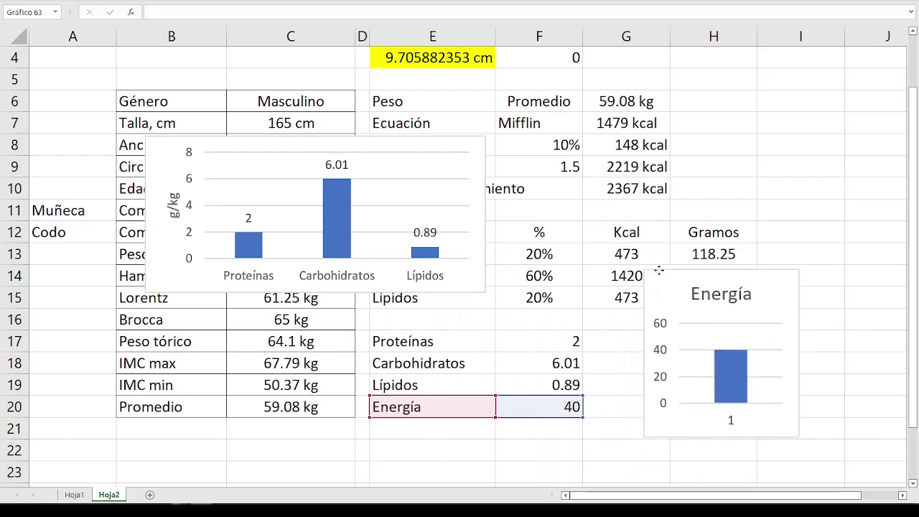
{"action": "left_click_drag", "start_coordinate": [733, 362], "coordinate": [665, 371]}
Delete the Energía chart title and show the 40 data label at Outside End.
{"action": "left_click", "coordinate": [688, 305]}
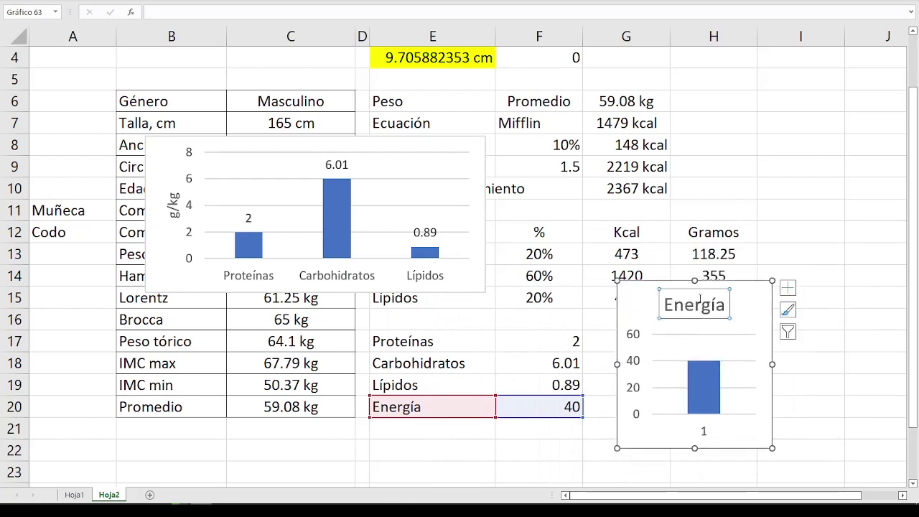
{"action": "key", "text": "Delete"}
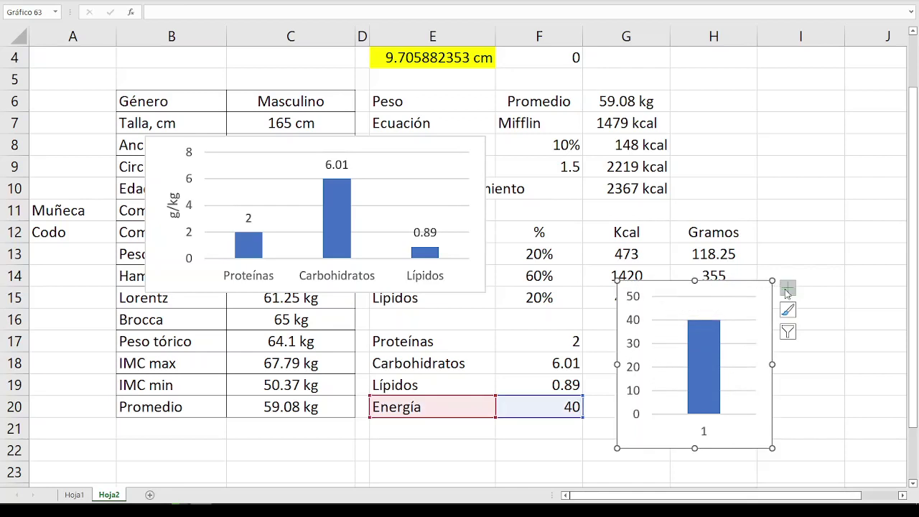
{"action": "left_click", "coordinate": [787, 287]}
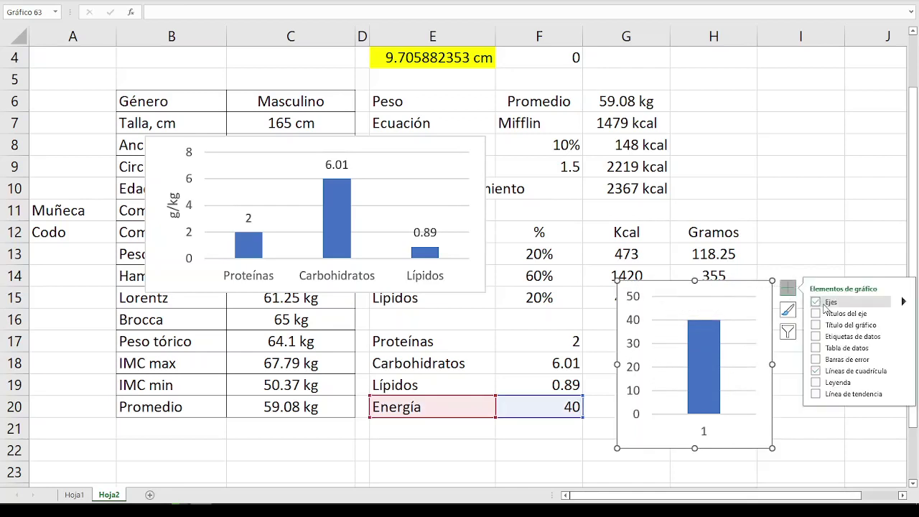
{"action": "left_click", "coordinate": [903, 338]}
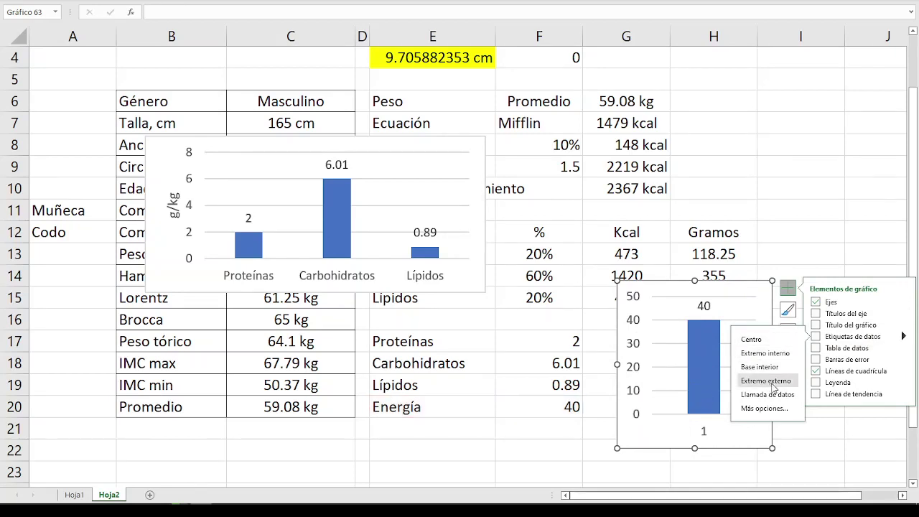
{"action": "left_click", "coordinate": [769, 381]}
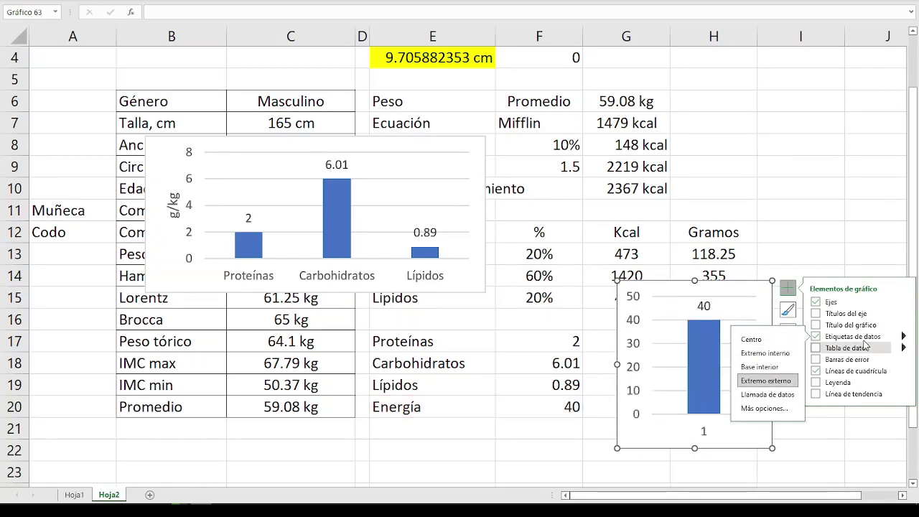
Add a primary vertical axis title reading 'Energía'.
{"action": "left_click", "coordinate": [896, 318]}
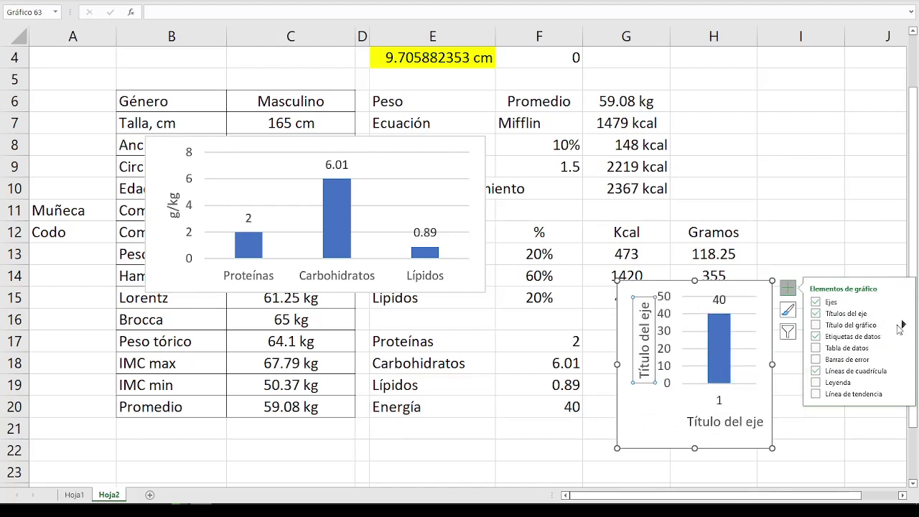
{"action": "left_click", "coordinate": [884, 316]}
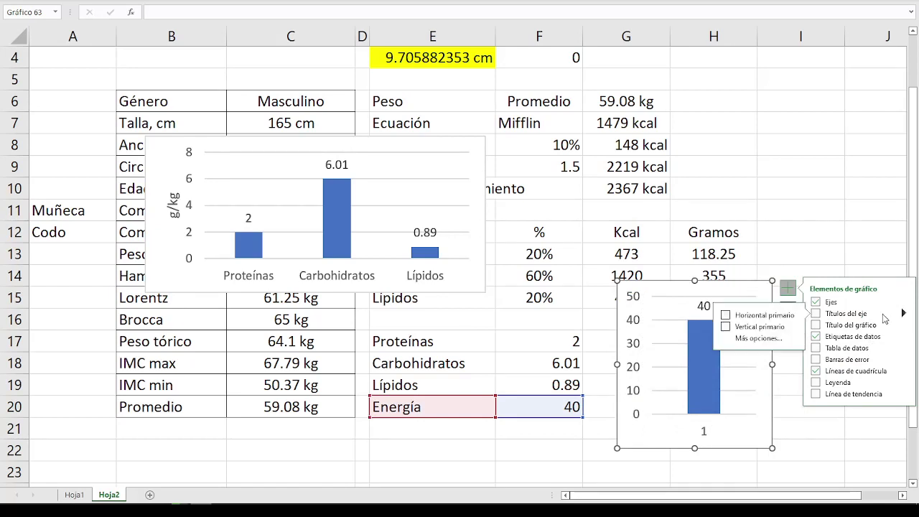
{"action": "left_click", "coordinate": [771, 329]}
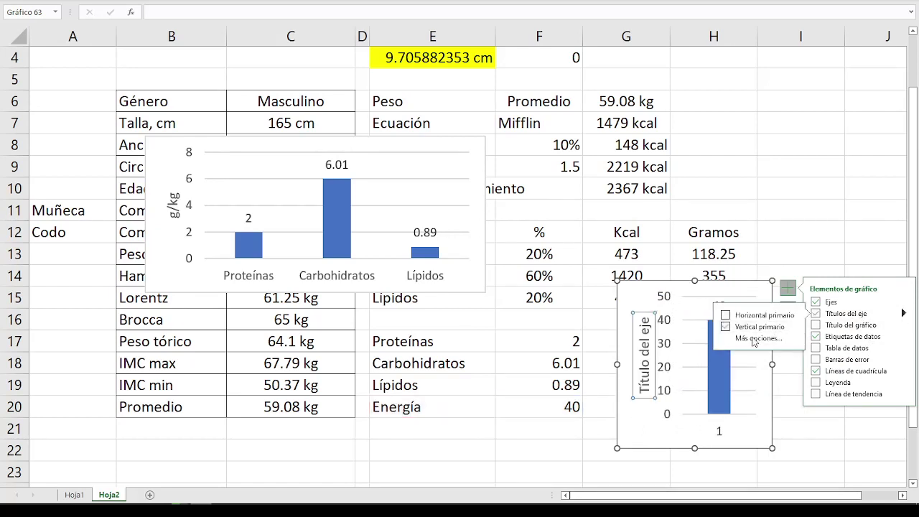
{"action": "left_click", "coordinate": [659, 365]}
{"action": "triple_click", "coordinate": [644, 355]}
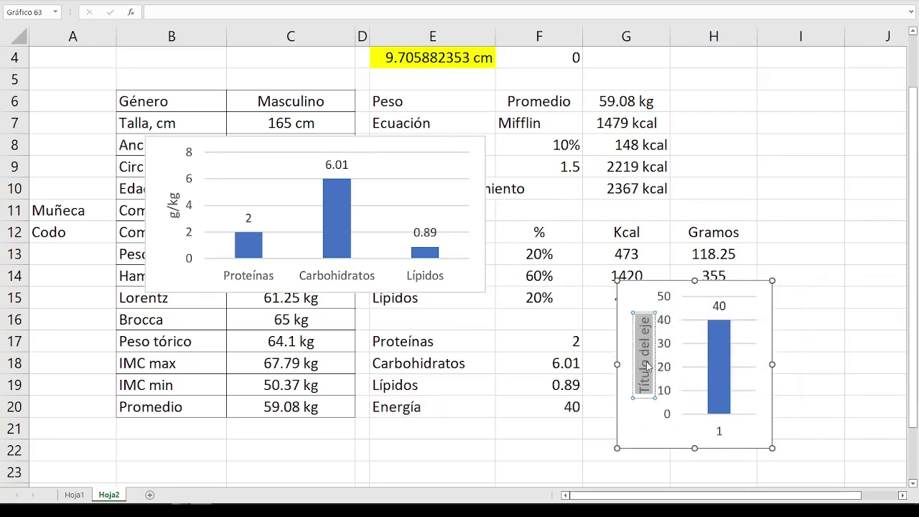
{"action": "key", "text": "Delete"}
{"action": "type", "text": "Energía"}
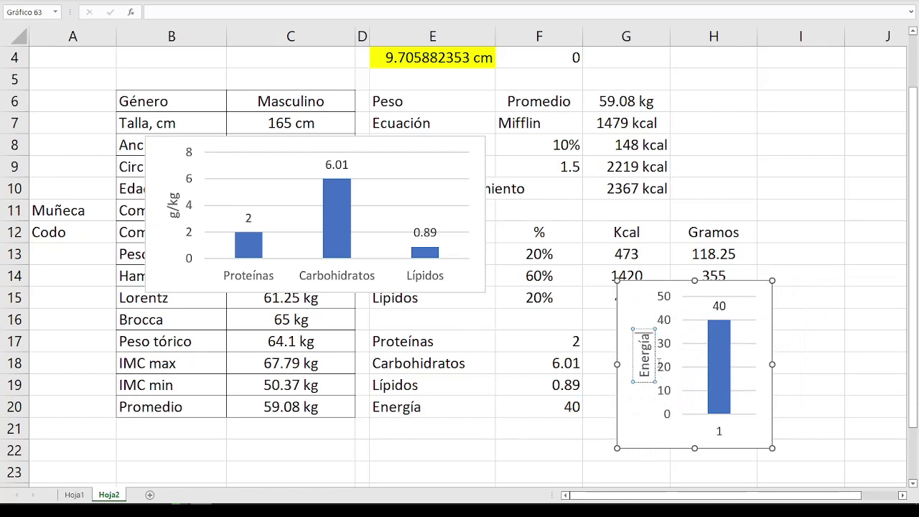
{"action": "left_click", "coordinate": [807, 345]}
Put the macronutrient chart under the table with the Energía chart beside it at matching height.
{"action": "left_click", "coordinate": [361, 238]}
{"action": "mouse_move", "coordinate": [416, 283]}
{"action": "left_mouse_down"}
{"action": "mouse_move", "coordinate": [556, 413]}
{"action": "mouse_move", "coordinate": [646, 467]}
{"action": "left_mouse_up"}
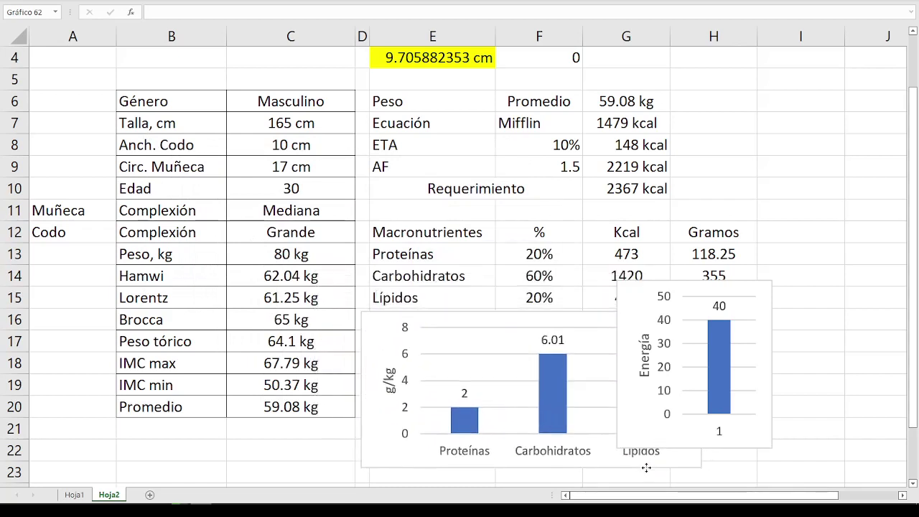
{"action": "left_click", "coordinate": [768, 398]}
{"action": "left_click_drag", "start_coordinate": [771, 395], "coordinate": [853, 426]}
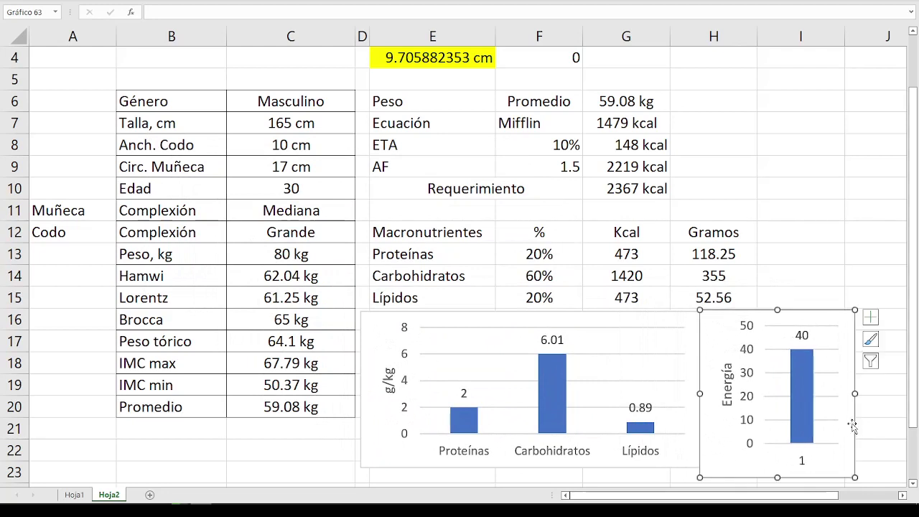
{"action": "left_click_drag", "start_coordinate": [853, 478], "coordinate": [859, 468]}
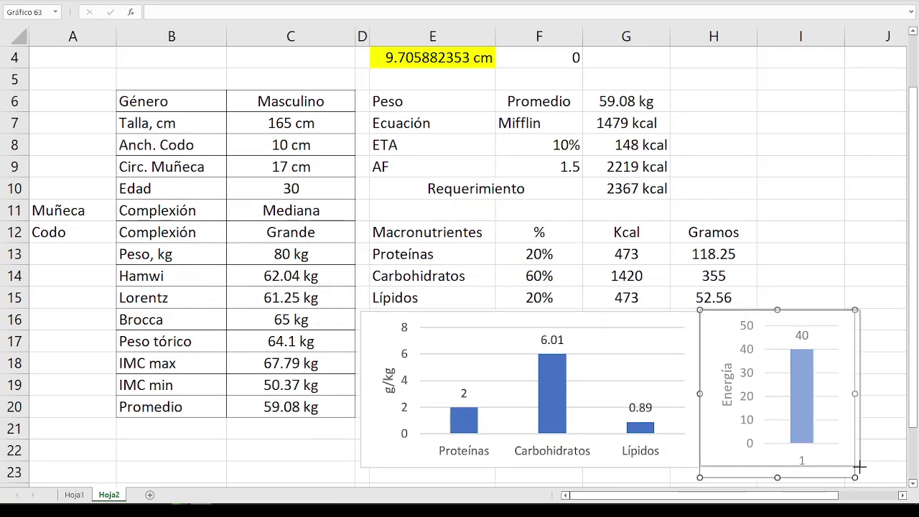
{"action": "left_click", "coordinate": [896, 398]}
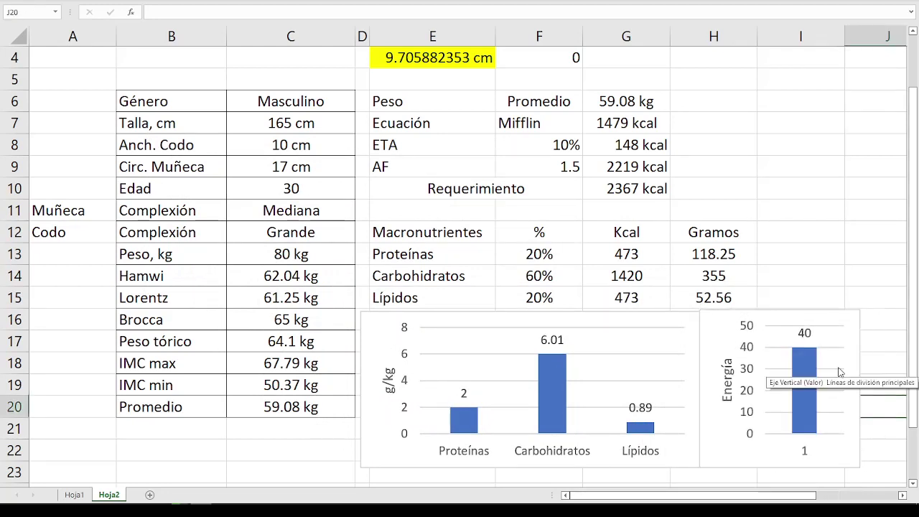
{"action": "left_click", "coordinate": [797, 124]}
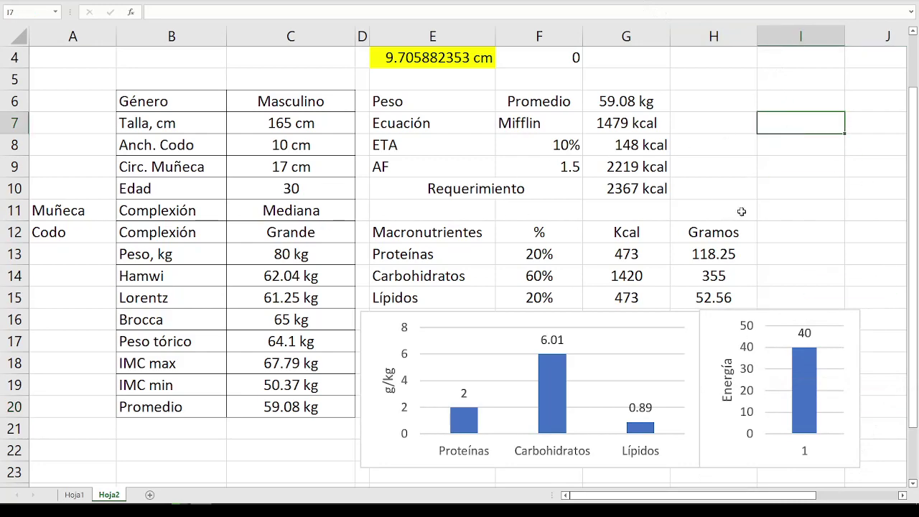
Turn off Líneas de cuadrícula on the Vista tab.
{"action": "left_click", "coordinate": [305, 4]}
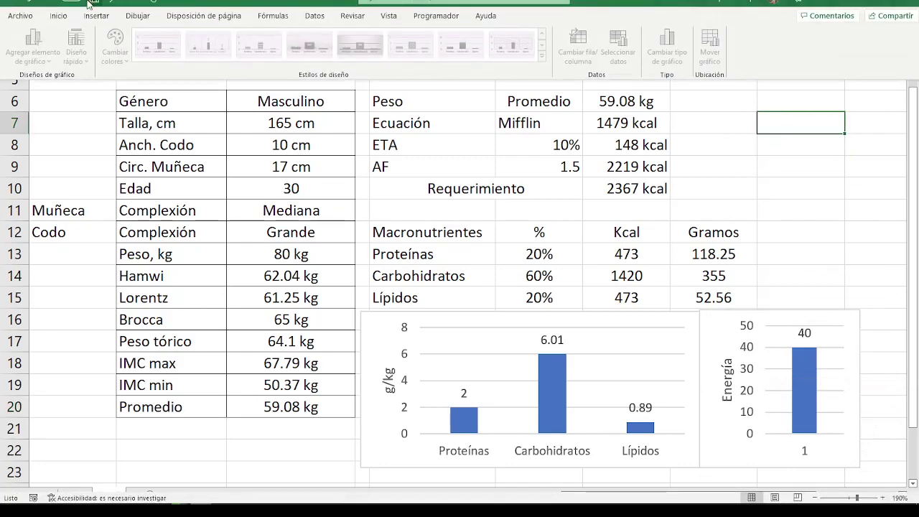
{"action": "left_click", "coordinate": [387, 17]}
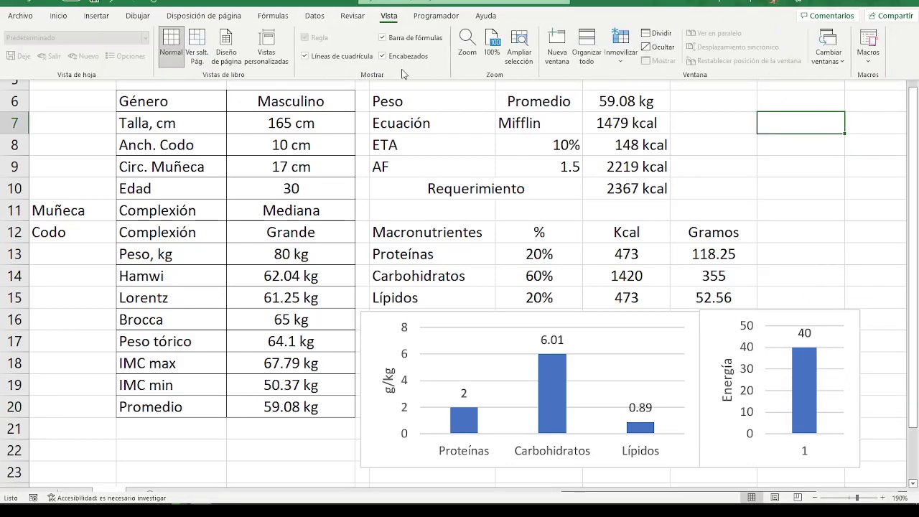
{"action": "left_click", "coordinate": [335, 58]}
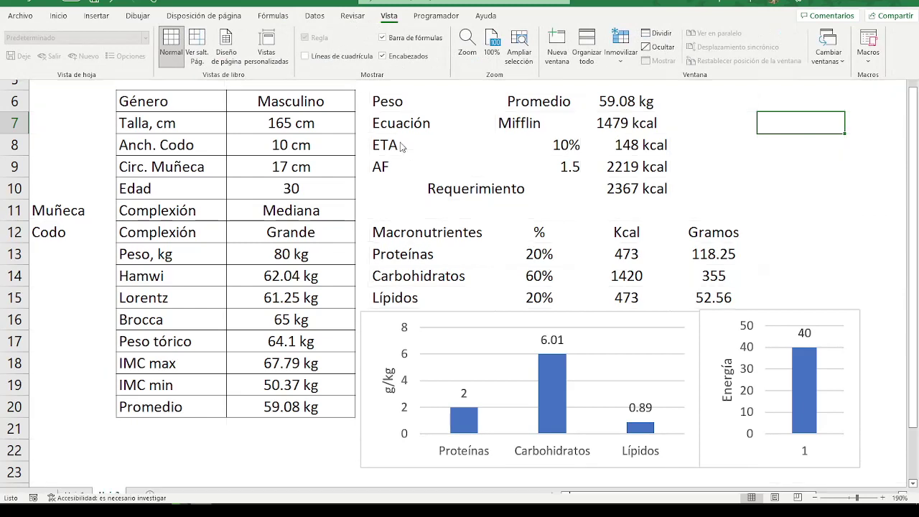
Centre the values in F6:G9 and the G10 total.
{"action": "left_click_drag", "start_coordinate": [397, 98], "coordinate": [615, 188]}
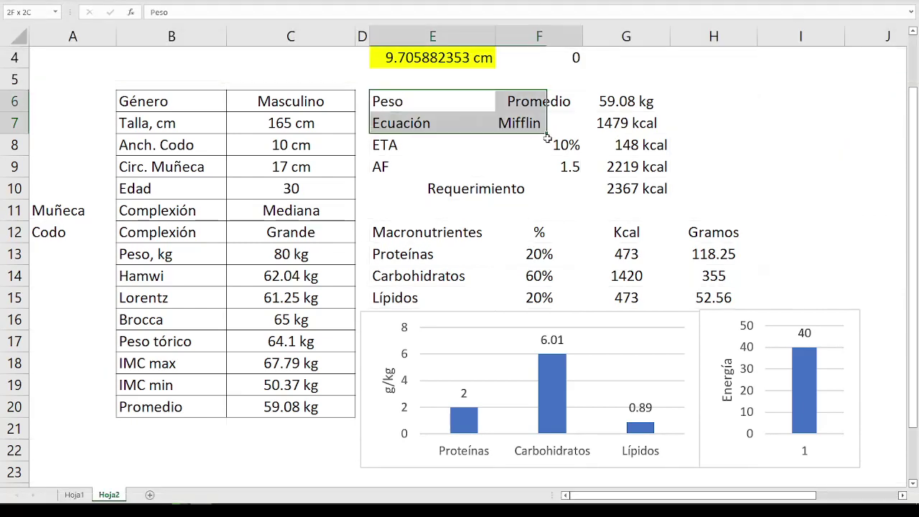
{"action": "left_click_drag", "start_coordinate": [549, 104], "coordinate": [636, 162]}
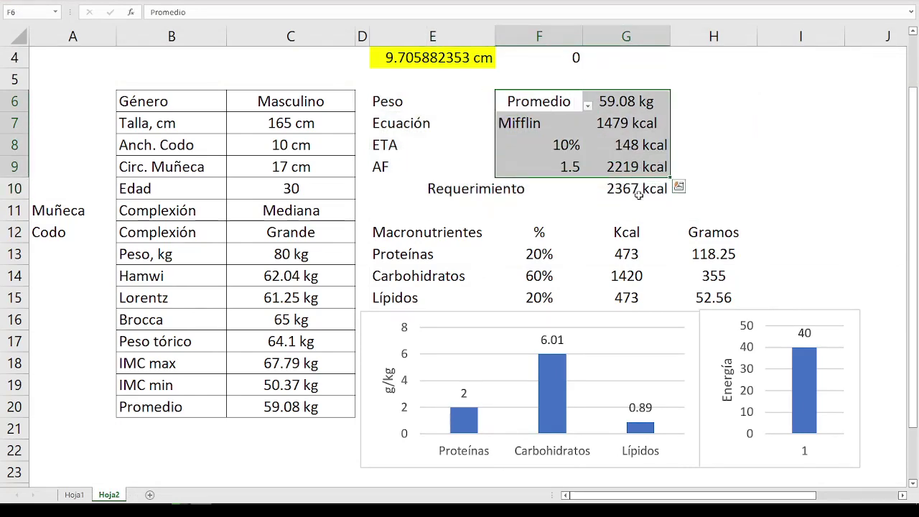
{"action": "left_click", "coordinate": [638, 192]}
{"action": "left_click", "coordinate": [196, 1]}
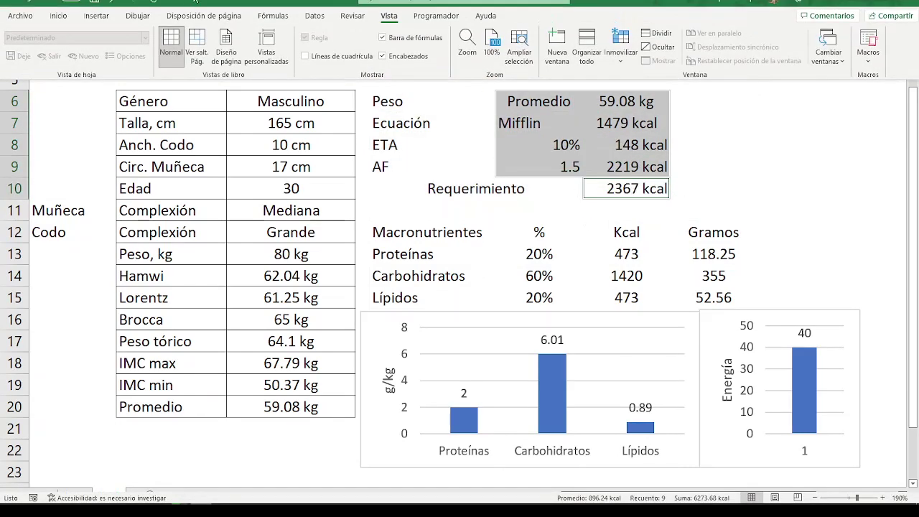
{"action": "left_click", "coordinate": [72, 15]}
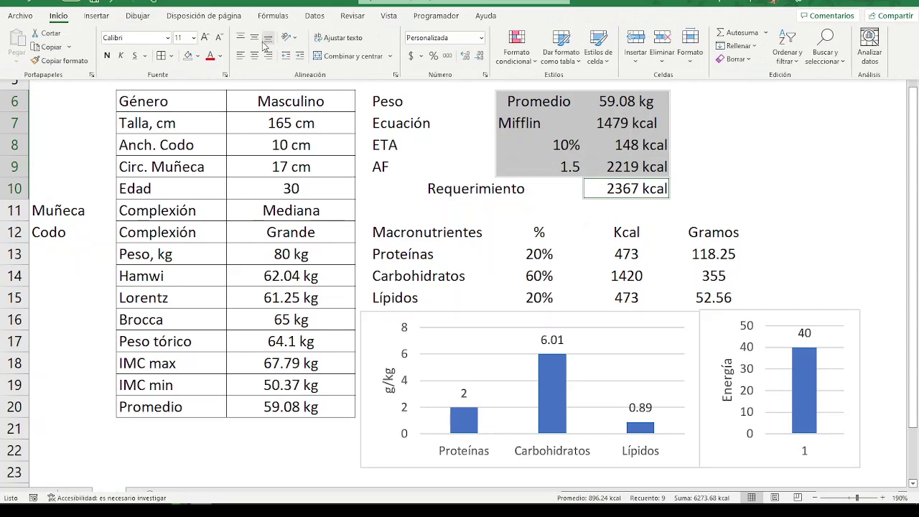
{"action": "left_click", "coordinate": [254, 55]}
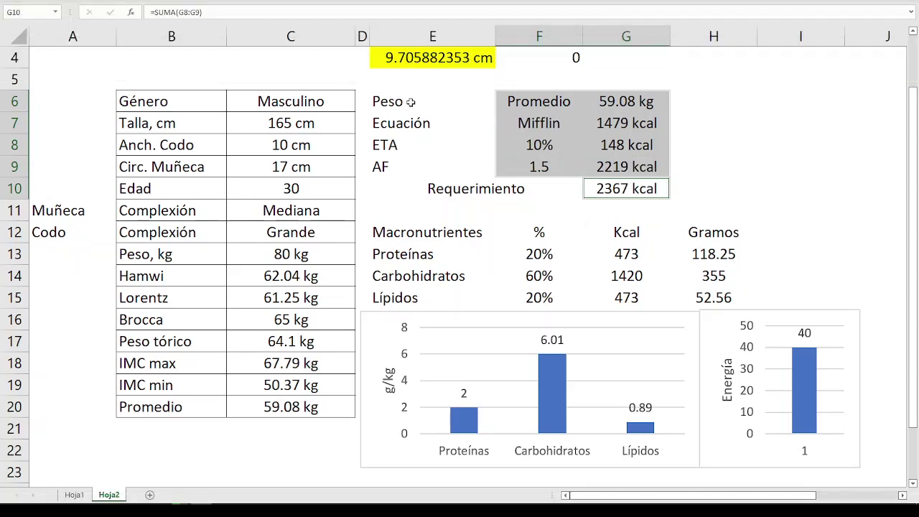
Add top, bottom, right and inside borders to the energy table E6:G10.
{"action": "left_click_drag", "start_coordinate": [411, 103], "coordinate": [625, 191]}
{"action": "right_click", "coordinate": [580, 155]}
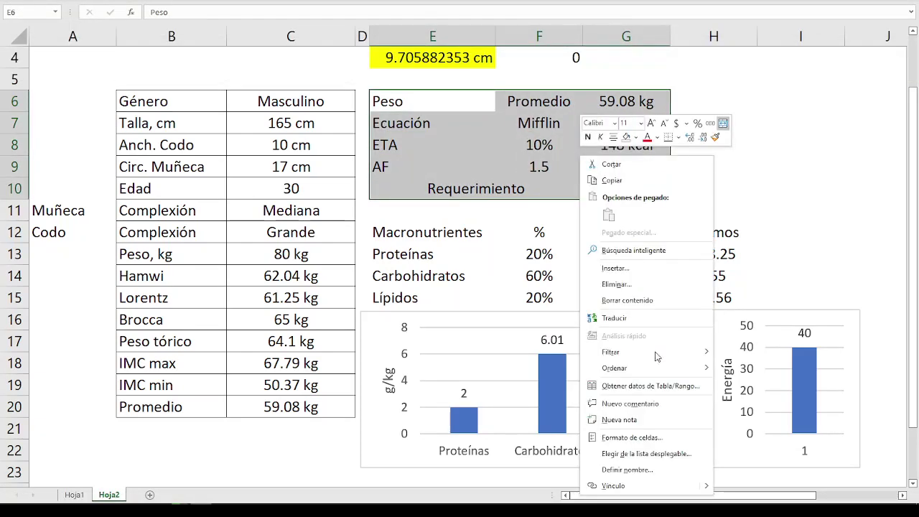
{"action": "left_click", "coordinate": [632, 437]}
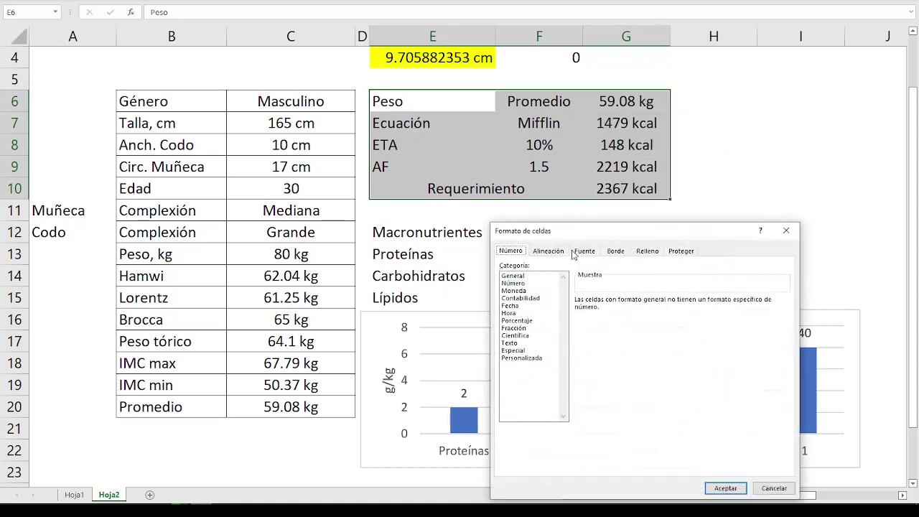
{"action": "left_click", "coordinate": [614, 251]}
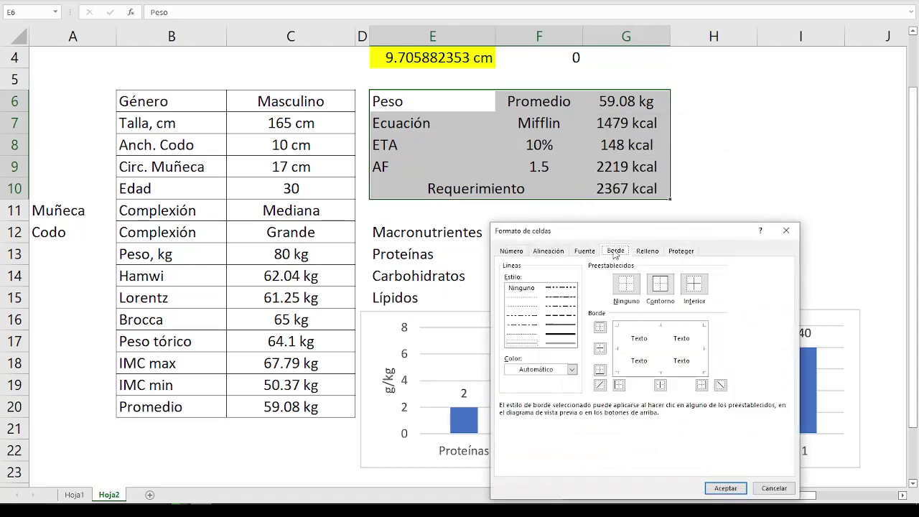
{"action": "left_click", "coordinate": [632, 334]}
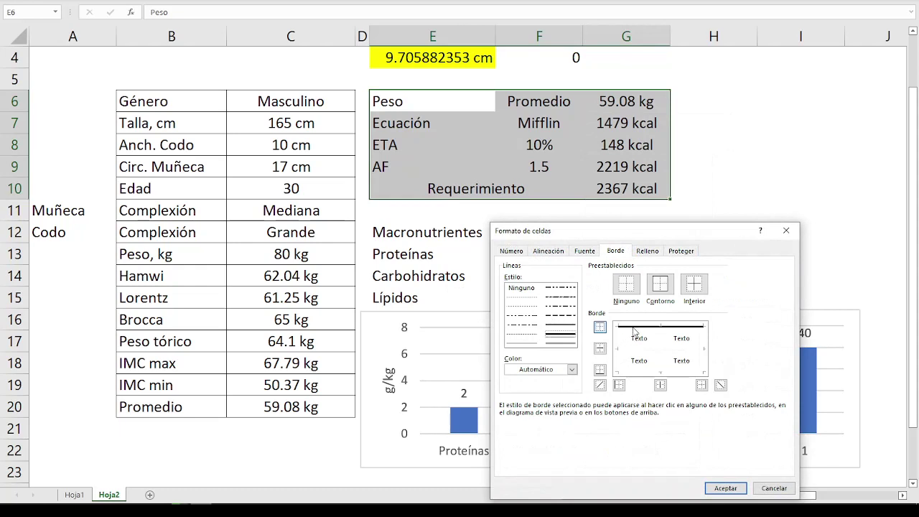
{"action": "left_click", "coordinate": [637, 372]}
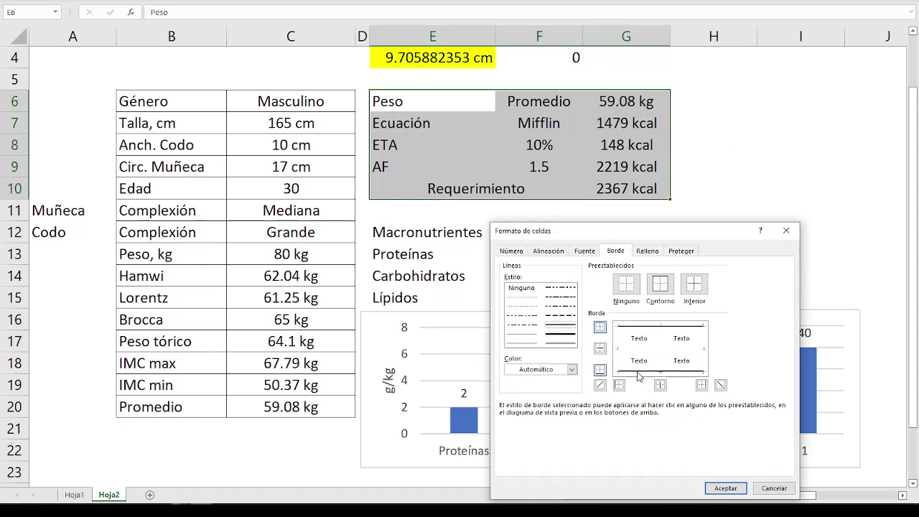
{"action": "left_click", "coordinate": [701, 385]}
{"action": "left_click", "coordinate": [534, 344]}
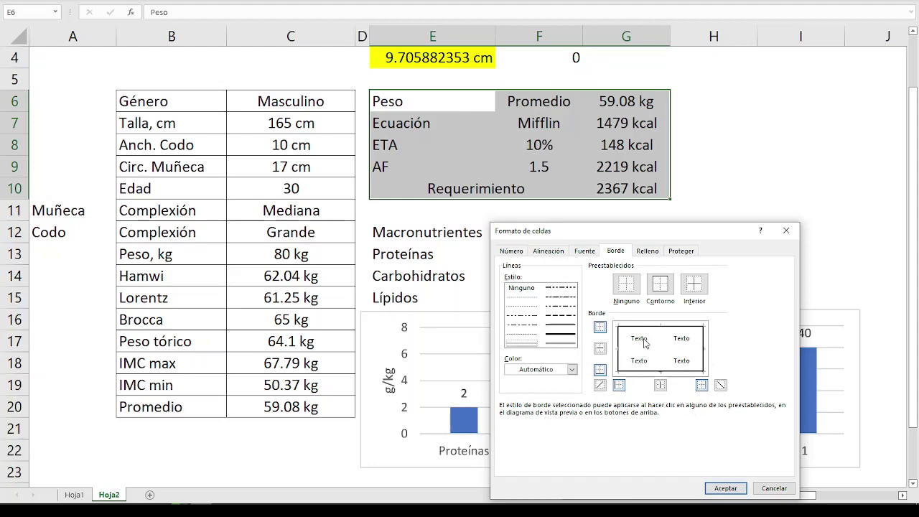
{"action": "left_click", "coordinate": [661, 342]}
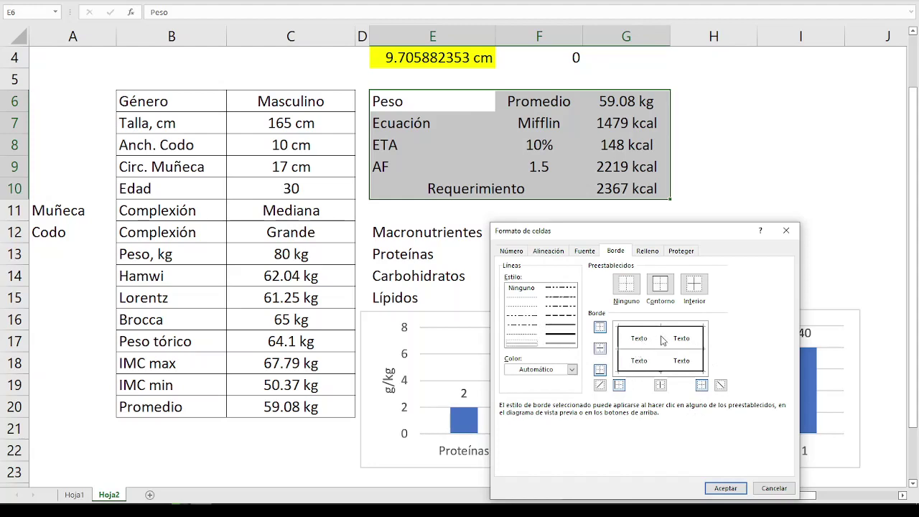
{"action": "left_click", "coordinate": [724, 488]}
{"action": "left_click", "coordinate": [791, 182]}
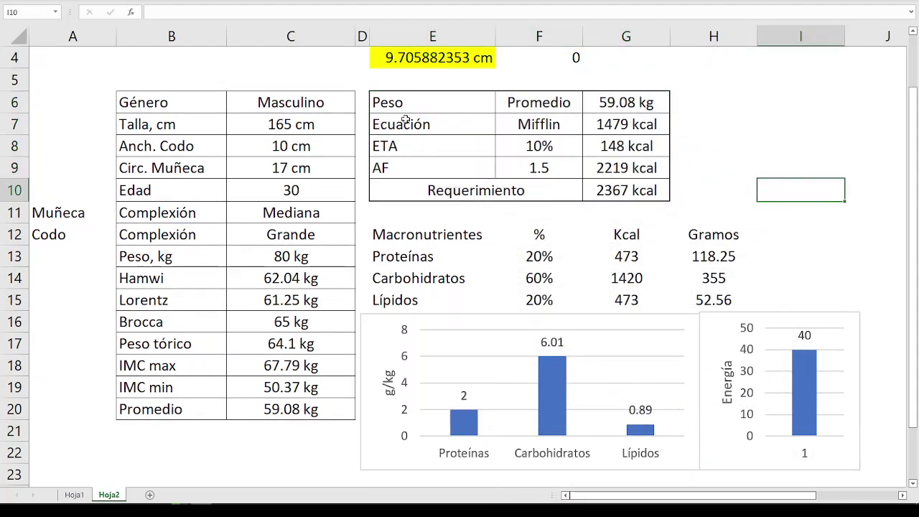
{"action": "left_click_drag", "start_coordinate": [403, 101], "coordinate": [435, 170]}
Fill E6:E10, B6:B20 and the Muñeca/Codo cells A11:A12 with light green.
{"action": "left_click", "coordinate": [452, 188], "text": "ctrl"}
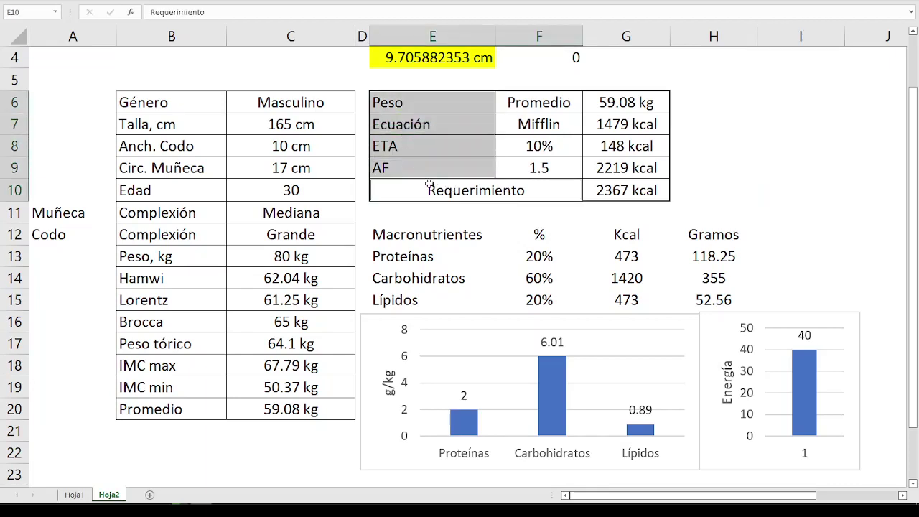
{"action": "left_click_drag", "start_coordinate": [153, 99], "coordinate": [169, 413]}
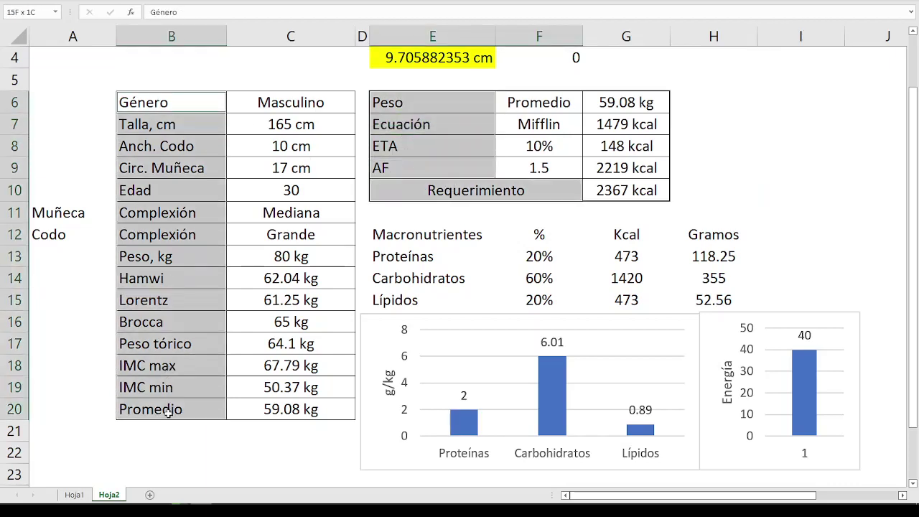
{"action": "right_click", "coordinate": [169, 291]}
{"action": "key", "text": "Escape"}
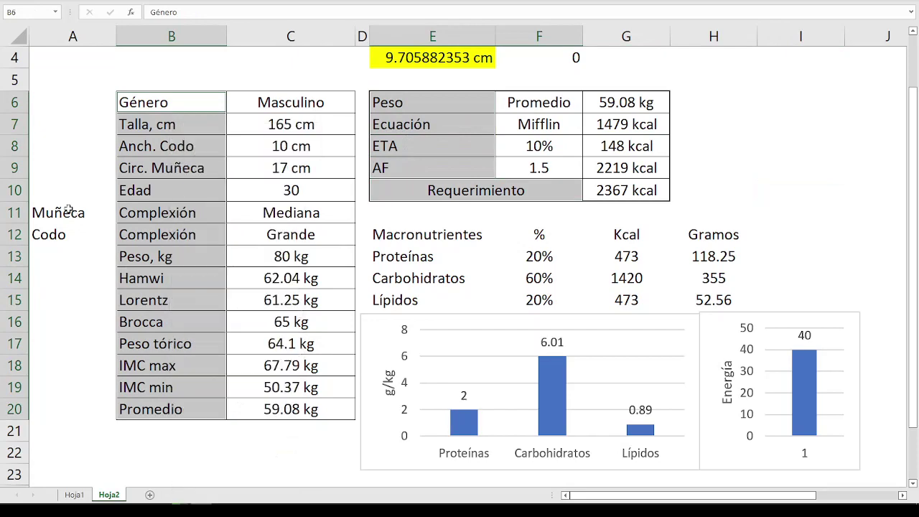
{"action": "left_click_drag", "start_coordinate": [64, 207], "coordinate": [62, 234]}
{"action": "right_click", "coordinate": [62, 234]}
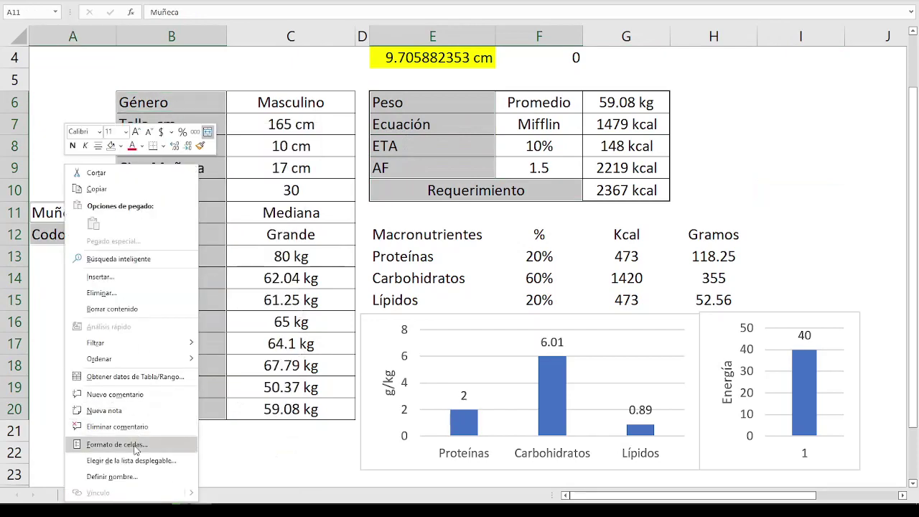
{"action": "left_click", "coordinate": [133, 447]}
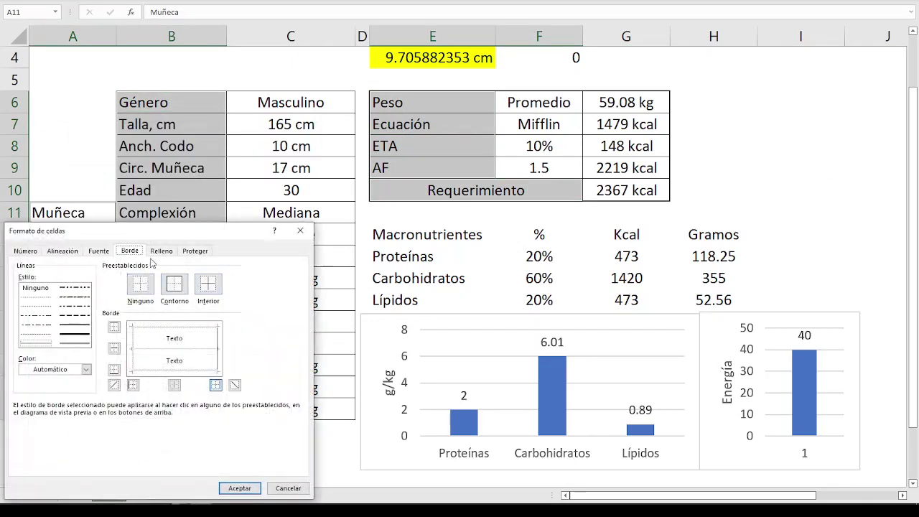
{"action": "left_click", "coordinate": [161, 251]}
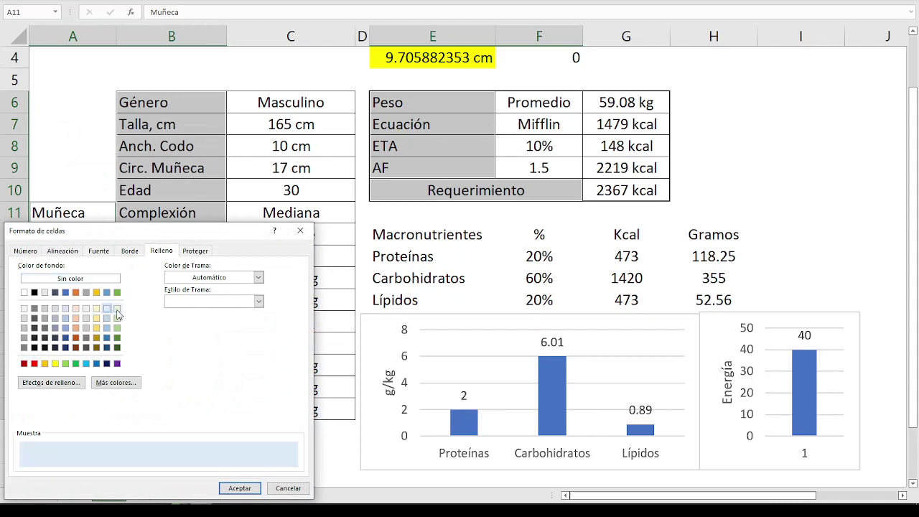
{"action": "left_click", "coordinate": [117, 318]}
{"action": "left_click", "coordinate": [240, 488]}
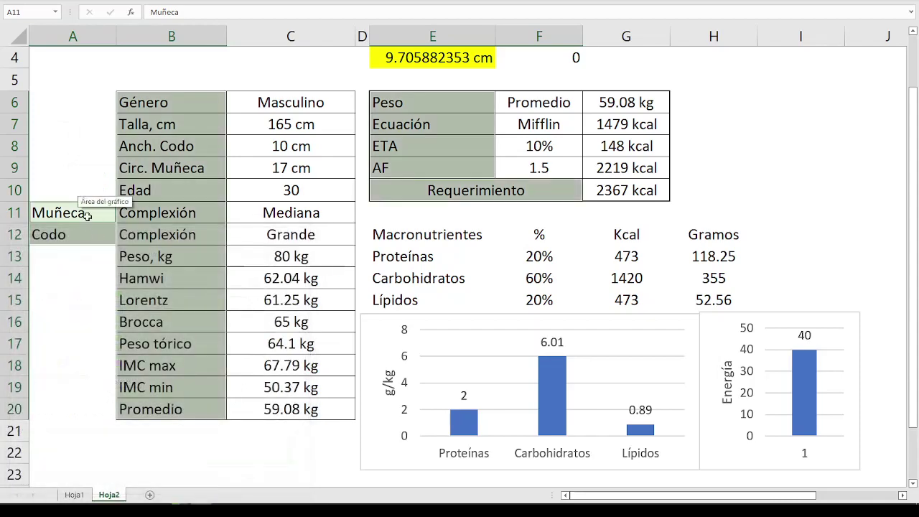
{"action": "left_click_drag", "start_coordinate": [75, 213], "coordinate": [79, 234]}
{"action": "left_click", "coordinate": [228, 15]}
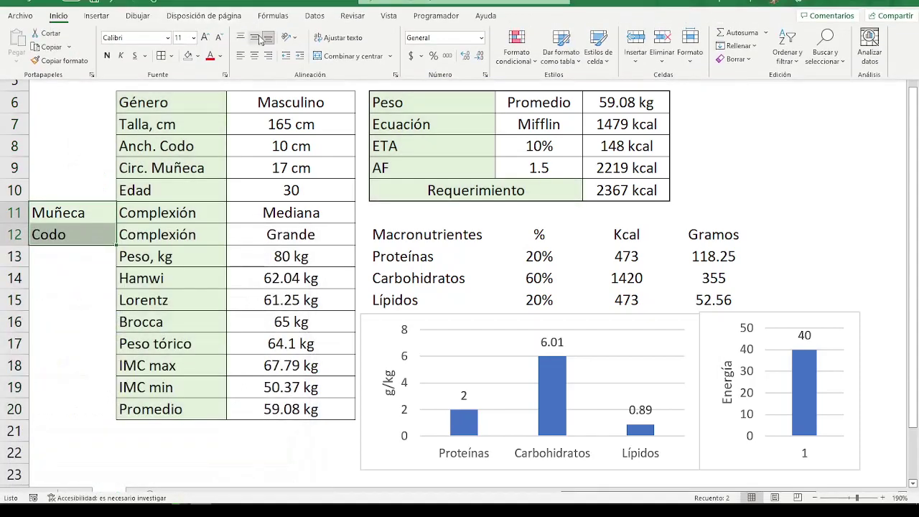
Right-align Muñeca and Codo, then apply borders to the patient data table B6:C20.
{"action": "left_click", "coordinate": [268, 55]}
{"action": "left_click", "coordinate": [183, 207]}
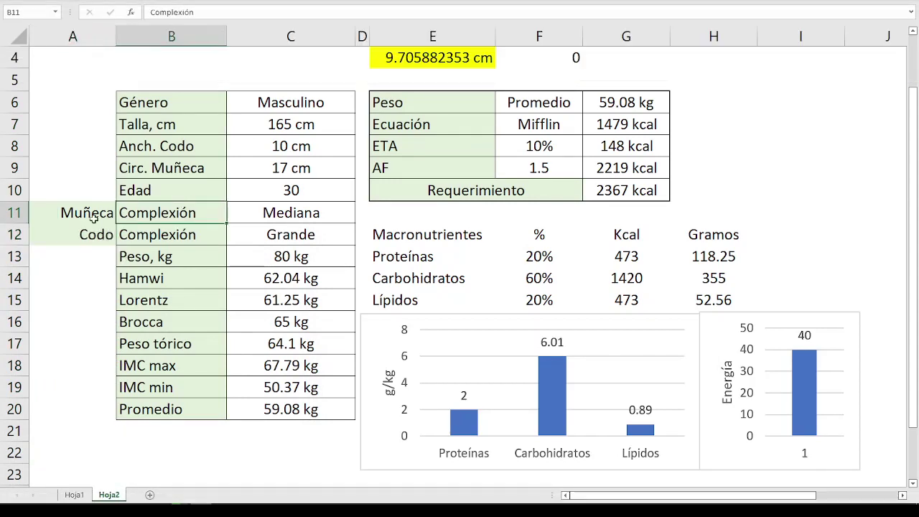
{"action": "left_click_drag", "start_coordinate": [135, 101], "coordinate": [262, 369]}
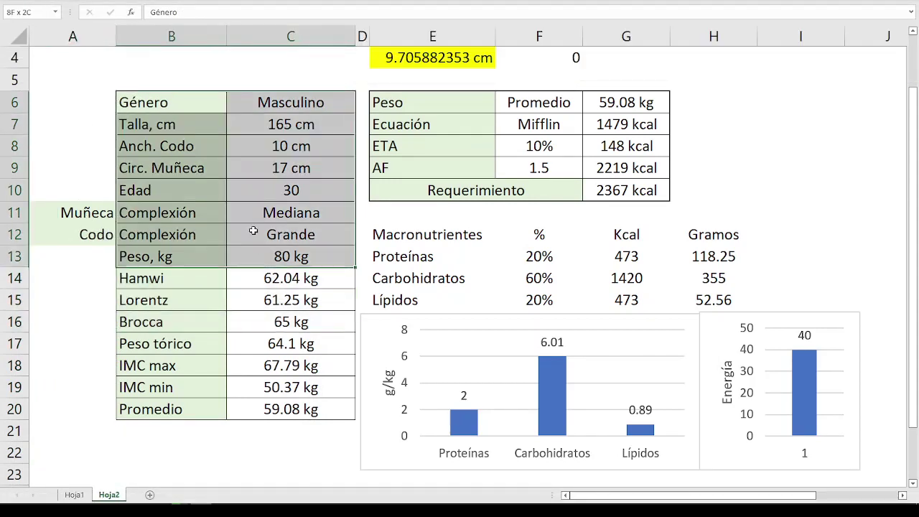
{"action": "right_click", "coordinate": [206, 308]}
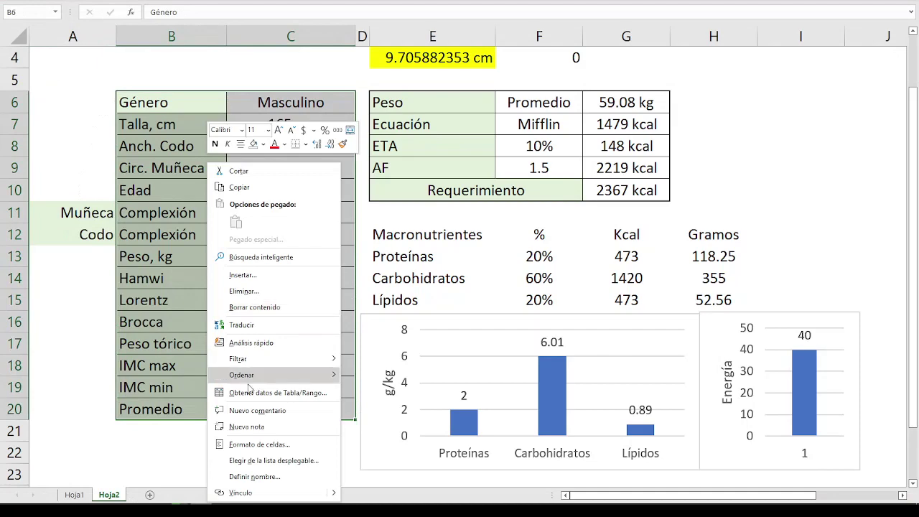
{"action": "left_click", "coordinate": [249, 445]}
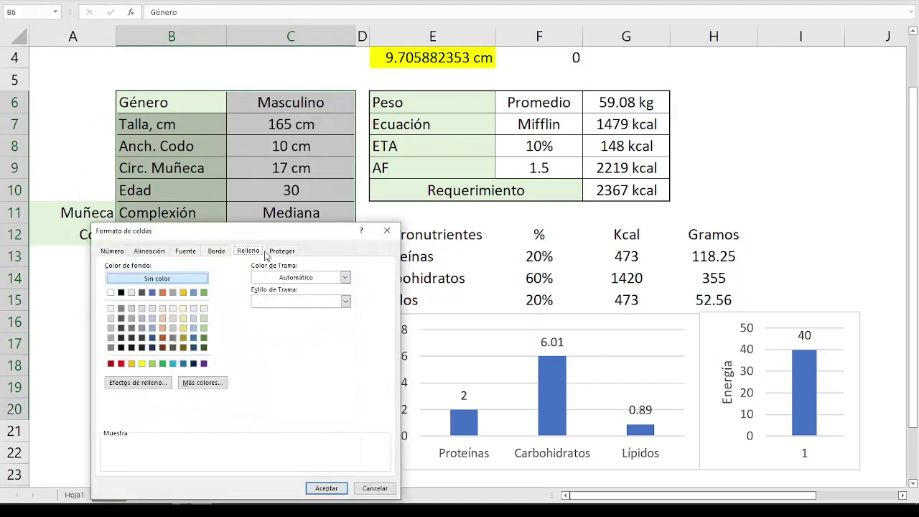
{"action": "left_click", "coordinate": [214, 253]}
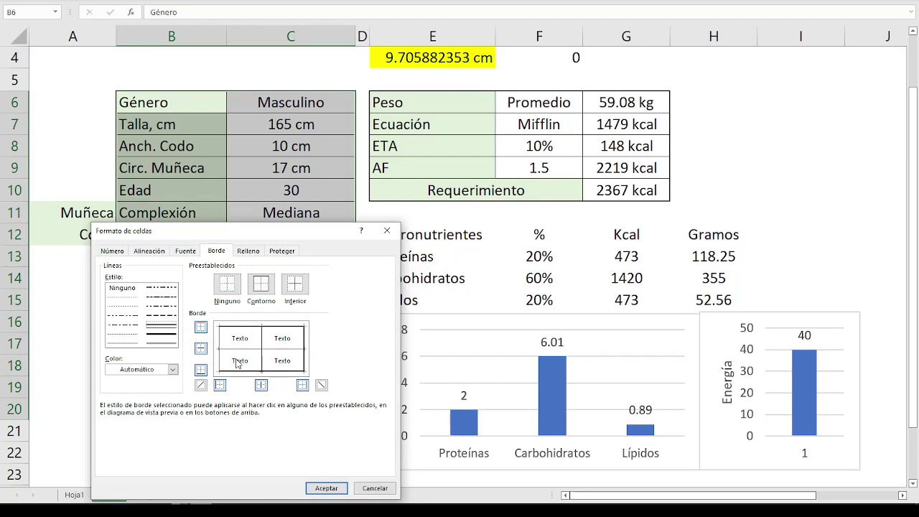
{"action": "left_click", "coordinate": [326, 488]}
Box the Muñeca and Codo cells A11:A12 with top, left and bottom borders.
{"action": "left_click", "coordinate": [68, 214]}
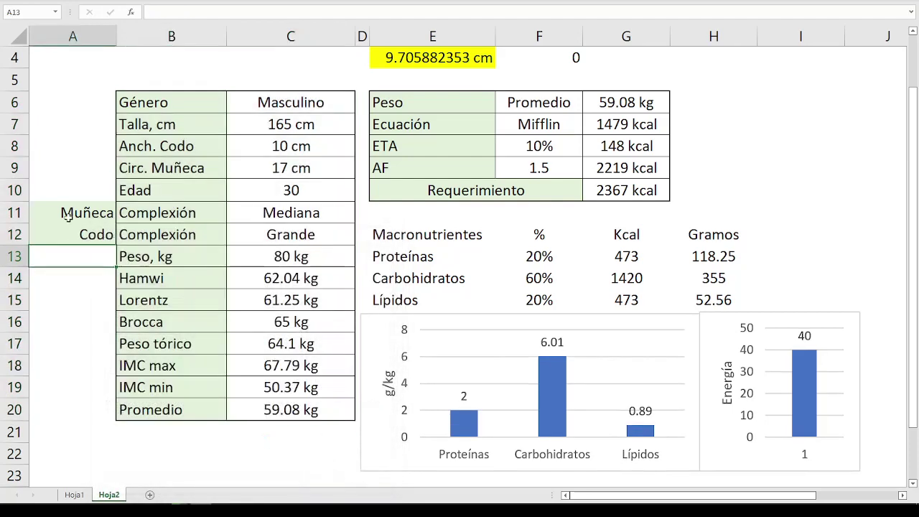
{"action": "left_click_drag", "start_coordinate": [79, 244], "coordinate": [89, 235]}
{"action": "right_click", "coordinate": [90, 236]}
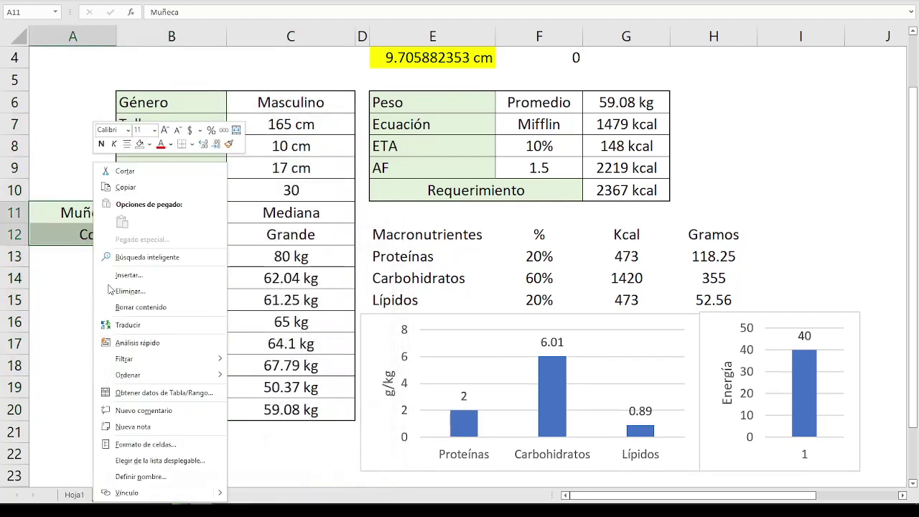
{"action": "left_click", "coordinate": [169, 444]}
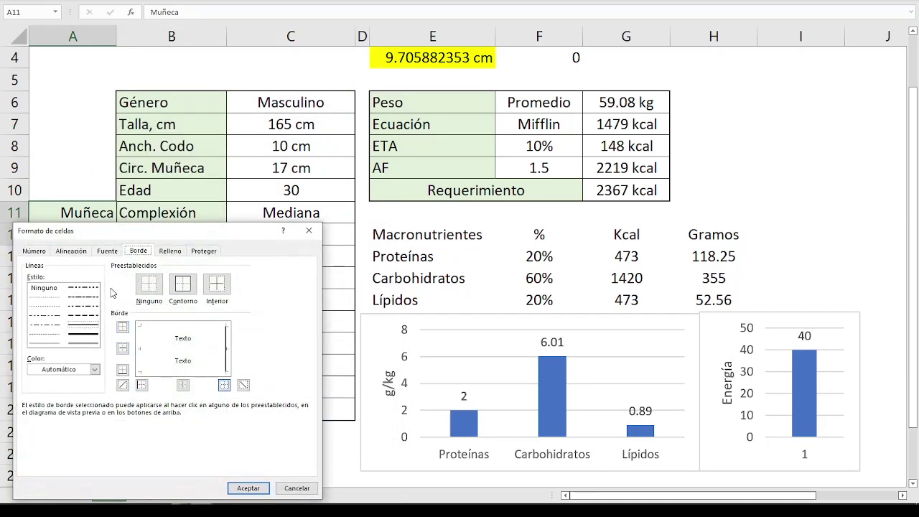
{"action": "left_click", "coordinate": [147, 332]}
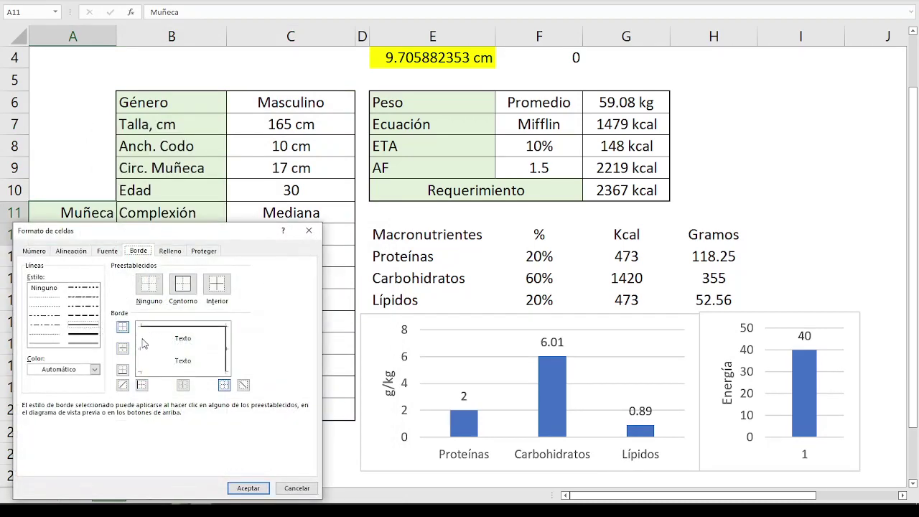
{"action": "left_click", "coordinate": [147, 352]}
{"action": "left_click", "coordinate": [193, 373]}
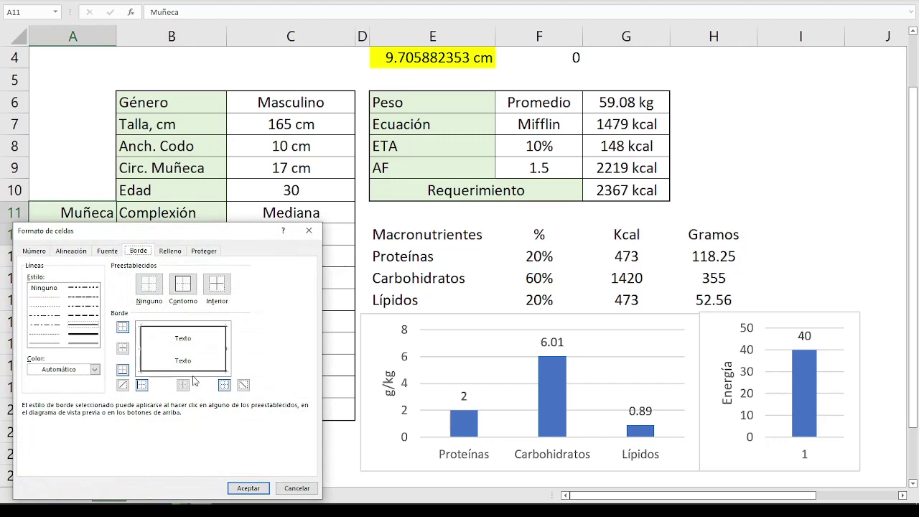
{"action": "left_click", "coordinate": [247, 487]}
{"action": "left_click", "coordinate": [166, 293]}
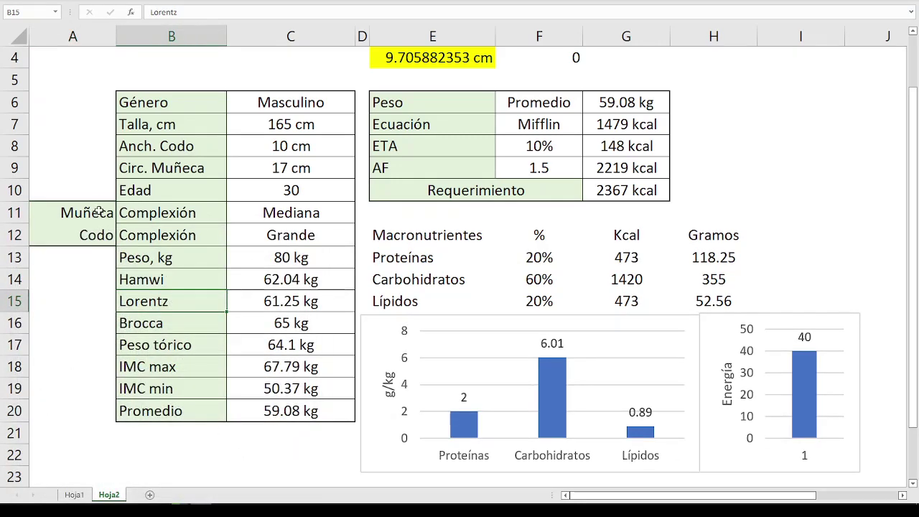
Clear Muñeca and Codo from A11:A12 and set their fill to No Fill.
{"action": "left_click_drag", "start_coordinate": [99, 211], "coordinate": [82, 231]}
{"action": "key", "text": "ctrl+c"}
{"action": "right_click", "coordinate": [77, 242]}
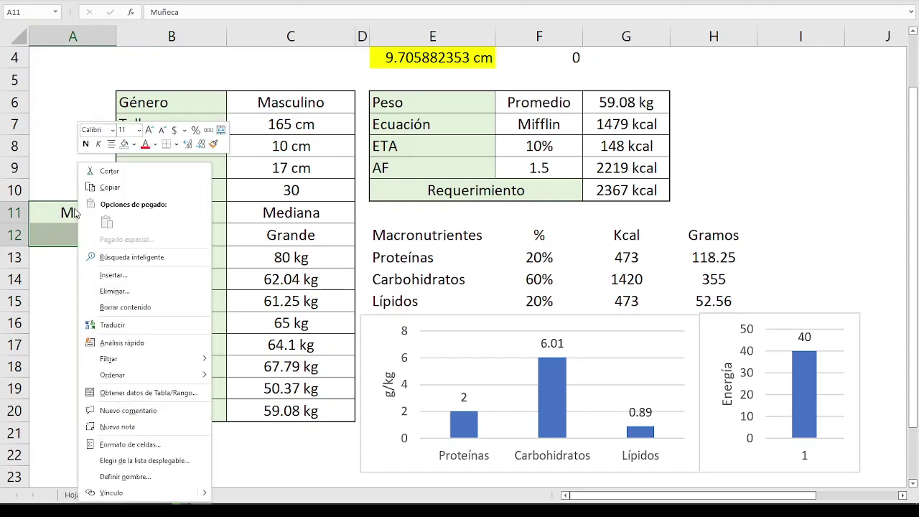
{"action": "key", "text": "Escape"}
{"action": "key", "text": "Delete"}
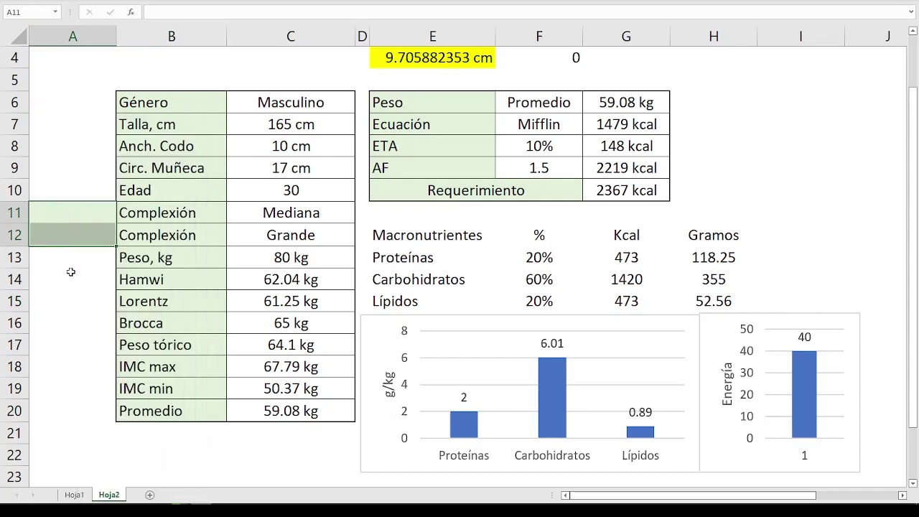
{"action": "left_click", "coordinate": [187, 6]}
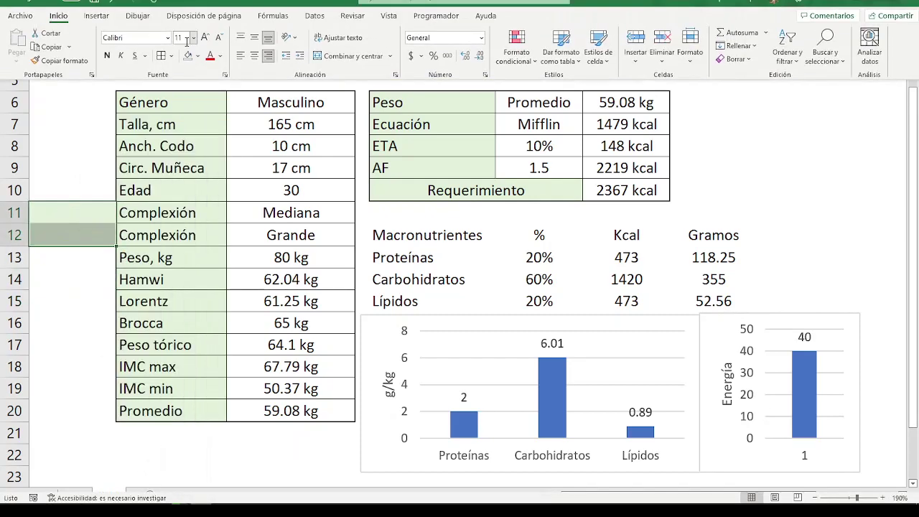
{"action": "left_click", "coordinate": [198, 56]}
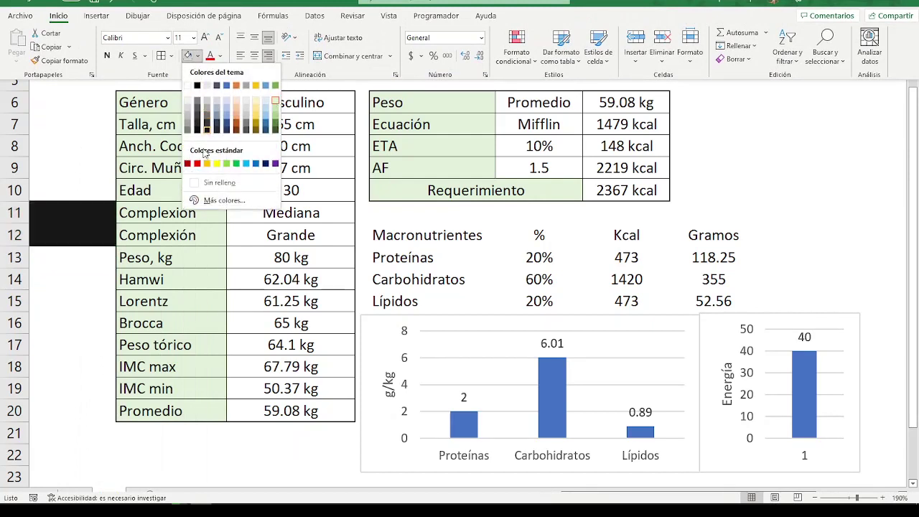
{"action": "left_click", "coordinate": [215, 184]}
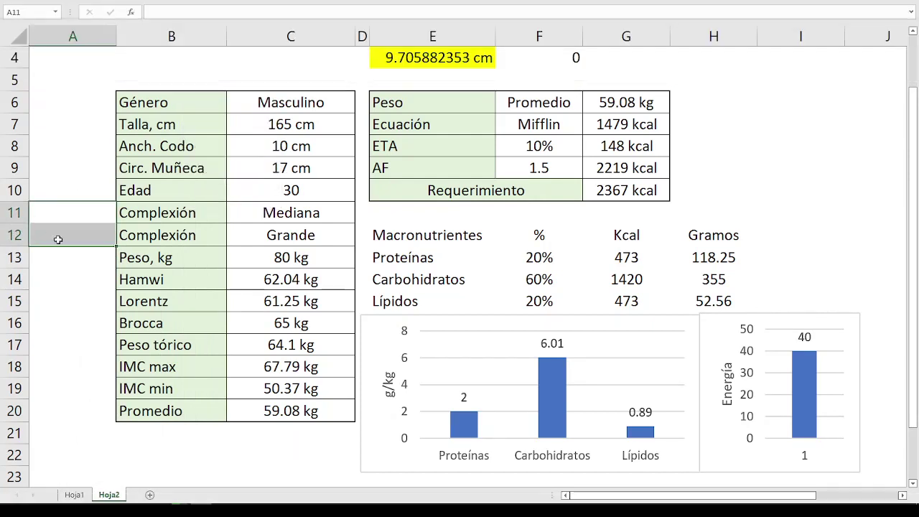
{"action": "left_click", "coordinate": [82, 263]}
Remove the top, left and bottom borders from A11:A12.
{"action": "left_click_drag", "start_coordinate": [78, 211], "coordinate": [90, 234]}
{"action": "right_click", "coordinate": [90, 233]}
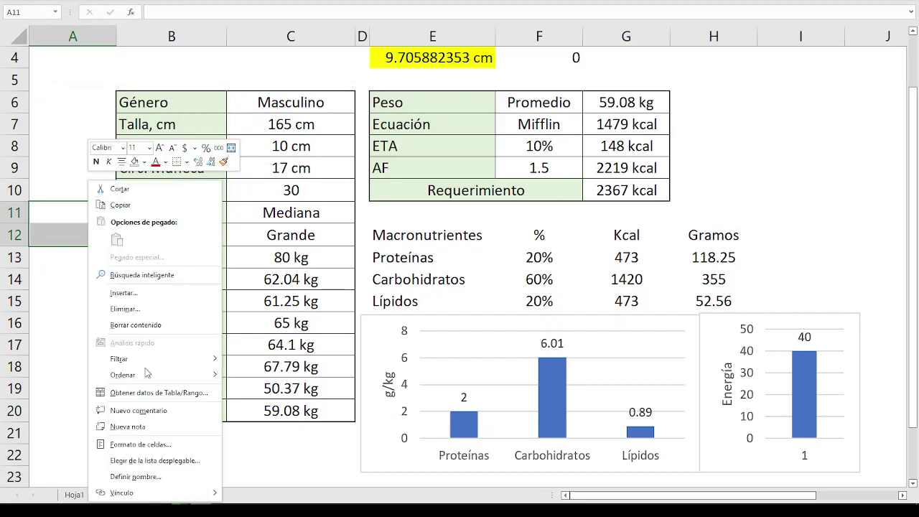
{"action": "left_click", "coordinate": [143, 441]}
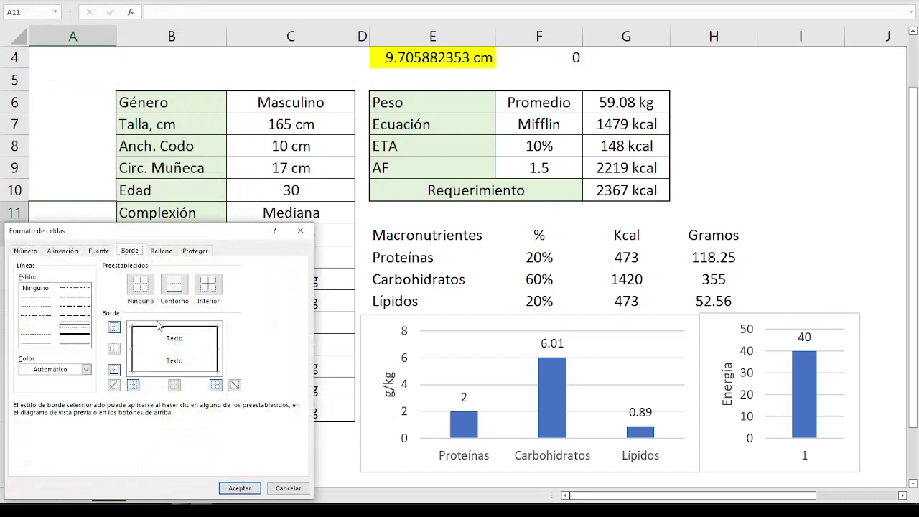
{"action": "left_click", "coordinate": [159, 327]}
{"action": "left_click", "coordinate": [132, 345]}
{"action": "left_click", "coordinate": [173, 372]}
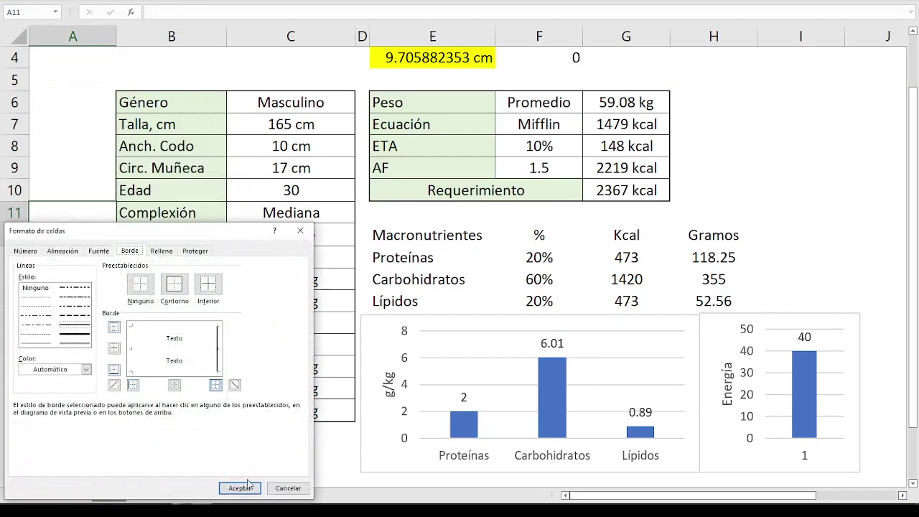
{"action": "left_click", "coordinate": [240, 488]}
{"action": "left_click", "coordinate": [165, 278]}
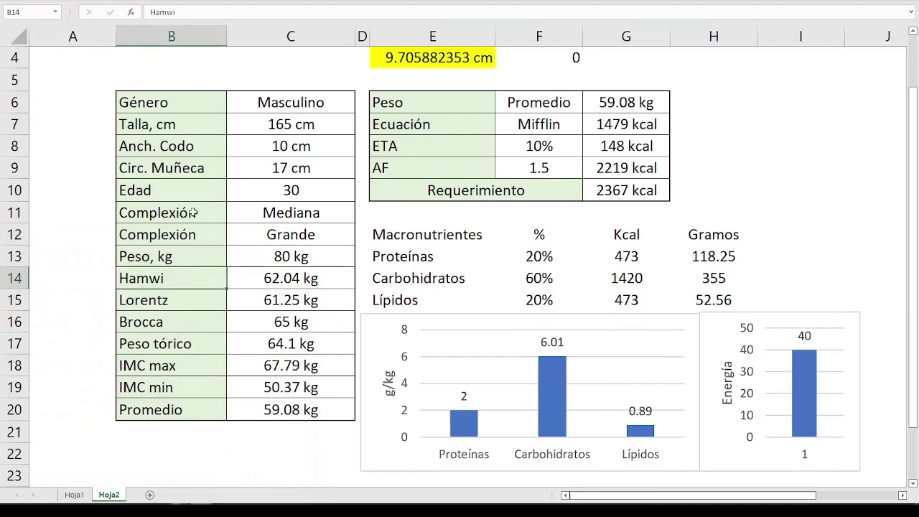
Paste the Muñeca and Codo labels back into A11:A12.
{"action": "left_click_drag", "start_coordinate": [71, 212], "coordinate": [72, 234]}
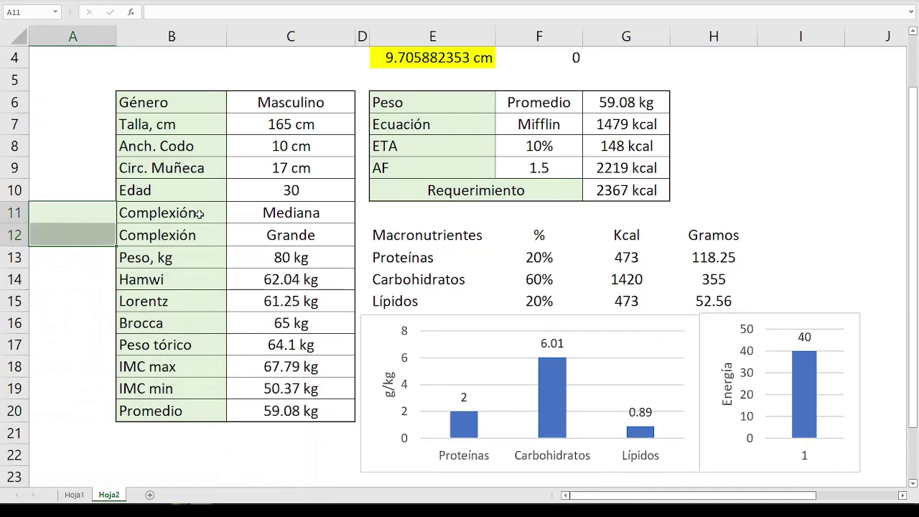
{"action": "key", "text": "ctrl+v"}
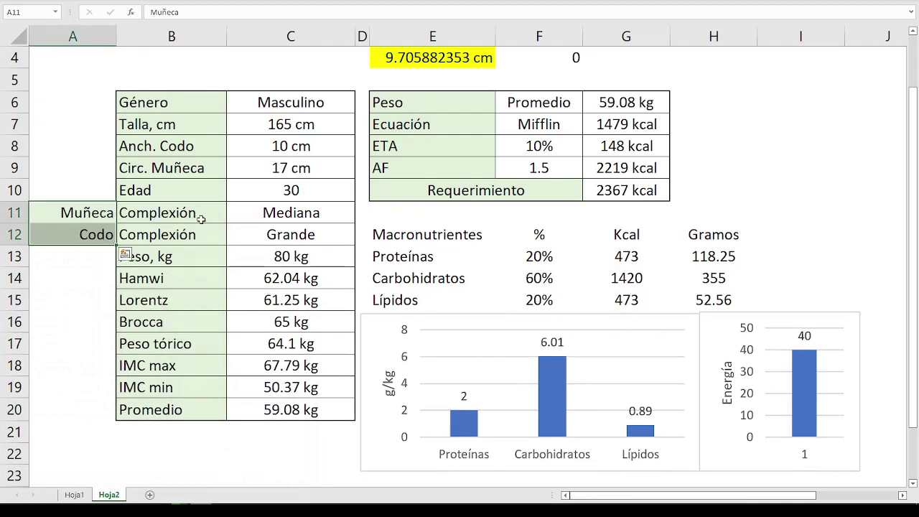
{"action": "left_click", "coordinate": [201, 218]}
Relabel B11 as 'Comp. Muñca' and B12 as 'Comp. Codo'.
{"action": "type", "text": "muñ"}
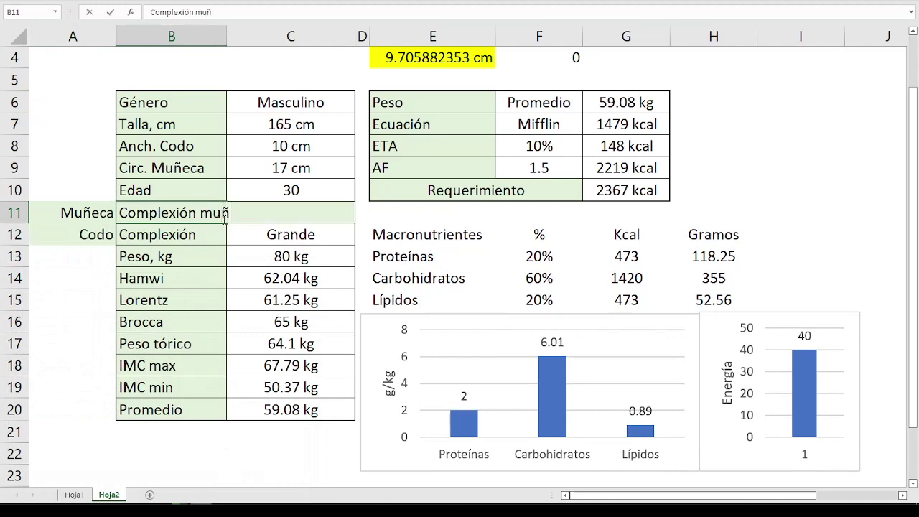
{"action": "key", "text": "BackSpace"}
{"action": "key", "text": "BackSpace"}
{"action": "key", "text": "BackSpace"}
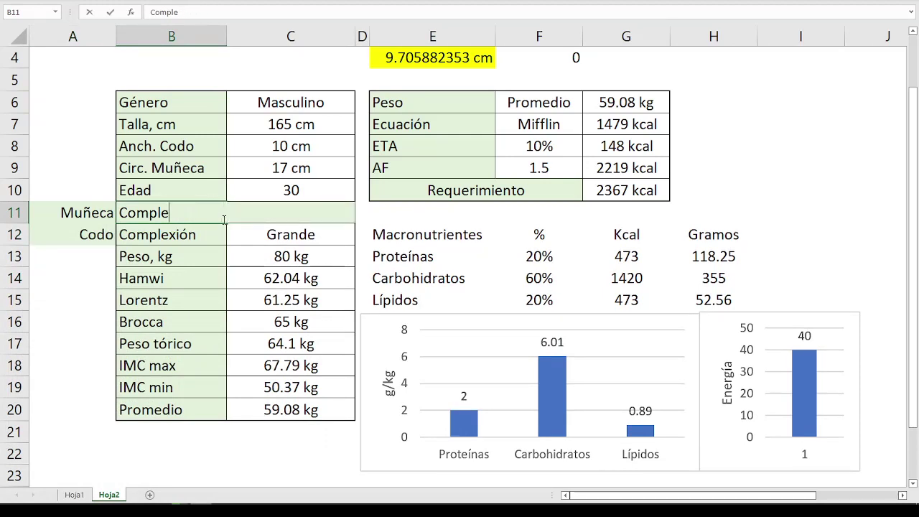
{"action": "type", "text": ".muñca"}
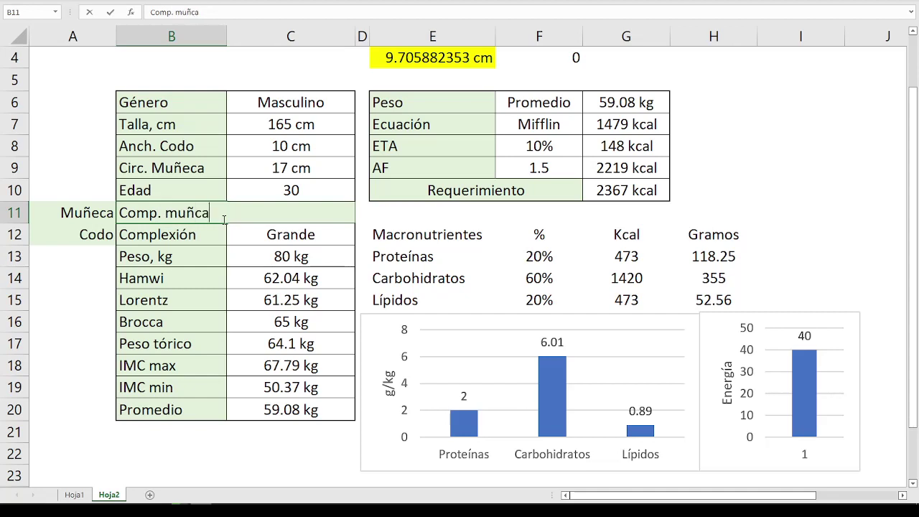
{"action": "key", "text": "Return"}
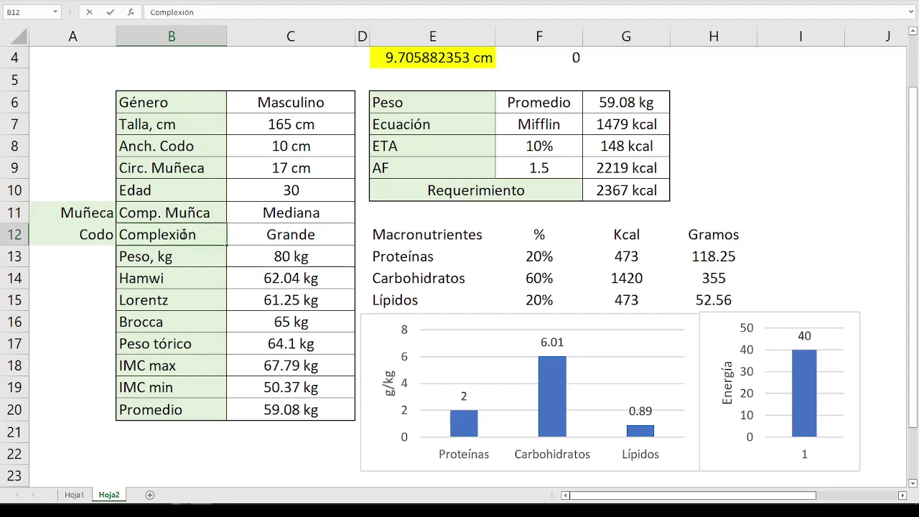
{"action": "double_click", "coordinate": [183, 234]}
{"action": "type", "text": "Comp. M"}
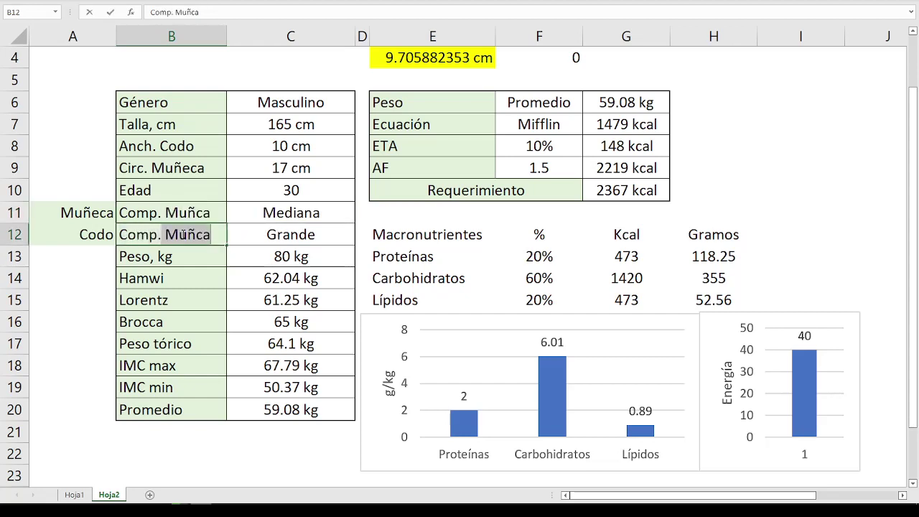
{"action": "type", "text": "co"}
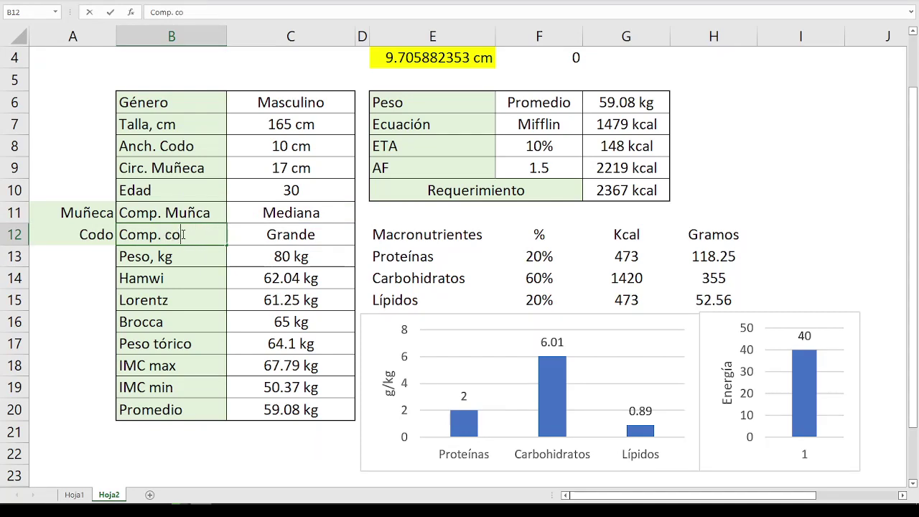
{"action": "type", "text": "dood"}
{"action": "key", "text": "Return"}
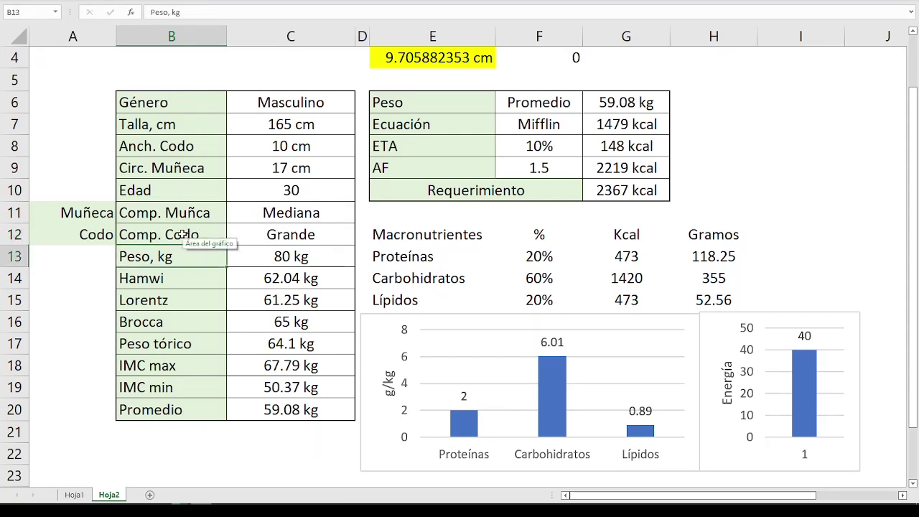
Set A11:A12 to no fill colour, clear them, and narrow column A.
{"action": "left_click_drag", "start_coordinate": [92, 213], "coordinate": [92, 234]}
{"action": "right_click", "coordinate": [92, 234]}
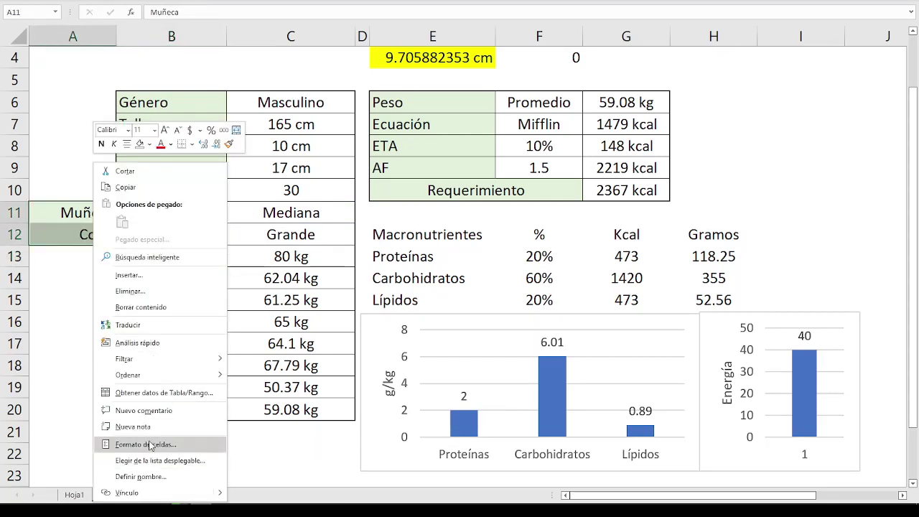
{"action": "left_click", "coordinate": [201, 445]}
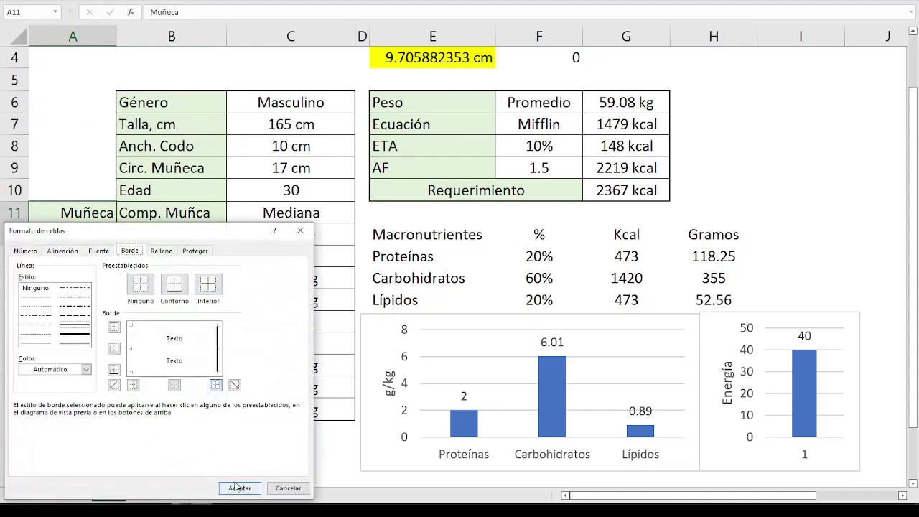
{"action": "left_click", "coordinate": [162, 251]}
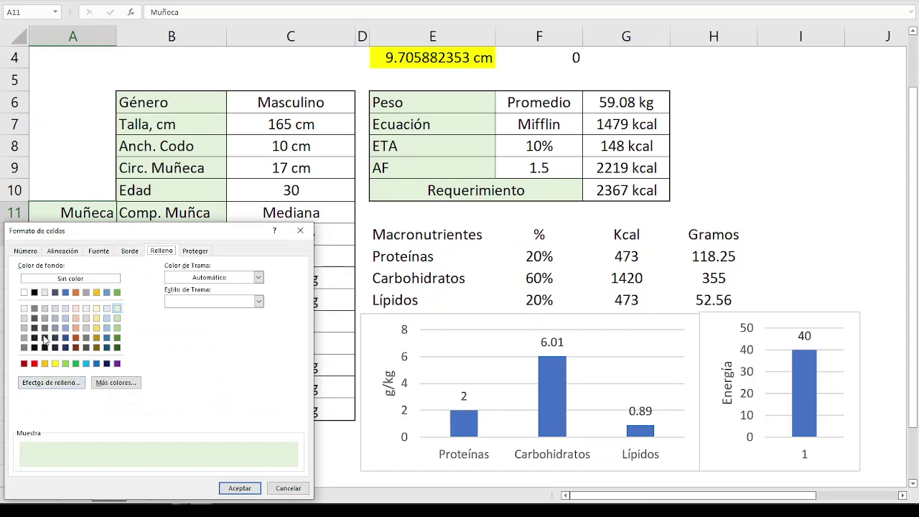
{"action": "left_click", "coordinate": [71, 278]}
{"action": "left_click", "coordinate": [228, 489]}
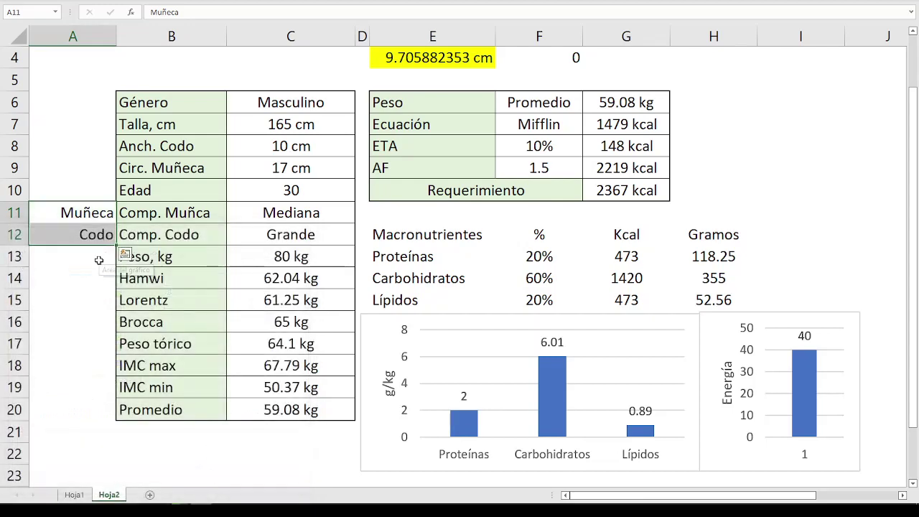
{"action": "left_click_drag", "start_coordinate": [93, 256], "coordinate": [178, 294]}
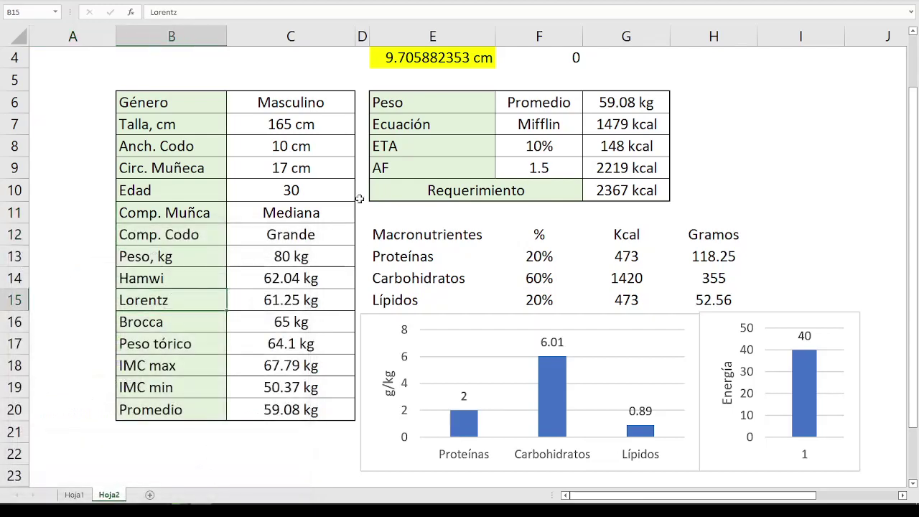
{"action": "left_click_drag", "start_coordinate": [117, 35], "coordinate": [71, 46]}
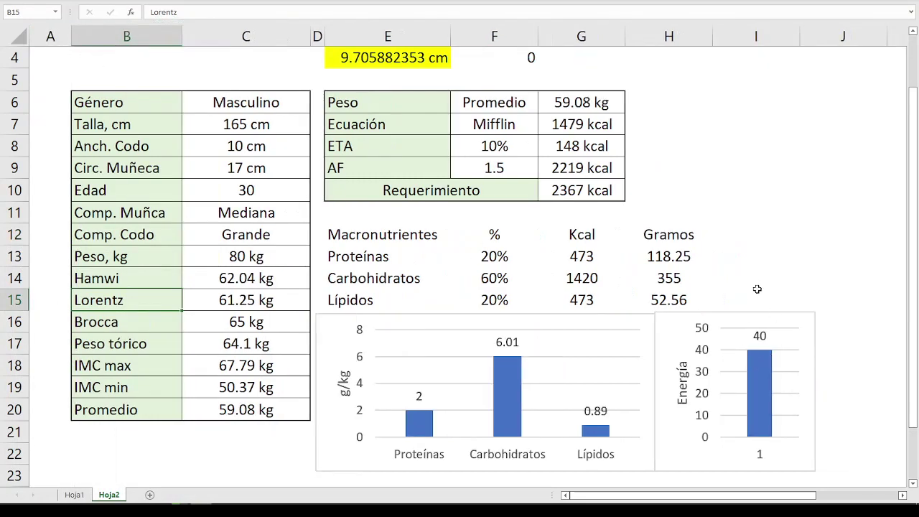
Give the Macronutrientes table E12:H15 thick top, bottom, left and right borders.
{"action": "left_click_drag", "start_coordinate": [366, 235], "coordinate": [694, 302]}
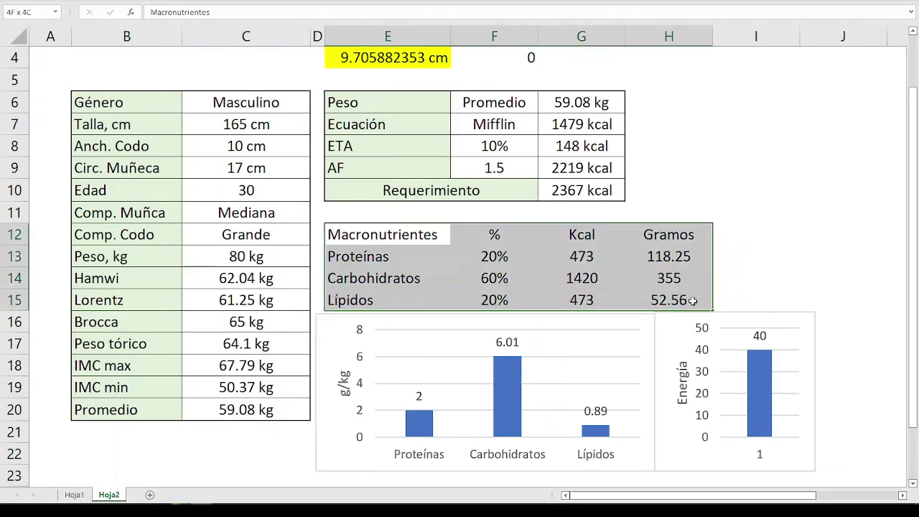
{"action": "right_click", "coordinate": [491, 270]}
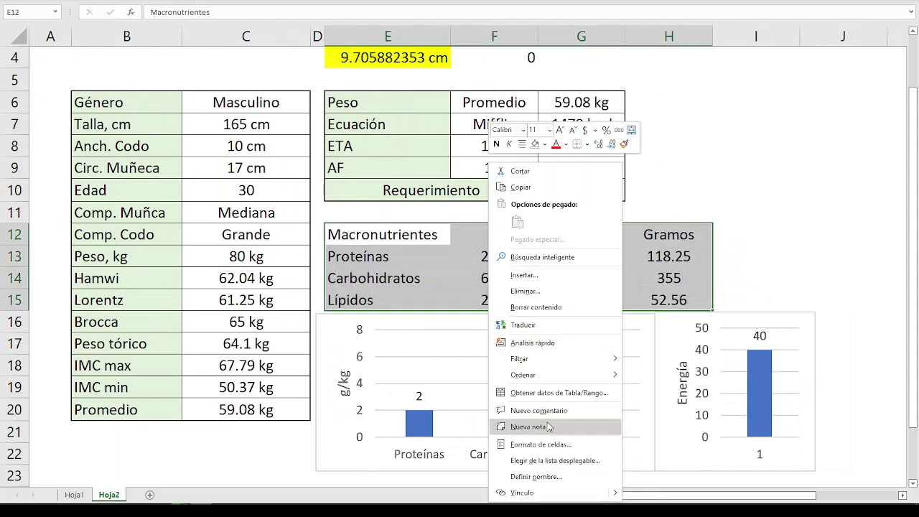
{"action": "left_click", "coordinate": [550, 444]}
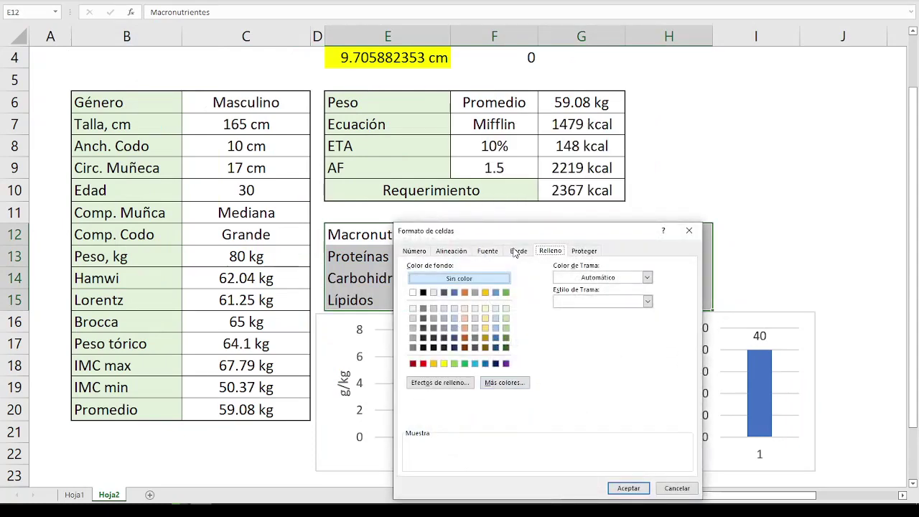
{"action": "left_click", "coordinate": [517, 251]}
{"action": "left_click", "coordinate": [469, 334]}
{"action": "left_click", "coordinate": [544, 326]}
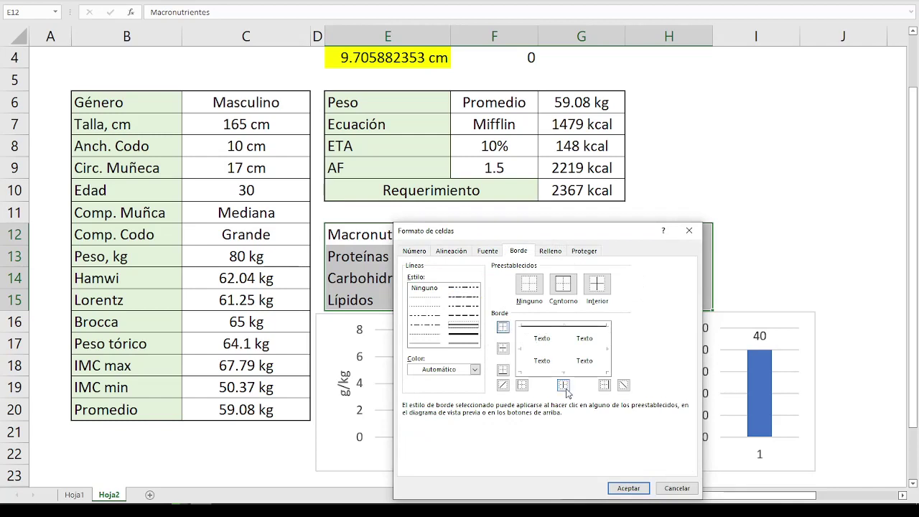
{"action": "left_click", "coordinate": [570, 372]}
{"action": "left_click", "coordinate": [521, 359]}
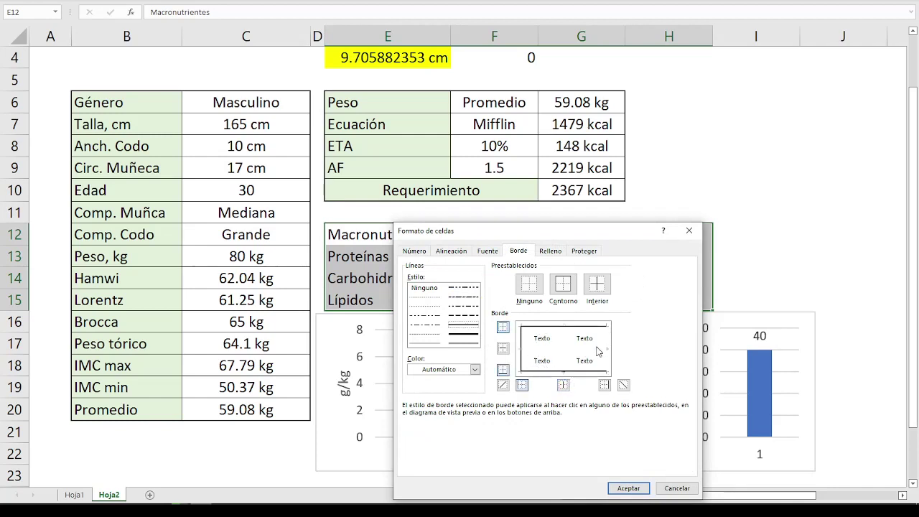
{"action": "left_click", "coordinate": [608, 349]}
Add dividing lines between the rows, reapply the thick outline, and confirm.
{"action": "left_click", "coordinate": [443, 345]}
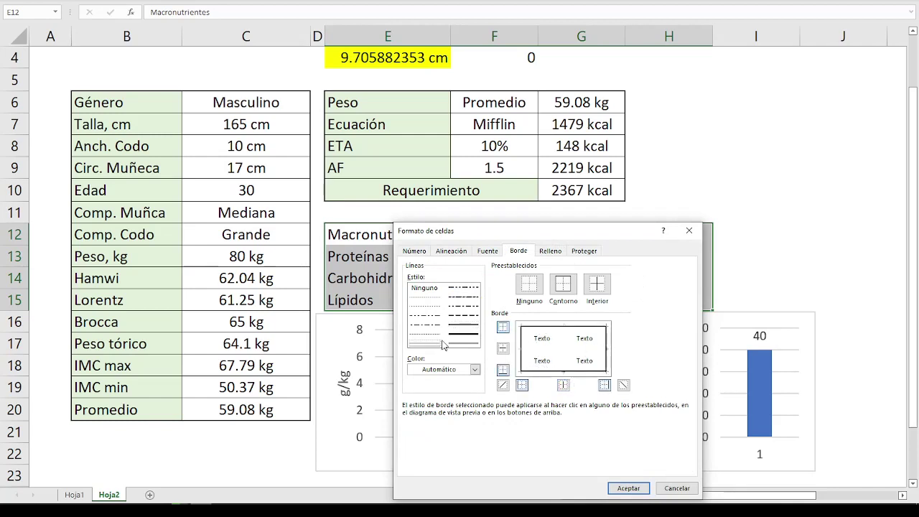
{"action": "left_click", "coordinate": [541, 349]}
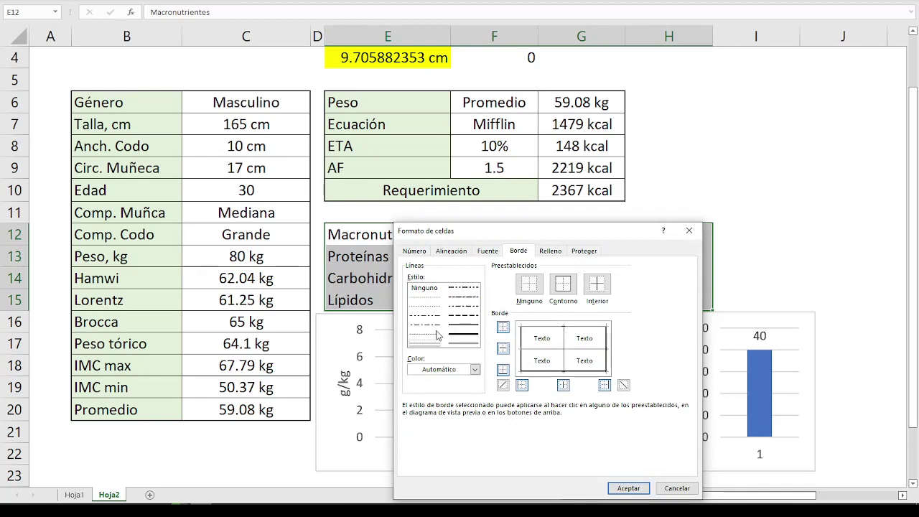
{"action": "left_click", "coordinate": [463, 328]}
{"action": "left_click", "coordinate": [541, 329]}
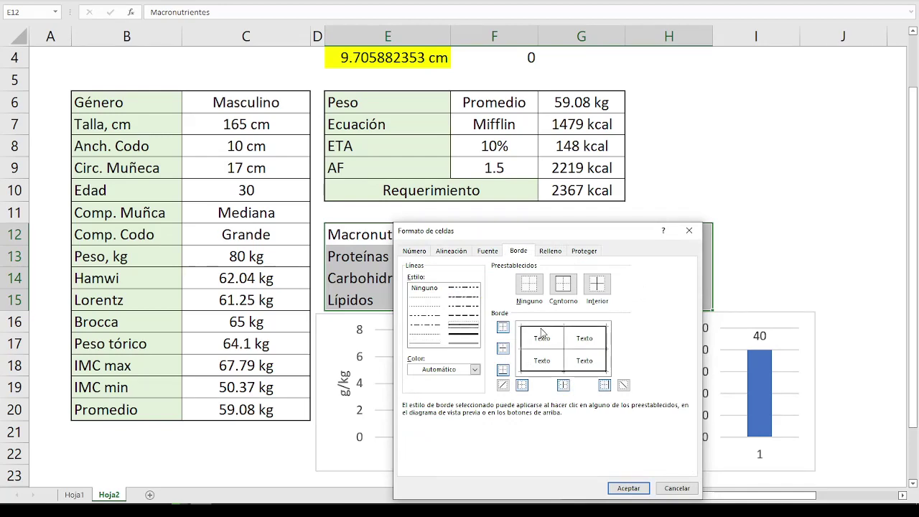
{"action": "left_click", "coordinate": [626, 488]}
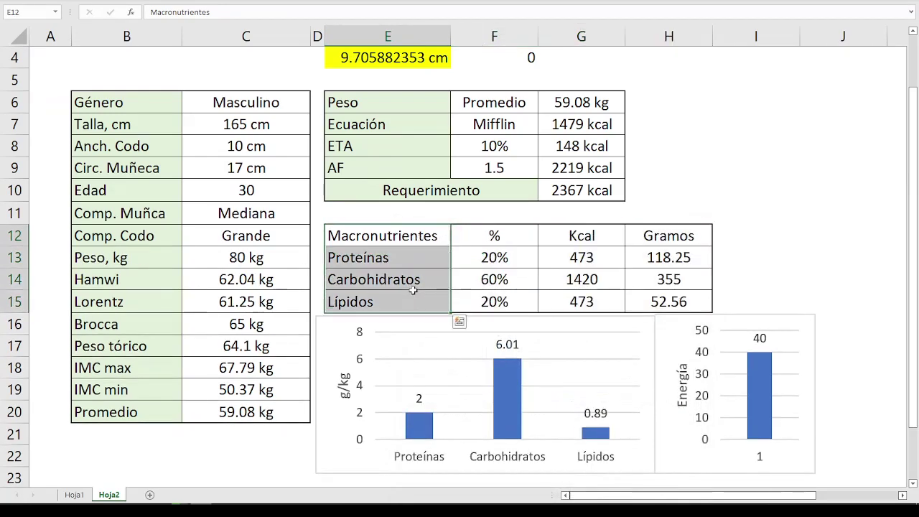
Shade the Macronutrientes header row E12:H12 and the nutrient labels light green.
{"action": "left_click_drag", "start_coordinate": [494, 236], "coordinate": [668, 235]}
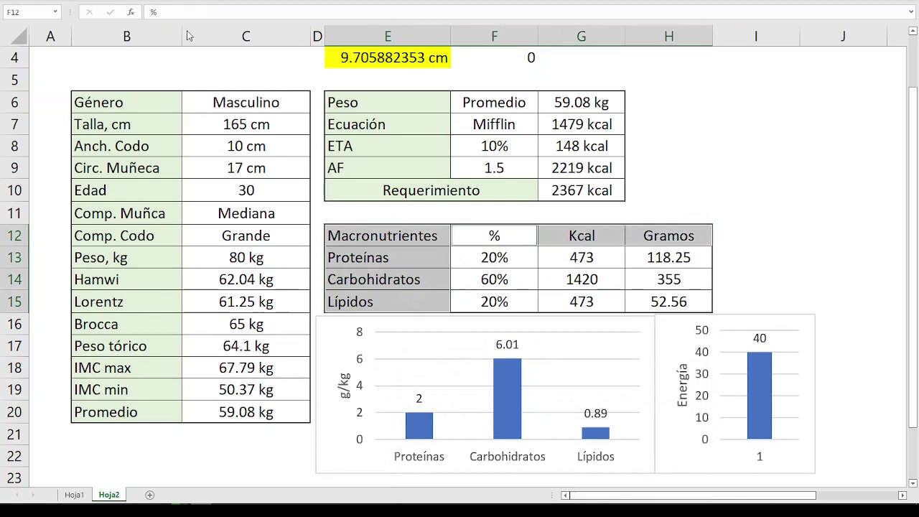
{"action": "left_click", "coordinate": [198, 55]}
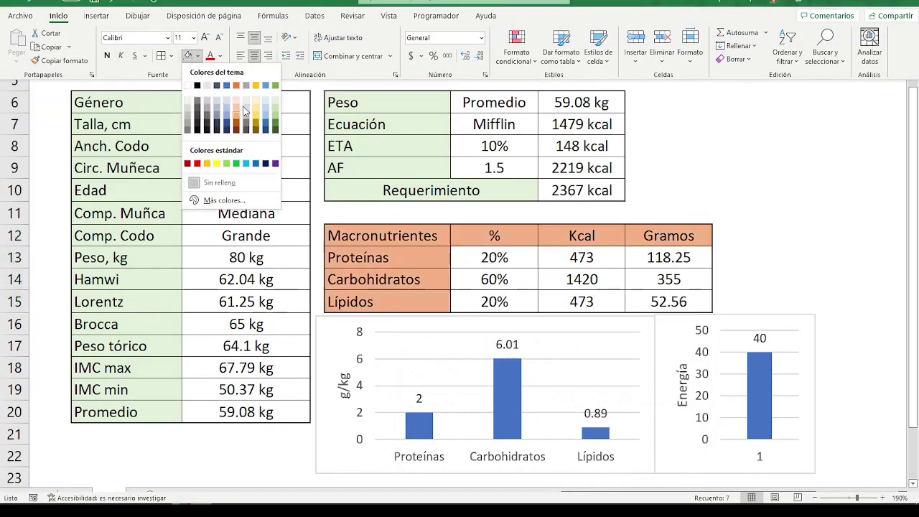
{"action": "left_click", "coordinate": [277, 105]}
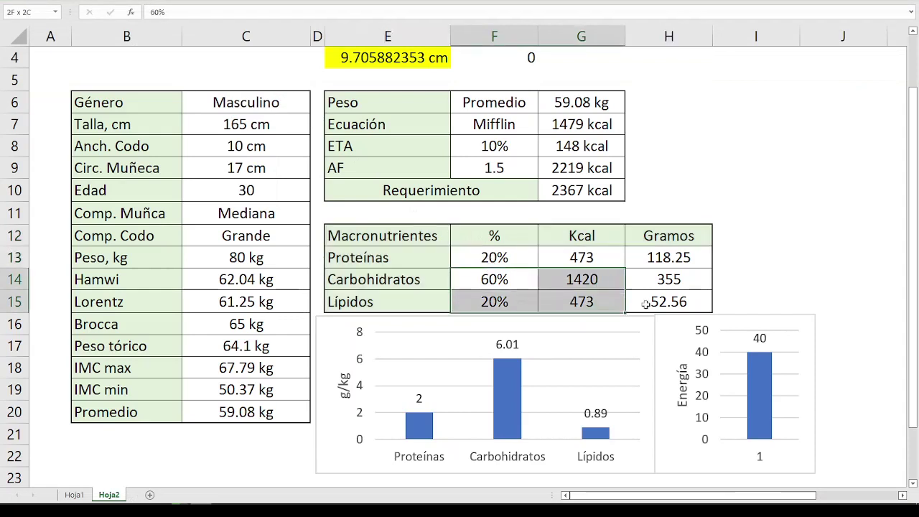
Select the Kcal and Gramos value cells together with the calculated values G6:G10.
{"action": "left_click_drag", "start_coordinate": [494, 280], "coordinate": [669, 302]}
{"action": "left_click_drag", "start_coordinate": [580, 256], "coordinate": [662, 296]}
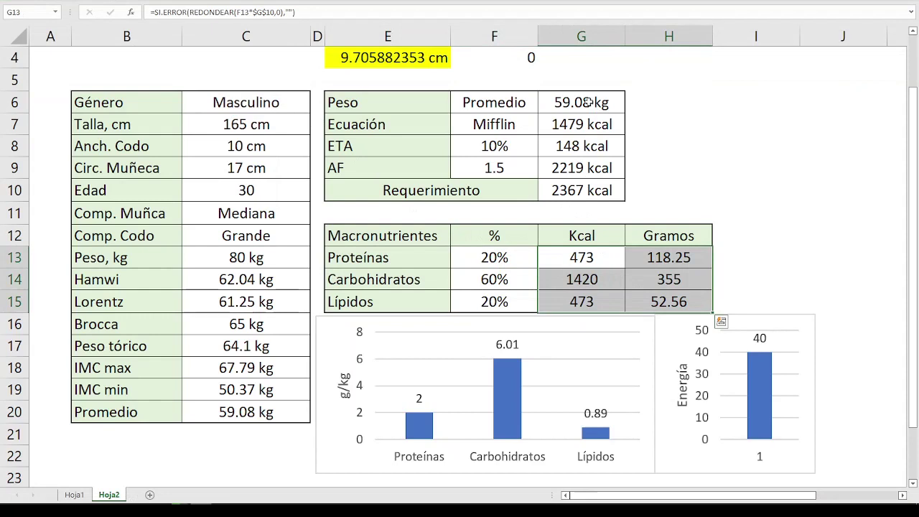
{"action": "left_click_drag", "start_coordinate": [589, 103], "coordinate": [587, 190]}
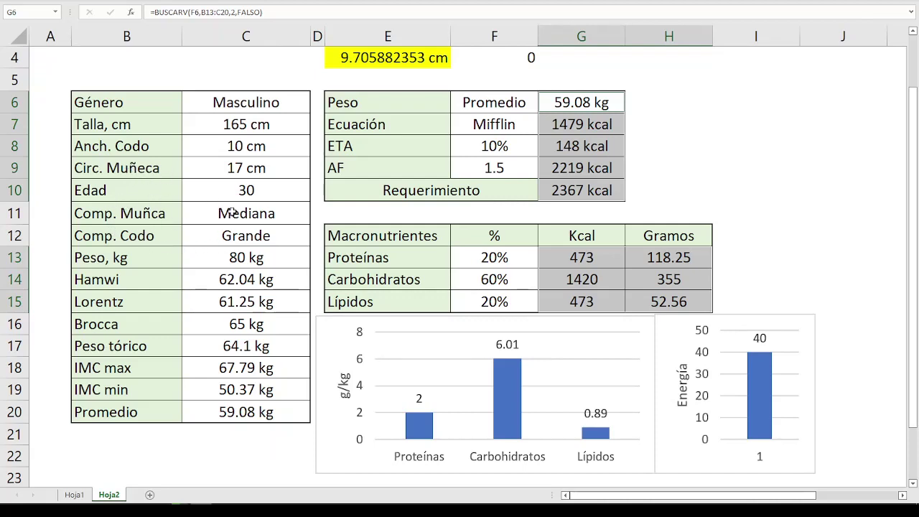
Add C11:C12 and C14:C20 to the selection and fill all result cells light blue.
{"action": "left_click_drag", "start_coordinate": [231, 212], "coordinate": [244, 238]}
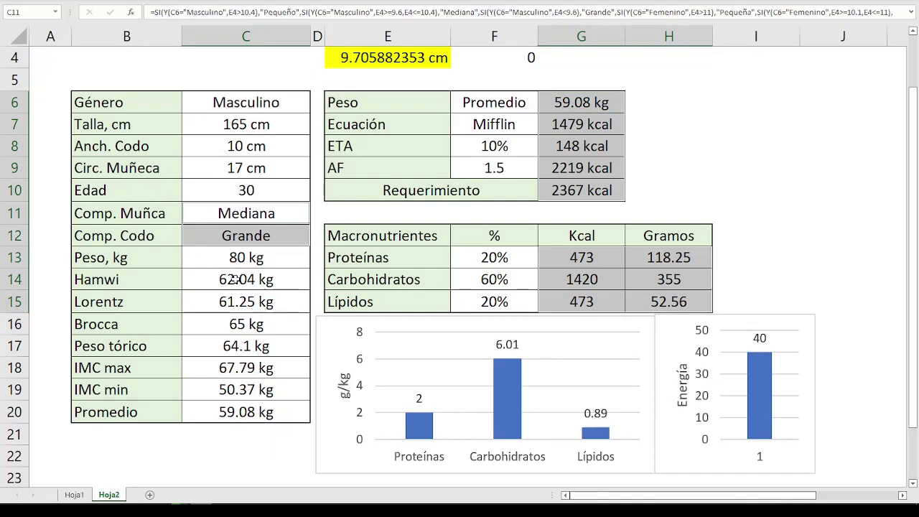
{"action": "left_click_drag", "start_coordinate": [233, 280], "coordinate": [242, 411], "text": "ctrl"}
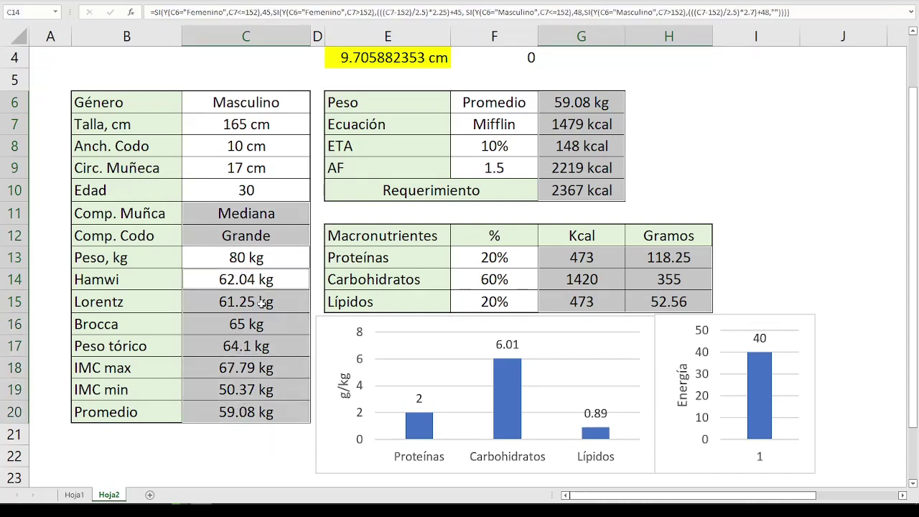
{"action": "right_click", "coordinate": [262, 303]}
{"action": "key", "text": "Escape"}
{"action": "left_click", "coordinate": [162, 3]}
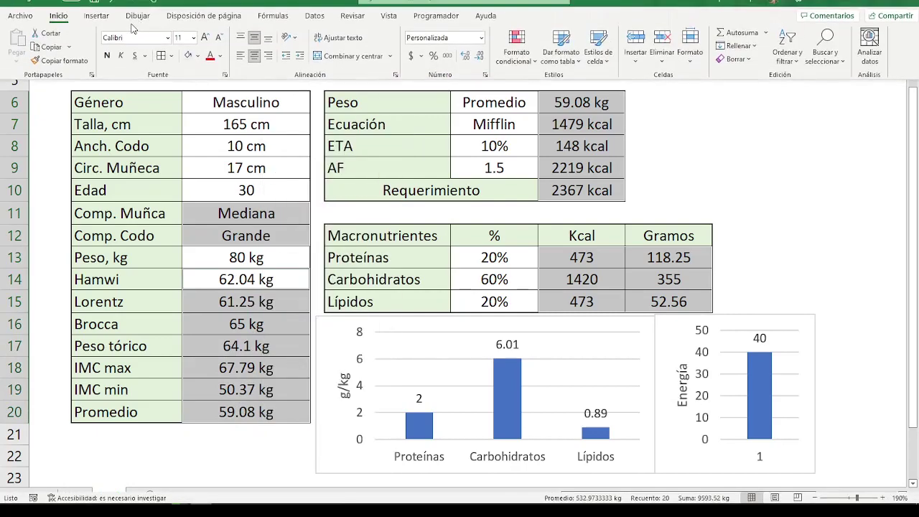
{"action": "left_click", "coordinate": [199, 57]}
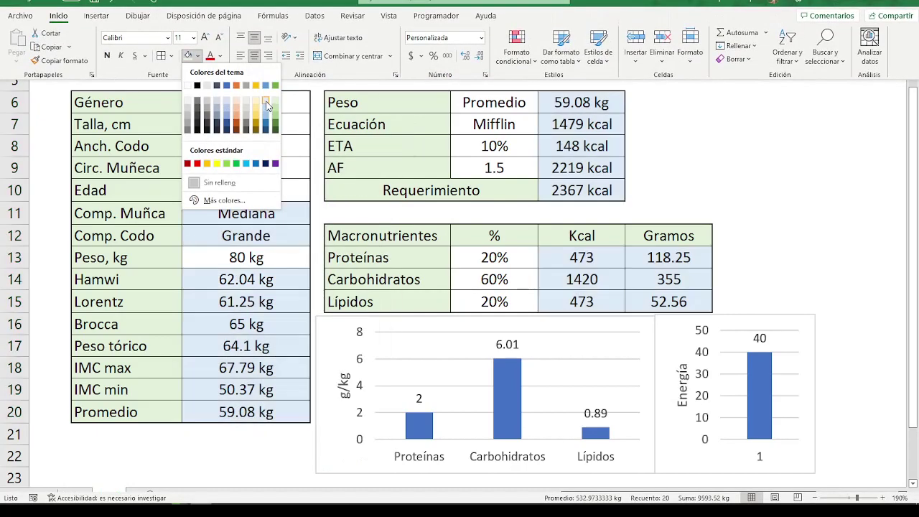
{"action": "left_click", "coordinate": [267, 106]}
{"action": "left_click", "coordinate": [721, 190]}
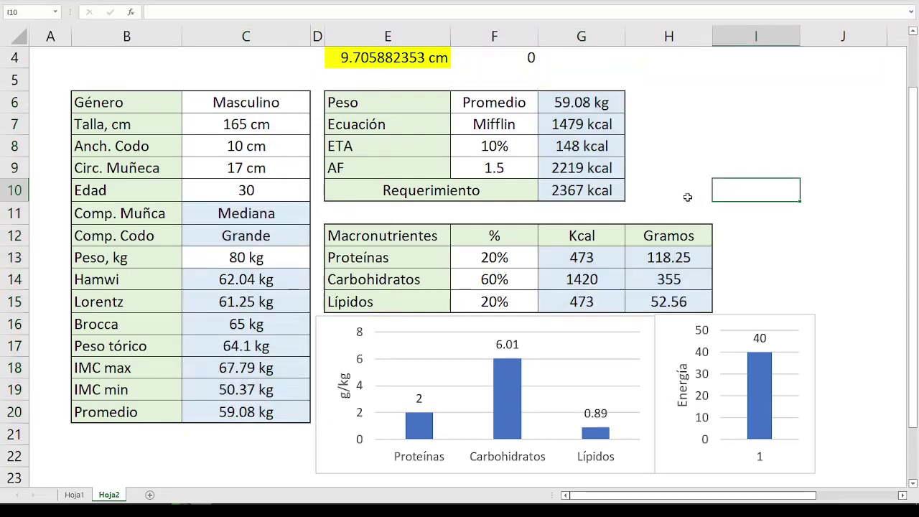
{"action": "left_click", "coordinate": [225, 8]}
Draw a rectangle covering the whole calculation area.
{"action": "left_click", "coordinate": [96, 15]}
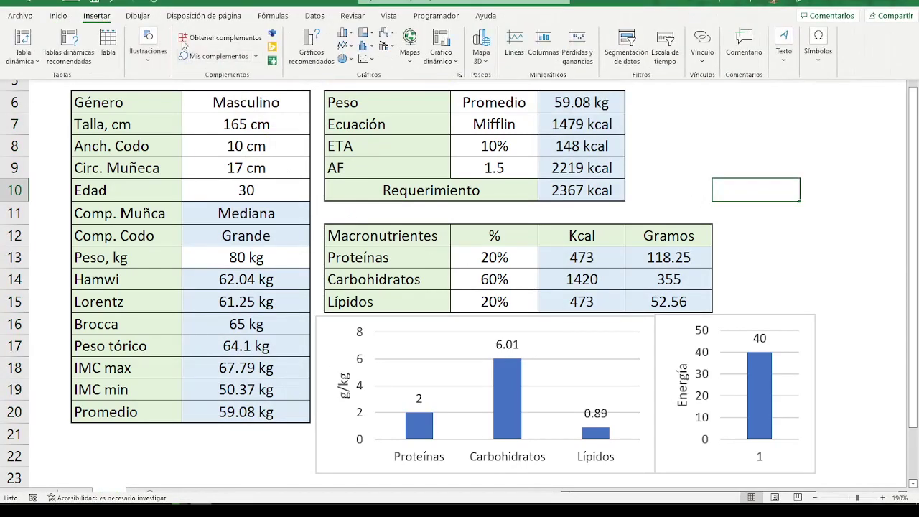
{"action": "left_click", "coordinate": [148, 44]}
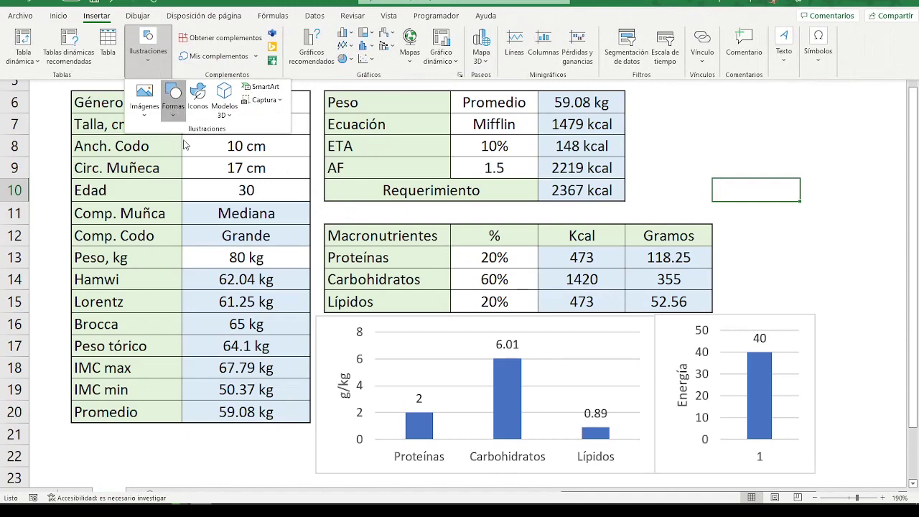
{"action": "left_click", "coordinate": [172, 108]}
{"action": "left_click", "coordinate": [198, 148]}
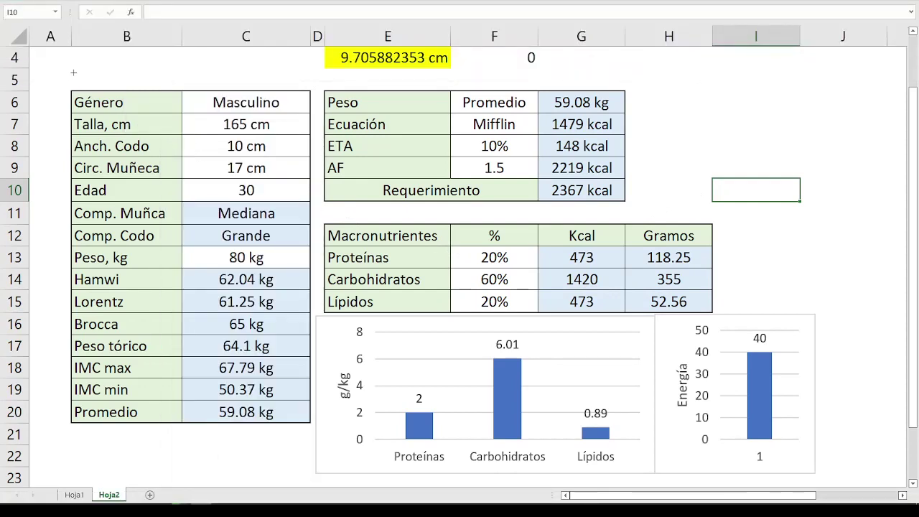
{"action": "left_click_drag", "start_coordinate": [56, 78], "coordinate": [827, 463]}
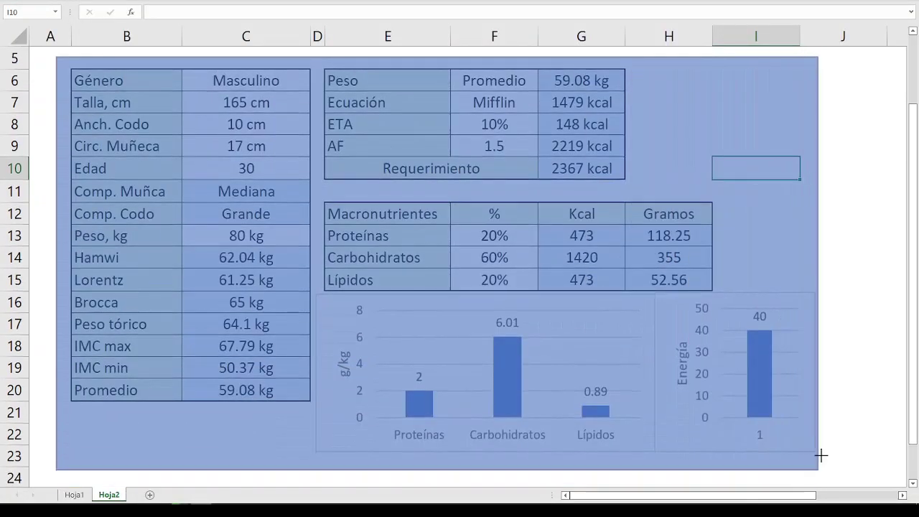
{"action": "left_click_drag", "start_coordinate": [827, 464], "coordinate": [835, 461]}
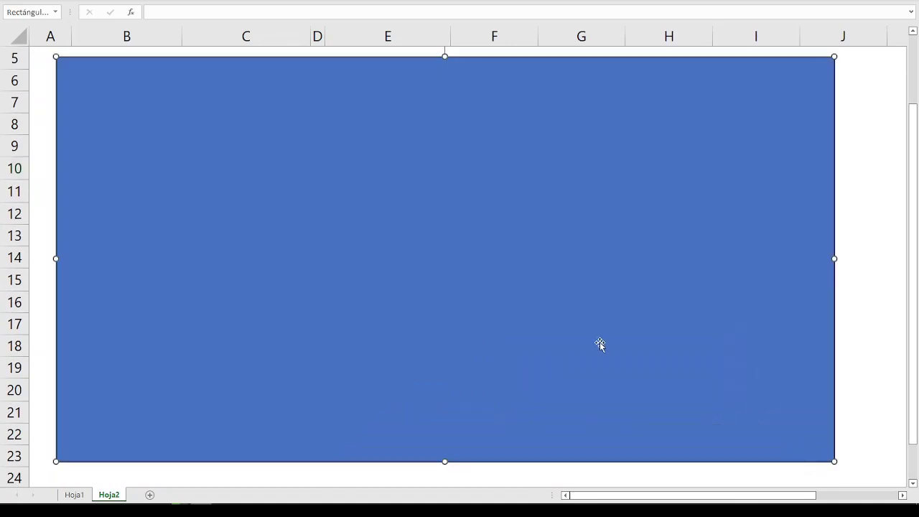
Give the rectangle no fill and a 6 pt outline, and stretch it to enclose row 4.
{"action": "left_click", "coordinate": [585, 6]}
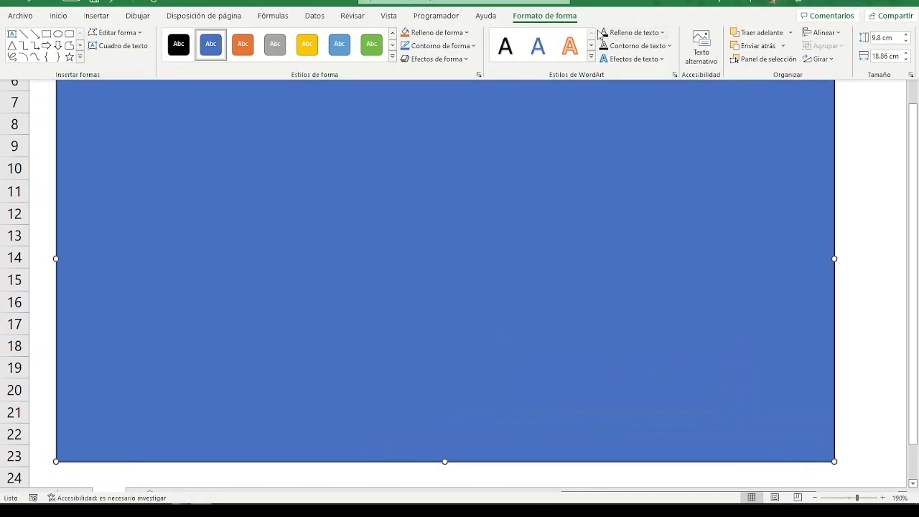
{"action": "left_click", "coordinate": [437, 33]}
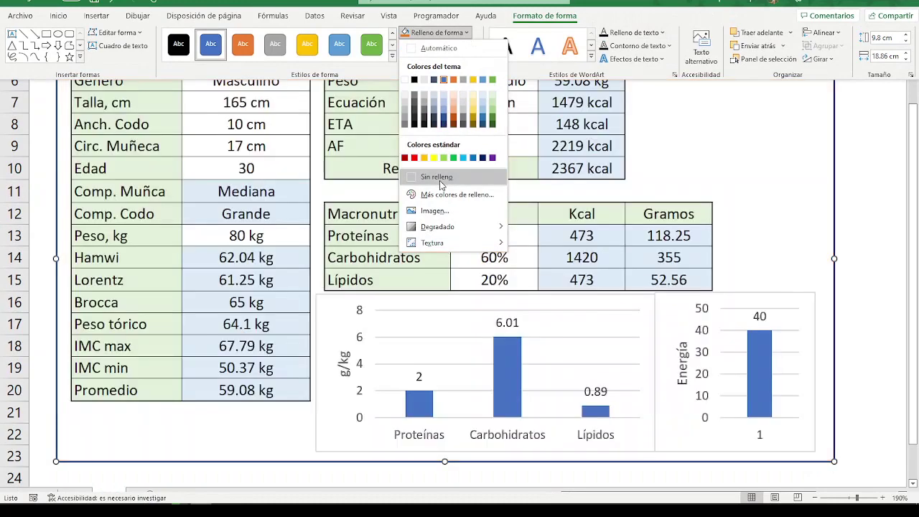
{"action": "left_click", "coordinate": [438, 177]}
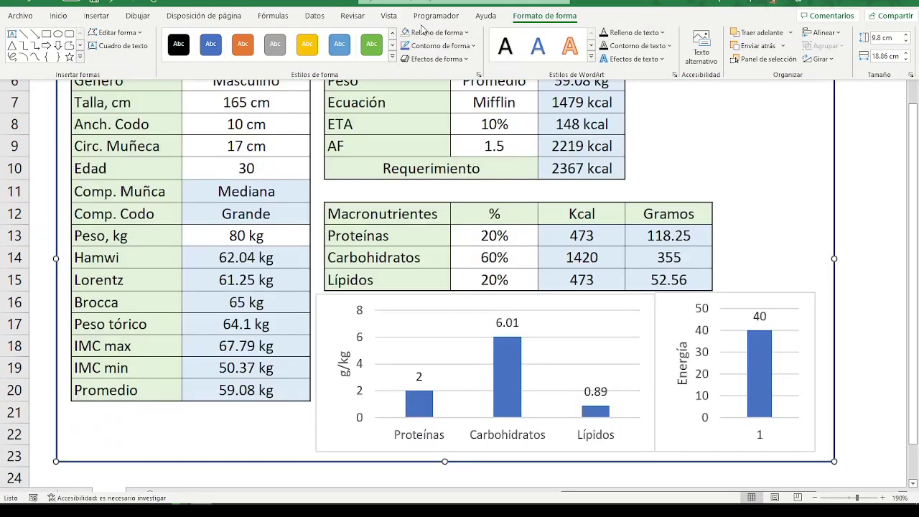
{"action": "left_click", "coordinate": [426, 32]}
{"action": "mouse_move", "coordinate": [437, 226]}
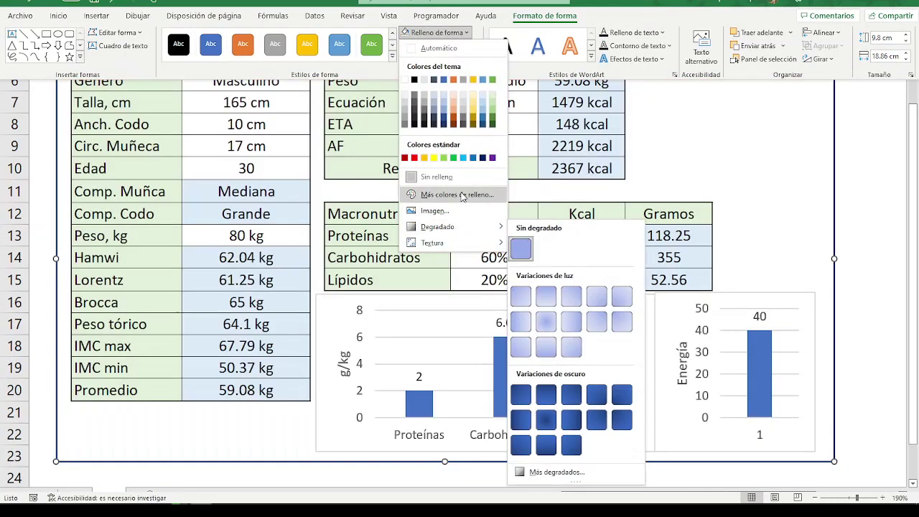
{"action": "left_click", "coordinate": [423, 33]}
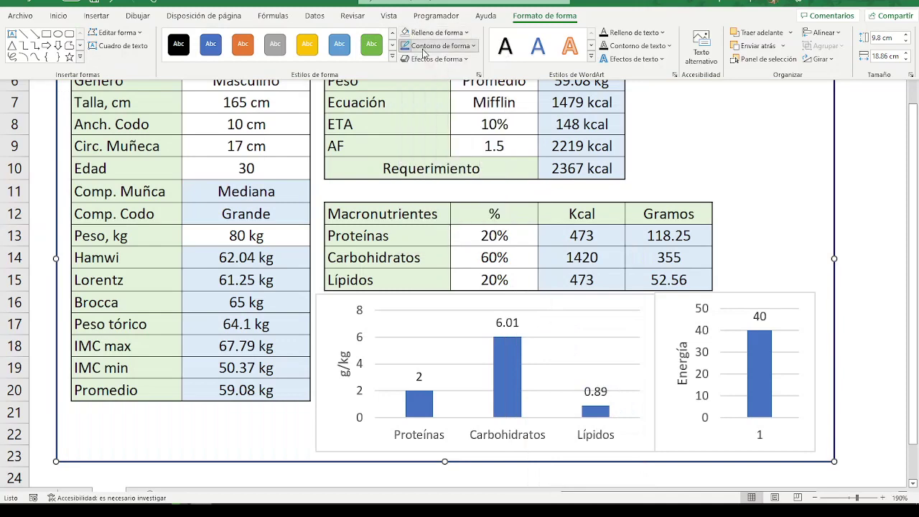
{"action": "left_click", "coordinate": [423, 50]}
{"action": "mouse_move", "coordinate": [430, 223]}
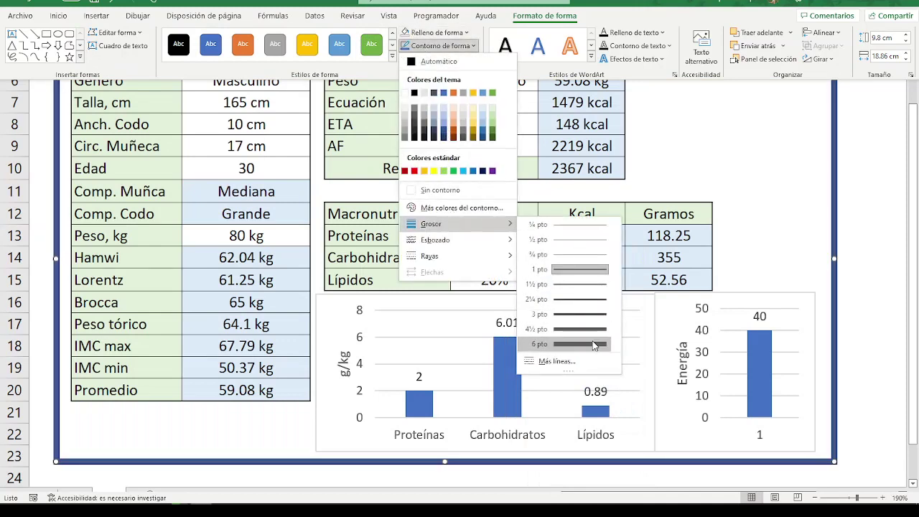
{"action": "left_click", "coordinate": [595, 345]}
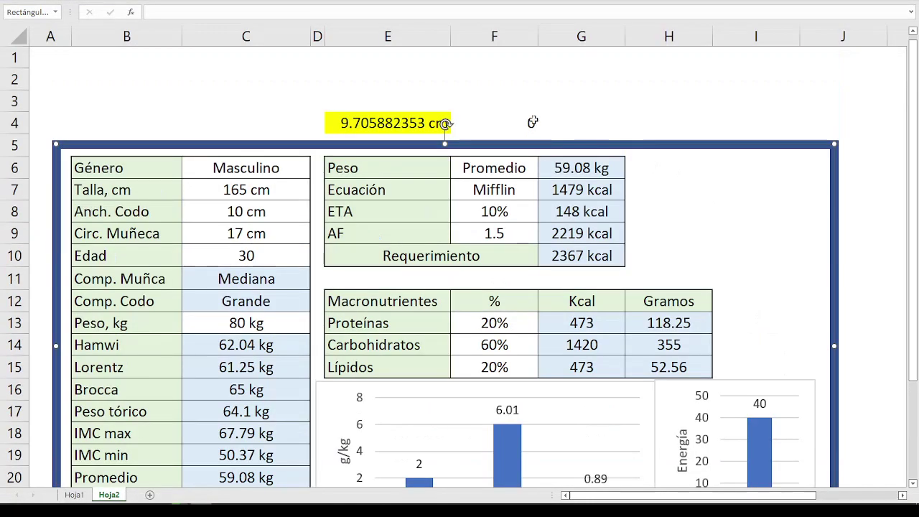
{"action": "left_click_drag", "start_coordinate": [445, 143], "coordinate": [445, 112]}
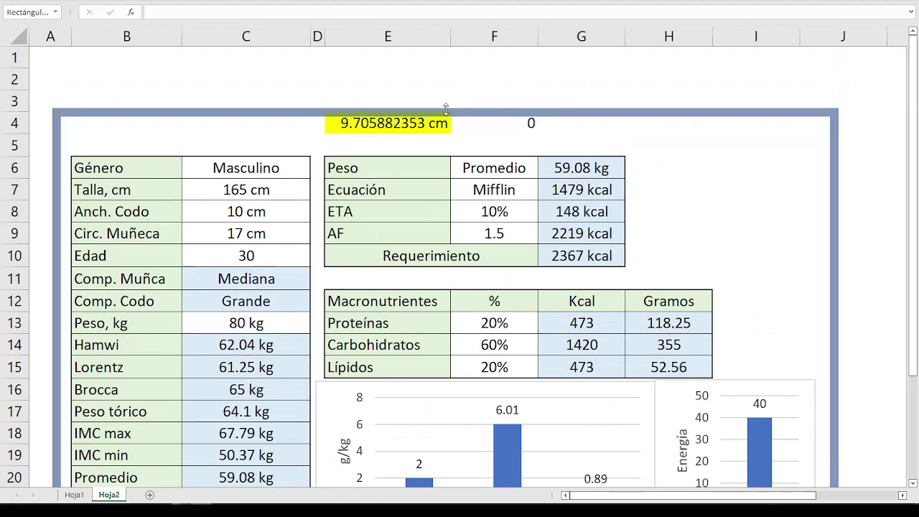
Change cell E4's fill from yellow to white.
{"action": "left_click", "coordinate": [422, 127]}
{"action": "left_click", "coordinate": [153, 3]}
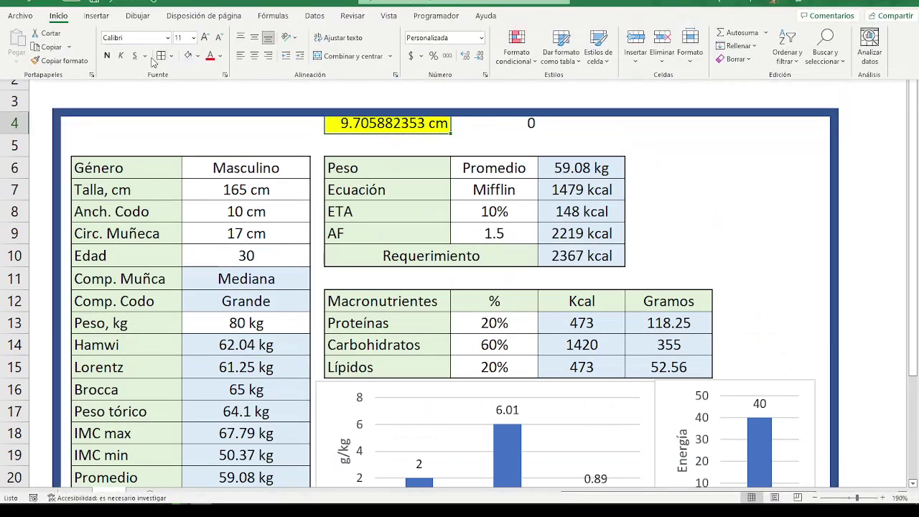
{"action": "left_click", "coordinate": [196, 56]}
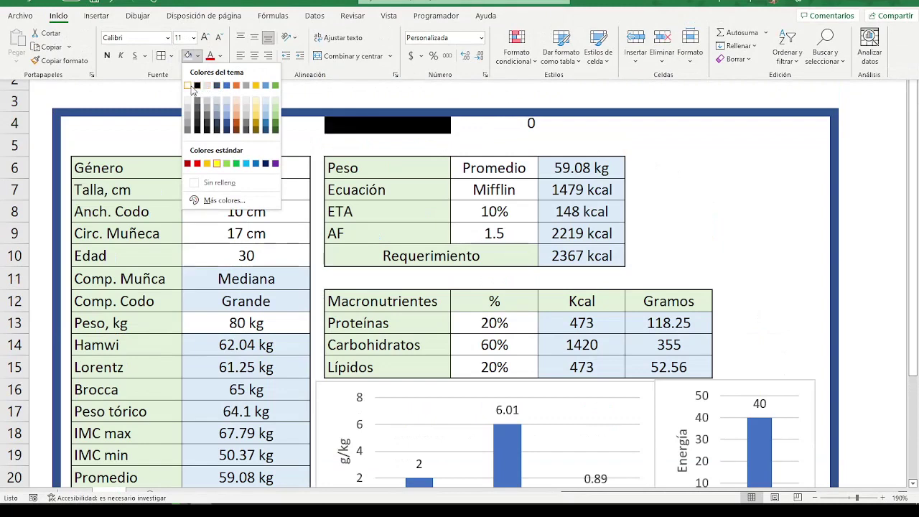
{"action": "left_click", "coordinate": [187, 86]}
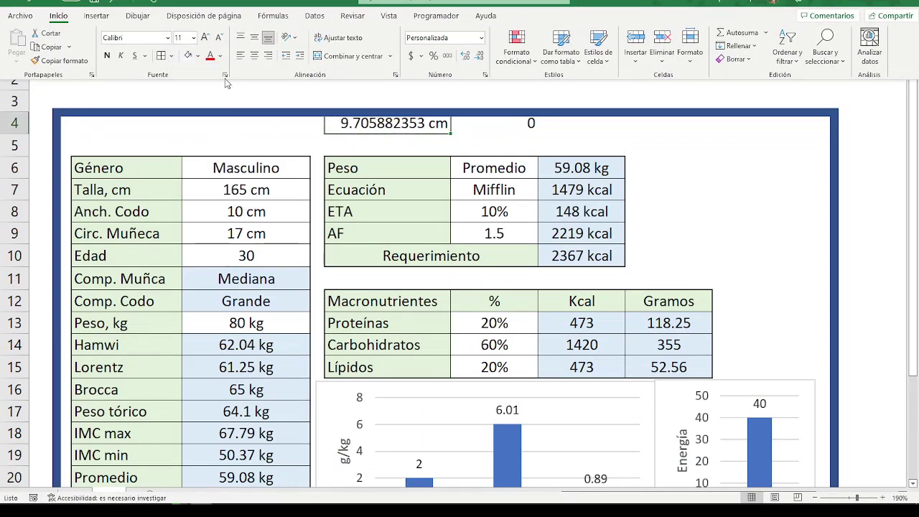
{"action": "left_click", "coordinate": [95, 16]}
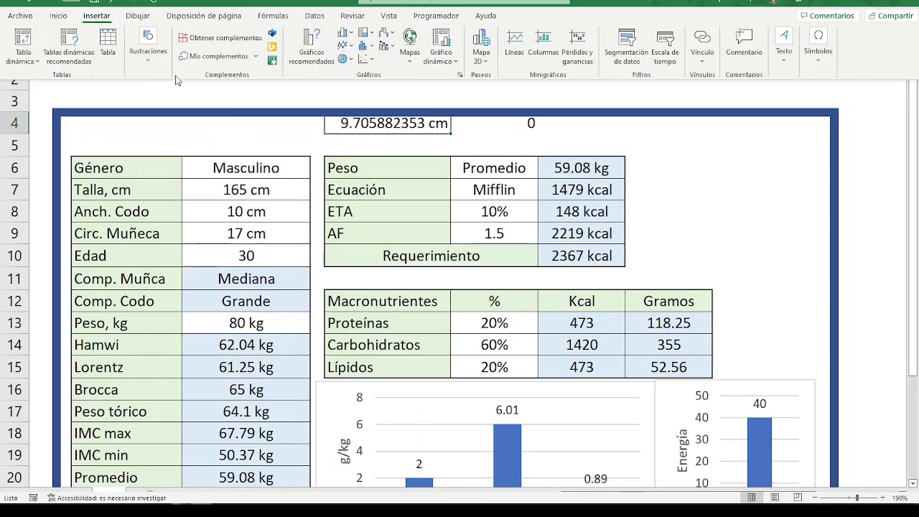
{"action": "left_click", "coordinate": [148, 44]}
{"action": "left_click", "coordinate": [172, 108]}
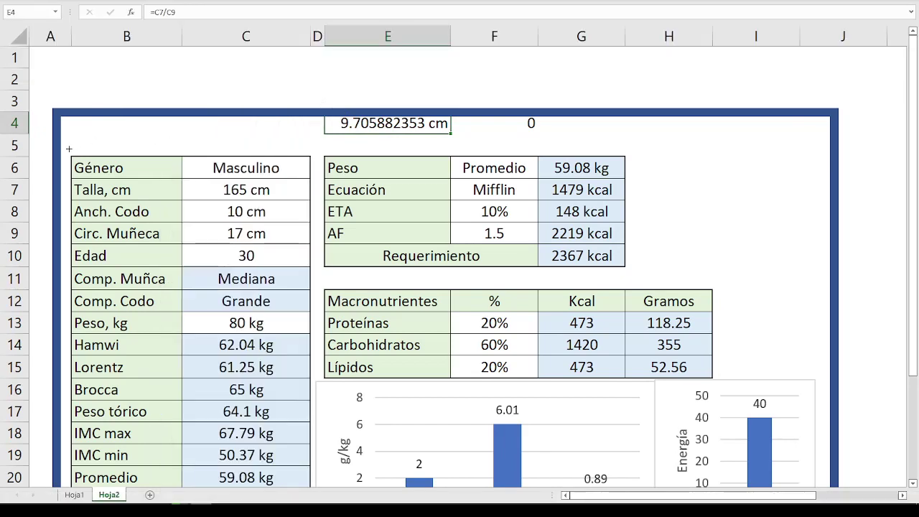
Draw a title banner across the frame's top edge and give it a light gradient fill.
{"action": "left_click_drag", "start_coordinate": [69, 149], "coordinate": [829, 116]}
{"action": "left_click_drag", "start_coordinate": [226, 127], "coordinate": [219, 127]}
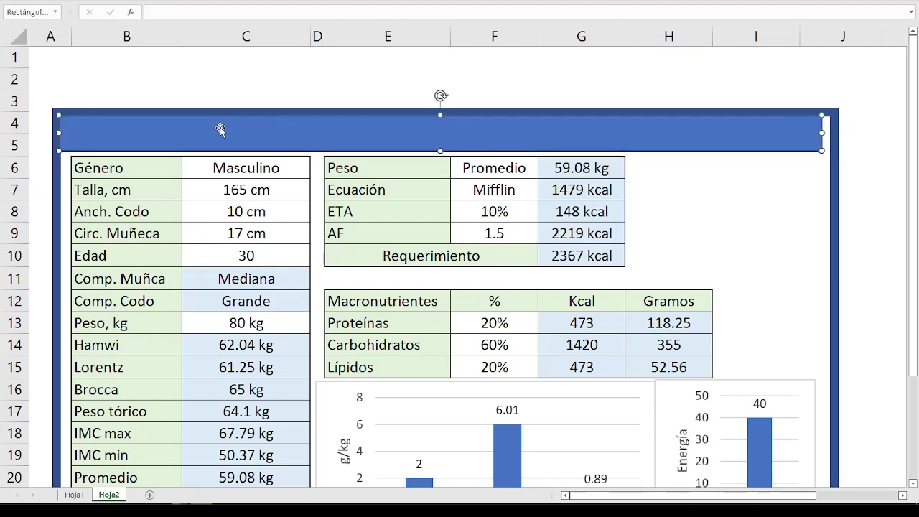
{"action": "left_click_drag", "start_coordinate": [826, 153], "coordinate": [831, 154]}
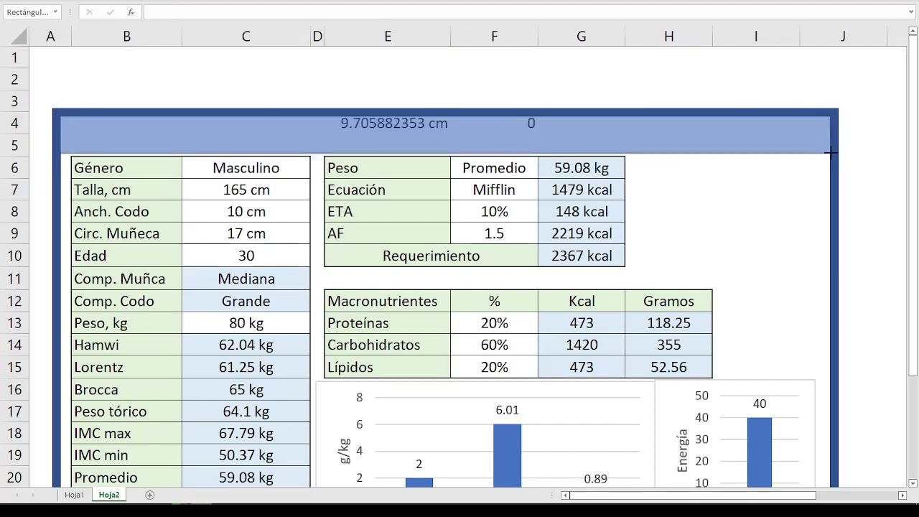
{"action": "left_click", "coordinate": [386, 3]}
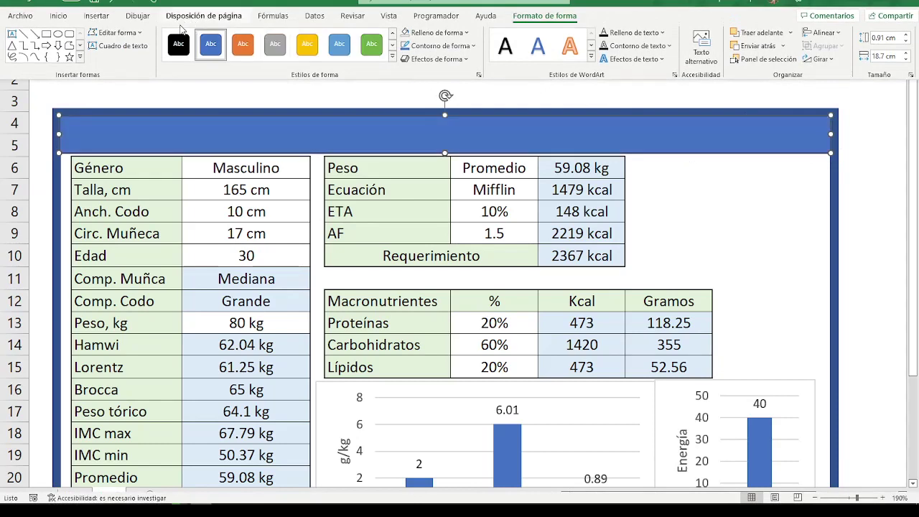
{"action": "left_click", "coordinate": [437, 32]}
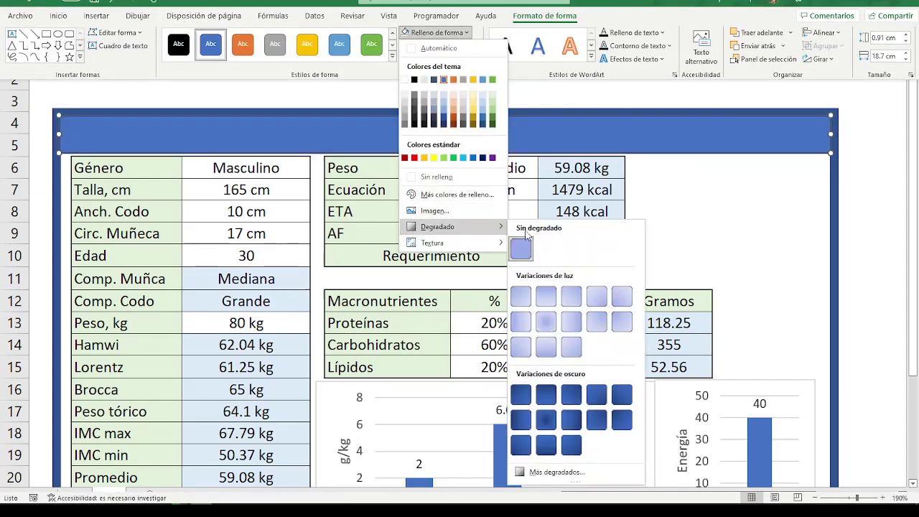
{"action": "mouse_move", "coordinate": [438, 227]}
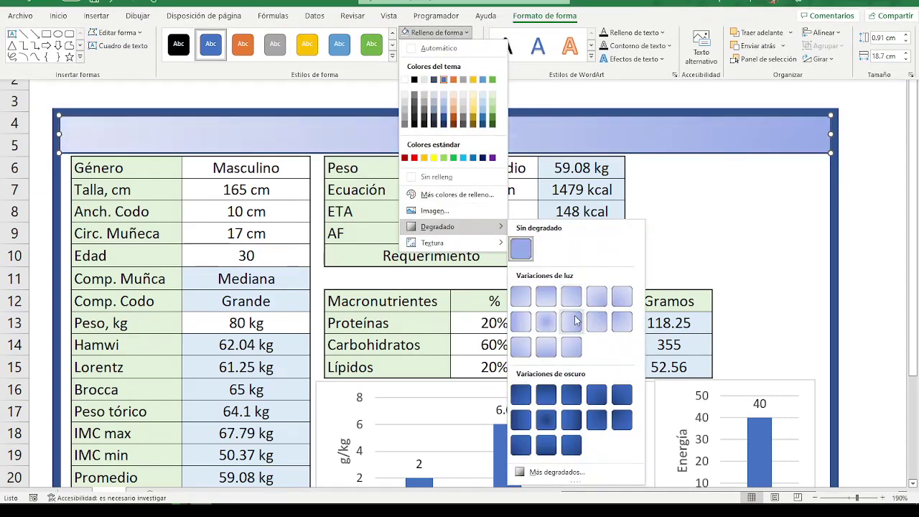
{"action": "left_click", "coordinate": [571, 297]}
Type the title 'Cálculo energético' inside the banner.
{"action": "left_click", "coordinate": [409, 132]}
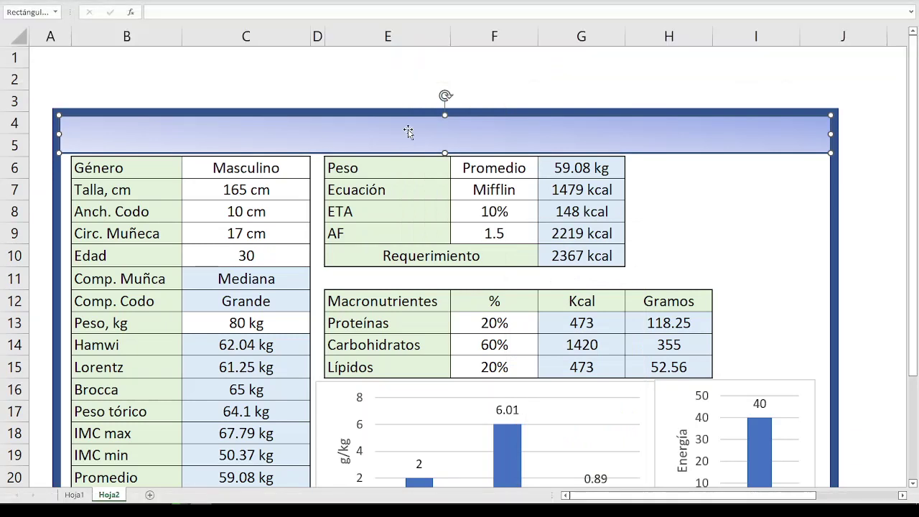
{"action": "type", "text": "Ca"}
{"action": "type", "text": "ergético"}
{"action": "key", "text": "BackSpace"}
{"action": "key", "text": "BackSpace"}
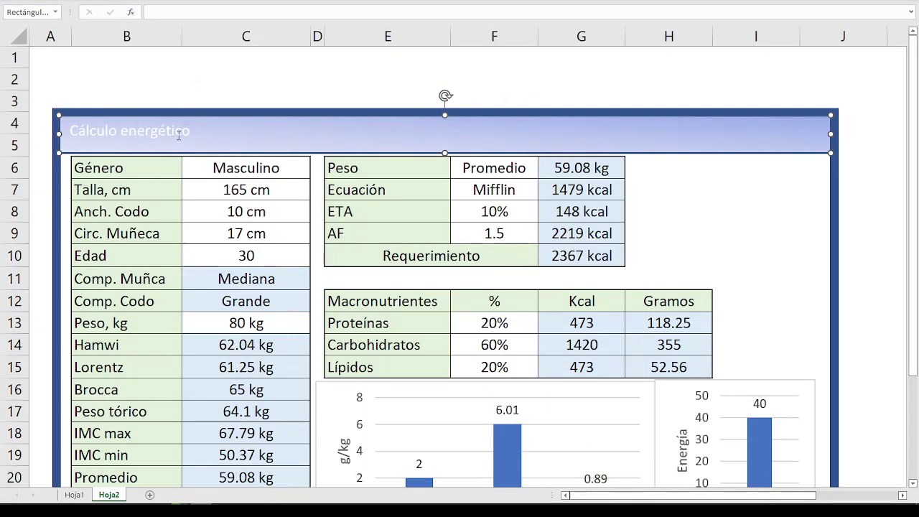
{"action": "double_click", "coordinate": [179, 135]}
Centre the banner title vertically and horizontally and make its text black.
{"action": "left_click", "coordinate": [180, 160]}
{"action": "left_click", "coordinate": [196, 137]}
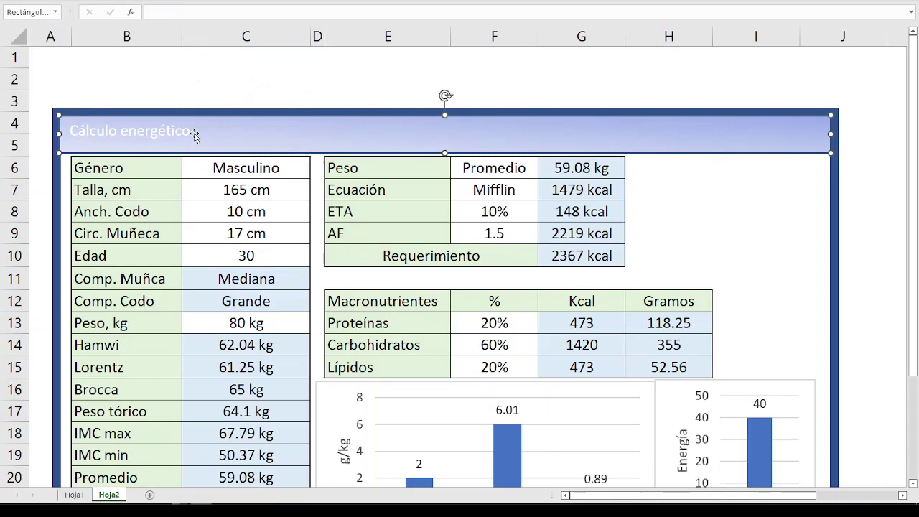
{"action": "left_click", "coordinate": [179, 3]}
{"action": "left_click", "coordinate": [58, 15]}
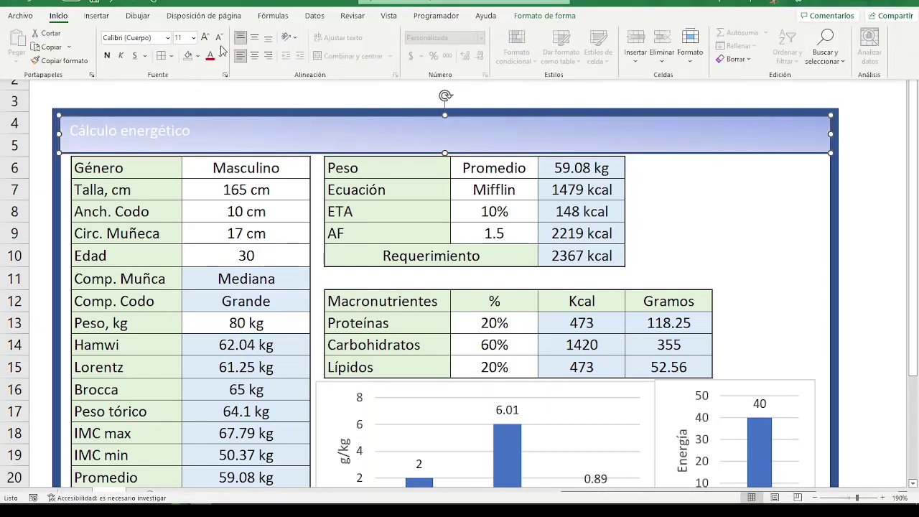
{"action": "left_click", "coordinate": [254, 37]}
{"action": "left_click", "coordinate": [254, 55]}
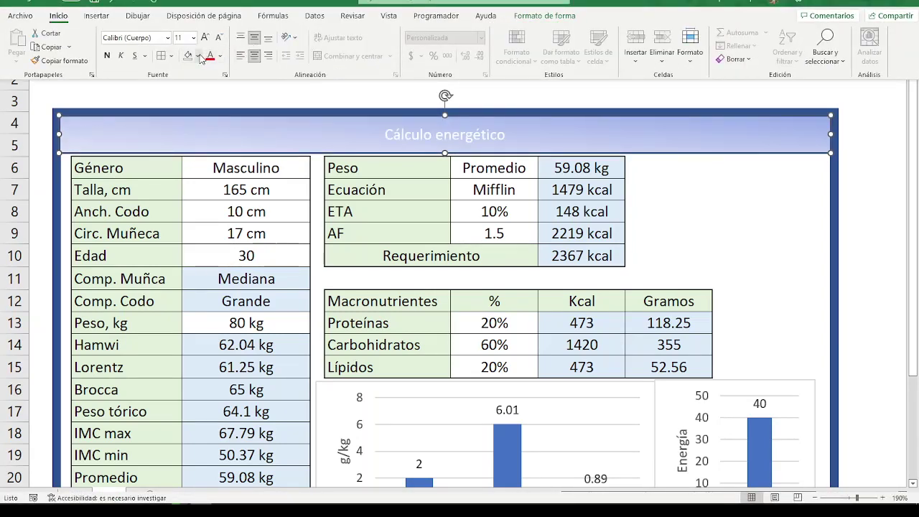
{"action": "left_click", "coordinate": [220, 56]}
{"action": "left_click", "coordinate": [216, 69]}
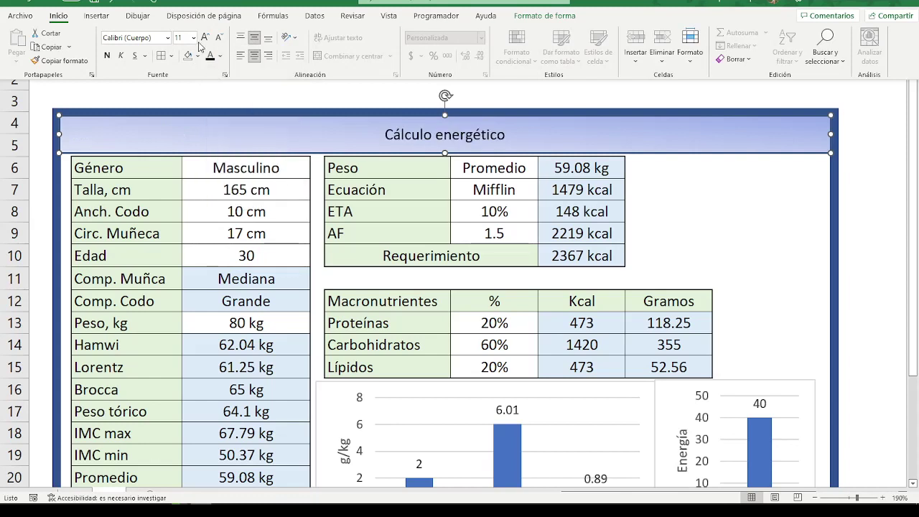
Set the title font to 24 pt bold.
{"action": "left_click", "coordinate": [204, 37]}
{"action": "left_click", "coordinate": [205, 38]}
{"action": "left_click", "coordinate": [205, 37]}
{"action": "left_click", "coordinate": [205, 37]}
{"action": "left_click", "coordinate": [204, 38]}
{"action": "left_click", "coordinate": [205, 38]}
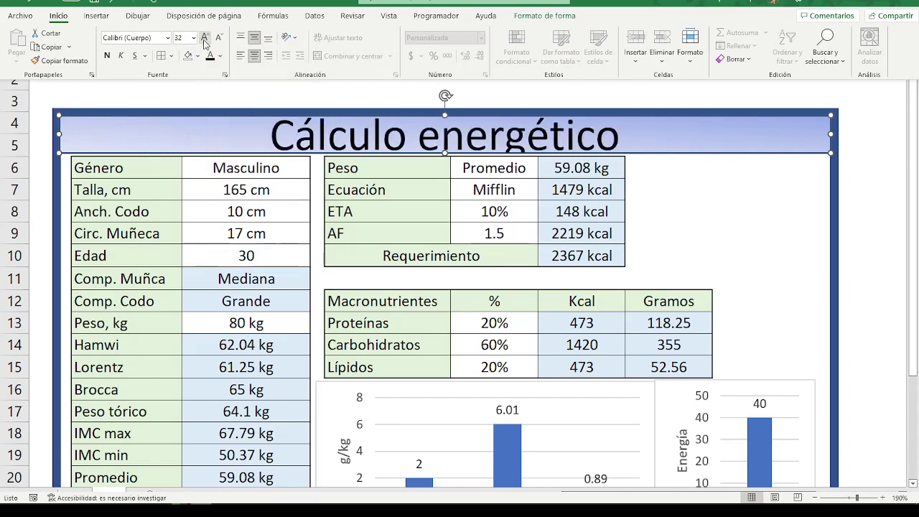
{"action": "left_click", "coordinate": [219, 38]}
{"action": "left_click", "coordinate": [219, 37]}
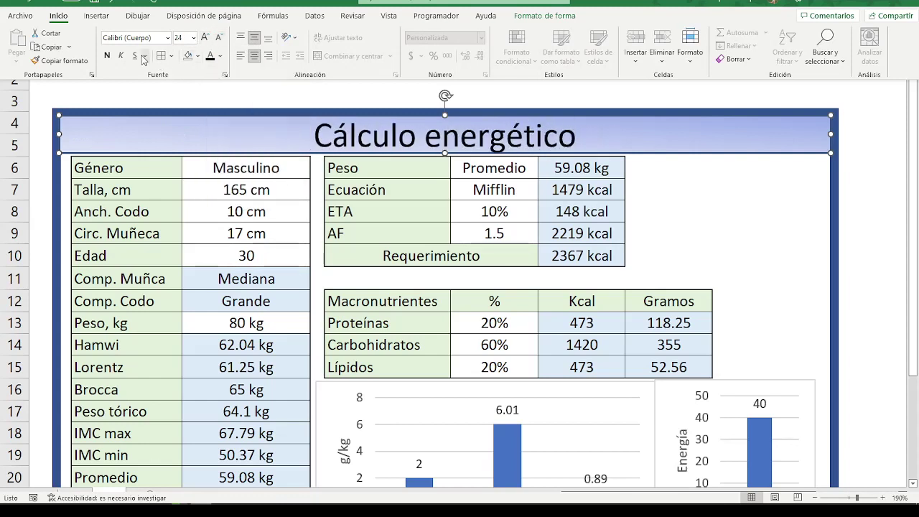
{"action": "left_click", "coordinate": [107, 55]}
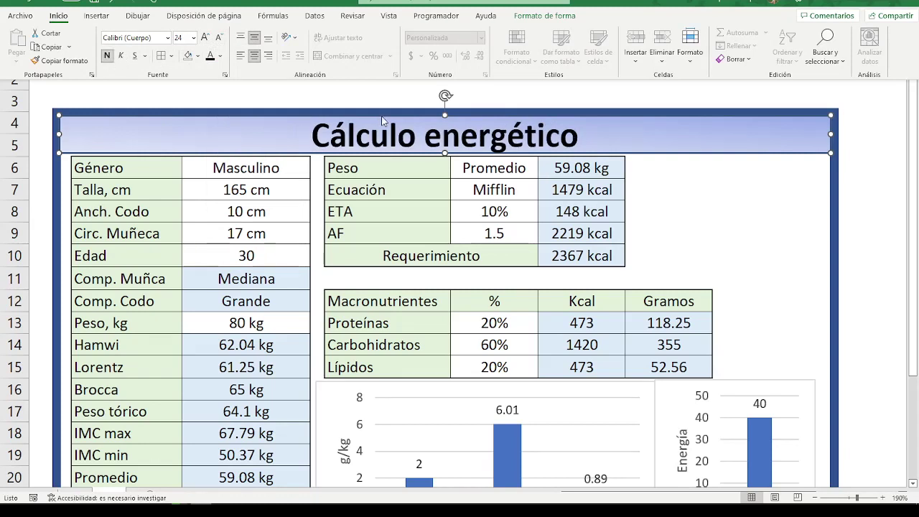
Restore middle and centre alignment after testing others, then hide the ribbon.
{"action": "left_click", "coordinate": [241, 38]}
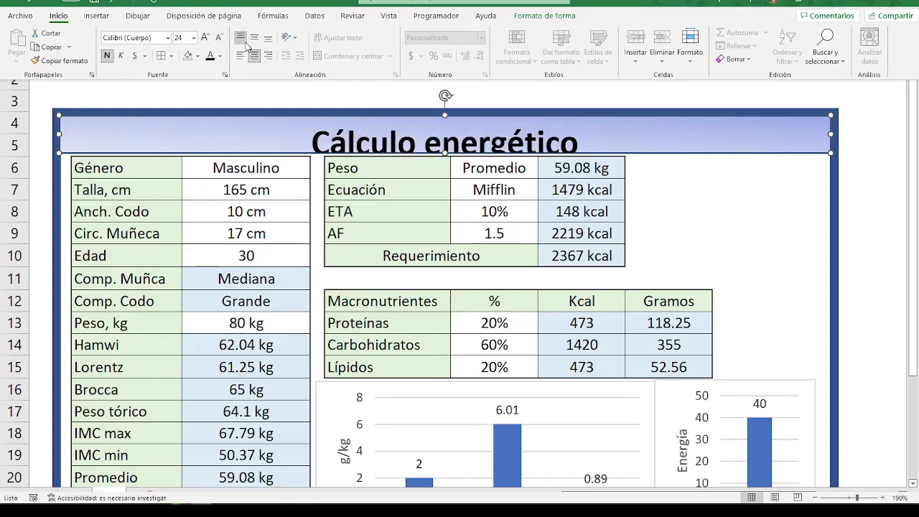
{"action": "left_click", "coordinate": [241, 56]}
{"action": "left_click", "coordinate": [254, 37]}
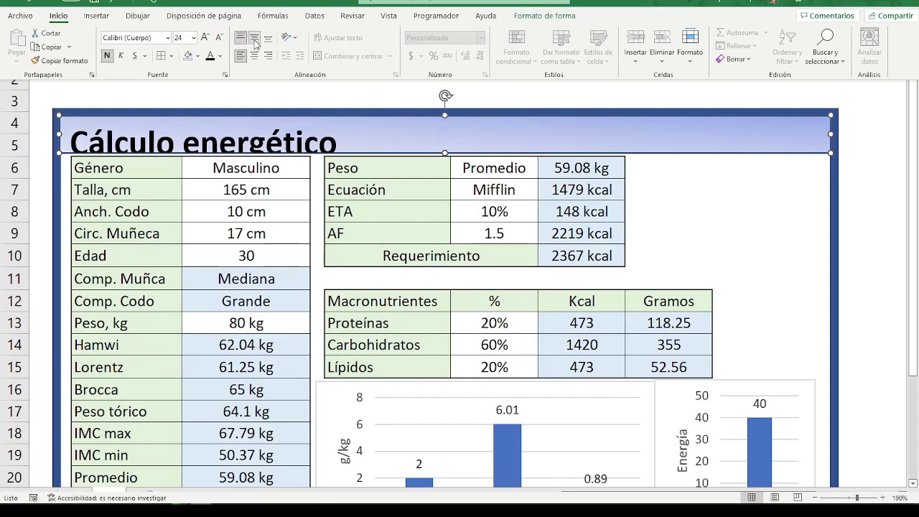
{"action": "left_click", "coordinate": [254, 56]}
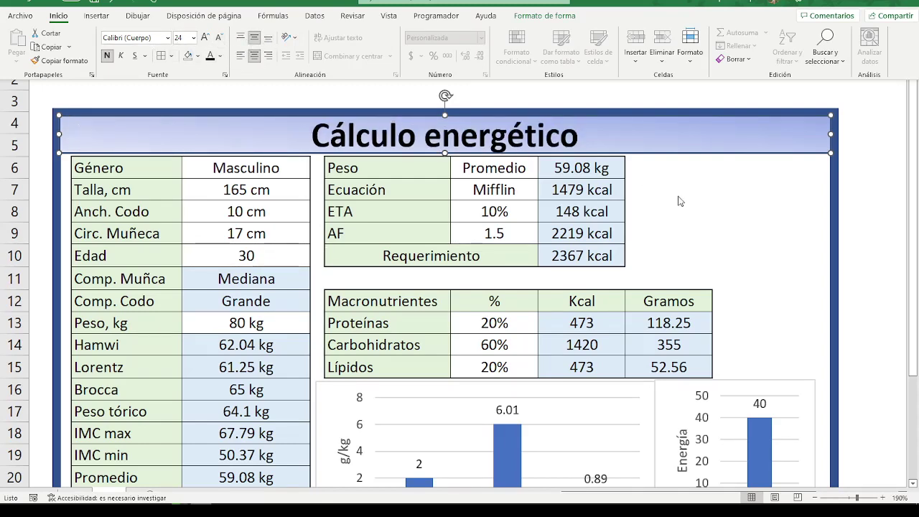
{"action": "key", "text": "ctrl+shift+F1"}
{"action": "scroll", "coordinate": [718, 219], "scroll_direction": "down", "scroll_amount": 1}
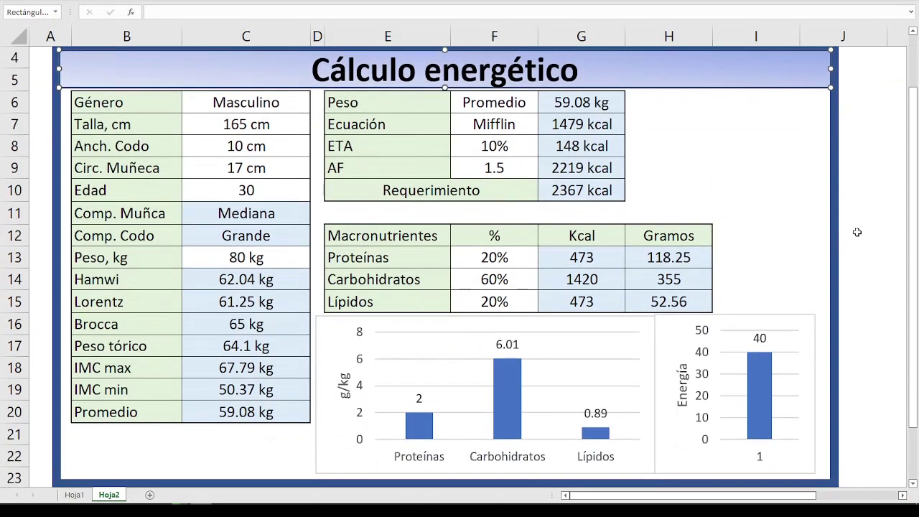
Set the gender in C6 to Femenino.
{"action": "left_click", "coordinate": [825, 231]}
{"action": "left_click", "coordinate": [877, 297]}
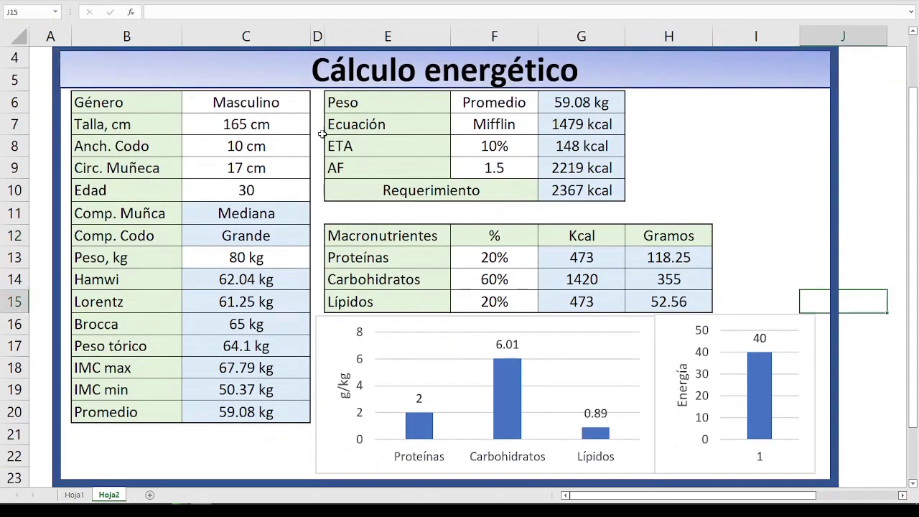
{"action": "left_click", "coordinate": [279, 113]}
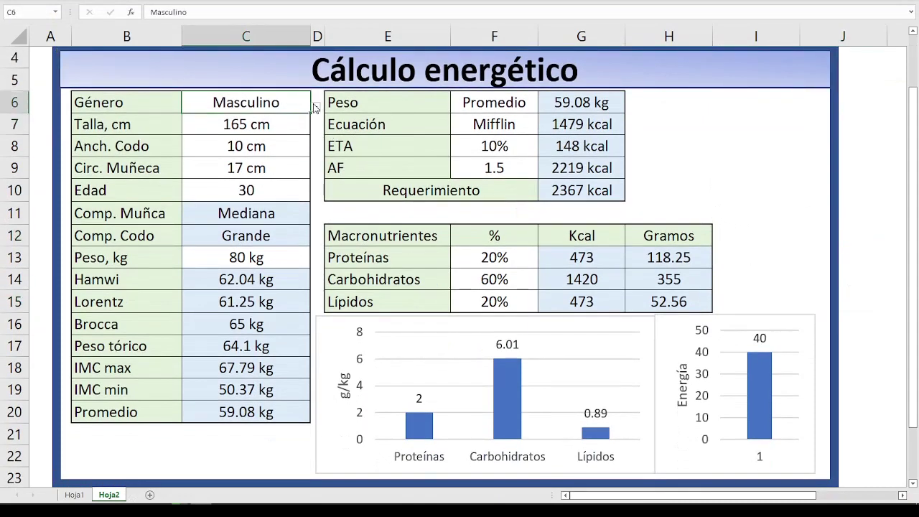
{"action": "left_click", "coordinate": [315, 107]}
{"action": "left_click", "coordinate": [275, 119]}
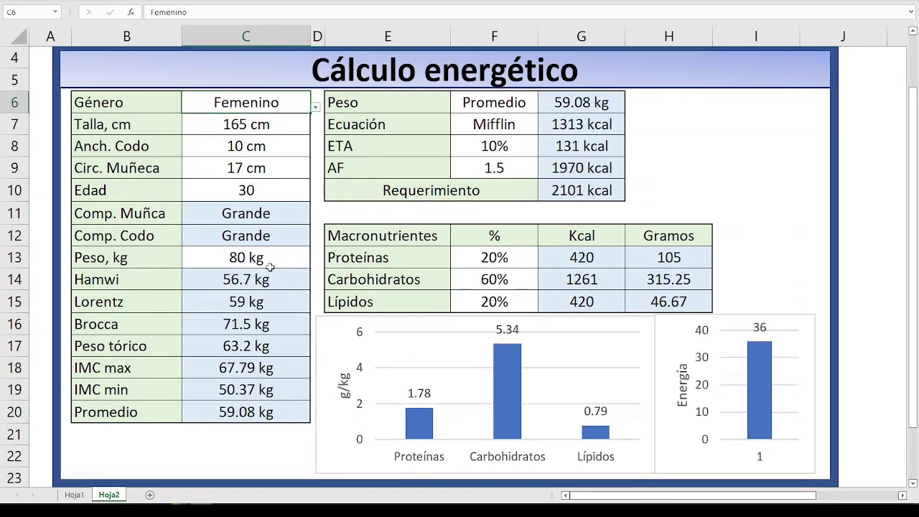
Switch the F7 equation to Harris, then back to Mifflin.
{"action": "left_click", "coordinate": [488, 124]}
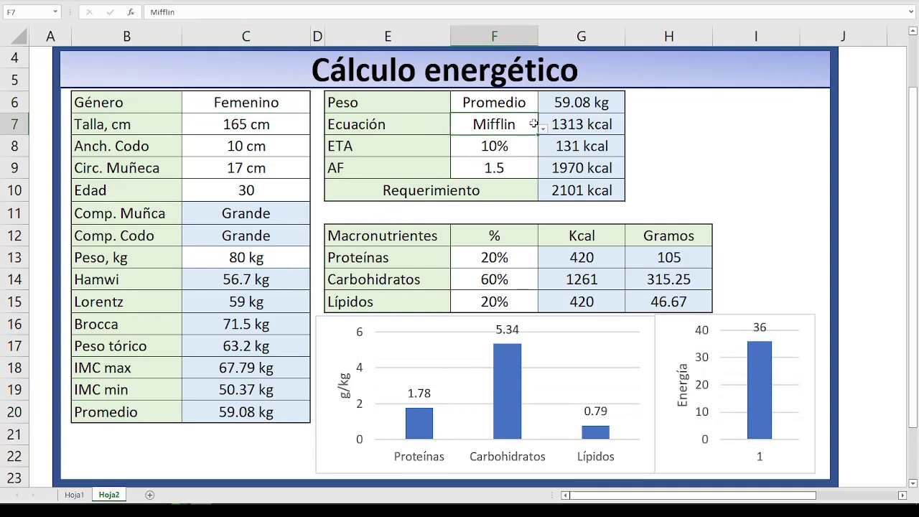
{"action": "left_click", "coordinate": [543, 131]}
{"action": "left_click", "coordinate": [540, 137]}
{"action": "left_click", "coordinate": [543, 129]}
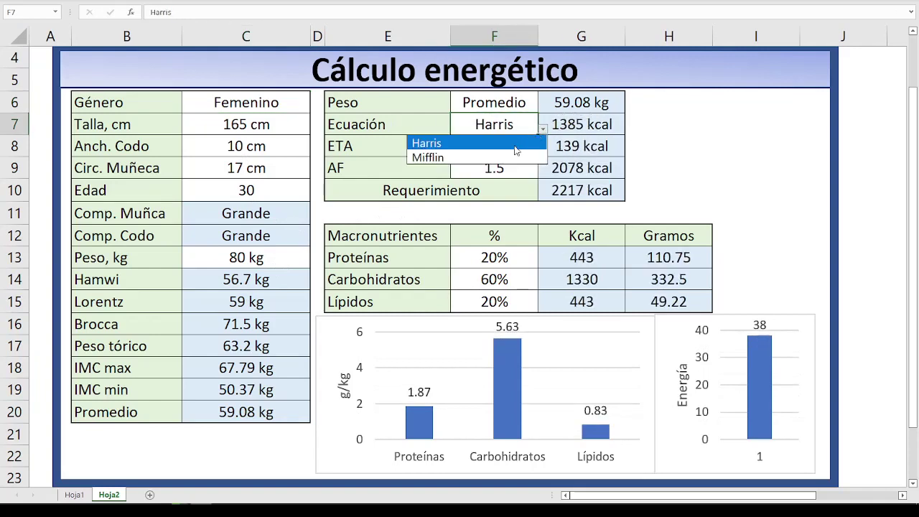
{"action": "left_click", "coordinate": [502, 155]}
Try the Hamwi, Lorentz and Brocca weight methods in F6.
{"action": "left_click", "coordinate": [562, 100]}
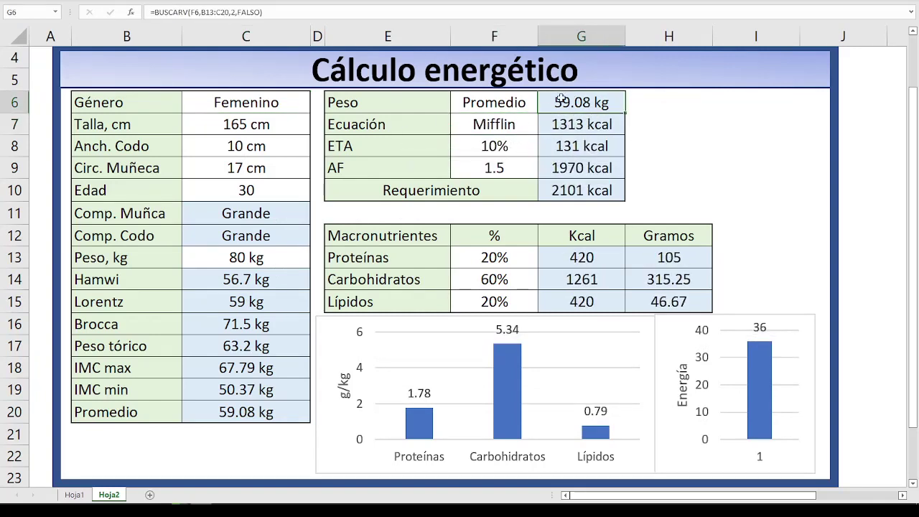
{"action": "left_click", "coordinate": [526, 103]}
{"action": "left_click", "coordinate": [543, 107]}
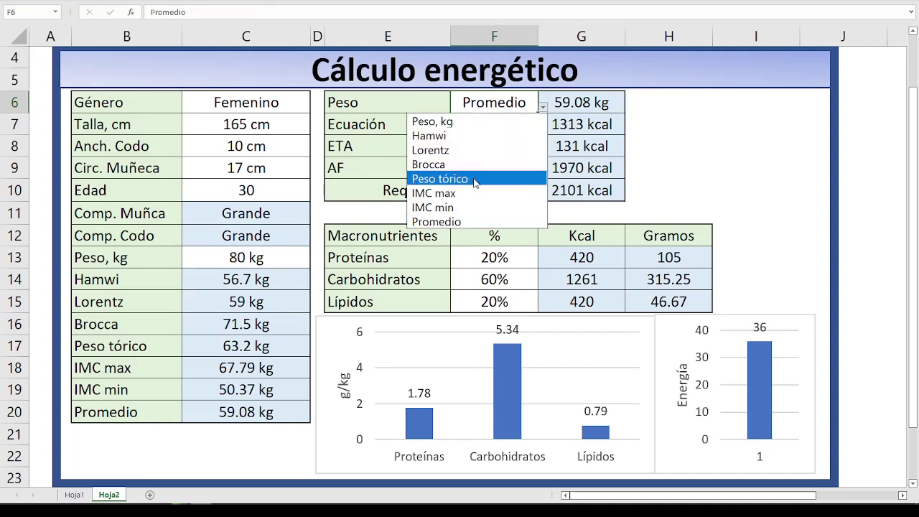
{"action": "left_click", "coordinate": [431, 136]}
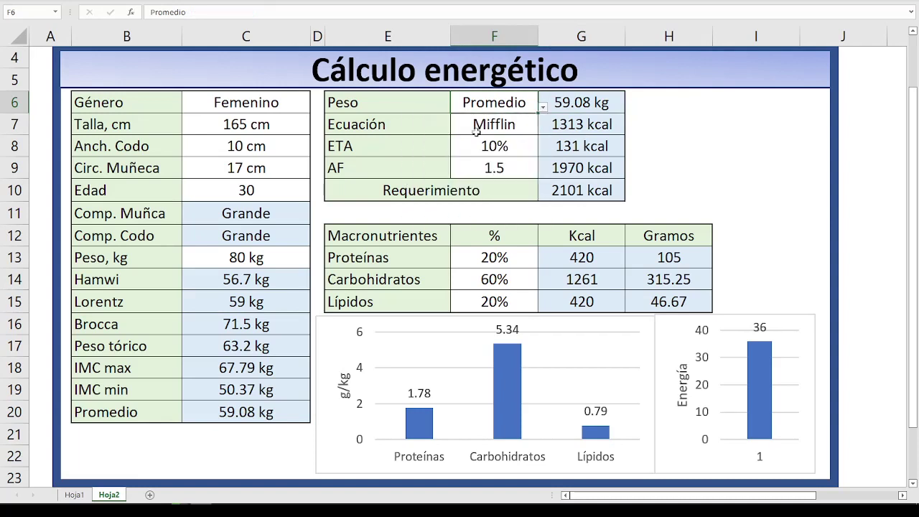
{"action": "left_click", "coordinate": [543, 106]}
{"action": "left_click", "coordinate": [474, 150]}
{"action": "left_click", "coordinate": [543, 106]}
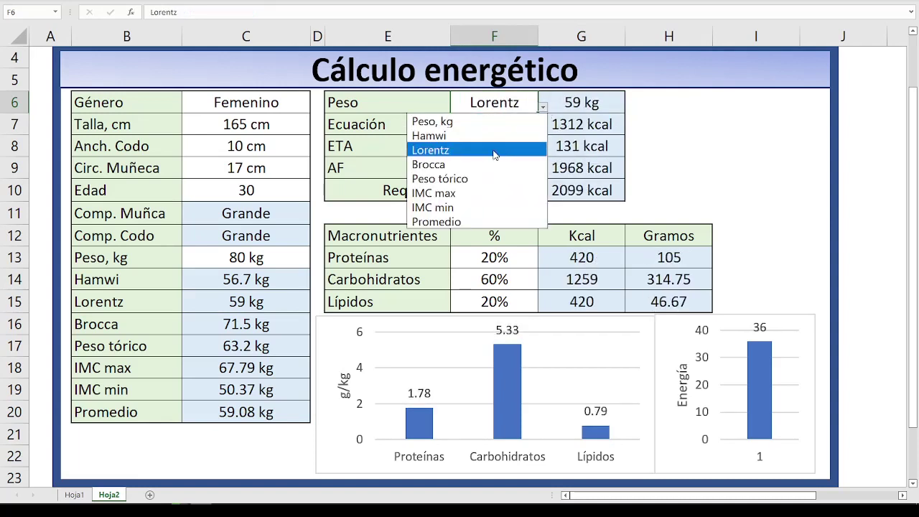
{"action": "left_click", "coordinate": [492, 165]}
Try Peso tórico and IMC max, then settle on IMC min as the weight method.
{"action": "left_click", "coordinate": [543, 106]}
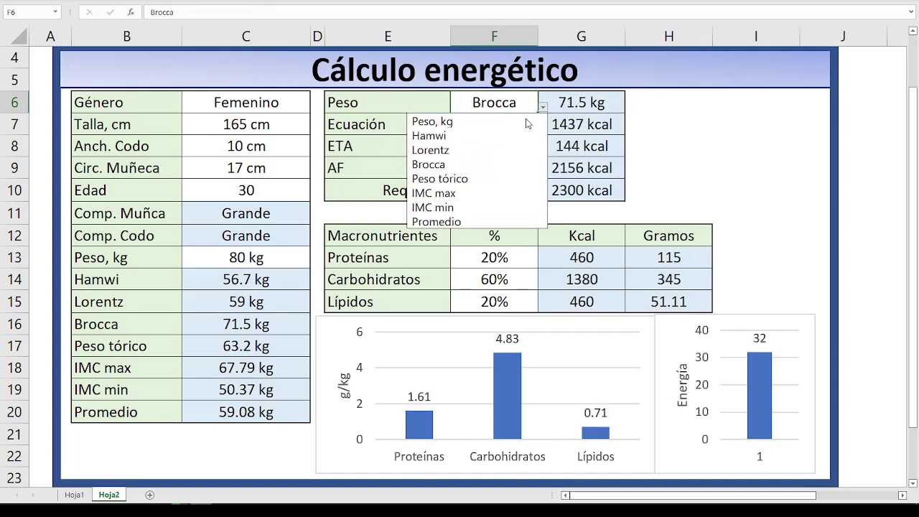
{"action": "left_click", "coordinate": [477, 178]}
{"action": "left_click", "coordinate": [543, 106]}
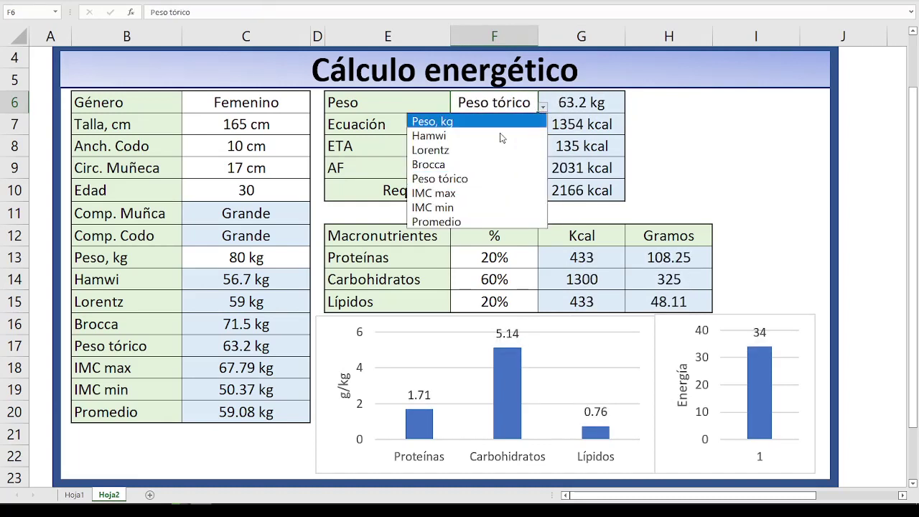
{"action": "left_click", "coordinate": [478, 194]}
{"action": "left_click", "coordinate": [543, 107]}
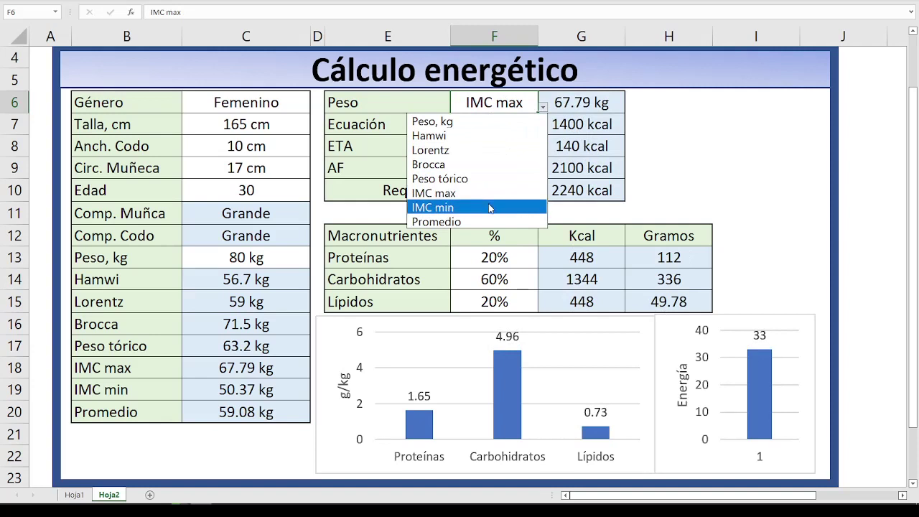
{"action": "left_click", "coordinate": [491, 208]}
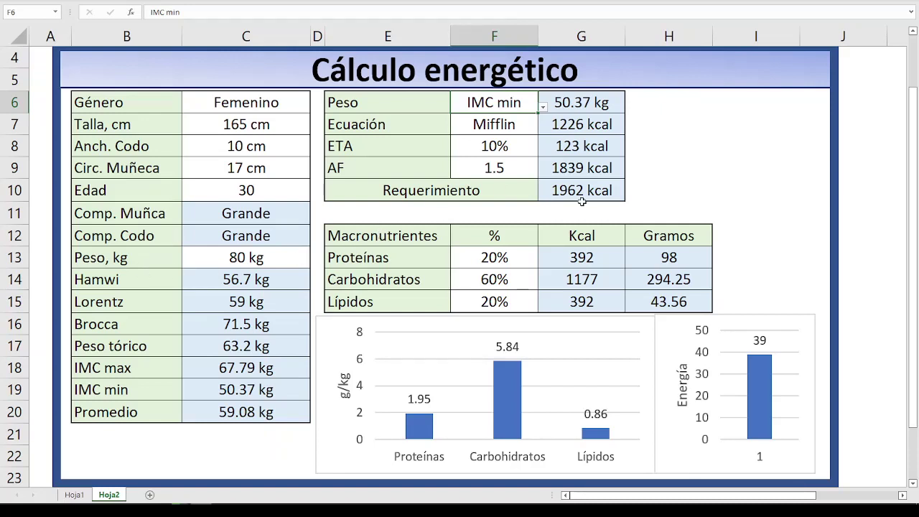
{"action": "left_click_drag", "start_coordinate": [144, 283], "coordinate": [158, 412]}
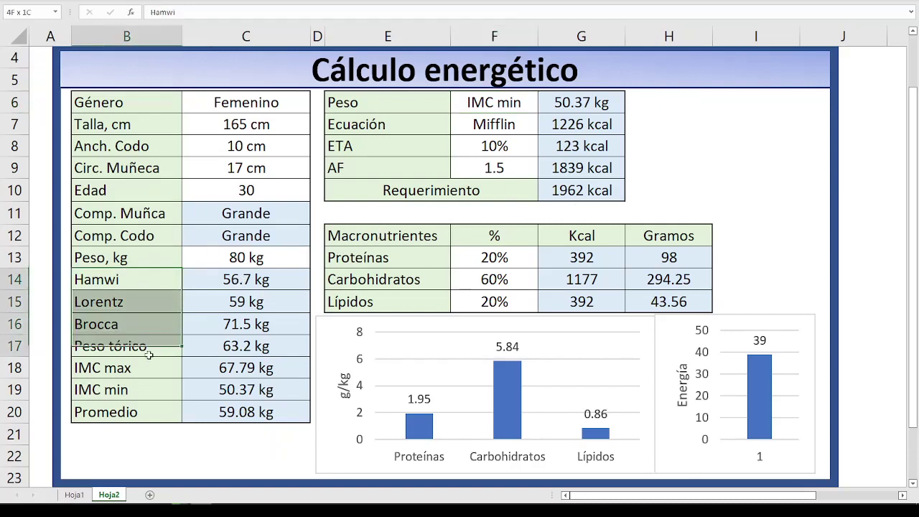
{"action": "left_click", "coordinate": [744, 193]}
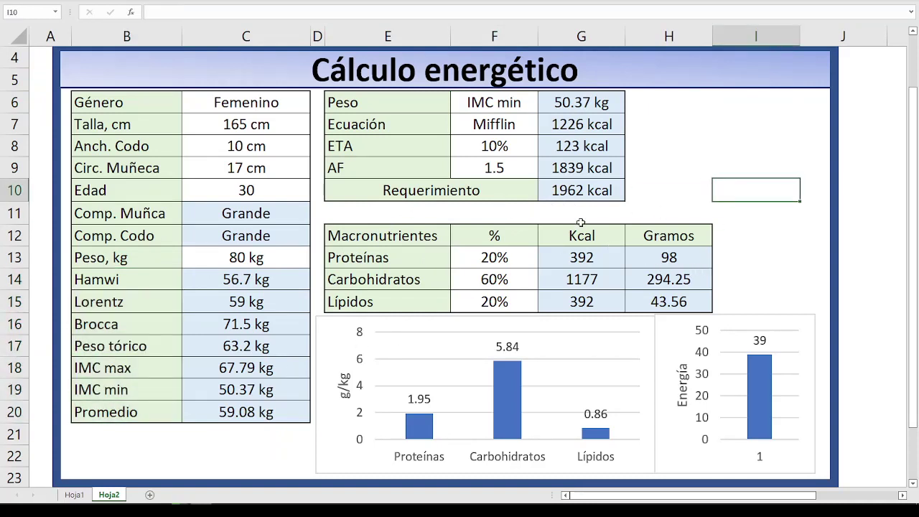